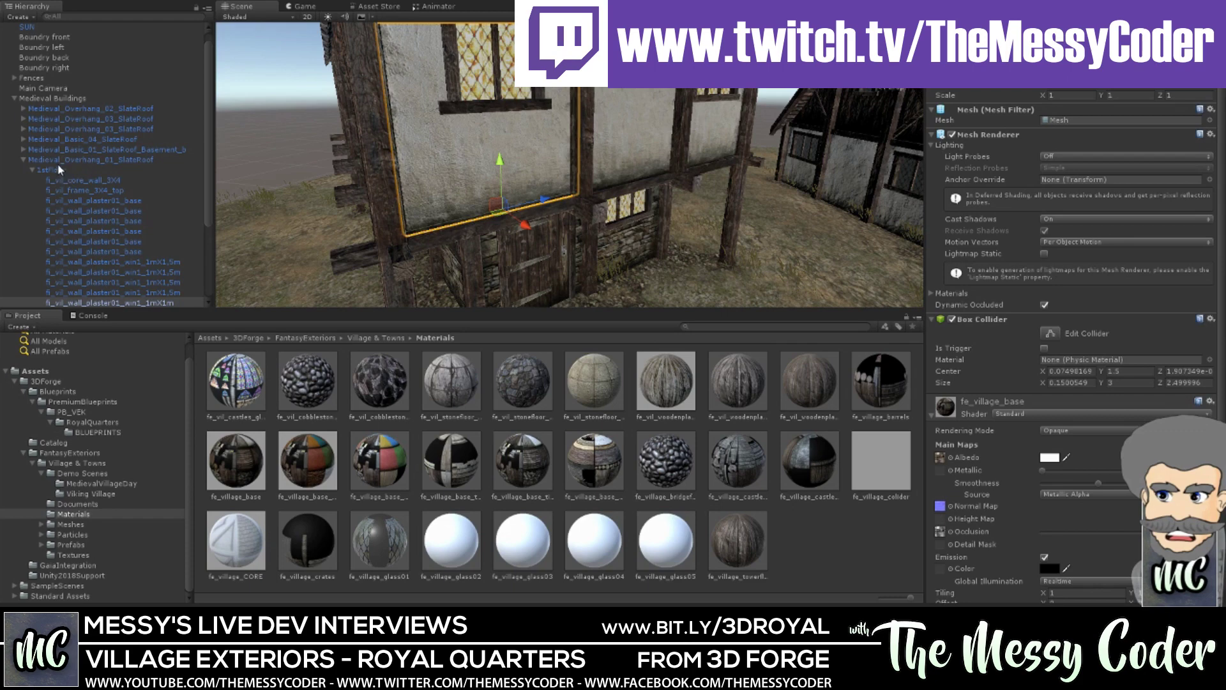
# - Apply the fe_village_base_ALT1 material to the selected upper-floor windowed wall panel of Medieval_Overhang_01_SlateRoof and inspect the wall up close
pyautogui.moveTo(316, 478); pyautogui.dragTo(458, 171)
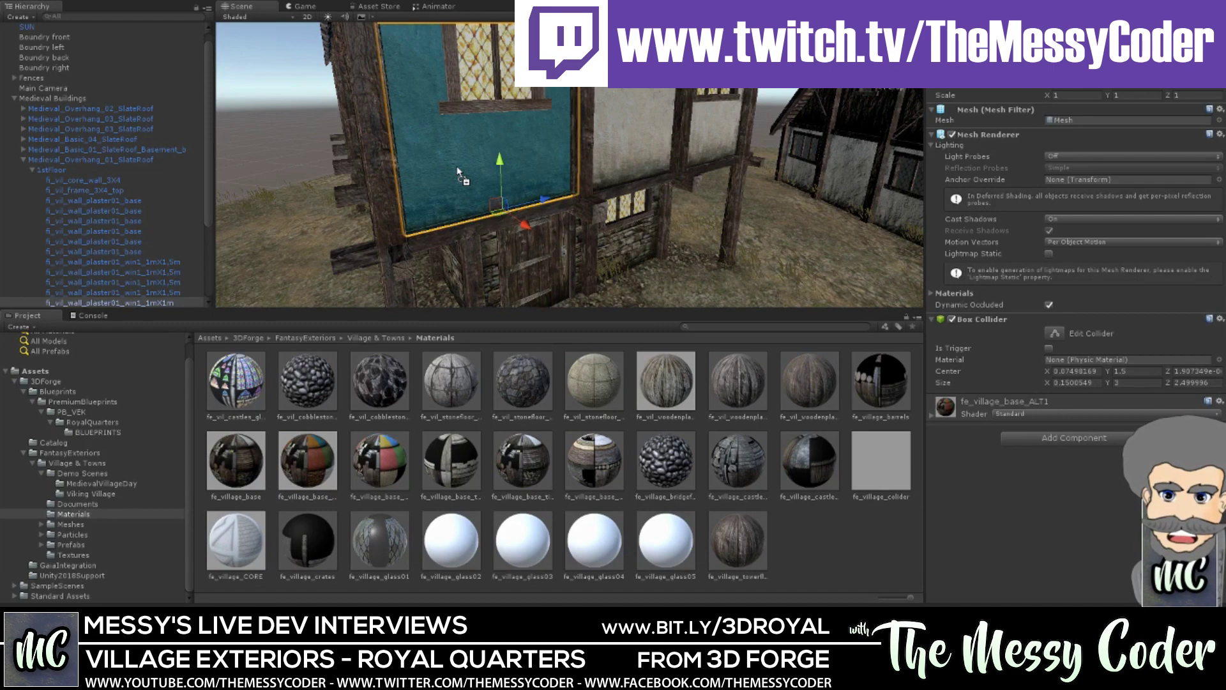
pyautogui.moveTo(508, 128); pyautogui.dragTo(510, 167, button='middle')
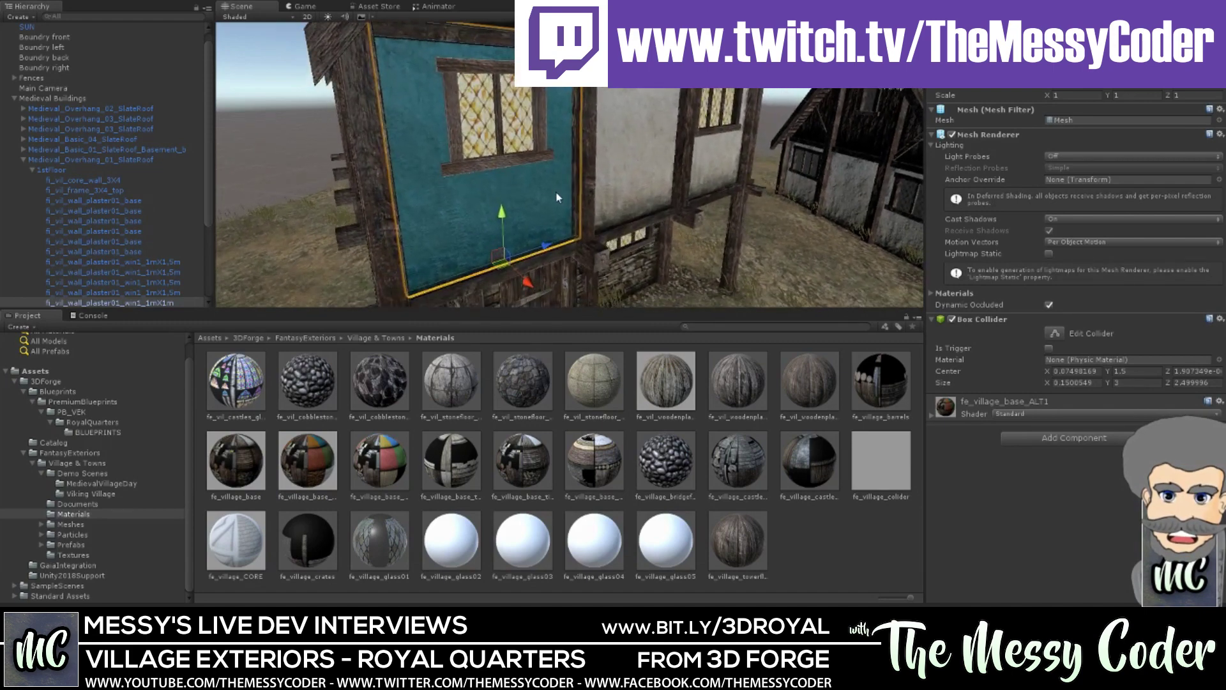
pyautogui.keyDown('alt'); pyautogui.moveTo(640, 198); pyautogui.dragTo(652, 178); pyautogui.keyUp('alt')
pyautogui.scroll(8, 543, 165)
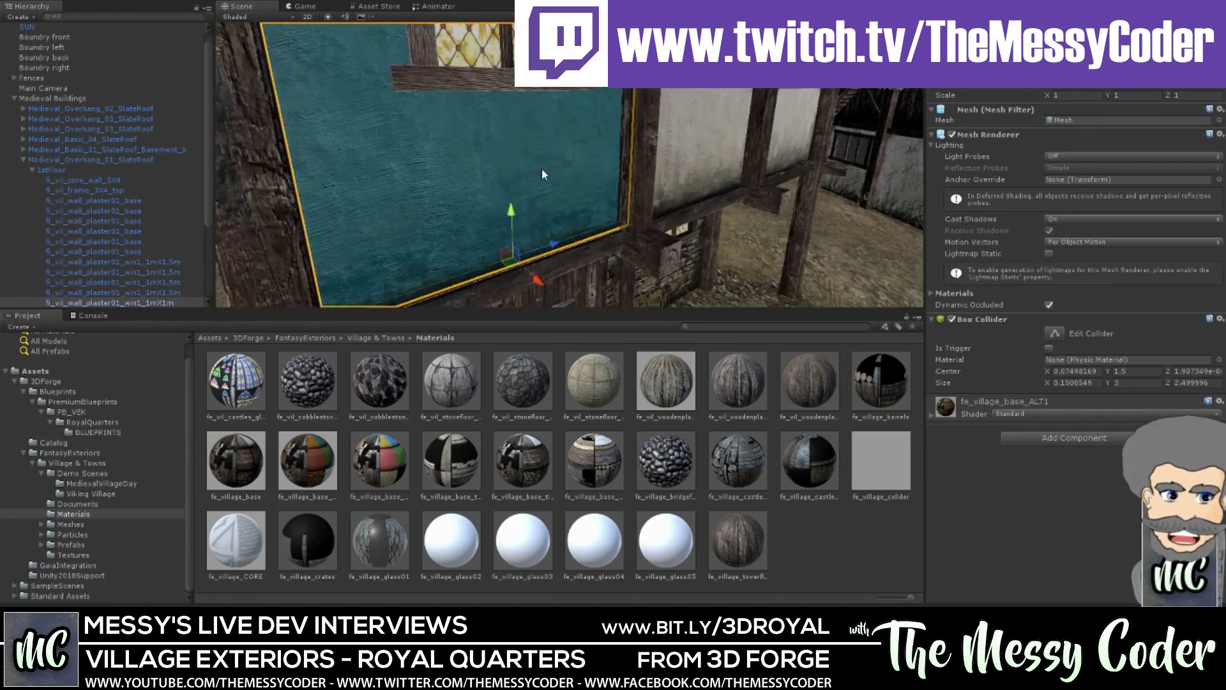
pyautogui.moveTo(541, 173); pyautogui.dragTo(588, 130, button='right')
pyautogui.moveTo(587, 138); pyautogui.dragTo(531, 164, button='middle')
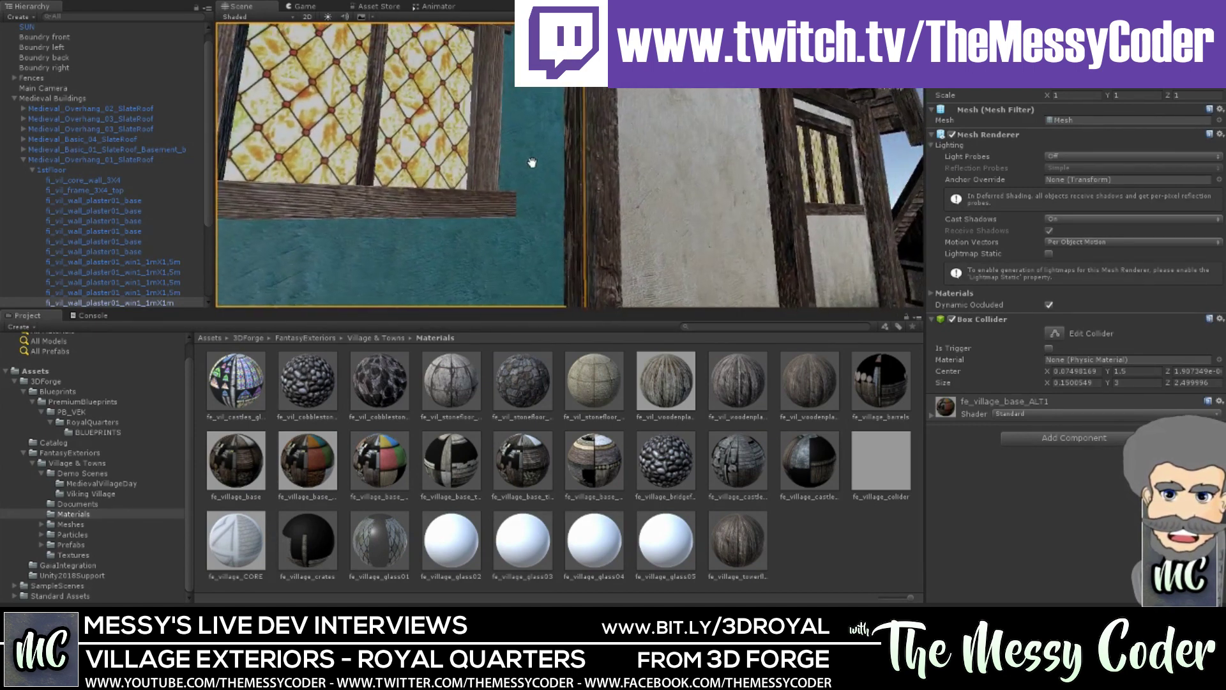
pyautogui.scroll(-5, 542, 201)
pyautogui.moveTo(557, 217); pyautogui.dragTo(510, 195, button='middle')
pyautogui.scroll(-4, 510, 195)
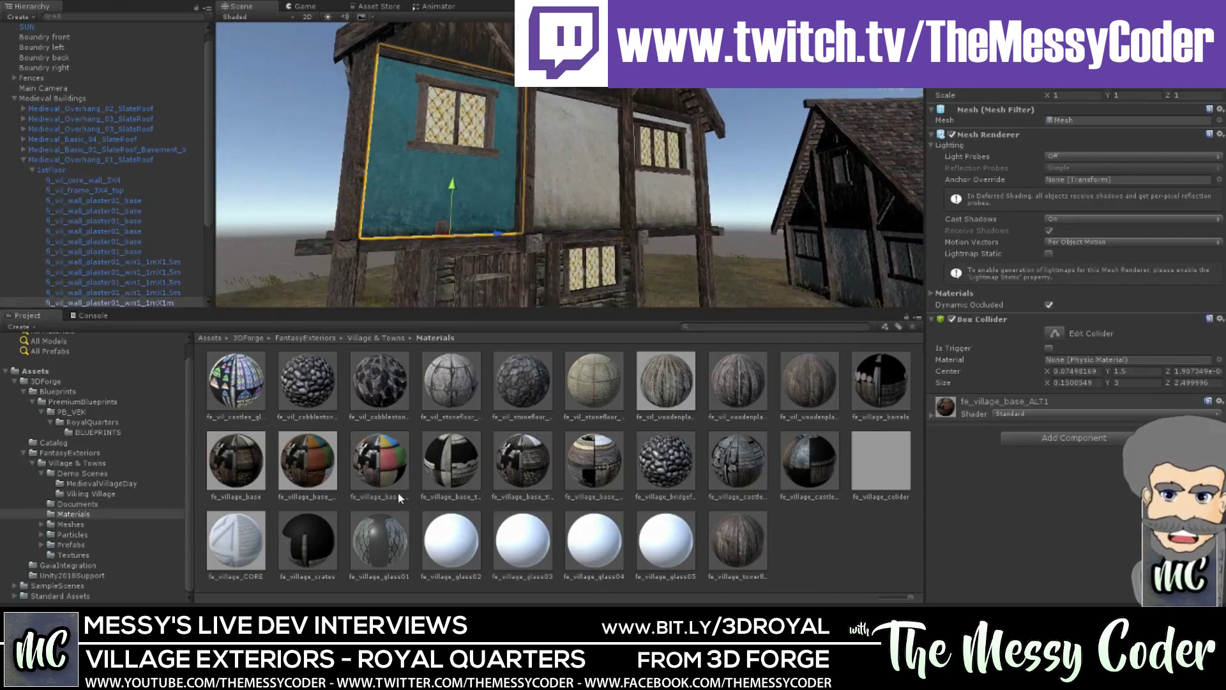
# - Apply the same fe_village_base_ALT1 material to the adjoining windowless upper-floor wall panel and inspect its surface up close
pyautogui.moveTo(323, 473); pyautogui.dragTo(581, 199)
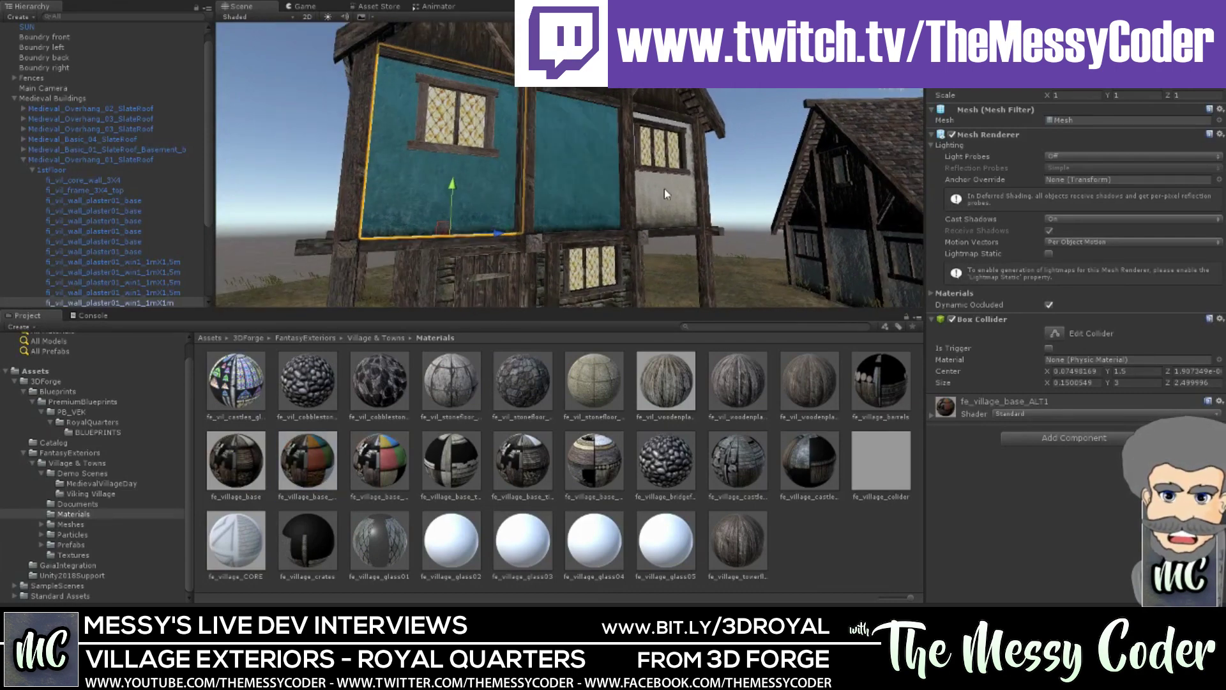
pyautogui.moveTo(664, 189); pyautogui.dragTo(588, 239, button='right')
pyautogui.moveTo(617, 215); pyautogui.dragTo(450, 209, button='middle')
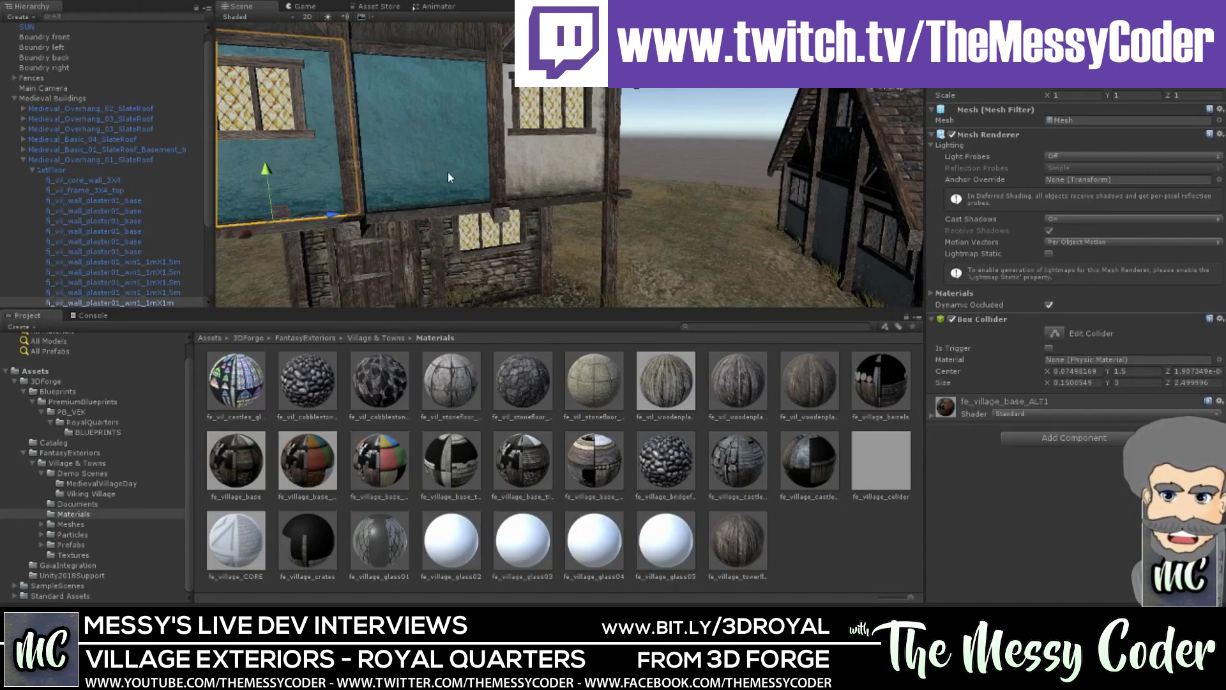
pyautogui.scroll(3, 389, 217)
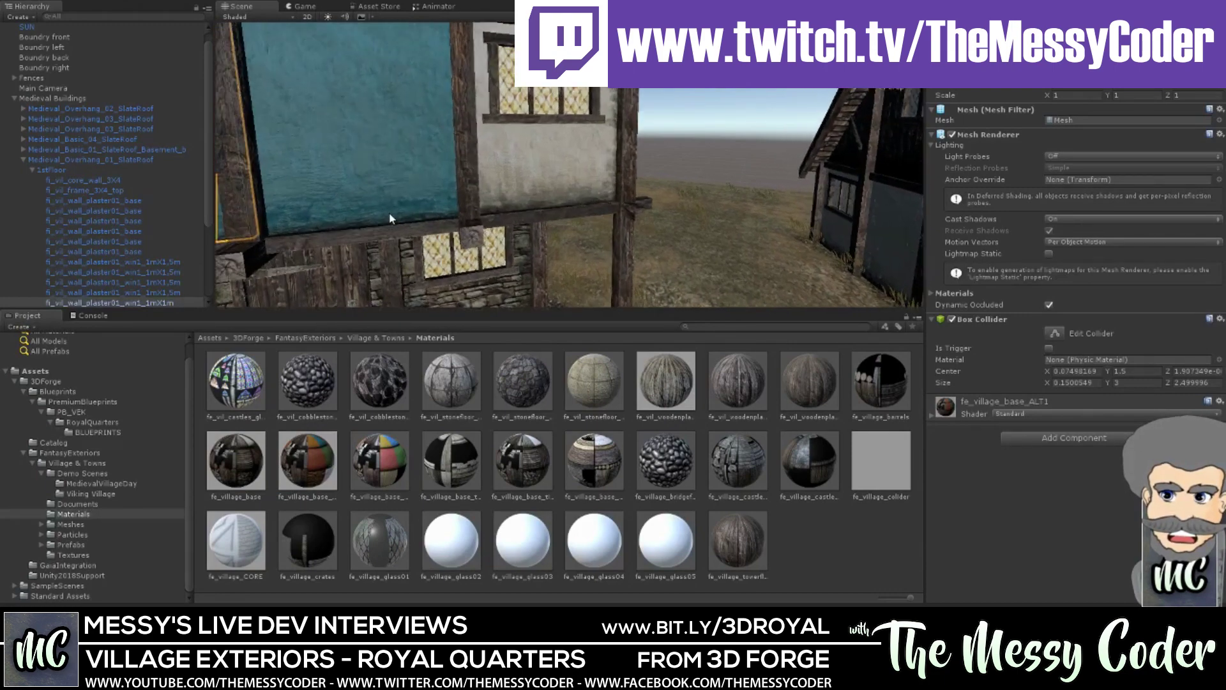
pyautogui.scroll(2, 390, 218)
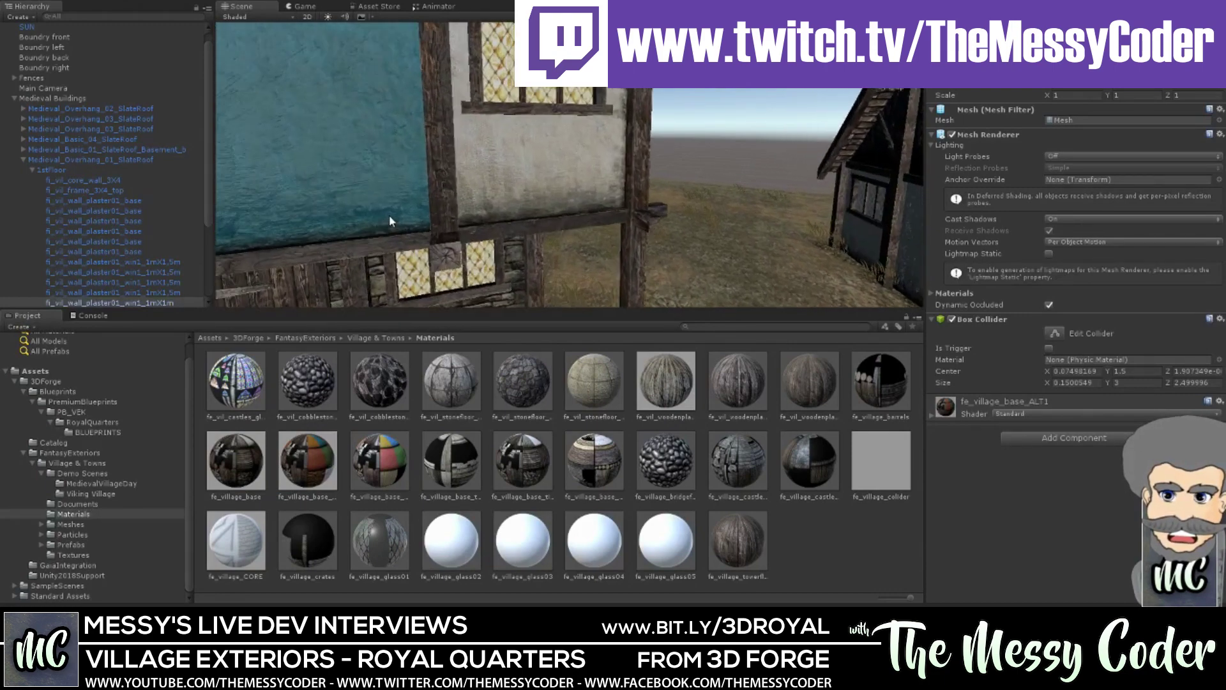
pyautogui.moveTo(390, 218); pyautogui.dragTo(525, 296, button='middle')
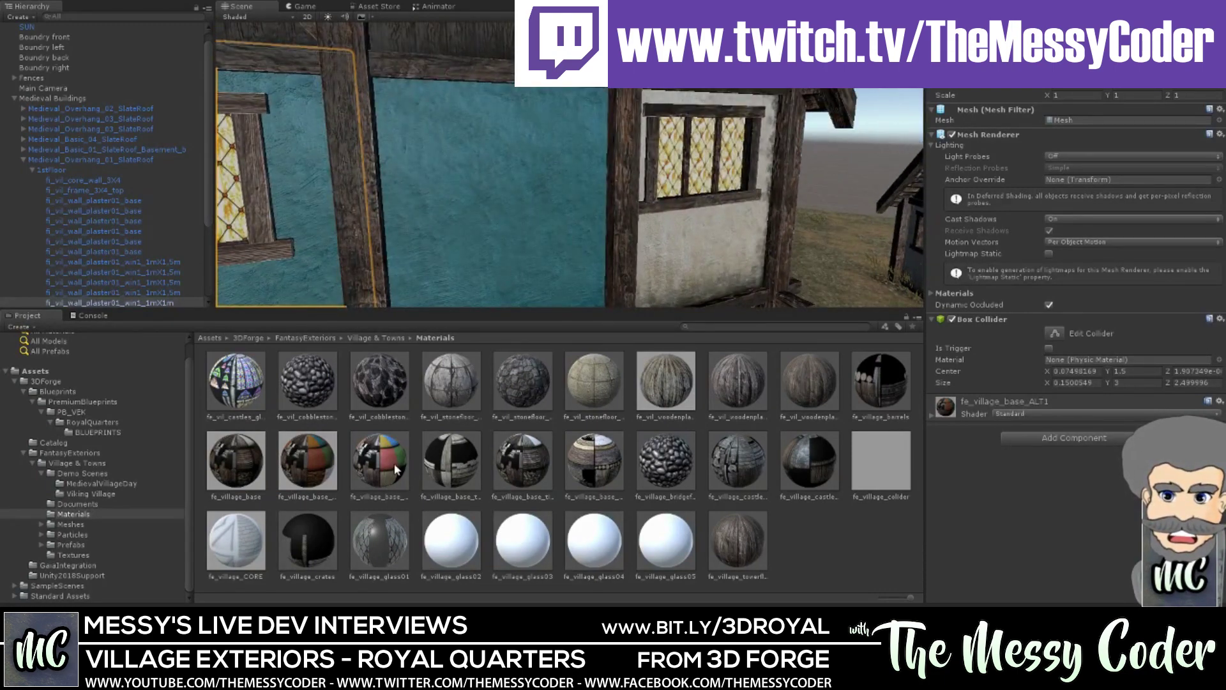
pyautogui.moveTo(473, 224); pyautogui.dragTo(435, 182, button='middle')
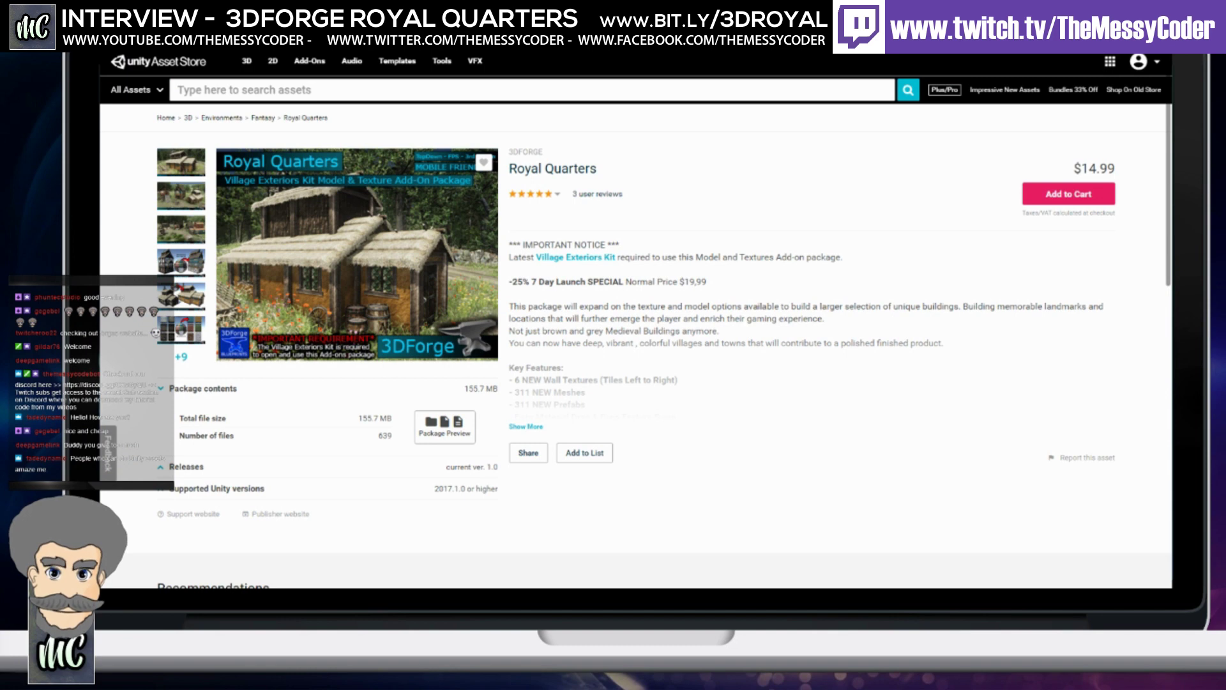
# - Expand the full Royal Quarters package description on the Unity Asset Store page
pyautogui.click(525, 426)
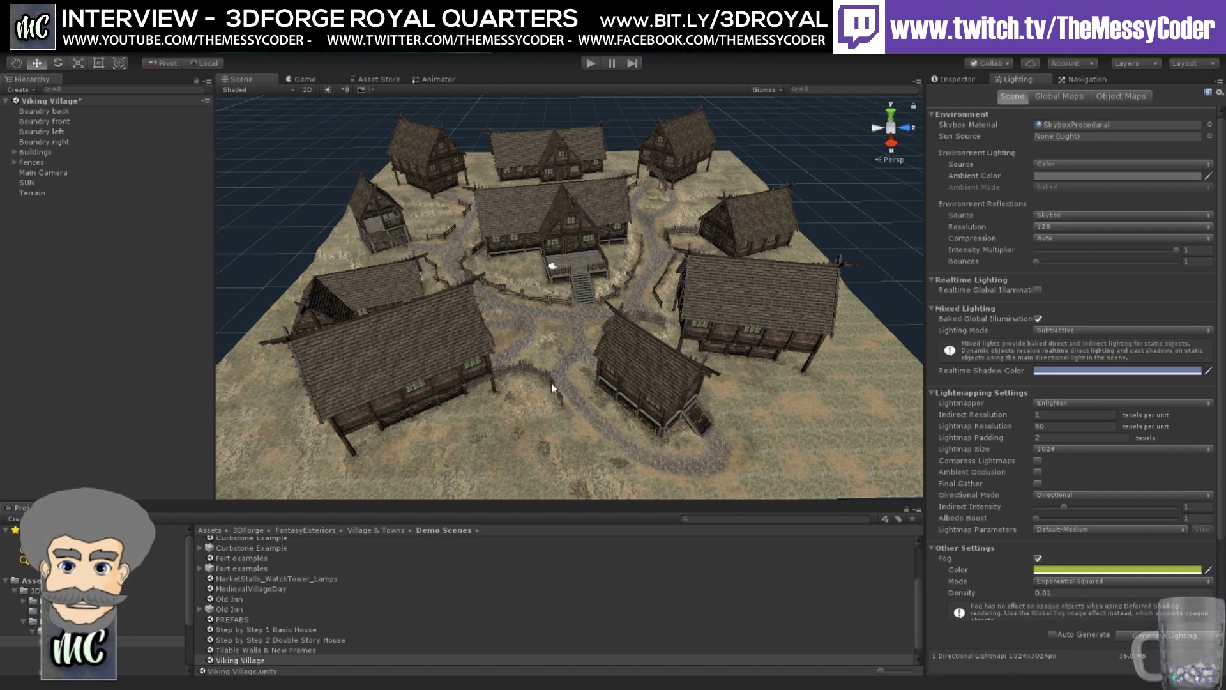
# - Examine the Viking Village scene in Unity from overhead and near ground level, including its cobbled paths, fences and wooden houses
pyautogui.moveTo(550, 421)
pyautogui.mouseDown(button='middle')
pyautogui.moveTo(561, 403)
pyautogui.moveTo(562, 418)
pyautogui.mouseUp(button='middle')
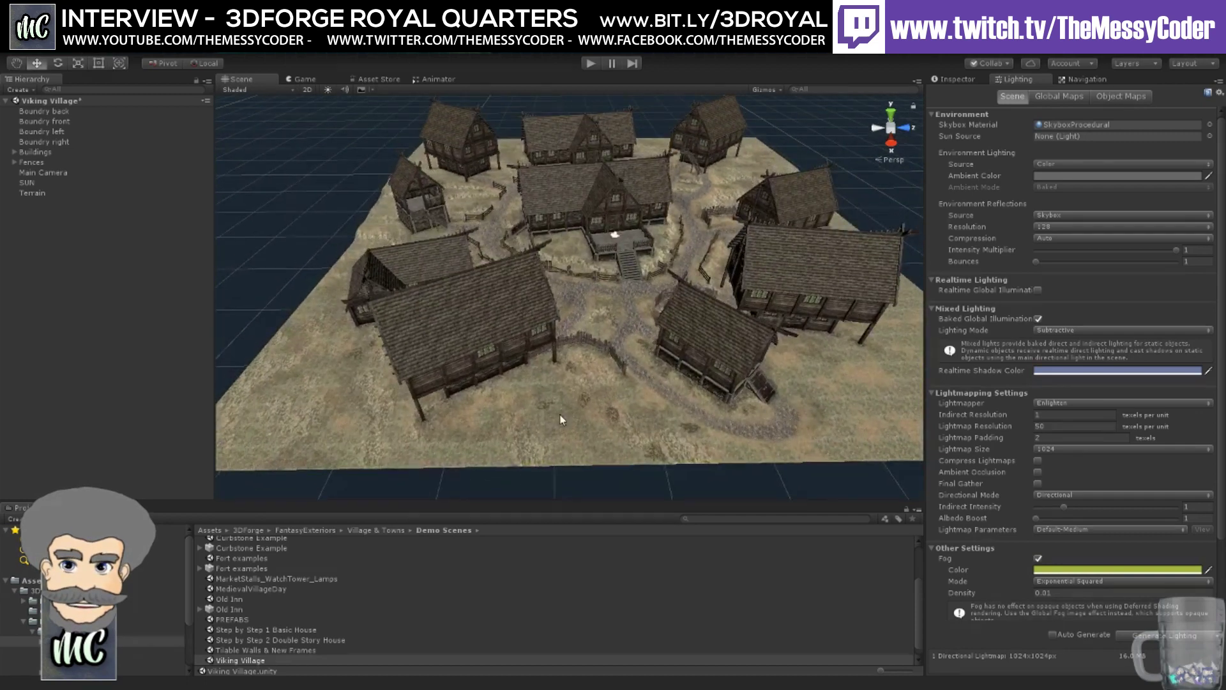
pyautogui.scroll(4, 562, 419)
pyautogui.moveTo(561, 419); pyautogui.dragTo(666, 330, button='right')
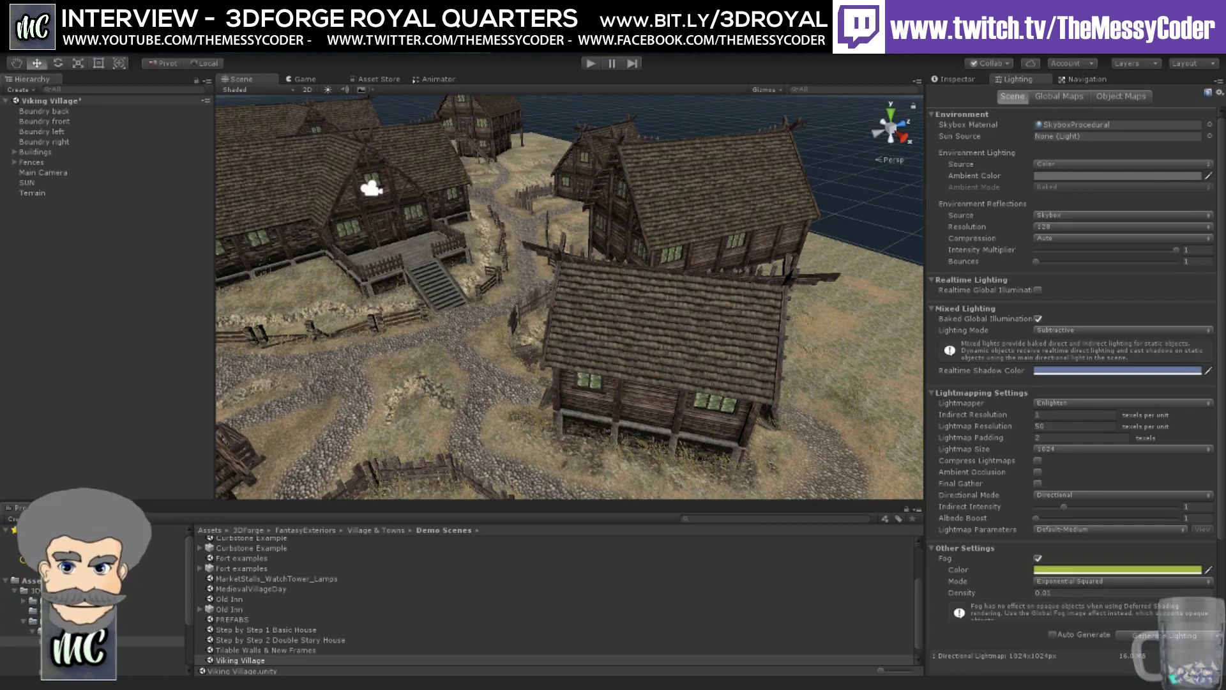
pyautogui.moveTo(461, 461); pyautogui.dragTo(520, 296, button='middle')
pyautogui.scroll(6, 518, 287)
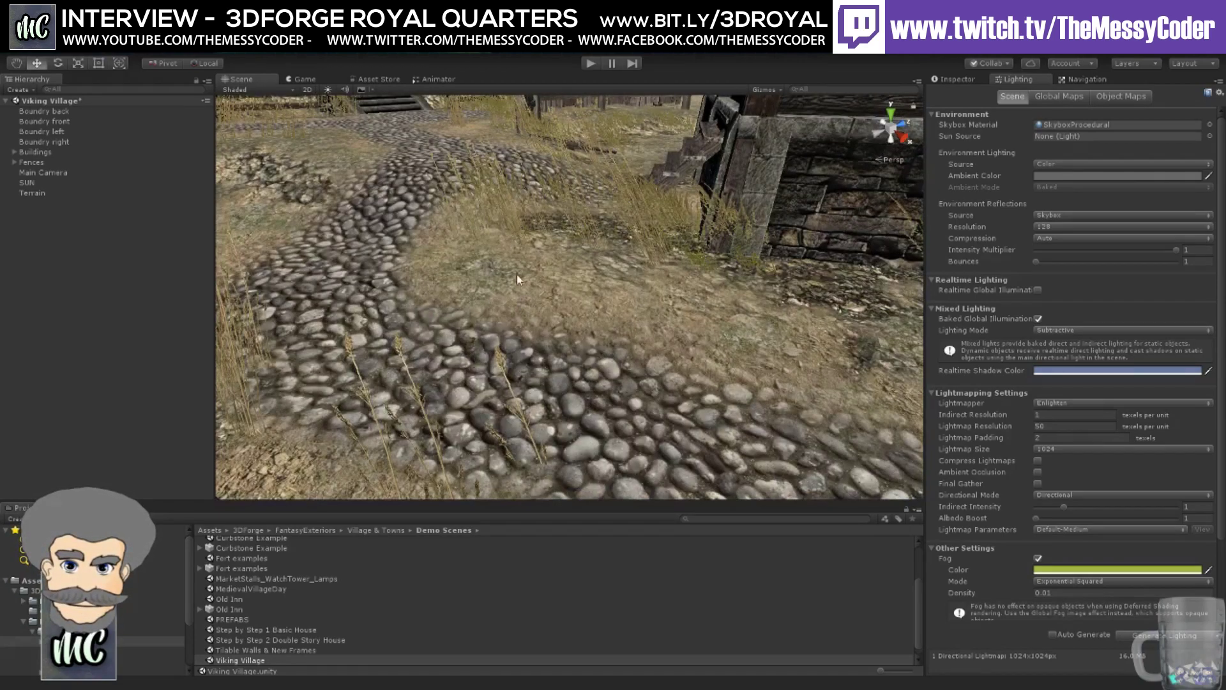
pyautogui.moveTo(517, 275); pyautogui.dragTo(581, 240, button='right')
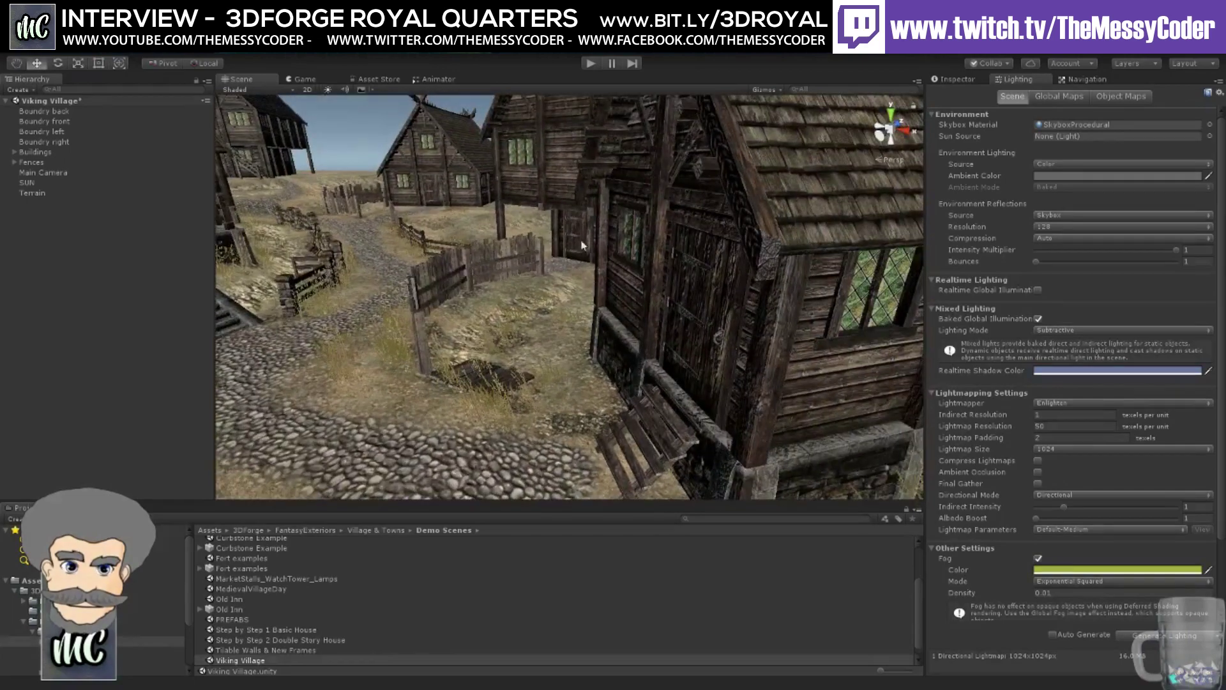
pyautogui.moveTo(547, 254)
pyautogui.mouseDown(button='middle')
pyautogui.moveTo(556, 241)
pyautogui.moveTo(541, 254)
pyautogui.moveTo(567, 266)
pyautogui.mouseUp(button='middle')
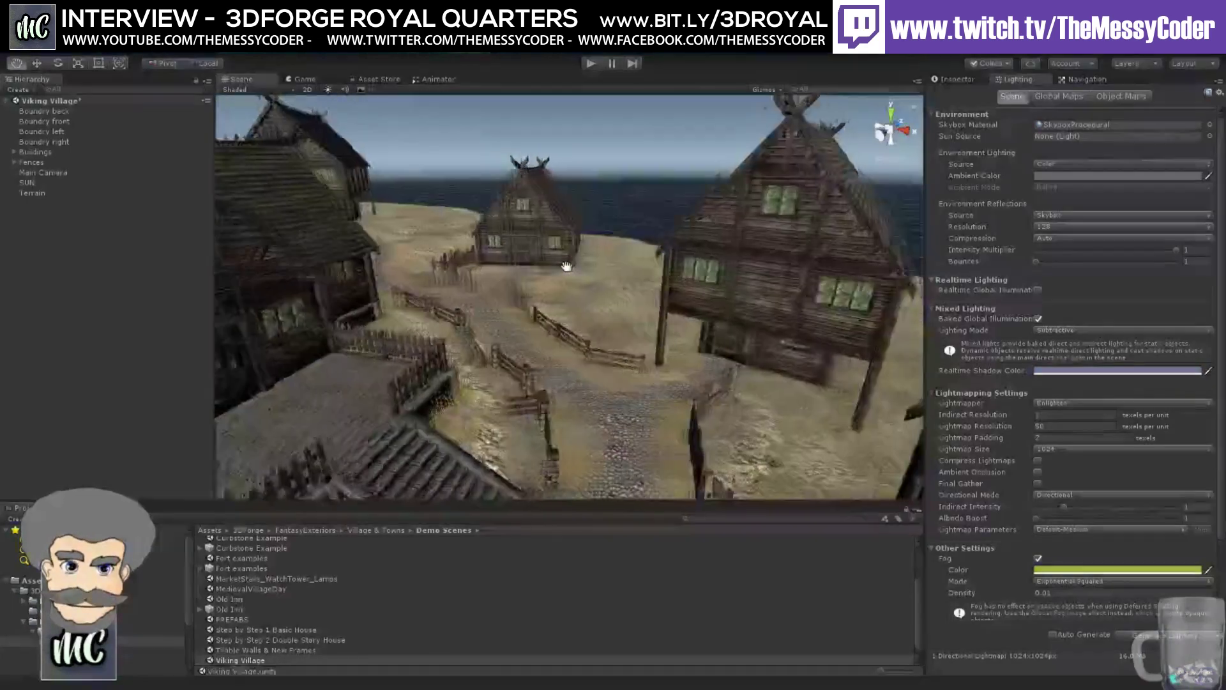
pyautogui.moveTo(566, 267); pyautogui.dragTo(549, 260, button='right')
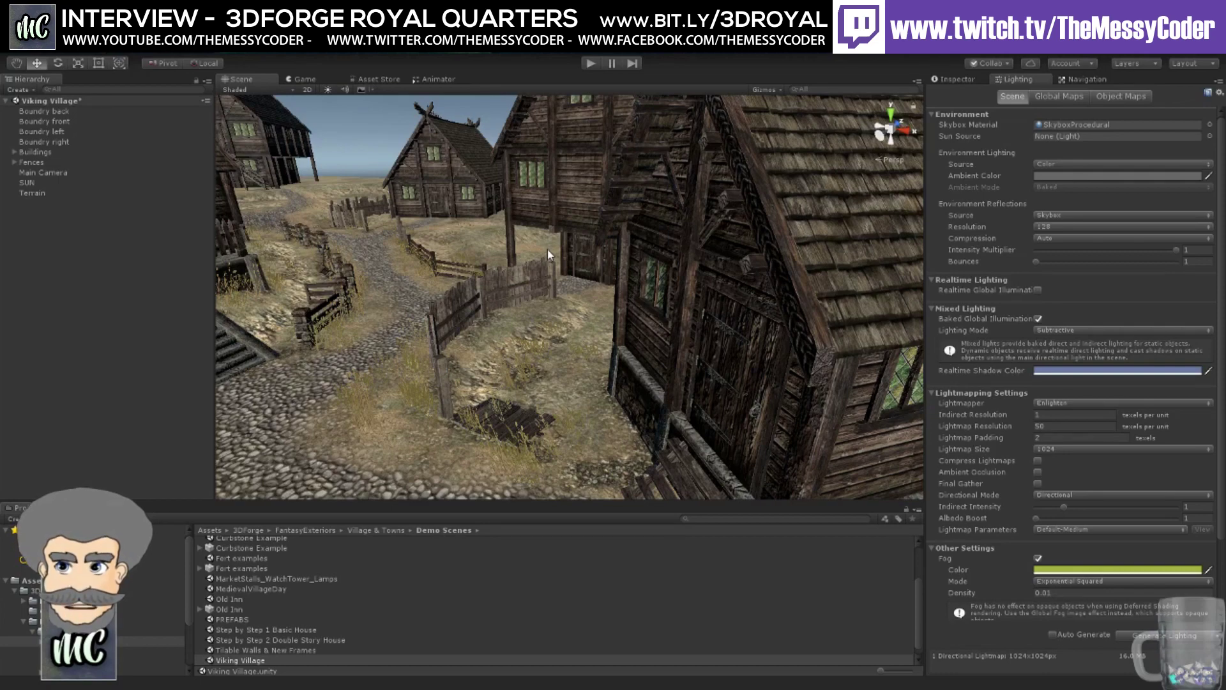
pyautogui.moveTo(537, 257); pyautogui.dragTo(607, 266, button='right')
pyautogui.press('s')
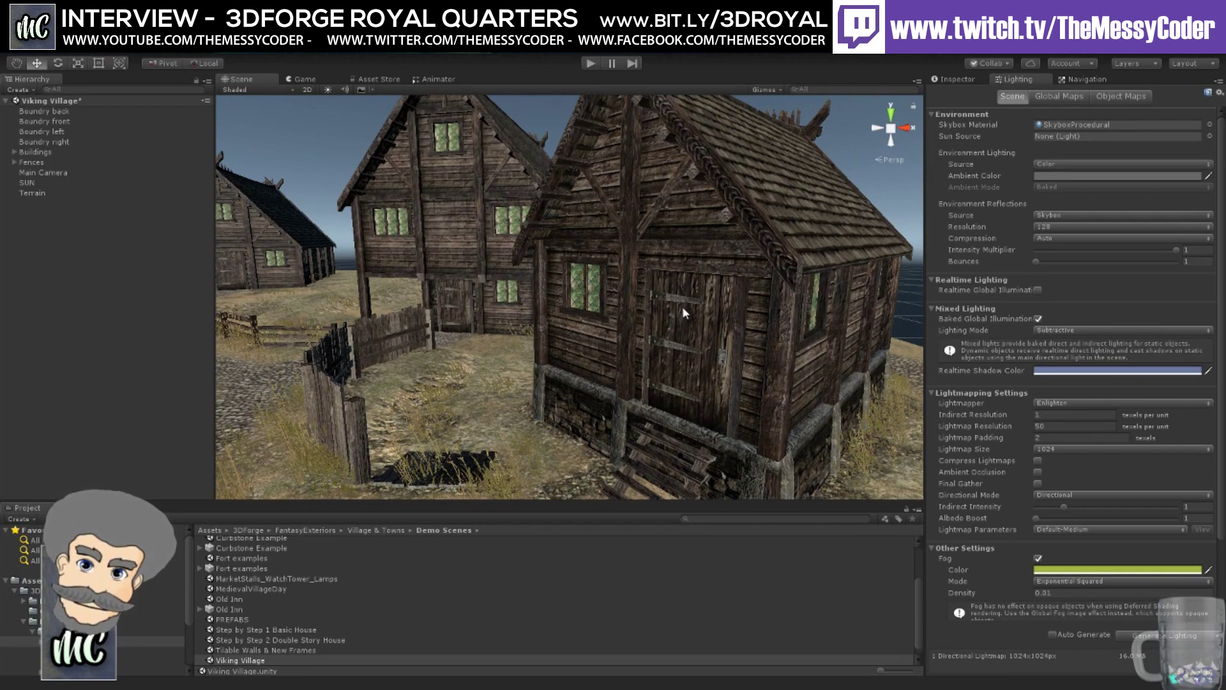
# - Select the Viking_Basic_02_Basement_green house and examine its front with the door and steps
pyautogui.click(682, 306)
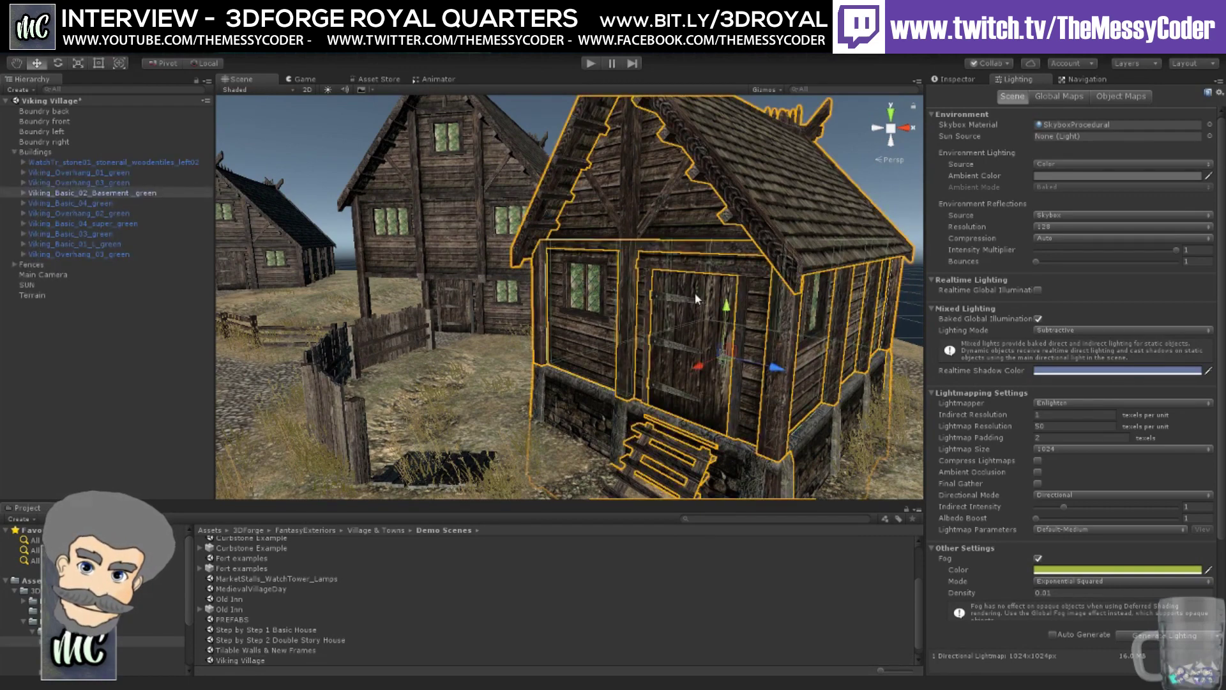
pyautogui.press('q')
pyautogui.moveTo(503, 315); pyautogui.dragTo(503, 312, button='middle')
pyautogui.moveTo(505, 313); pyautogui.dragTo(553, 311, button='right')
pyautogui.moveTo(553, 307); pyautogui.dragTo(560, 306, button='middle')
pyautogui.moveTo(560, 305); pyautogui.dragTo(571, 307, button='right')
pyautogui.moveTo(786, 281); pyautogui.dragTo(831, 262, button='right')
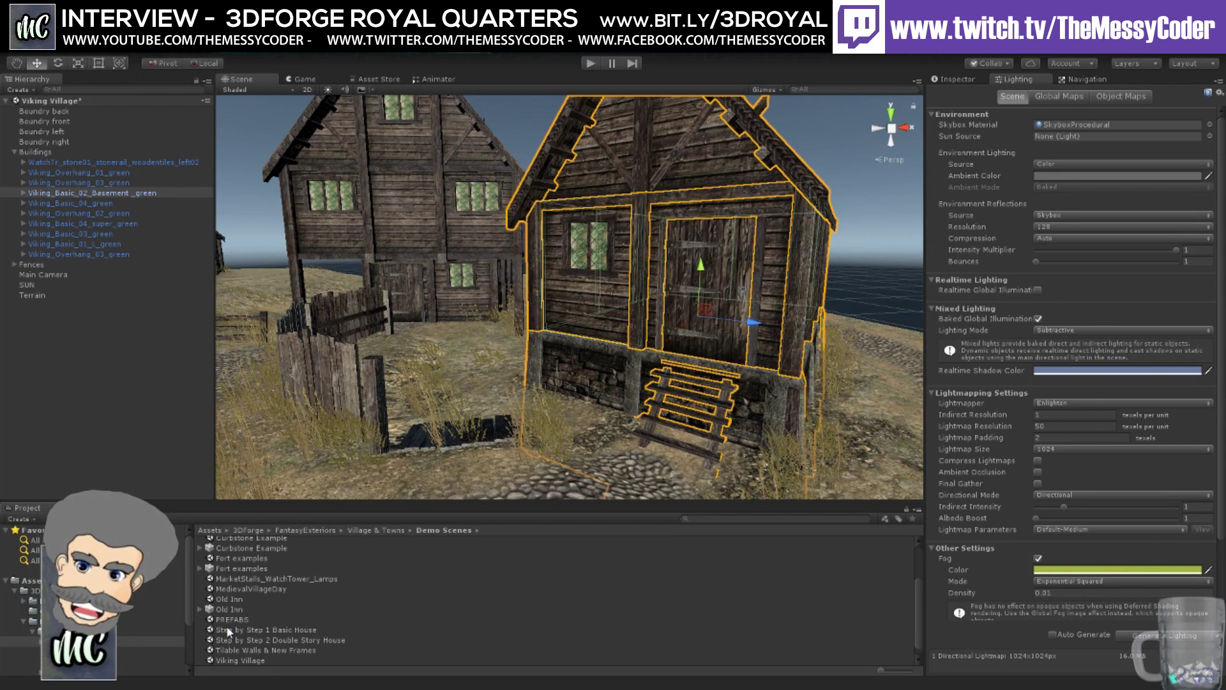
# - Open the PREFABS demo scene and frame its Main Camera and Directional Light in the scene view
pyautogui.scroll(3, 226, 625)
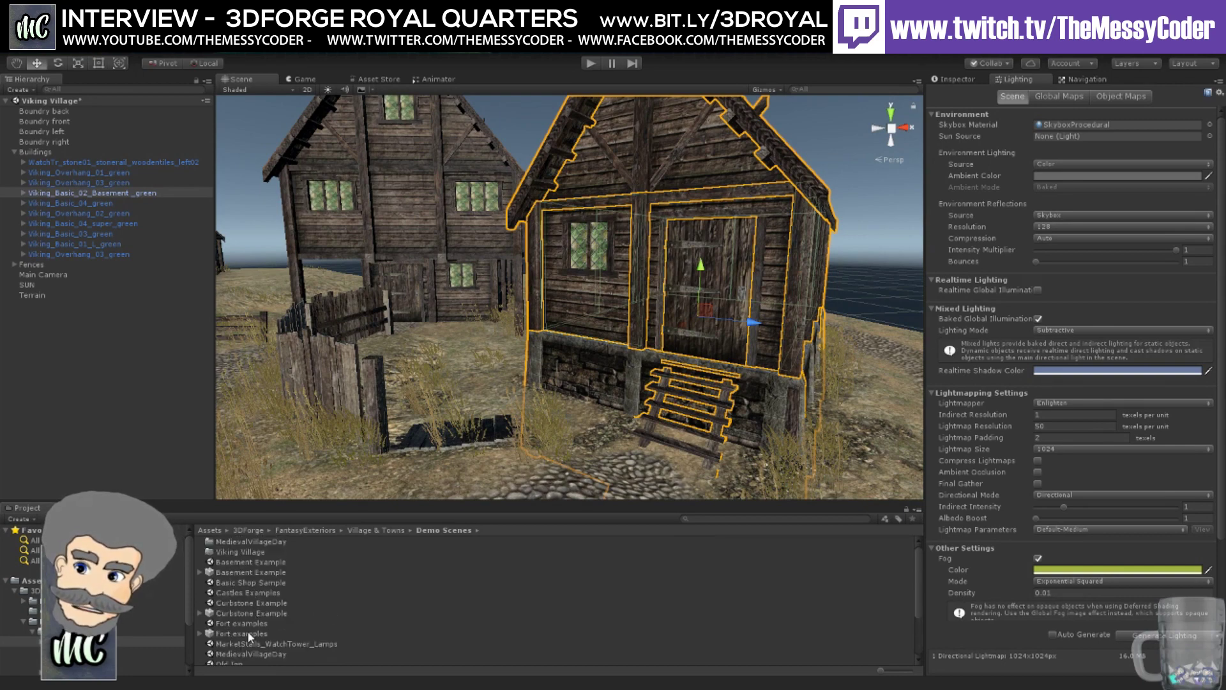
pyautogui.scroll(-2, 248, 630)
pyautogui.click(240, 646)
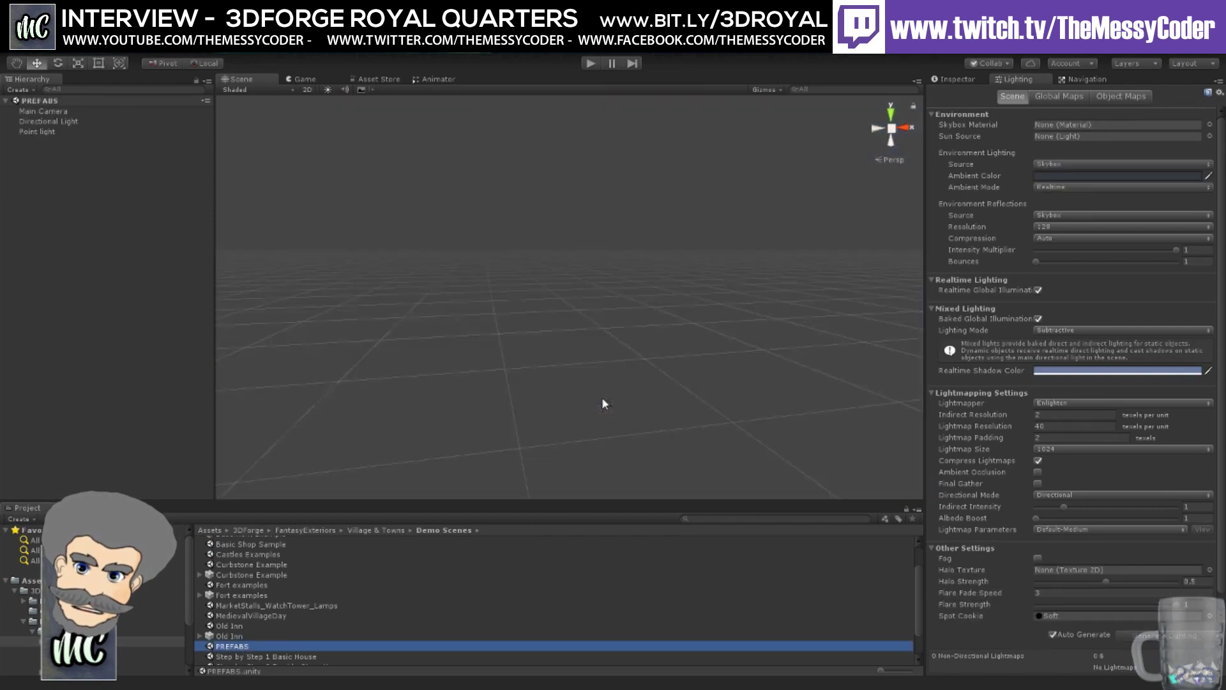
pyautogui.doubleClick(53, 112)
pyautogui.doubleClick(55, 121)
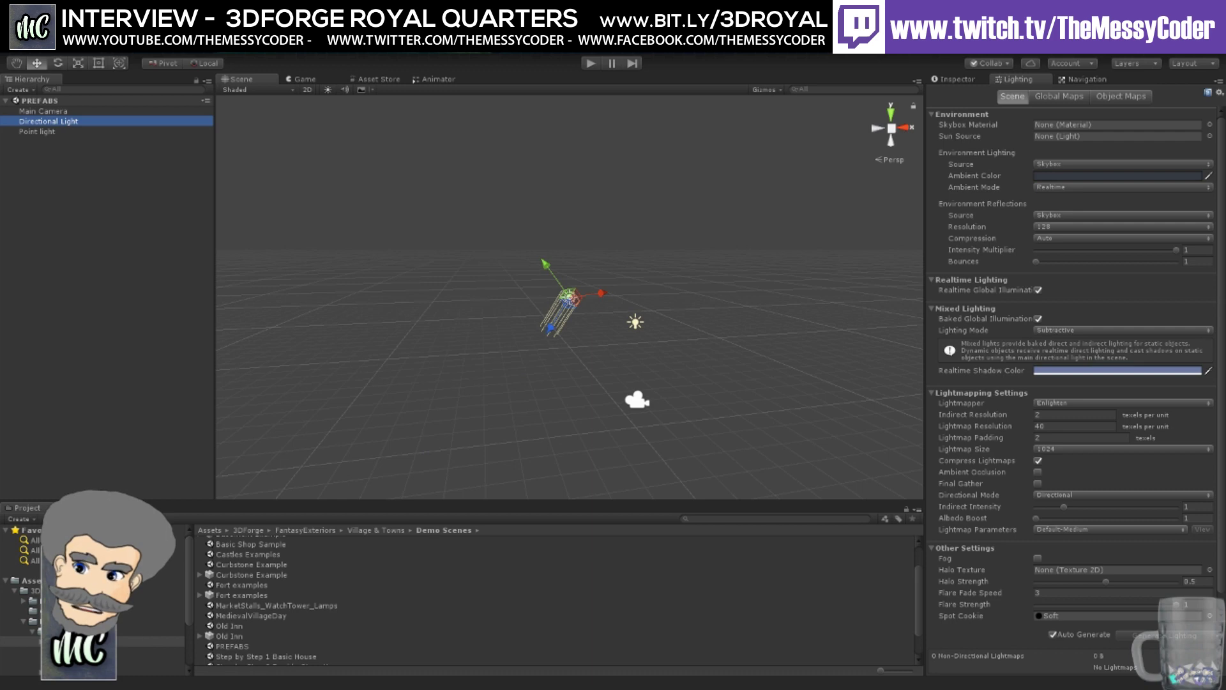
# - Open the MedievalVillageDay demo scene and bring its medieval houses into view
pyautogui.click(244, 617)
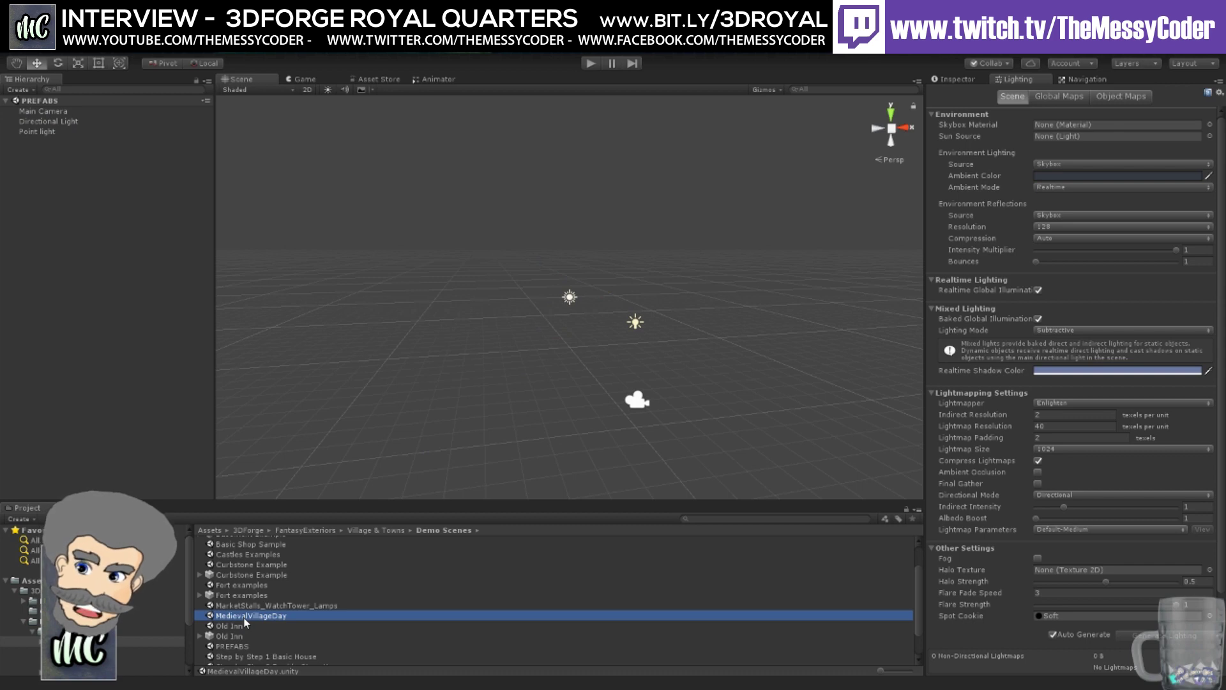
pyautogui.doubleClick(249, 616)
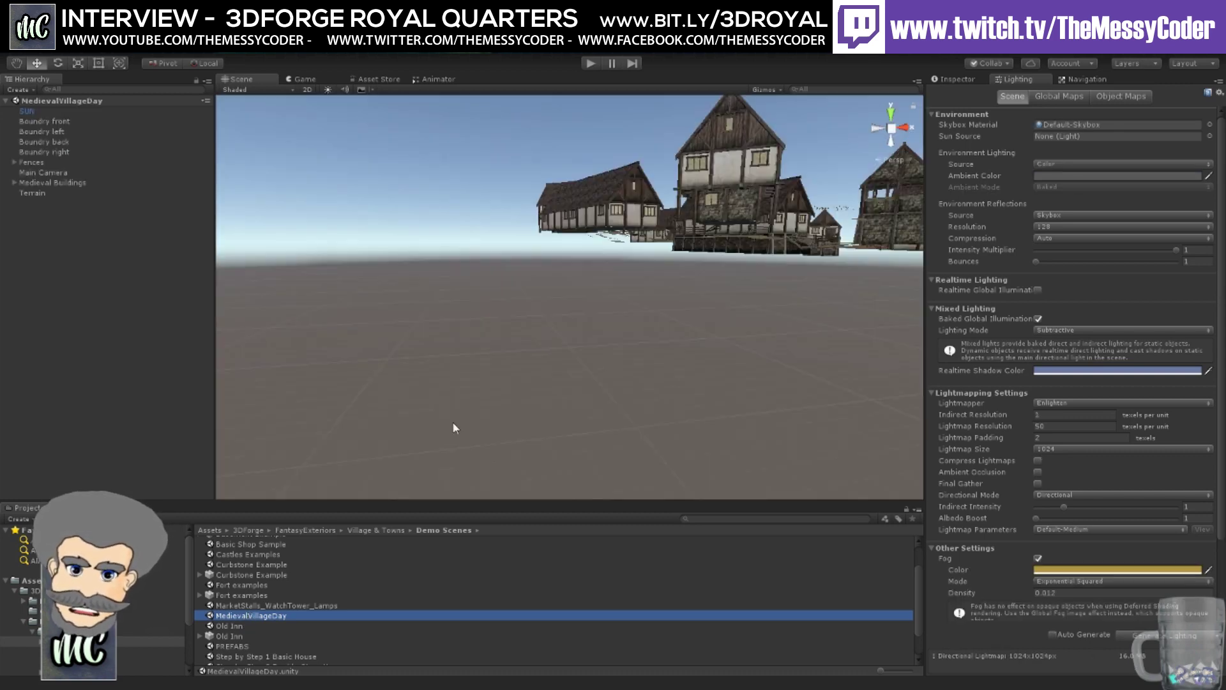
pyautogui.moveTo(453, 428); pyautogui.dragTo(452, 450, button='right')
pyautogui.moveTo(673, 266); pyautogui.dragTo(399, 466, button='middle')
pyautogui.moveTo(603, 285); pyautogui.dragTo(583, 316, button='middle')
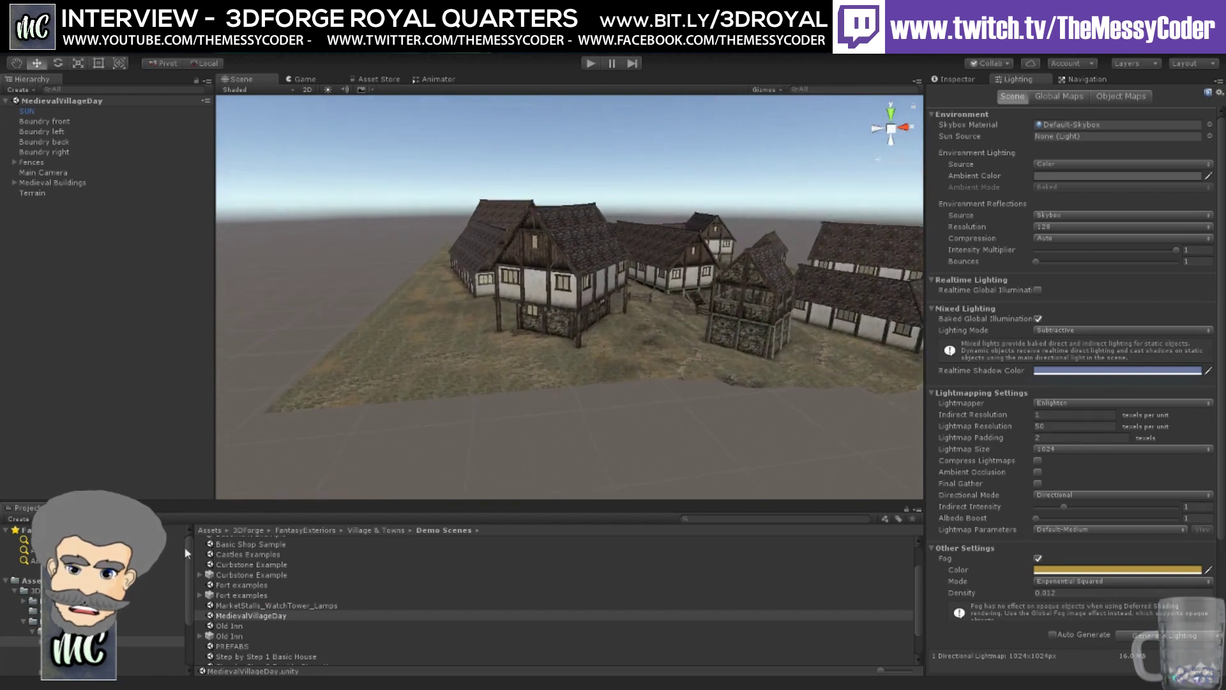
# - Browse the 3DForge asset folders, including Blueprints and Catalog, through to the Documents folder of Village & Towns
pyautogui.click(64, 590)
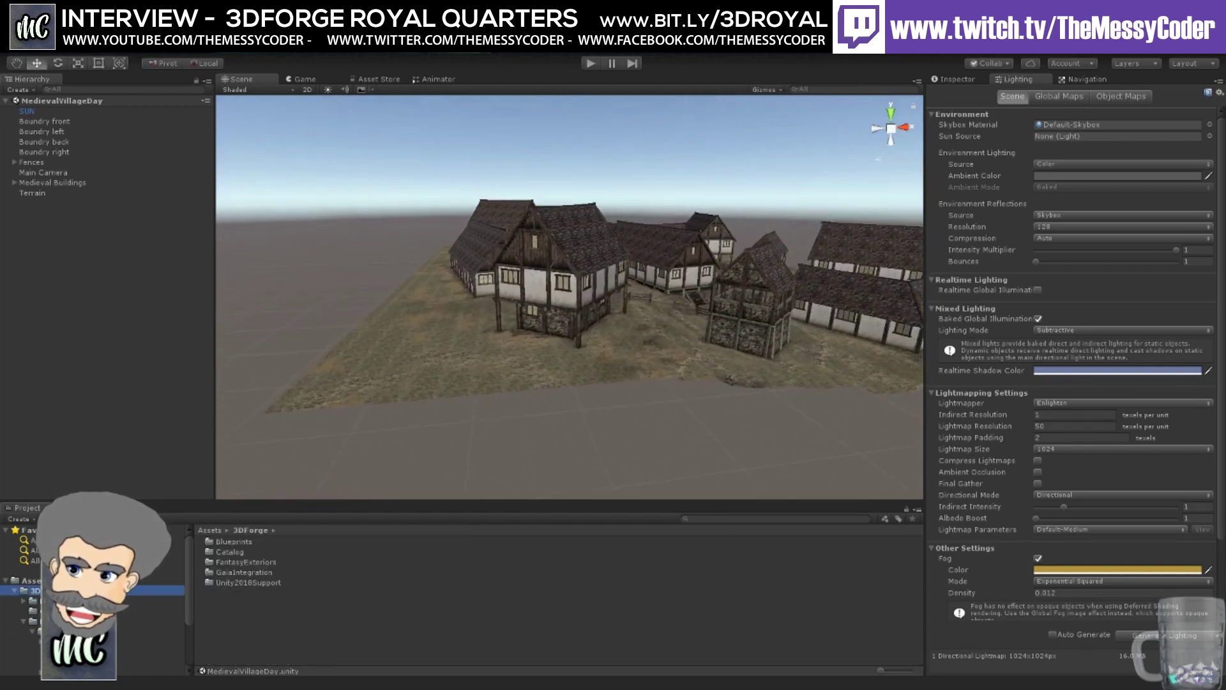
pyautogui.click(64, 600)
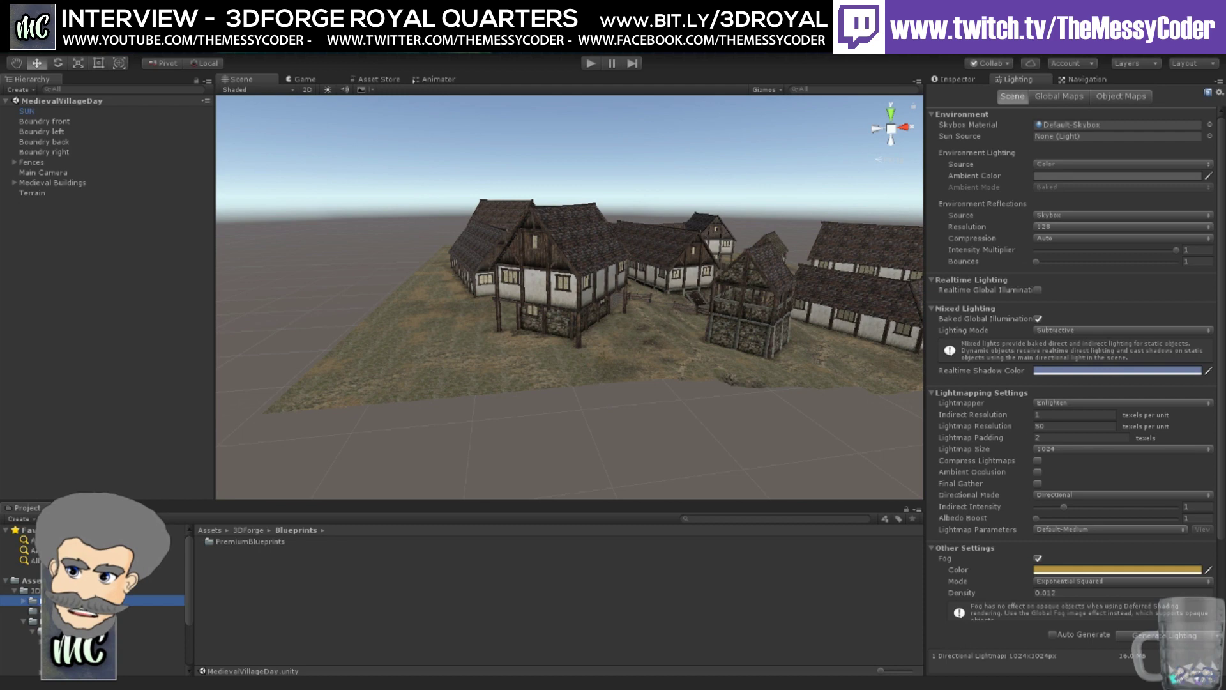
pyautogui.click(64, 611)
pyautogui.click(64, 621)
pyautogui.click(64, 611)
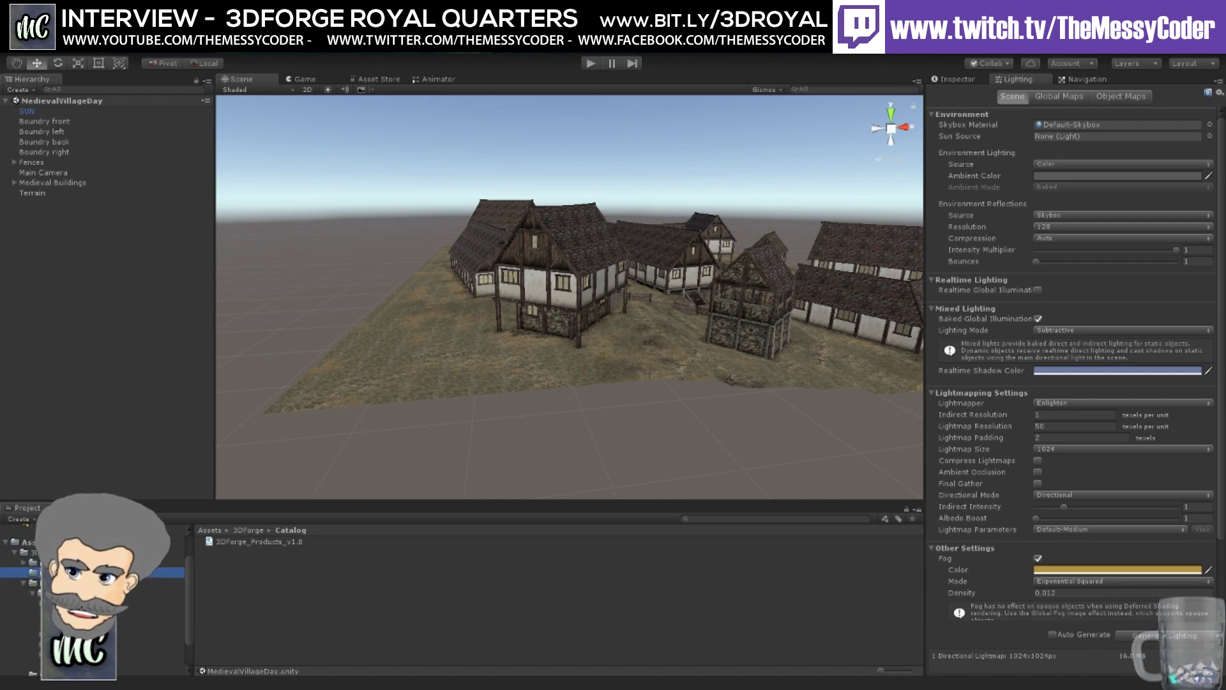
pyautogui.scroll(-3, 96, 594)
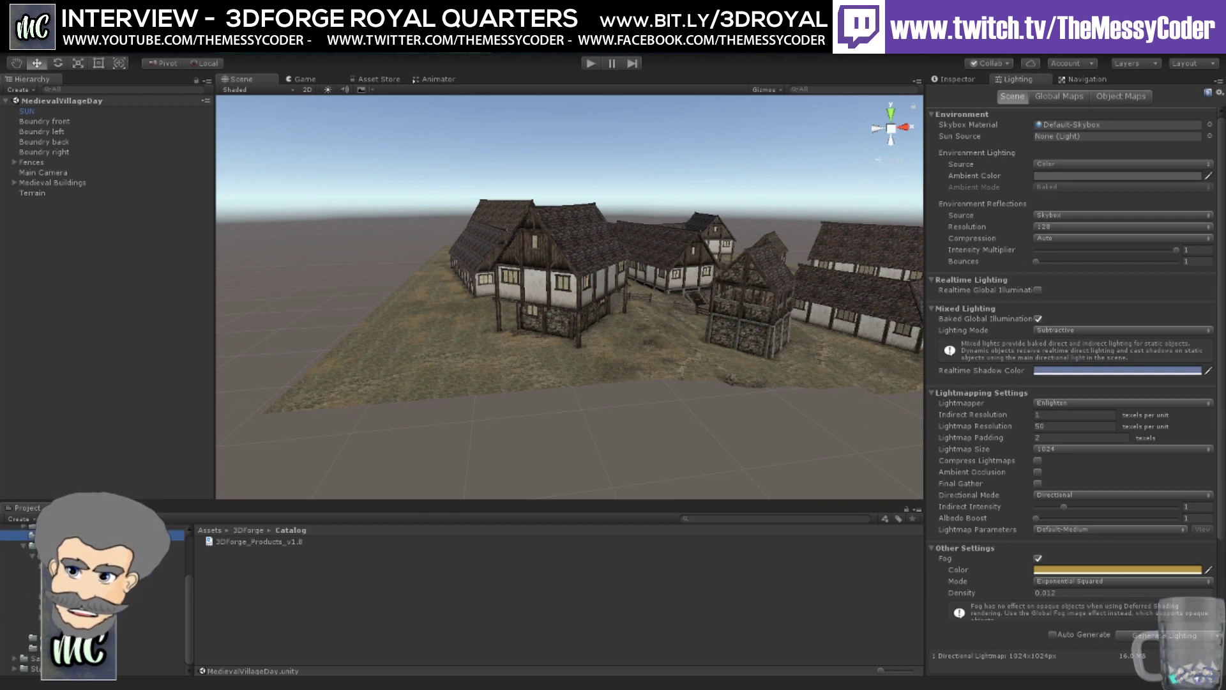
pyautogui.click(96, 576)
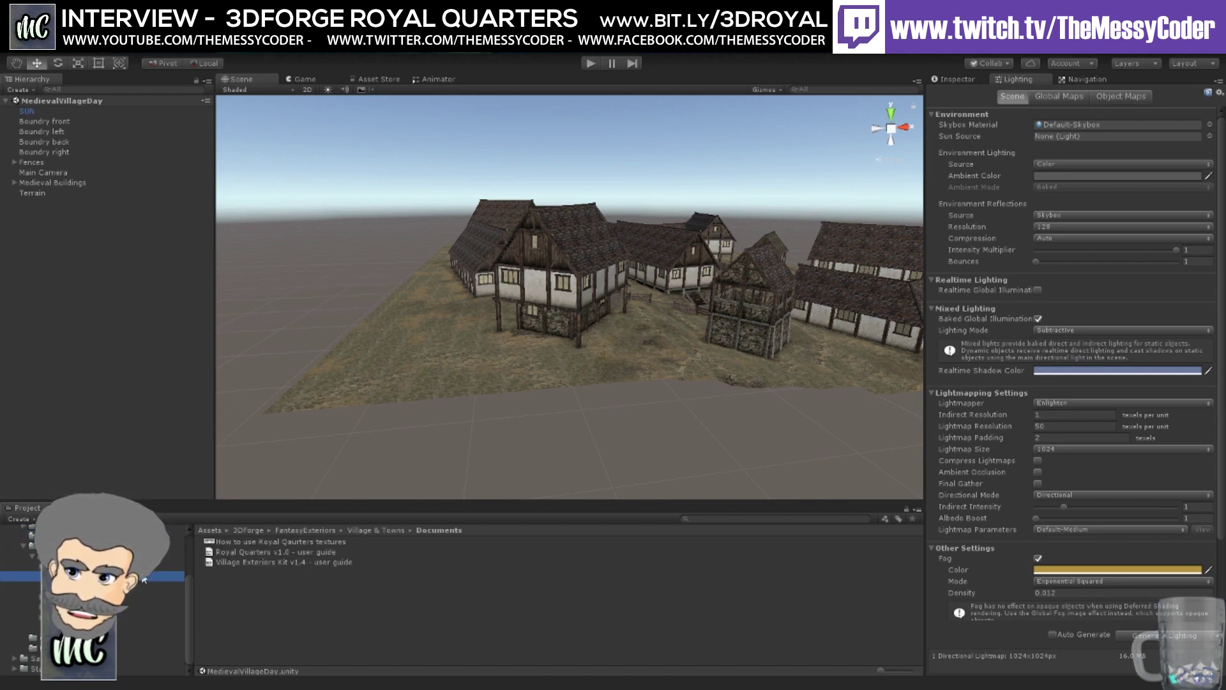
# - Open the Village Exteriors Kit v1.4 user guide from the Documents folder in Visual Studio and read through it
pyautogui.click(271, 561)
pyautogui.click(262, 542)
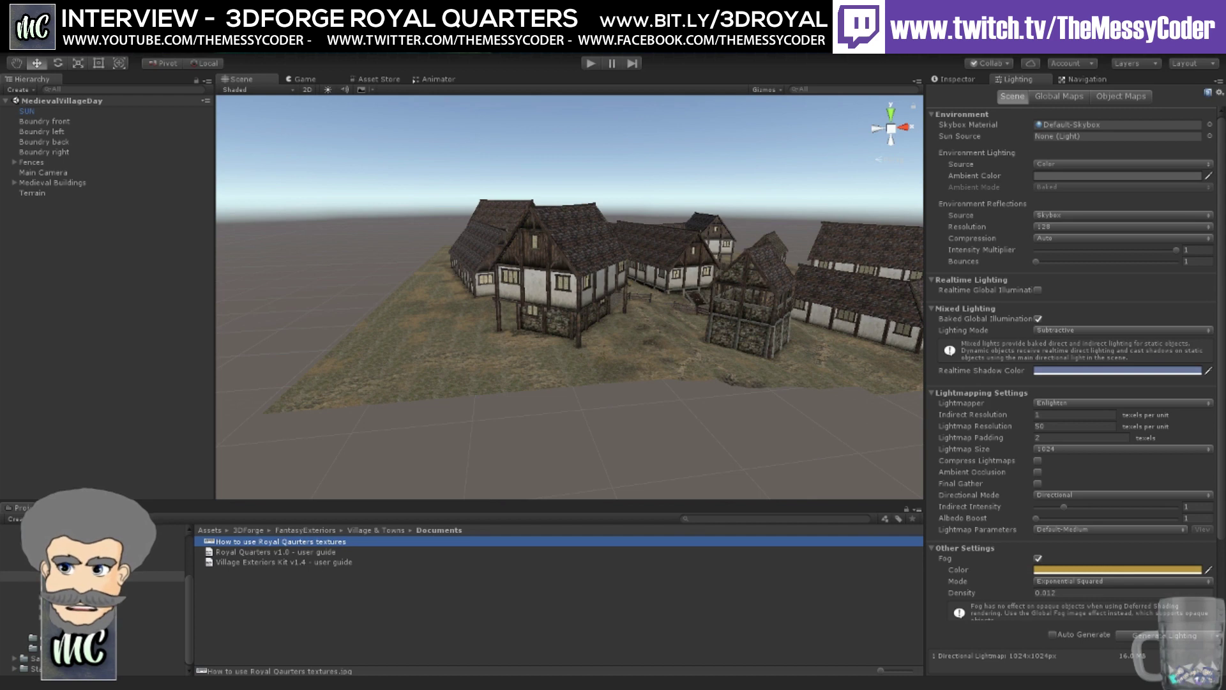
pyautogui.click(296, 563)
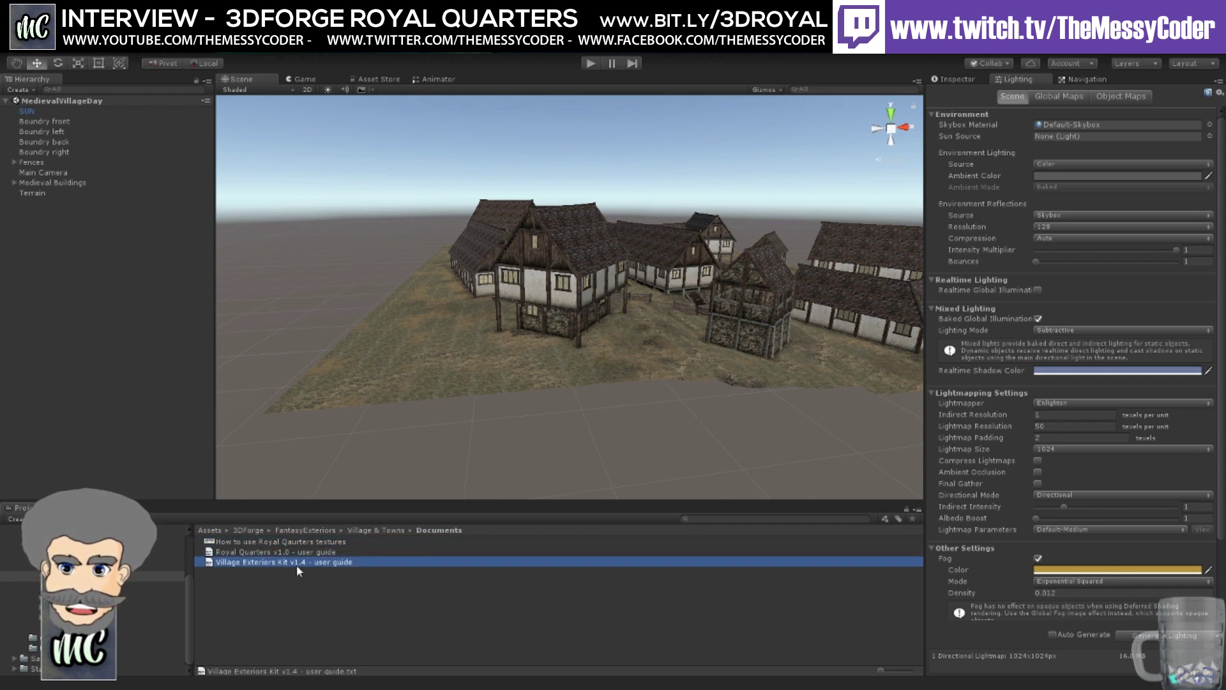
pyautogui.doubleClick(315, 565)
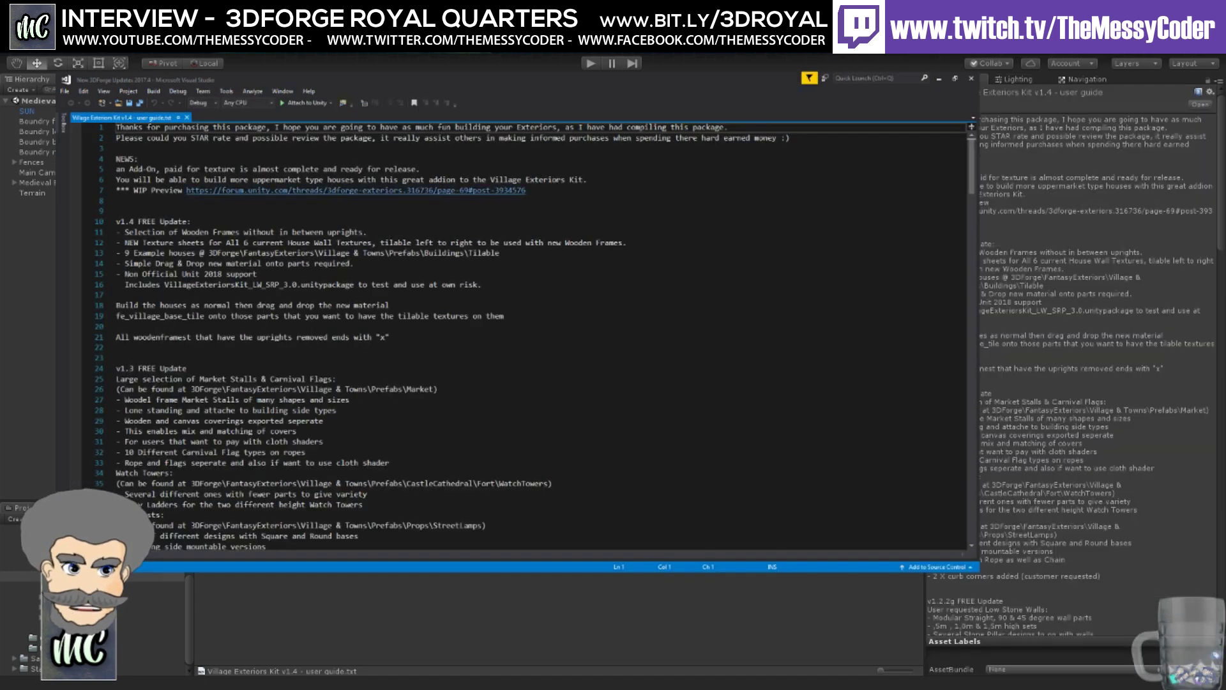
pyautogui.scroll(-15, 1086, 358)
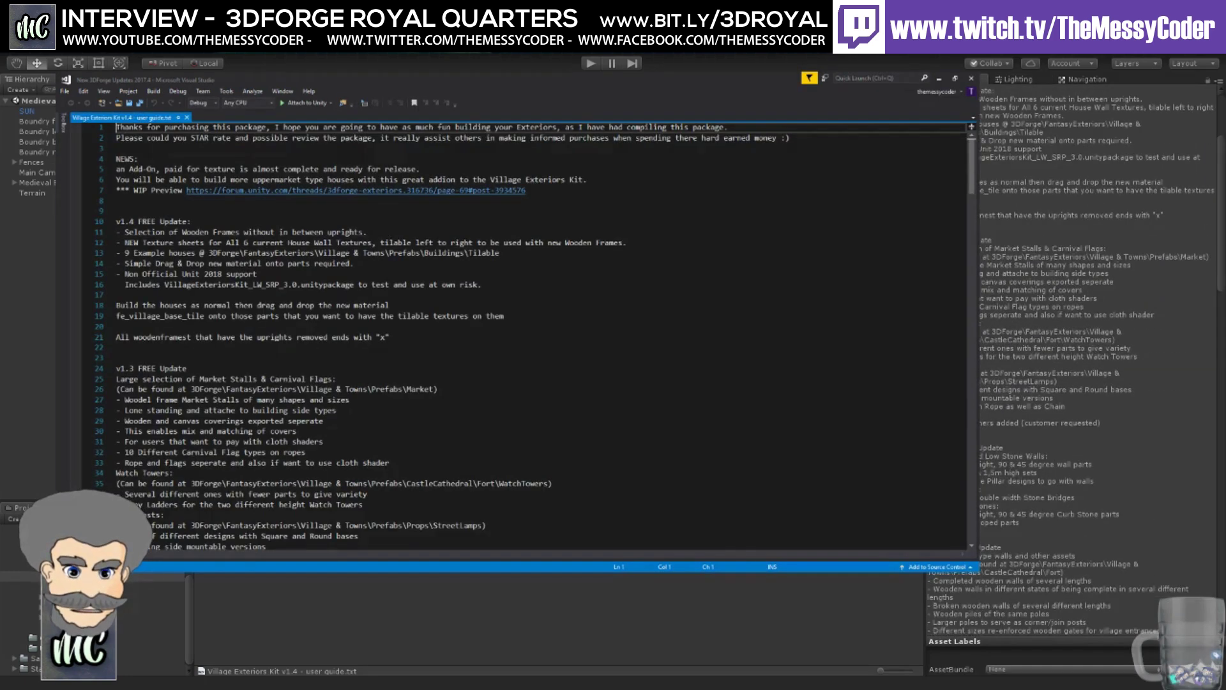
# - Read through the Village Exteriors Kit v1.4 user guide down to its closing contact and licensing notes
pyautogui.scroll(-10, 1095, 320)
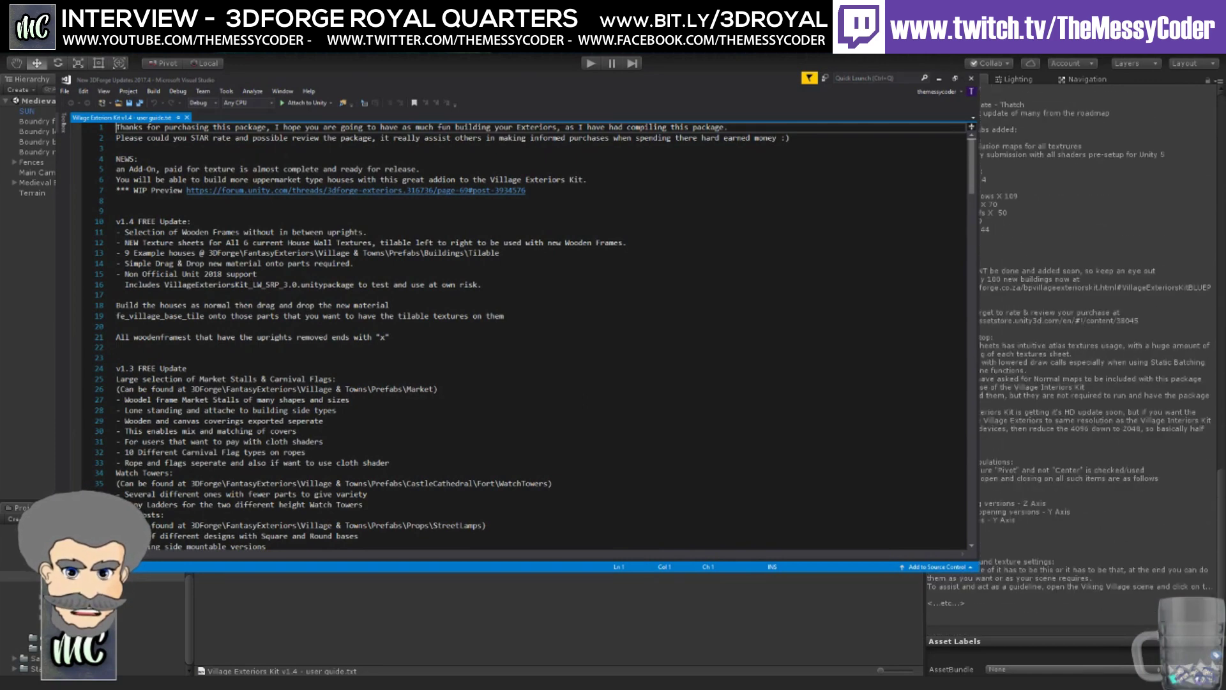
pyautogui.scroll(2, 1095, 319)
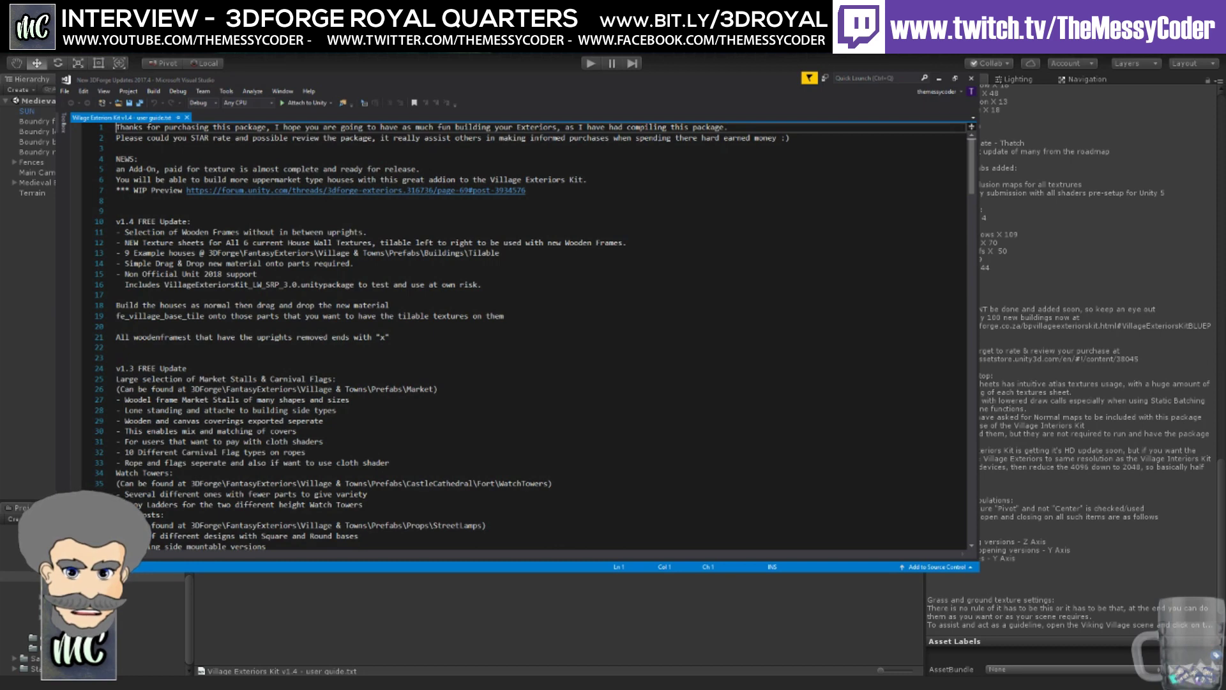
pyautogui.scroll(-2, 1095, 357)
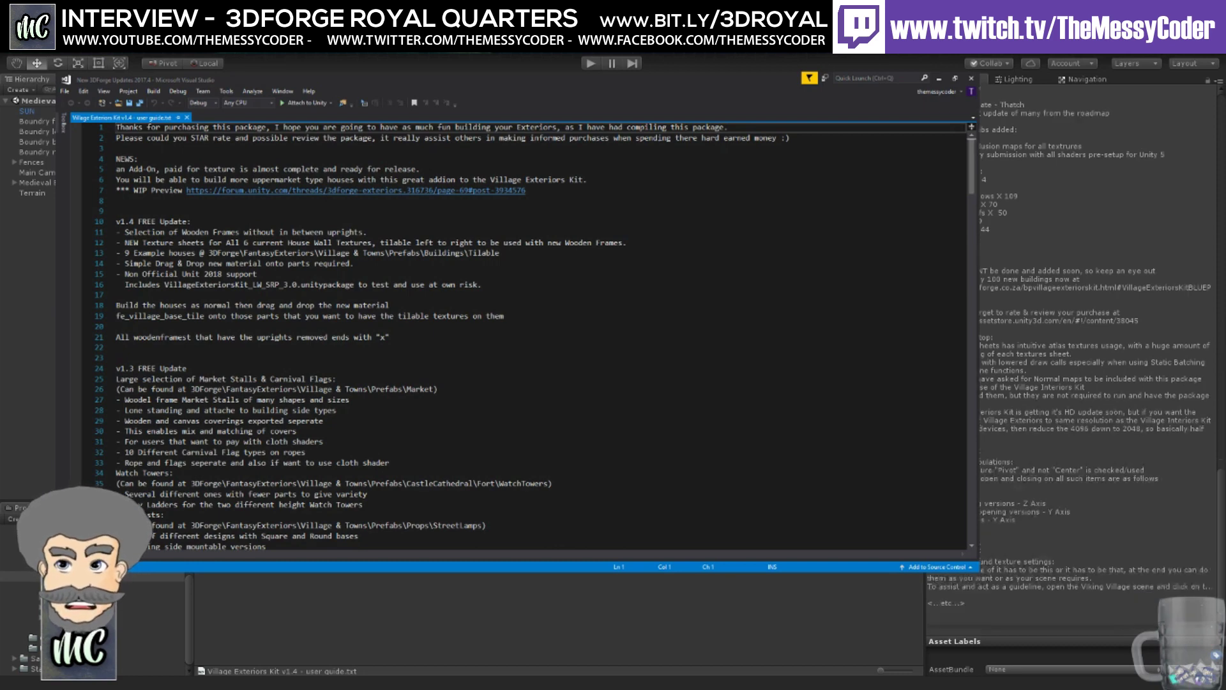
pyautogui.moveTo(443, 77)
pyautogui.mouseDown()
pyautogui.moveTo(415, 102)
pyautogui.moveTo(429, 83)
pyautogui.mouseUp()
pyautogui.doubleClick(428, 78)
pyautogui.scroll(-20, 411, 309)
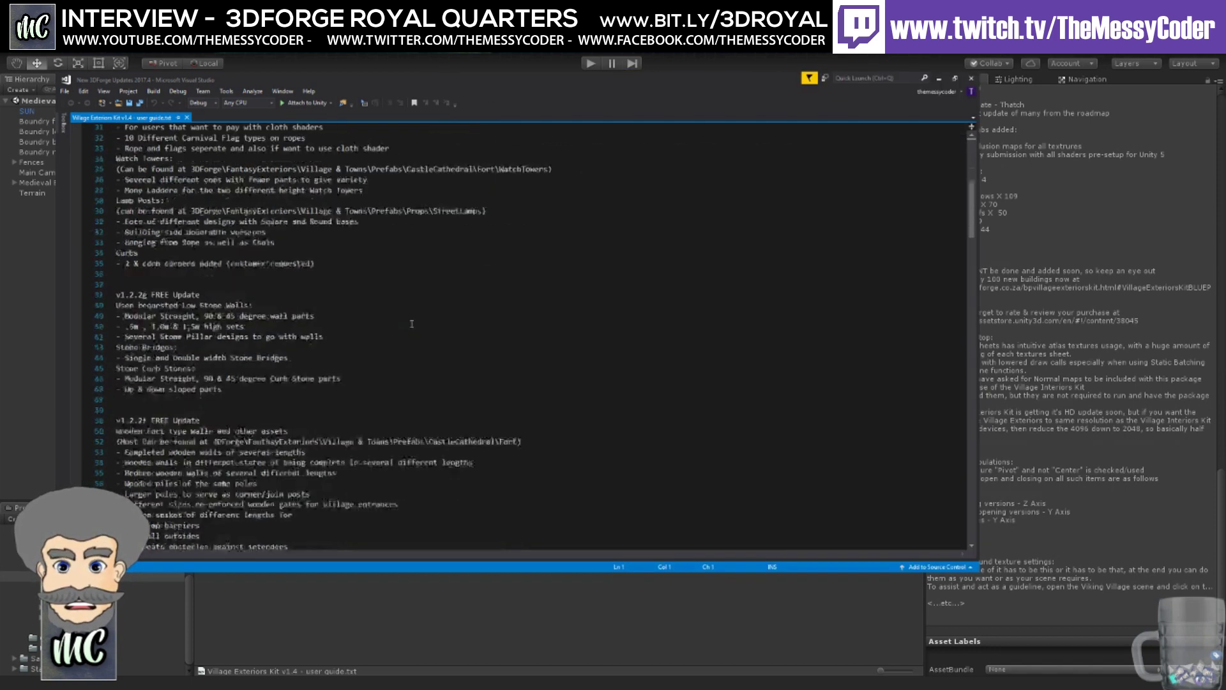
pyautogui.scroll(-20, 410, 310)
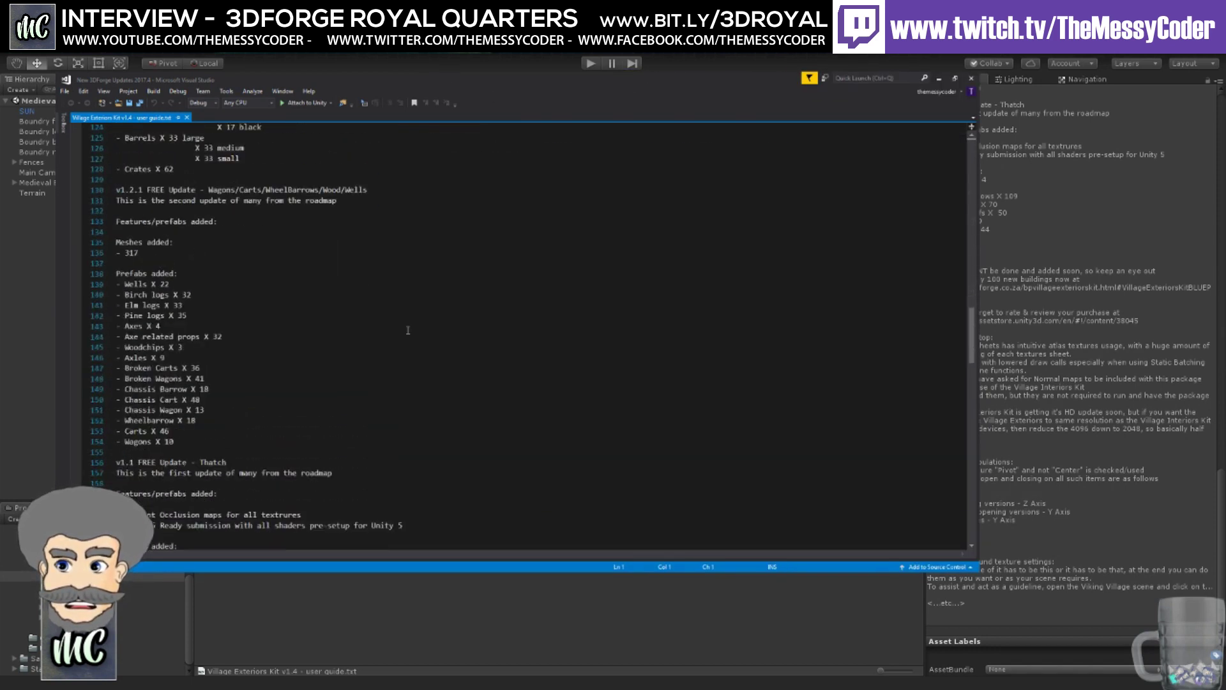
pyautogui.scroll(-14, 407, 330)
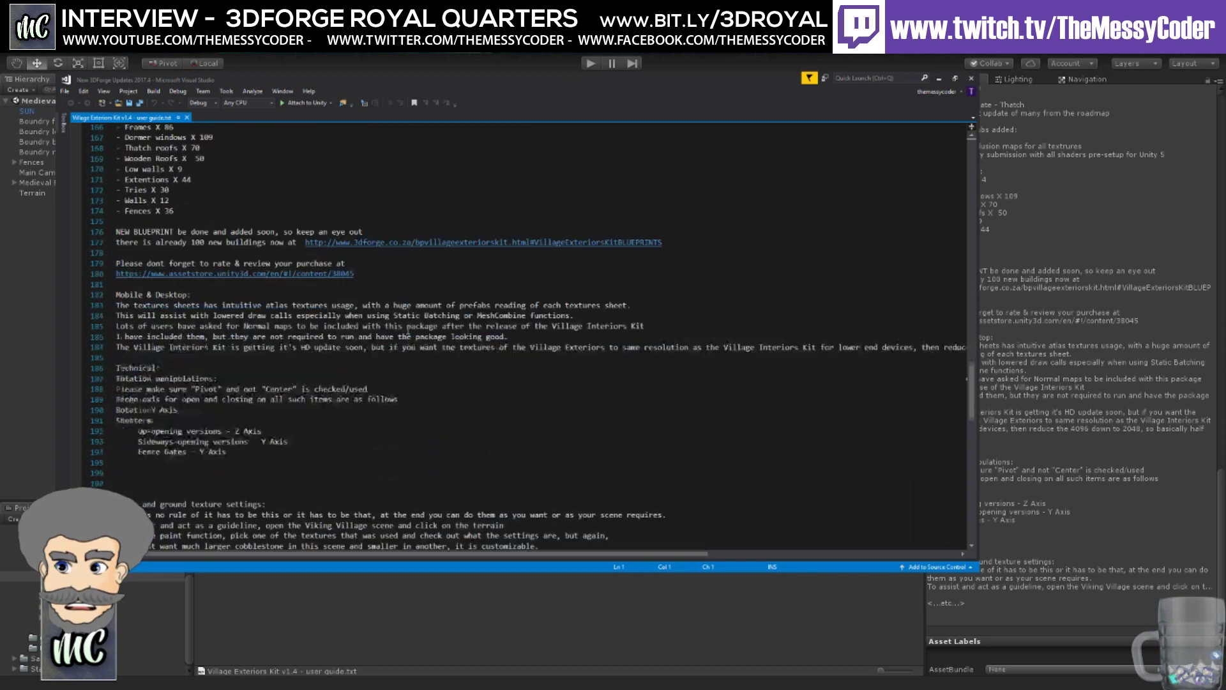
pyautogui.scroll(-4, 407, 330)
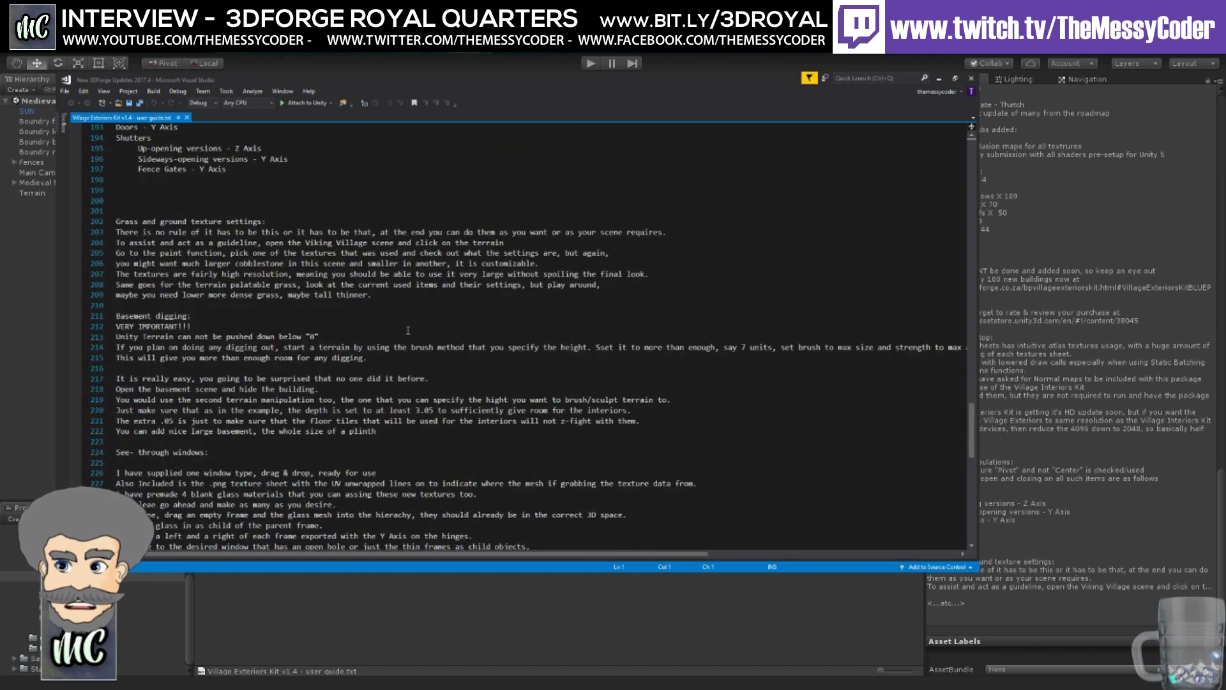
pyautogui.scroll(-5, 407, 330)
pyautogui.scroll(-5, 408, 330)
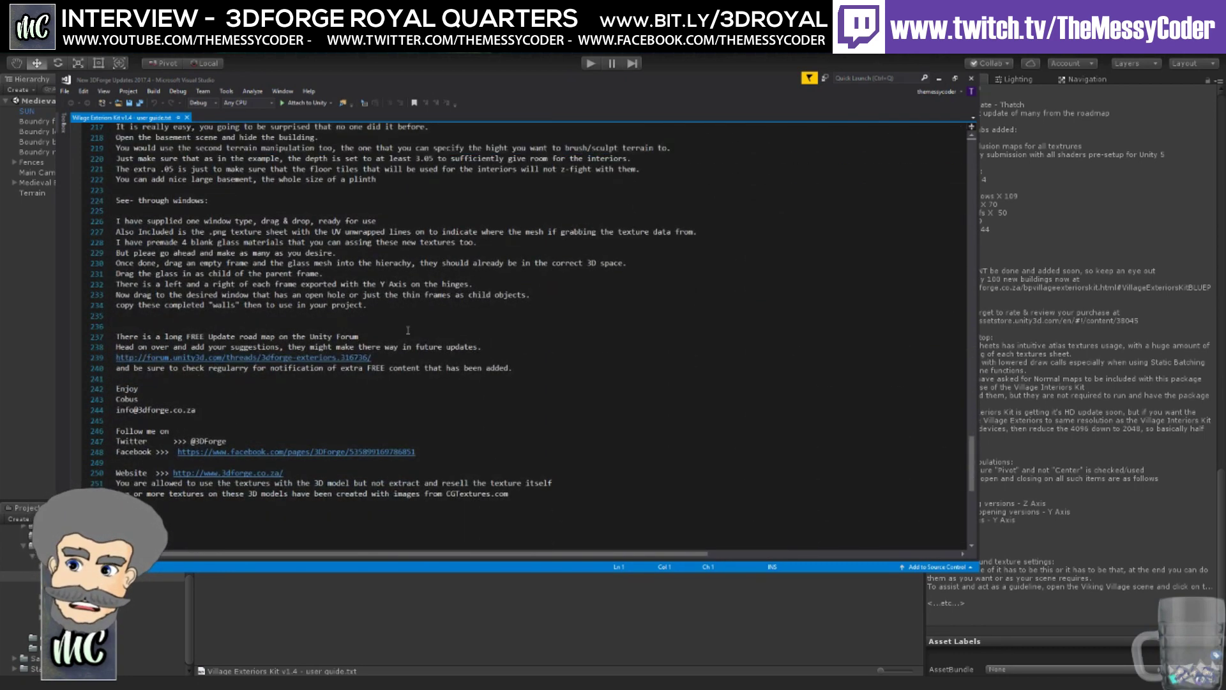
# - Examine the guide's basement digging and technical notes and the prefab lists of the v1.1 Thatch and v1.2.1 updates
pyautogui.scroll(4, 408, 330)
pyautogui.scroll(4, 408, 330)
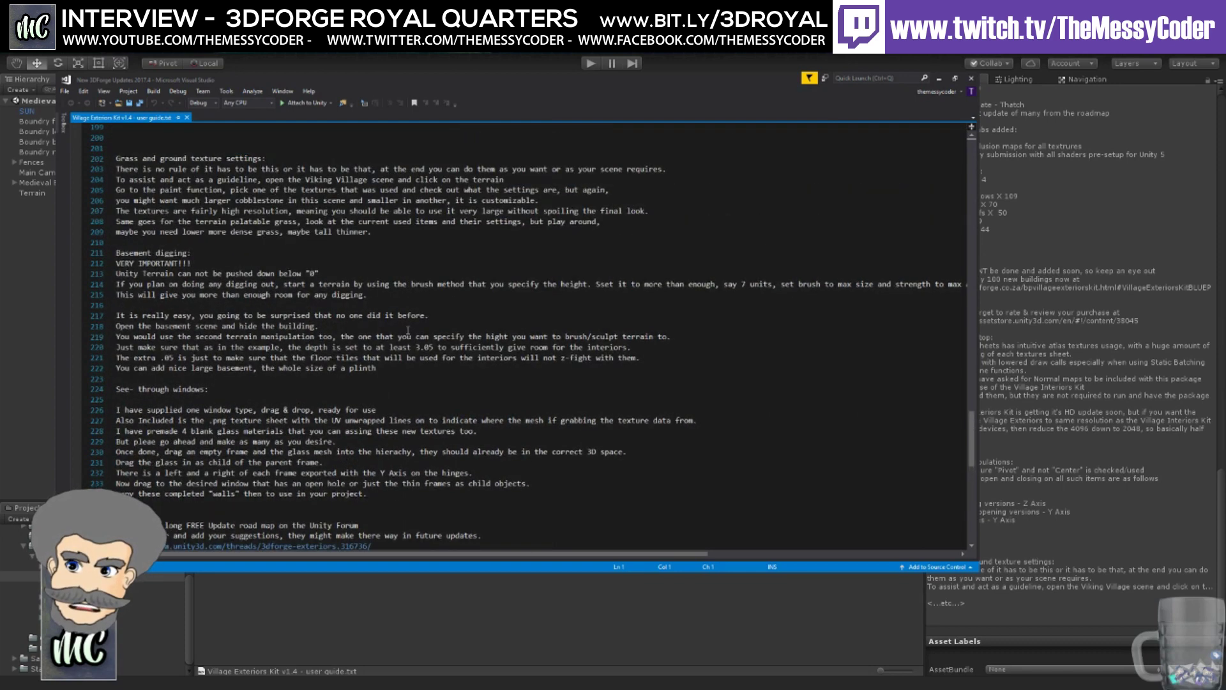
pyautogui.scroll(5, 408, 330)
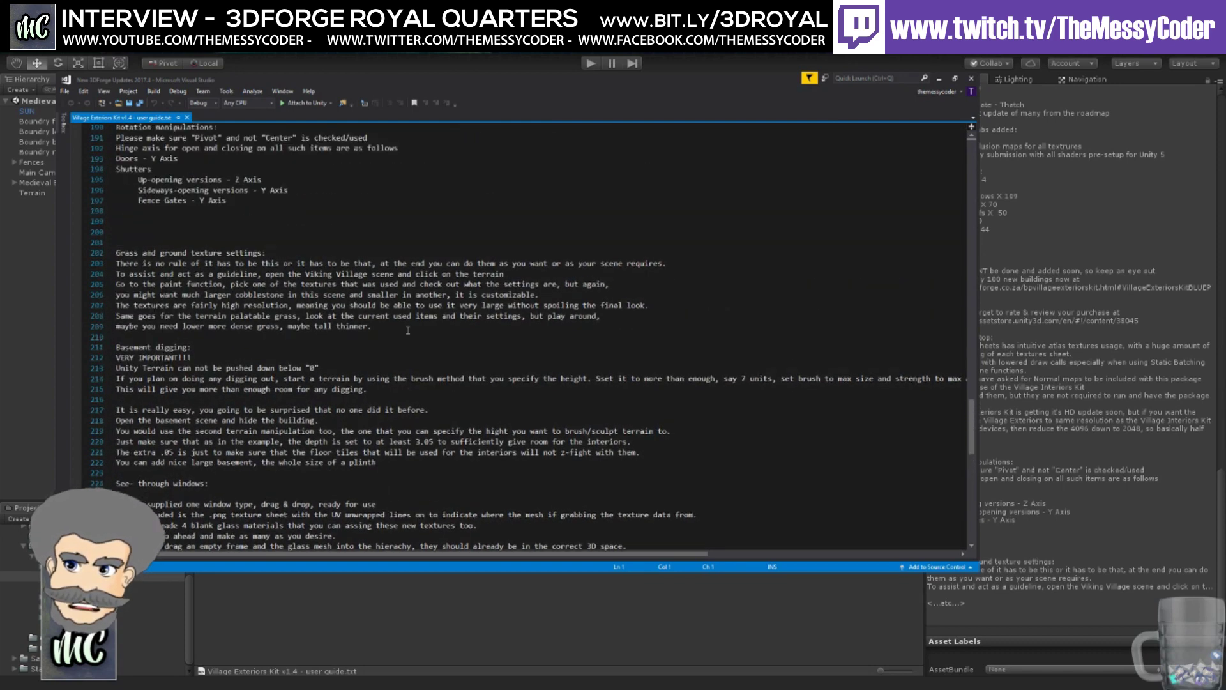
pyautogui.scroll(9, 407, 330)
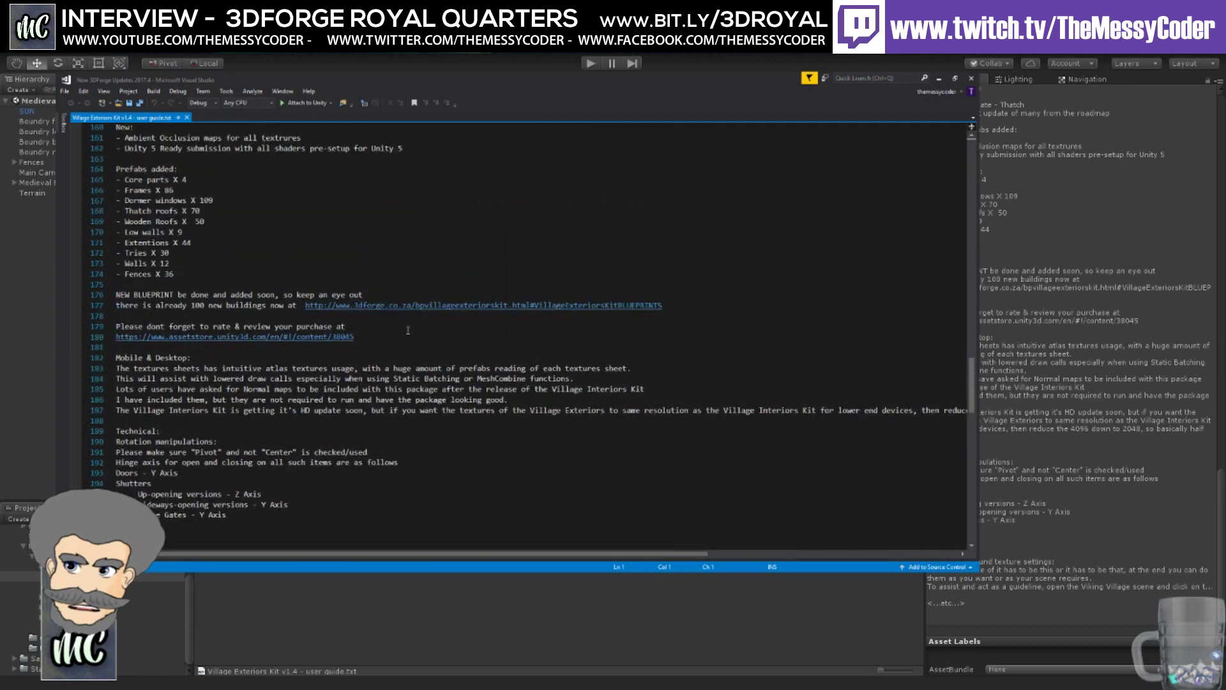
pyautogui.scroll(7, 407, 330)
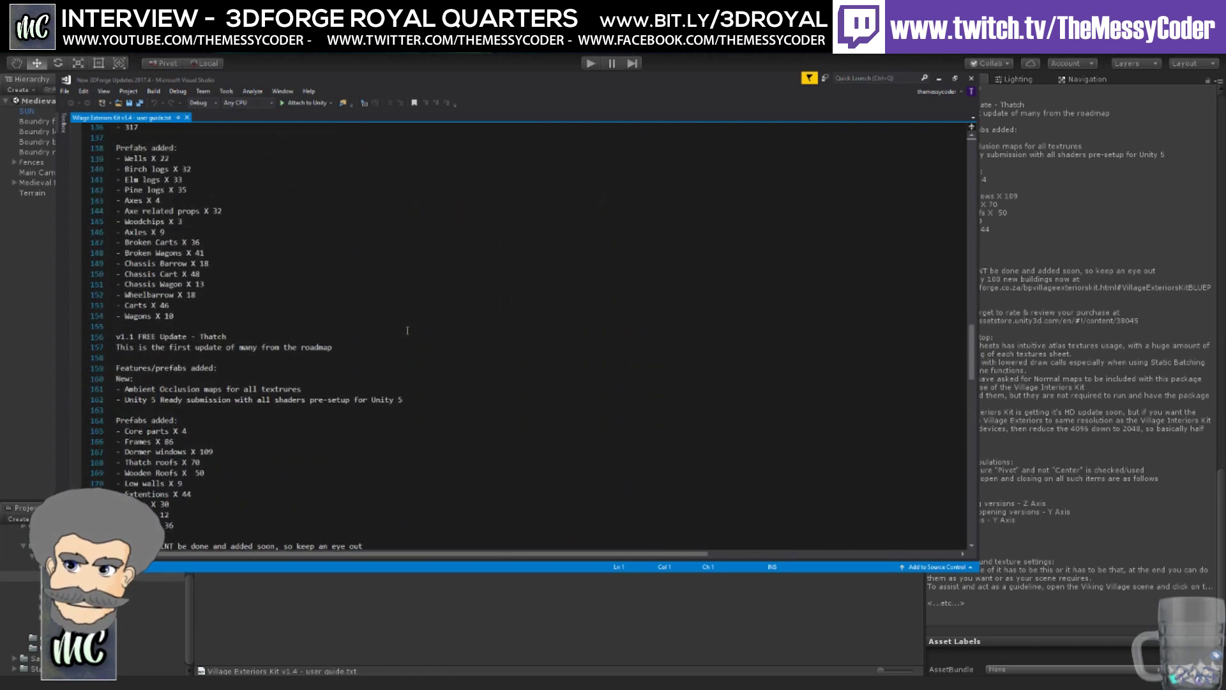
pyautogui.scroll(-1, 408, 330)
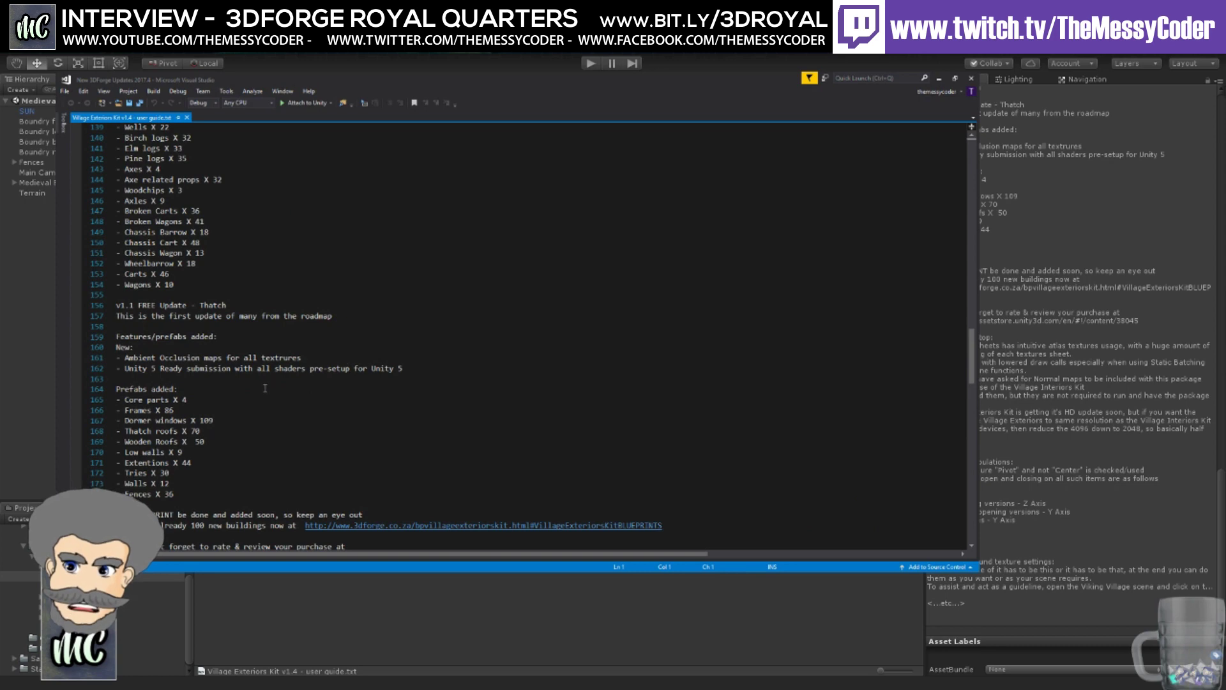
pyautogui.scroll(-1, 265, 388)
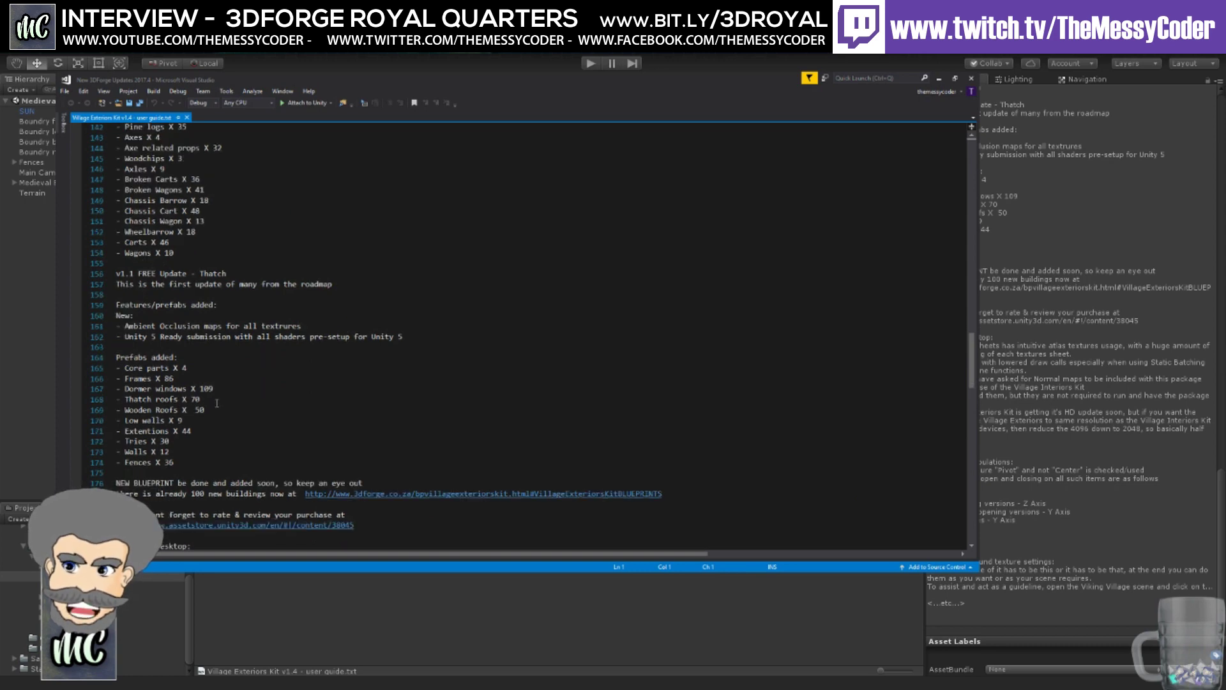
pyautogui.scroll(2, 216, 403)
pyautogui.scroll(-1, 215, 403)
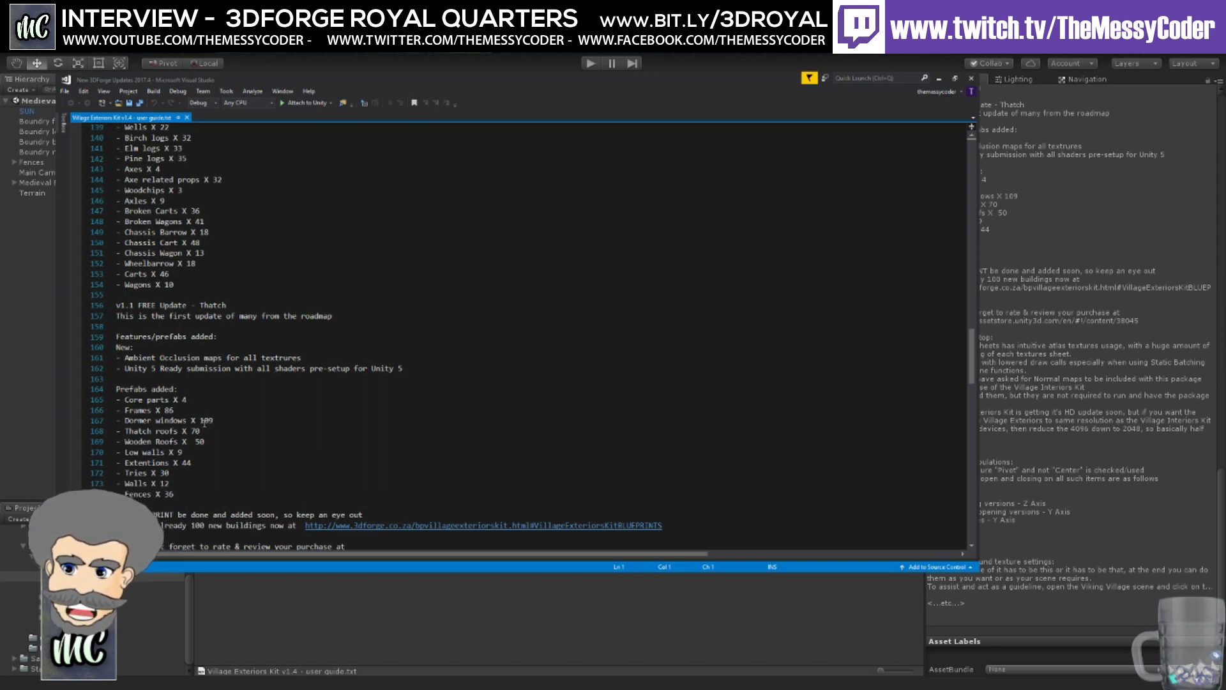
pyautogui.scroll(1, 212, 451)
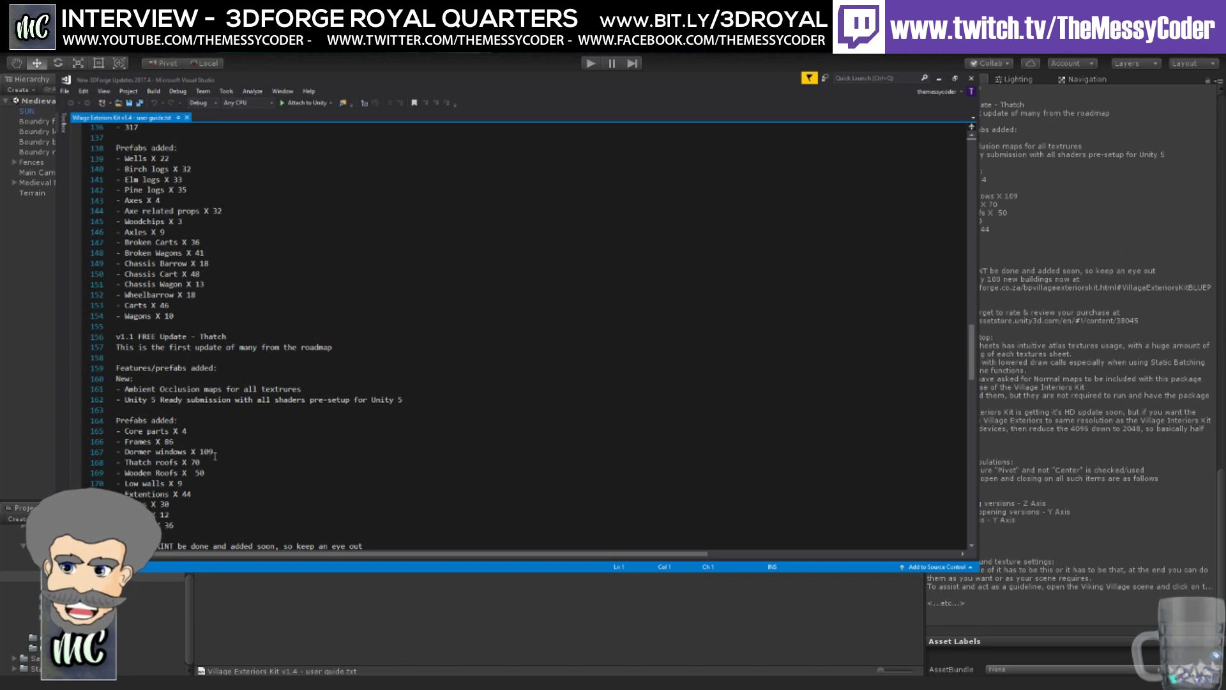
pyautogui.scroll(1, 214, 455)
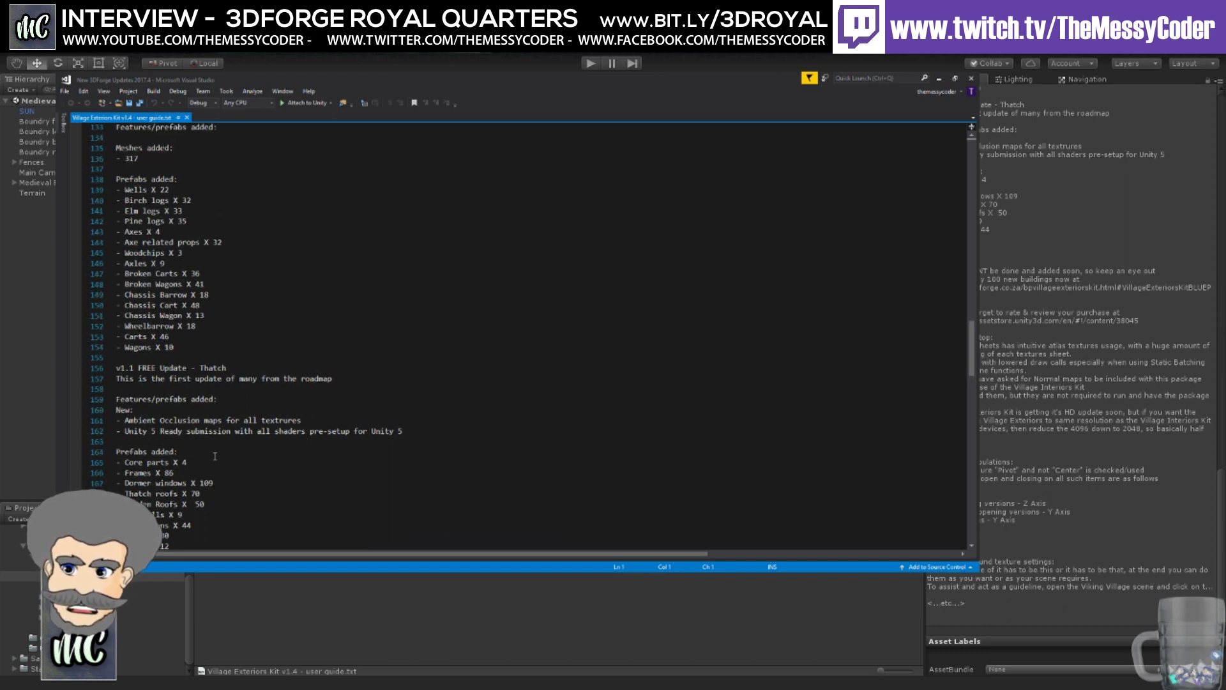
pyautogui.scroll(3, 215, 456)
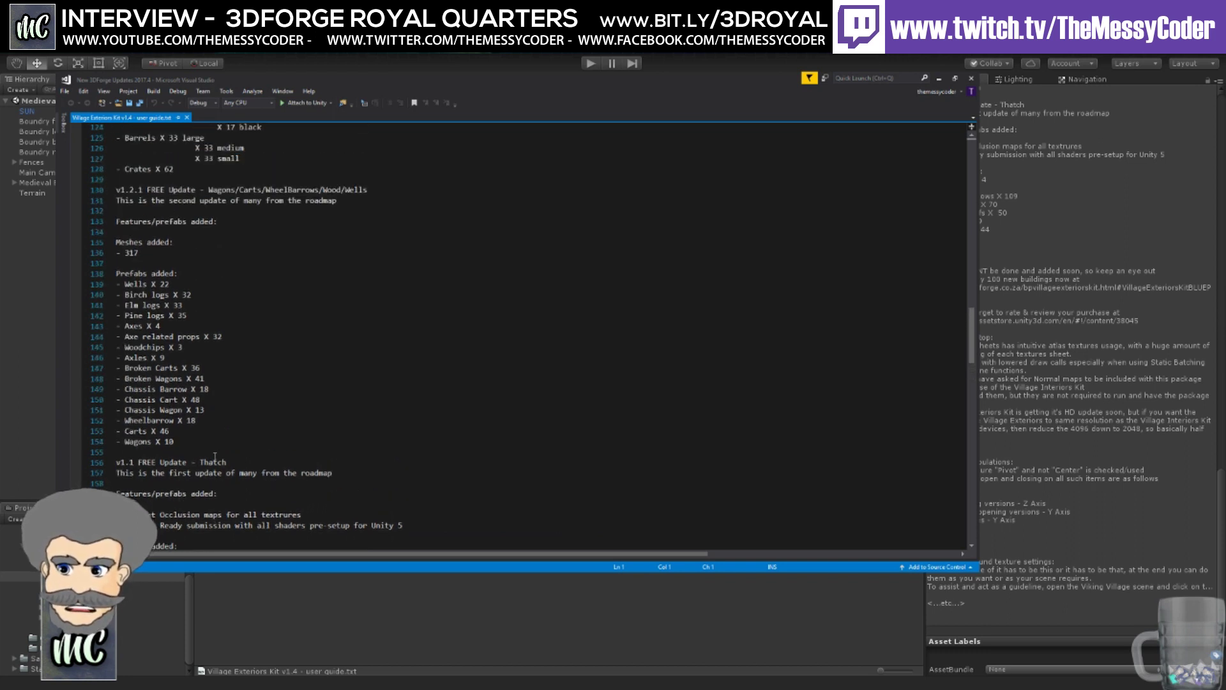
pyautogui.scroll(1, 215, 456)
pyautogui.scroll(-1, 215, 456)
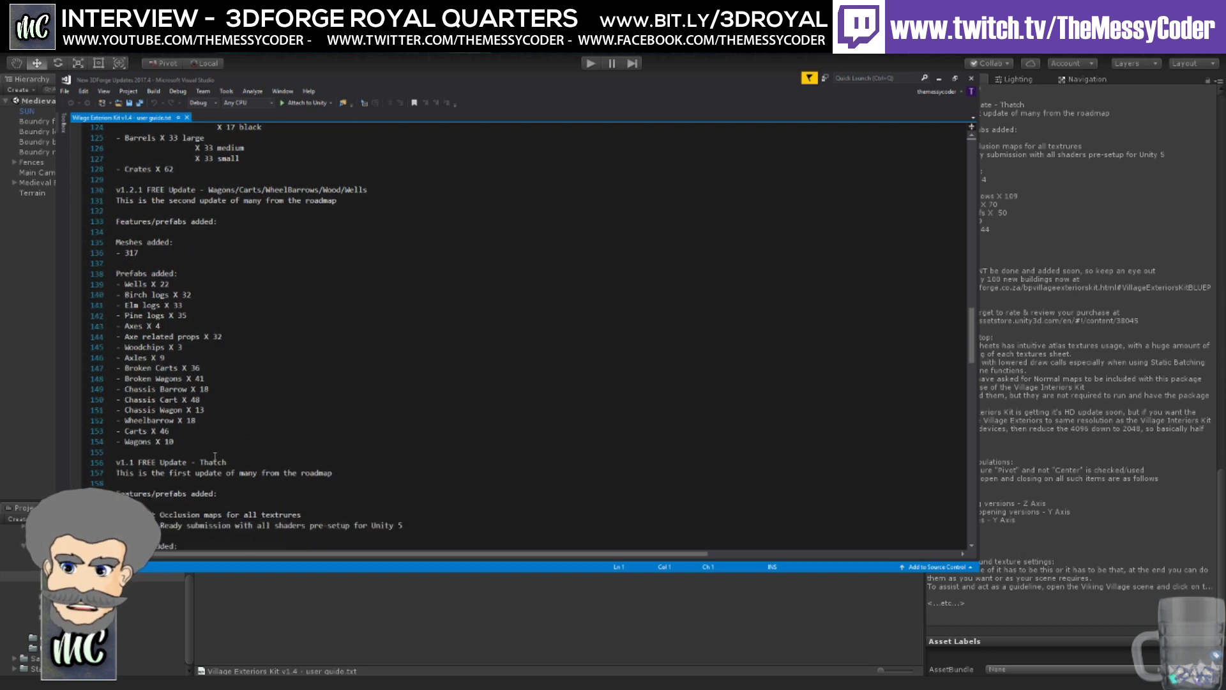
pyautogui.scroll(-1, 214, 456)
# - Review the guide's update history from the v1.2.1 wagons and wells update back up to the v1.4 notes
pyautogui.scroll(3, 214, 456)
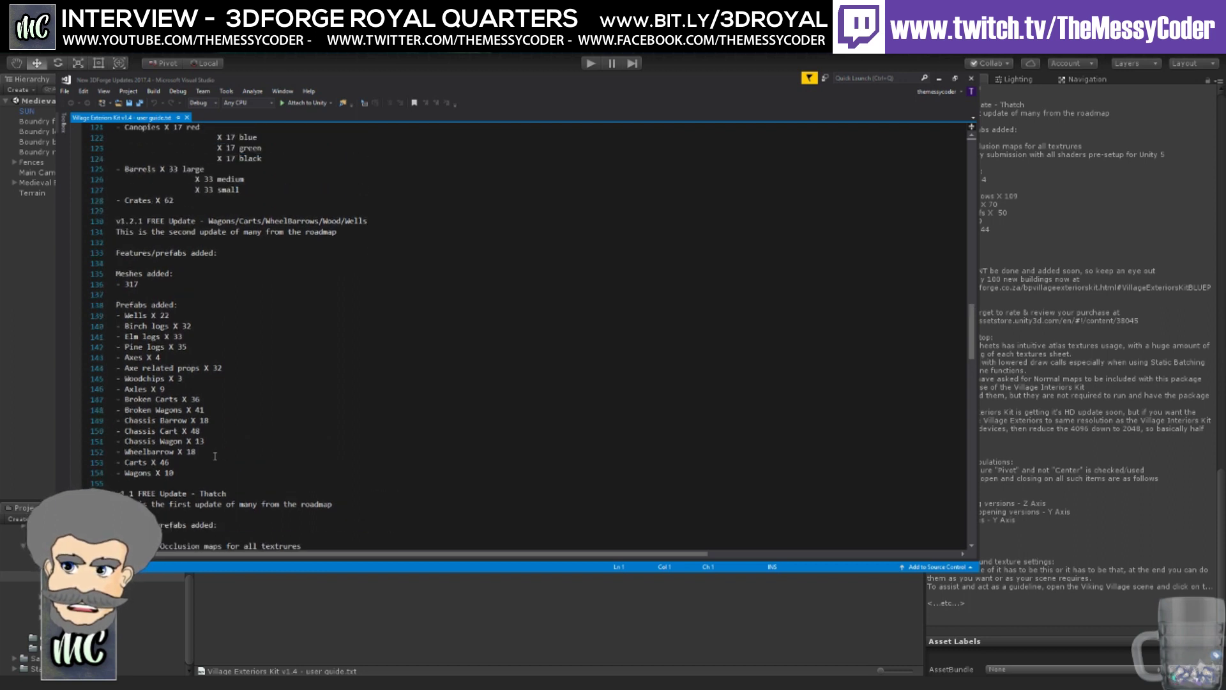
pyautogui.scroll(1, 215, 456)
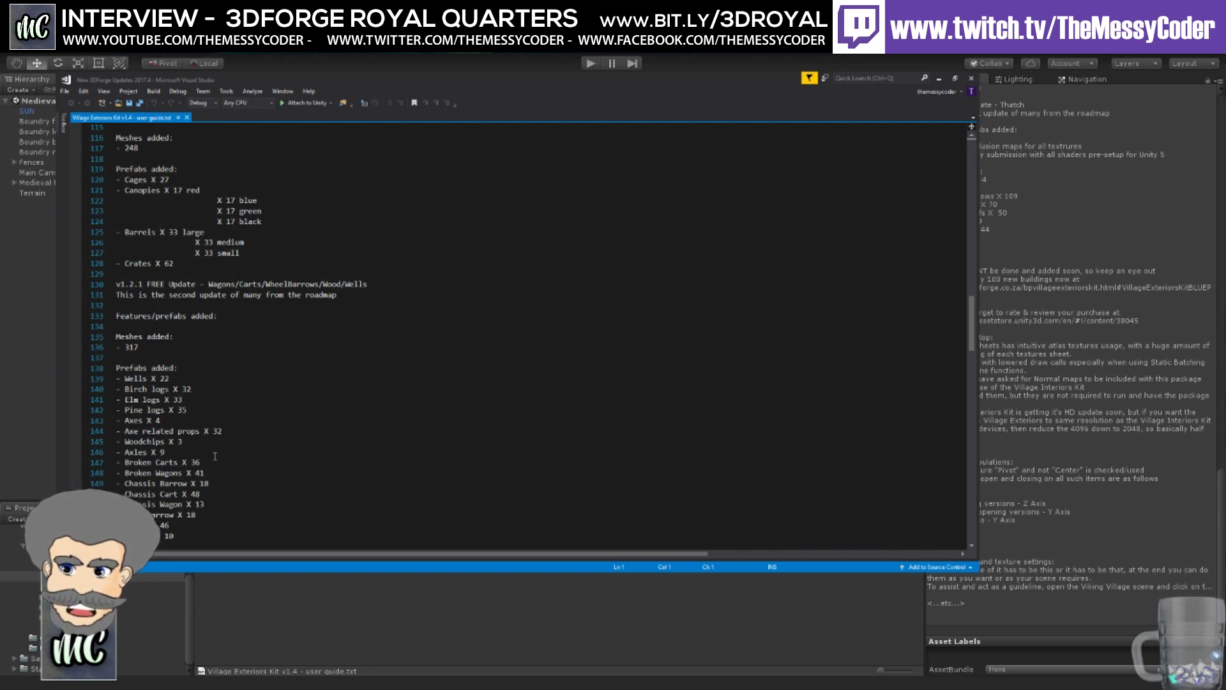
pyautogui.scroll(5, 215, 456)
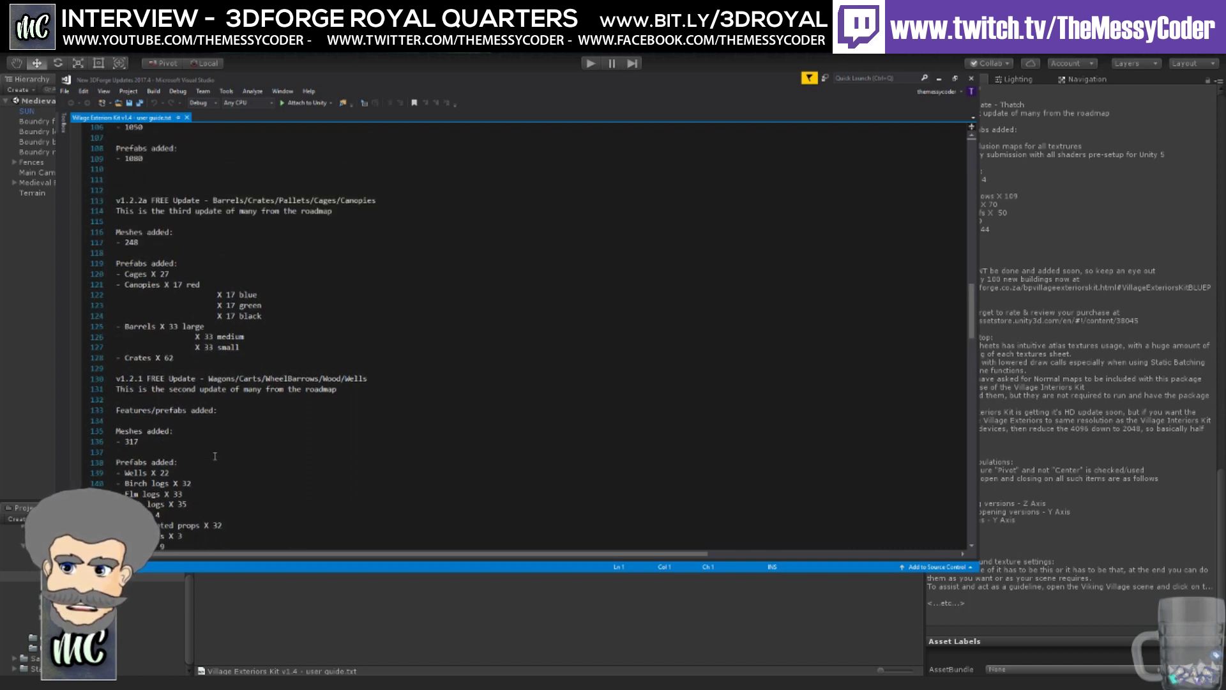
pyautogui.scroll(1, 214, 456)
pyautogui.scroll(5, 215, 456)
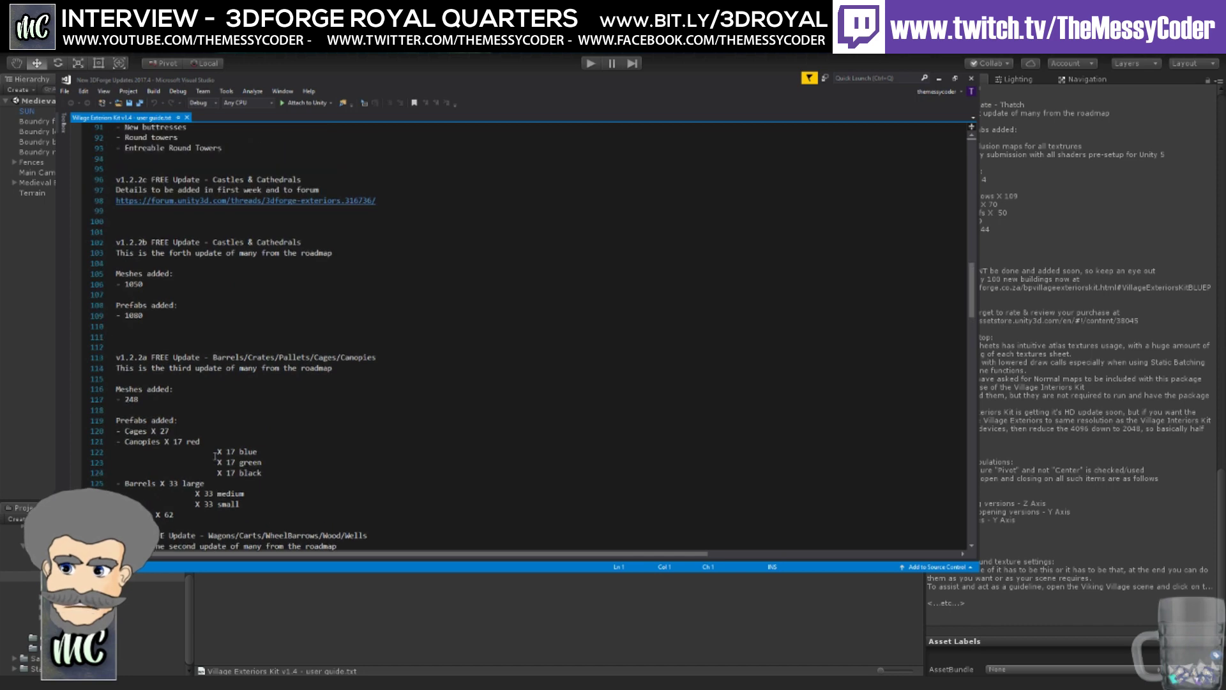
pyautogui.scroll(9, 214, 456)
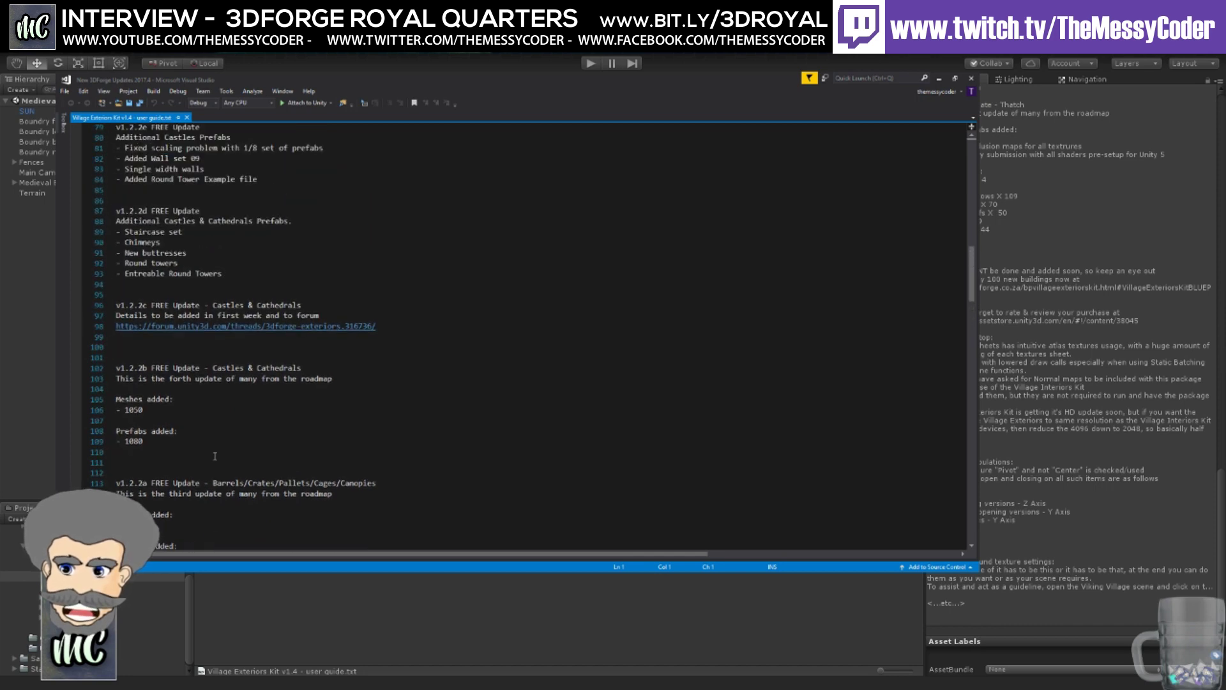
pyautogui.scroll(13, 214, 456)
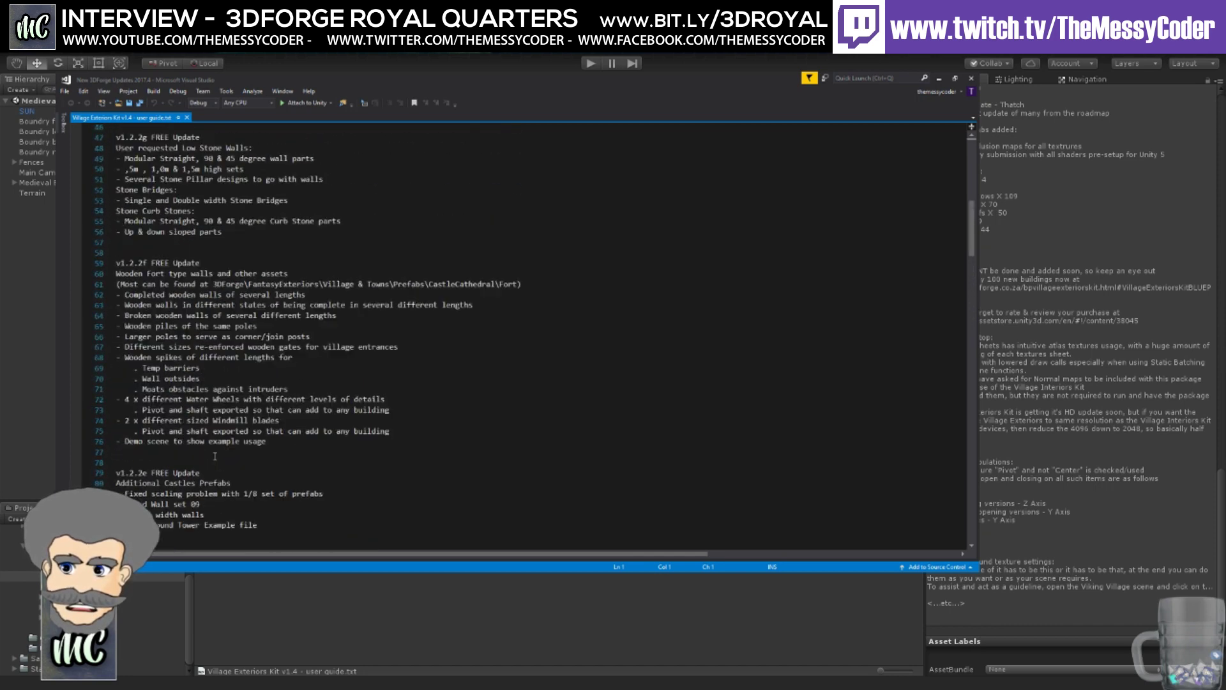
pyautogui.scroll(4, 251, 426)
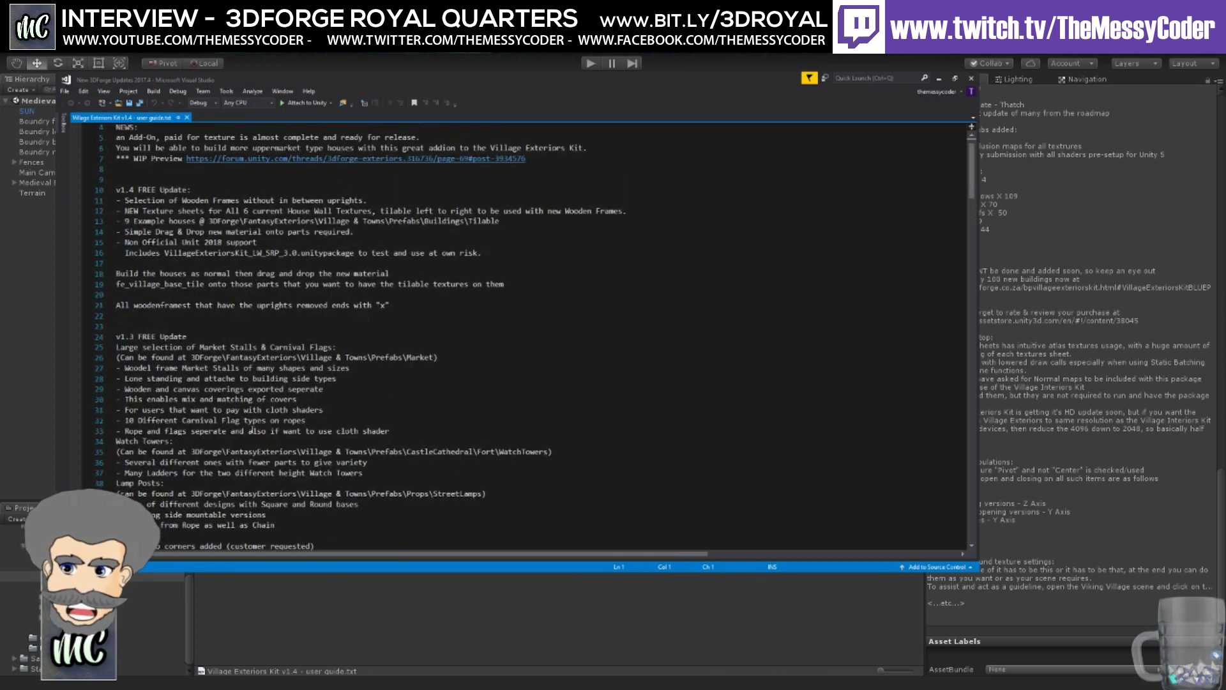
# - Return to Unity and inspect the front of the Medieval_Overhang_01_SlateRoof house from several angles
pyautogui.click(940, 82)
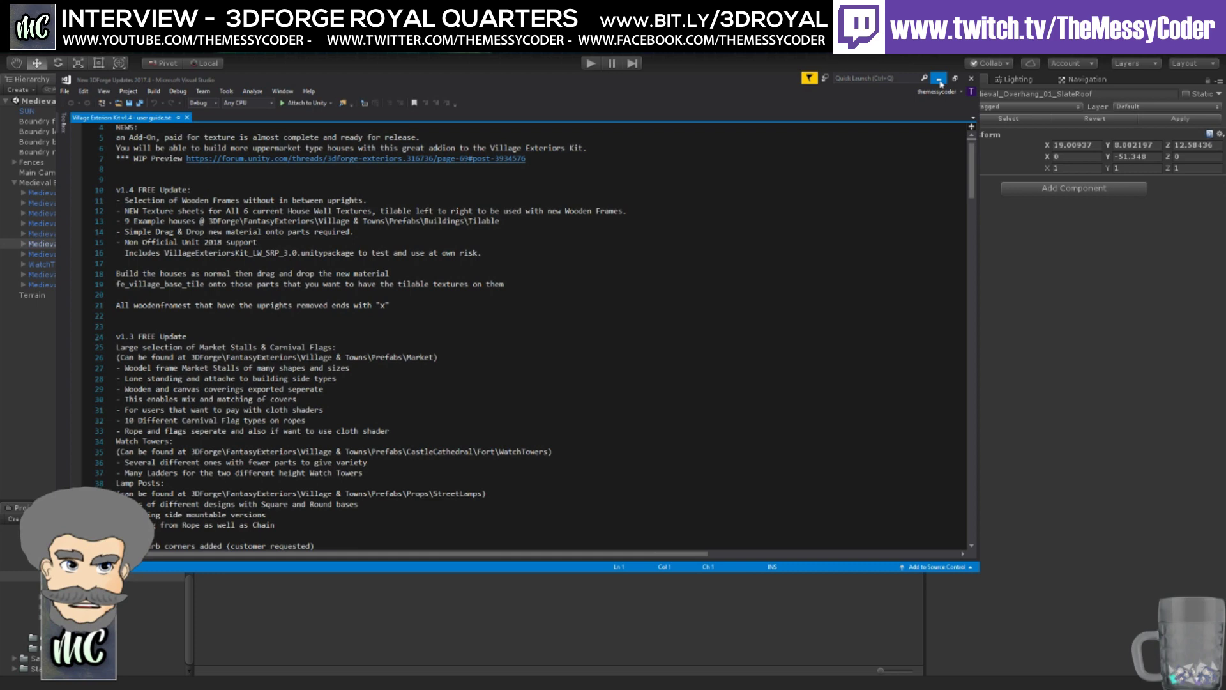
pyautogui.click(939, 79)
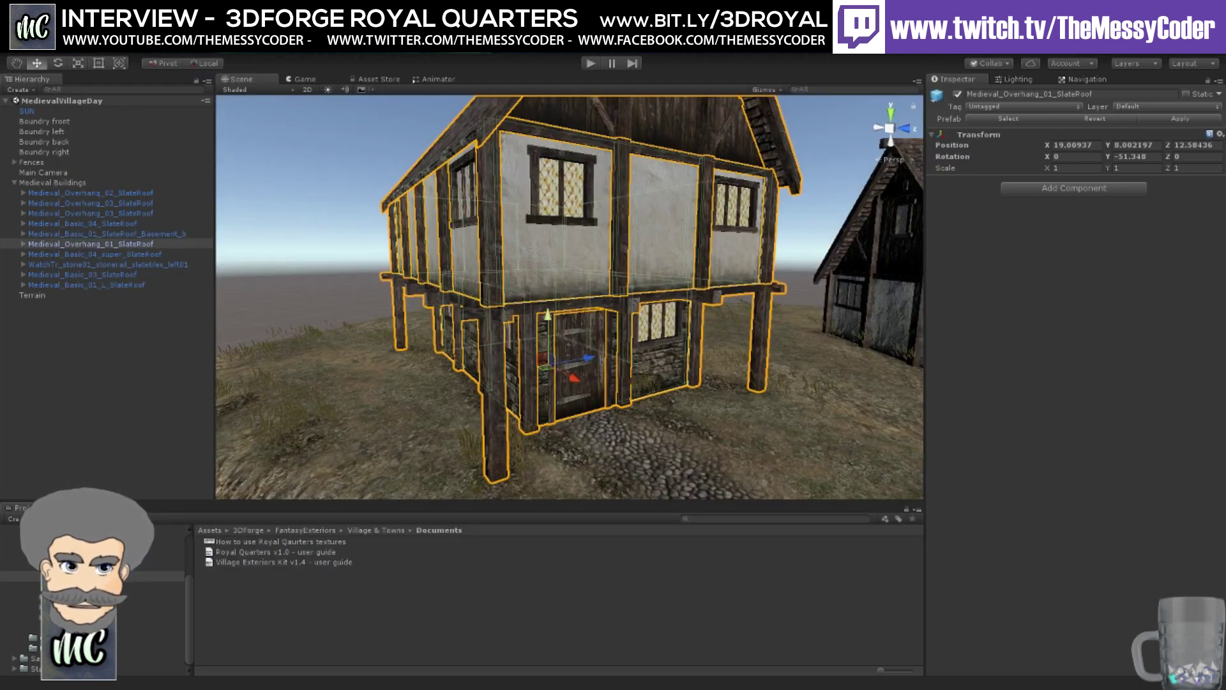
pyautogui.moveTo(547, 339); pyautogui.dragTo(516, 364, button='middle')
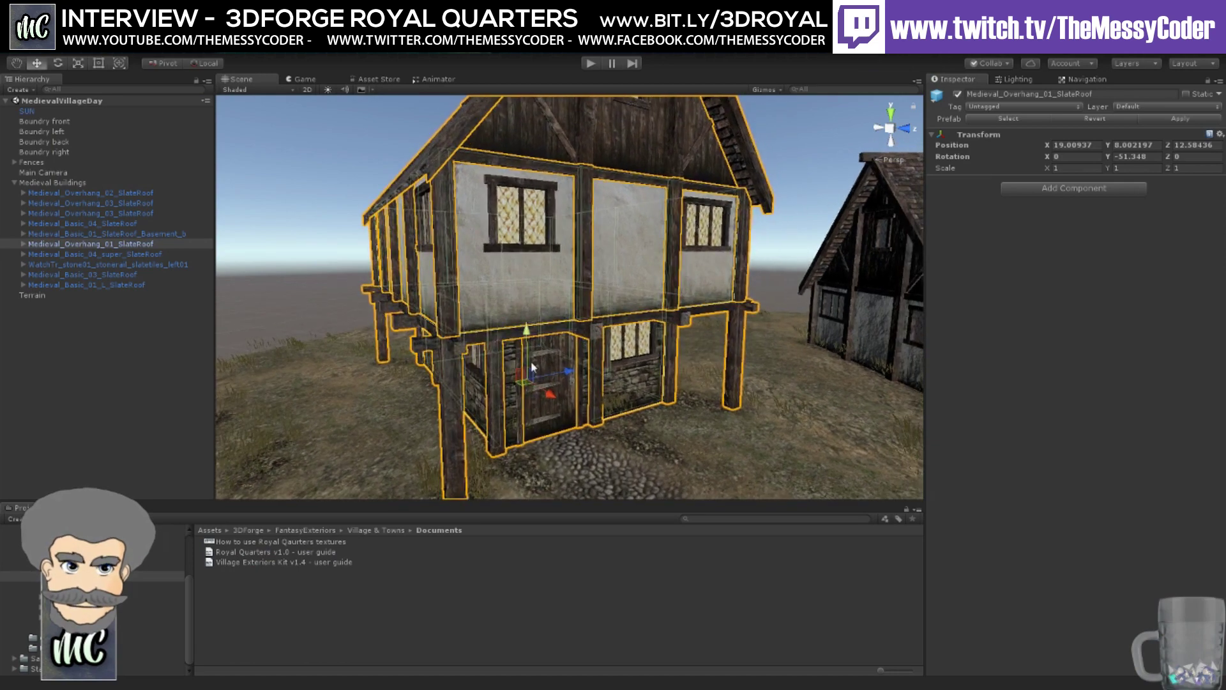
pyautogui.keyDown('alt'); pyautogui.moveTo(479, 322); pyautogui.dragTo(517, 342); pyautogui.keyUp('alt')
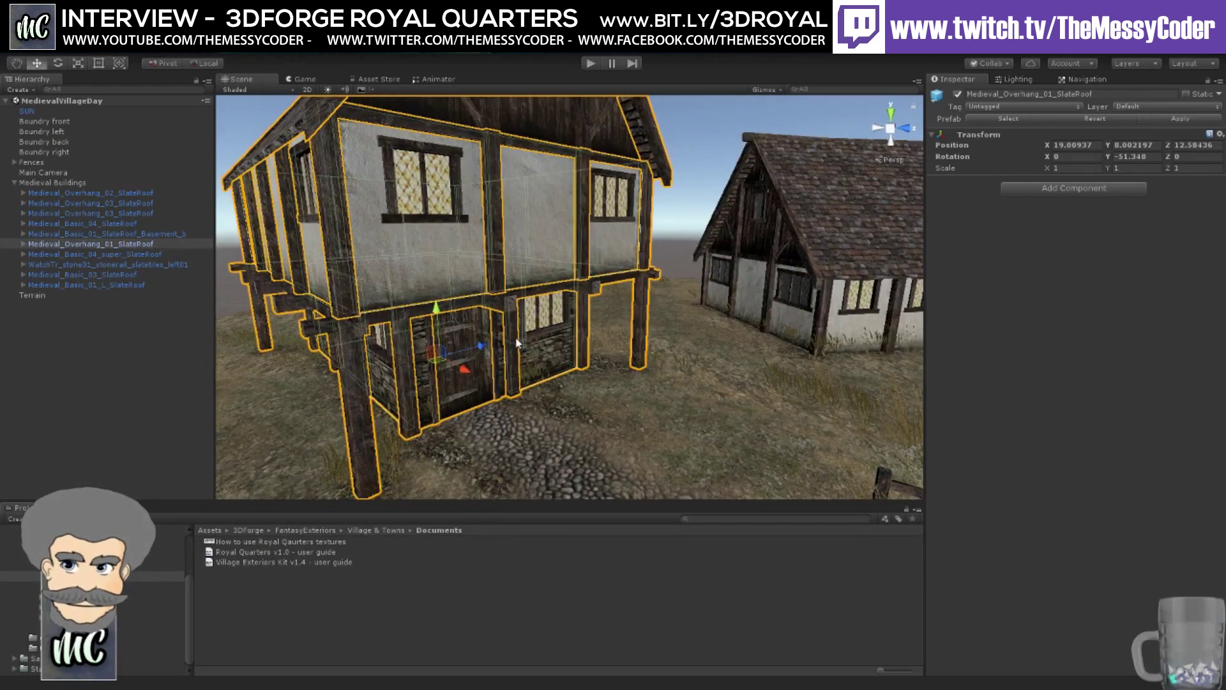
pyautogui.keyDown('alt'); pyautogui.moveTo(481, 326); pyautogui.dragTo(690, 336); pyautogui.keyUp('alt')
pyautogui.moveTo(563, 315)
pyautogui.keyDown('alt'); pyautogui.mouseDown()
pyautogui.moveTo(484, 316)
pyautogui.moveTo(610, 342)
pyautogui.moveTo(569, 300)
pyautogui.mouseUp(); pyautogui.keyUp('alt')
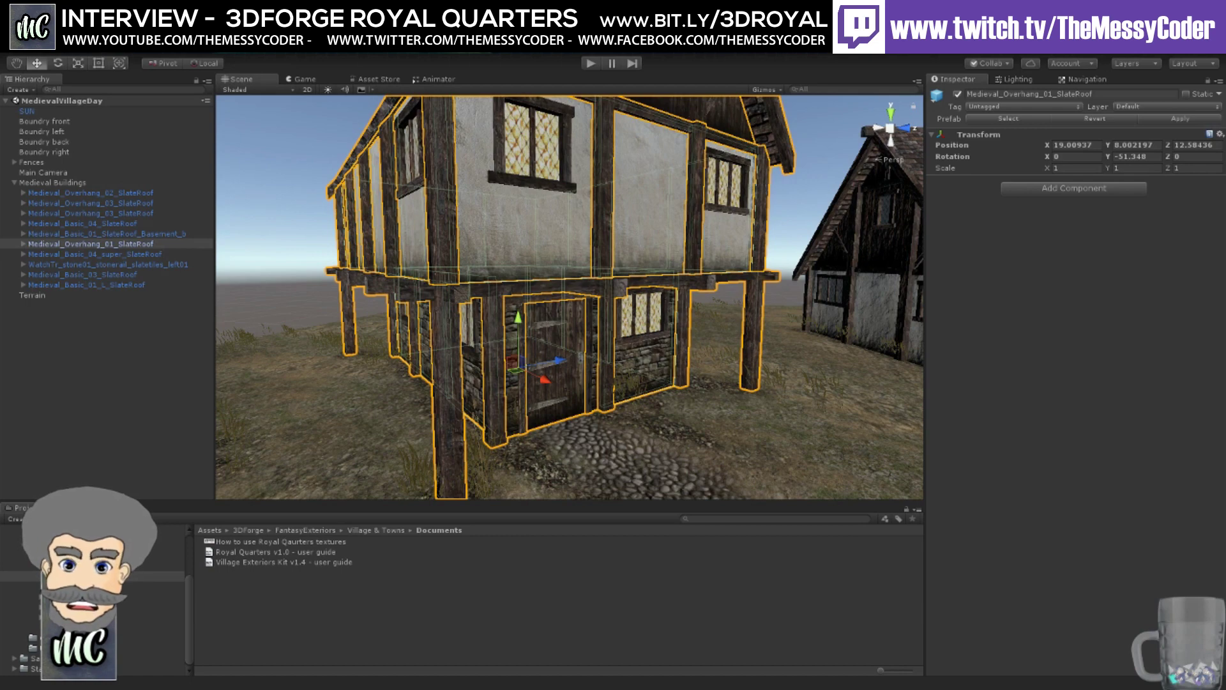
pyautogui.moveTo(544, 321); pyautogui.dragTo(543, 336, button='right')
pyautogui.keyDown('alt'); pyautogui.moveTo(544, 336); pyautogui.dragTo(508, 380); pyautogui.keyUp('alt')
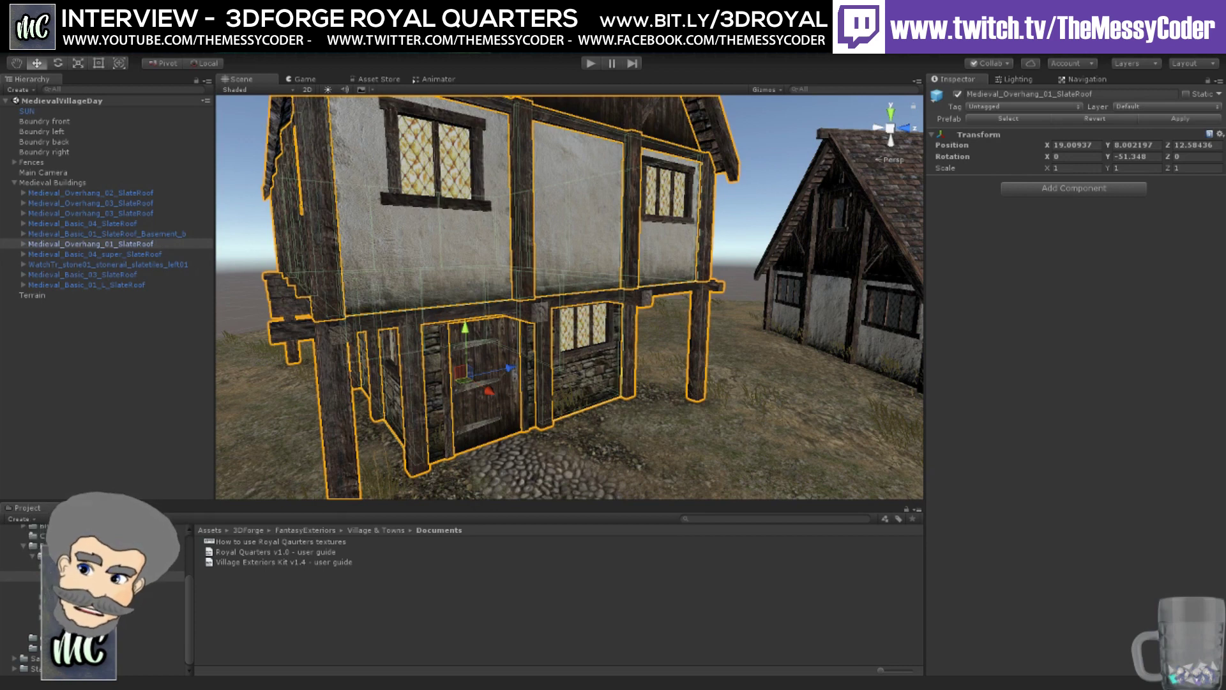
# - Preview the Royal Quarters v1.0 user guide from the Documents folder and open the 3DForge Blueprints folder
pyautogui.click(64, 566)
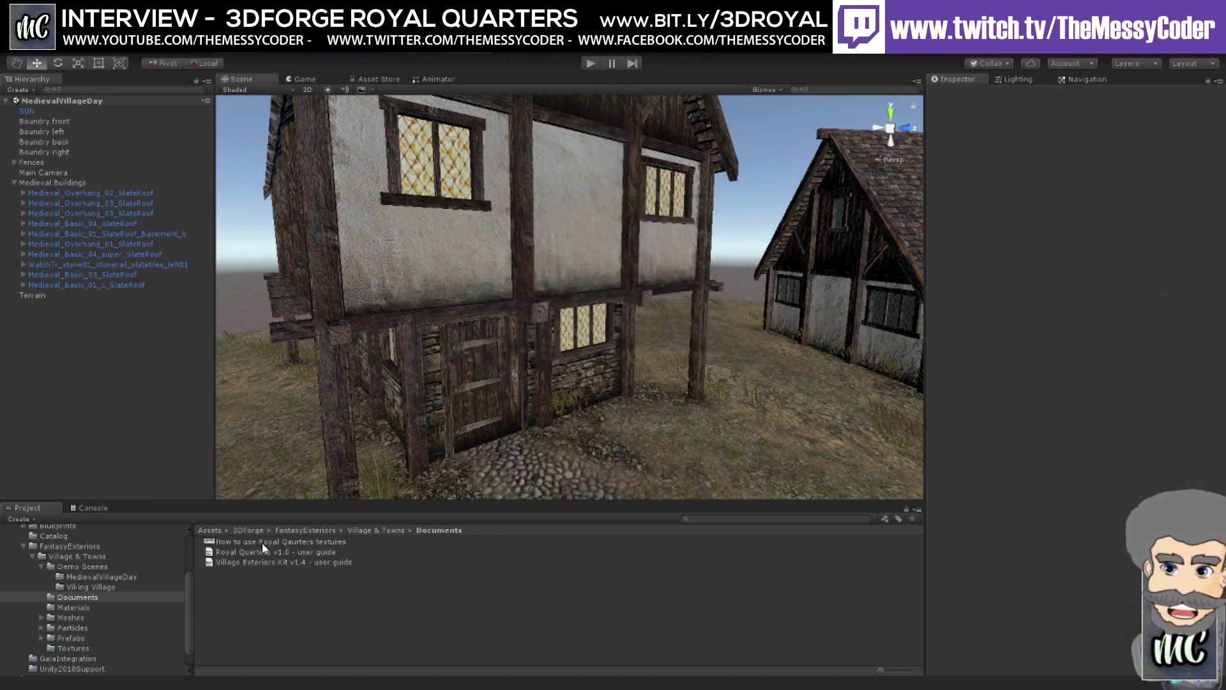
pyautogui.click(304, 554)
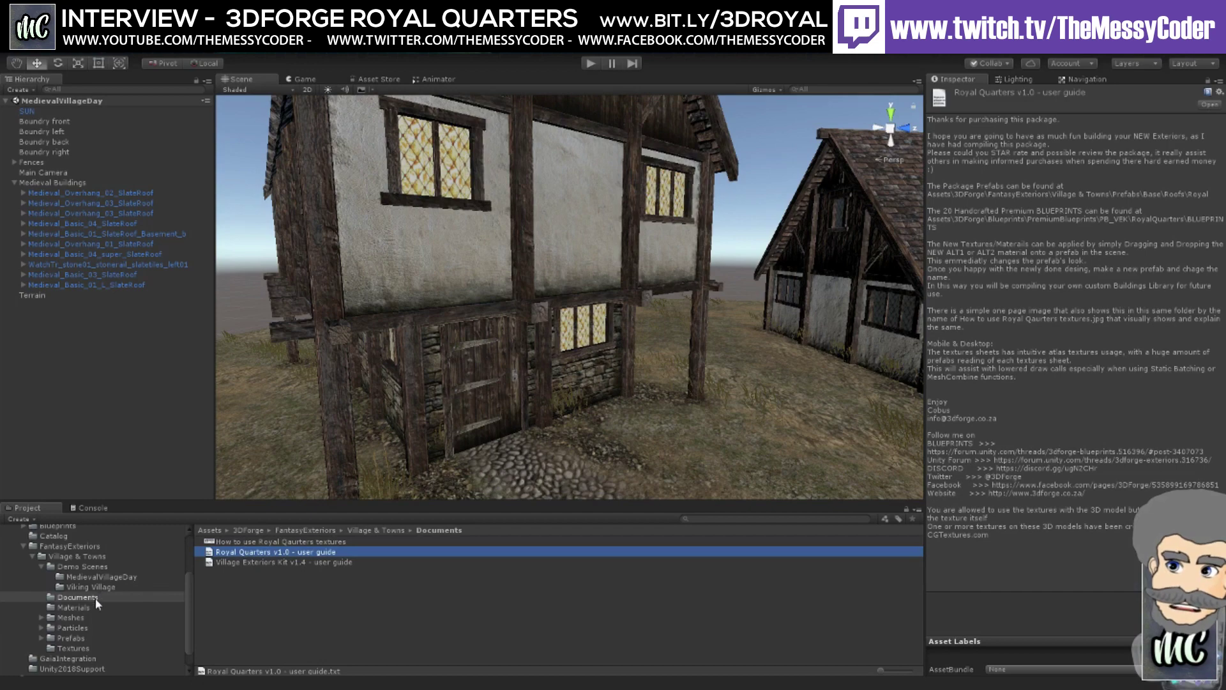
pyautogui.scroll(3, 95, 598)
pyautogui.click(45, 565)
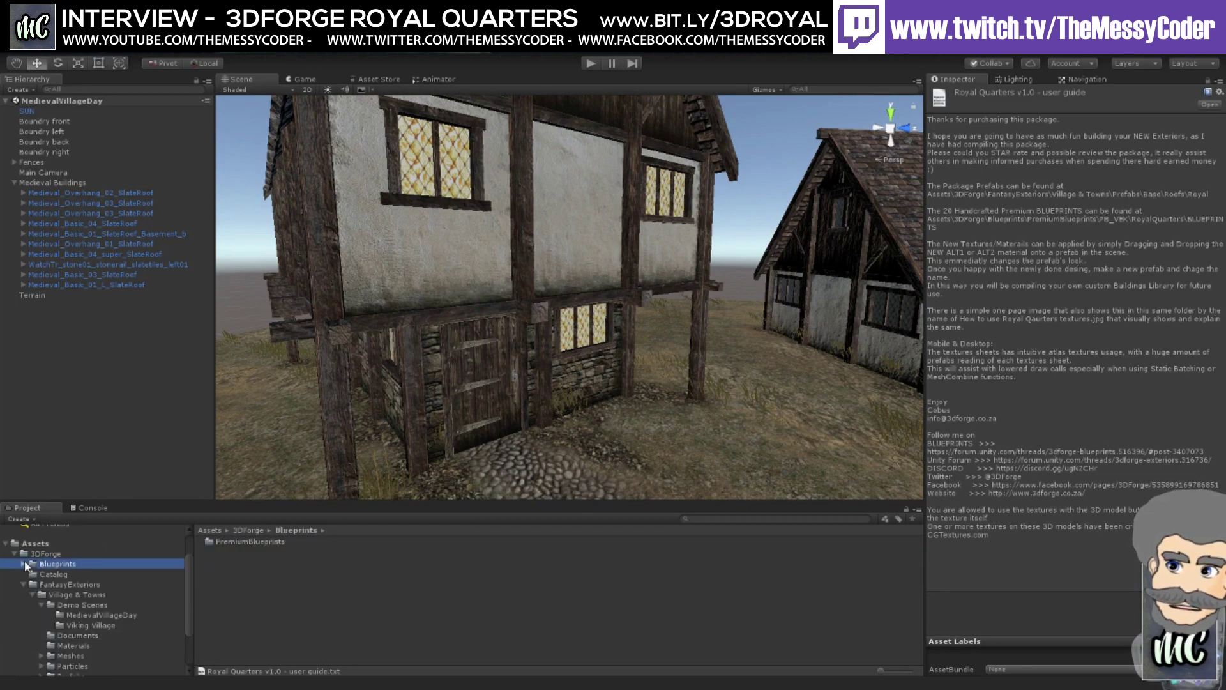
# - Expand the PremiumBlueprints, PB_VEK and RoyalQuarters folders and show the house prefabs in the BLUEPRINTS folder
pyautogui.click(24, 564)
pyautogui.click(36, 574)
pyautogui.click(31, 574)
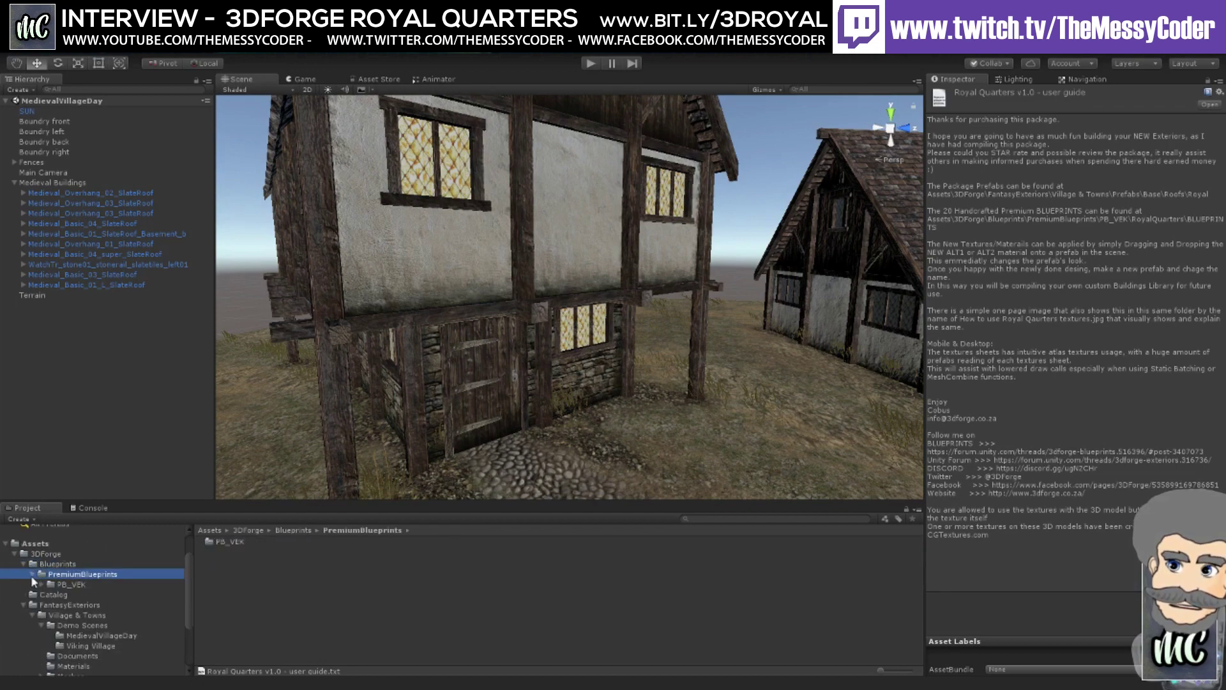
pyautogui.click(37, 584)
pyautogui.click(39, 584)
pyautogui.click(53, 596)
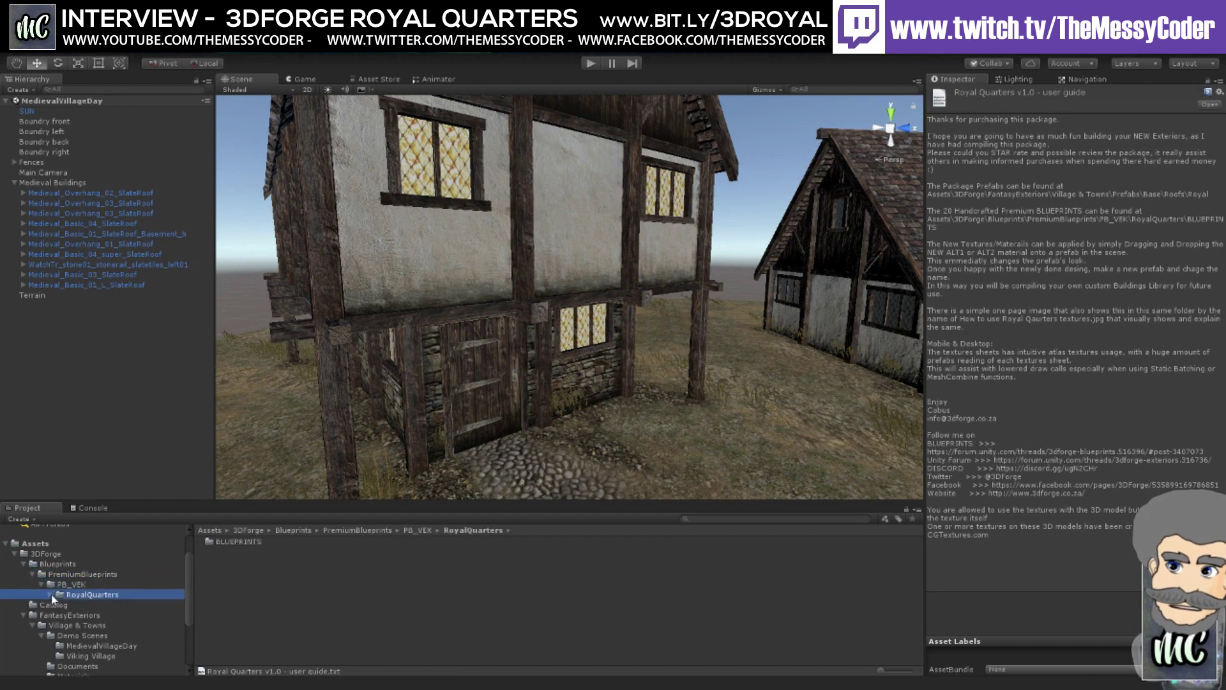
pyautogui.click(51, 596)
pyautogui.click(93, 601)
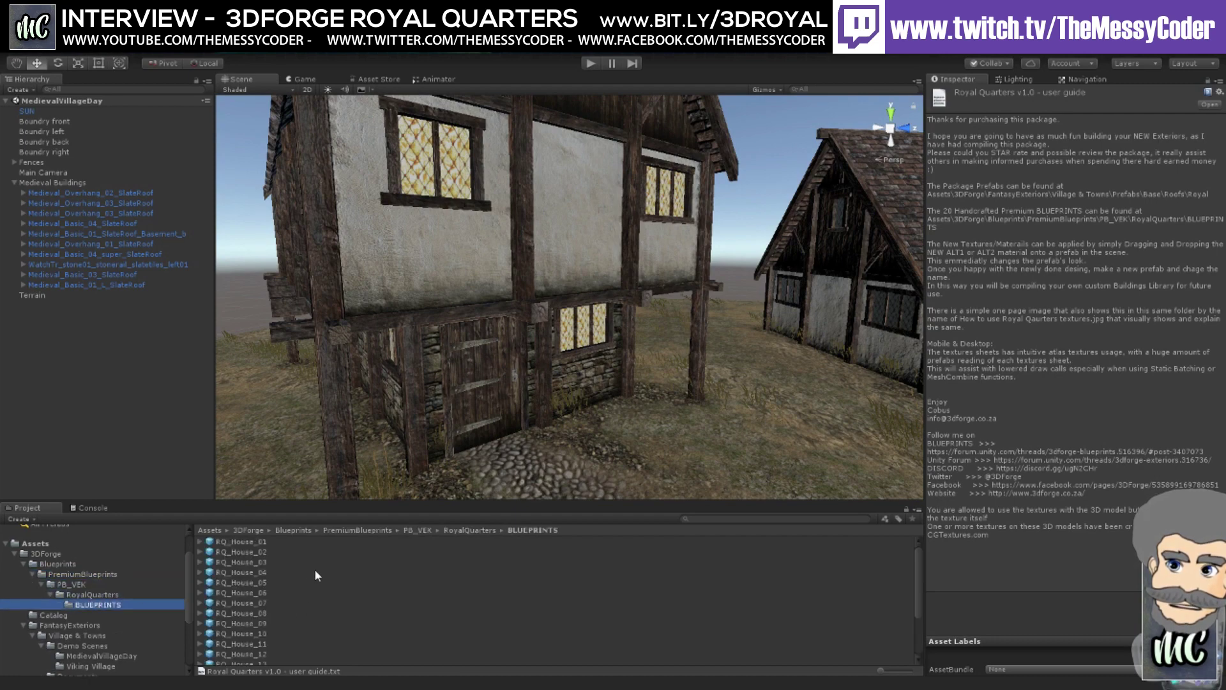
# - Place the RQ_House_01 blueprint on the grassy slope between the stone watchtower and the overhang house
pyautogui.moveTo(430, 335); pyautogui.dragTo(493, 368, button='right')
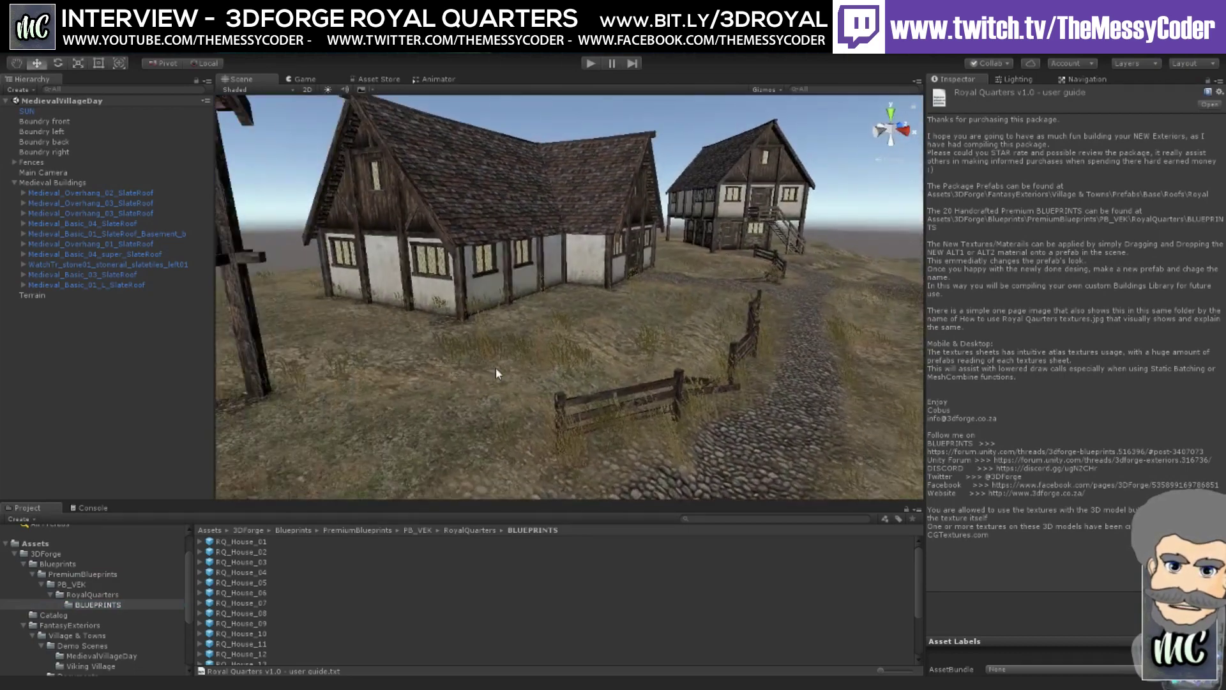
pyautogui.scroll(-3, 497, 371)
pyautogui.scroll(-3, 497, 372)
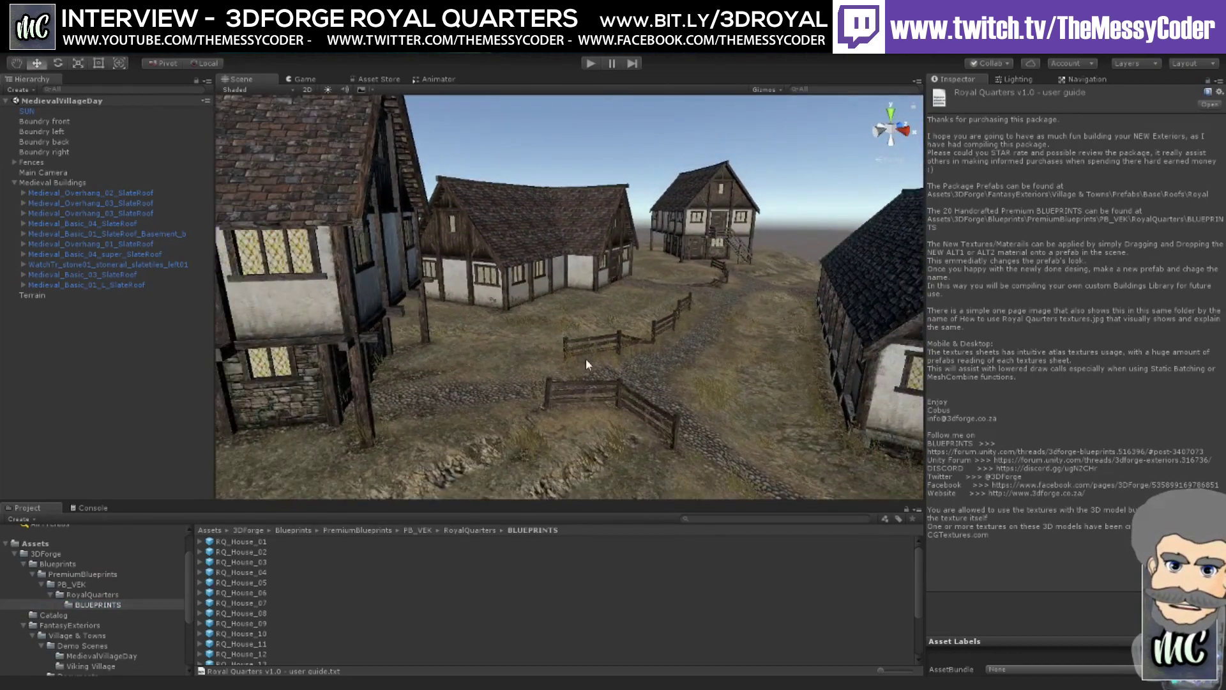
pyautogui.moveTo(585, 358); pyautogui.dragTo(371, 352, button='middle')
pyautogui.moveTo(606, 313); pyautogui.dragTo(390, 325, button='right')
pyautogui.moveTo(634, 386); pyautogui.dragTo(573, 290, button='middle')
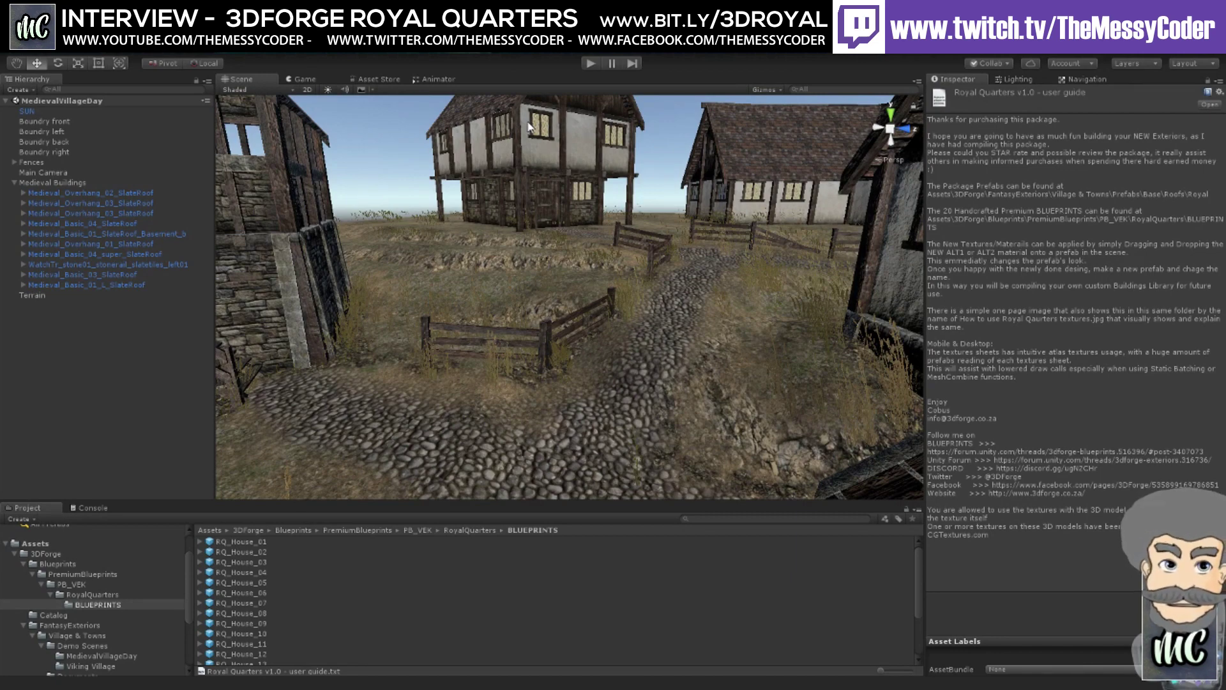
pyautogui.moveTo(556, 220)
pyautogui.mouseDown(button='middle')
pyautogui.moveTo(522, 290)
pyautogui.moveTo(545, 236)
pyautogui.mouseUp(button='middle')
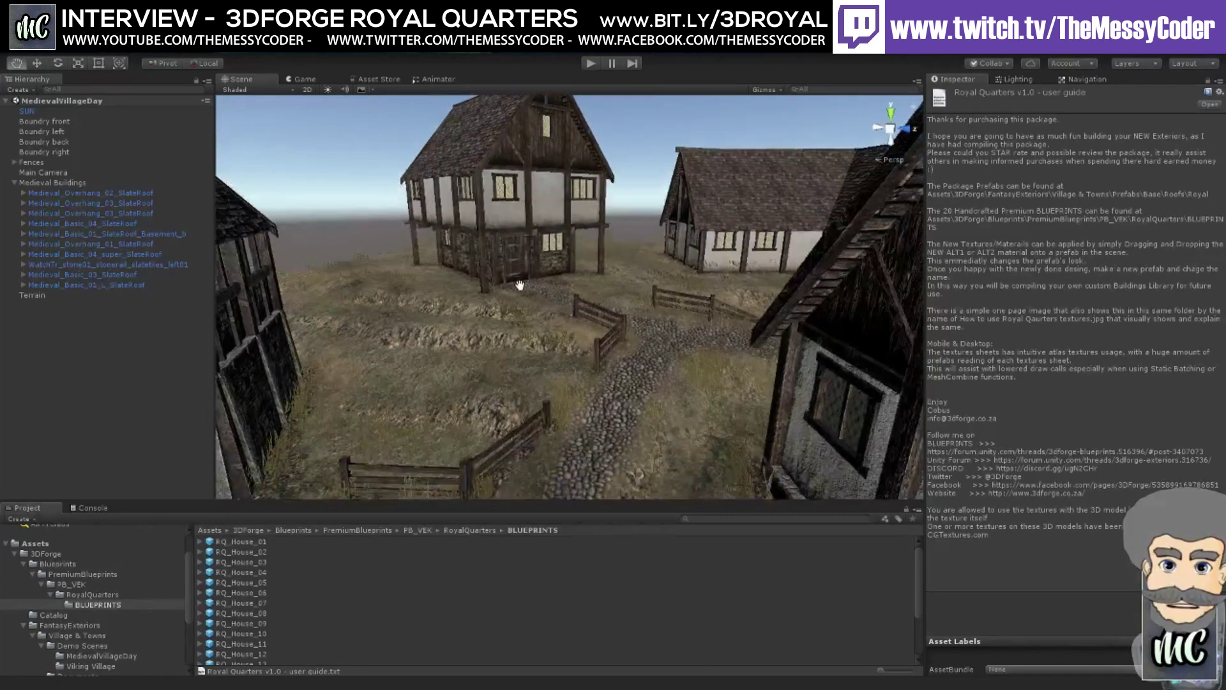
pyautogui.moveTo(545, 235); pyautogui.dragTo(472, 268, button='right')
pyautogui.moveTo(537, 248); pyautogui.dragTo(501, 252, button='middle')
pyautogui.scroll(3, 500, 358)
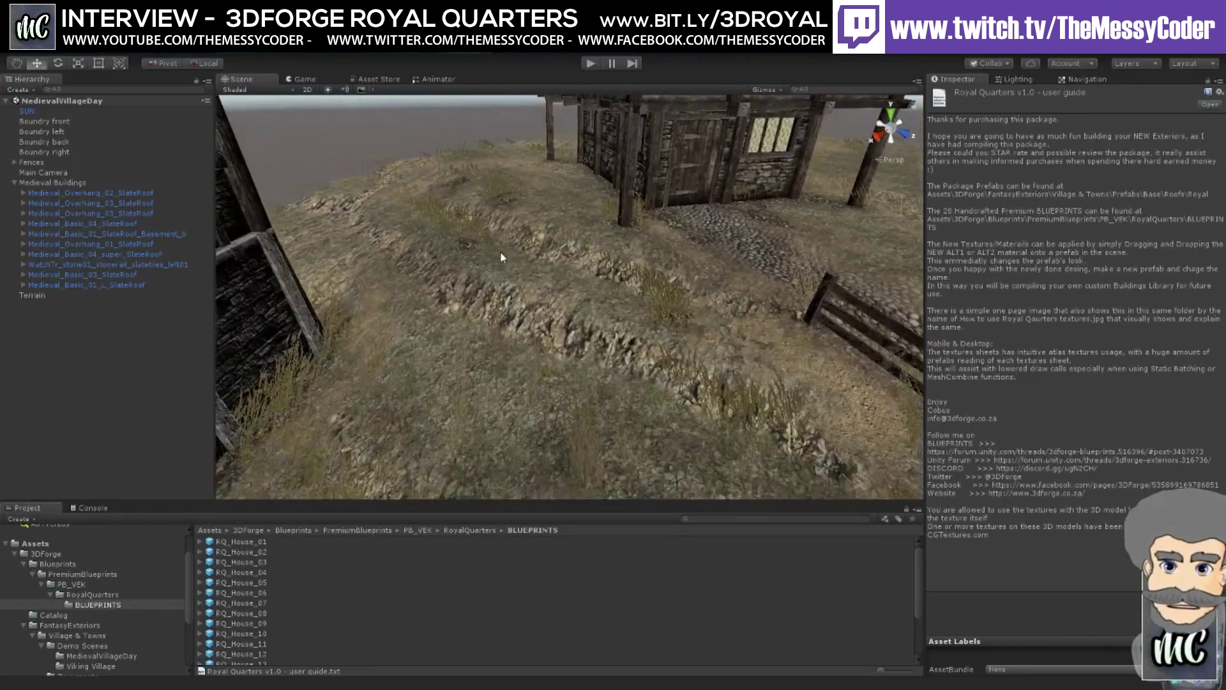
pyautogui.scroll(-3, 501, 253)
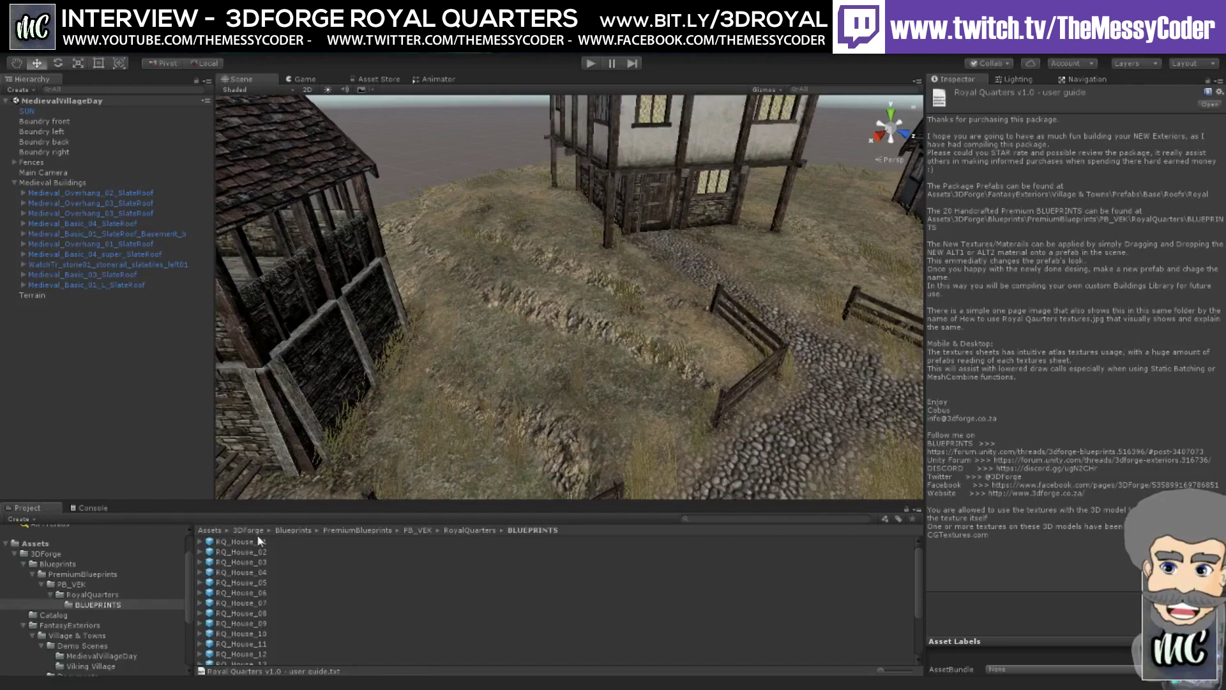
pyautogui.moveTo(243, 542); pyautogui.dragTo(492, 252)
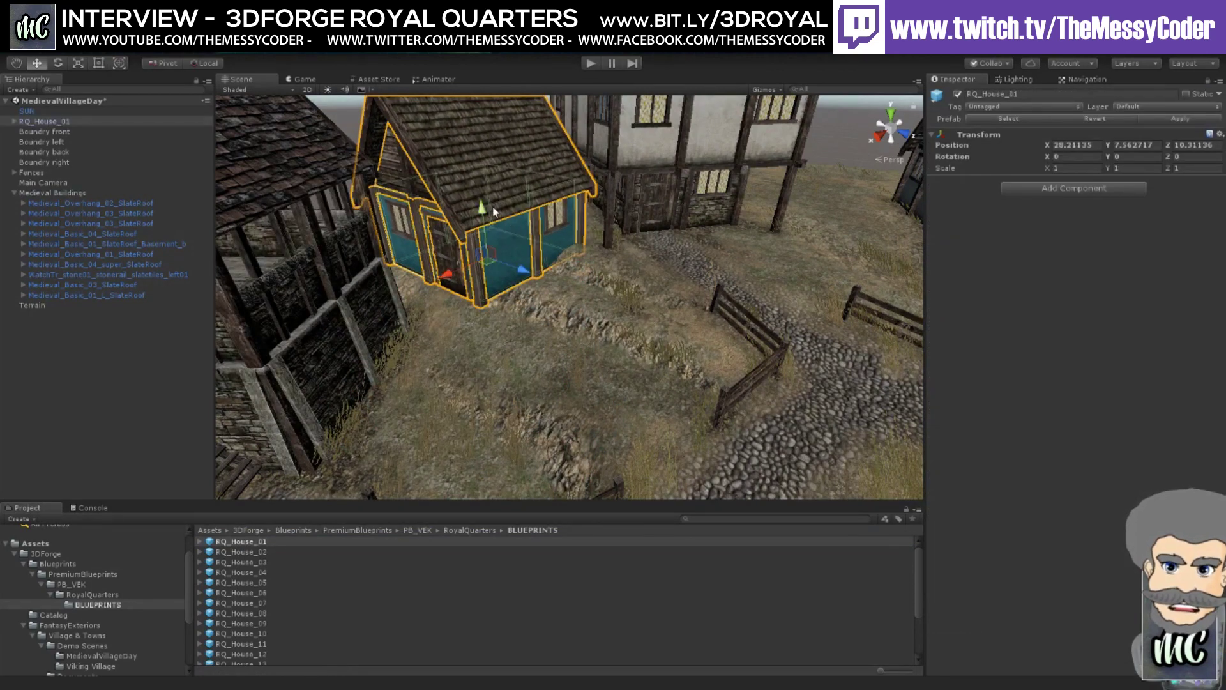
# - Inspect a blue plaster wall piece of the placed RQ_House_01 and delete the whole house from the scene
pyautogui.click(511, 221)
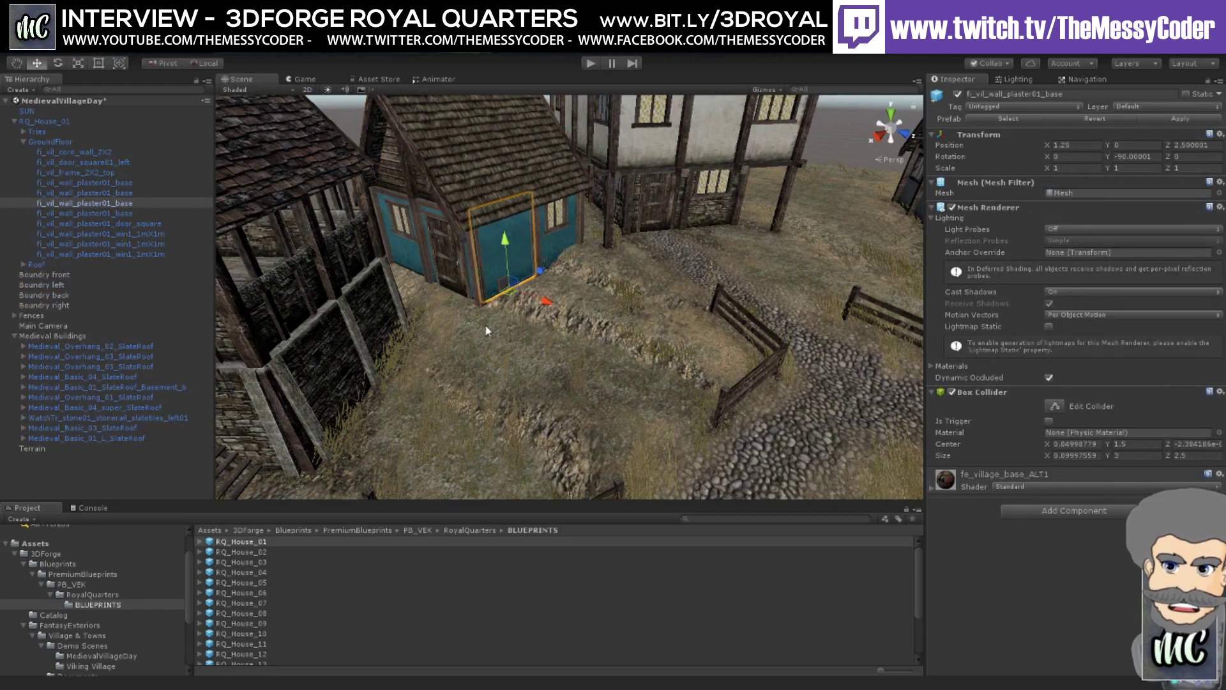
pyautogui.scroll(1, 485, 327)
pyautogui.moveTo(490, 326); pyautogui.dragTo(525, 354, button='middle')
pyautogui.scroll(3, 536, 332)
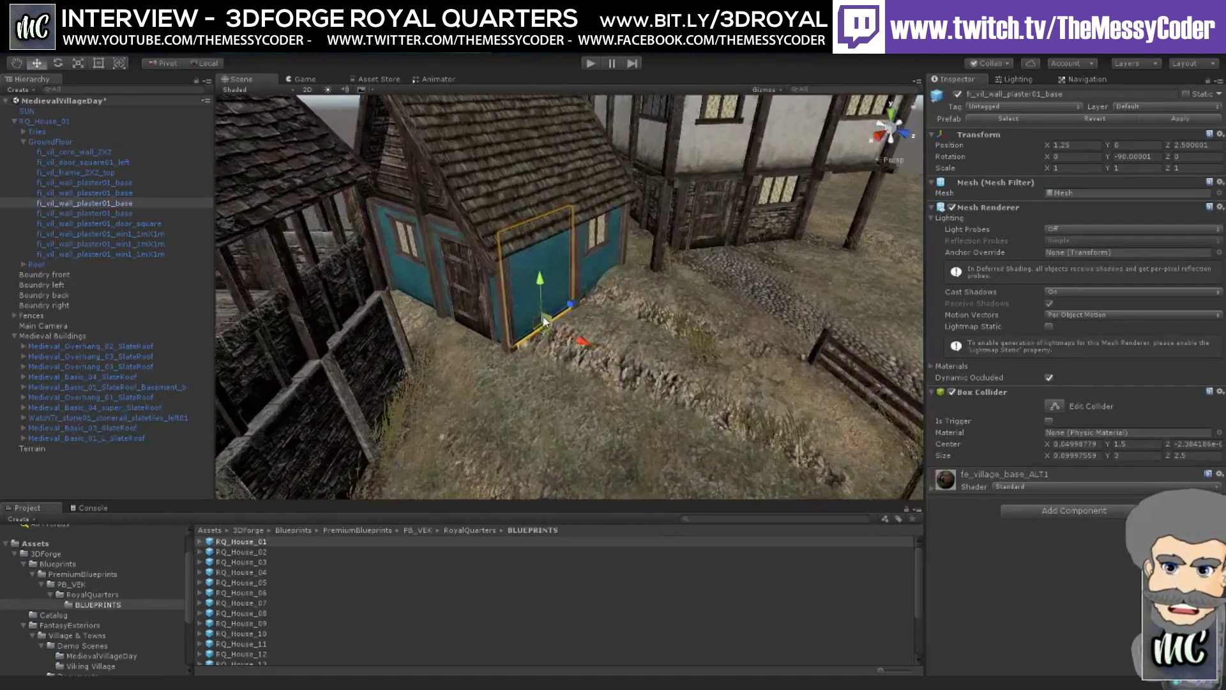
pyautogui.scroll(-4, 544, 320)
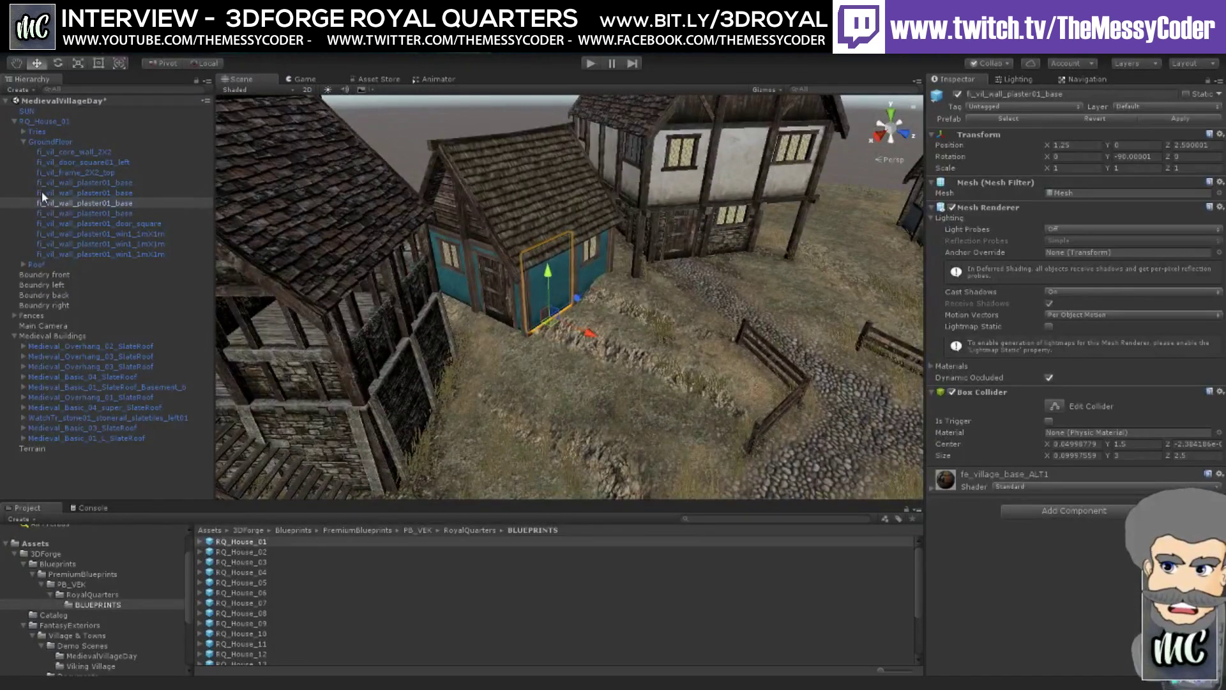
pyautogui.click(40, 121)
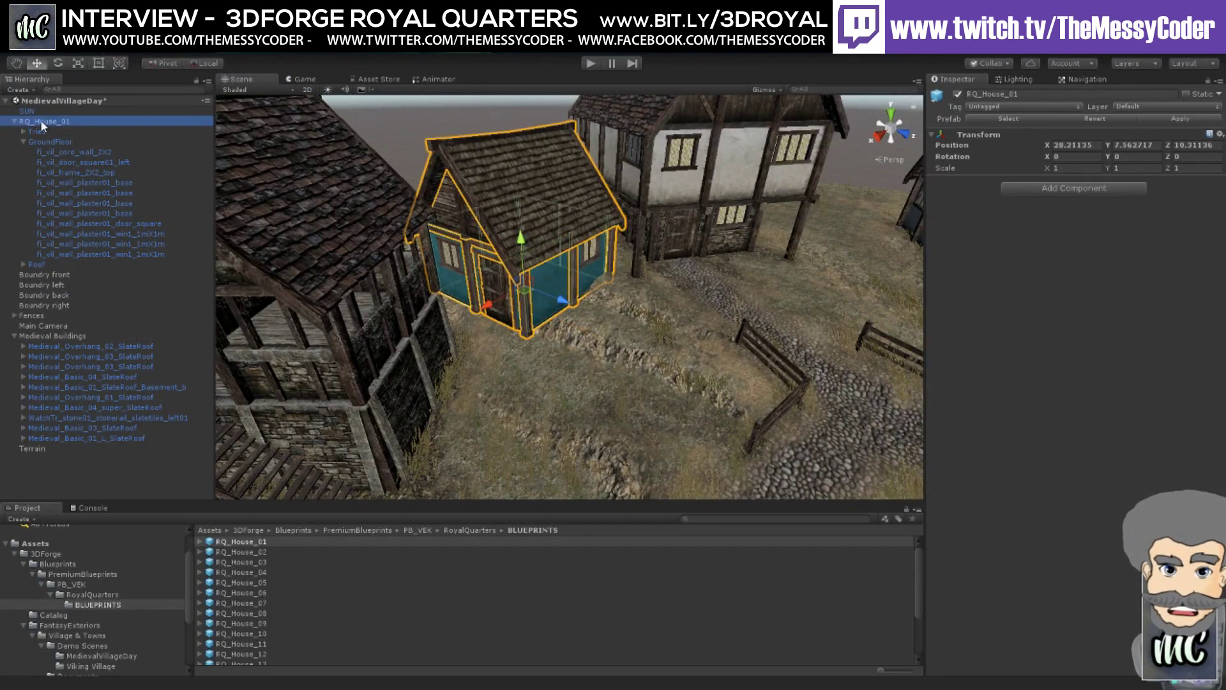
pyautogui.press('Delete')
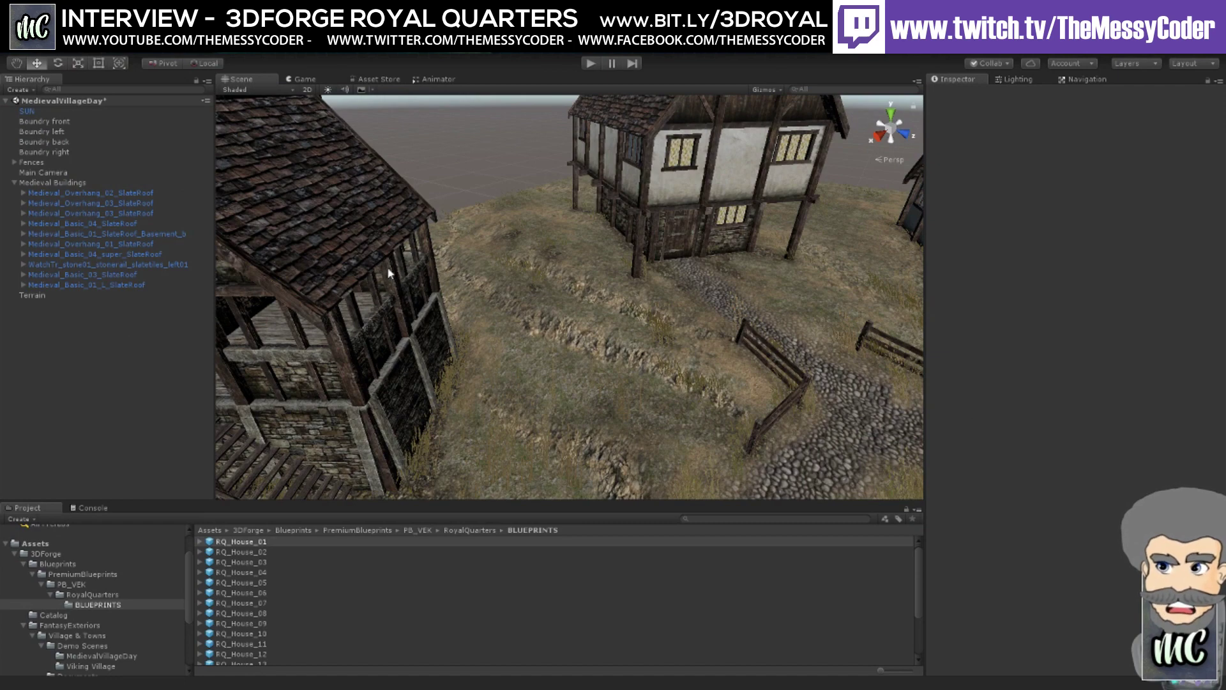
# - Show the Village & Towns Materials folder as large thumbnails in an enlarged asset browser
pyautogui.moveTo(387, 267); pyautogui.dragTo(607, 267, button='right')
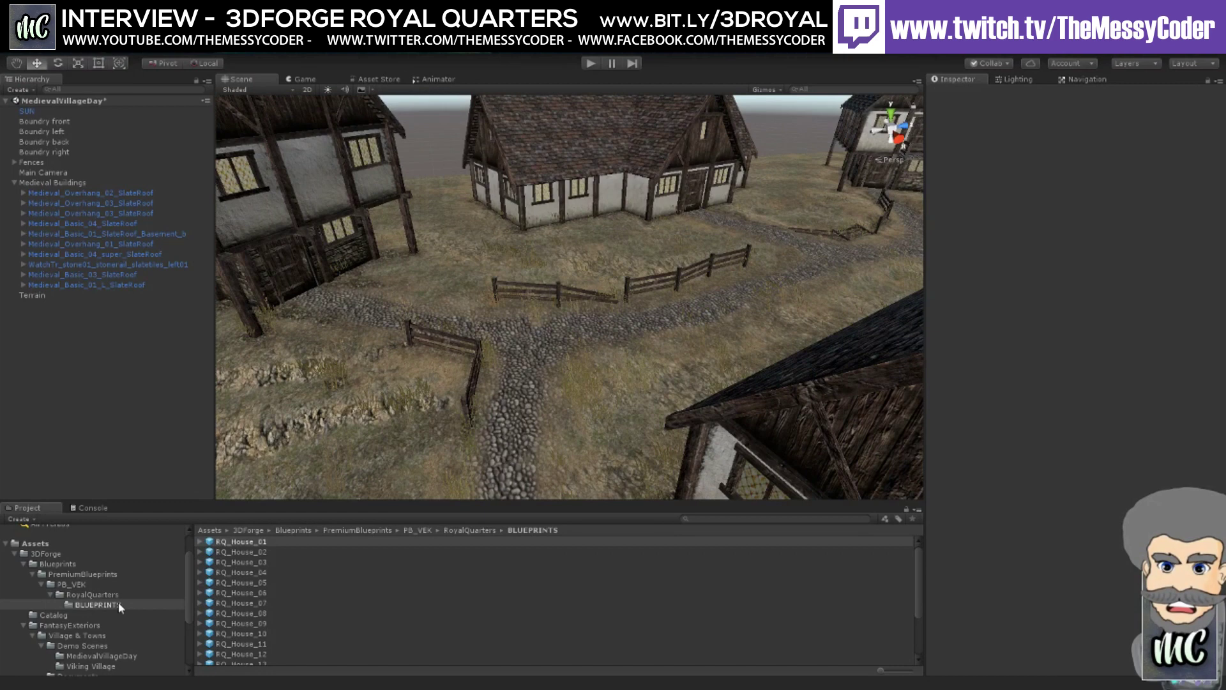
pyautogui.scroll(-5, 111, 610)
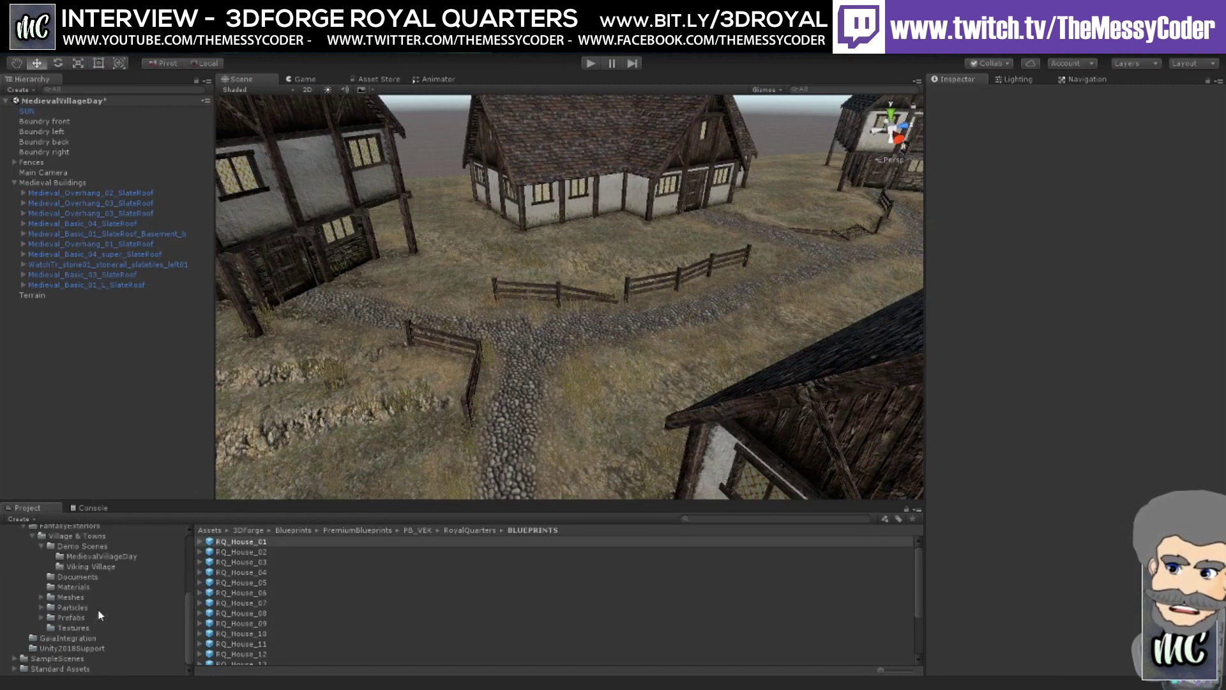
pyautogui.click(68, 588)
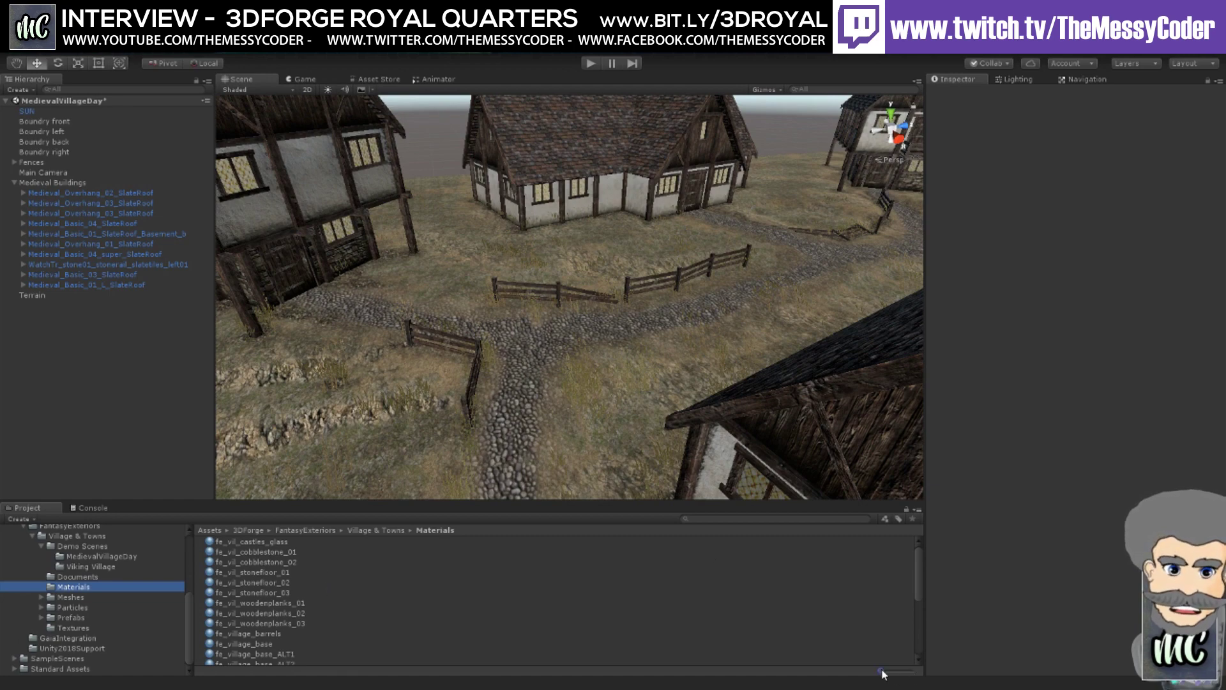
pyautogui.moveTo(881, 670); pyautogui.dragTo(910, 669)
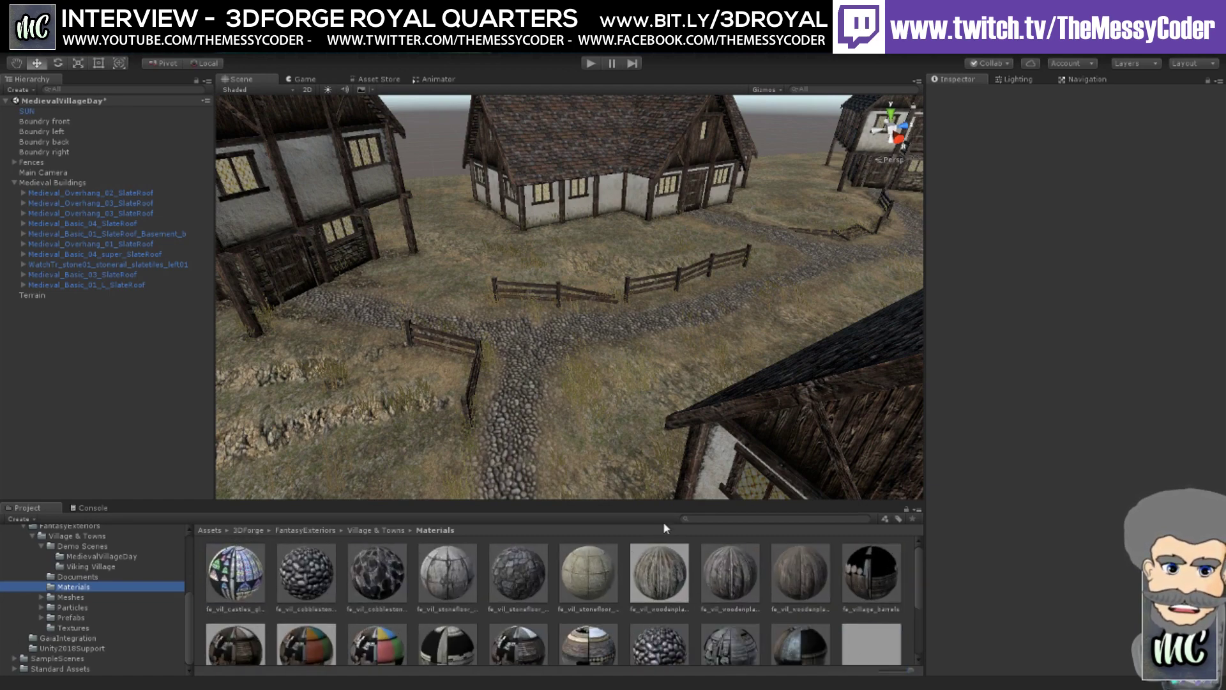
pyautogui.moveTo(658, 504); pyautogui.dragTo(659, 383)
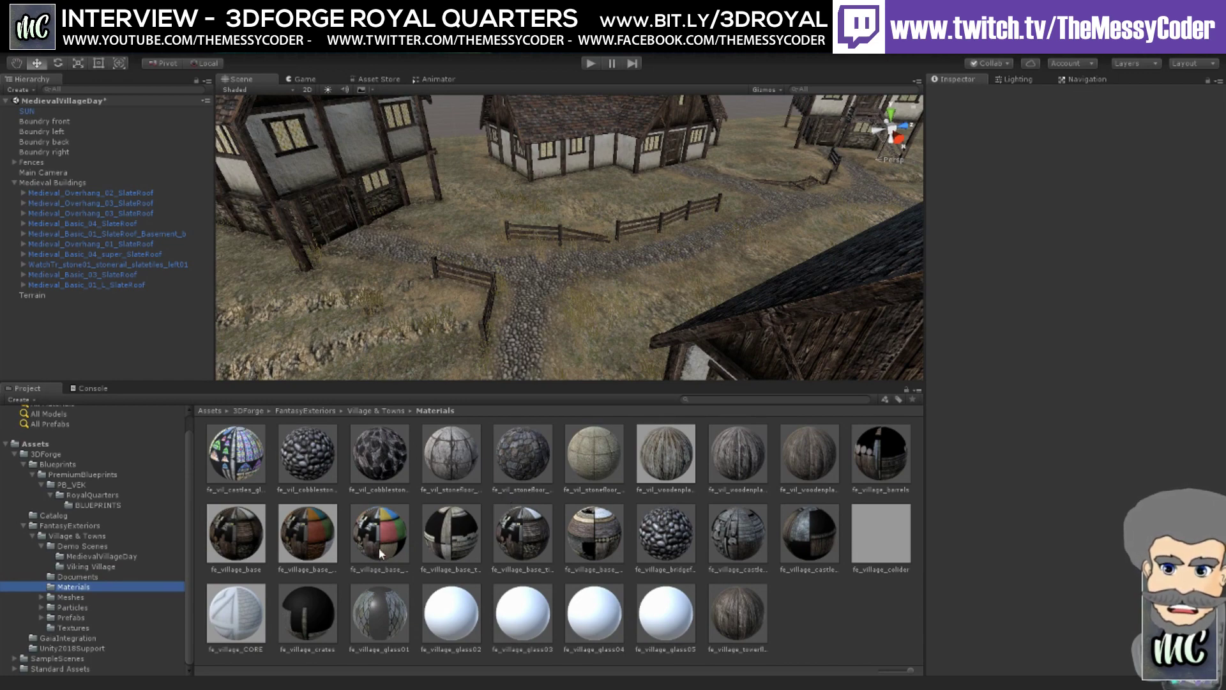
# - Preview the fe_village_base_ALT1 and fe_village_base materials and try fe_village_base on the overhang house's upper wall
pyautogui.click(315, 542)
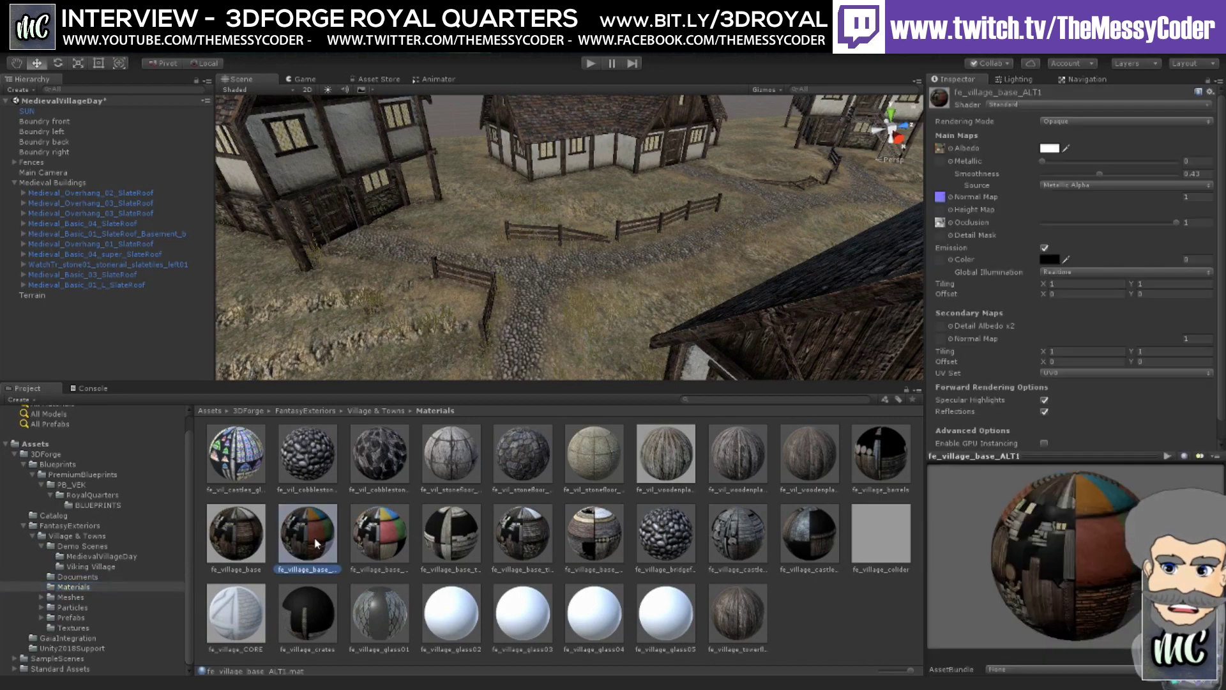
pyautogui.click(240, 545)
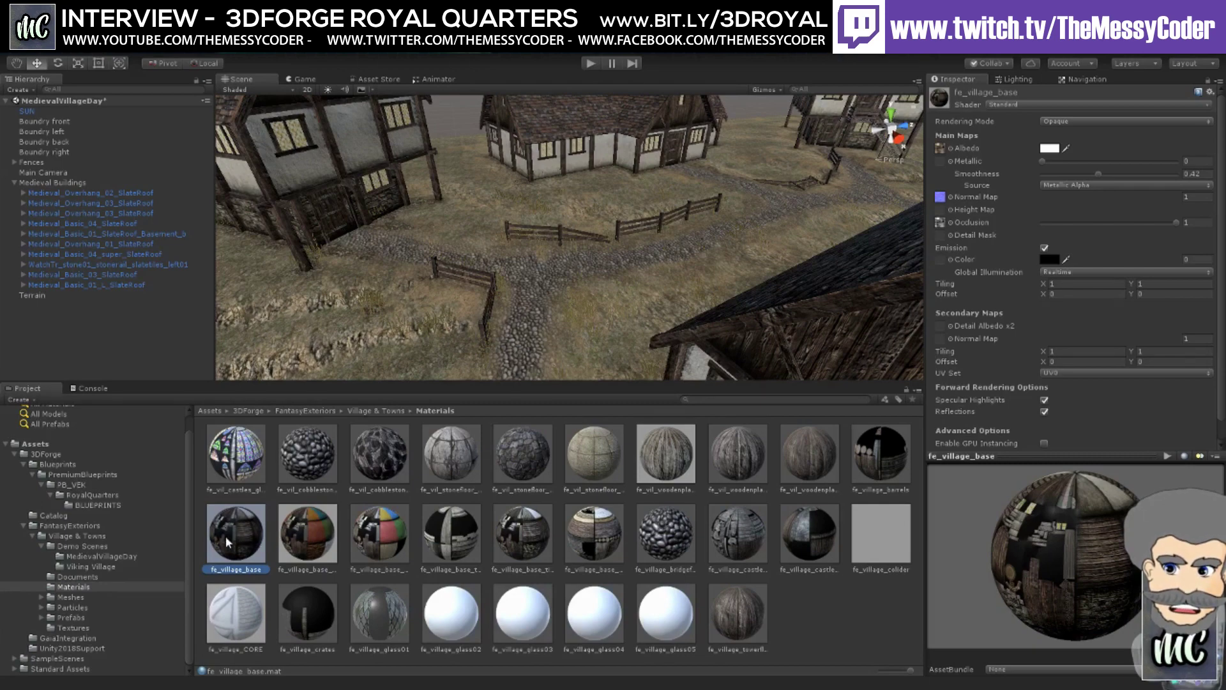
pyautogui.moveTo(380, 321); pyautogui.dragTo(383, 205, button='right')
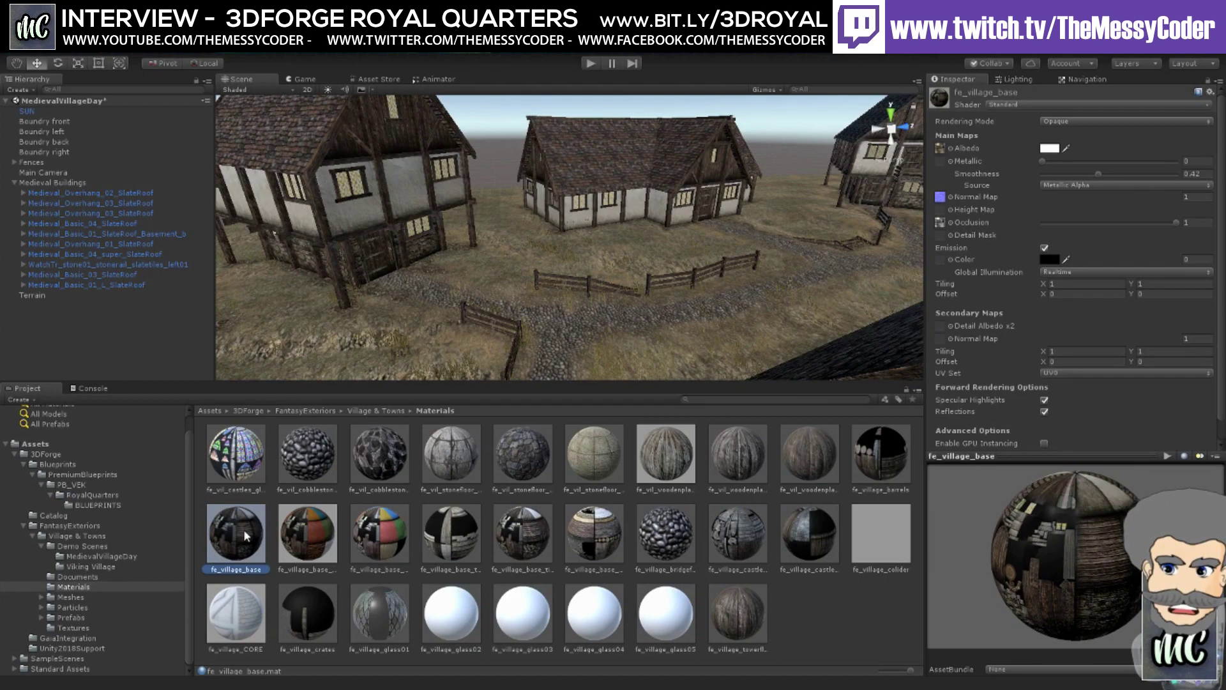
pyautogui.moveTo(245, 535); pyautogui.dragTo(340, 230)
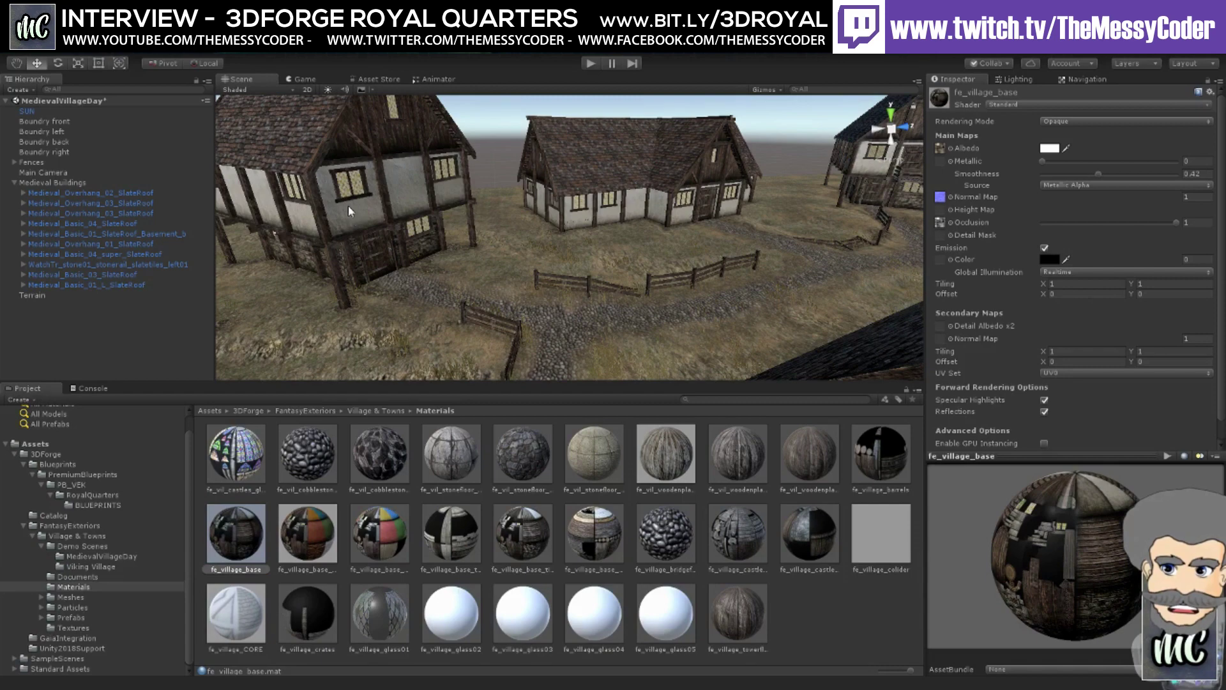
# - Select the upper-floor windowed plaster wall above the door of Medieval_Overhang_01_SlateRoof and expand its material settings
pyautogui.moveTo(366, 252); pyautogui.dragTo(438, 267, button='middle')
pyautogui.scroll(3, 392, 268)
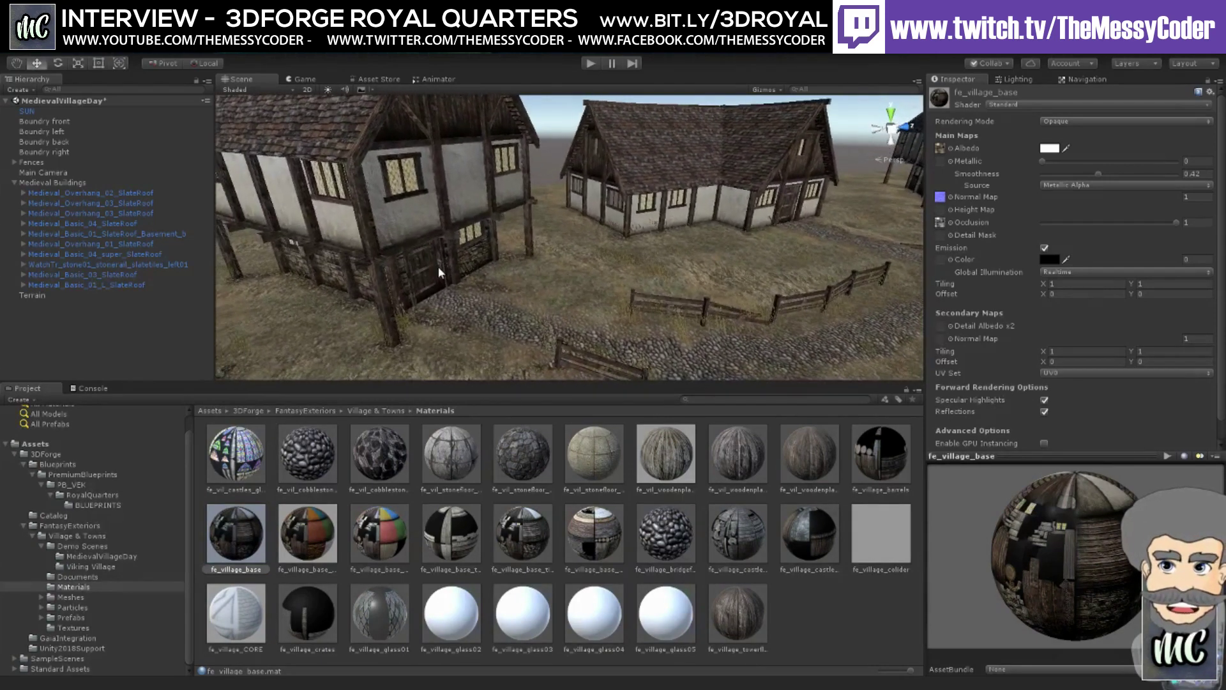
pyautogui.scroll(3, 437, 269)
pyautogui.moveTo(438, 269); pyautogui.dragTo(413, 277, button='right')
pyautogui.scroll(2, 410, 288)
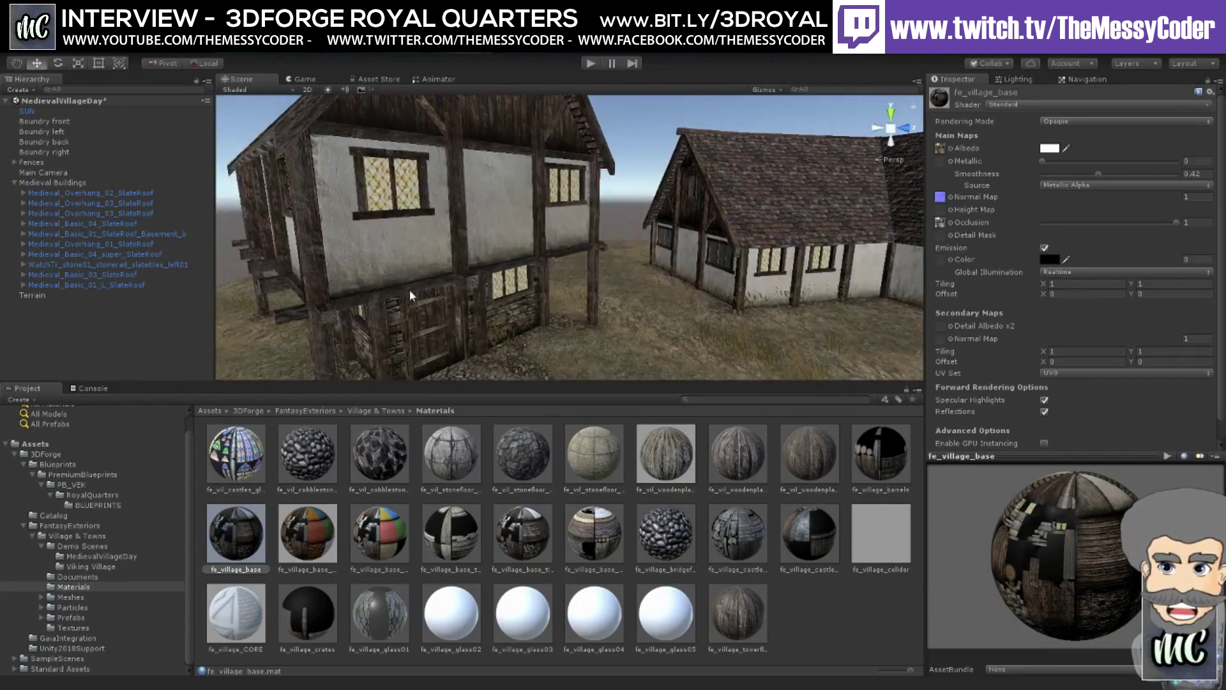
pyautogui.moveTo(409, 289); pyautogui.dragTo(468, 294, button='middle')
pyautogui.scroll(5, 468, 294)
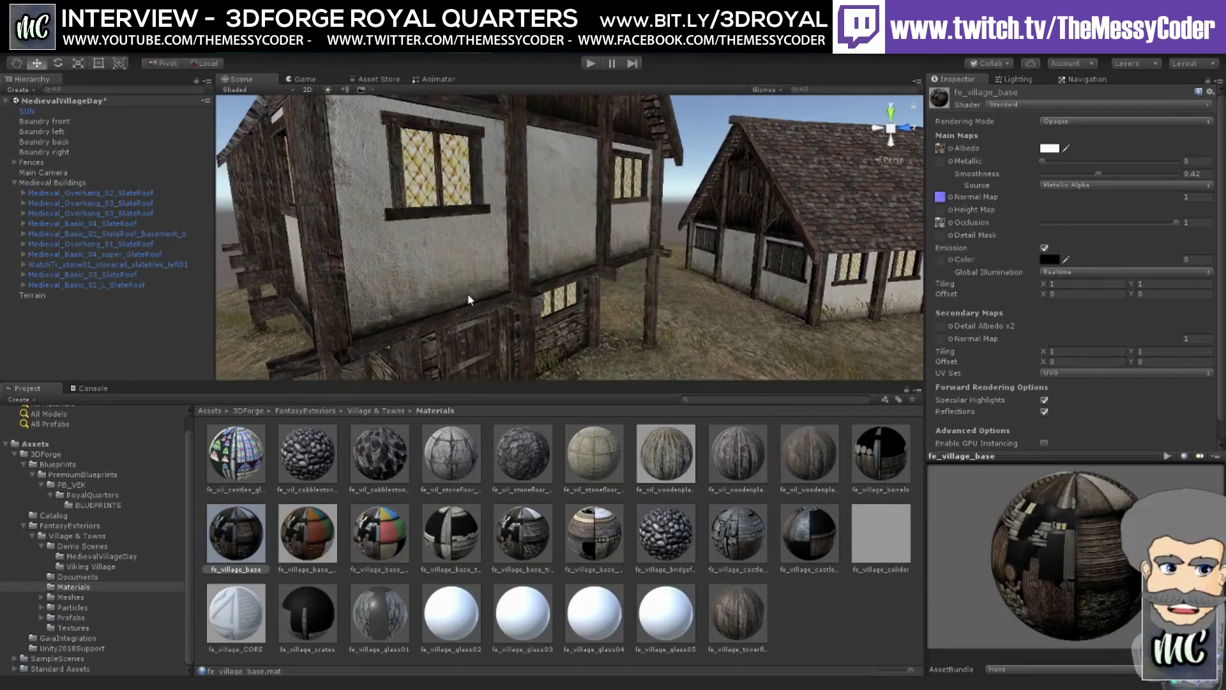
pyautogui.keyDown('alt'); pyautogui.moveTo(469, 297); pyautogui.dragTo(425, 313); pyautogui.keyUp('alt')
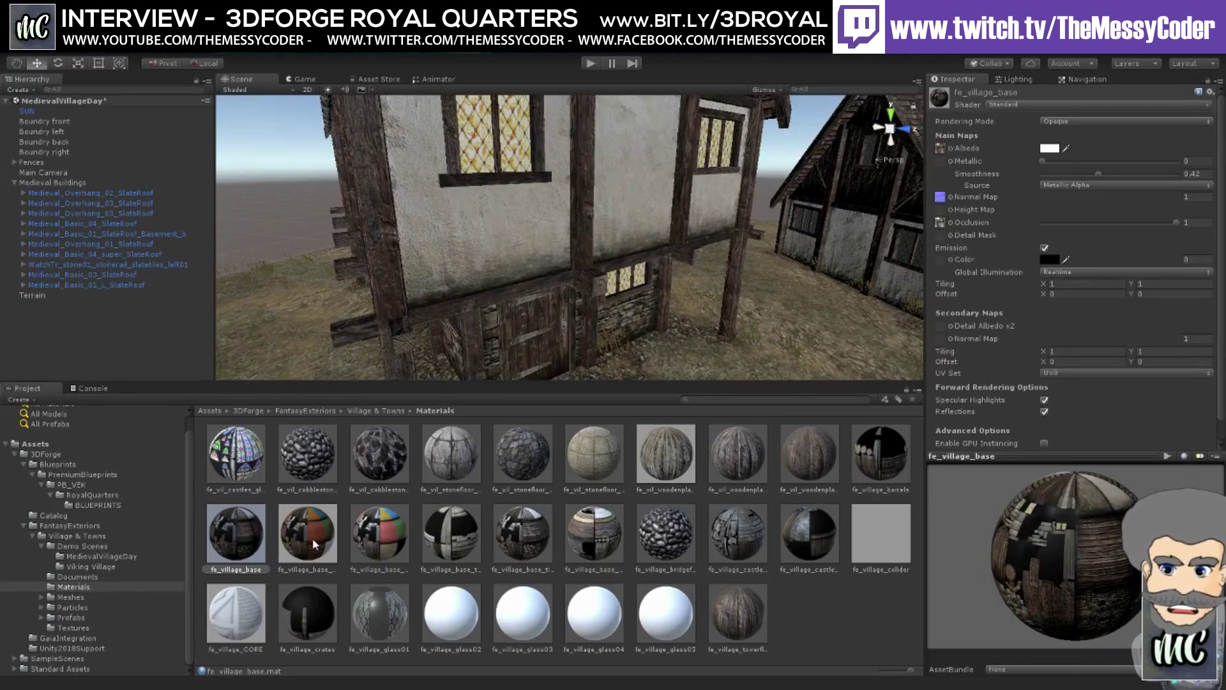
pyautogui.click(517, 198)
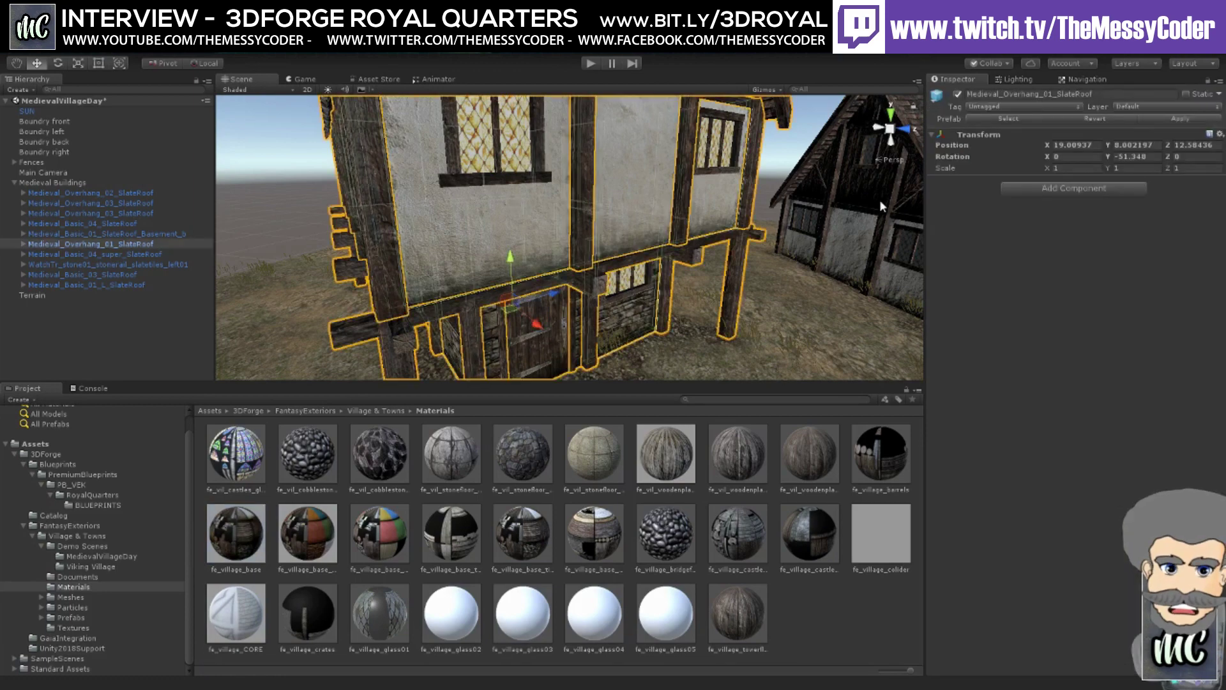
pyautogui.click(477, 233)
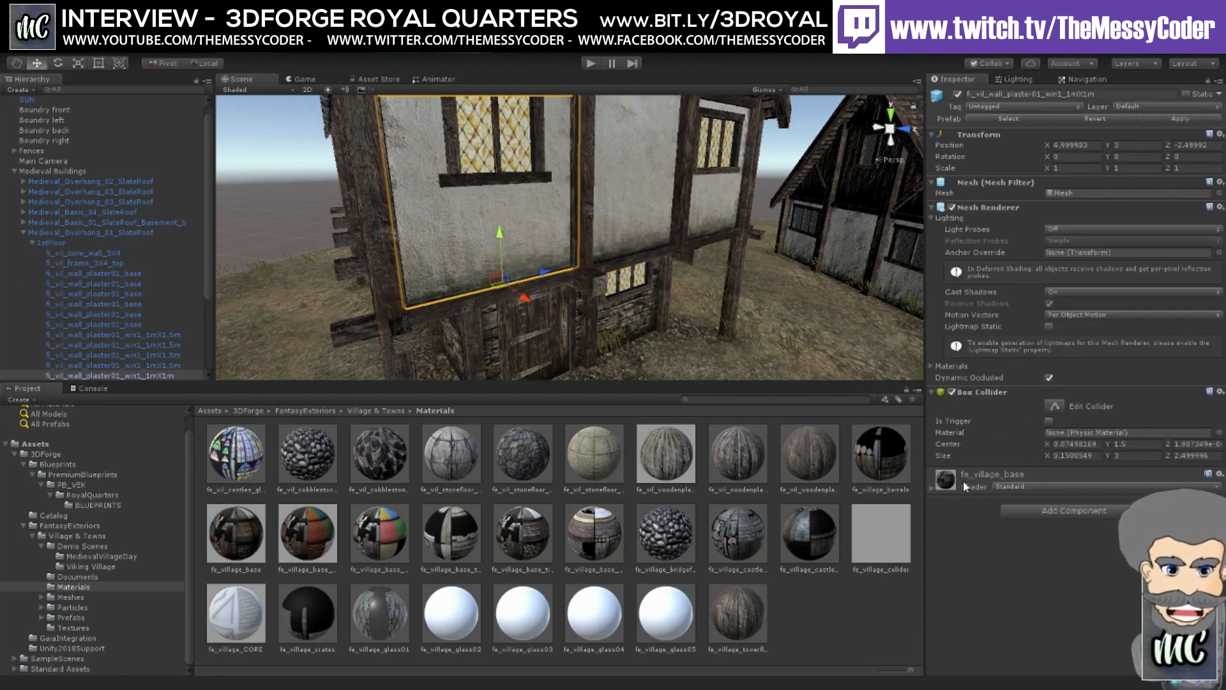
pyautogui.click(932, 488)
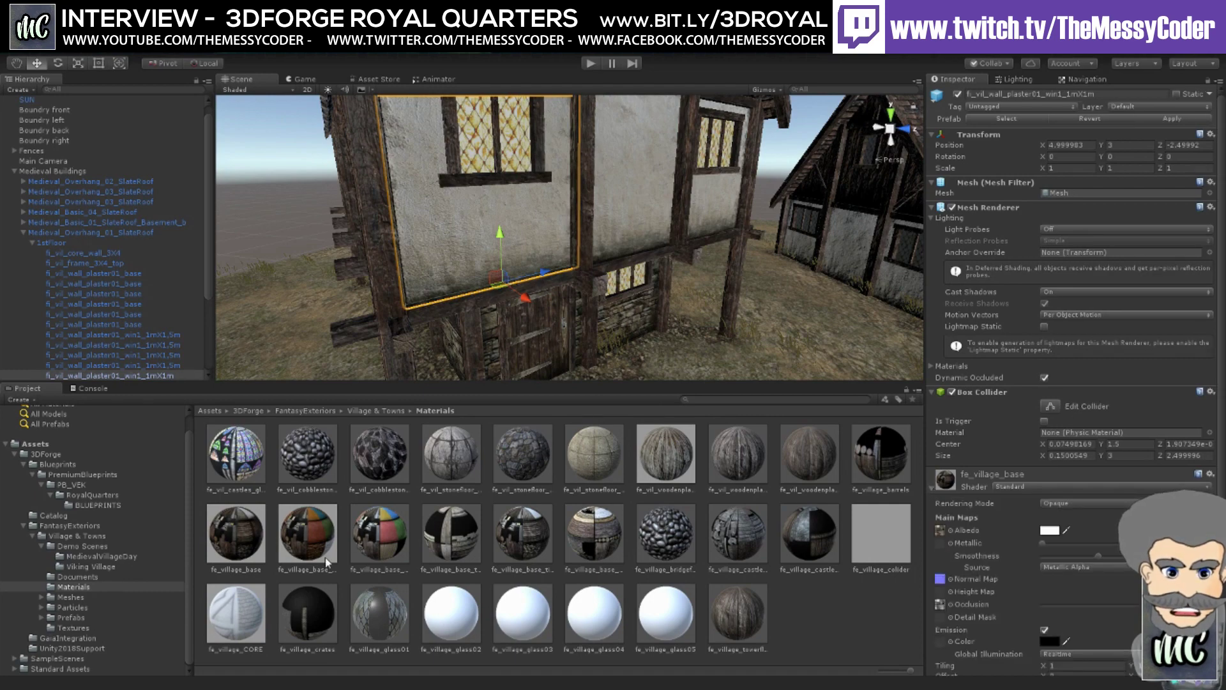
pyautogui.click(312, 537)
pyautogui.moveTo(312, 538); pyautogui.dragTo(438, 216)
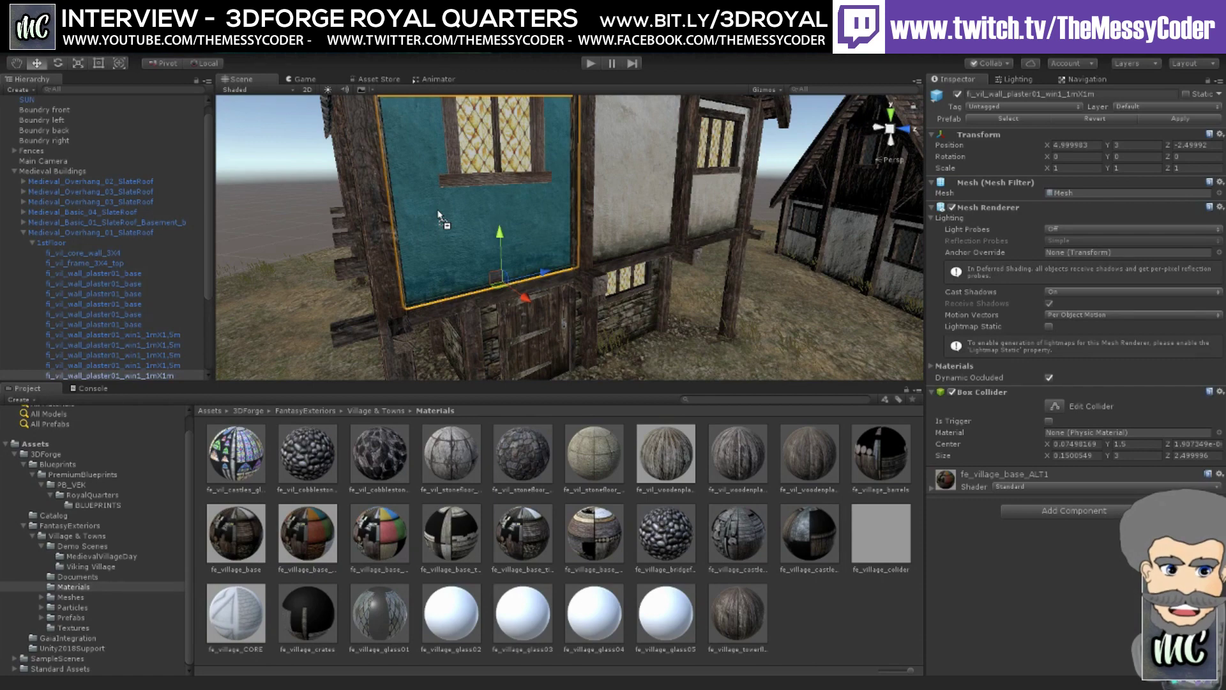
pyautogui.moveTo(438, 212); pyautogui.dragTo(927, 507)
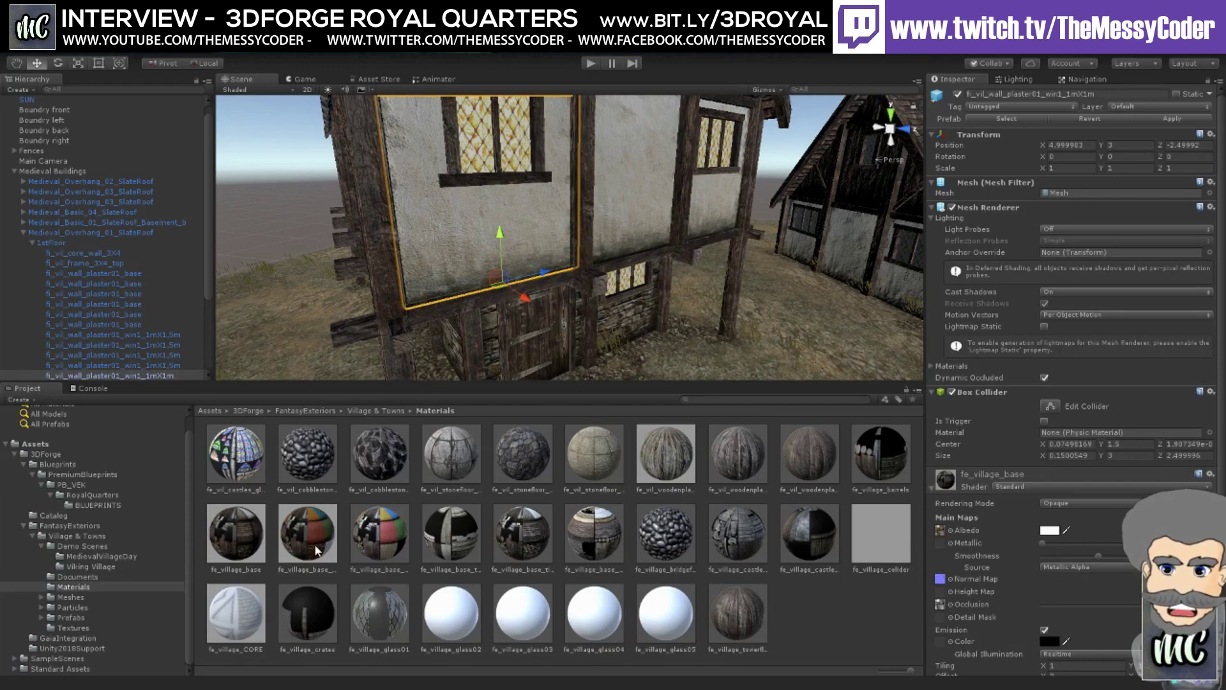
# - Apply the fe_village_base_ALT1 material to the overhang house's upper windowed wall and inspect the recoloured plaster
pyautogui.moveTo(318, 550); pyautogui.dragTo(458, 246)
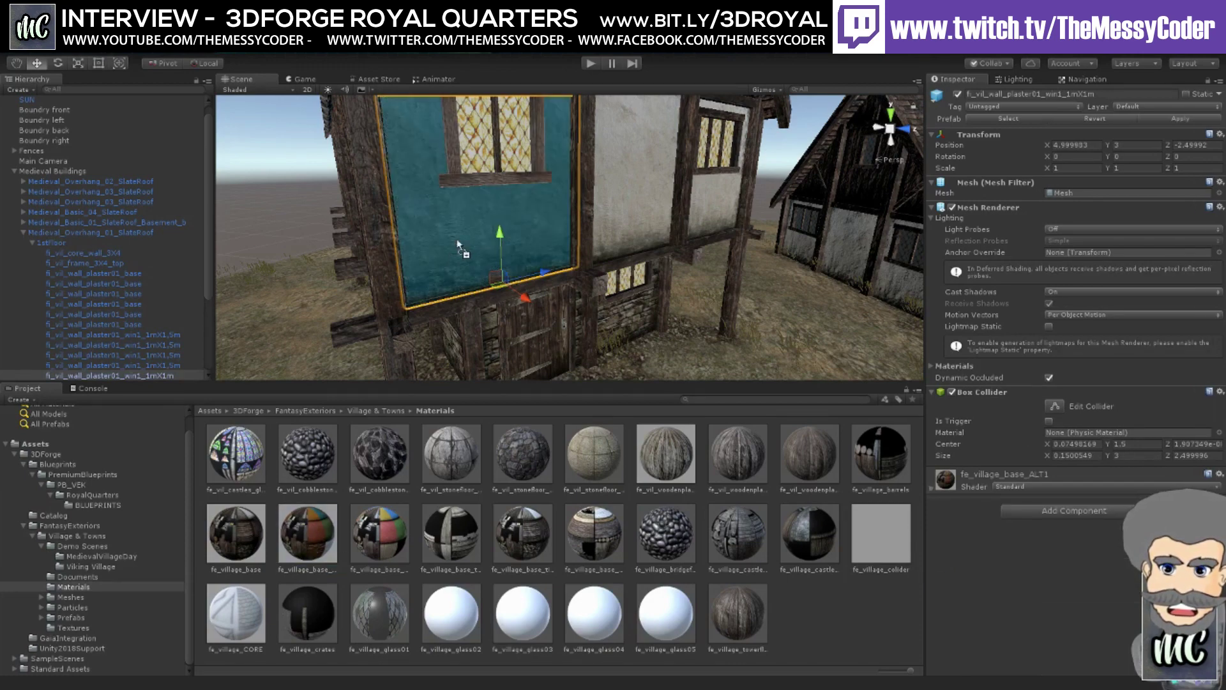
pyautogui.keyDown('alt'); pyautogui.moveTo(507, 199); pyautogui.dragTo(512, 308); pyautogui.keyUp('alt')
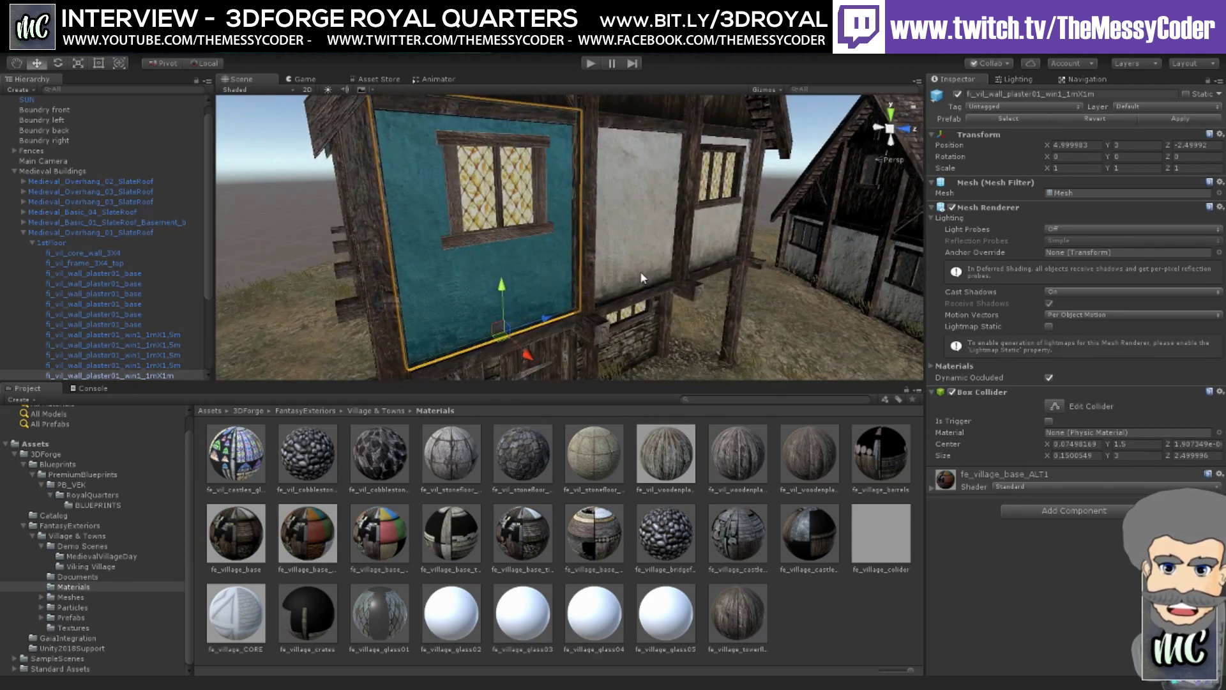
pyautogui.keyDown('alt'); pyautogui.moveTo(640, 271); pyautogui.dragTo(652, 250); pyautogui.keyUp('alt')
pyautogui.scroll(7, 542, 239)
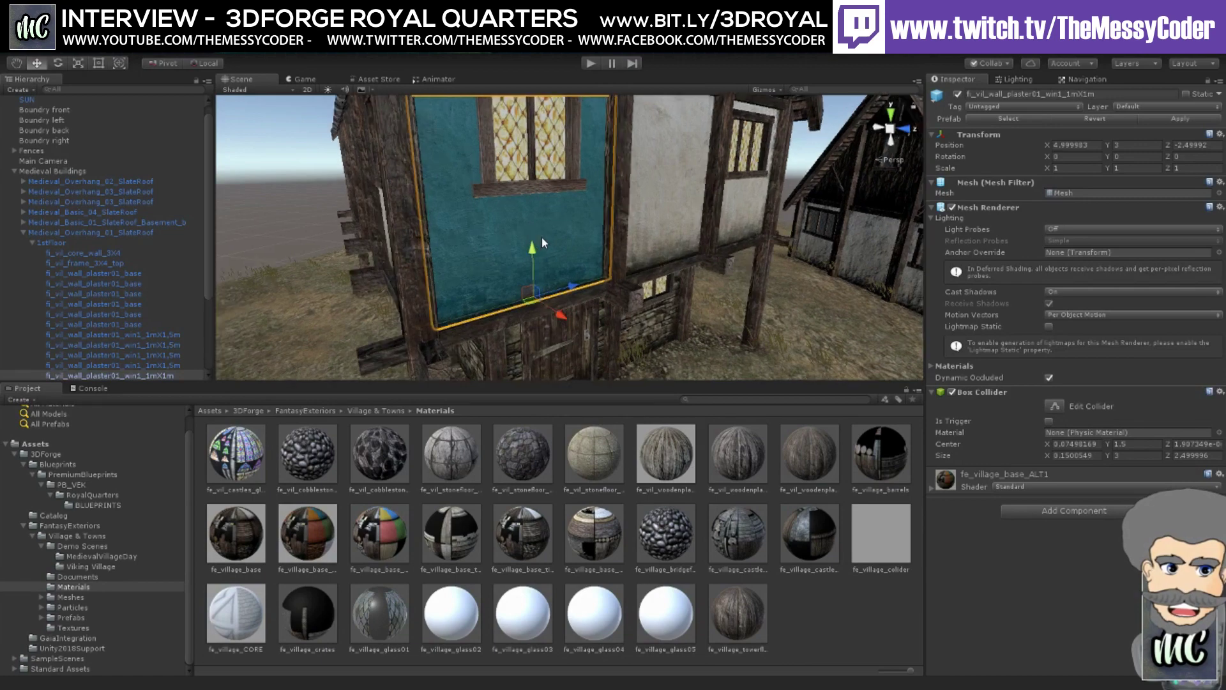
# - Apply the fe_village_base_ALT1 material to the windowless plaster panel beside the recoloured upper wall of the overhang house
pyautogui.moveTo(542, 246); pyautogui.dragTo(570, 206, button='right')
pyautogui.scroll(-8, 569, 206)
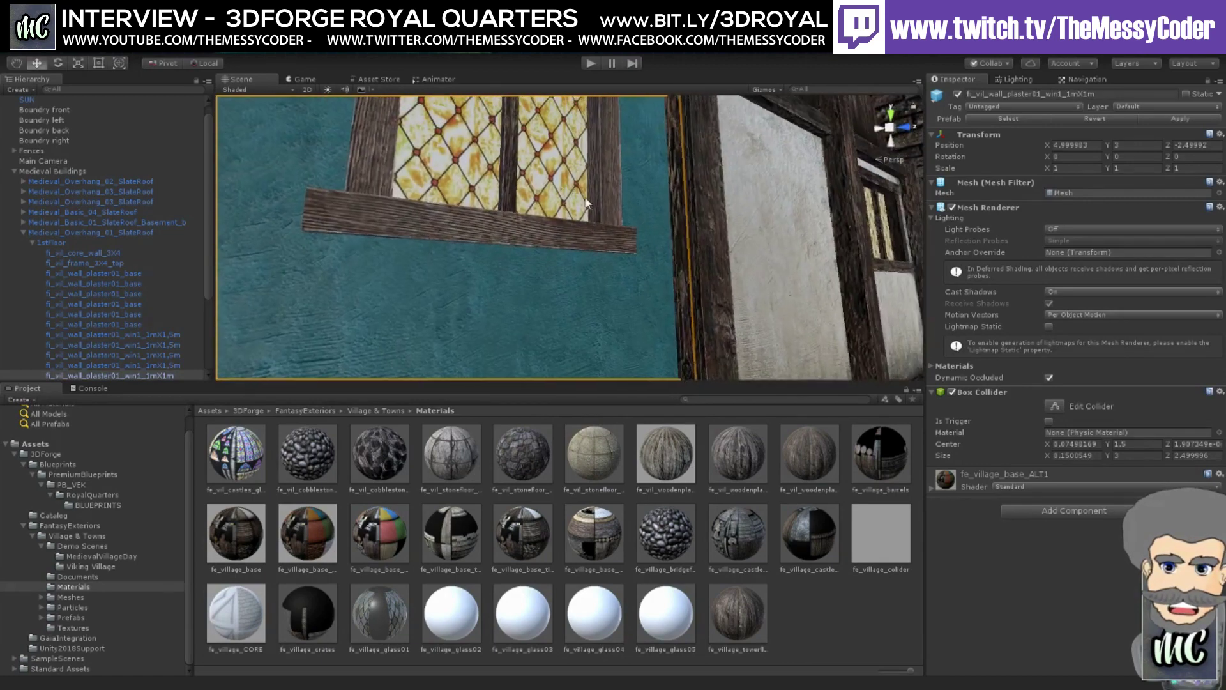
pyautogui.moveTo(542, 274); pyautogui.dragTo(511, 264, button='middle')
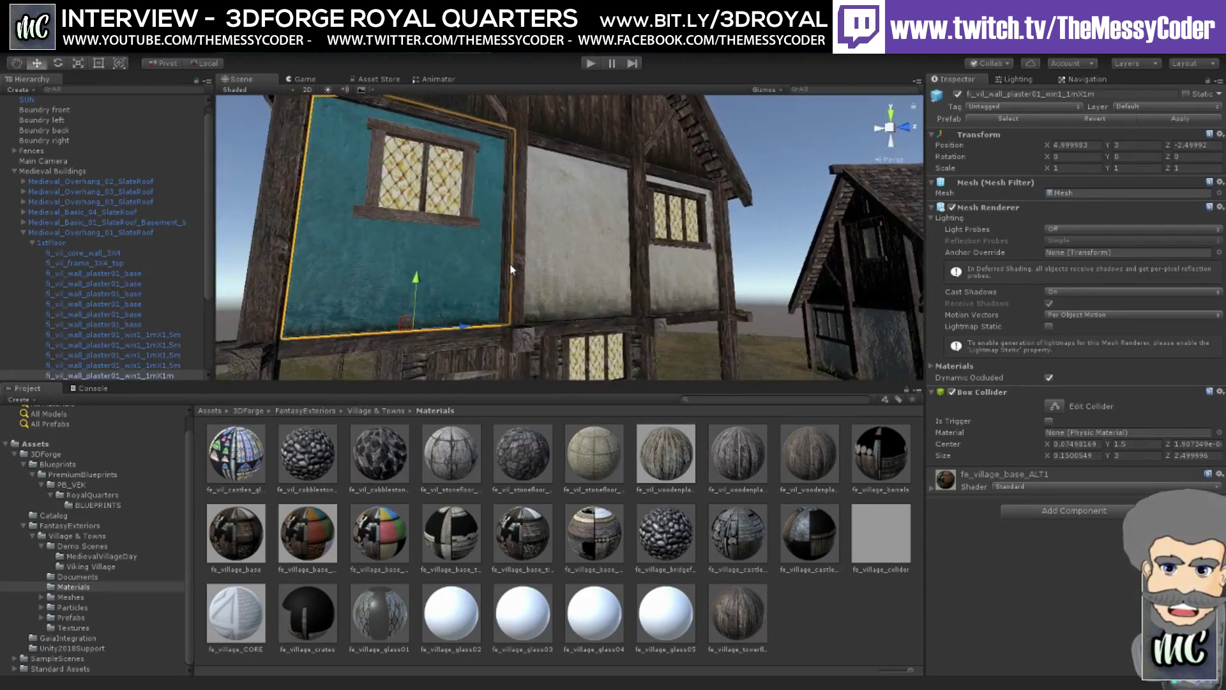
pyautogui.scroll(-3, 511, 264)
pyautogui.moveTo(324, 547); pyautogui.dragTo(576, 286)
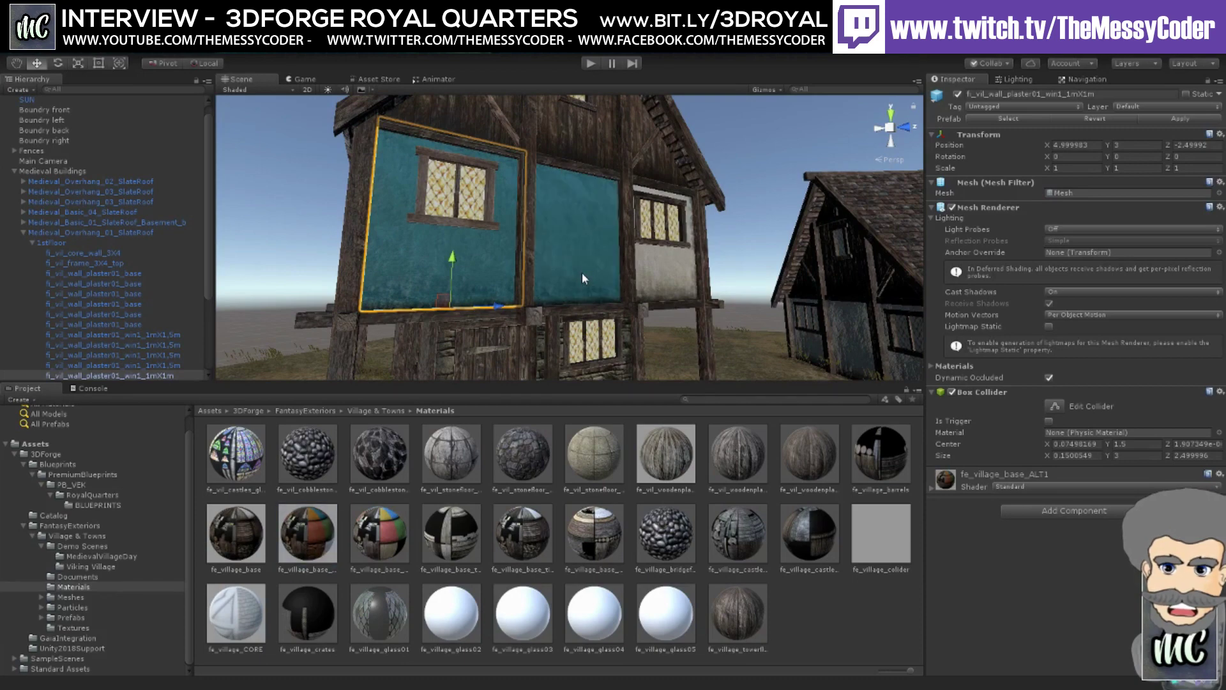
# - Try the fe_village_base_ALT2 material on the upper three-pane window wall at the house's far corner
pyautogui.moveTo(664, 262); pyautogui.dragTo(473, 216, button='middle')
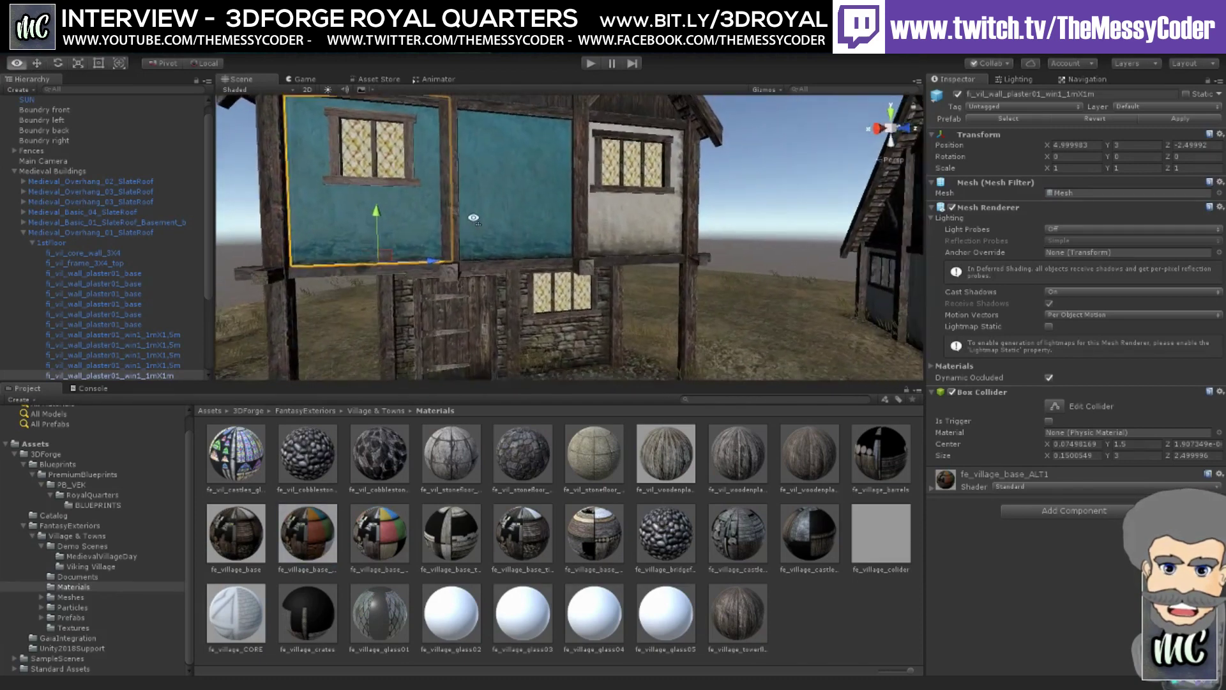
pyautogui.keyDown('alt'); pyautogui.moveTo(473, 216); pyautogui.dragTo(493, 268); pyautogui.keyUp('alt')
pyautogui.moveTo(492, 268); pyautogui.dragTo(451, 281, button='middle')
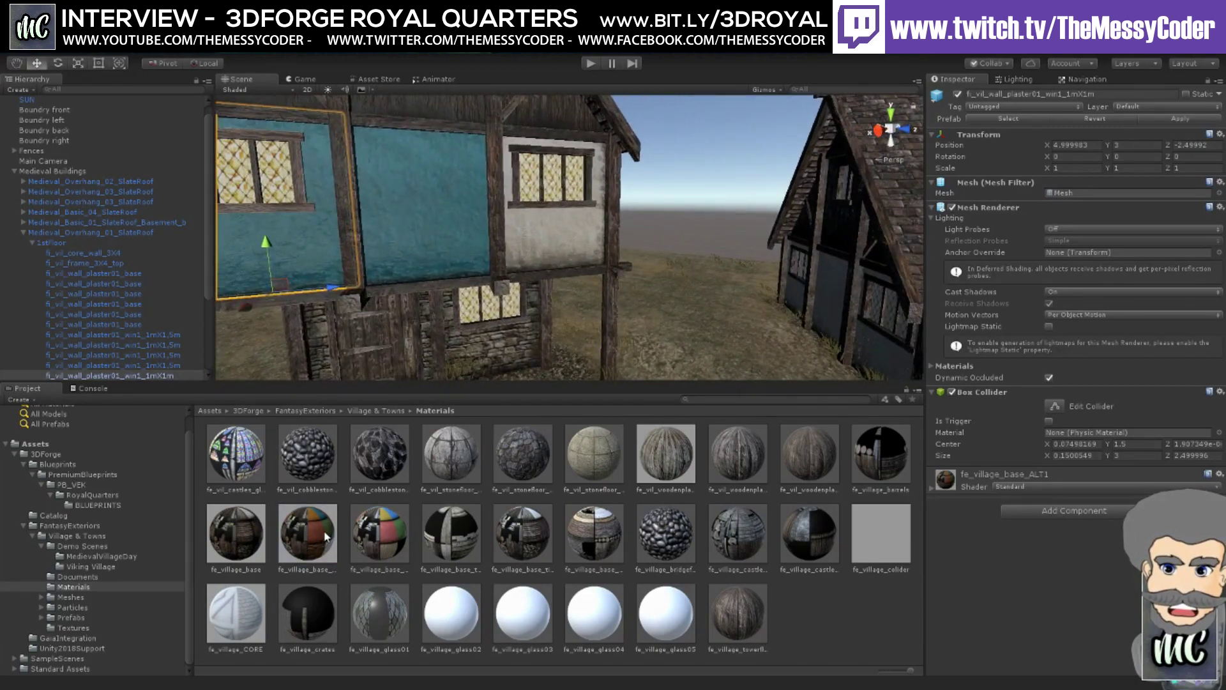
pyautogui.scroll(2, 390, 298)
pyautogui.scroll(4, 389, 281)
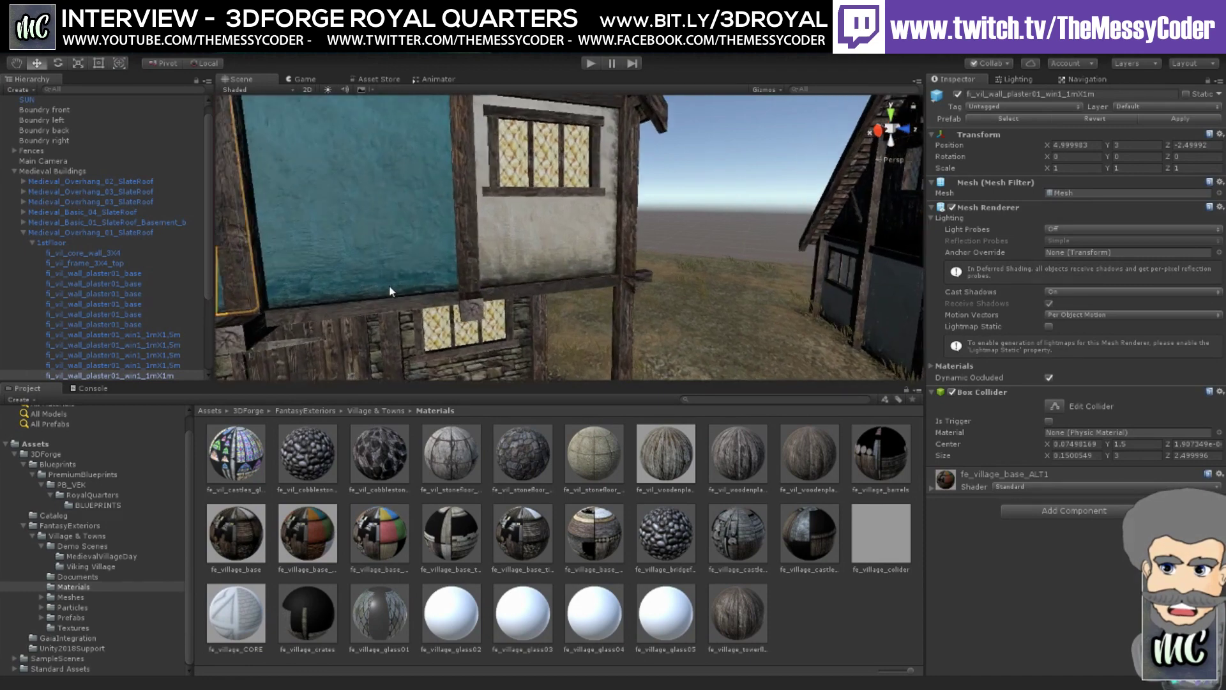
pyautogui.moveTo(389, 287); pyautogui.dragTo(511, 369, button='middle')
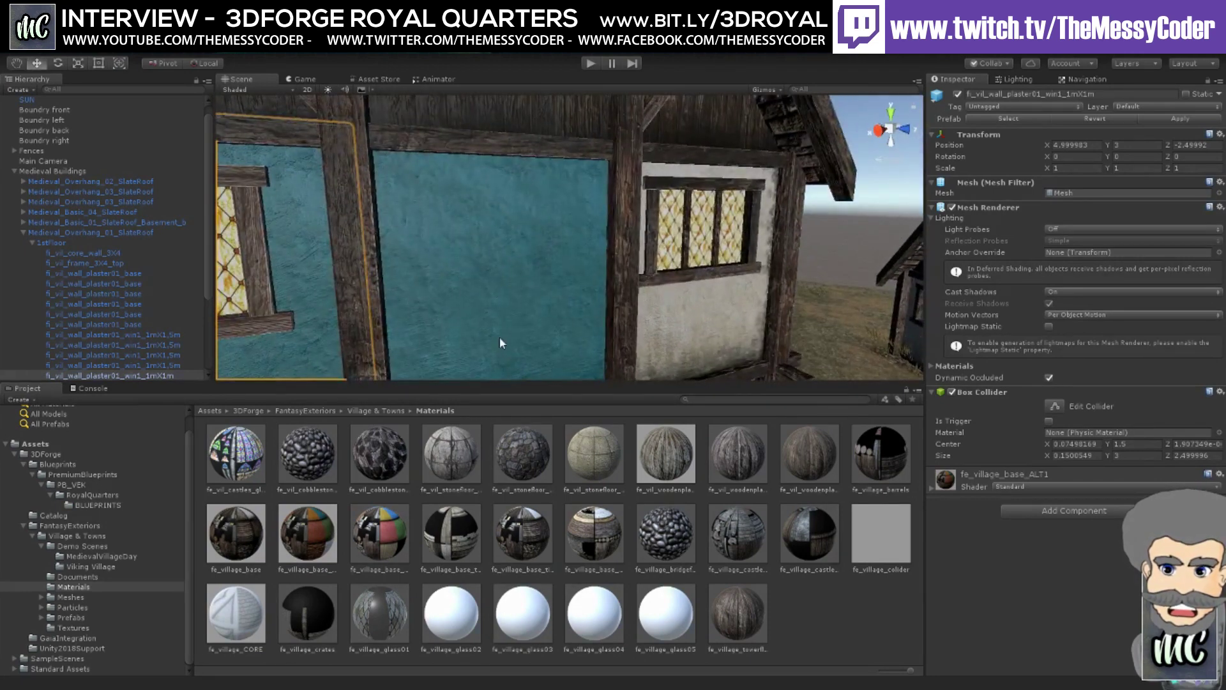
pyautogui.moveTo(470, 298); pyautogui.dragTo(444, 263, button='middle')
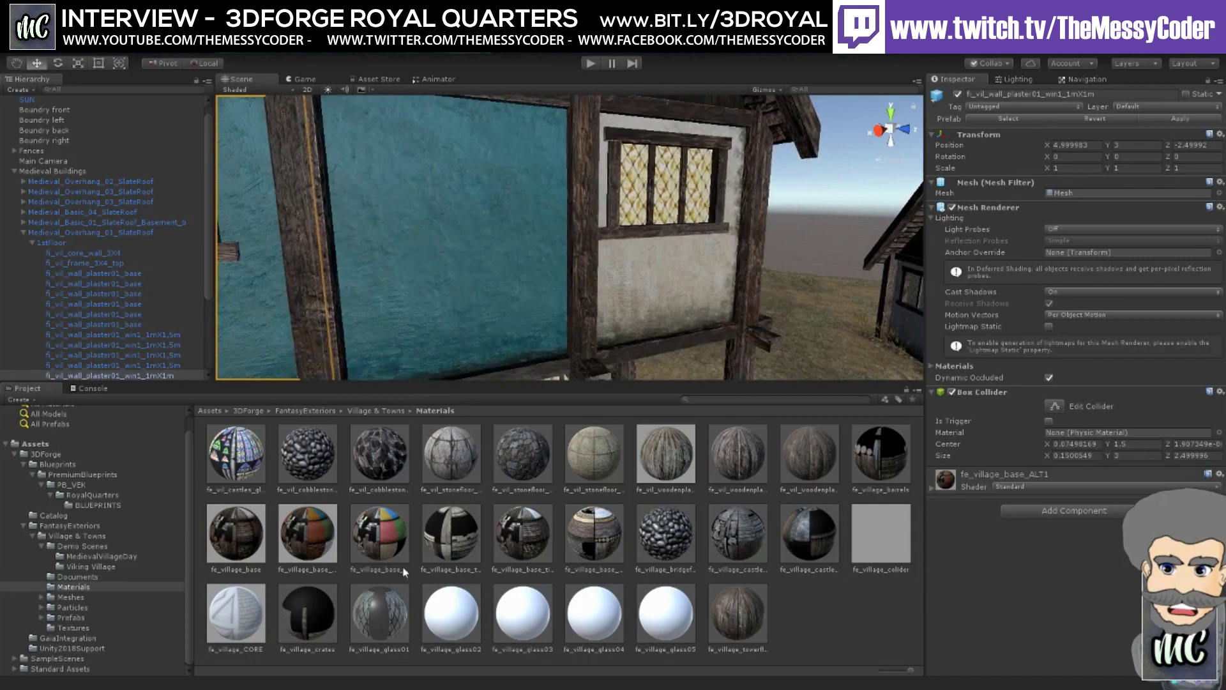
pyautogui.click(385, 534)
pyautogui.moveTo(386, 534); pyautogui.dragTo(648, 290)
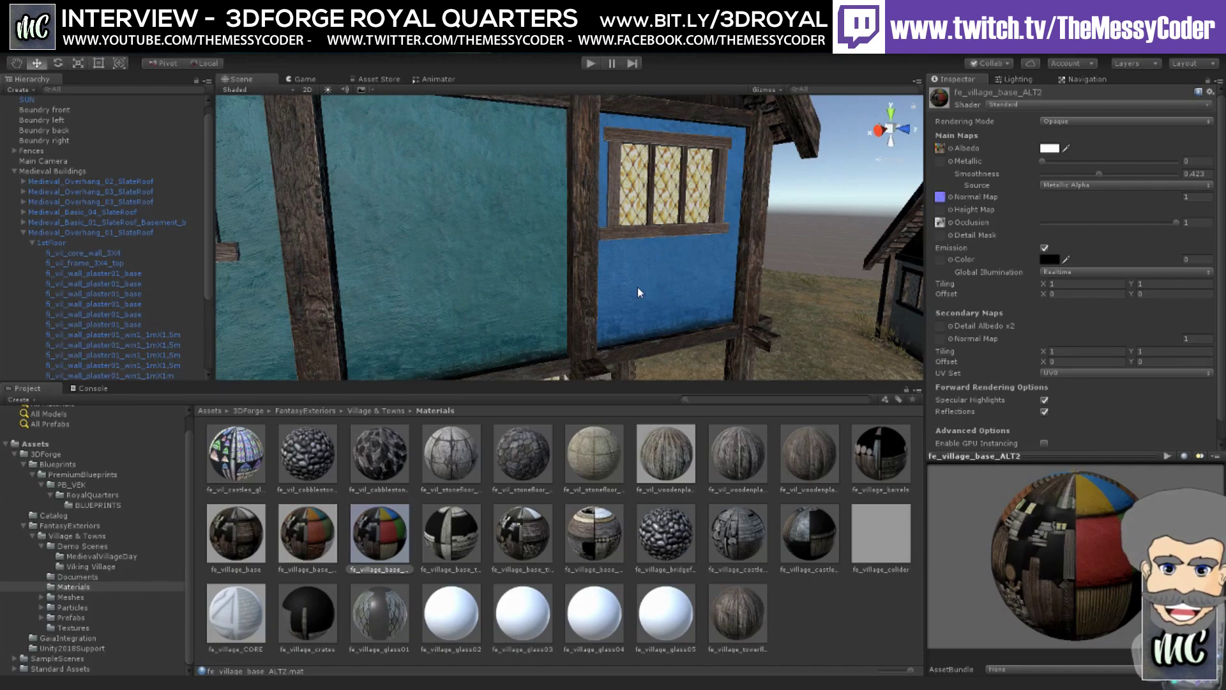
# - Apply fe_village_base_ALT1 to the middle upper panel again and switch the windowed wall above the door back to fe_village_base
pyautogui.moveTo(322, 539); pyautogui.dragTo(437, 284)
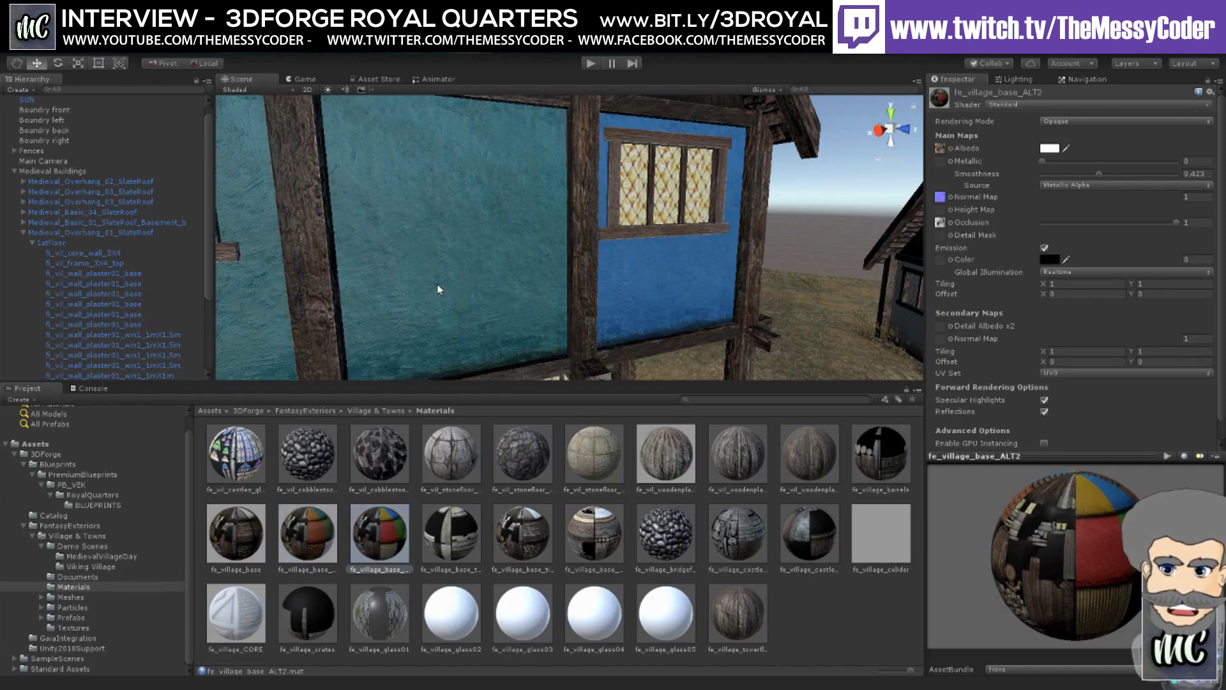
pyautogui.moveTo(241, 555); pyautogui.dragTo(274, 350)
pyautogui.moveTo(516, 329); pyautogui.dragTo(447, 328, button='right')
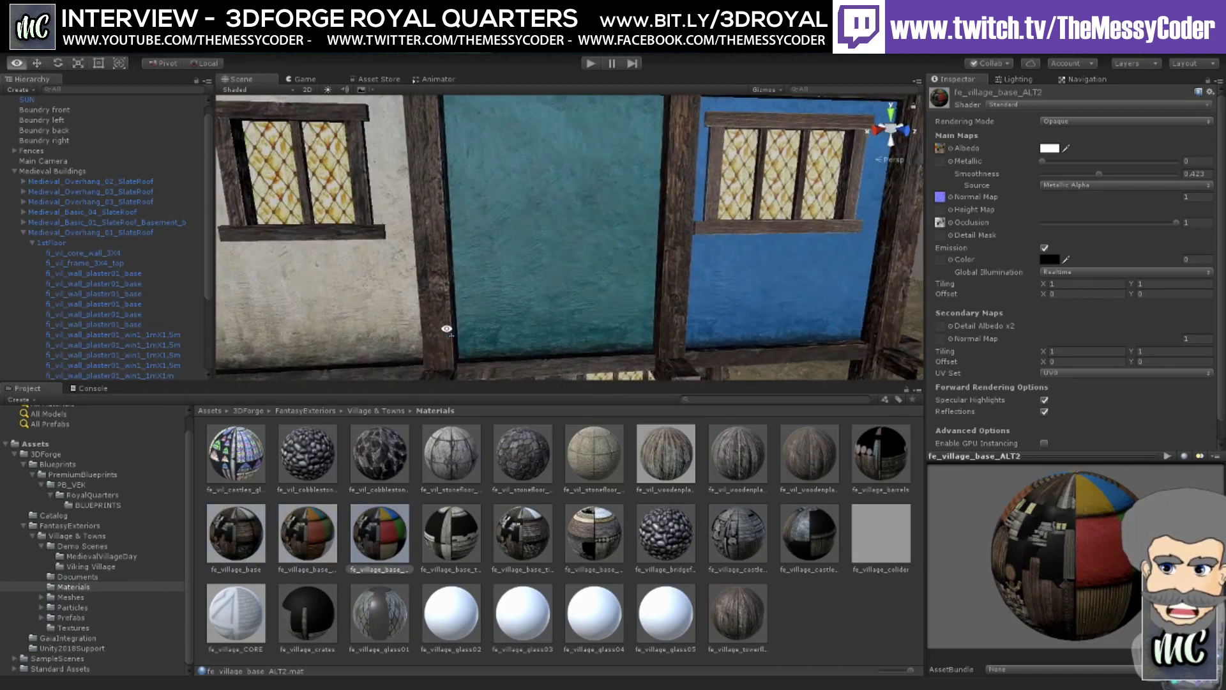
pyautogui.keyDown('alt'); pyautogui.moveTo(446, 329); pyautogui.dragTo(568, 317); pyautogui.keyUp('alt')
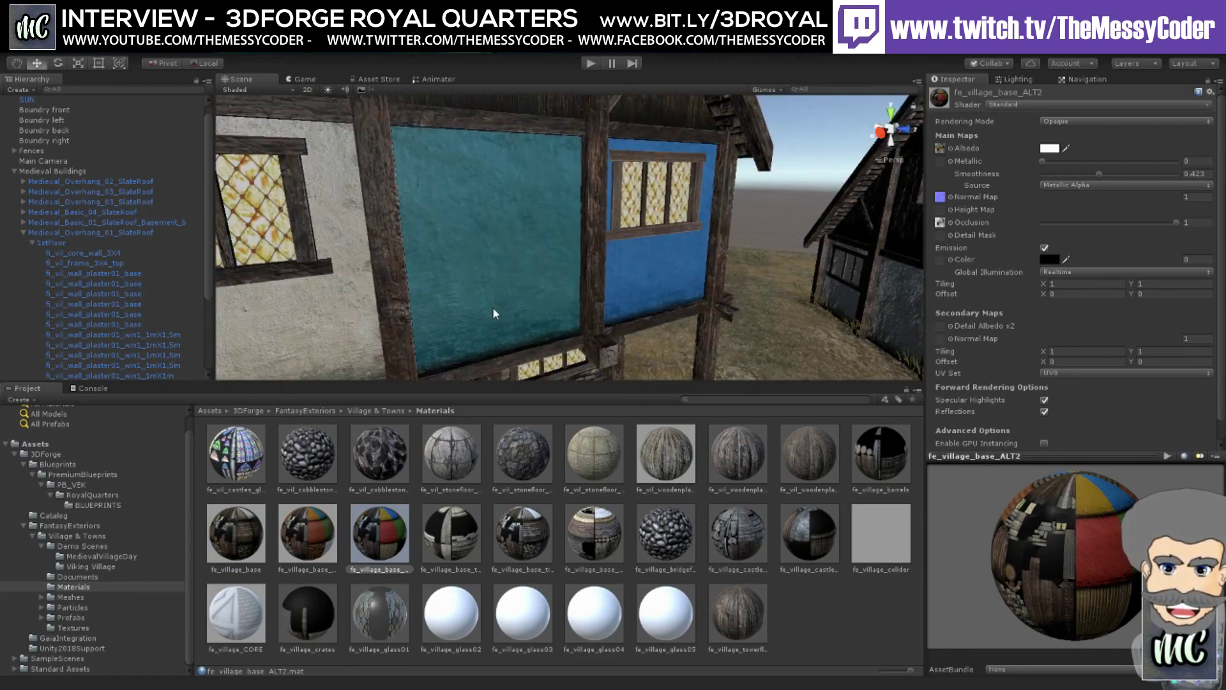
pyautogui.keyDown('alt'); pyautogui.moveTo(492, 309); pyautogui.dragTo(547, 329); pyautogui.keyUp('alt')
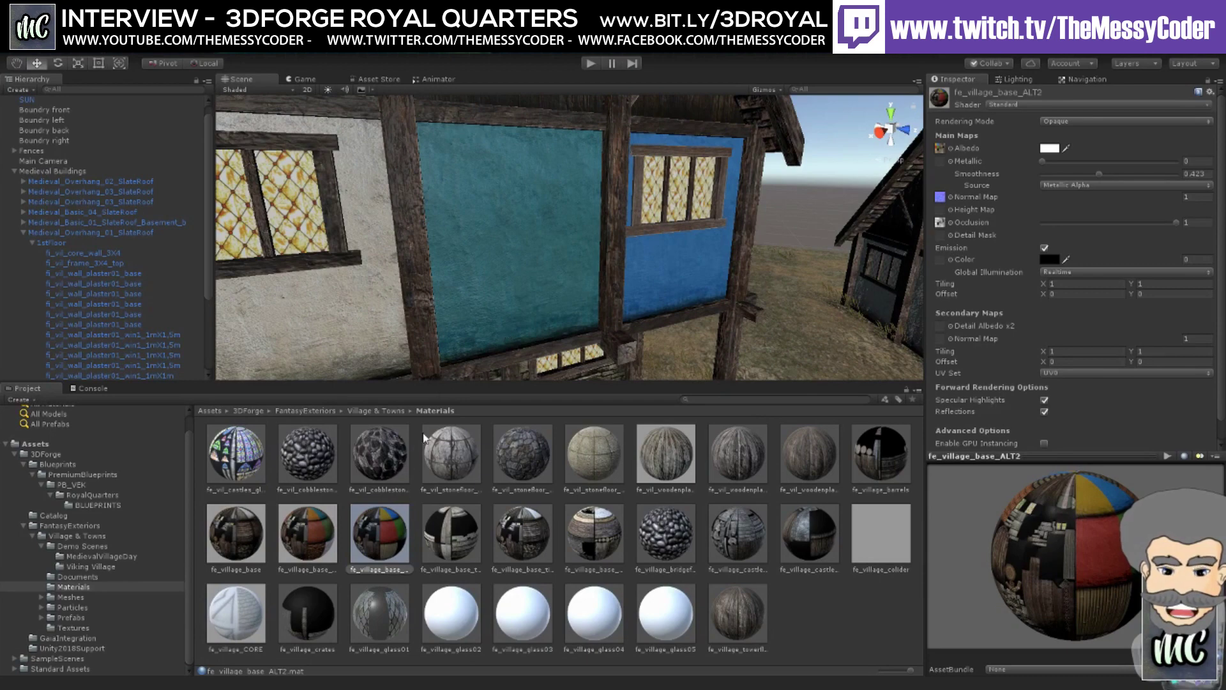
# - Recolour both upper windowed walls with fe_village_base_ALT1, briefly switching the wall above the door to fe_village_base for comparison
pyautogui.moveTo(313, 535); pyautogui.dragTo(684, 263)
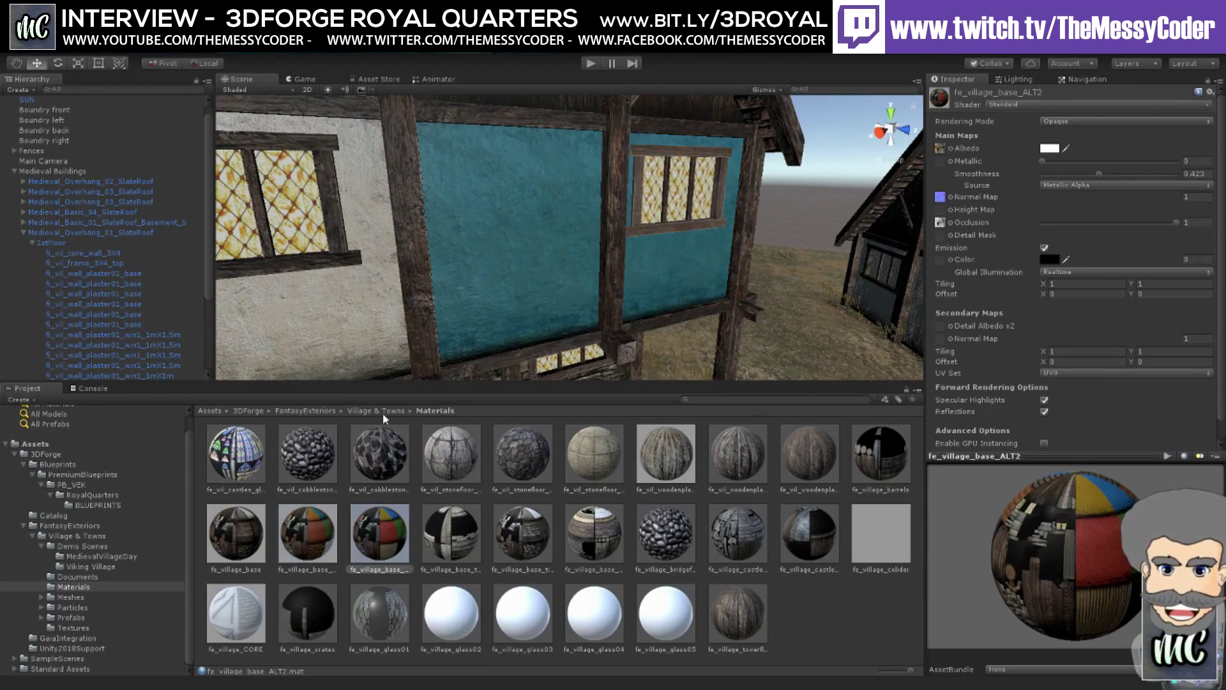
pyautogui.moveTo(379, 533); pyautogui.dragTo(346, 285)
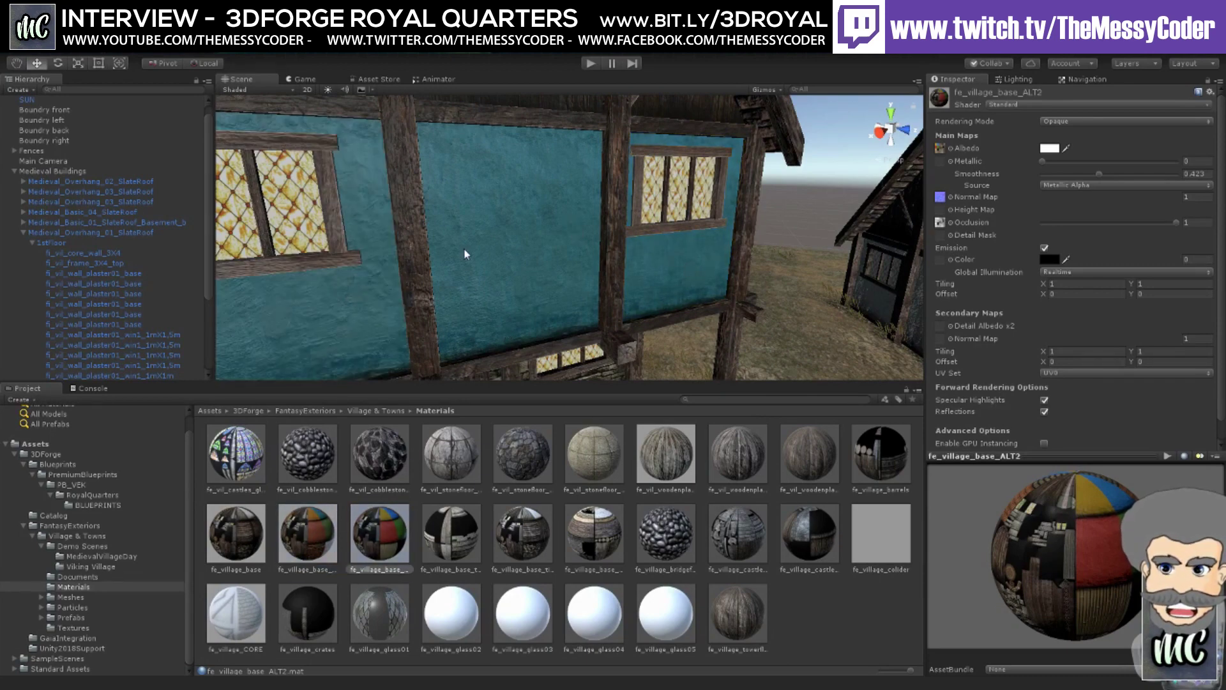
pyautogui.keyDown('alt'); pyautogui.moveTo(464, 254); pyautogui.dragTo(576, 246); pyautogui.keyUp('alt')
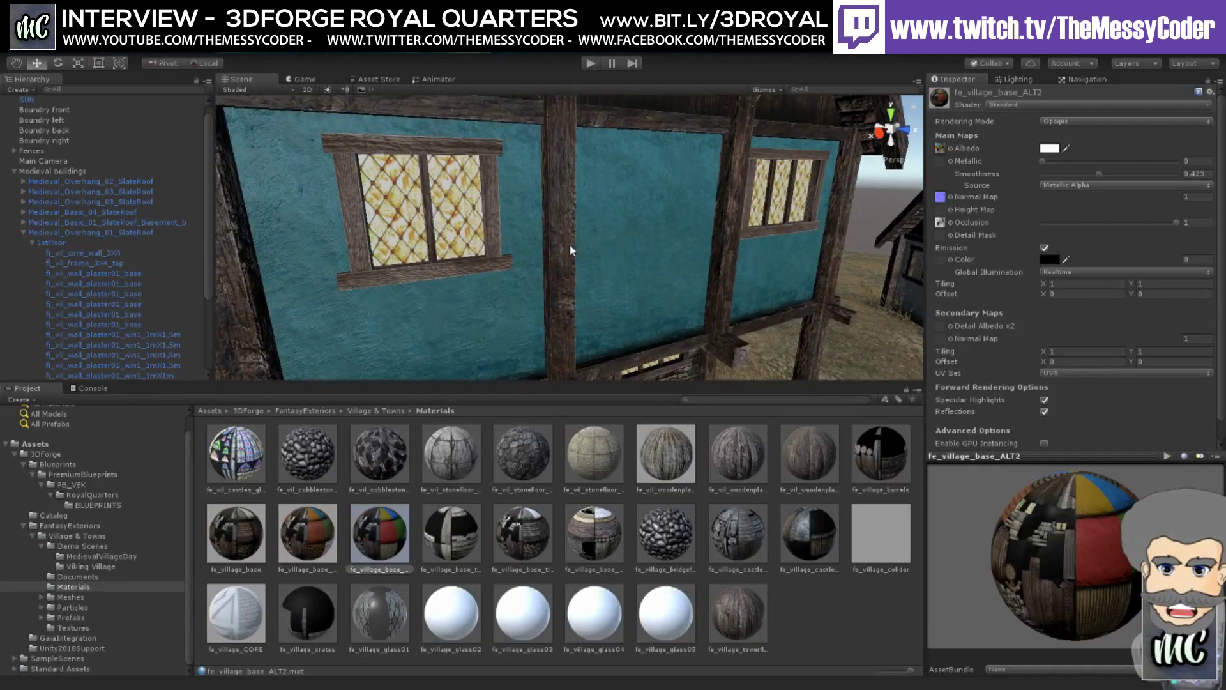
pyautogui.moveTo(259, 544); pyautogui.dragTo(411, 357)
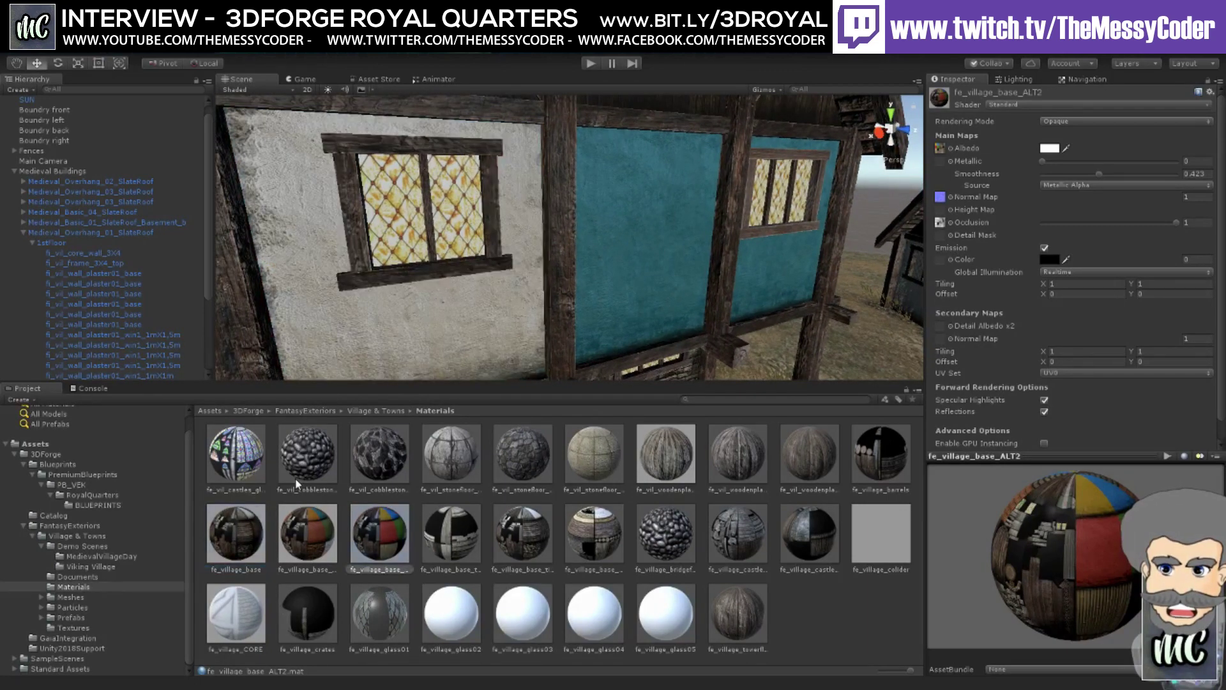
pyautogui.moveTo(300, 524); pyautogui.dragTo(362, 350)
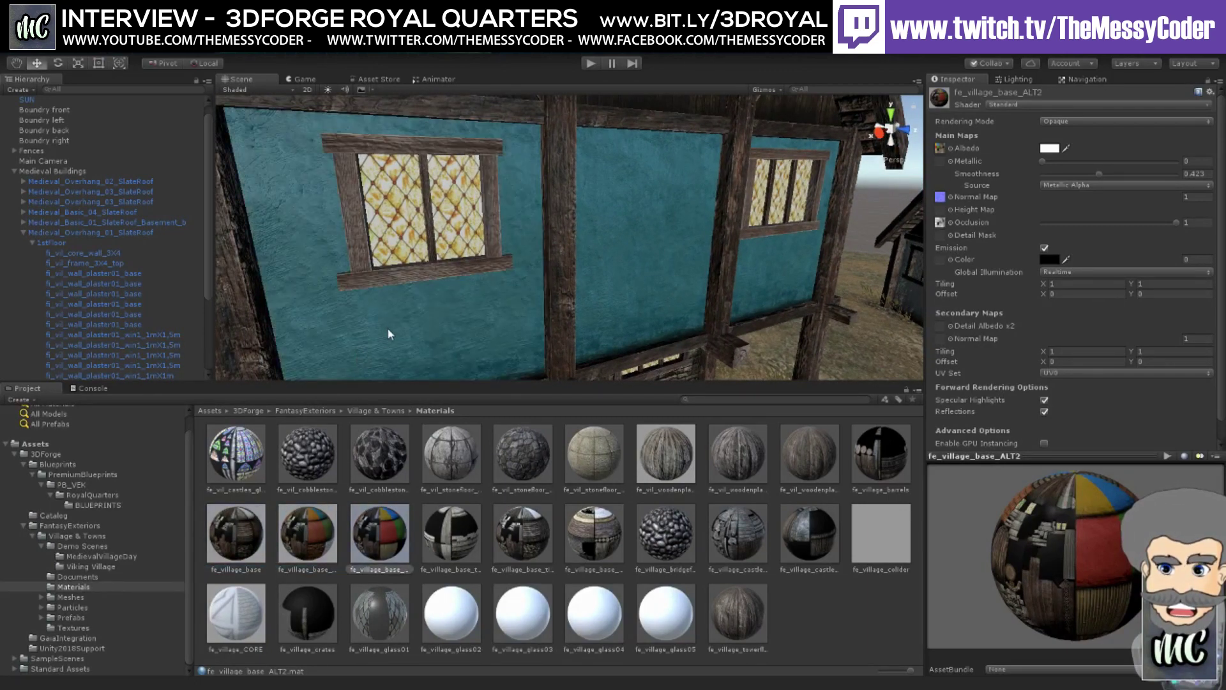
# - Examine the lattice windows, their wooden frames and the recoloured plaster of the overhang house's upper floor up close
pyautogui.scroll(5, 391, 316)
pyautogui.moveTo(391, 315); pyautogui.dragTo(482, 320, button='middle')
pyautogui.scroll(3, 480, 320)
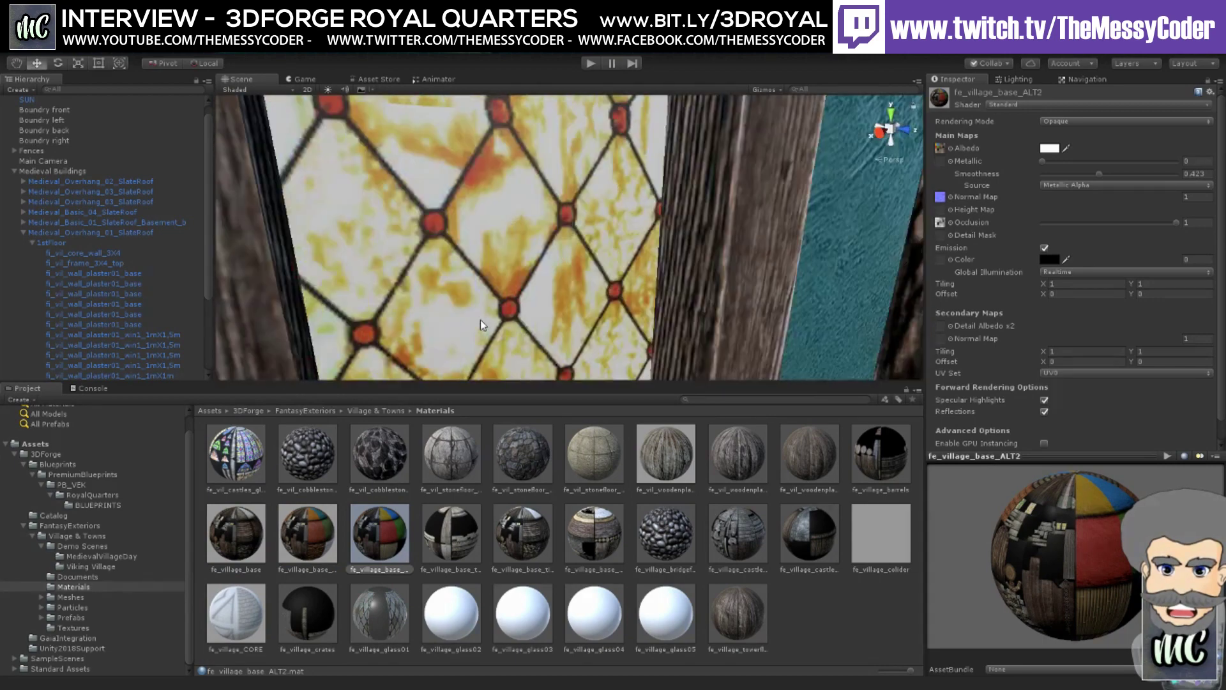
pyautogui.moveTo(567, 252); pyautogui.dragTo(549, 283, button='middle')
pyautogui.scroll(-5, 551, 284)
pyautogui.scroll(-3, 552, 289)
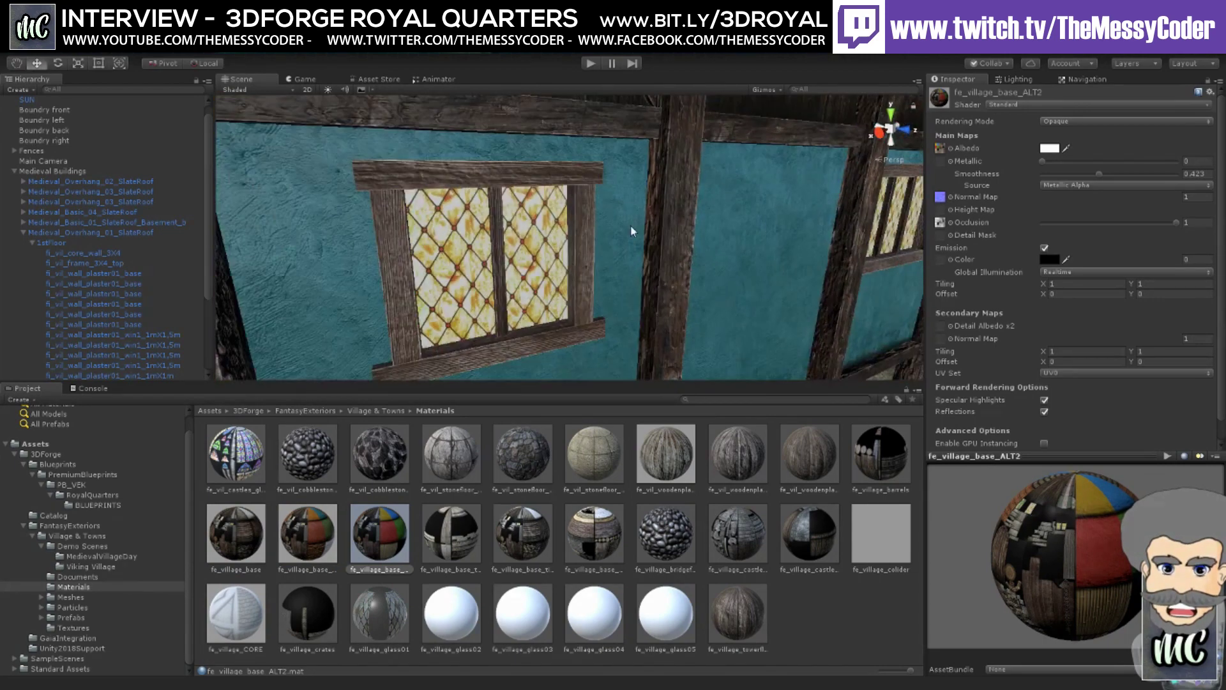
pyautogui.keyDown('alt'); pyautogui.moveTo(635, 228); pyautogui.dragTo(564, 222); pyautogui.keyUp('alt')
pyautogui.moveTo(424, 184); pyautogui.dragTo(369, 166, button='middle')
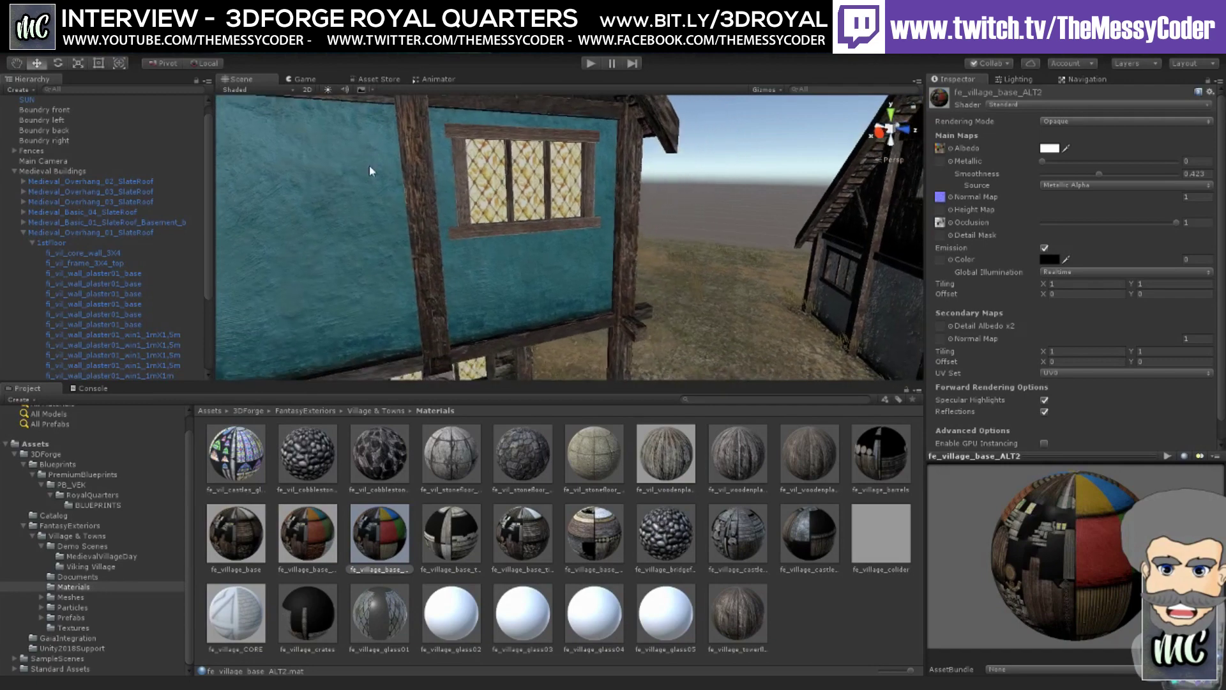
pyautogui.scroll(4, 585, 320)
pyautogui.moveTo(565, 314); pyautogui.dragTo(592, 315, button='right')
pyautogui.scroll(-3, 590, 310)
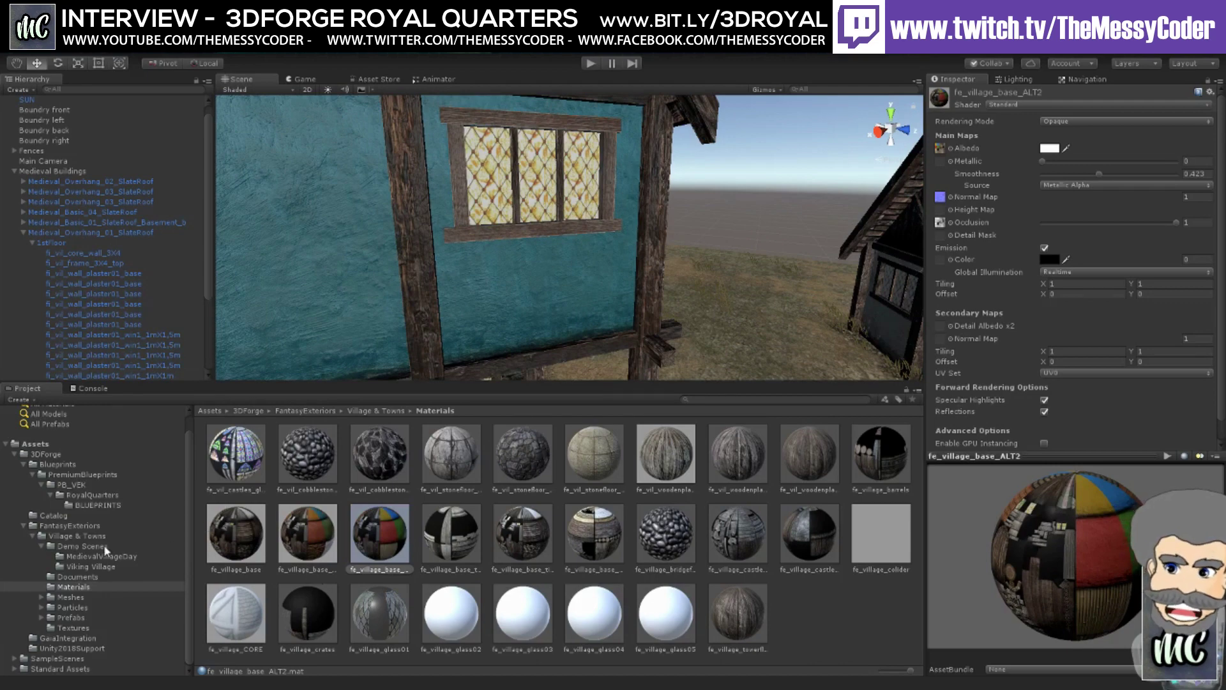
# - Preview the "How to use Royal Qaurters textures" image in the Documents folder and return to the Materials folder
pyautogui.click(77, 576)
pyautogui.click(234, 458)
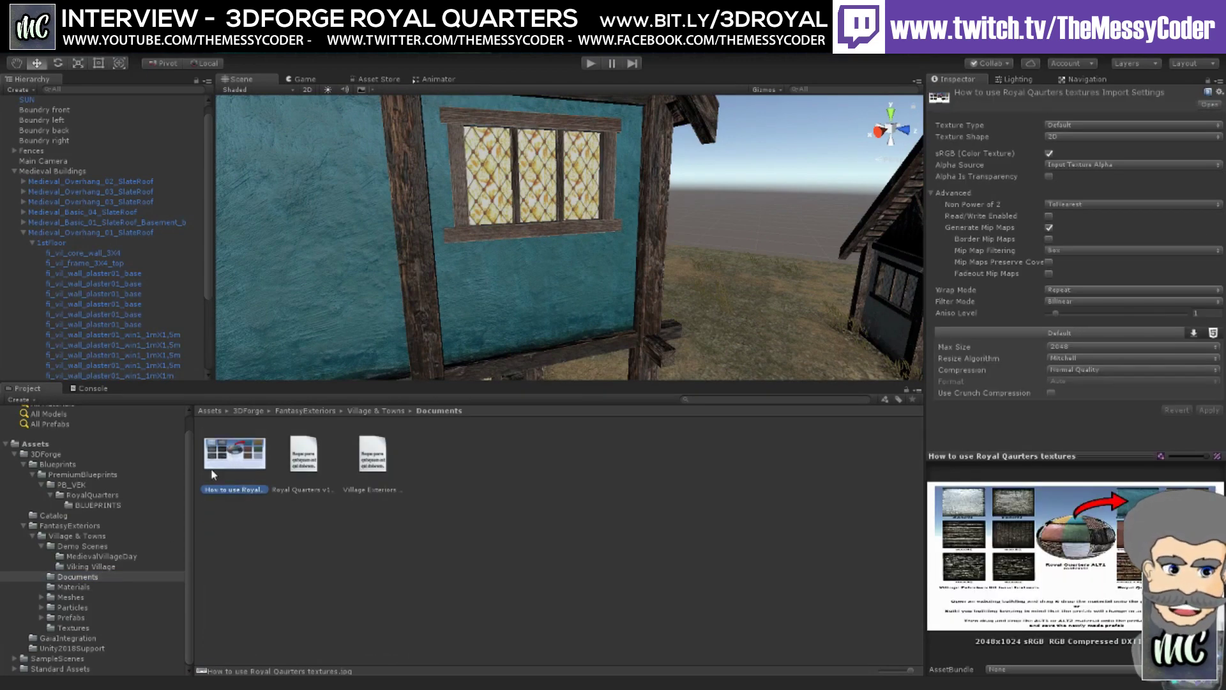
pyautogui.click(83, 587)
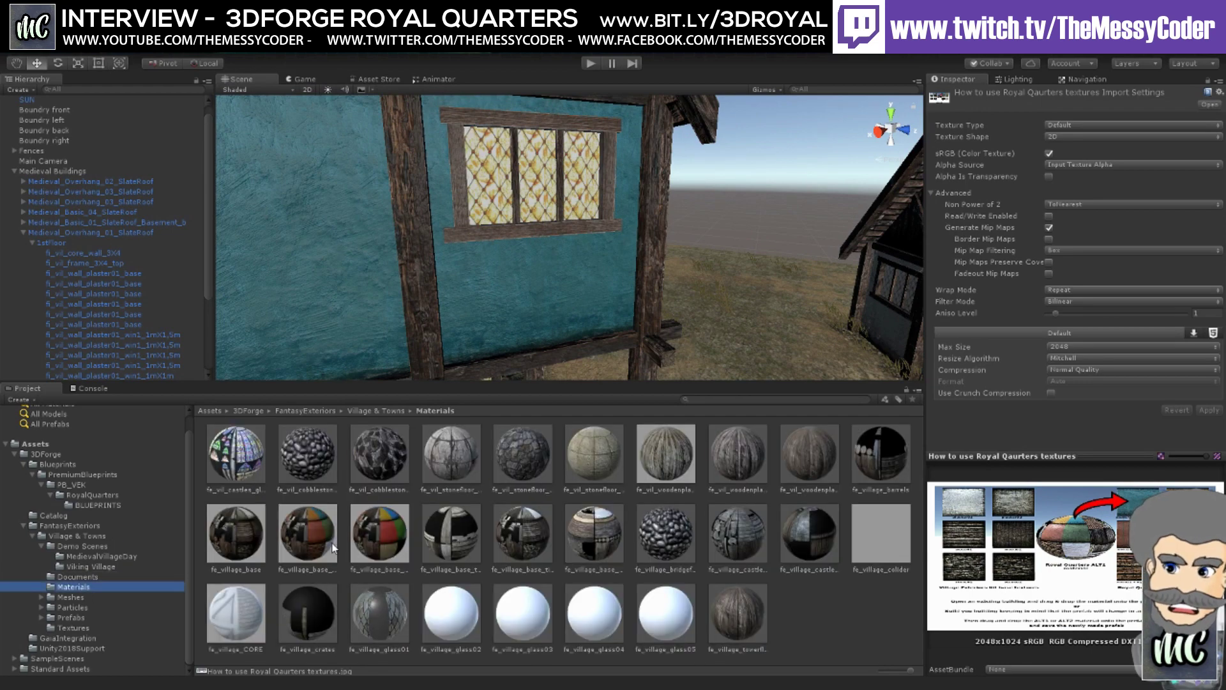
# - Apply the fe_village_base_ALT1 material to the upper-floor timber frame around the recoloured plaster walls
pyautogui.moveTo(322, 548); pyautogui.dragTo(415, 312)
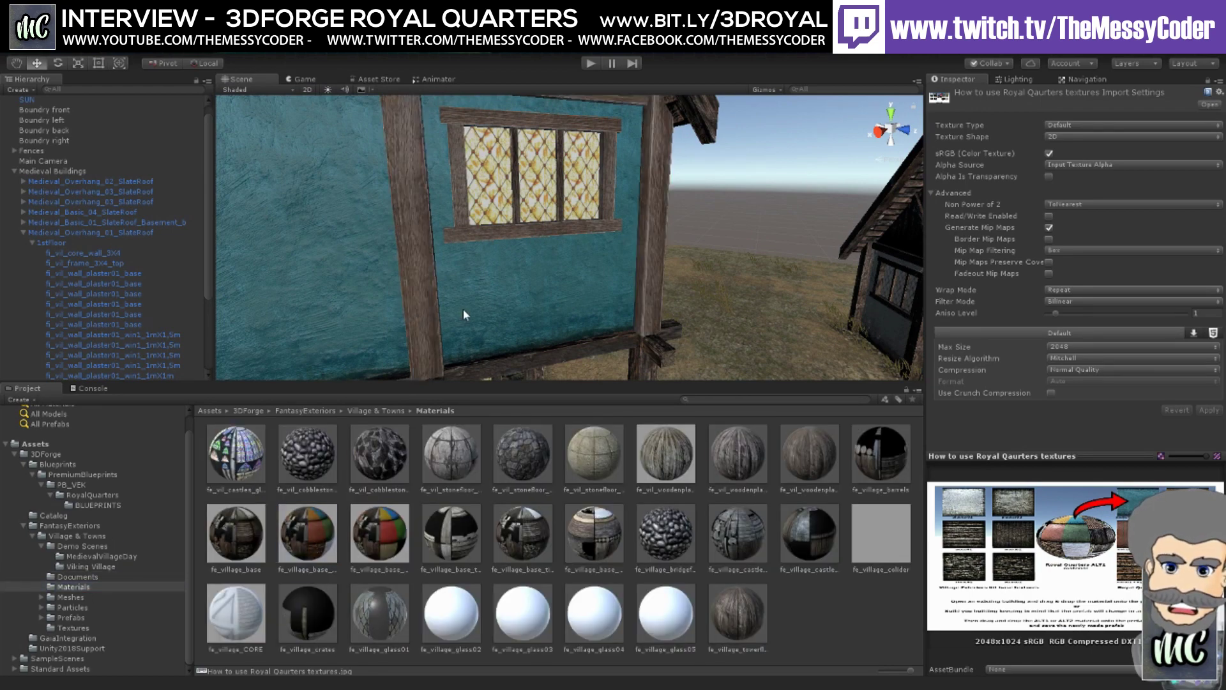
pyautogui.moveTo(581, 290); pyautogui.dragTo(457, 281, button='right')
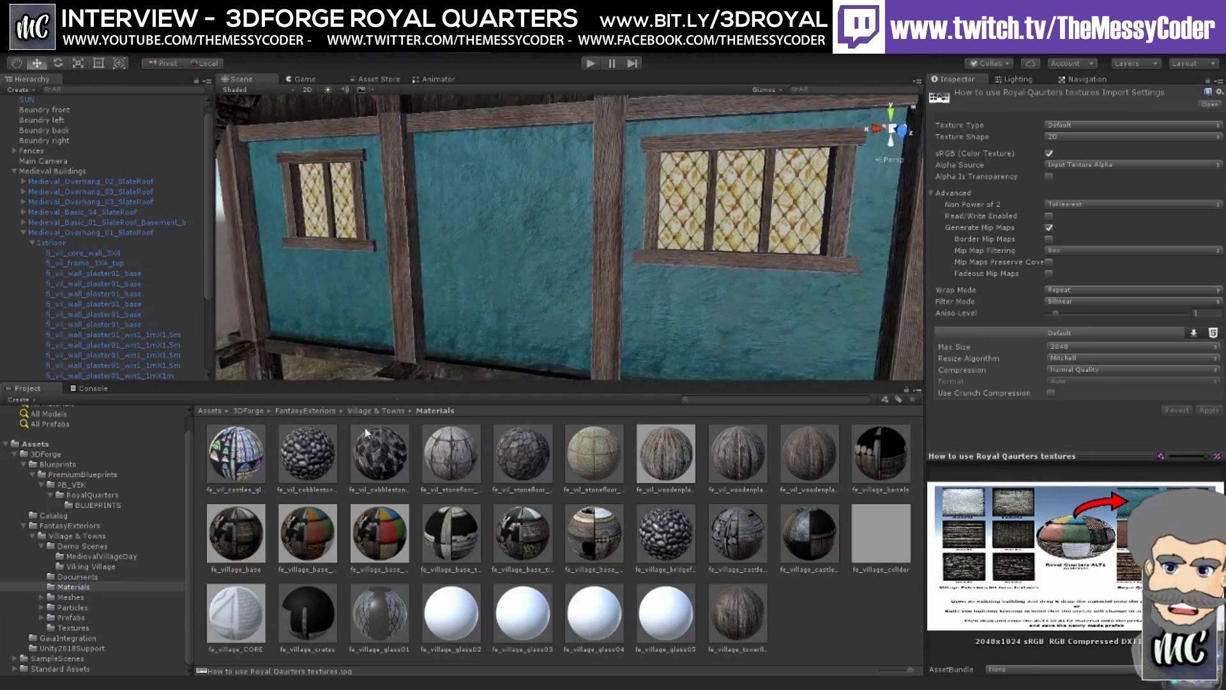
pyautogui.moveTo(364, 427); pyautogui.dragTo(397, 293)
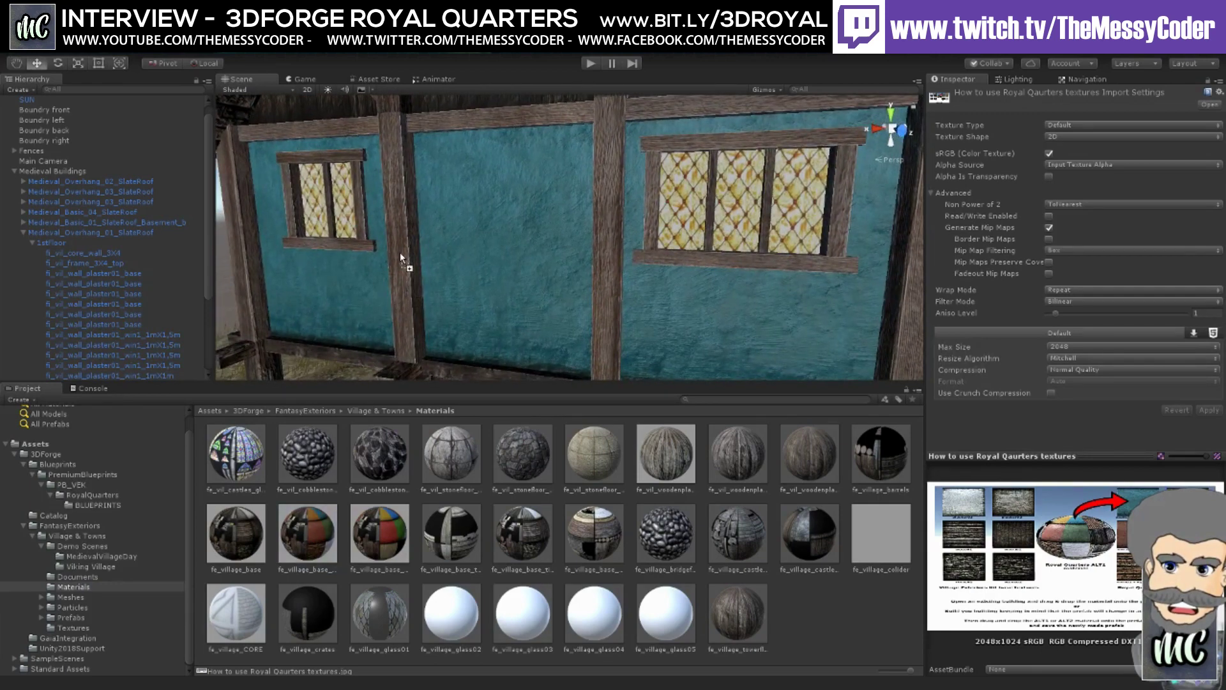
pyautogui.moveTo(394, 241); pyautogui.dragTo(400, 247)
pyautogui.moveTo(433, 301); pyautogui.dragTo(342, 272, button='middle')
# - Inspect the joint below the upper frame's posts and apply fe_village_base_ALT1 to the timber beams supporting the overhang
pyautogui.moveTo(436, 291); pyautogui.dragTo(503, 334, button='right')
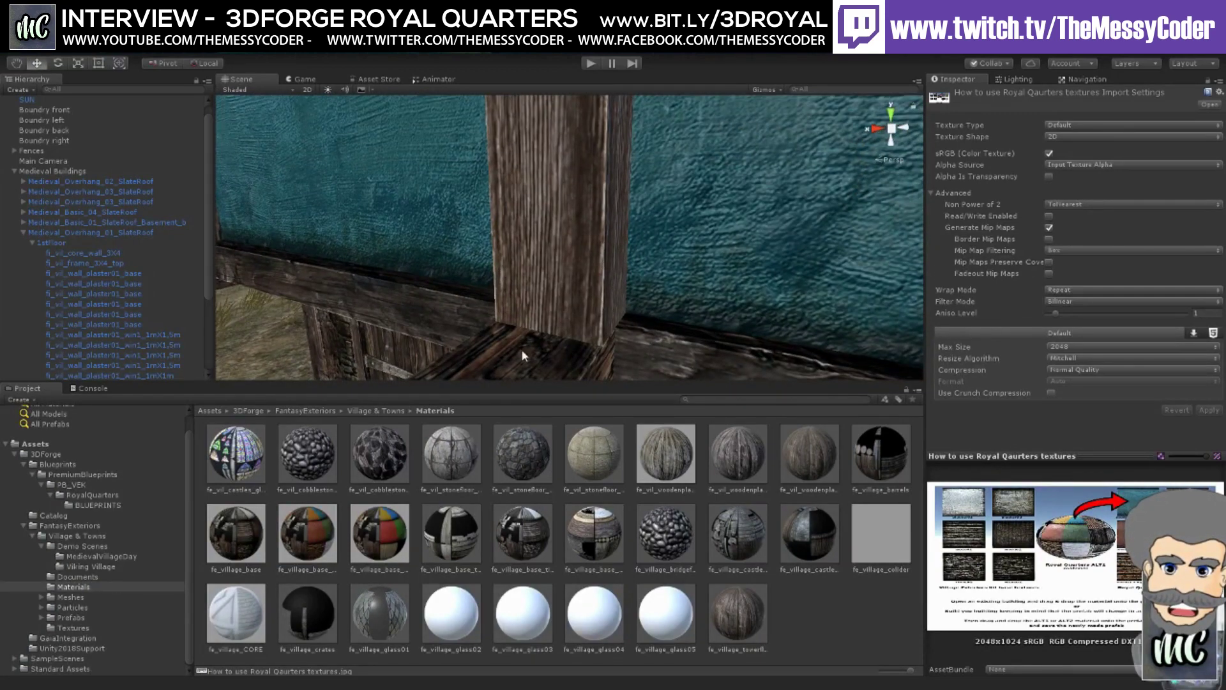
pyautogui.moveTo(513, 217); pyautogui.dragTo(543, 278, button='right')
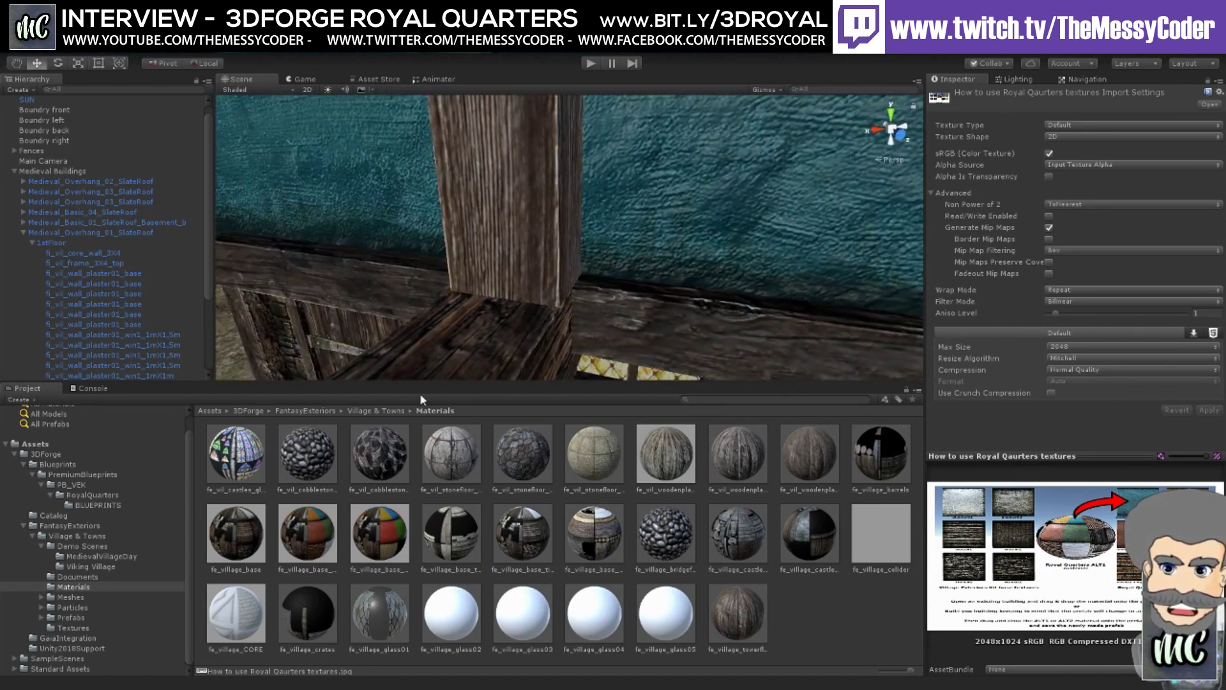
pyautogui.moveTo(512, 163); pyautogui.dragTo(528, 232, button='middle')
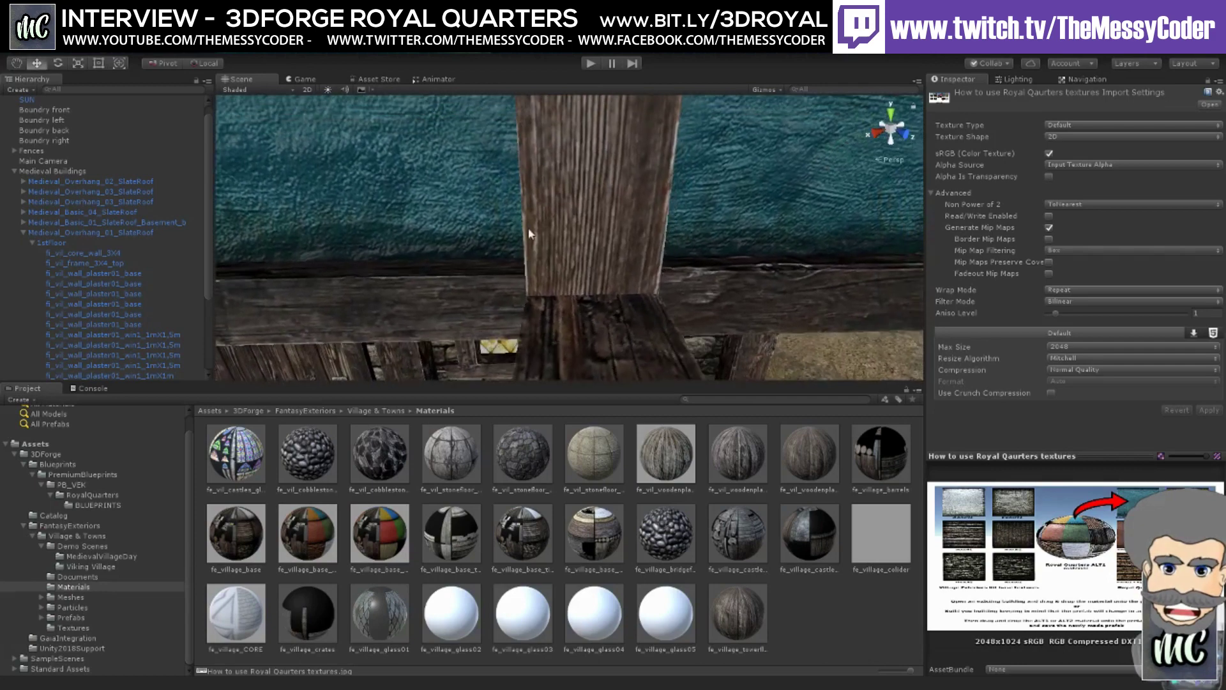
pyautogui.moveTo(528, 233); pyautogui.dragTo(583, 102, button='right')
pyautogui.moveTo(482, 195); pyautogui.dragTo(553, 319, button='right')
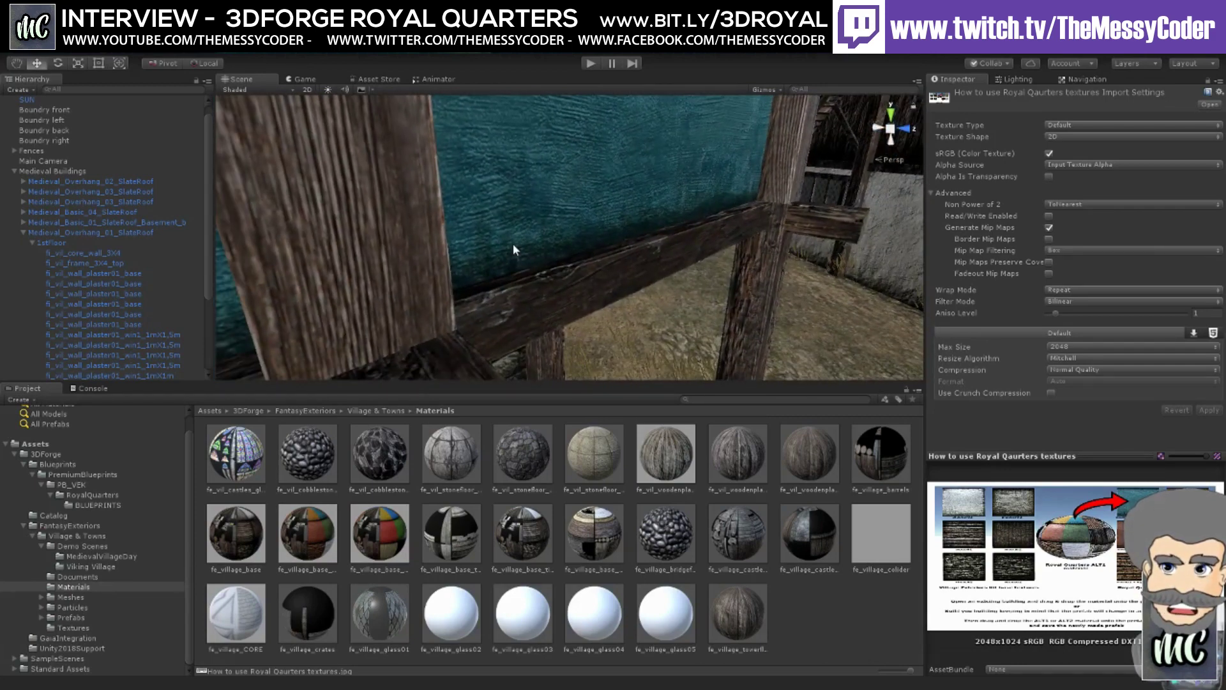
pyautogui.scroll(-3, 509, 244)
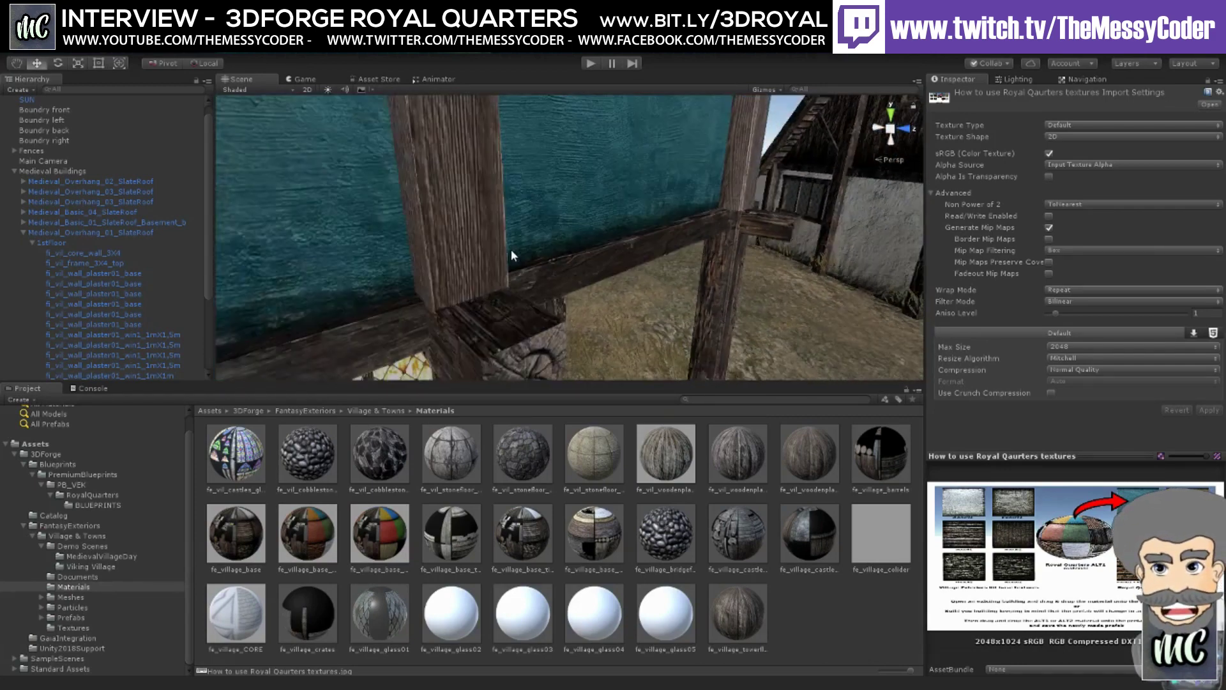
pyautogui.moveTo(319, 536); pyautogui.dragTo(523, 296)
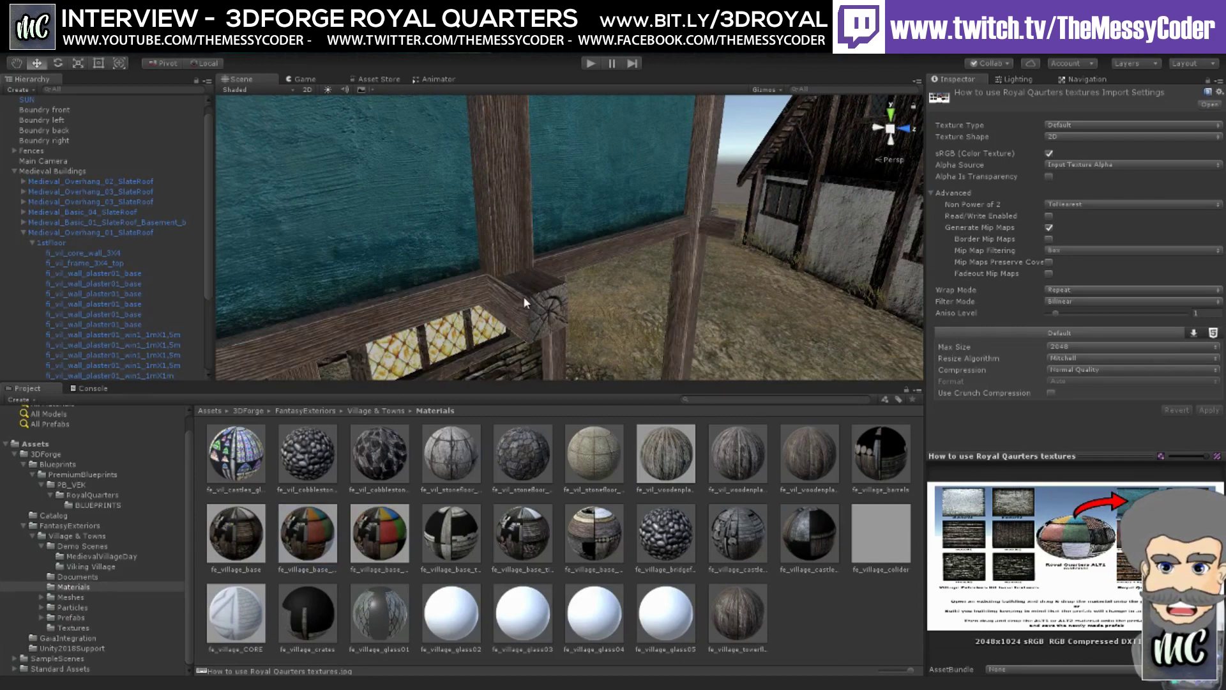
# - Examine the recoloured beam ends, support posts and ground-floor wall beneath the overhang
pyautogui.moveTo(521, 304); pyautogui.dragTo(536, 292, button='middle')
pyautogui.scroll(4, 537, 292)
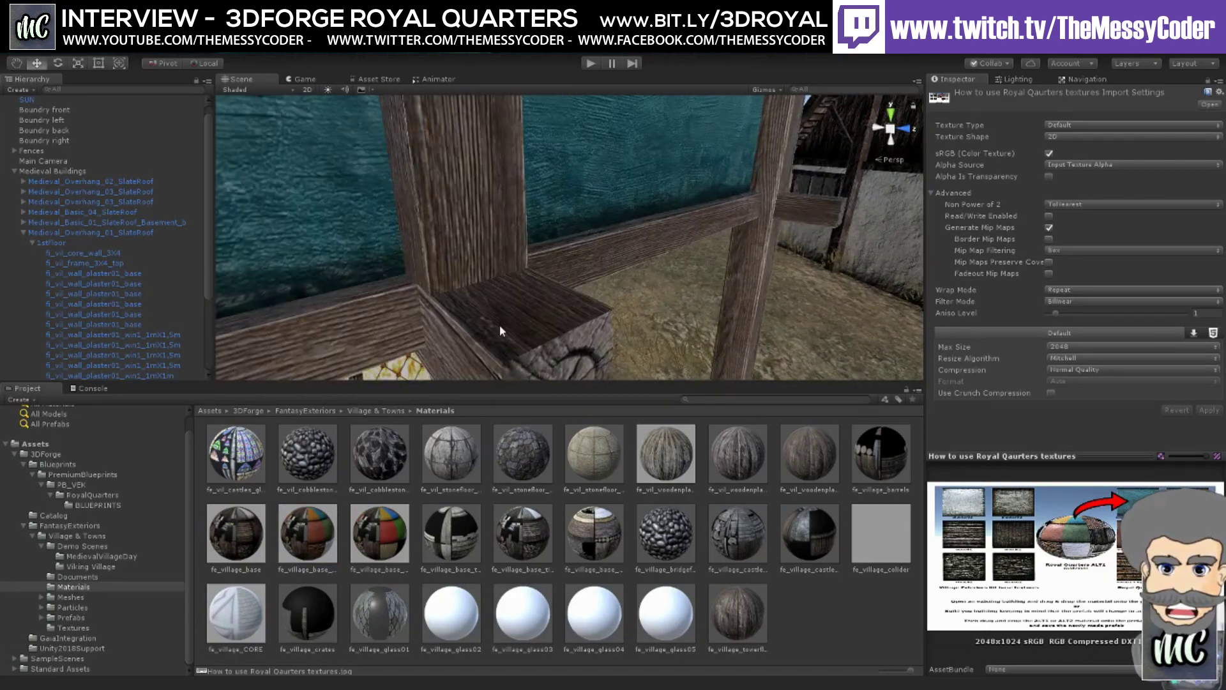
pyautogui.moveTo(491, 330); pyautogui.dragTo(509, 352, button='right')
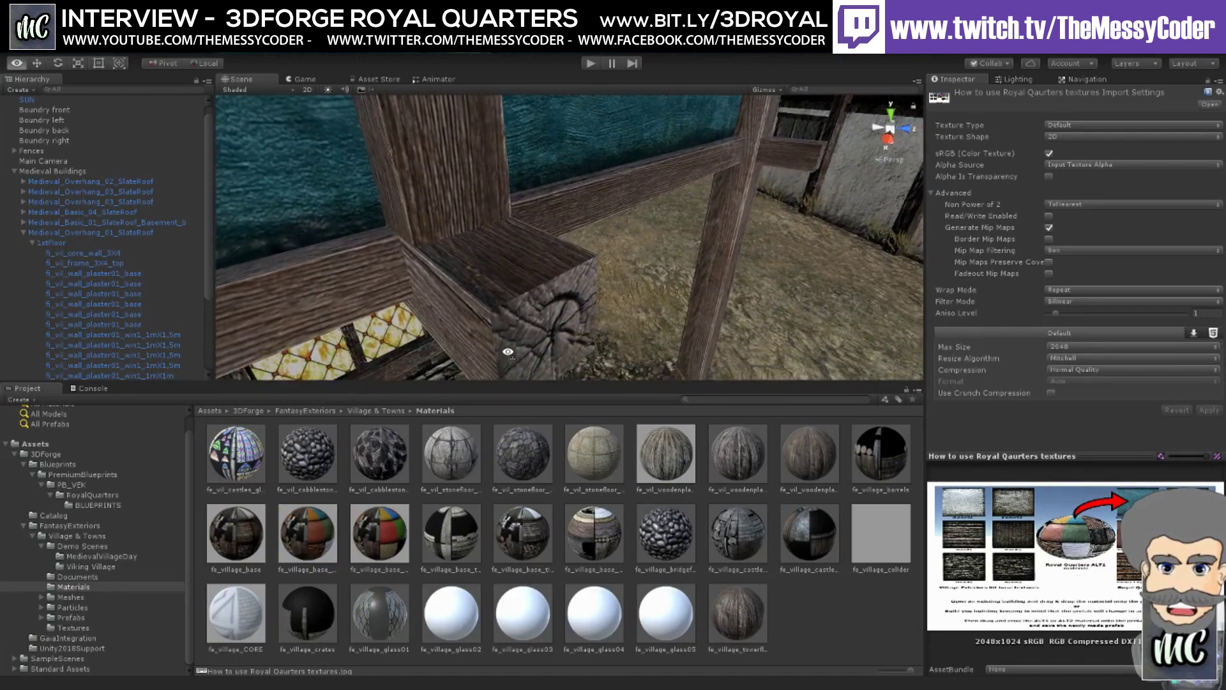
pyautogui.moveTo(495, 300); pyautogui.dragTo(490, 324, button='right')
pyautogui.scroll(-4, 491, 326)
pyautogui.moveTo(491, 326); pyautogui.dragTo(471, 218, button='middle')
pyautogui.moveTo(514, 313); pyautogui.dragTo(508, 314, button='right')
pyautogui.keyDown('alt'); pyautogui.moveTo(507, 315); pyautogui.dragTo(481, 281); pyautogui.keyUp('alt')
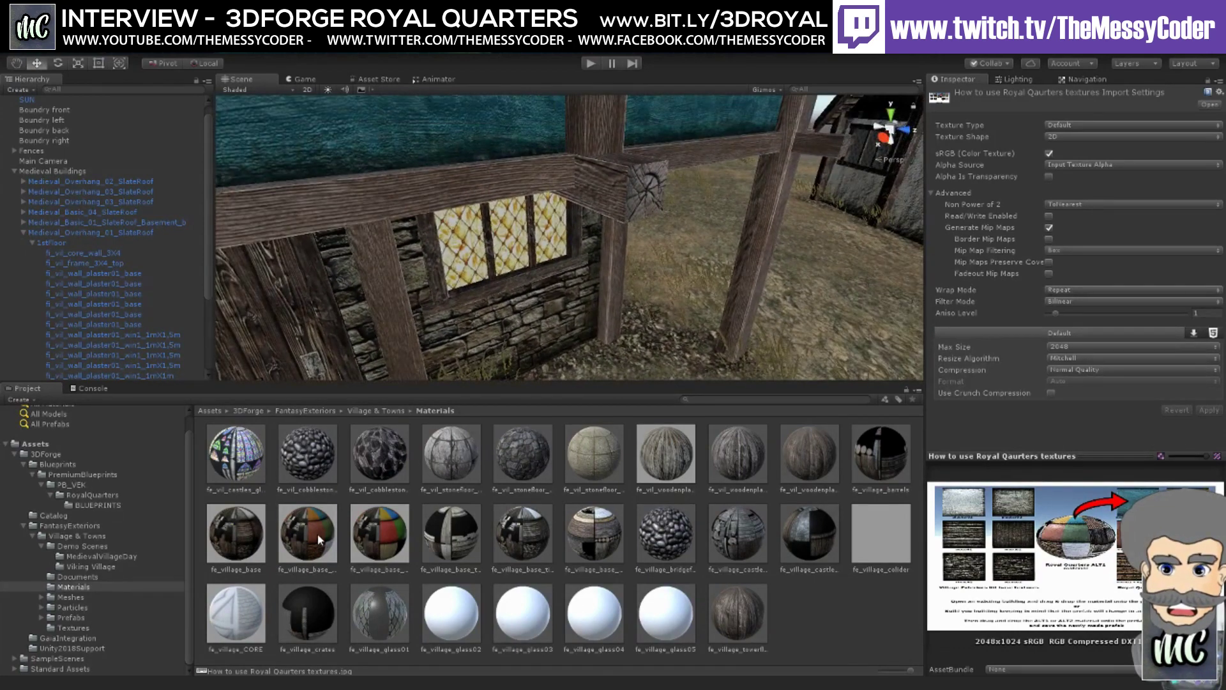
# - Apply the fe_village_base_ALT1 material to the stone wall beneath the front ground-floor window and inspect the brickwork up close
pyautogui.moveTo(320, 539); pyautogui.dragTo(449, 346)
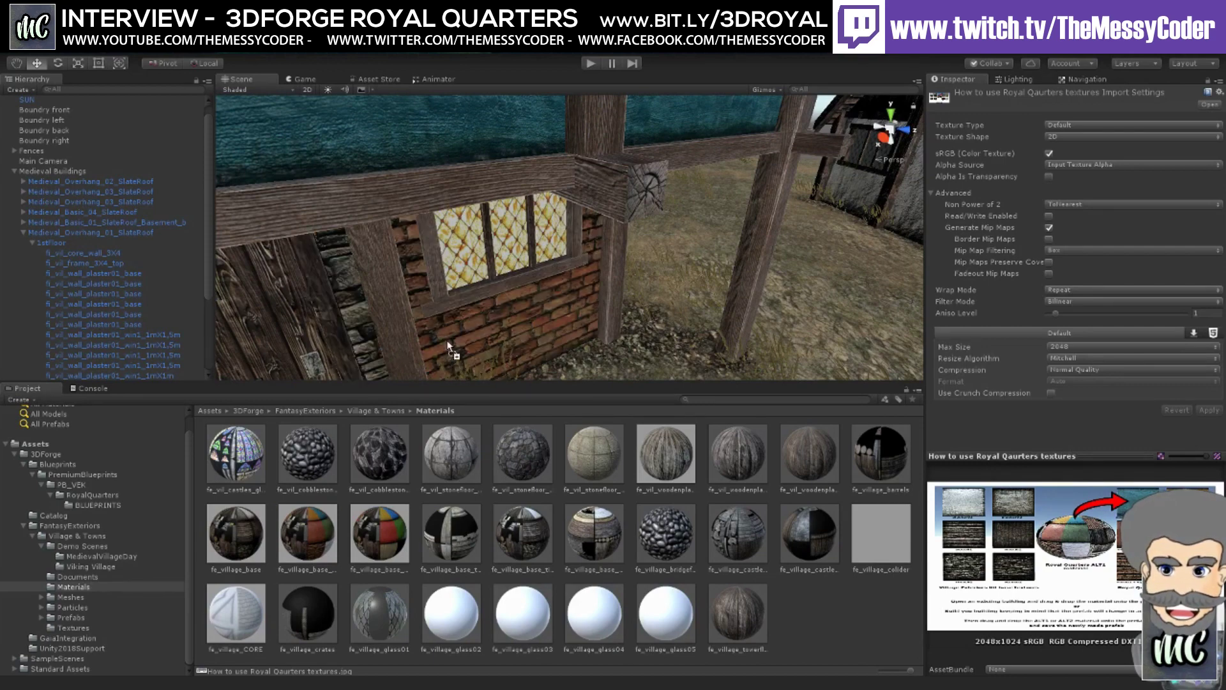
pyautogui.moveTo(449, 352); pyautogui.dragTo(496, 212, button='middle')
pyautogui.scroll(5, 477, 311)
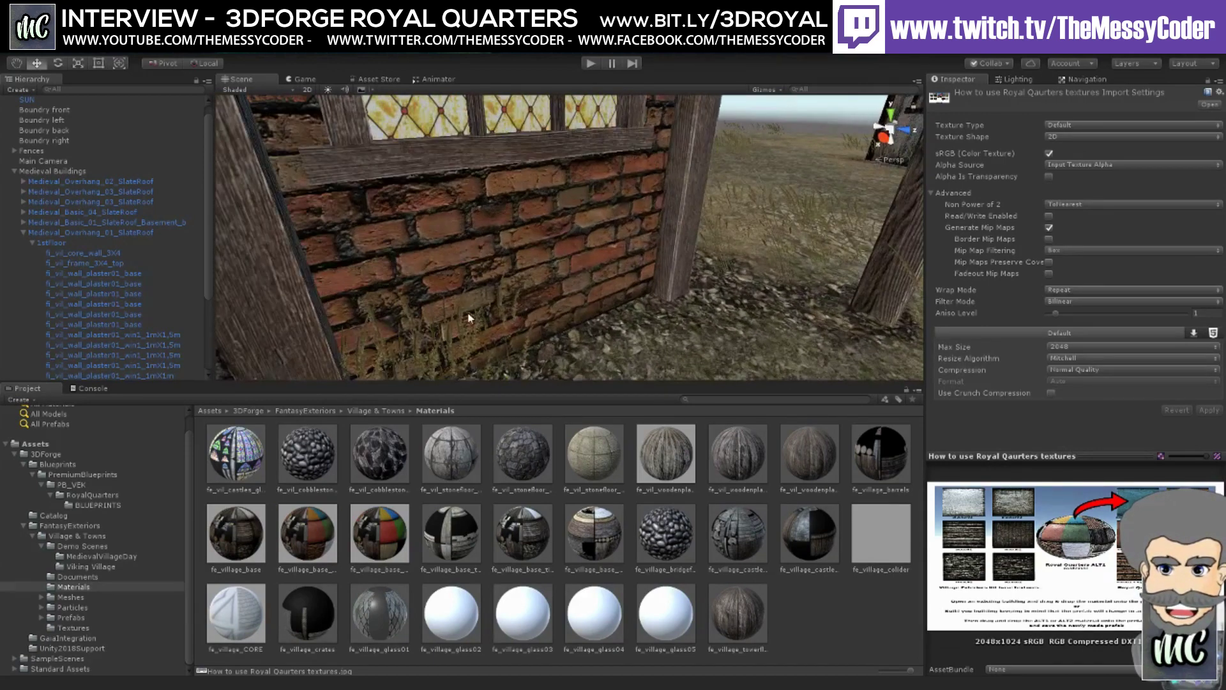
pyautogui.moveTo(468, 318); pyautogui.dragTo(565, 305, button='middle')
pyautogui.moveTo(565, 304); pyautogui.dragTo(434, 281, button='right')
# - Try the bamboo-textured alternate village base material on the wall section around the front ground-floor window
pyautogui.moveTo(390, 540); pyautogui.dragTo(586, 322)
pyautogui.moveTo(586, 322); pyautogui.dragTo(671, 314, button='right')
pyautogui.keyDown('alt'); pyautogui.moveTo(672, 315); pyautogui.dragTo(607, 327); pyautogui.keyUp('alt')
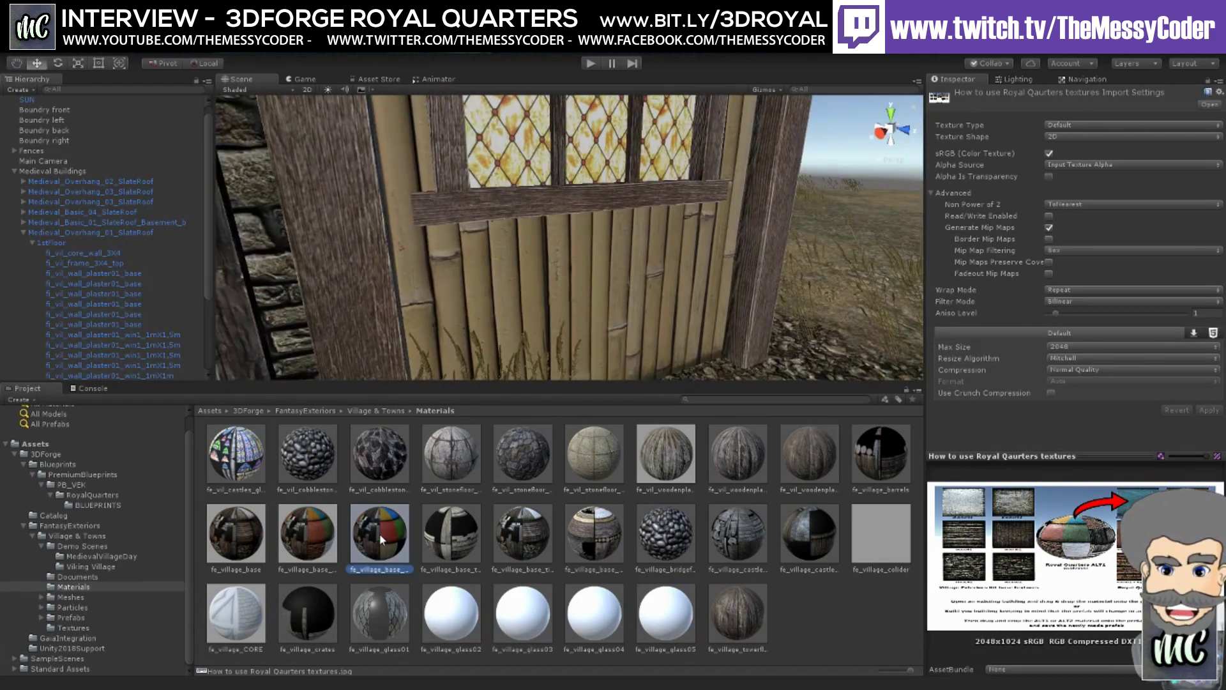
# - Reapply the brick fe_village_base_ALT1 material to the wall section around the front ground-floor window
pyautogui.moveTo(308, 534); pyautogui.dragTo(508, 296)
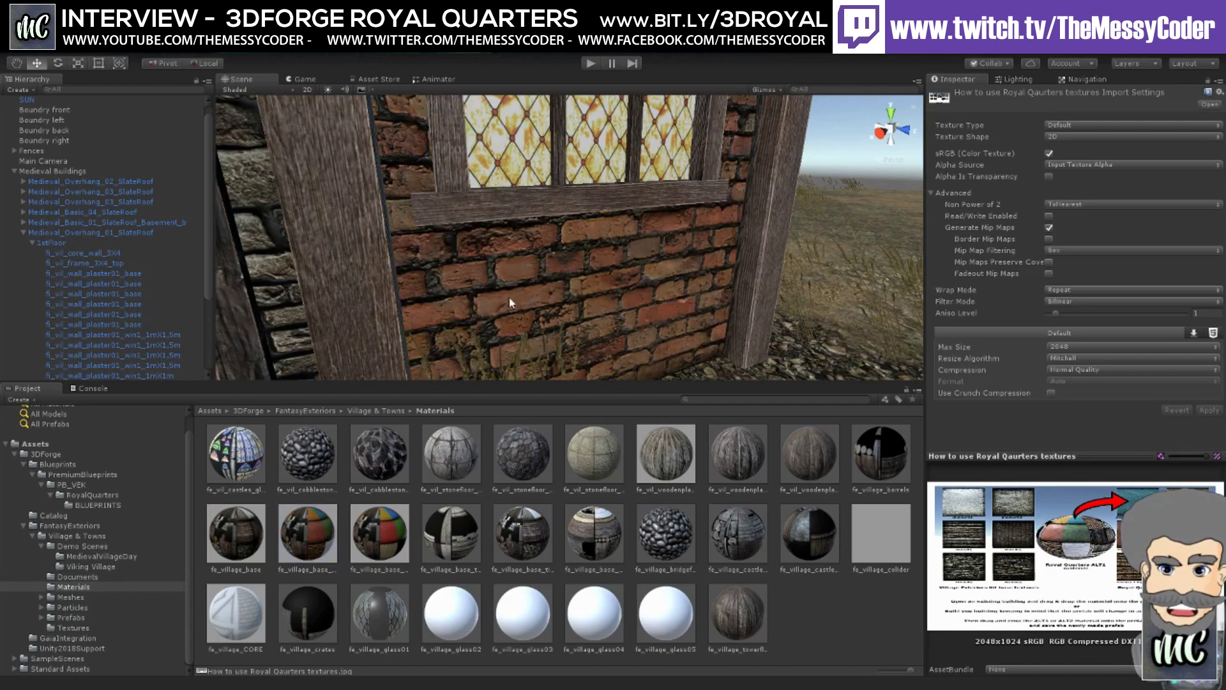
pyautogui.moveTo(508, 297); pyautogui.dragTo(543, 209, button='right')
pyautogui.keyDown('alt'); pyautogui.moveTo(544, 209); pyautogui.dragTo(668, 273); pyautogui.keyUp('alt')
pyautogui.scroll(4, 657, 281)
pyautogui.moveTo(639, 293); pyautogui.dragTo(711, 238, button='right')
pyautogui.keyDown('alt'); pyautogui.moveTo(710, 237); pyautogui.dragTo(364, 313); pyautogui.keyUp('alt')
# - Apply fe_village_base_ALT1 to the remaining ground-floor wall pieces around the front door
pyautogui.moveTo(321, 542); pyautogui.dragTo(465, 264)
pyautogui.moveTo(300, 522); pyautogui.dragTo(500, 234)
pyautogui.moveTo(295, 550); pyautogui.dragTo(493, 242)
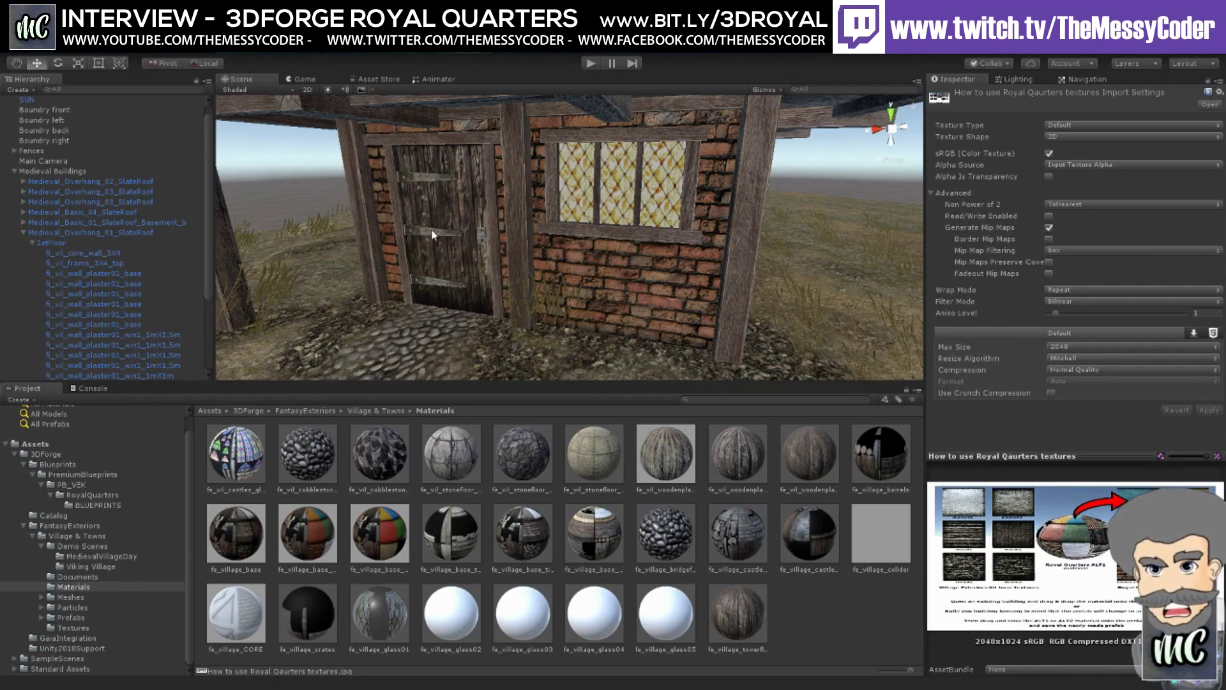
pyautogui.moveTo(417, 232); pyautogui.dragTo(578, 220, button='right')
pyautogui.moveTo(579, 220); pyautogui.dragTo(502, 208, button='middle')
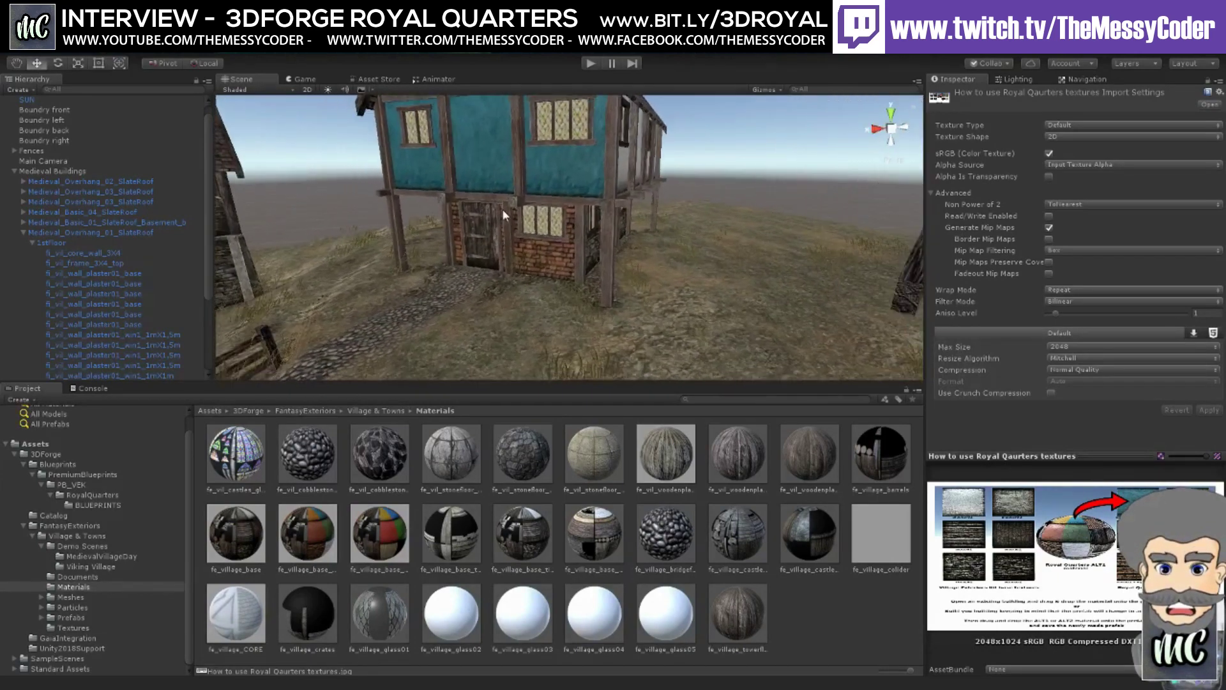
# - Apply fe_village_base_ALT1 to the windowed stone wall section just around the corner on the house's long side
pyautogui.scroll(8, 503, 213)
pyautogui.moveTo(583, 209); pyautogui.dragTo(325, 221, button='middle')
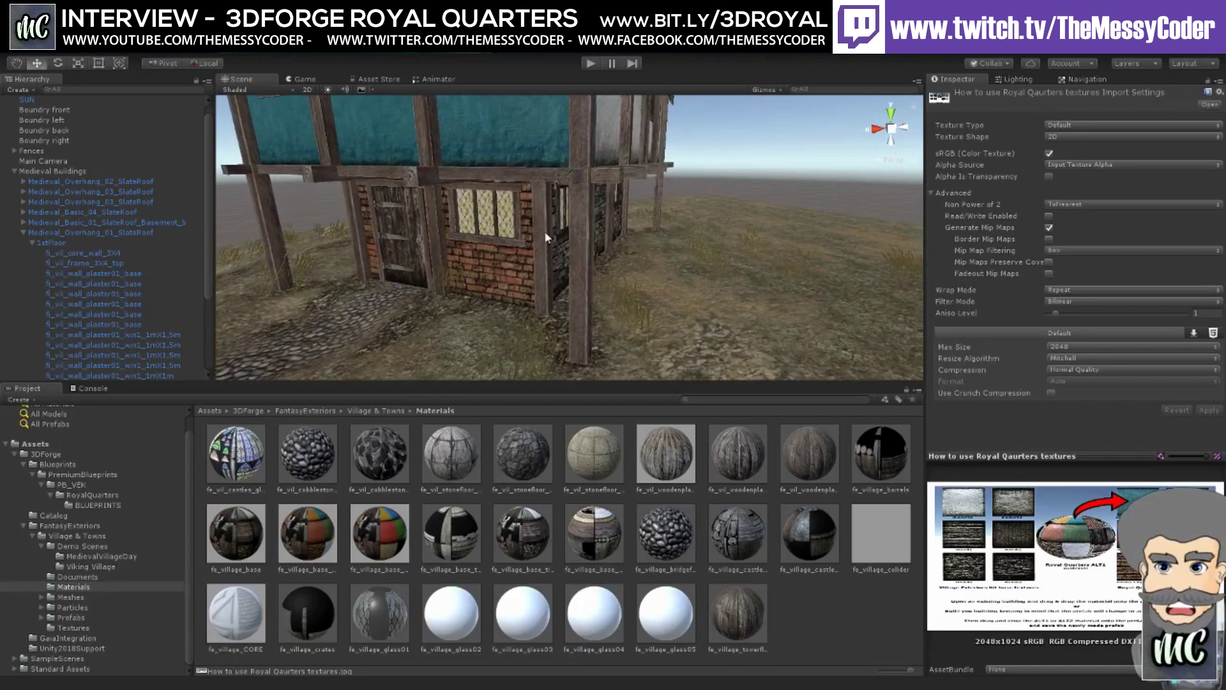
pyautogui.moveTo(544, 231); pyautogui.dragTo(344, 243, button='middle')
pyautogui.moveTo(595, 260); pyautogui.dragTo(483, 257, button='right')
pyautogui.scroll(-3, 483, 258)
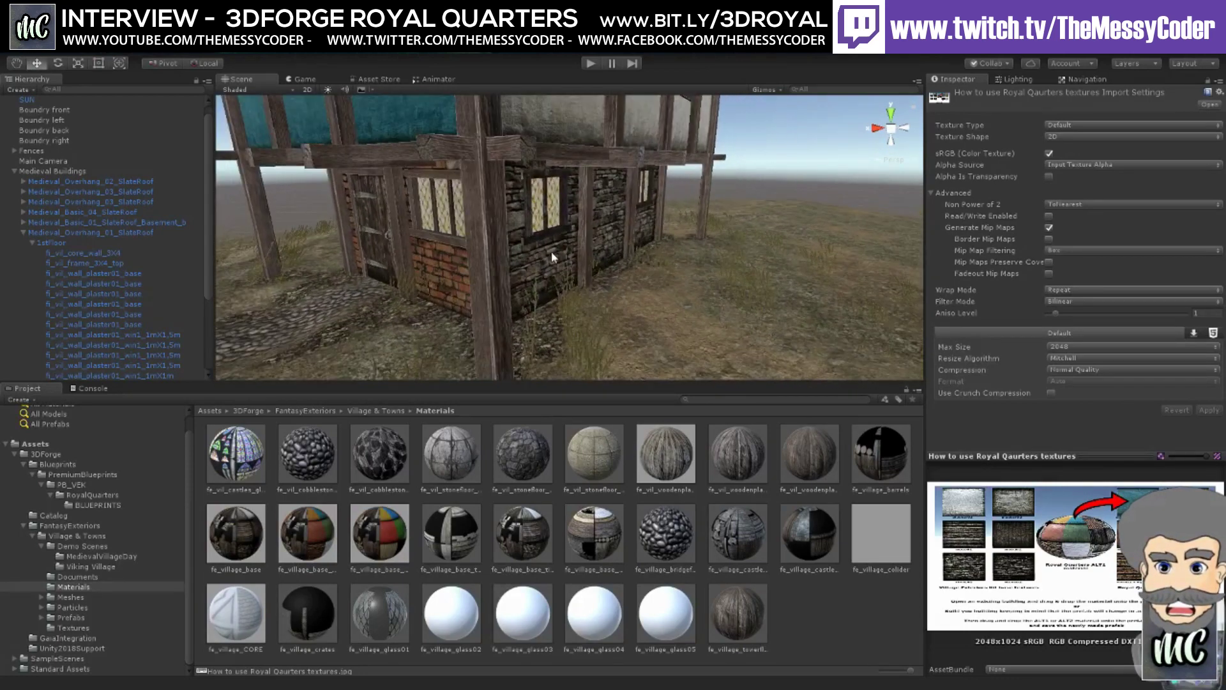
pyautogui.moveTo(553, 257); pyautogui.dragTo(306, 240, button='middle')
pyautogui.moveTo(614, 221)
pyautogui.mouseDown(button='right')
pyautogui.moveTo(583, 202)
pyautogui.moveTo(625, 216)
pyautogui.mouseUp(button='right')
pyautogui.scroll(3, 530, 252)
pyautogui.moveTo(529, 253); pyautogui.dragTo(489, 288, button='right')
pyautogui.moveTo(315, 554); pyautogui.dragTo(509, 313)
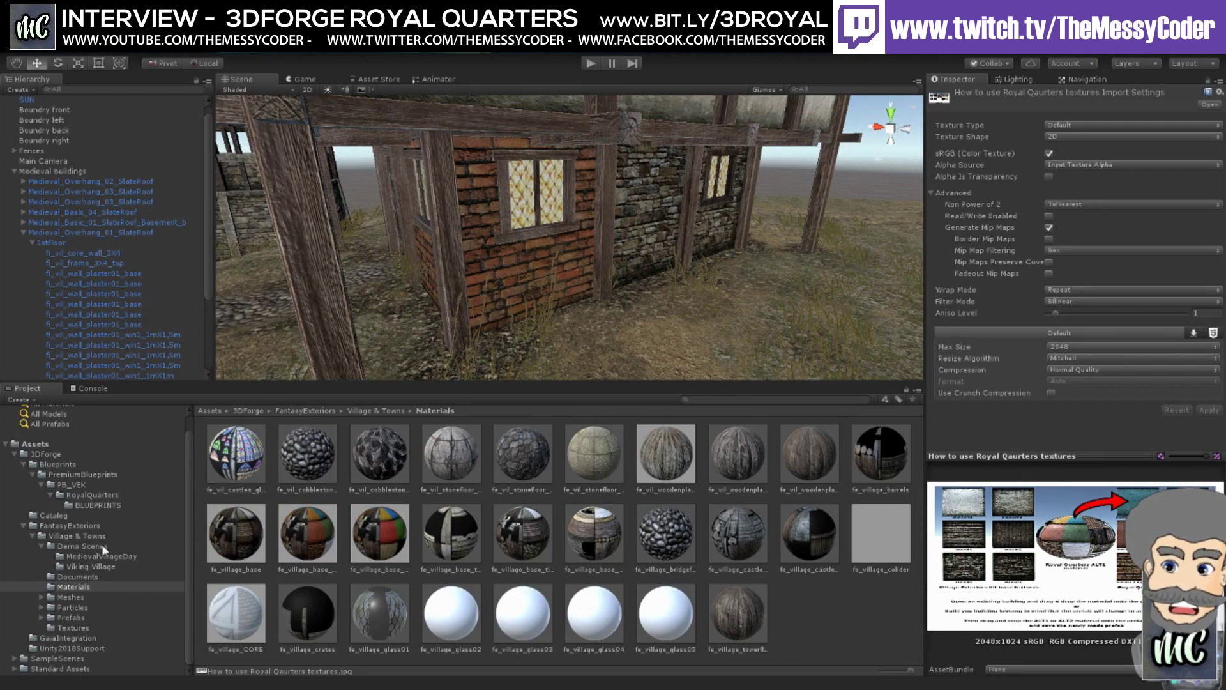
# - Place the RQ_House_18 blueprint from the BLUEPRINTS folder on the open ground beside the recoloured house and frame it
pyautogui.click(97, 505)
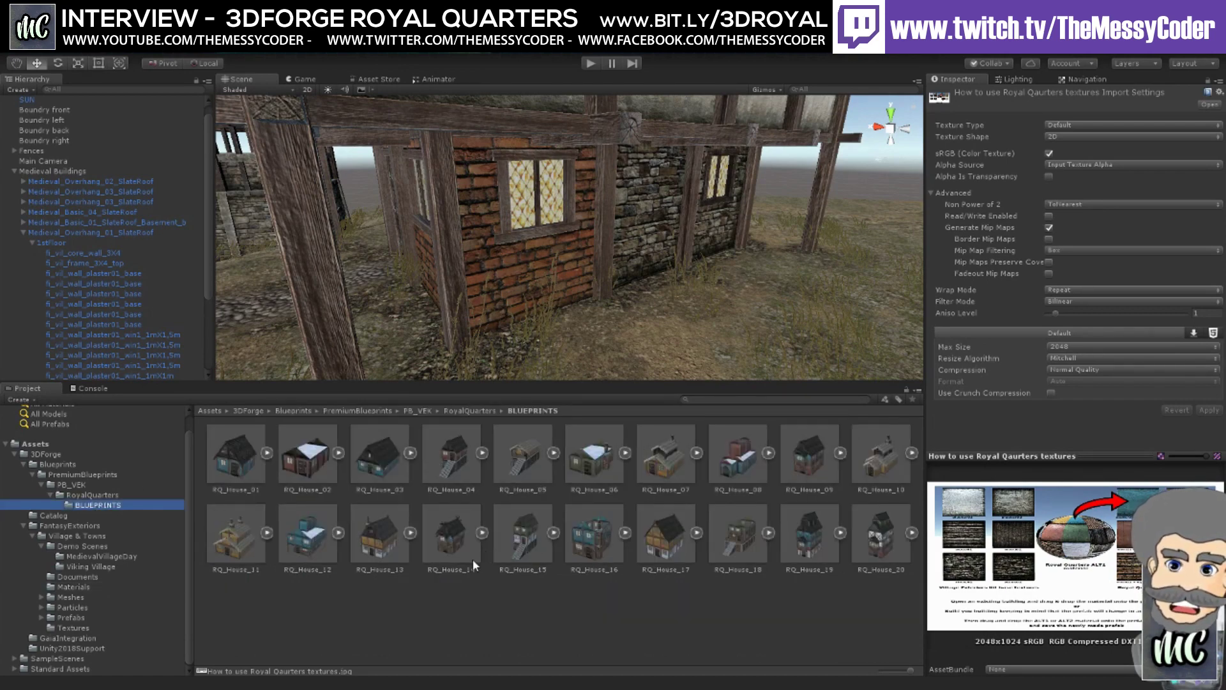
pyautogui.moveTo(507, 314); pyautogui.dragTo(712, 313, button='right')
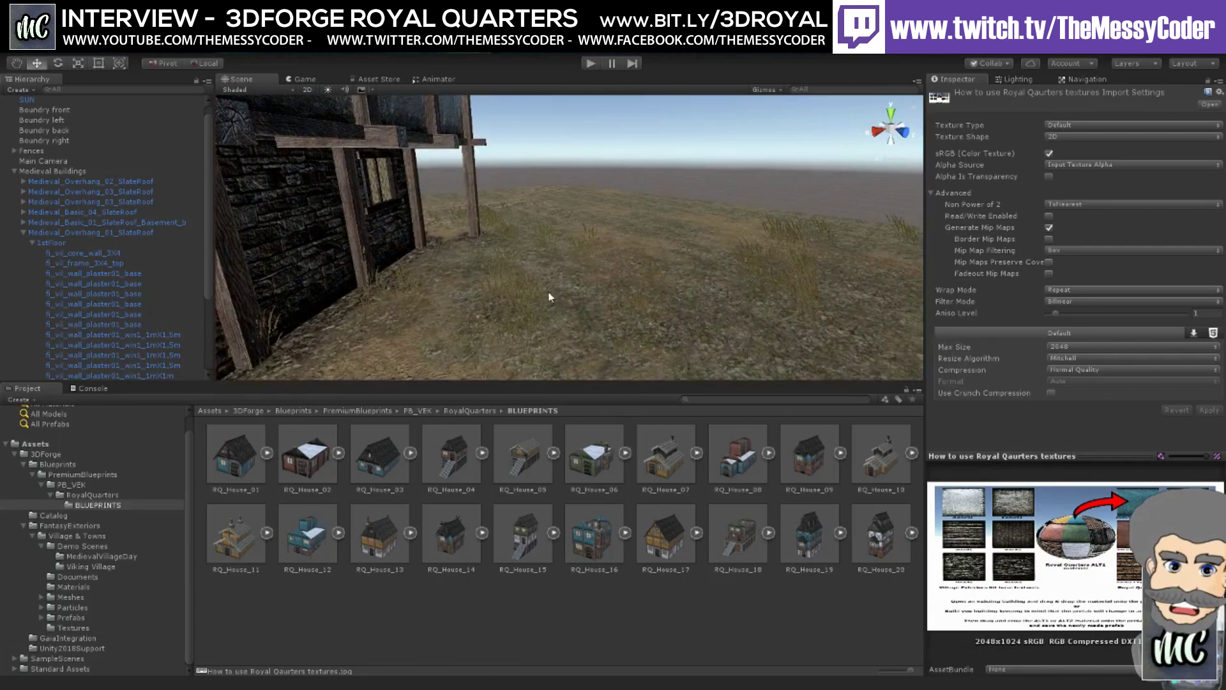
pyautogui.click(739, 548)
pyautogui.moveTo(679, 264); pyautogui.dragTo(764, 241)
pyautogui.press('f')
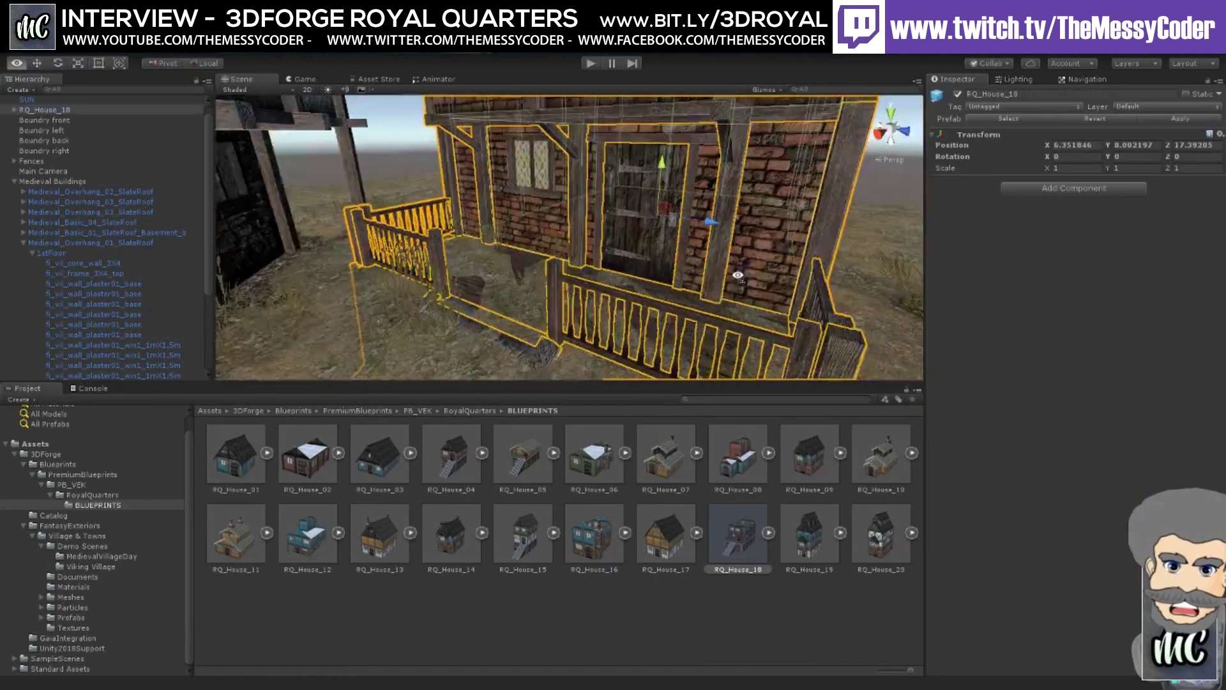
# - Adjust the height of RQ_House_18 to Y 9.3 so its brick base sits on the ground, and deselect it
pyautogui.moveTo(593, 190); pyautogui.dragTo(596, 157)
pyautogui.moveTo(605, 217); pyautogui.dragTo(418, 122, button='middle')
pyautogui.keyDown('alt'); pyautogui.moveTo(606, 249); pyautogui.dragTo(630, 276); pyautogui.keyUp('alt')
pyautogui.scroll(-2, 554, 281)
pyautogui.keyDown('alt'); pyautogui.moveTo(555, 281); pyautogui.dragTo(628, 179); pyautogui.keyUp('alt')
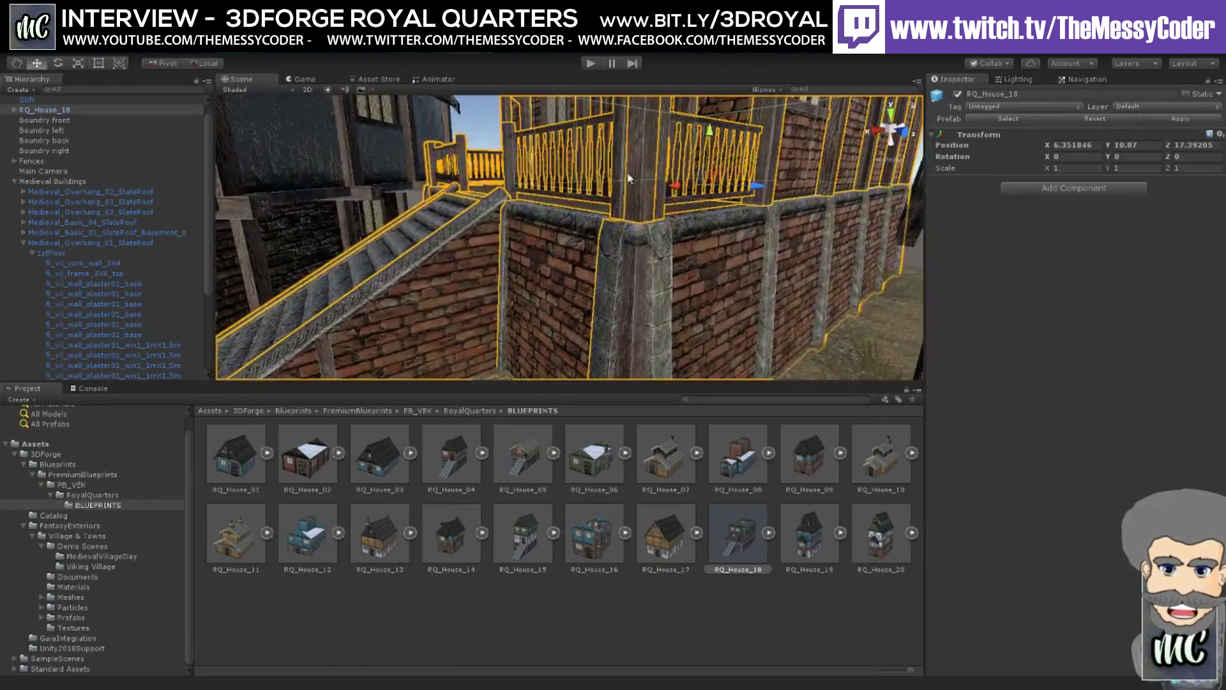
pyautogui.moveTo(720, 133); pyautogui.dragTo(548, 252)
pyautogui.keyDown('alt'); pyautogui.moveTo(553, 307); pyautogui.dragTo(613, 294); pyautogui.keyUp('alt')
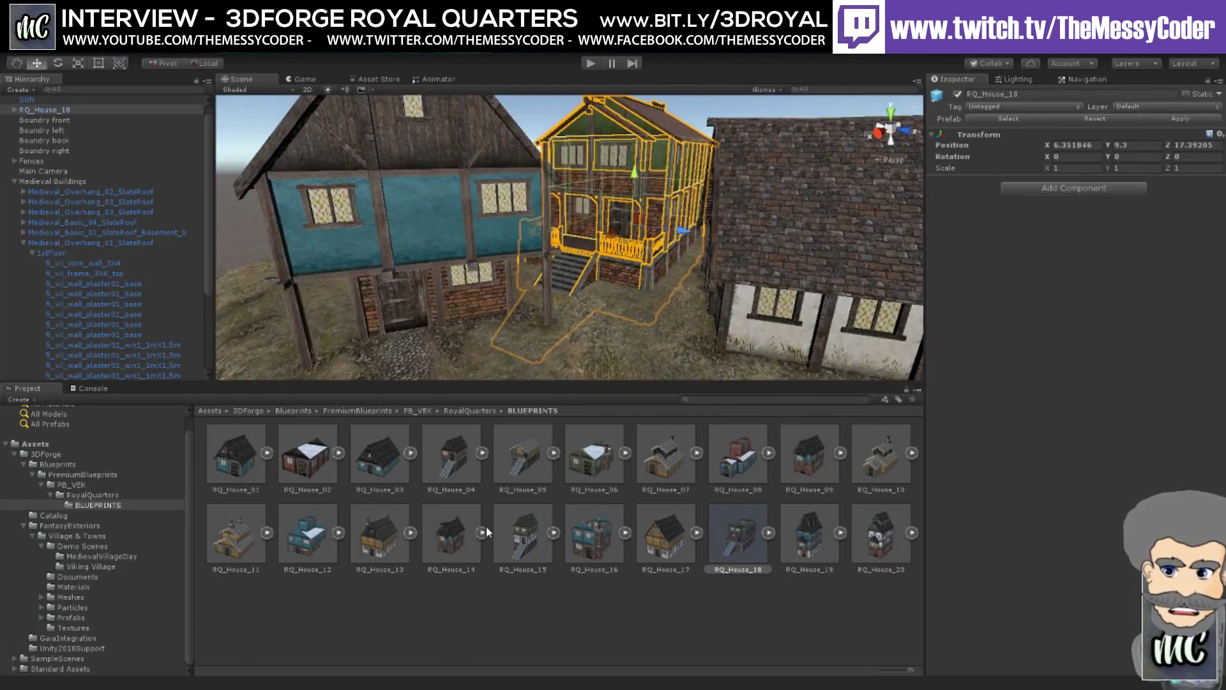
pyautogui.click(410, 598)
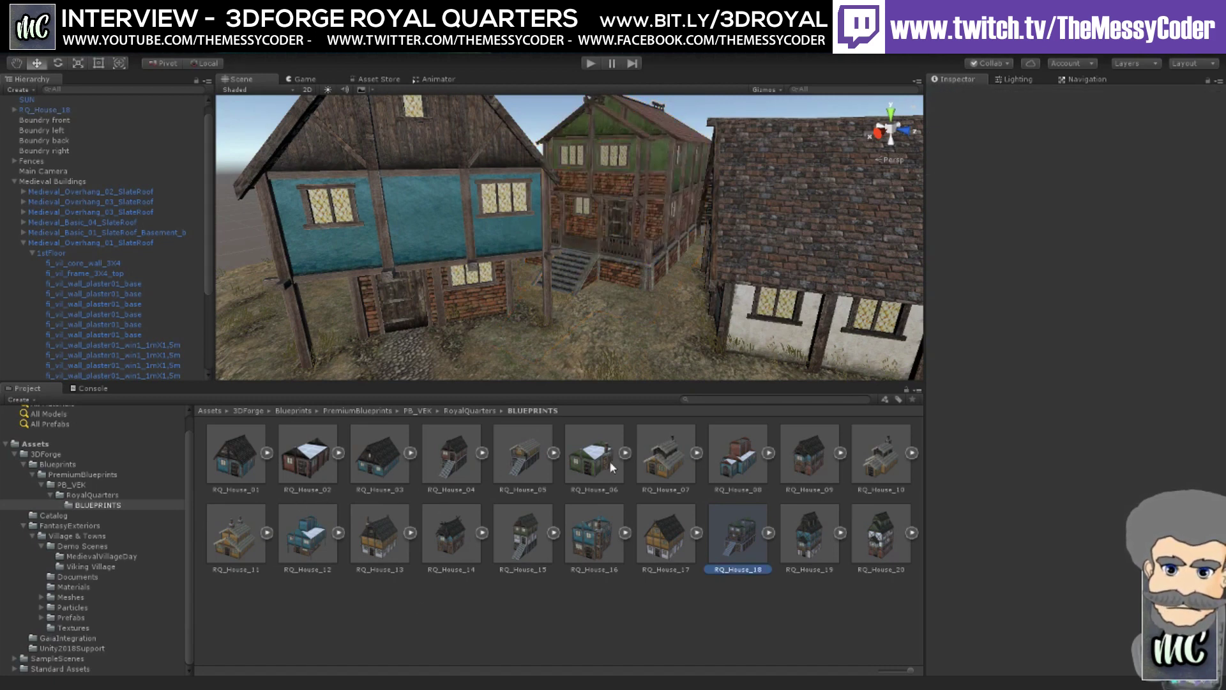
# - Place the RQ_House_06 blueprint on the empty plot between the two gabled houses and set its height to Y 5.85
pyautogui.moveTo(503, 241); pyautogui.dragTo(669, 298, button='right')
pyautogui.moveTo(580, 296); pyautogui.dragTo(543, 280, button='right')
pyautogui.scroll(3, 542, 281)
pyautogui.moveTo(542, 281); pyautogui.dragTo(584, 325, button='middle')
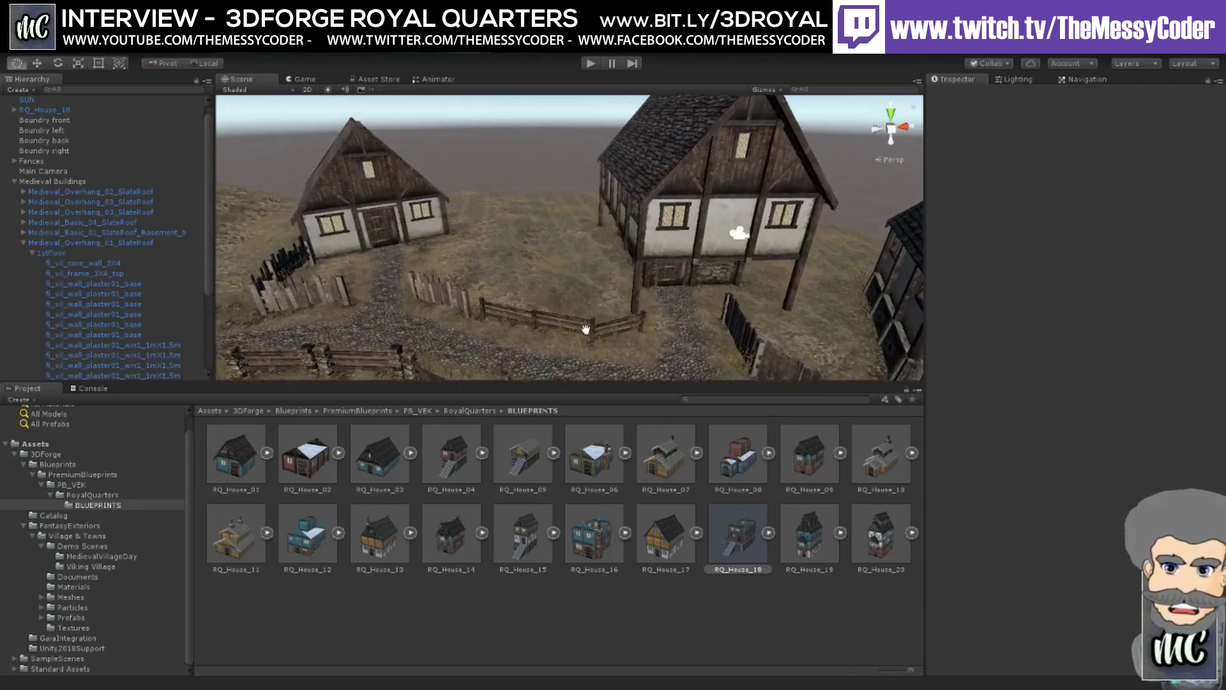
pyautogui.scroll(3, 570, 316)
pyautogui.scroll(-3, 553, 317)
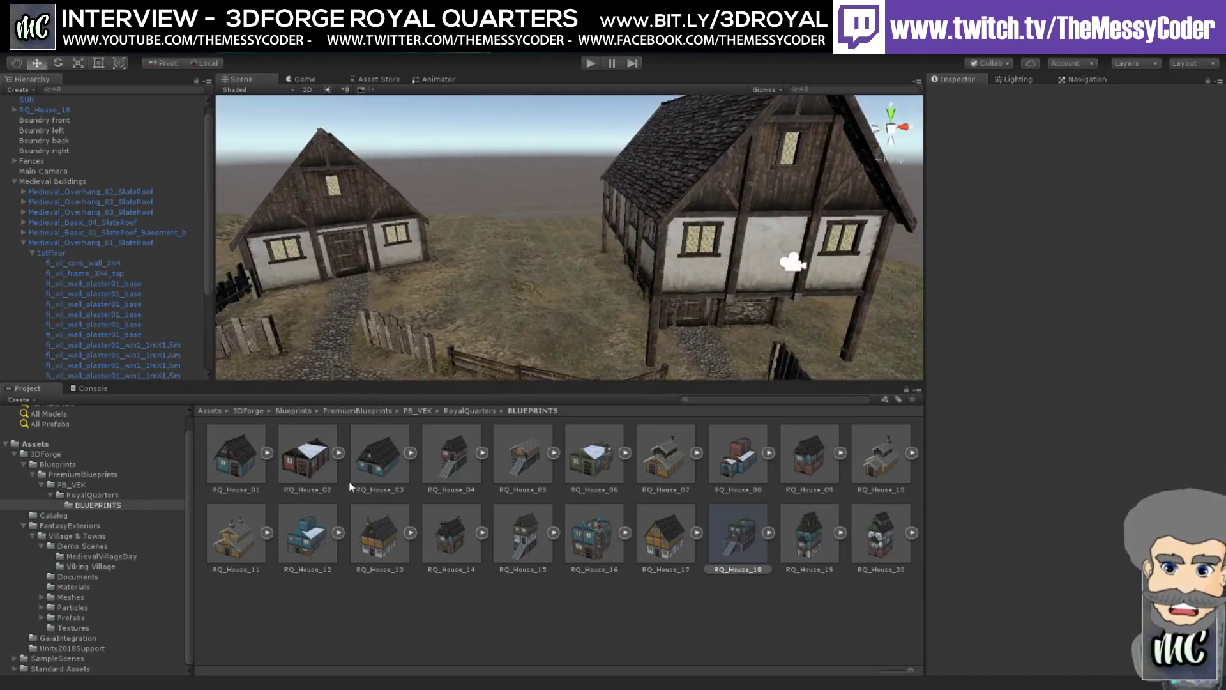
pyautogui.click(103, 506)
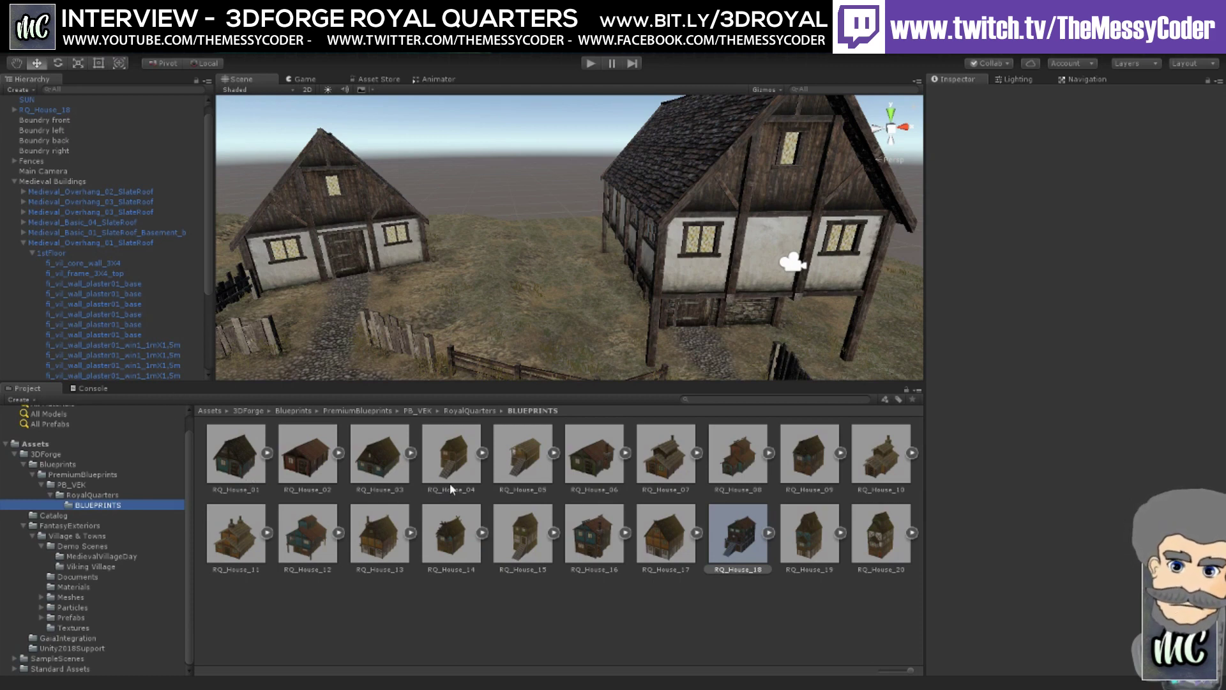
pyautogui.moveTo(595, 454); pyautogui.dragTo(528, 286)
pyautogui.moveTo(526, 243); pyautogui.dragTo(521, 235)
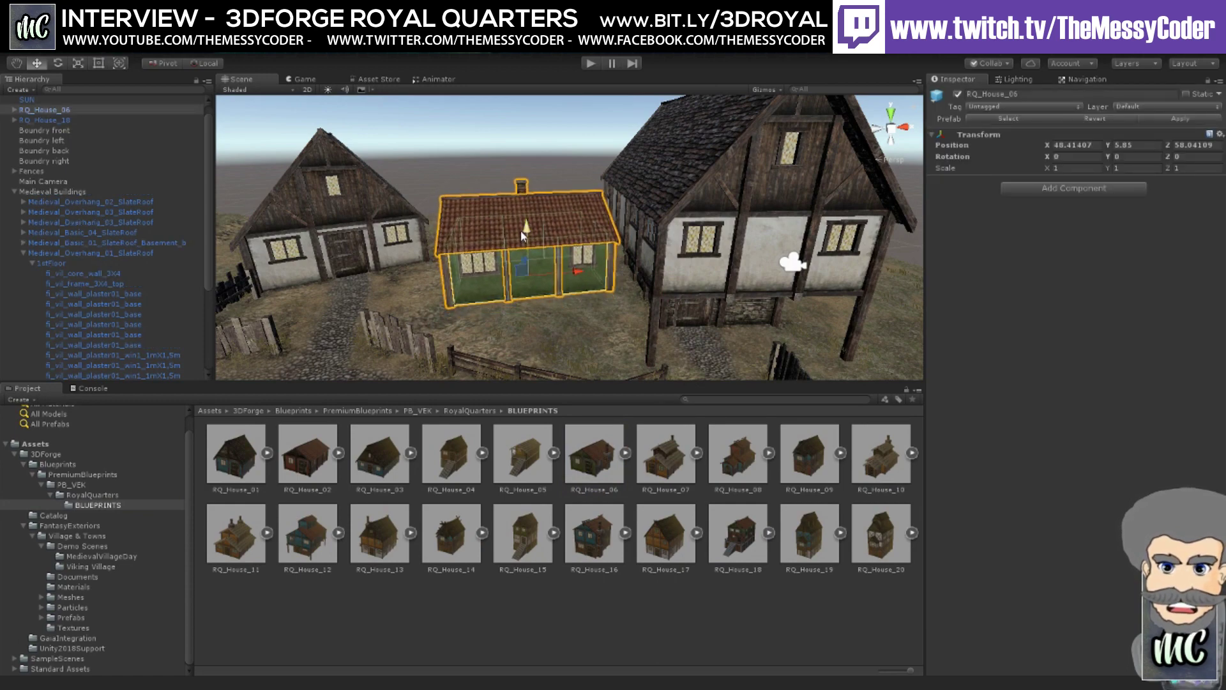
pyautogui.moveTo(522, 235); pyautogui.dragTo(578, 249, button='right')
pyautogui.keyDown('alt'); pyautogui.moveTo(421, 262); pyautogui.dragTo(477, 288); pyautogui.keyUp('alt')
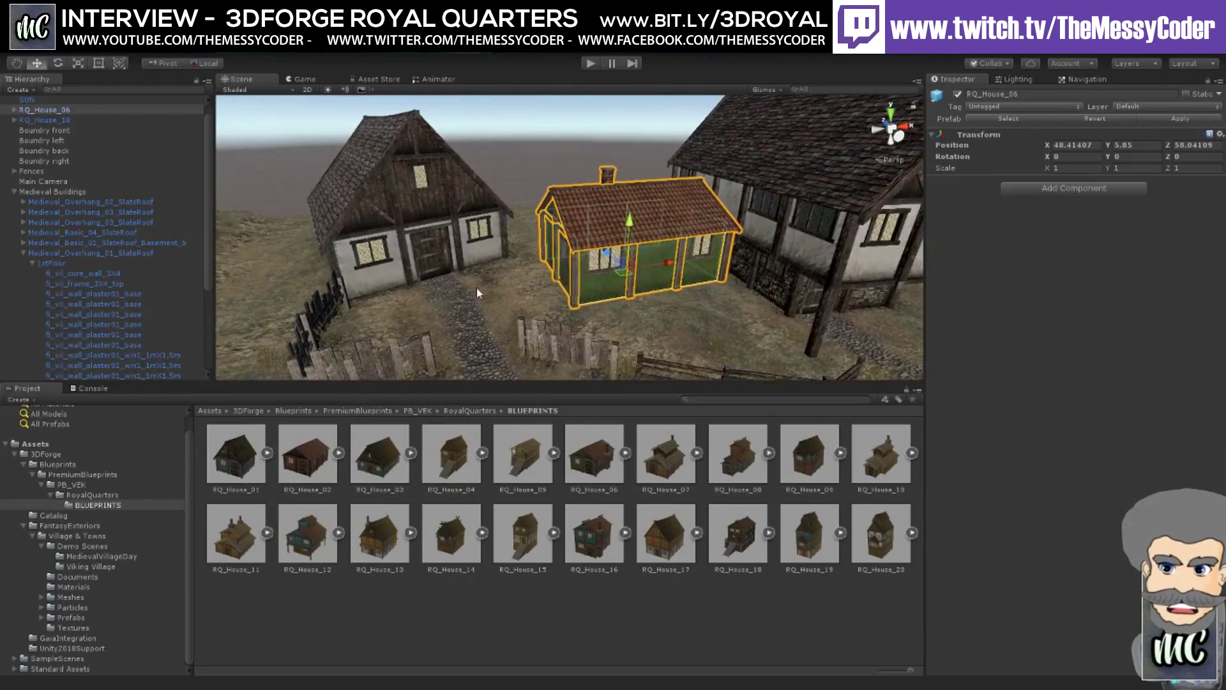
# - Duplicate the Terrain object and turn off the Static flag on the copy
pyautogui.scroll(-5, 490, 328)
pyautogui.moveTo(553, 293); pyautogui.dragTo(373, 324, button='middle')
pyautogui.click(494, 306)
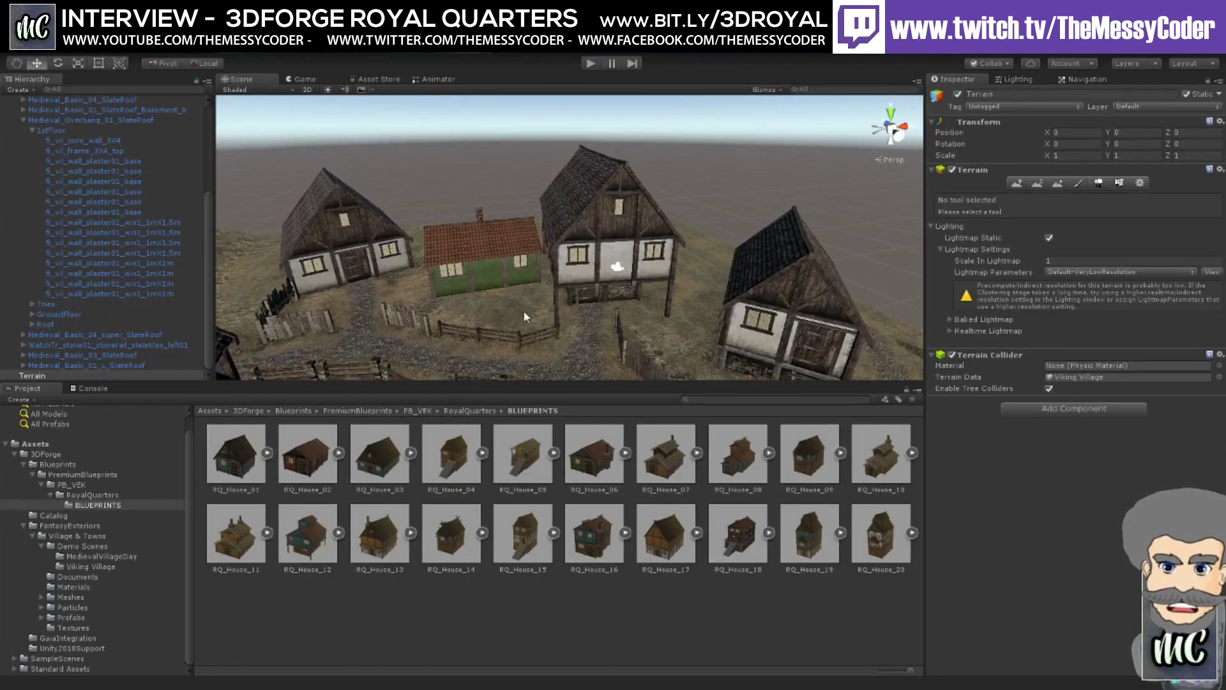
pyautogui.keyDown('alt'); pyautogui.moveTo(523, 311); pyautogui.dragTo(375, 341); pyautogui.keyUp('alt')
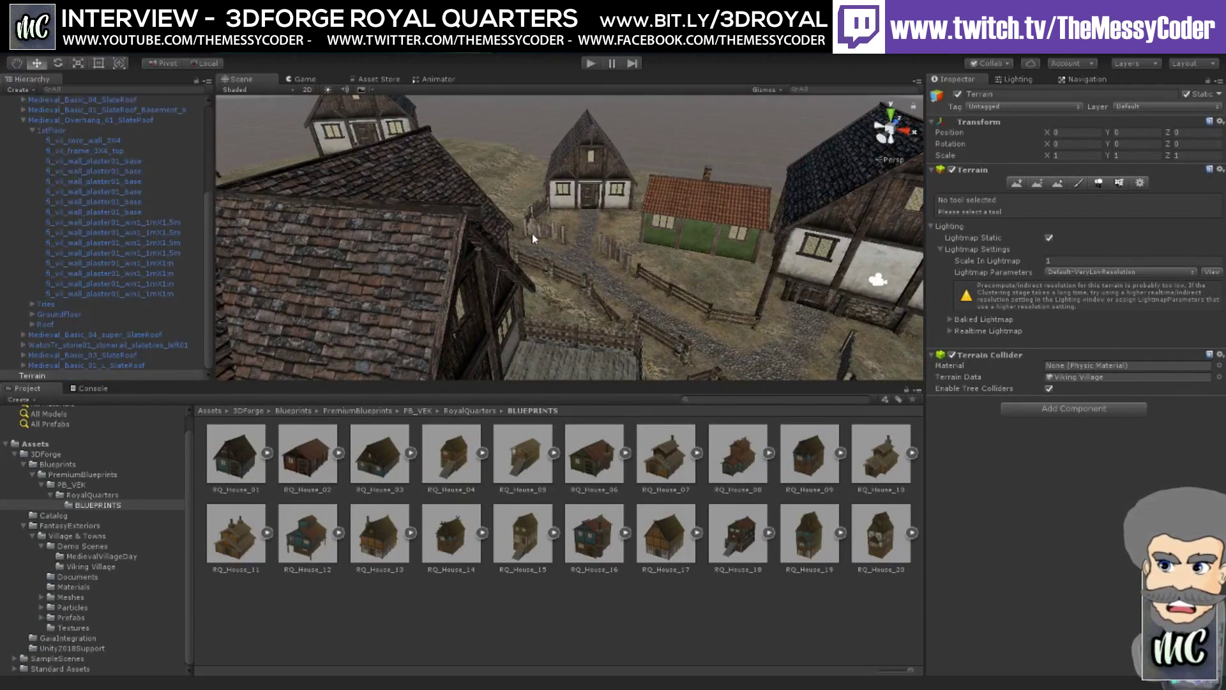
pyautogui.click(48, 377)
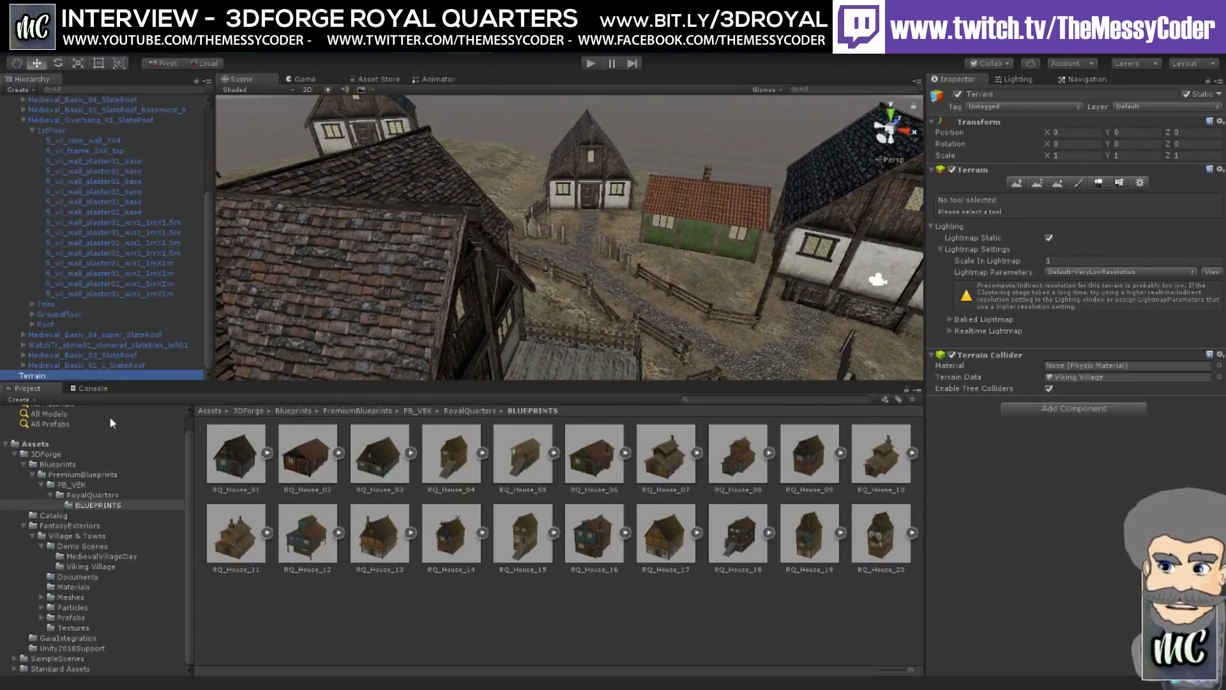
pyautogui.hotkey('ctrl', 'd')
pyautogui.scroll(-4, 638, 217)
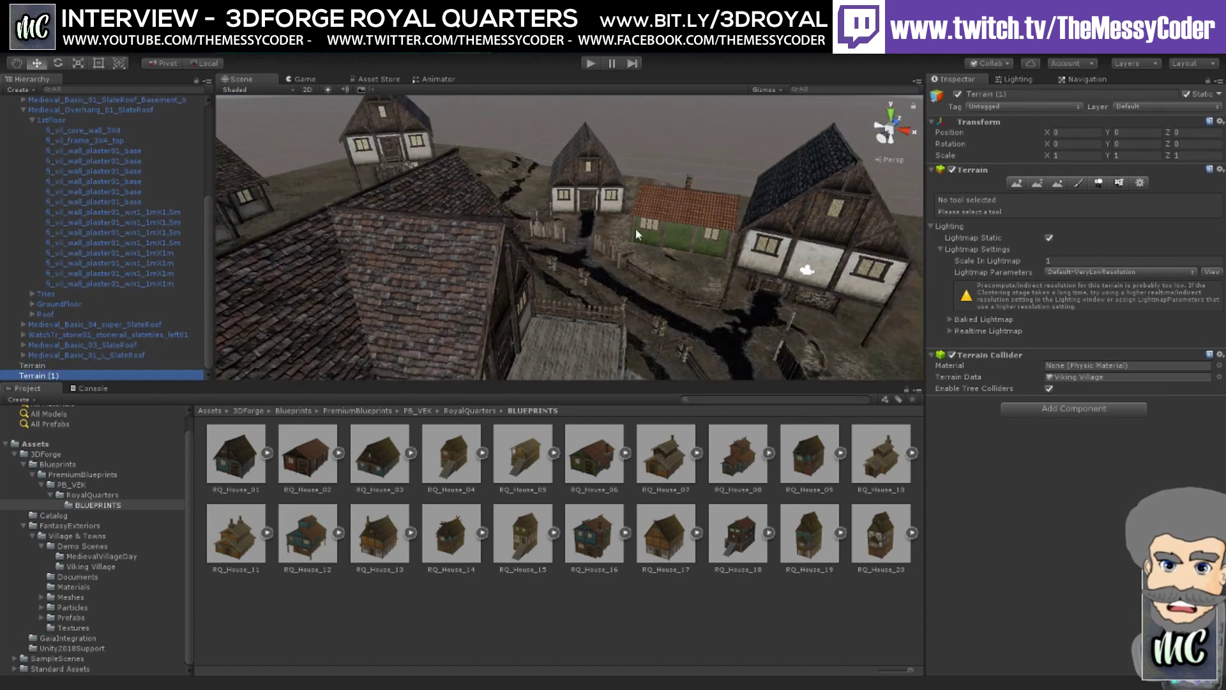
pyautogui.moveTo(603, 243); pyautogui.dragTo(617, 292, button='right')
pyautogui.scroll(-3, 607, 297)
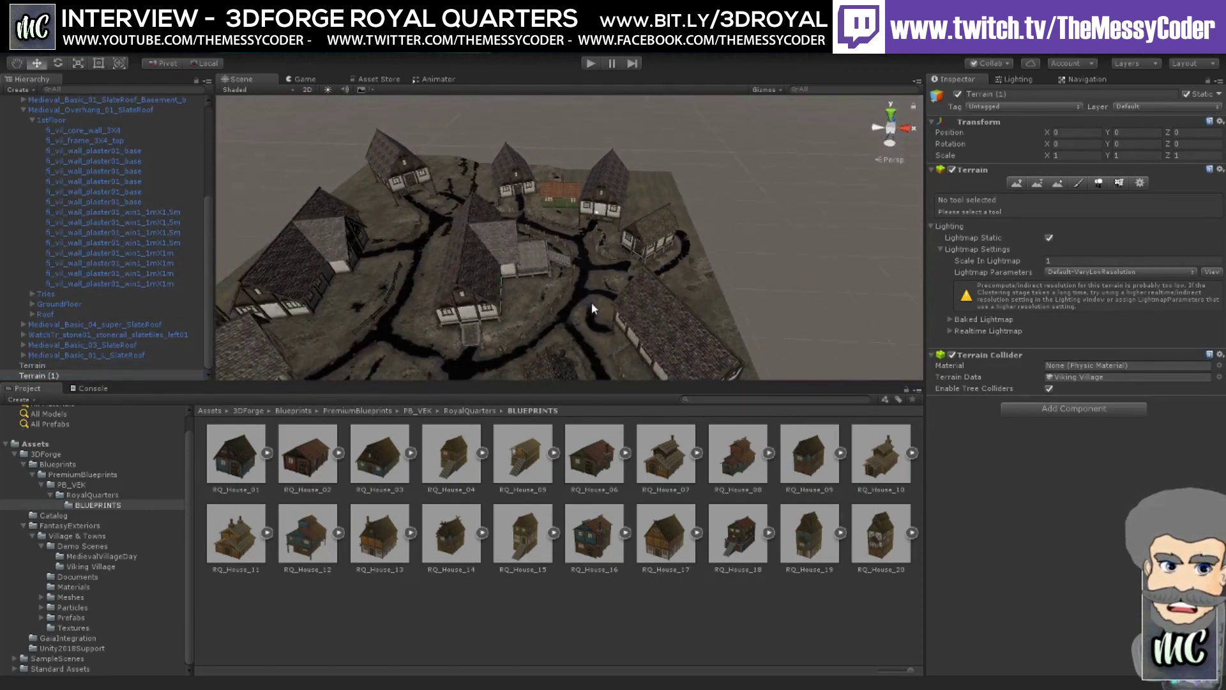
pyautogui.moveTo(592, 301); pyautogui.dragTo(553, 208, button='middle')
pyautogui.click(1188, 95)
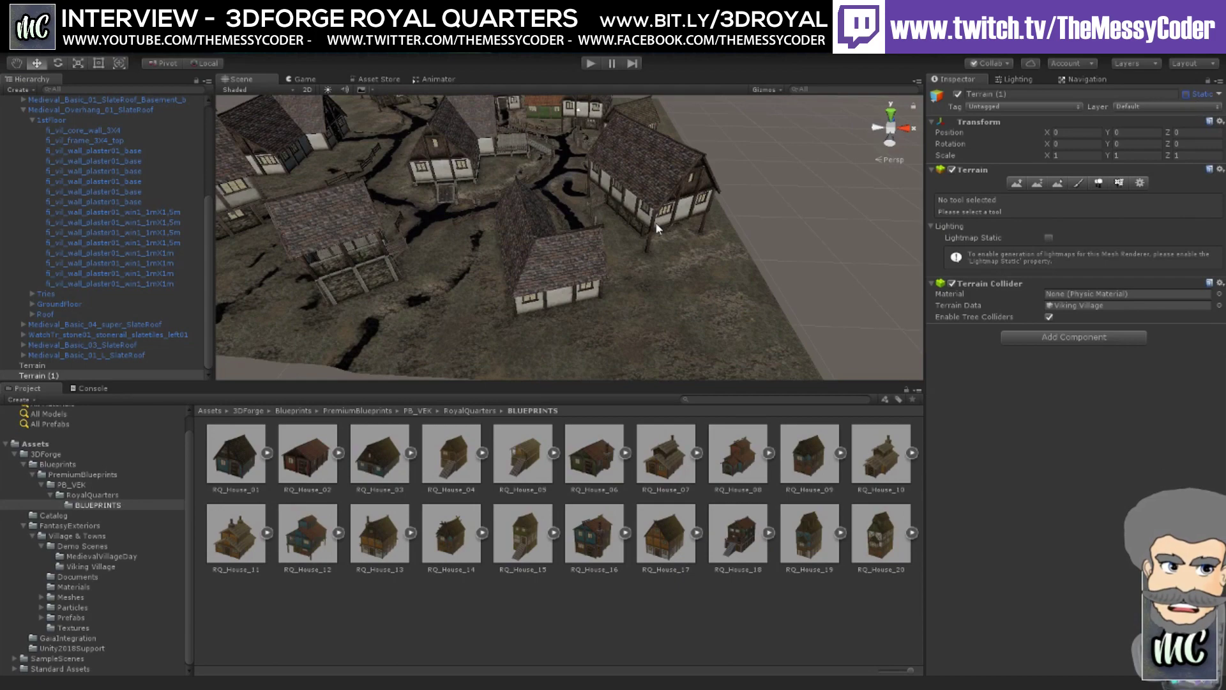
# - Move the duplicate terrain alongside the village terrain's outer edge, to X 74.72 and Y -1.7
pyautogui.scroll(-2, 658, 228)
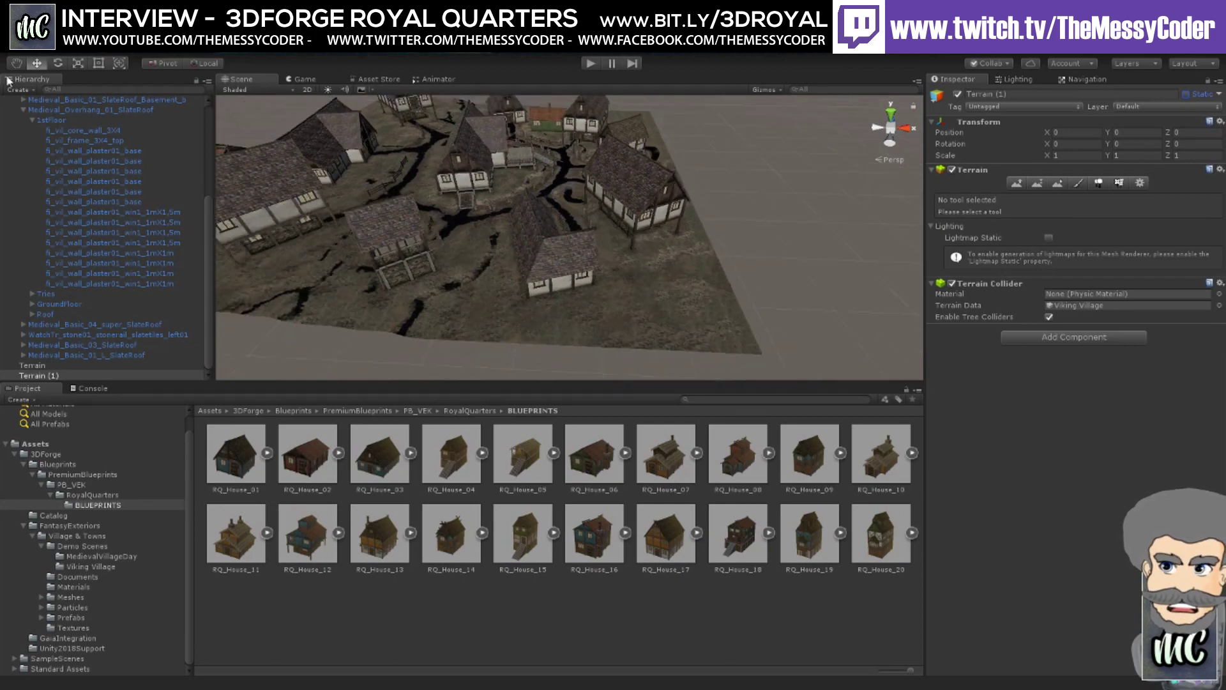
pyautogui.moveTo(716, 251); pyautogui.dragTo(768, 246, button='right')
pyautogui.moveTo(769, 246); pyautogui.dragTo(782, 193, button='middle')
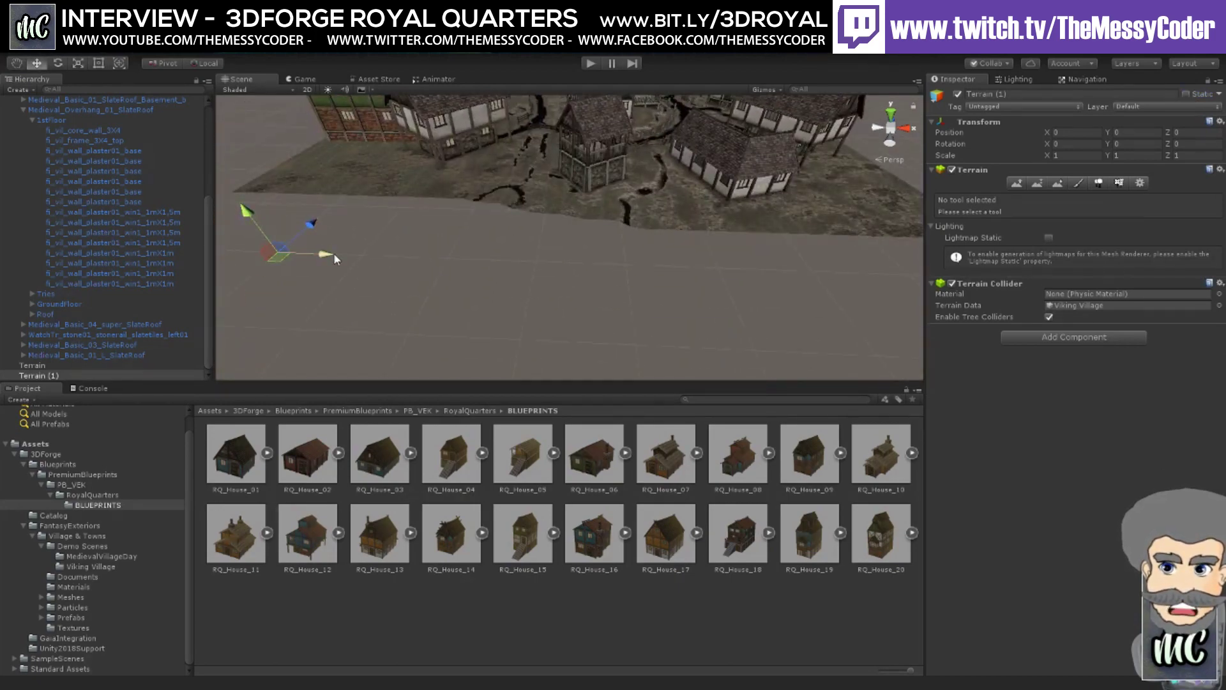
pyautogui.moveTo(333, 256); pyautogui.dragTo(868, 250)
pyautogui.moveTo(869, 251); pyautogui.dragTo(505, 329, button='right')
pyautogui.click(504, 329)
pyautogui.click(510, 204)
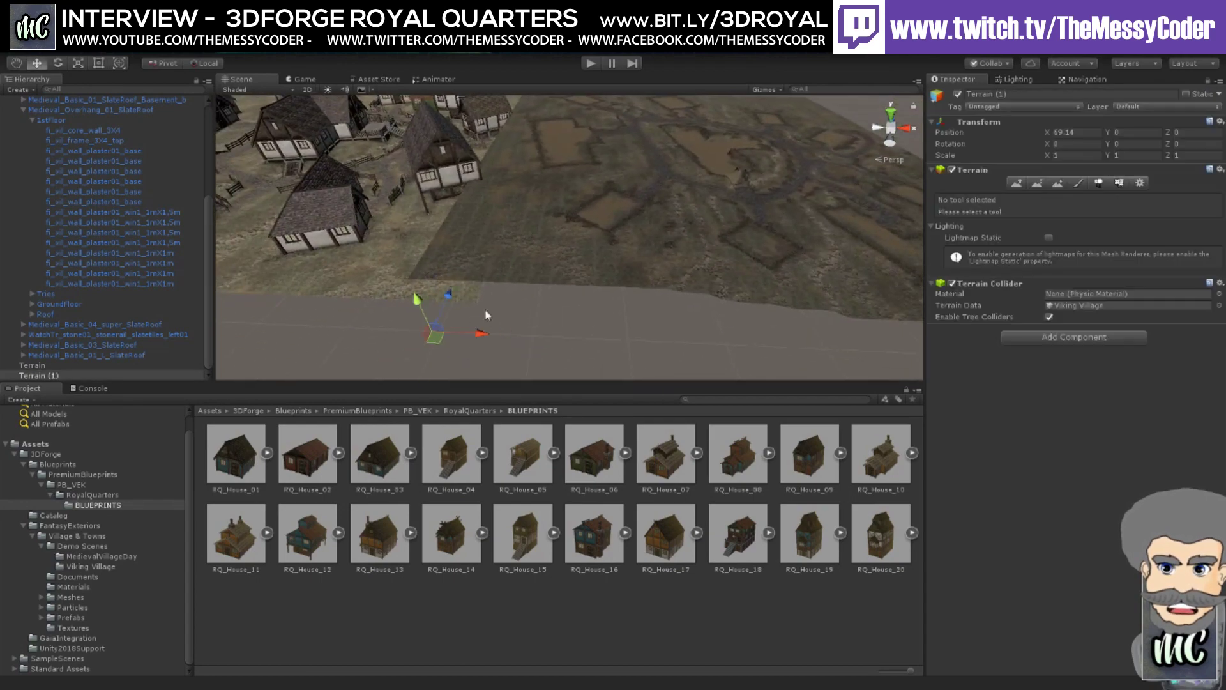
pyautogui.moveTo(485, 308); pyautogui.dragTo(536, 338)
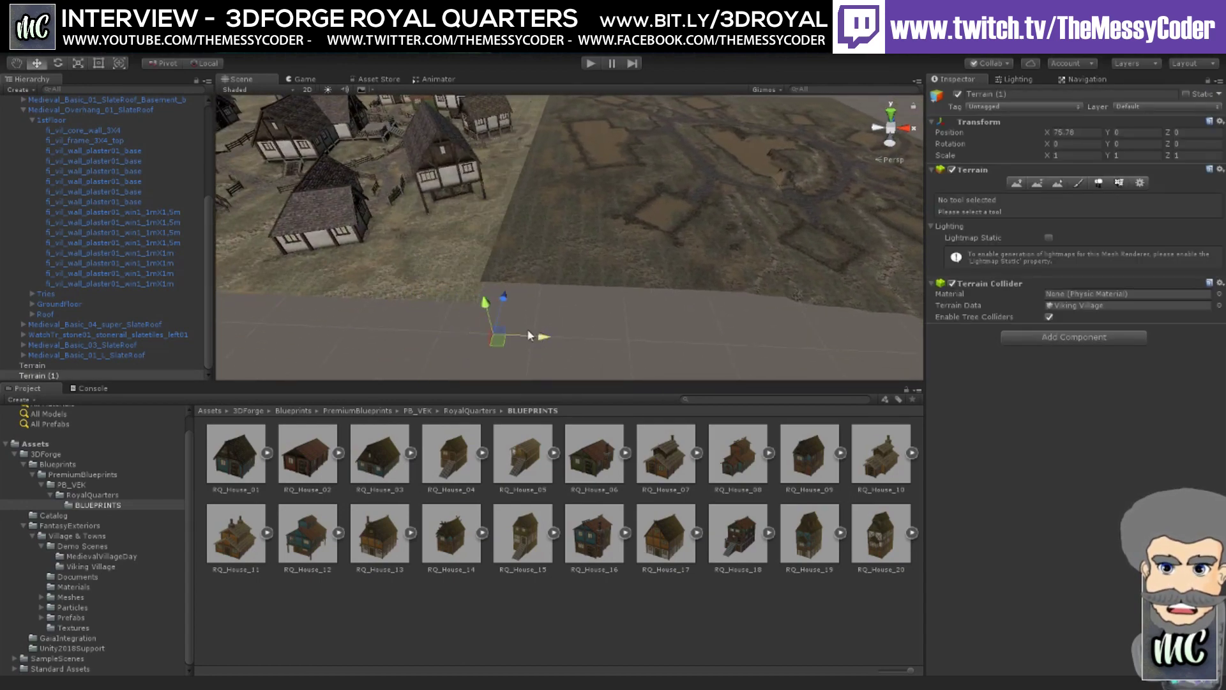
pyautogui.moveTo(485, 302)
pyautogui.mouseDown()
pyautogui.moveTo(489, 326)
pyautogui.moveTo(484, 309)
pyautogui.mouseUp()
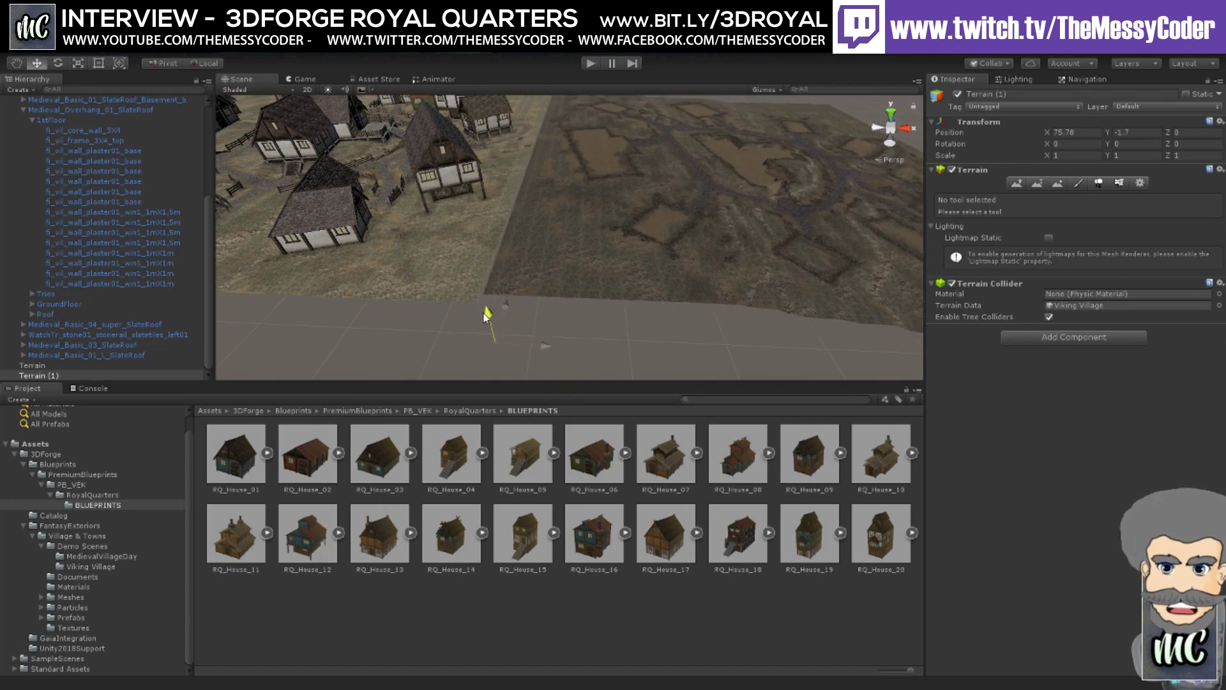
pyautogui.moveTo(541, 345); pyautogui.dragTo(528, 347)
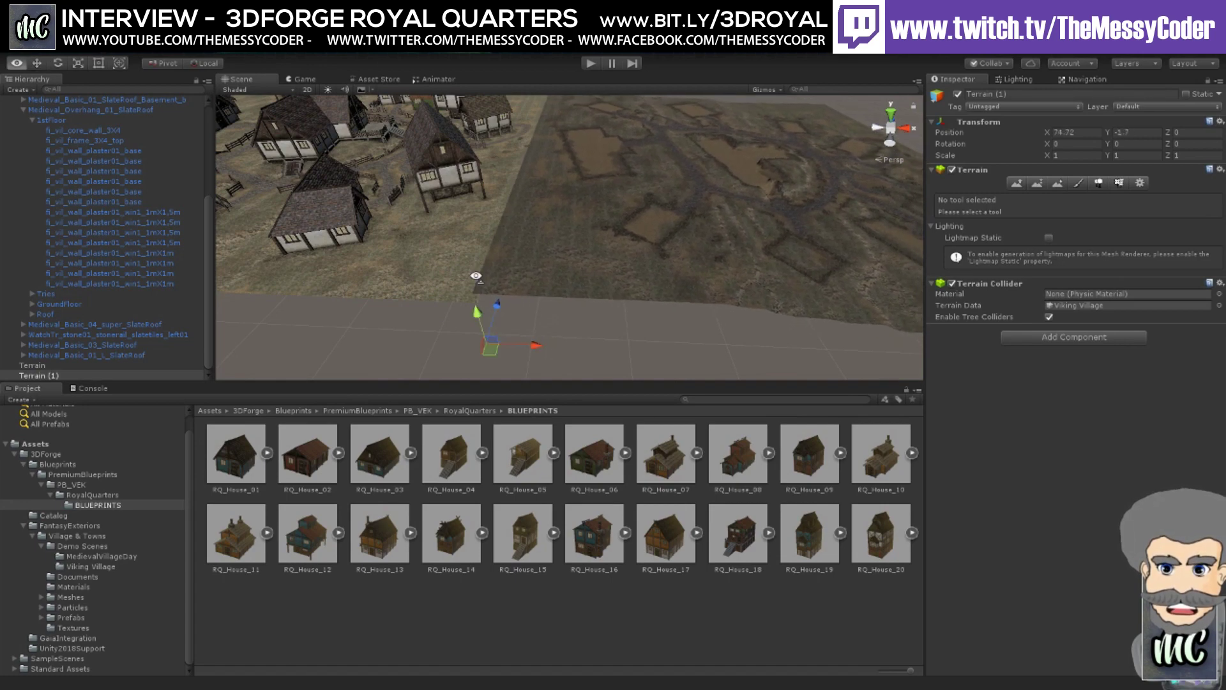
# - Examine the seam between the two terrains and the village houses standing closest to it
pyautogui.moveTo(476, 276); pyautogui.dragTo(473, 274, button='right')
pyautogui.moveTo(473, 274); pyautogui.dragTo(542, 179, button='middle')
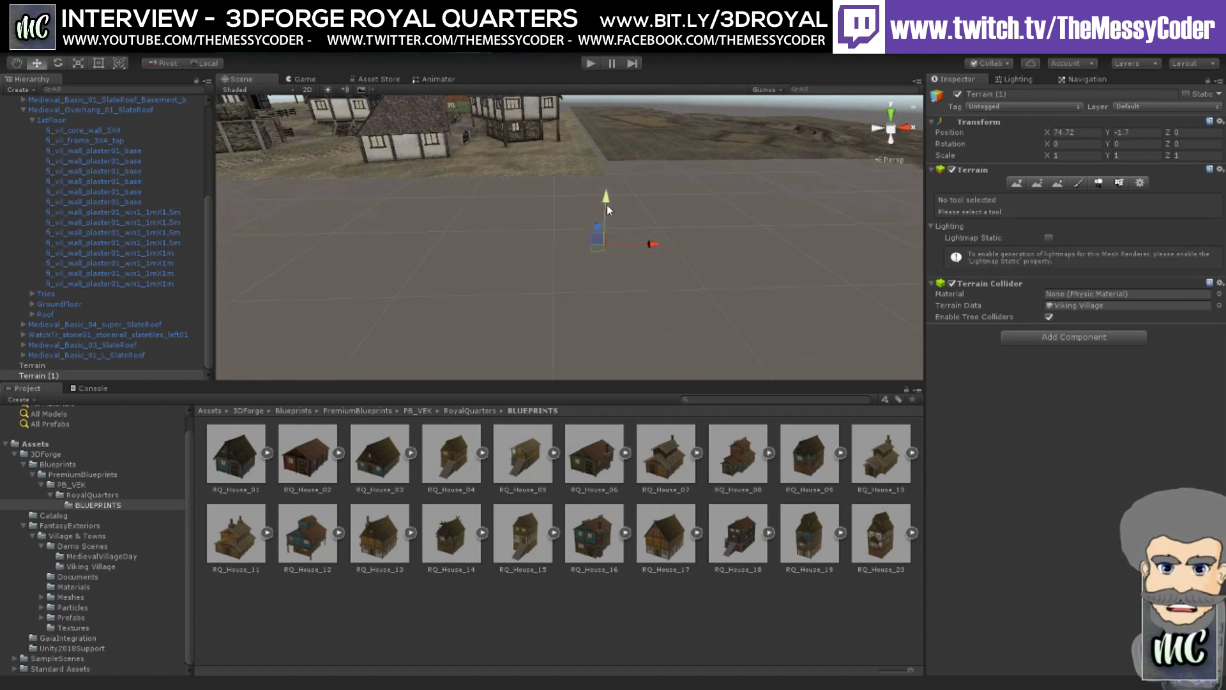
pyautogui.moveTo(607, 203); pyautogui.dragTo(535, 233, button='middle')
pyautogui.moveTo(535, 233)
pyautogui.mouseDown()
pyautogui.moveTo(531, 257)
pyautogui.moveTo(531, 243)
pyautogui.mouseUp()
pyautogui.moveTo(526, 186); pyautogui.dragTo(470, 266, button='middle')
pyautogui.moveTo(436, 210); pyautogui.dragTo(441, 217, button='right')
pyautogui.keyDown('alt'); pyautogui.moveTo(441, 217); pyautogui.dragTo(507, 248); pyautogui.keyUp('alt')
pyautogui.click(573, 234)
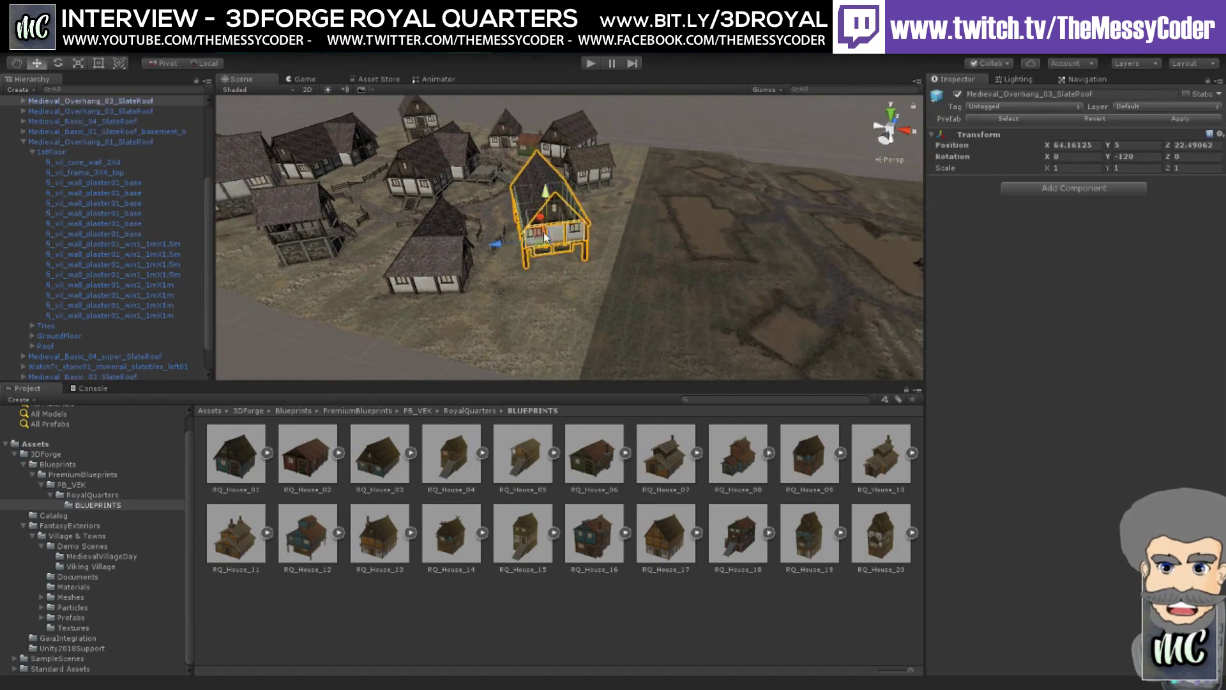
pyautogui.keyDown('shift'); pyautogui.click(464, 233); pyautogui.keyUp('shift')
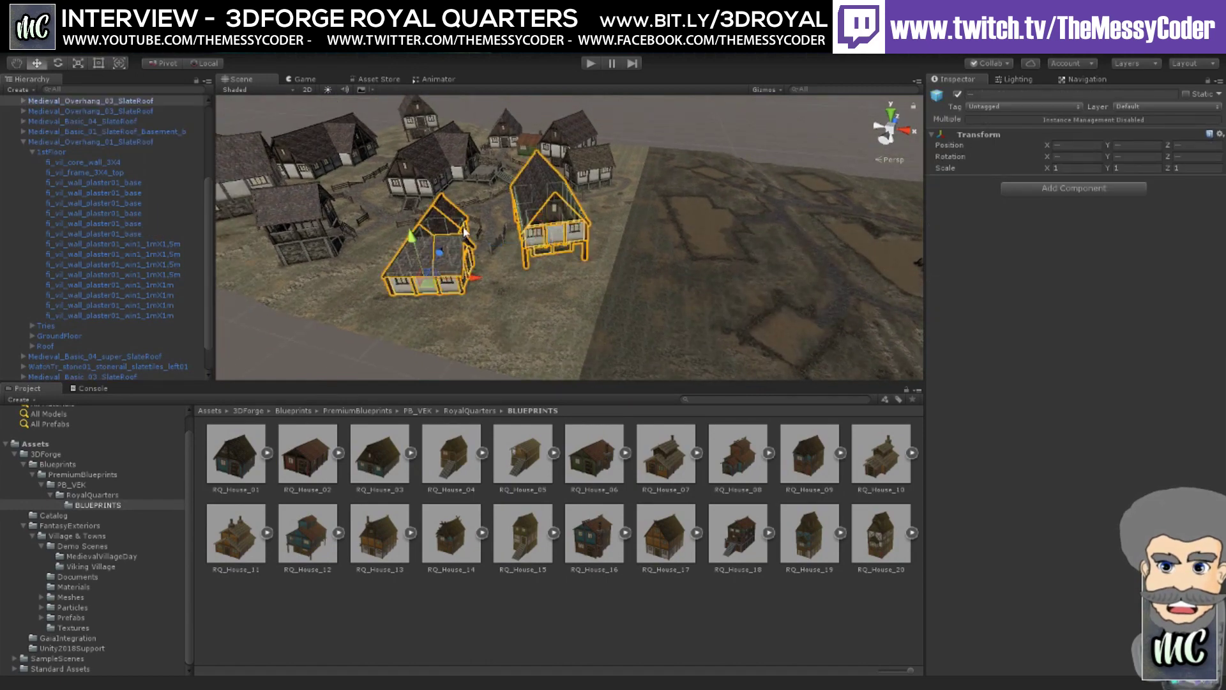
pyautogui.click(584, 294)
pyautogui.keyDown('alt'); pyautogui.moveTo(519, 293); pyautogui.dragTo(663, 289); pyautogui.keyUp('alt')
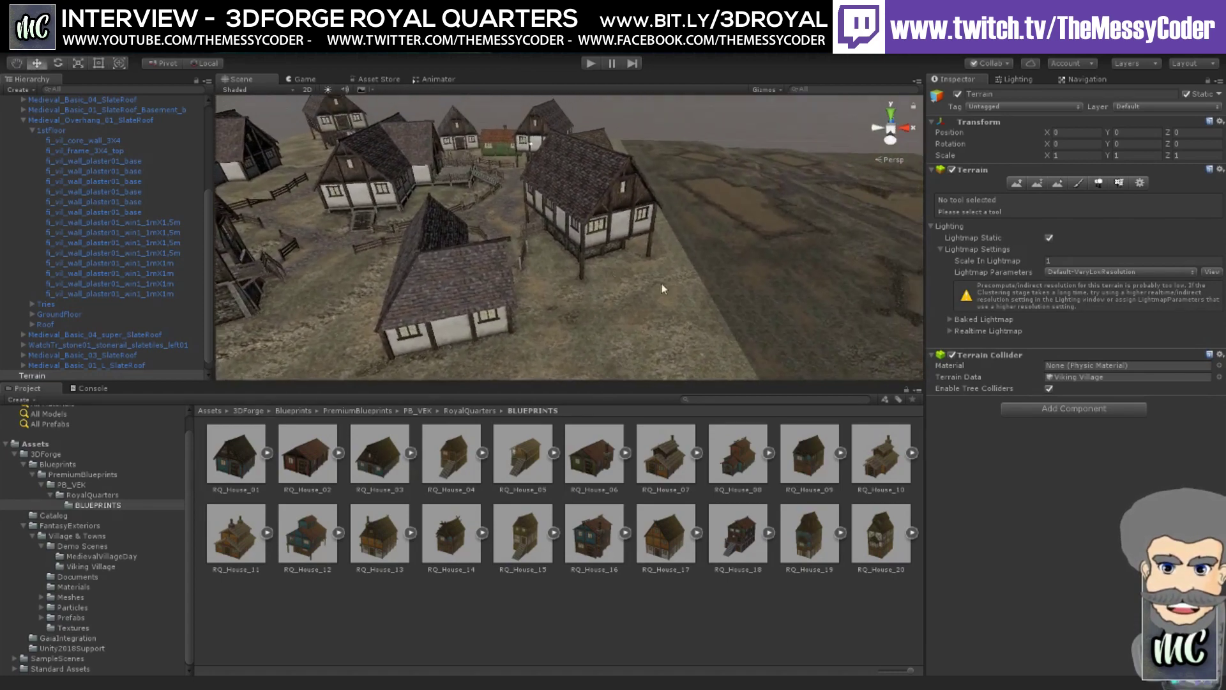
# - Nudge the duplicate terrain against the village terrain's outer edge, to X 74.902 and Z about -0.19
pyautogui.click(725, 283)
pyautogui.moveTo(634, 284); pyautogui.dragTo(671, 286, button='right')
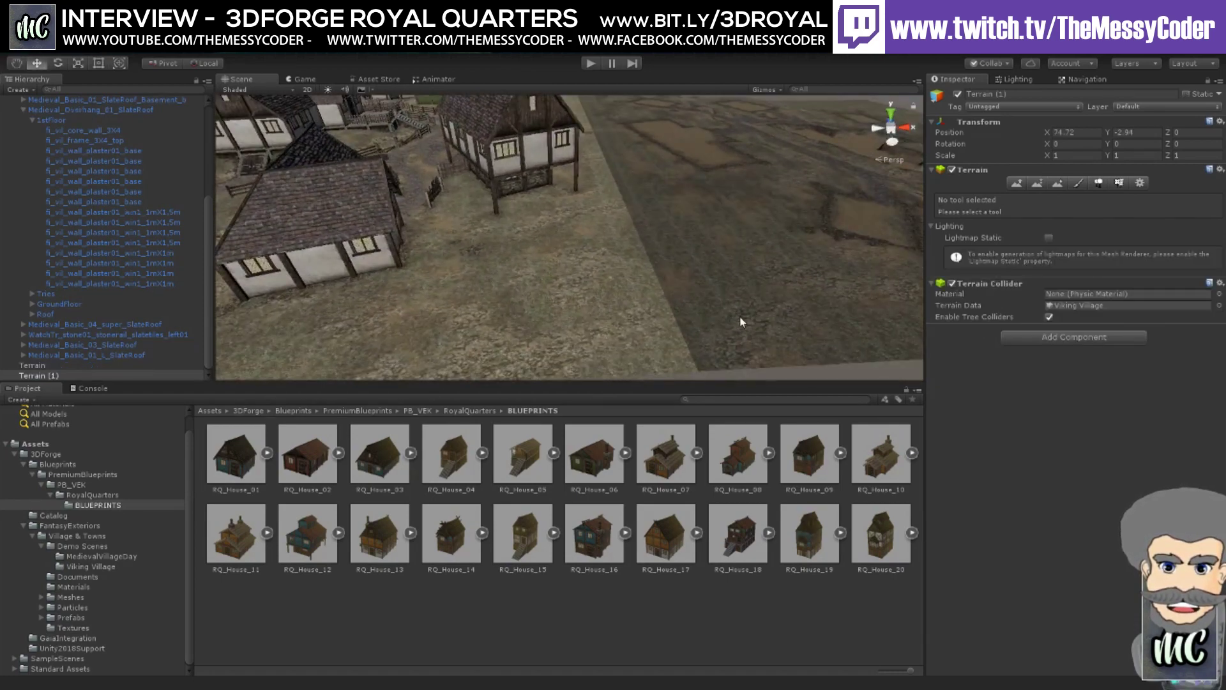
pyautogui.scroll(-5, 653, 300)
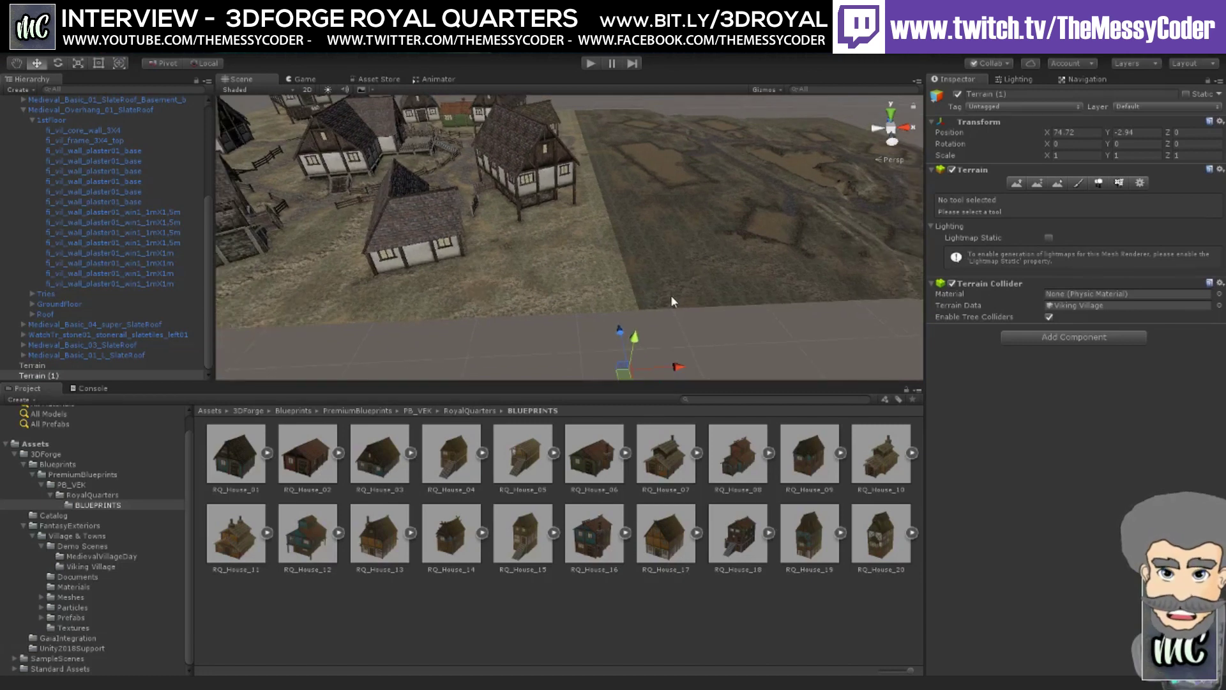
pyautogui.moveTo(677, 367)
pyautogui.mouseDown()
pyautogui.moveTo(691, 366)
pyautogui.moveTo(675, 369)
pyautogui.mouseUp()
pyautogui.moveTo(647, 312); pyautogui.dragTo(616, 240, button='middle')
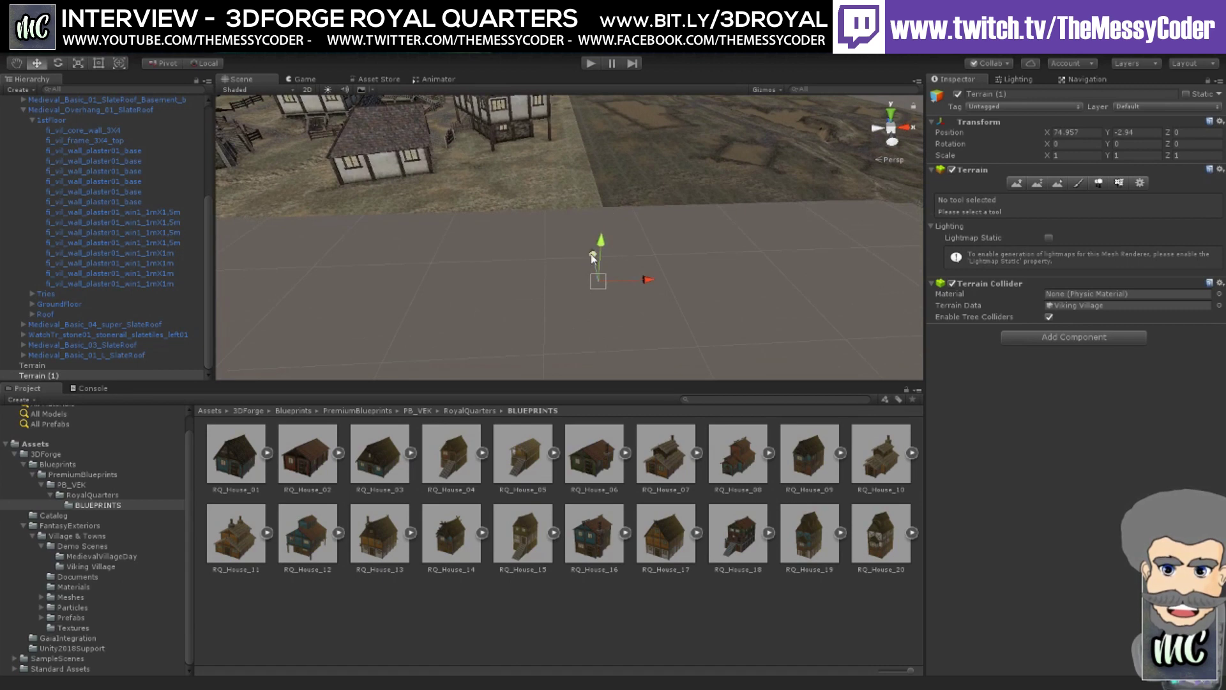
pyautogui.moveTo(593, 256); pyautogui.dragTo(593, 258)
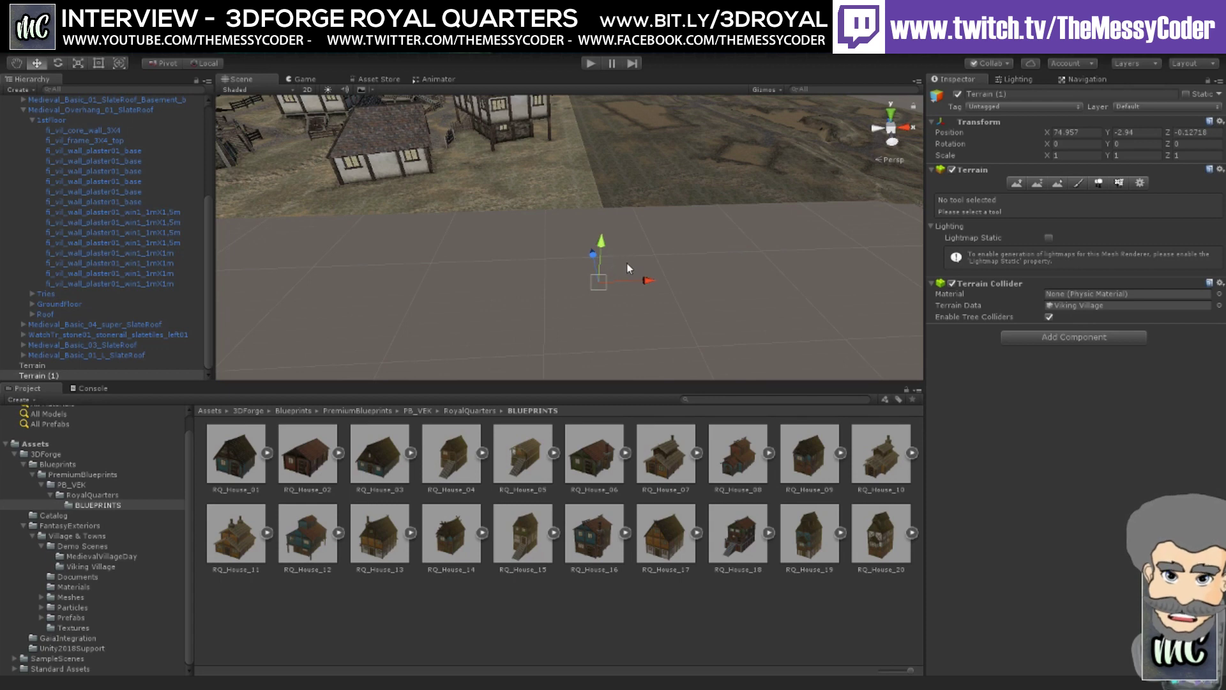
pyautogui.moveTo(649, 281); pyautogui.dragTo(646, 279)
pyautogui.scroll(4, 575, 208)
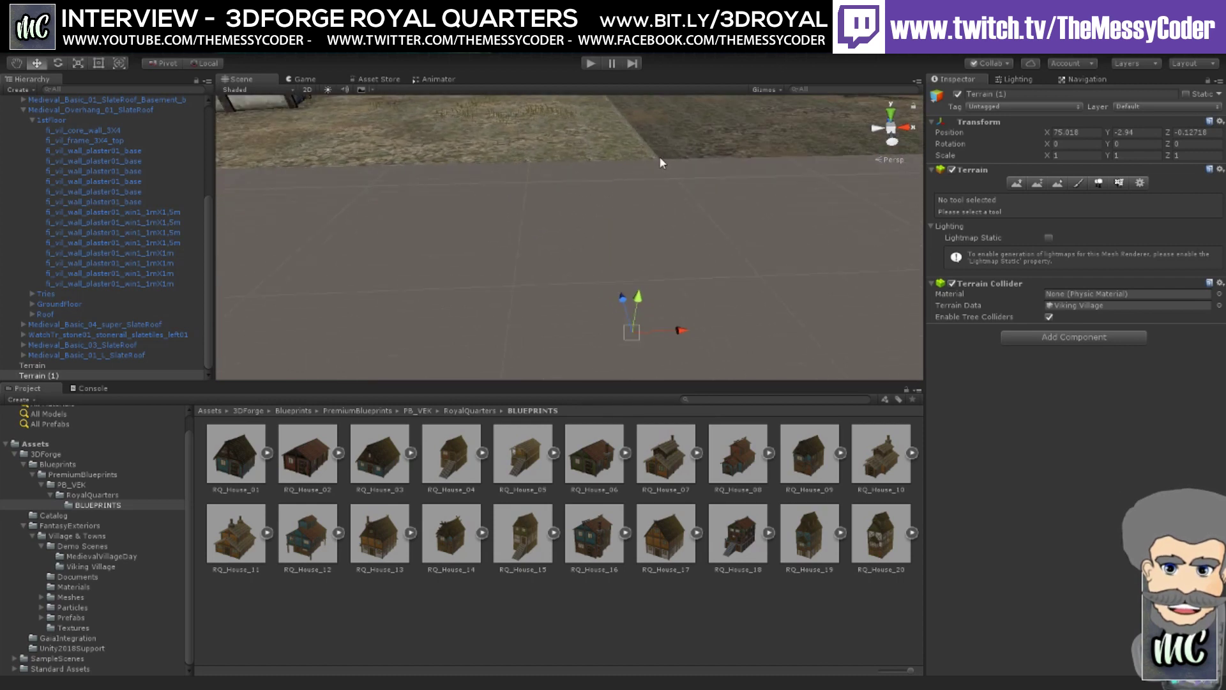
pyautogui.moveTo(622, 295); pyautogui.dragTo(623, 298)
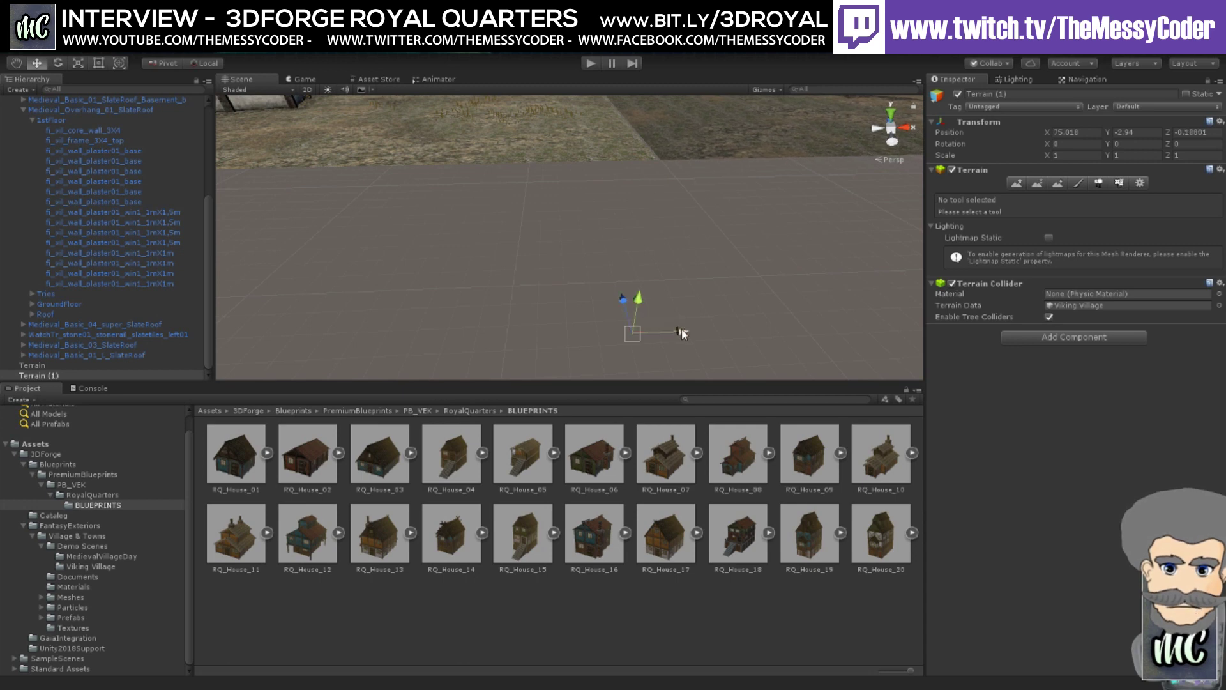
pyautogui.moveTo(681, 330); pyautogui.dragTo(678, 330)
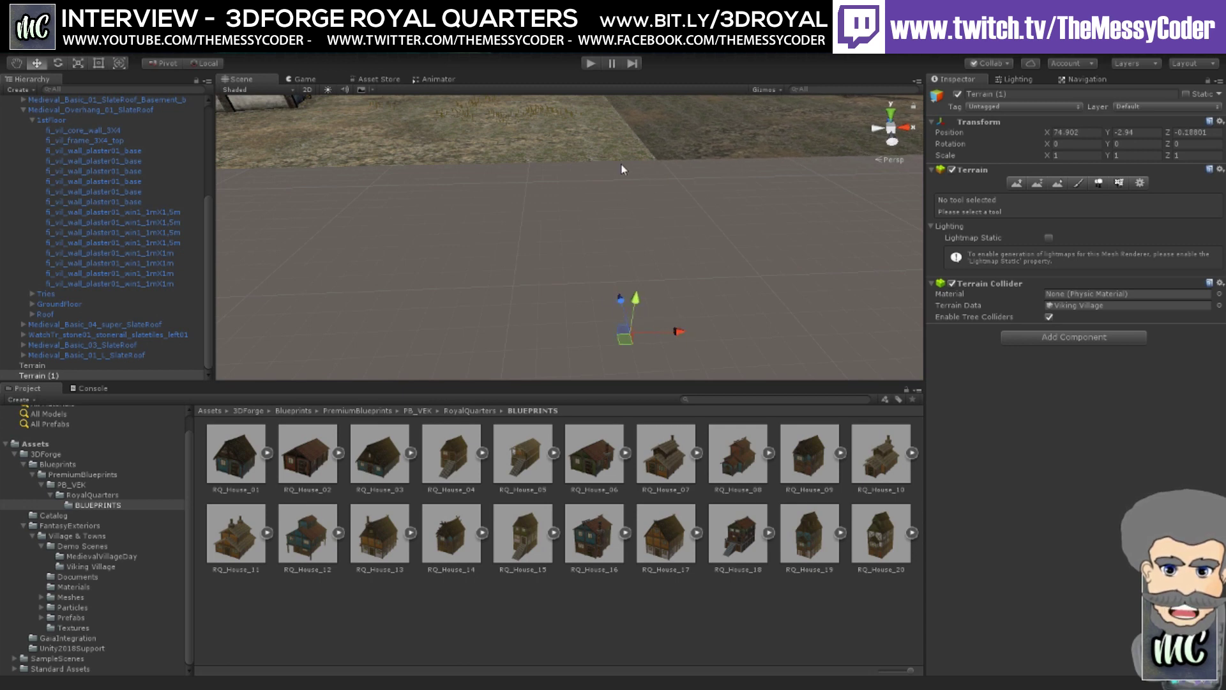
# - Pull the duplicate terrain away from the village terrain to X 83.12, leaving a gap between their corners
pyautogui.moveTo(621, 165); pyautogui.dragTo(558, 182, button='middle')
pyautogui.keyDown('alt'); pyautogui.moveTo(588, 295); pyautogui.dragTo(725, 269); pyautogui.keyUp('alt')
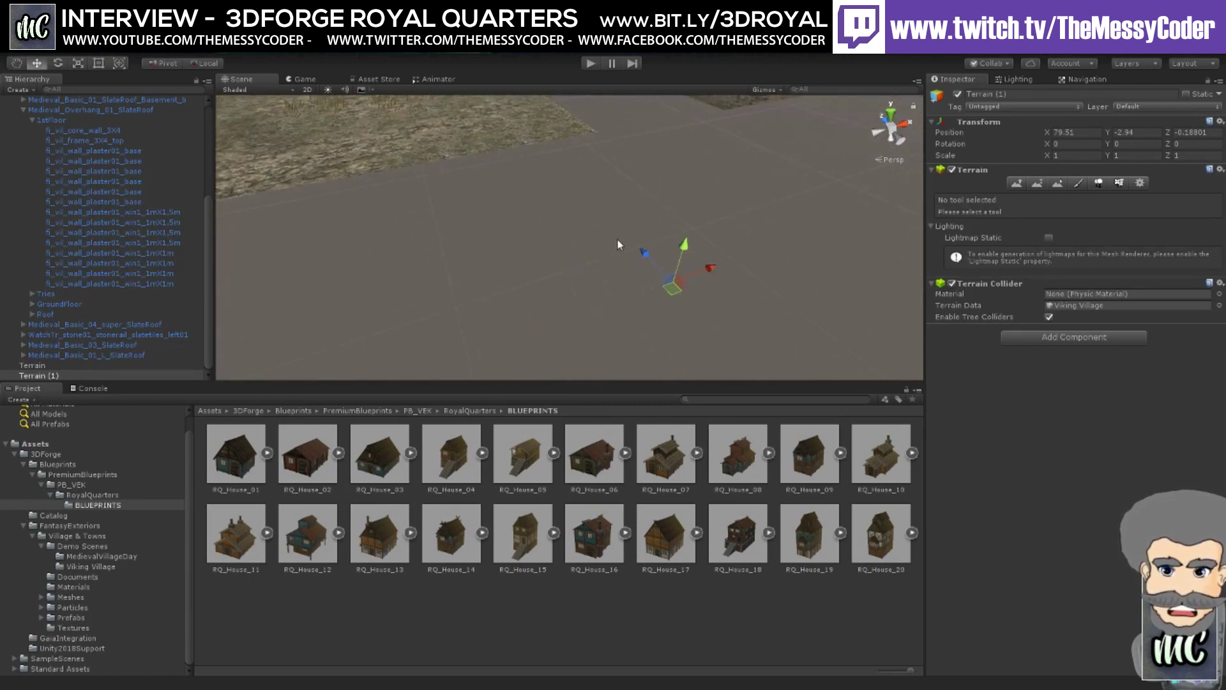
pyautogui.scroll(-9, 615, 236)
pyautogui.moveTo(616, 237); pyautogui.dragTo(670, 274, button='middle')
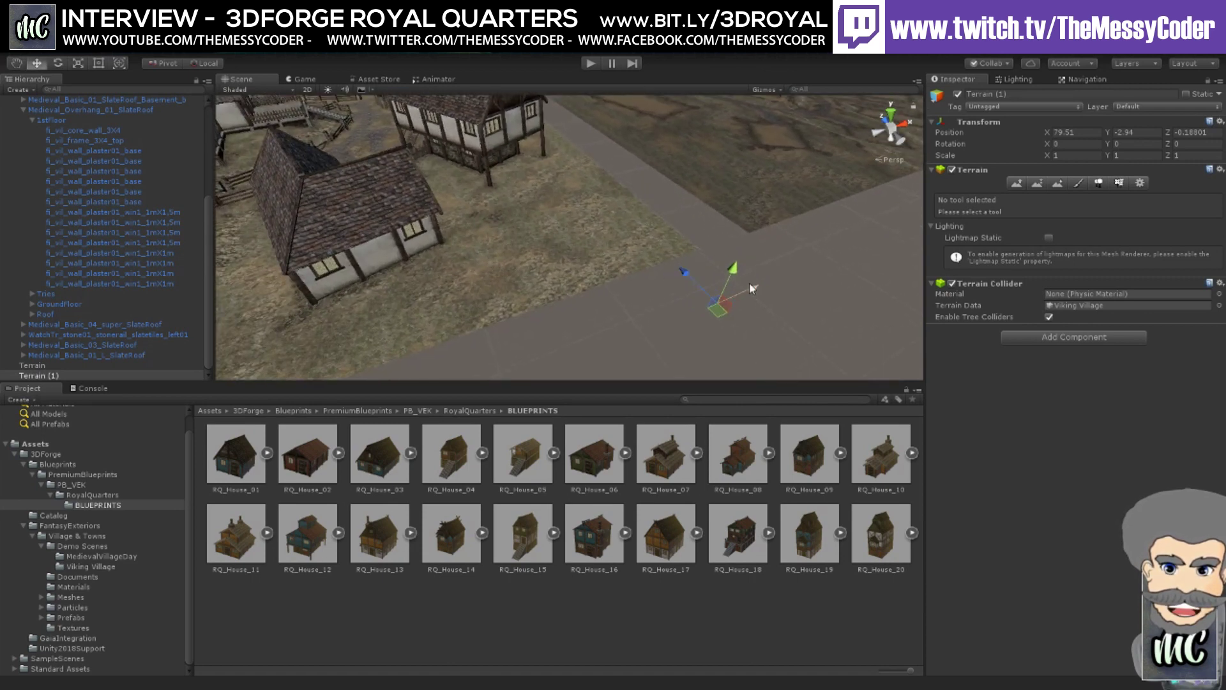
pyautogui.moveTo(744, 284); pyautogui.dragTo(783, 277)
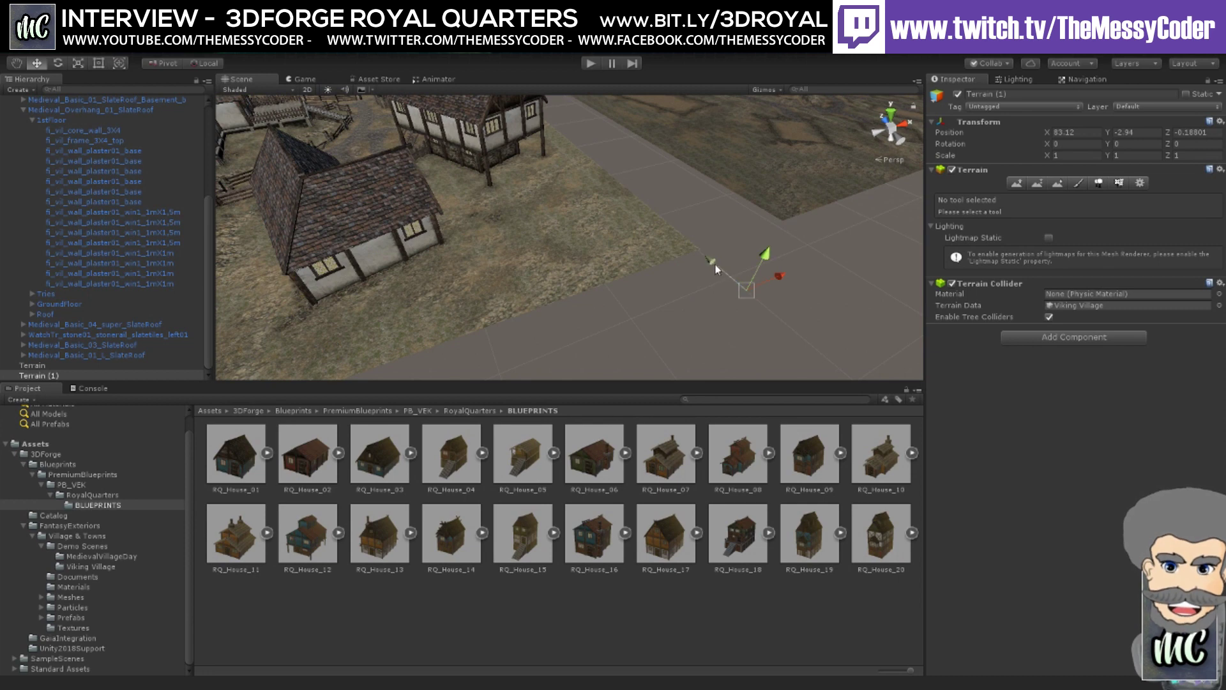
pyautogui.scroll(2, 696, 252)
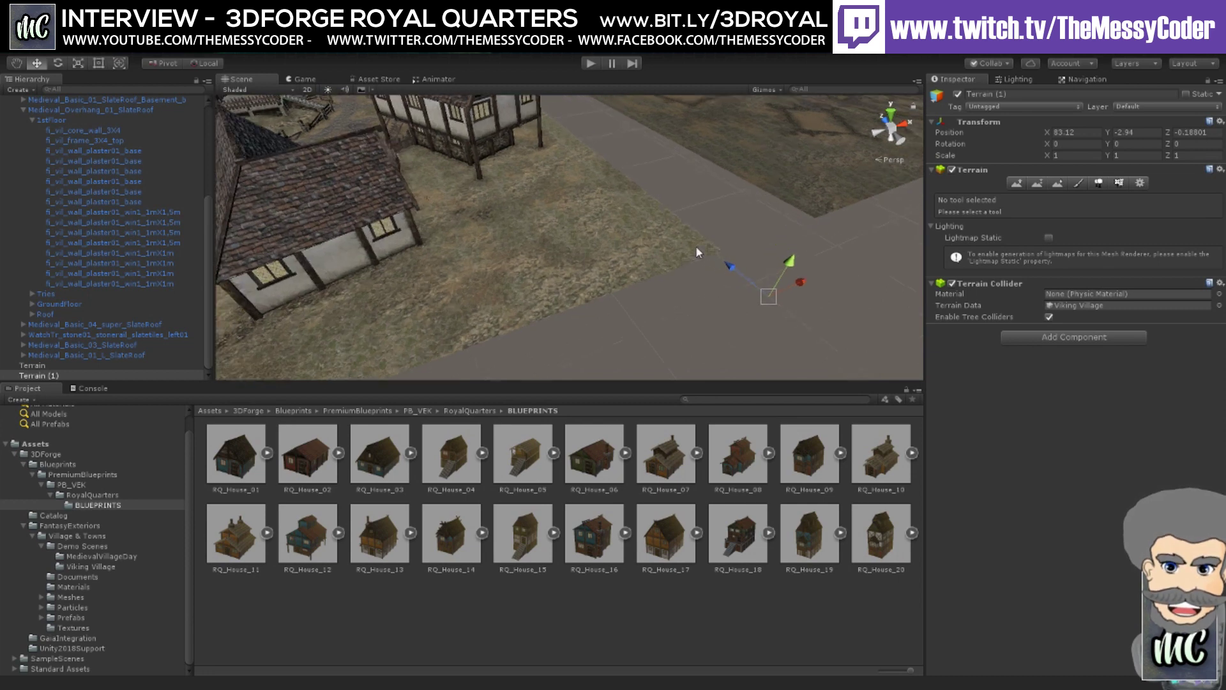
# - Move the duplicate terrain back so its corner meets the village terrain's corner, at X 74.914 and Z 0.060765
pyautogui.click(733, 253)
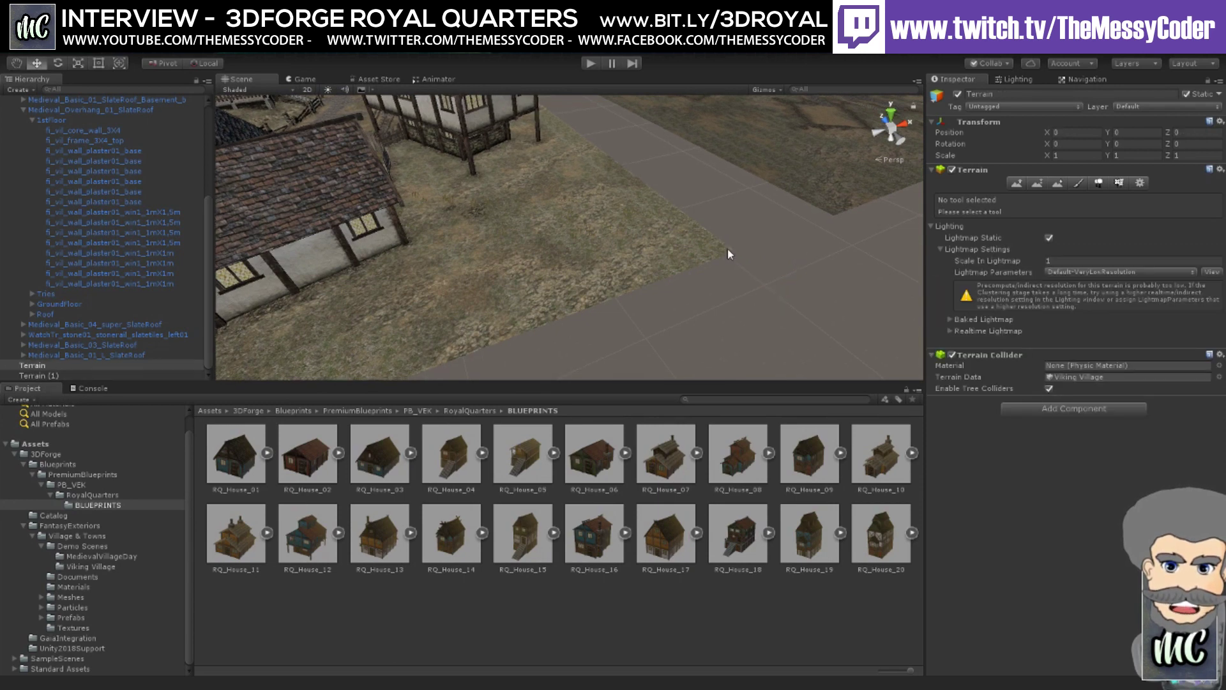
pyautogui.click(833, 215)
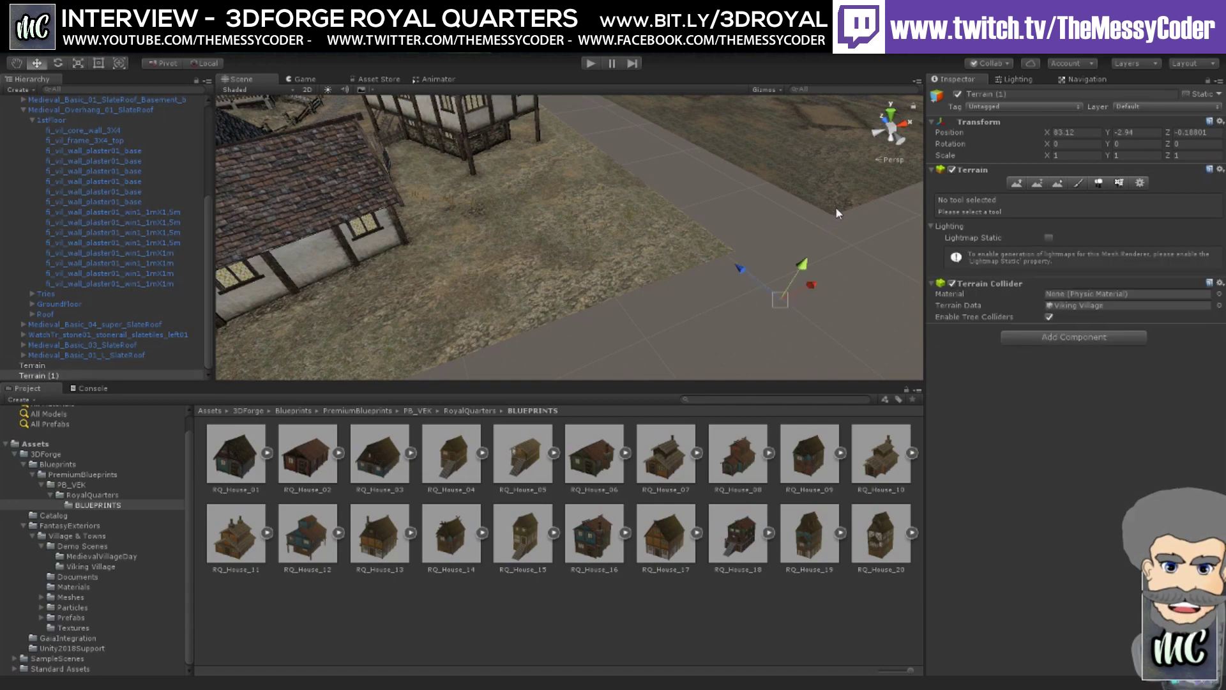
pyautogui.click(829, 219)
pyautogui.click(833, 213)
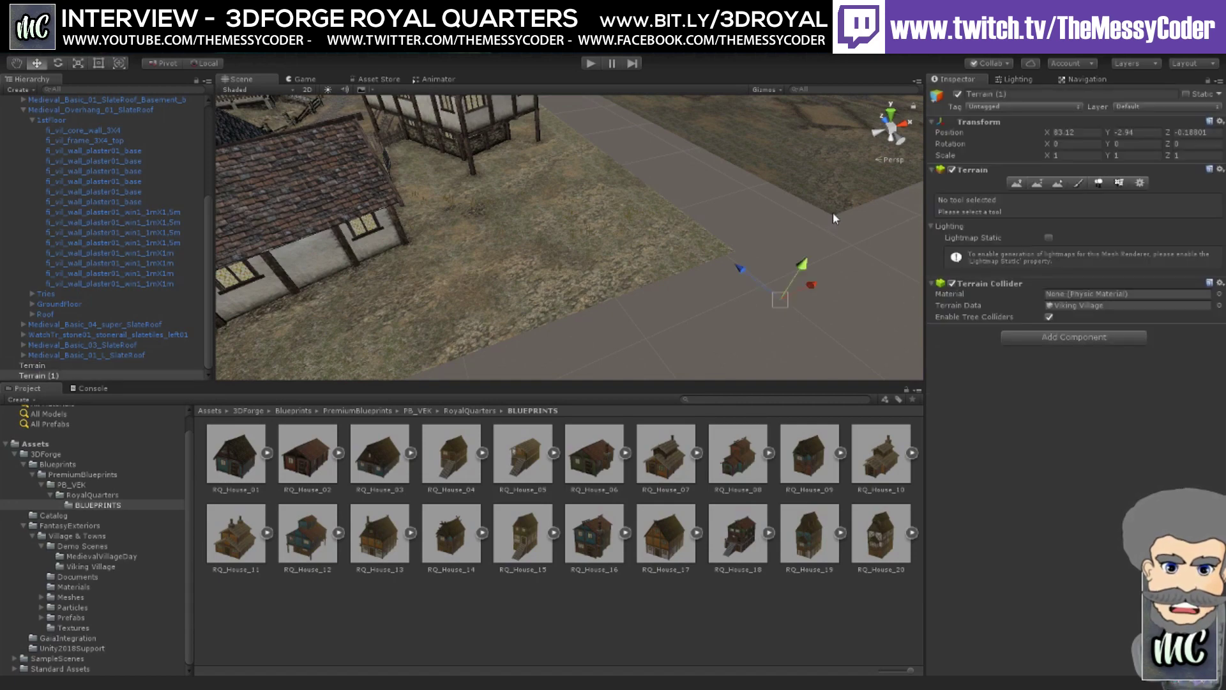
pyautogui.moveTo(833, 212); pyautogui.dragTo(648, 239, button='middle')
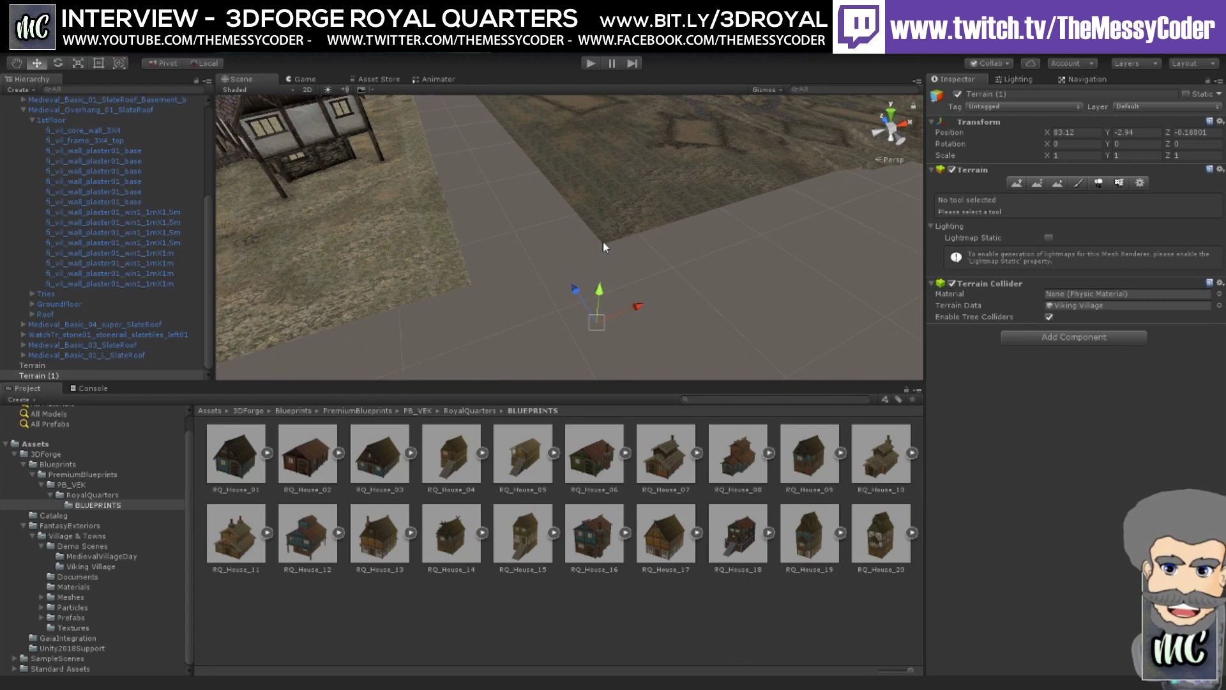
pyautogui.moveTo(637, 306); pyautogui.dragTo(485, 332)
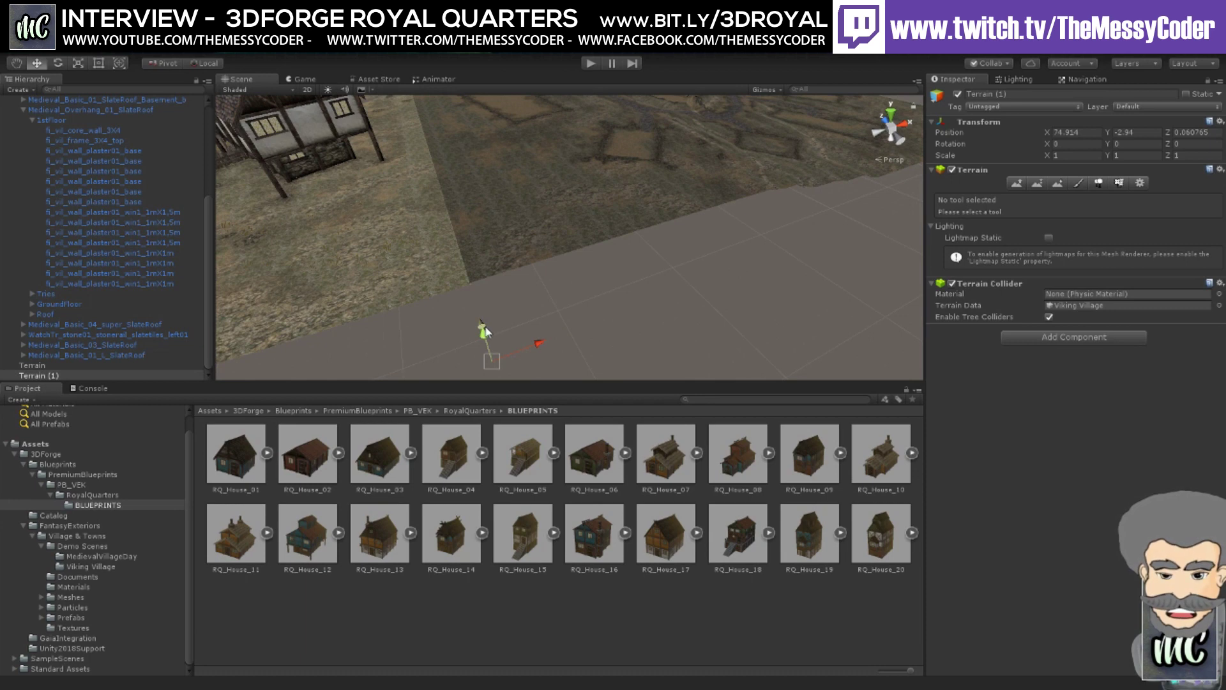
# - Separate the duplicate terrain from the village terrain again at X 82.97 and examine its near corner
pyautogui.moveTo(575, 293); pyautogui.dragTo(536, 274, button='right')
pyautogui.moveTo(537, 274); pyautogui.dragTo(581, 211, button='middle')
pyautogui.moveTo(580, 212); pyautogui.dragTo(659, 222, button='right')
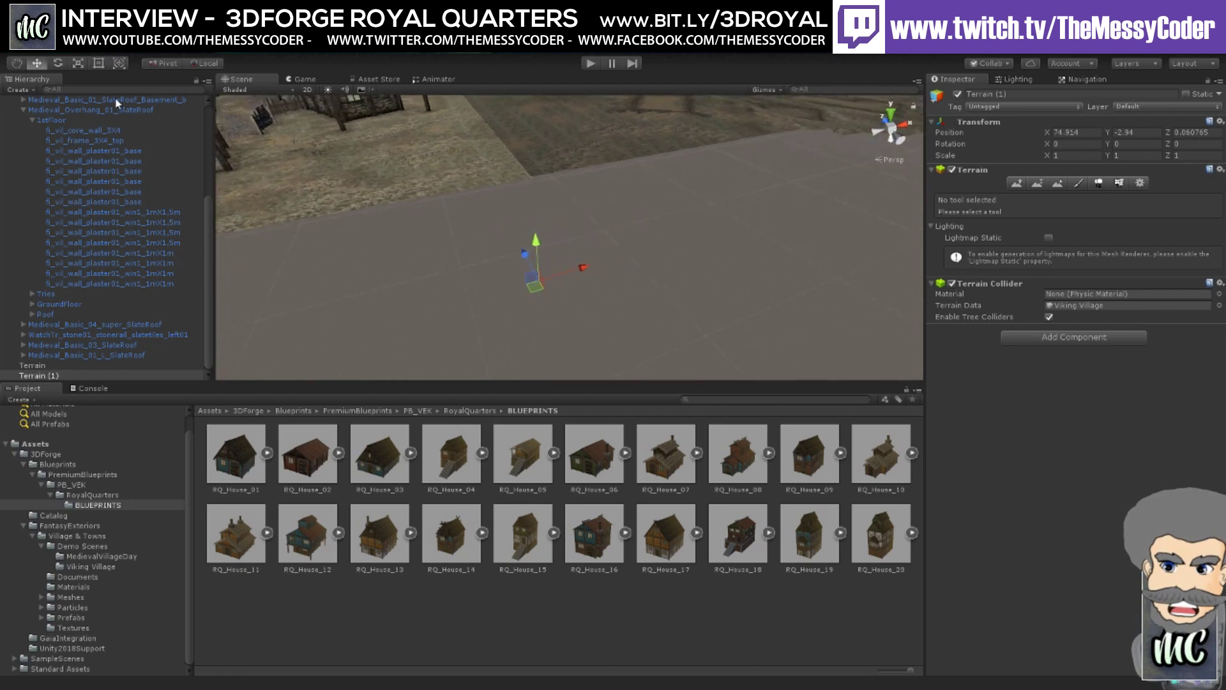
pyautogui.moveTo(603, 265); pyautogui.dragTo(666, 237)
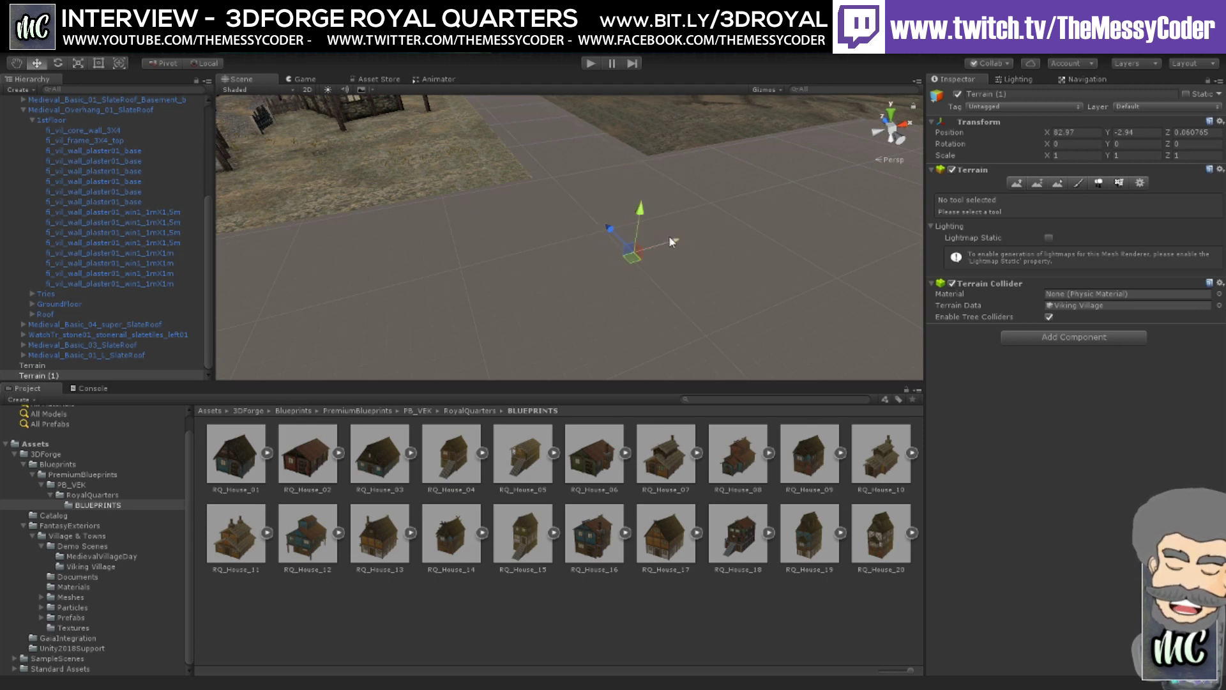
pyautogui.moveTo(664, 145); pyautogui.dragTo(508, 293, button='middle')
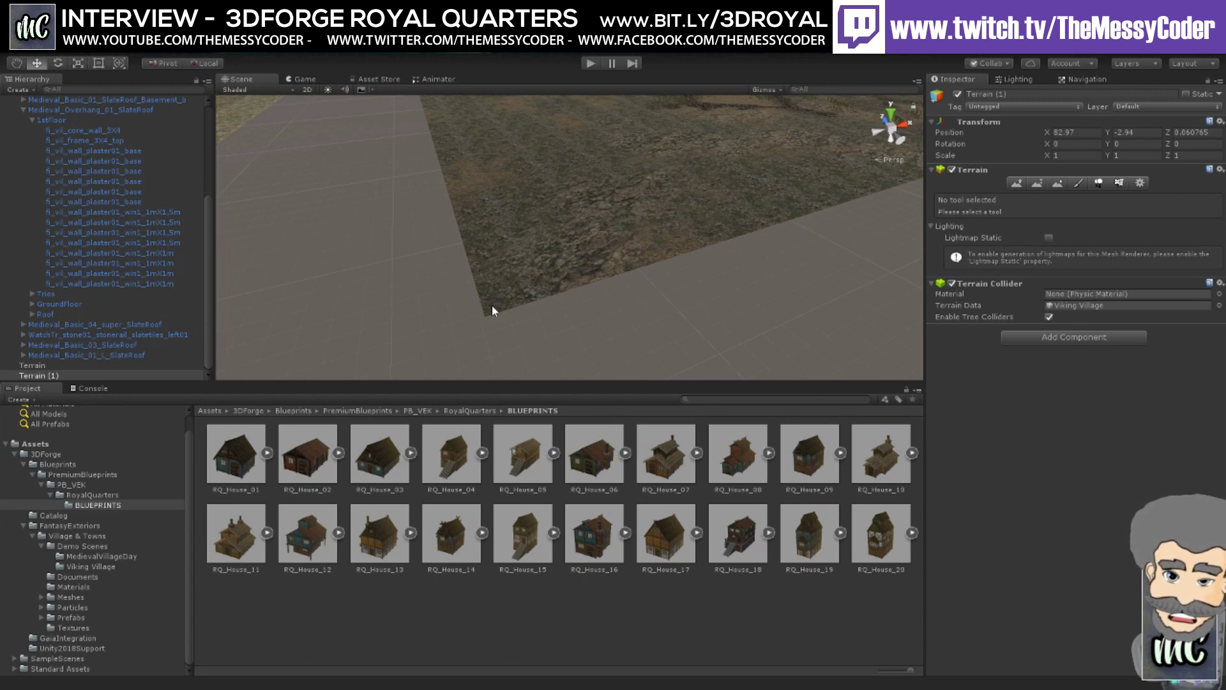
pyautogui.press('alt')
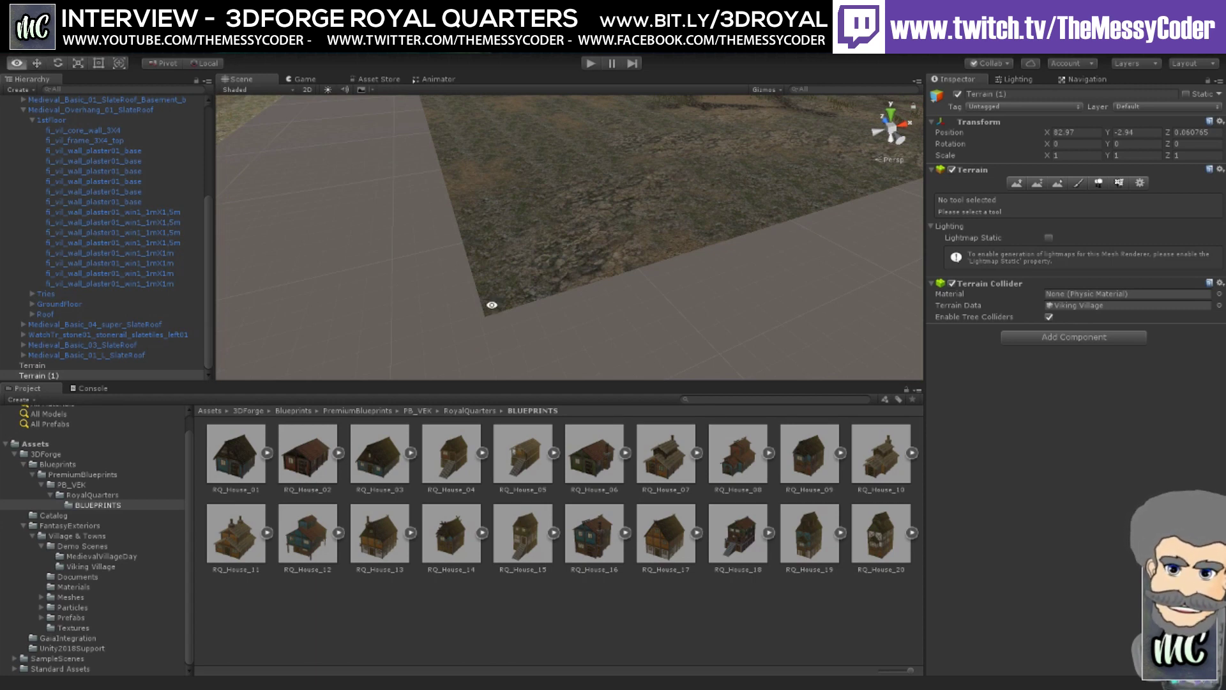
pyautogui.click(471, 316)
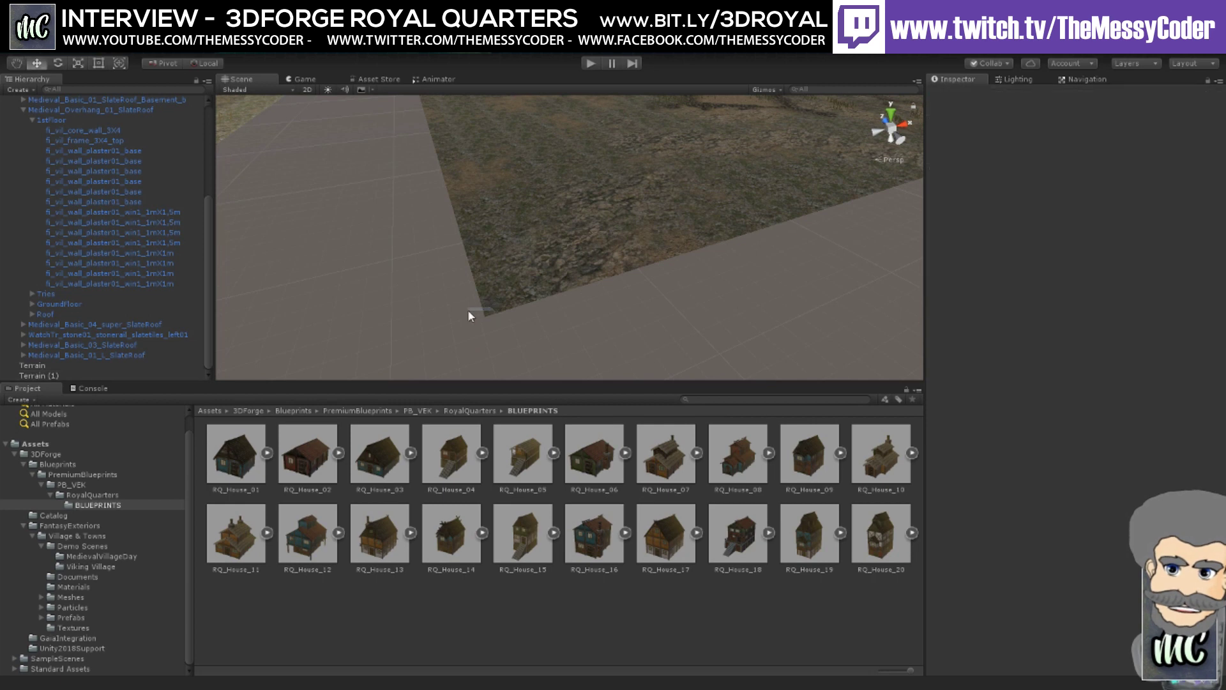
pyautogui.click(502, 308)
pyautogui.scroll(-3, 502, 303)
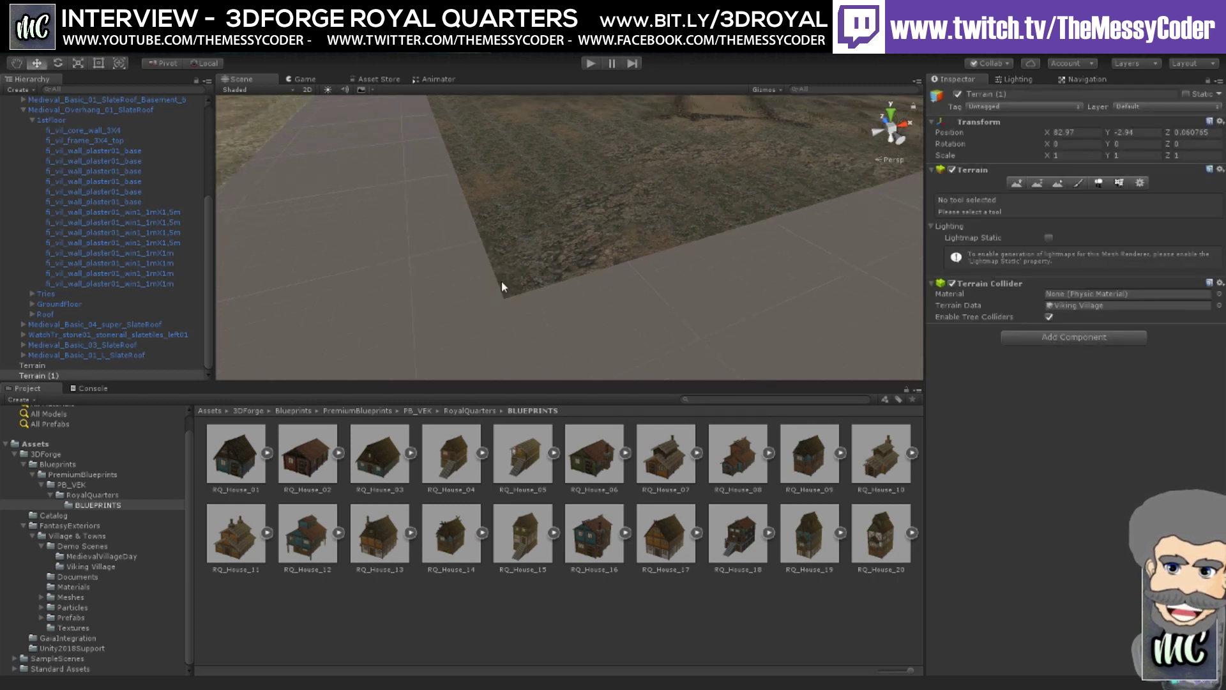
pyautogui.scroll(-3, 505, 291)
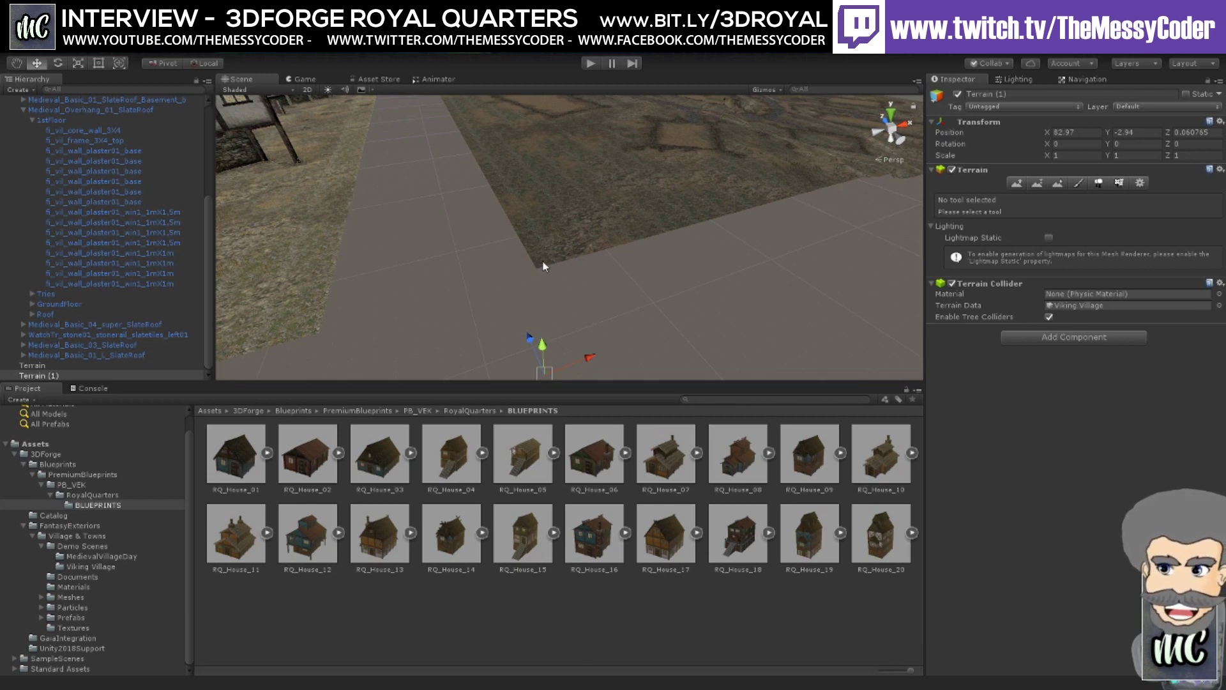
# - Close the gap between the terrains by moving the duplicate to X 74.99
pyautogui.moveTo(592, 357); pyautogui.dragTo(458, 388)
pyautogui.moveTo(605, 261); pyautogui.dragTo(481, 201, button='right')
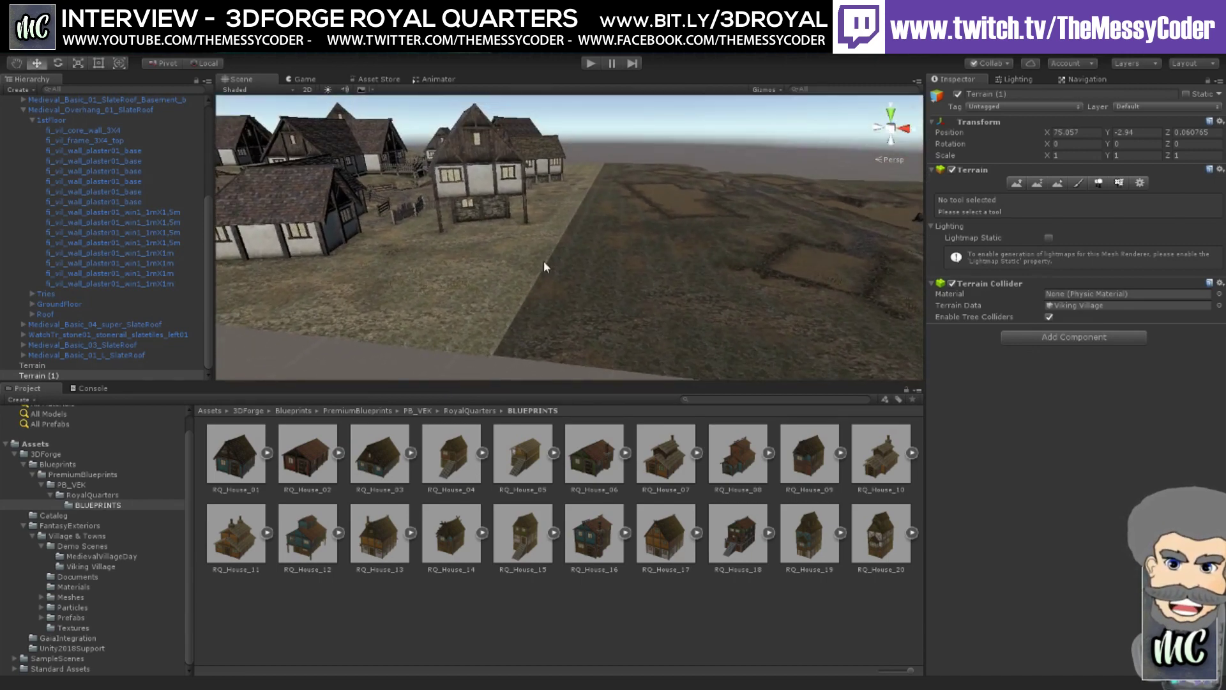
pyautogui.moveTo(545, 266); pyautogui.dragTo(600, 164, button='middle')
pyautogui.moveTo(670, 334); pyautogui.dragTo(667, 339)
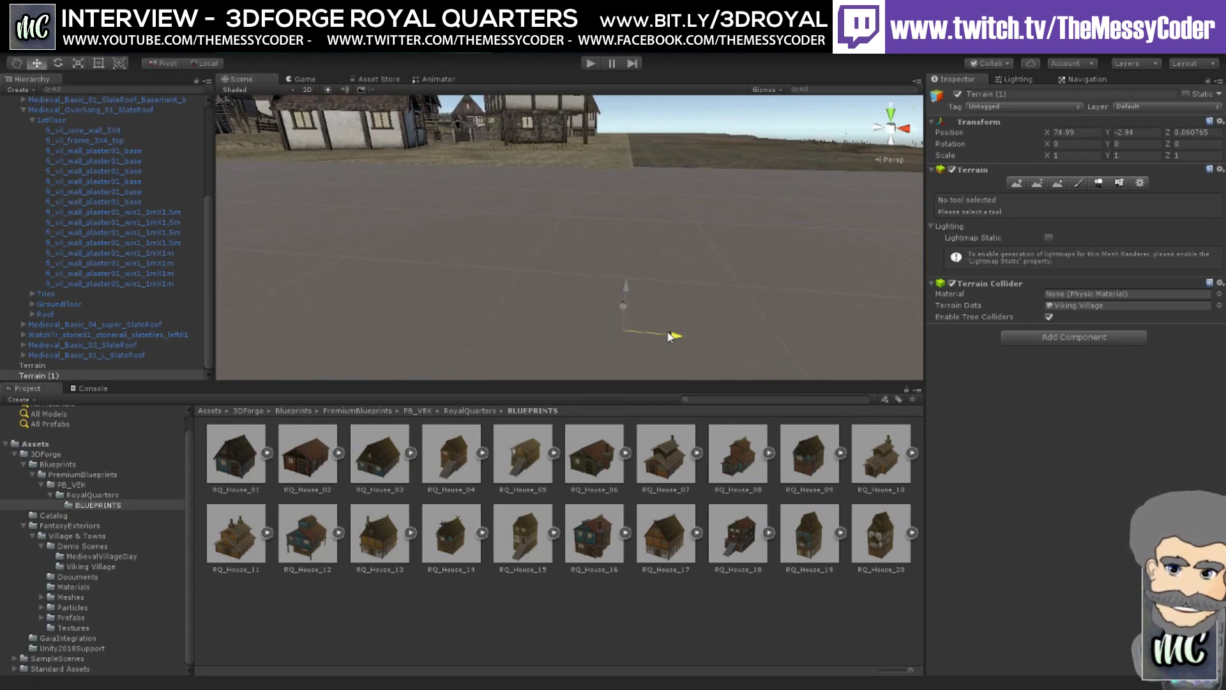
# - Move the Medieval_Overhang_03_SlateRoof house beside the seam onto the duplicate terrain, to X 87.79 and Z 28.6
pyautogui.moveTo(664, 286); pyautogui.dragTo(568, 198, button='middle')
pyautogui.click(567, 196)
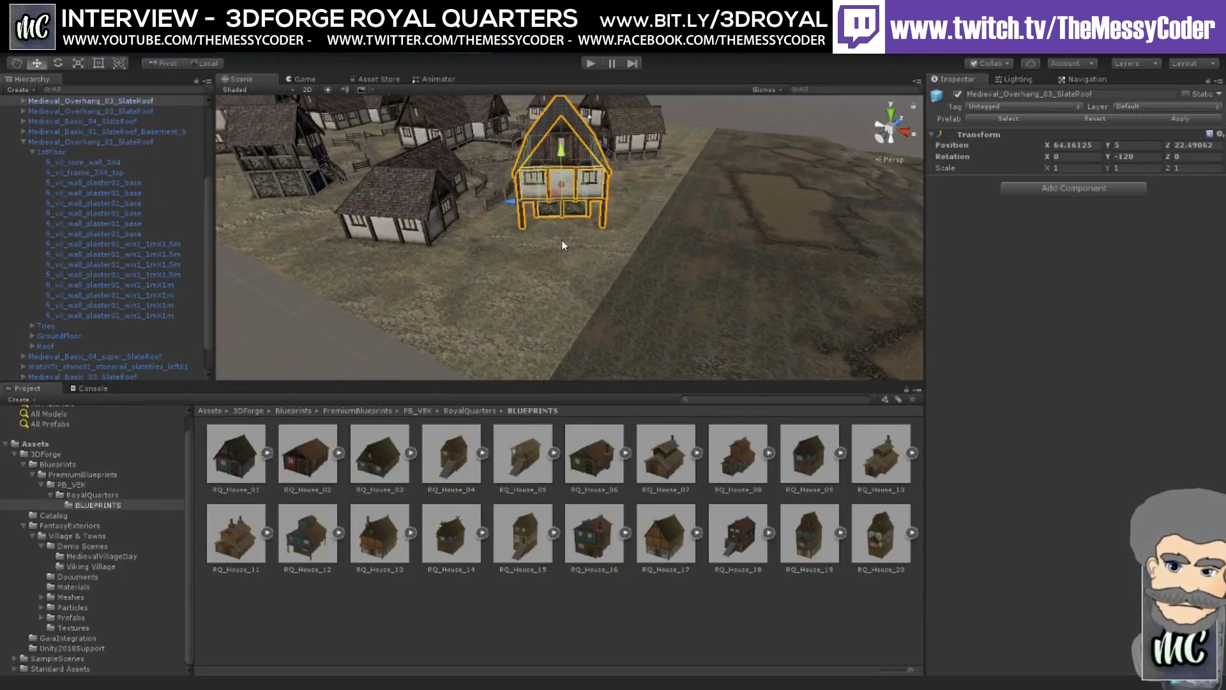
pyautogui.keyDown('alt'); pyautogui.moveTo(563, 242); pyautogui.dragTo(725, 294); pyautogui.keyUp('alt')
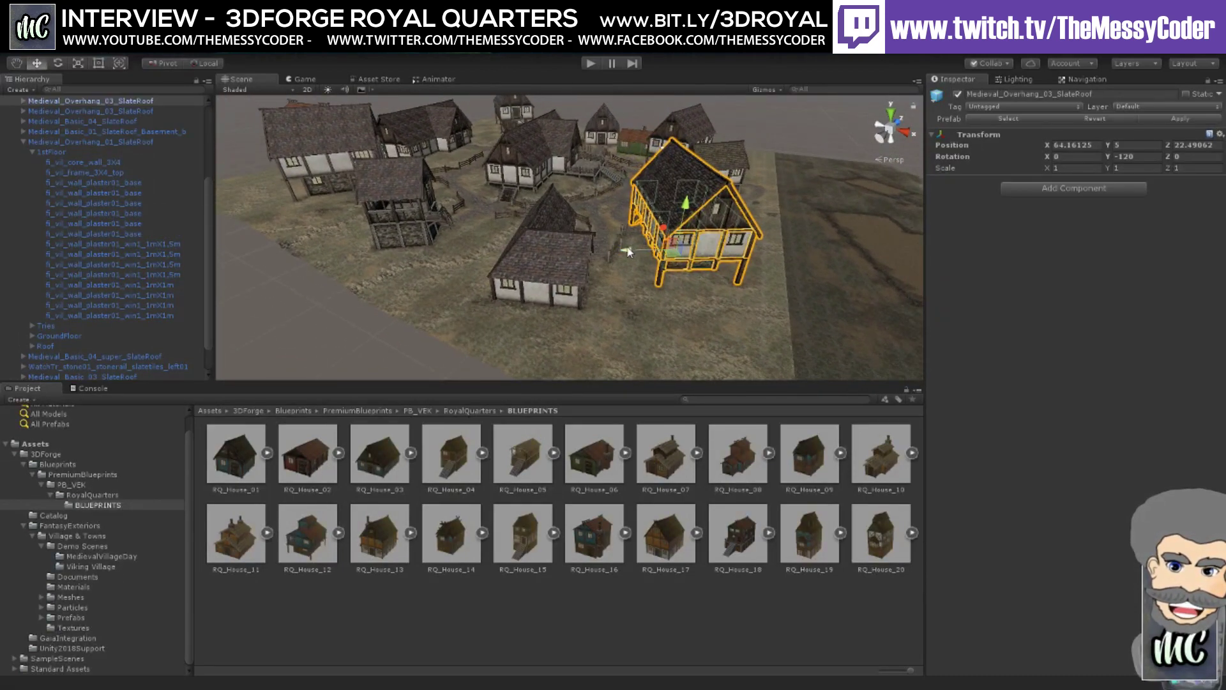
pyautogui.moveTo(628, 248); pyautogui.dragTo(829, 246)
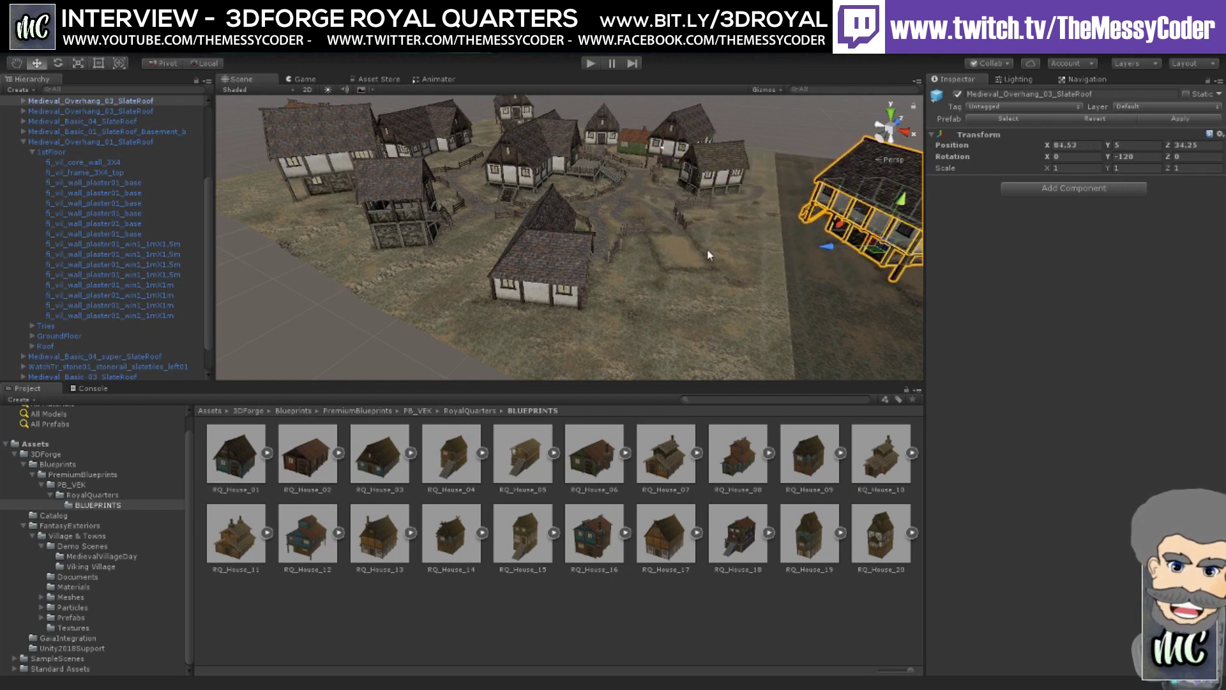
pyautogui.moveTo(708, 250); pyautogui.dragTo(829, 254, button='right')
pyautogui.moveTo(619, 177); pyautogui.dragTo(658, 199)
pyautogui.moveTo(460, 276); pyautogui.dragTo(424, 208, button='right')
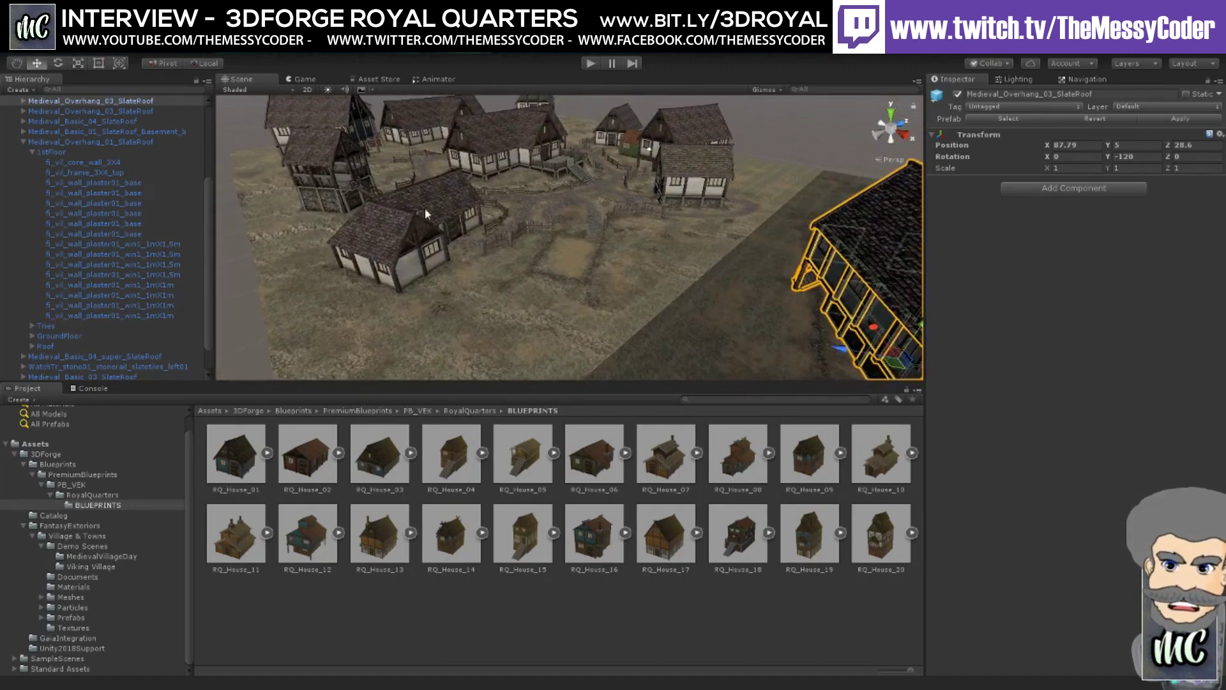
# - Select the L-shaped Medieval_Basic_01_L_SlateRoof house near the cleared plot
pyautogui.scroll(6, 511, 267)
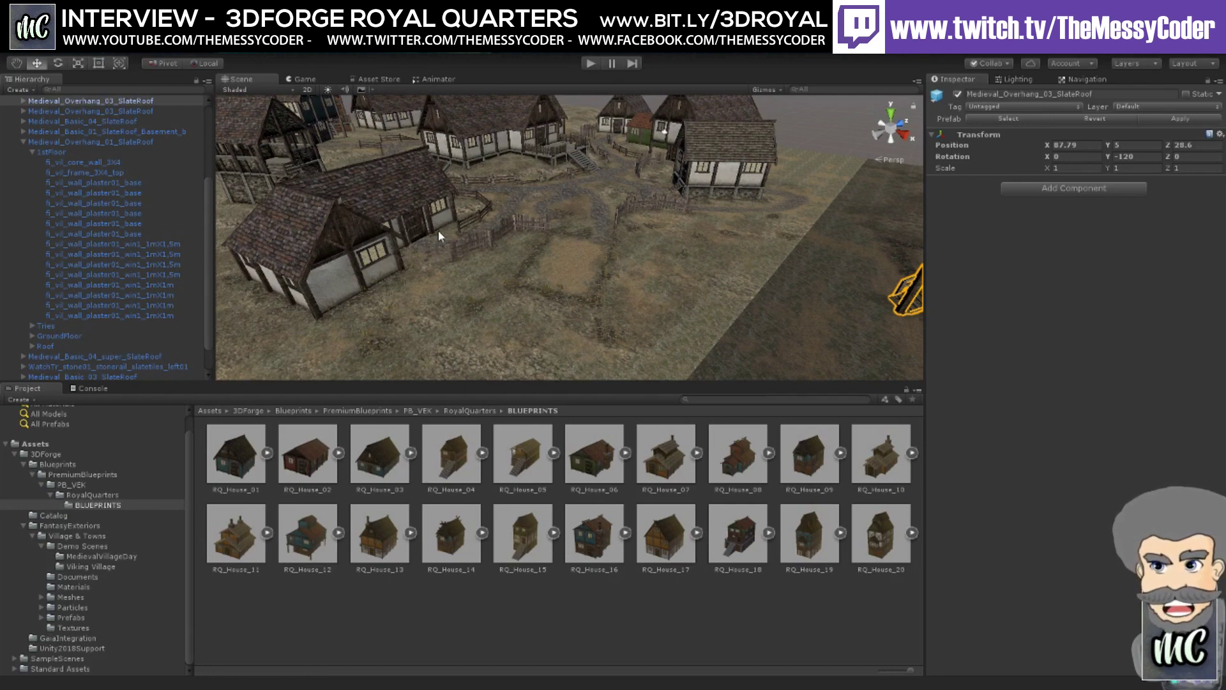
pyautogui.moveTo(430, 225); pyautogui.dragTo(135, 135, button='right')
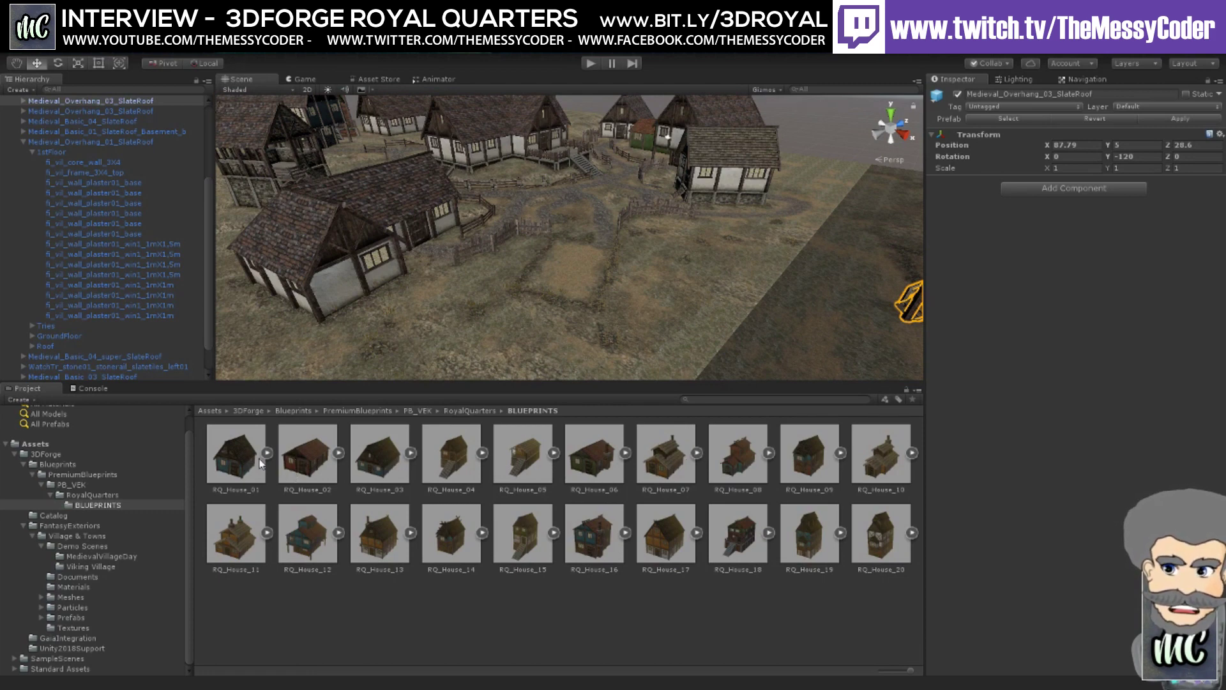
pyautogui.click(349, 267)
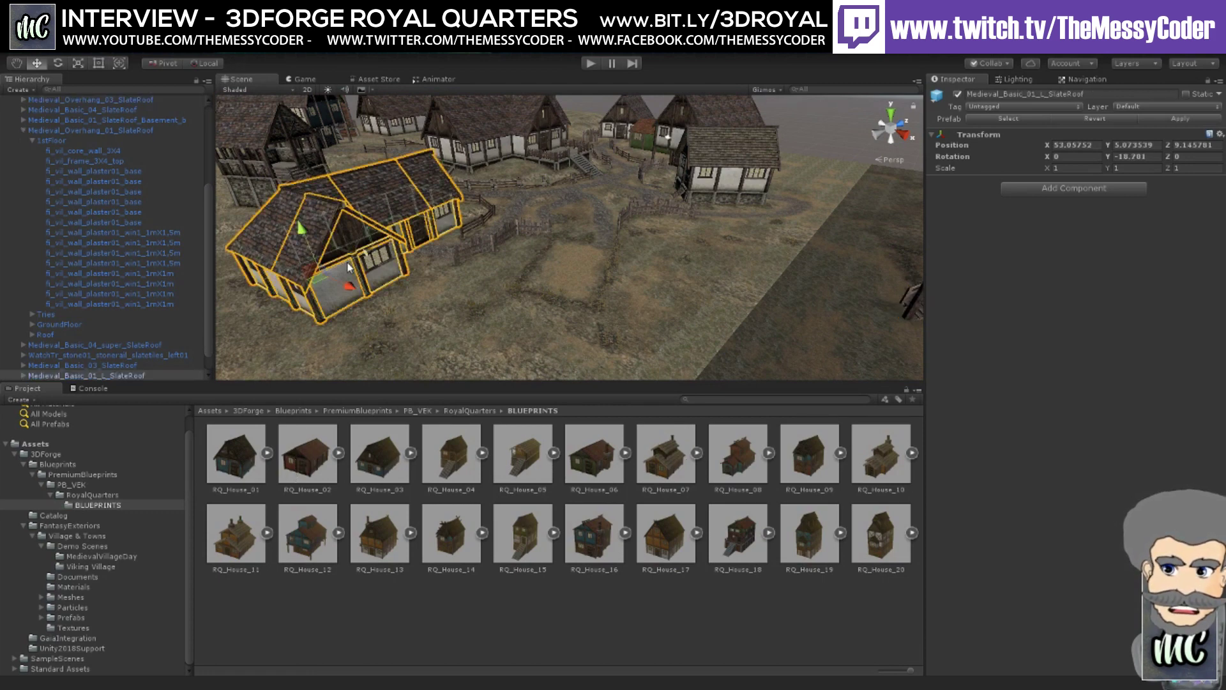
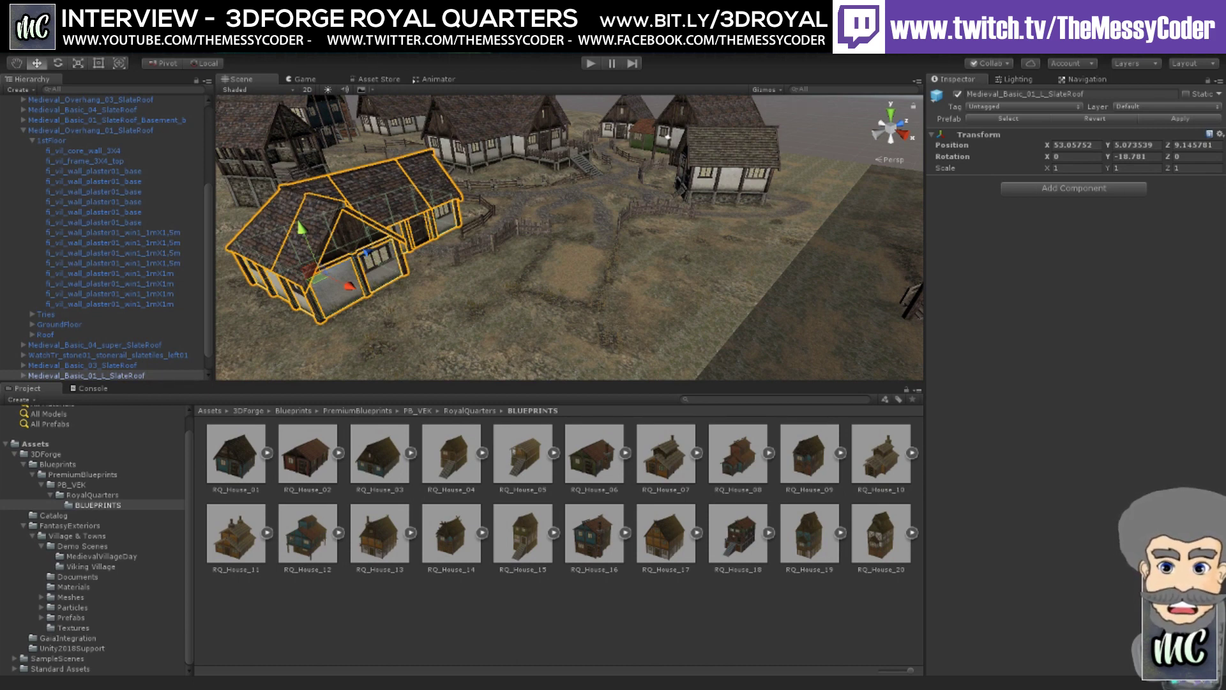
# - Place the RQ_House_05 blueprint on the cleared plot, rotate it to Y 217.576 and raise it to Y 7.91
pyautogui.moveTo(522, 454); pyautogui.dragTo(562, 259)
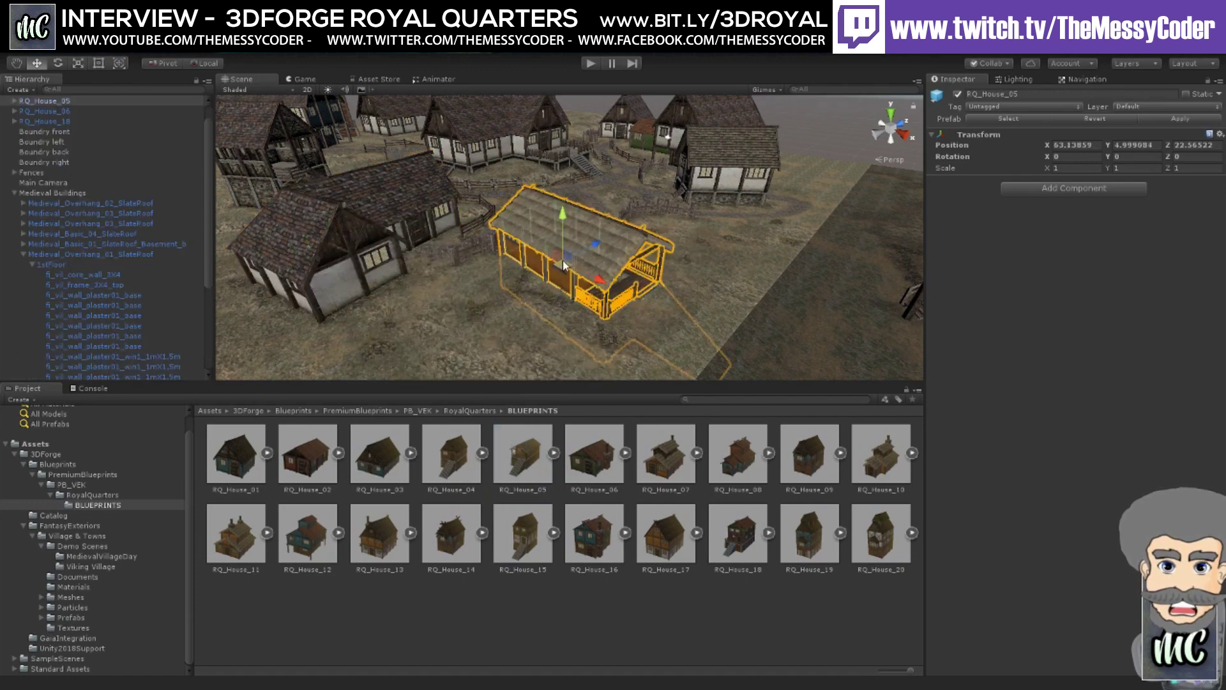
pyautogui.click(57, 63)
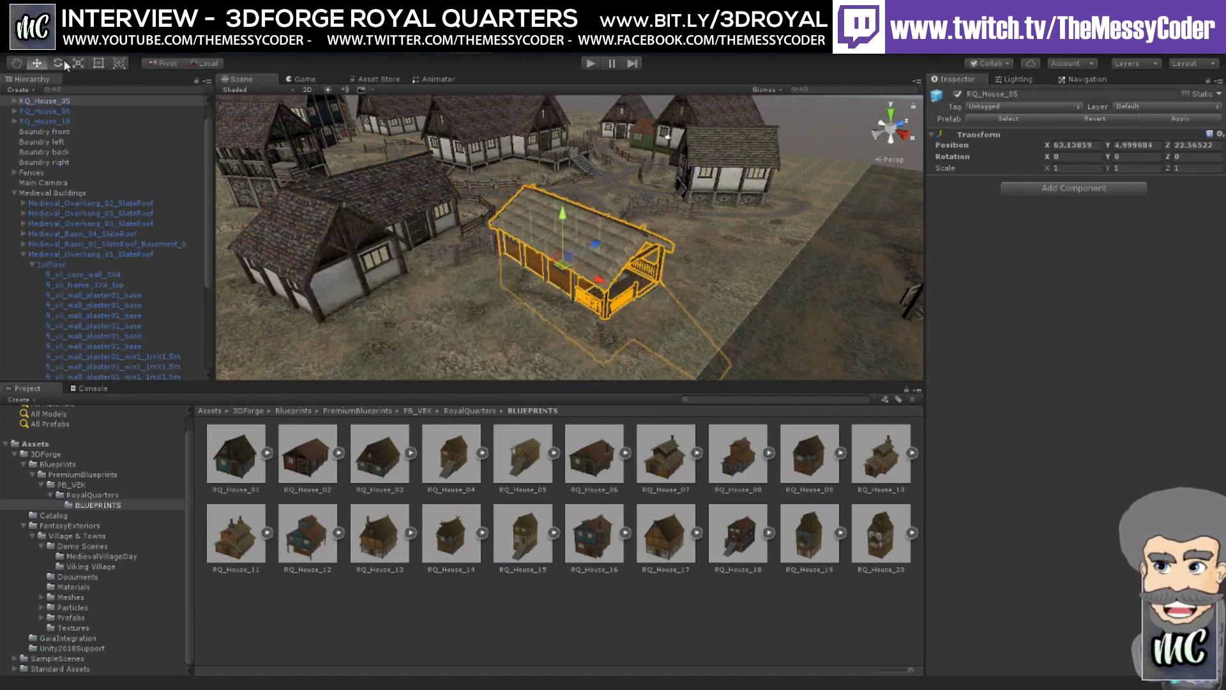
pyautogui.moveTo(538, 289); pyautogui.dragTo(175, 207)
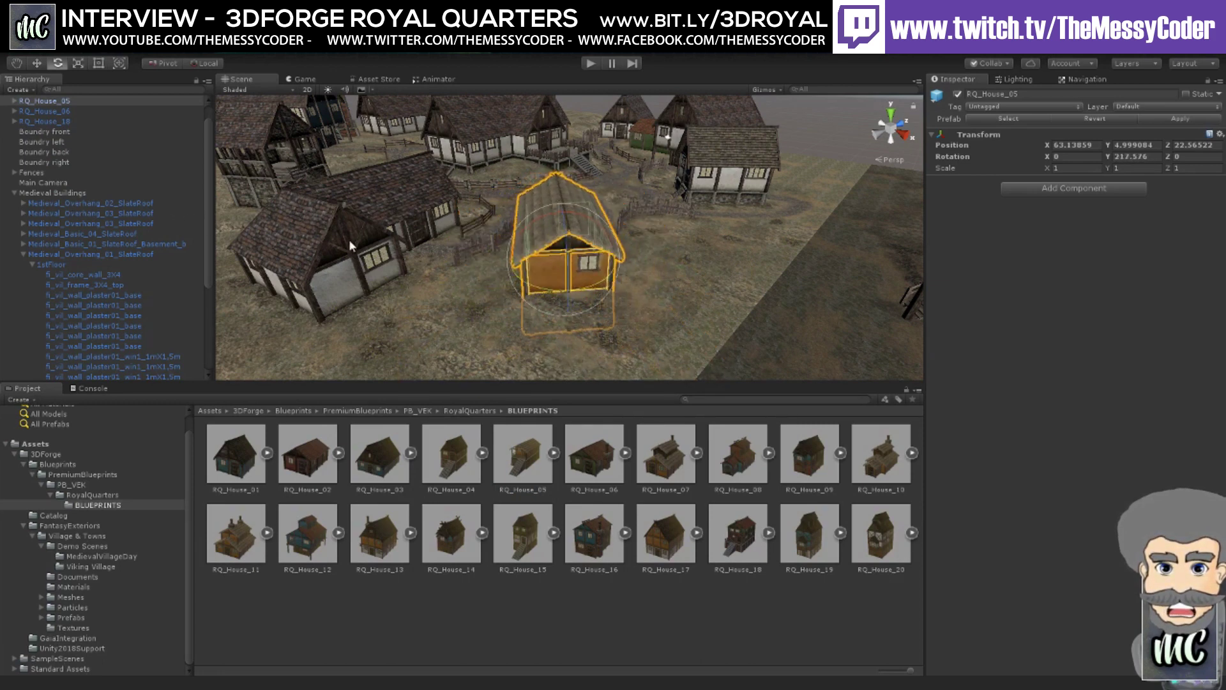
pyautogui.click(37, 63)
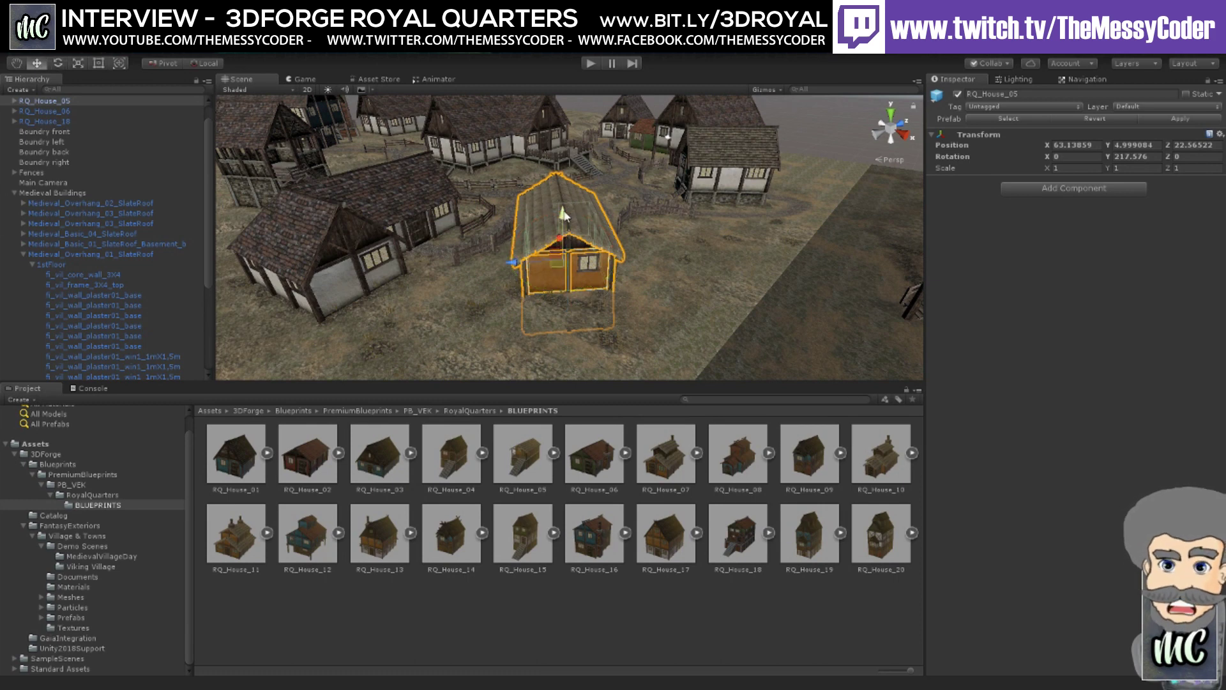
pyautogui.moveTo(563, 216); pyautogui.dragTo(563, 180)
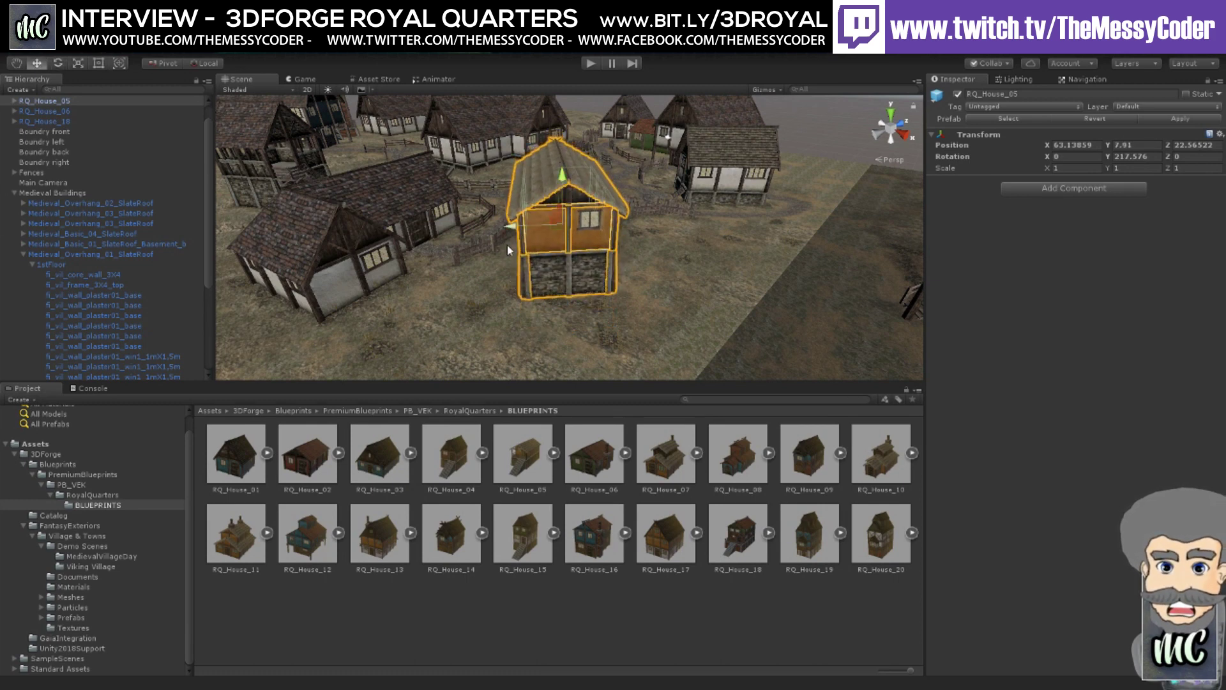
# - Move RQ_House_05 away from the cobbled path towards the wooden fence, to X 68.86 and Z 18.16
pyautogui.moveTo(426, 291); pyautogui.dragTo(532, 316, button='right')
pyautogui.moveTo(457, 302); pyautogui.dragTo(782, 319, button='middle')
pyautogui.keyDown('alt'); pyautogui.moveTo(783, 319); pyautogui.dragTo(555, 273); pyautogui.keyUp('alt')
pyautogui.moveTo(554, 274); pyautogui.dragTo(802, 300, button='middle')
pyautogui.scroll(5, 663, 304)
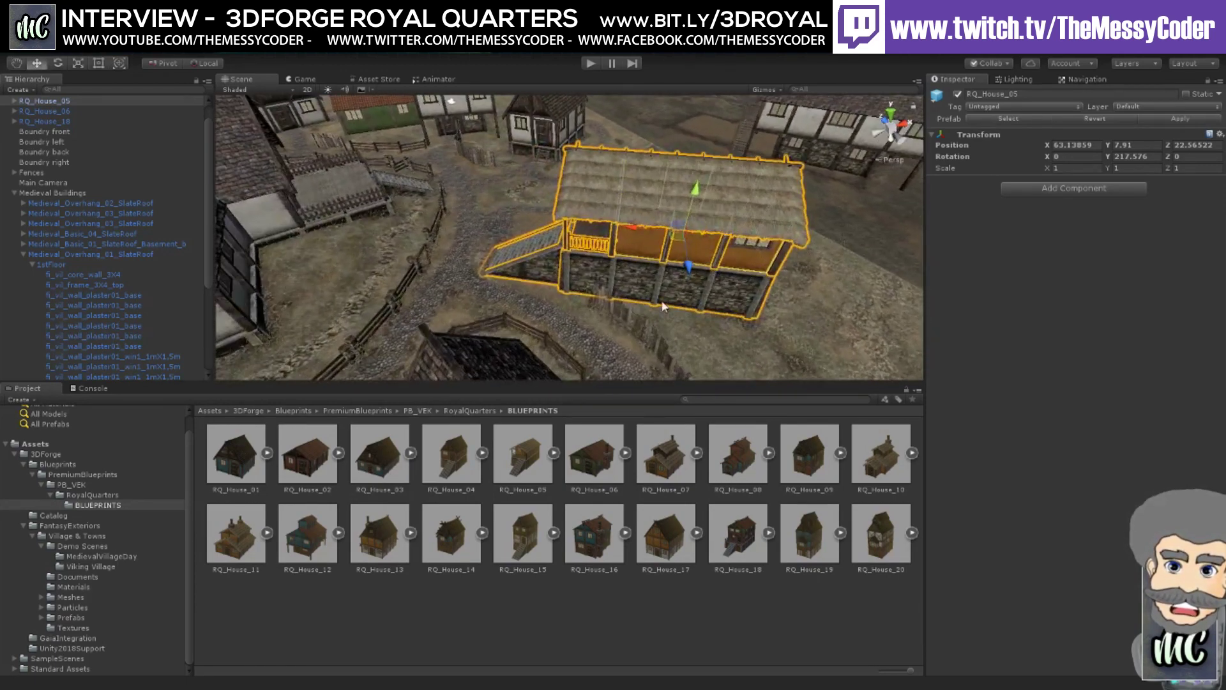
pyautogui.scroll(5, 612, 300)
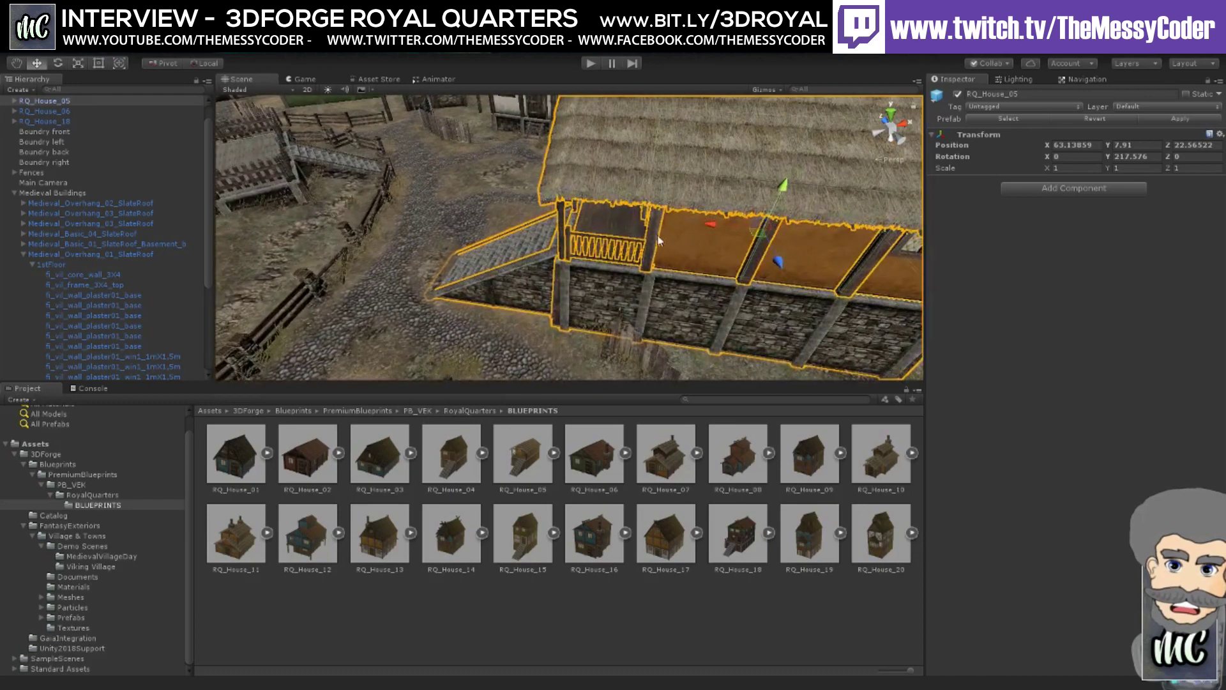
pyautogui.moveTo(716, 252); pyautogui.dragTo(801, 242)
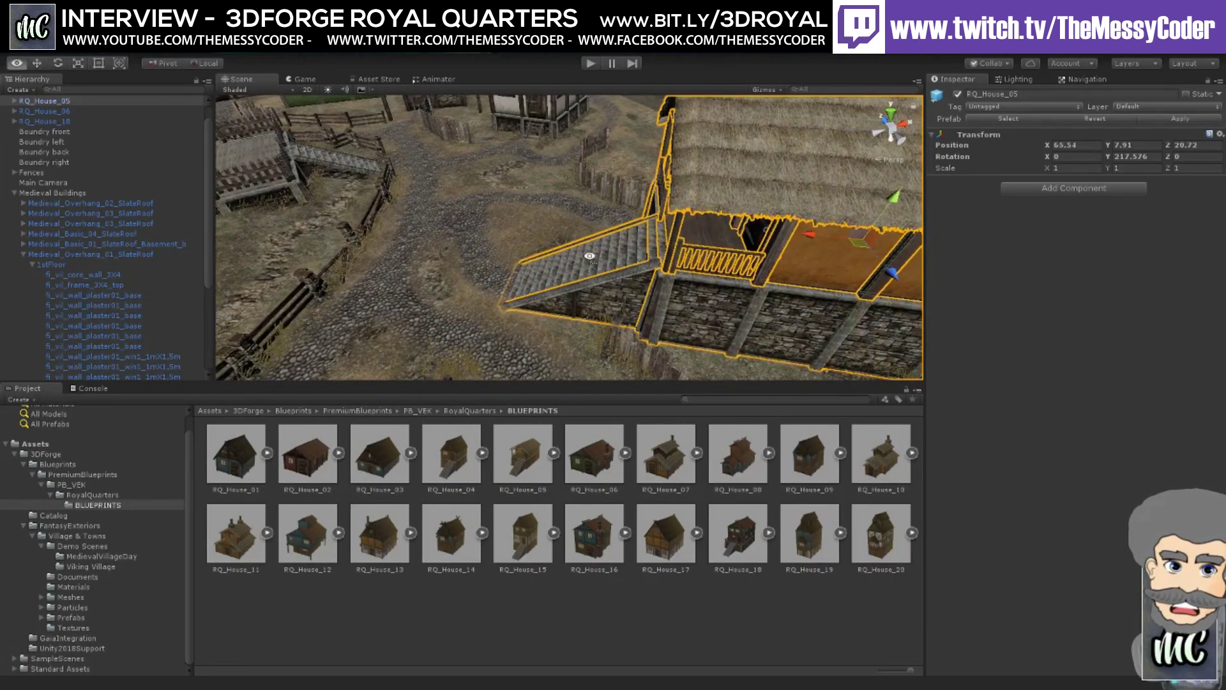
pyautogui.moveTo(588, 255); pyautogui.dragTo(695, 259, button='right')
pyautogui.keyDown('alt'); pyautogui.moveTo(613, 253); pyautogui.dragTo(739, 218); pyautogui.keyUp('alt')
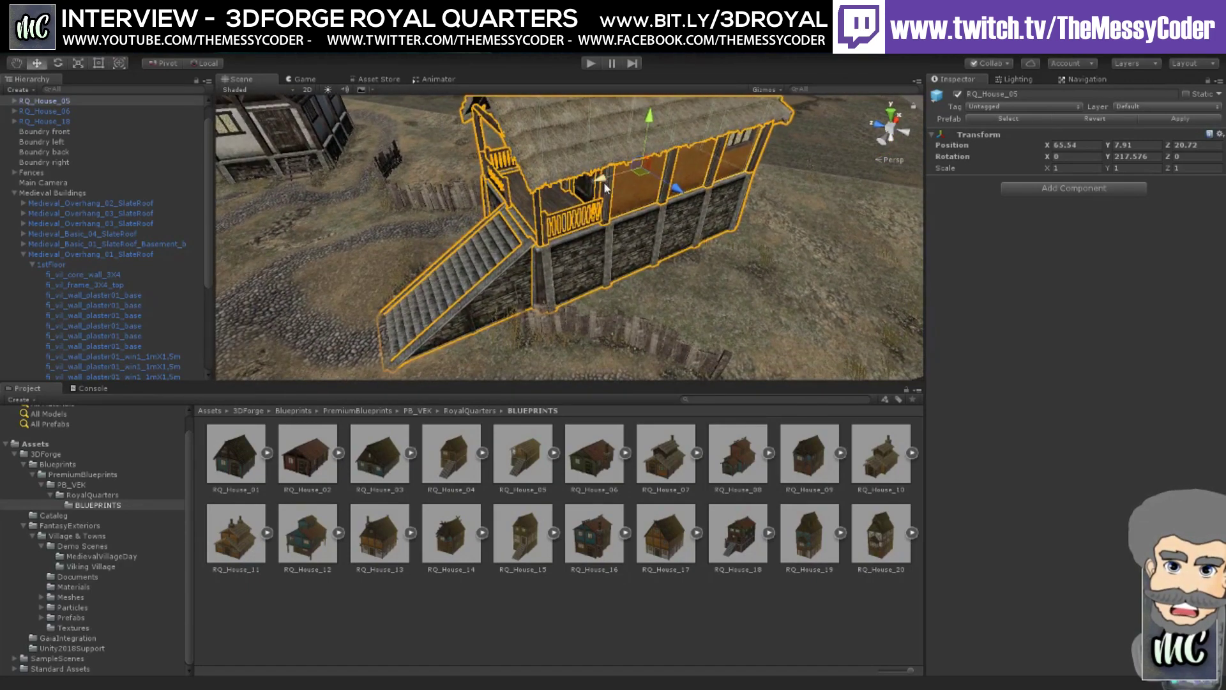
pyautogui.moveTo(605, 189); pyautogui.dragTo(599, 226)
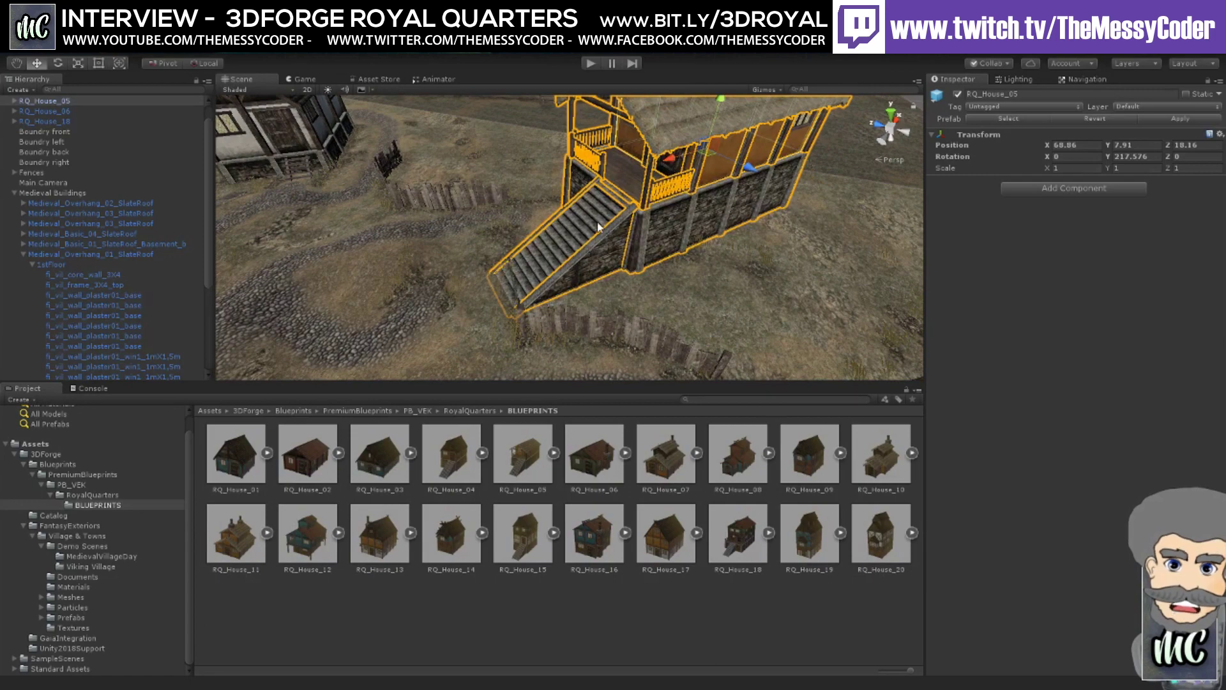
# - Rotate RQ_House_05 to Y 231.421 to turn its stairs towards the gap in the fence
pyautogui.moveTo(619, 228); pyautogui.dragTo(664, 233, button='middle')
pyautogui.scroll(4, 376, 201)
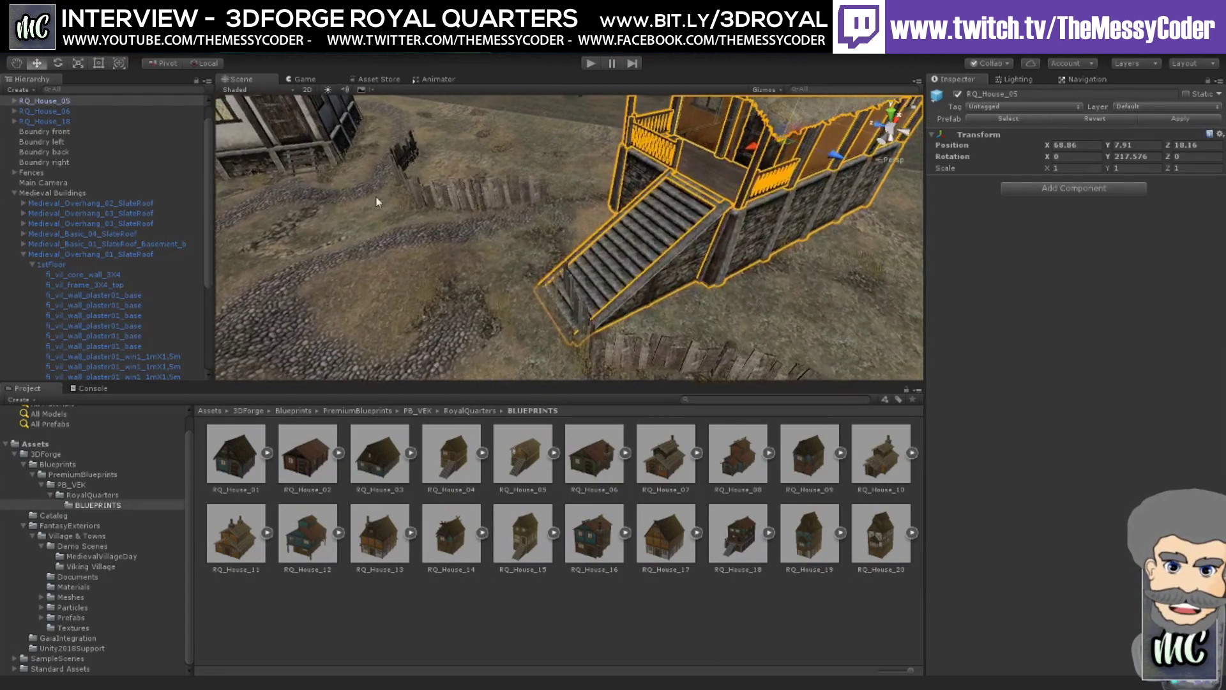
pyautogui.press('e')
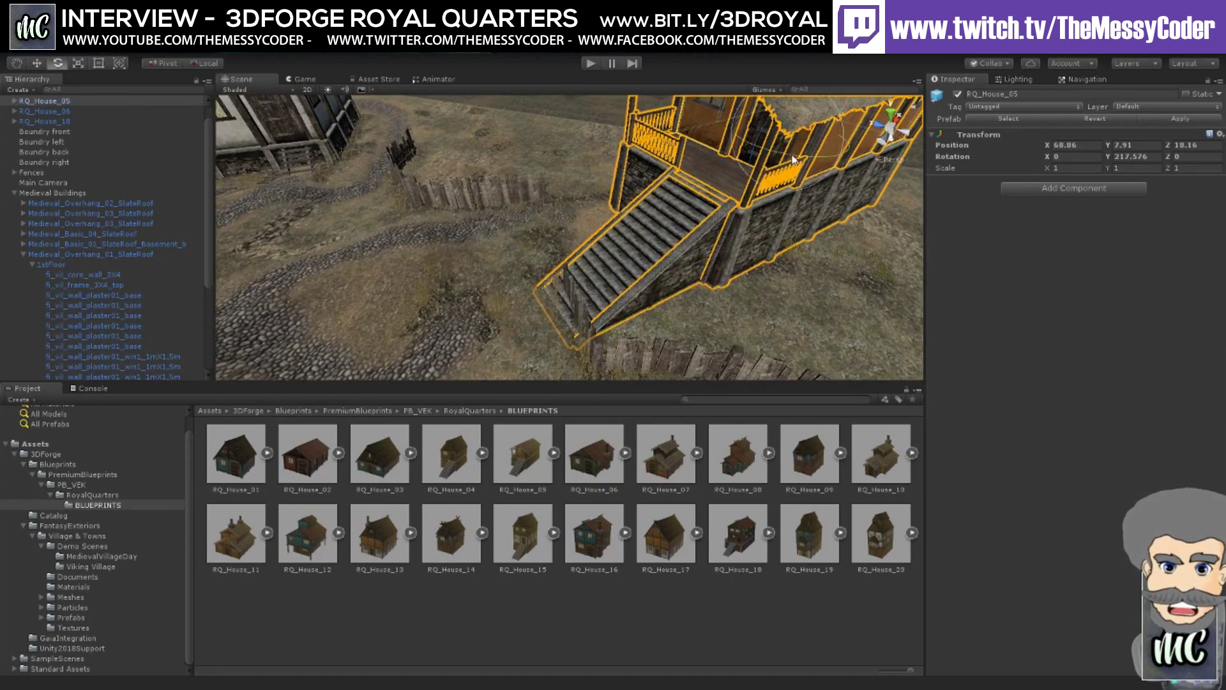
pyautogui.moveTo(794, 160); pyautogui.dragTo(736, 171)
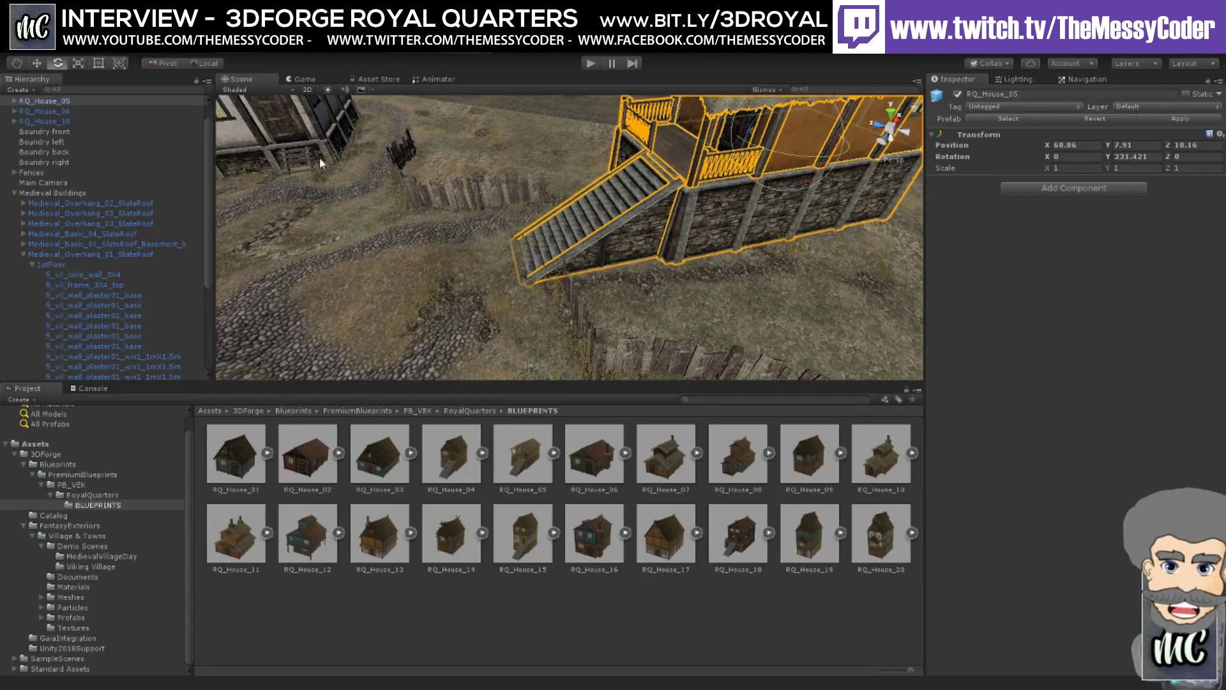
# - Fine-position RQ_House_05 at X 68.78, Z 18.09 and sink it into the ground at Y 7.11, then deselect it
pyautogui.click(37, 63)
pyautogui.keyDown('alt'); pyautogui.moveTo(492, 236); pyautogui.dragTo(590, 192); pyautogui.keyUp('alt')
pyautogui.moveTo(619, 144); pyautogui.dragTo(658, 220)
pyautogui.keyDown('alt'); pyautogui.moveTo(546, 272); pyautogui.dragTo(559, 247); pyautogui.keyUp('alt')
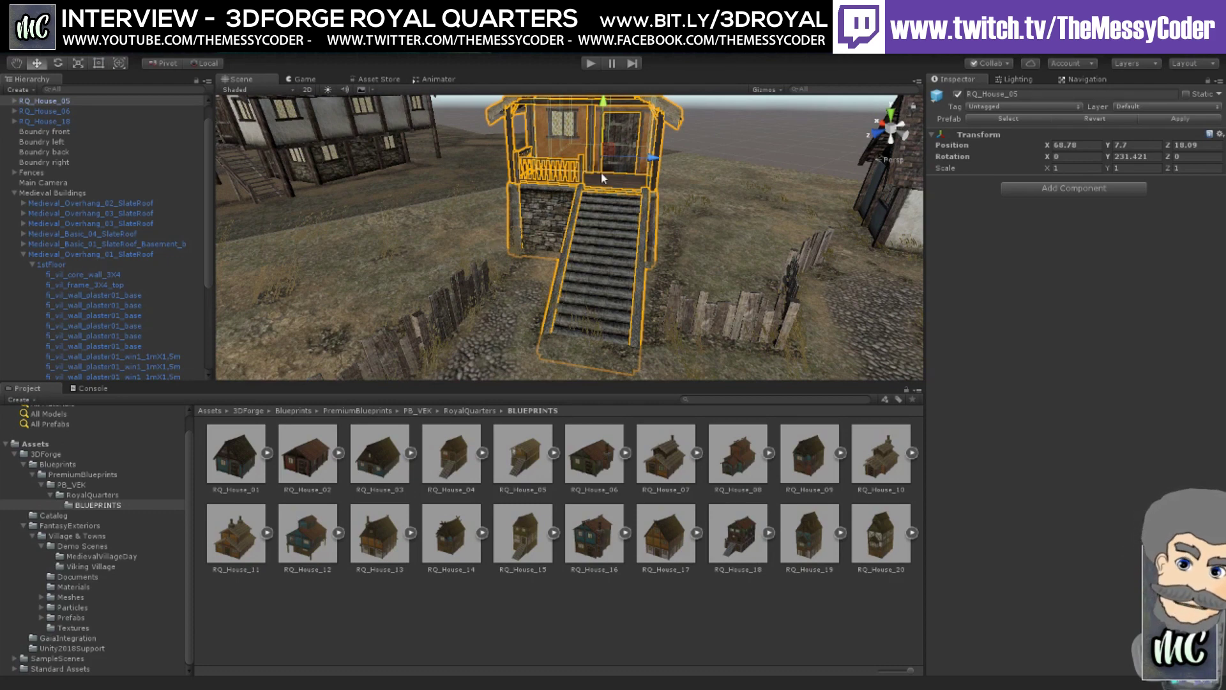
pyautogui.moveTo(606, 102); pyautogui.dragTo(601, 115)
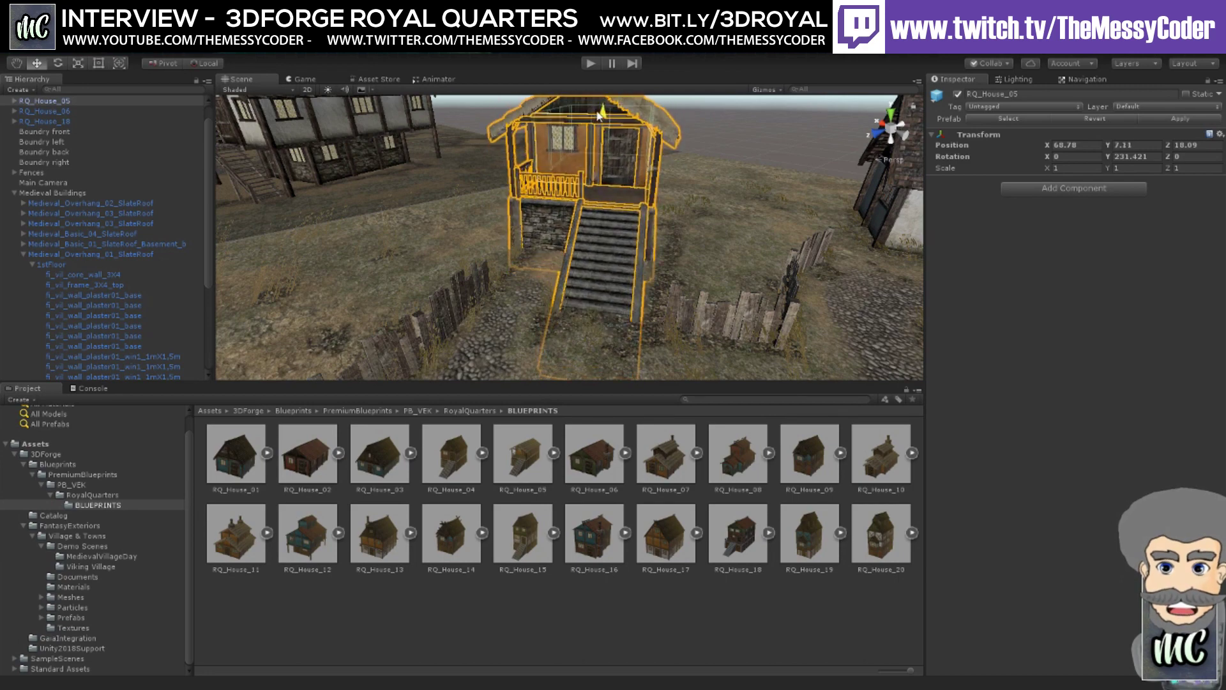
pyautogui.click(707, 141)
# - Deactivate the L-shaped Medieval_Basic_01_L_SlateRoof house across the path to clear its plot
pyautogui.moveTo(698, 192); pyautogui.dragTo(287, 197, button='middle')
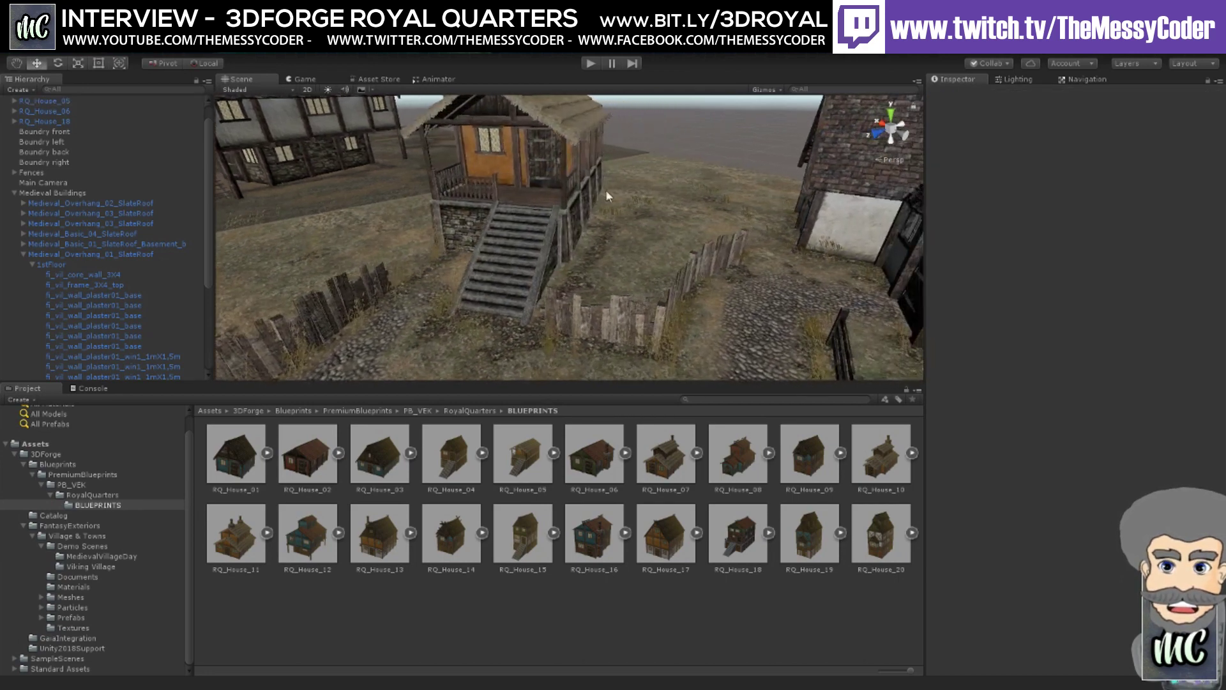
pyautogui.moveTo(608, 197); pyautogui.dragTo(810, 137, button='middle')
pyautogui.moveTo(450, 272); pyautogui.dragTo(564, 219, button='right')
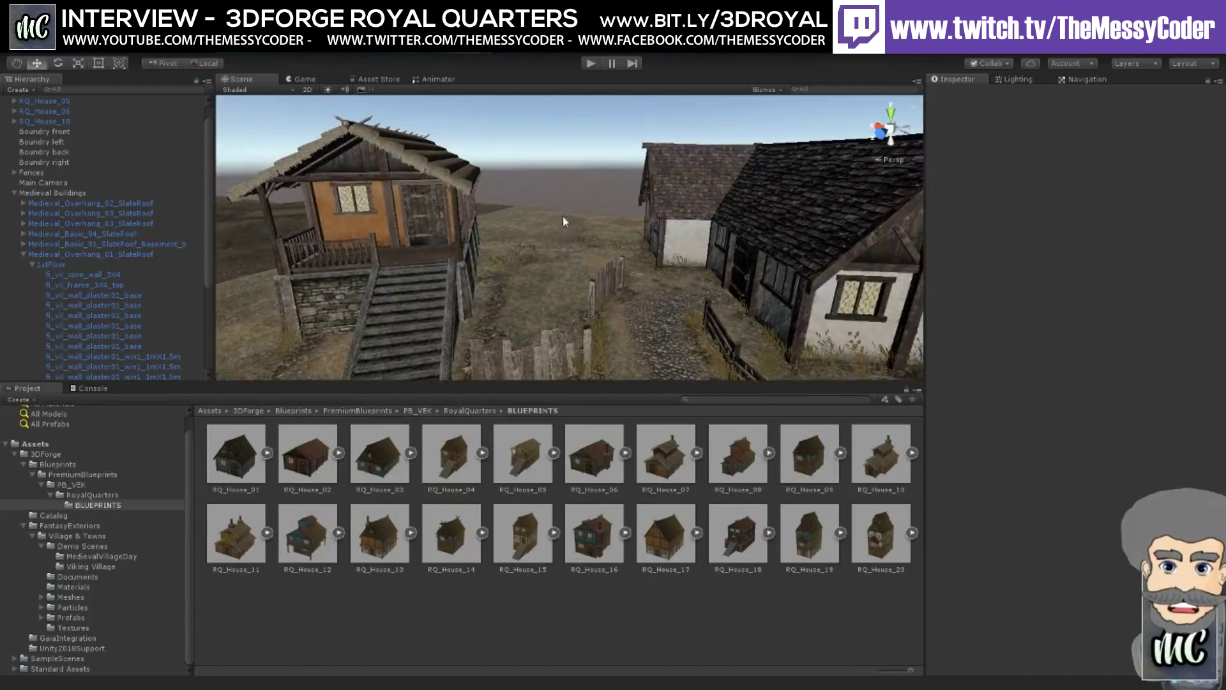
pyautogui.moveTo(467, 258); pyautogui.dragTo(615, 194, button='middle')
pyautogui.moveTo(482, 217); pyautogui.dragTo(511, 241, button='right')
pyautogui.click(678, 191)
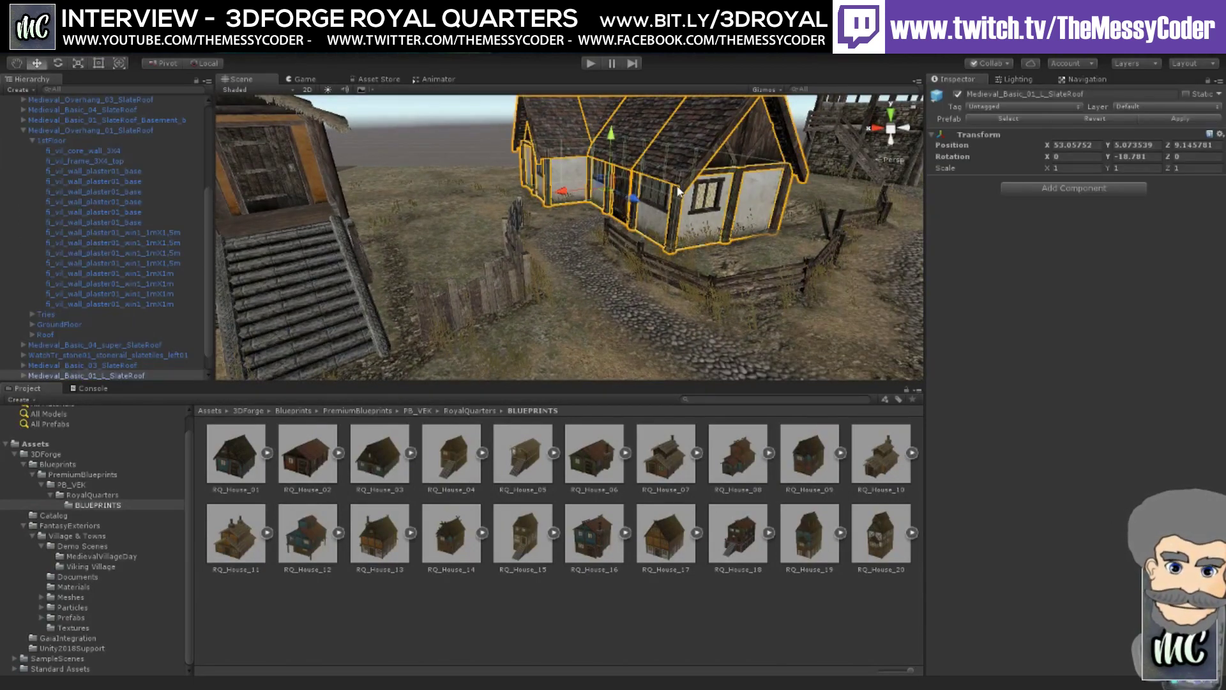
pyautogui.click(957, 94)
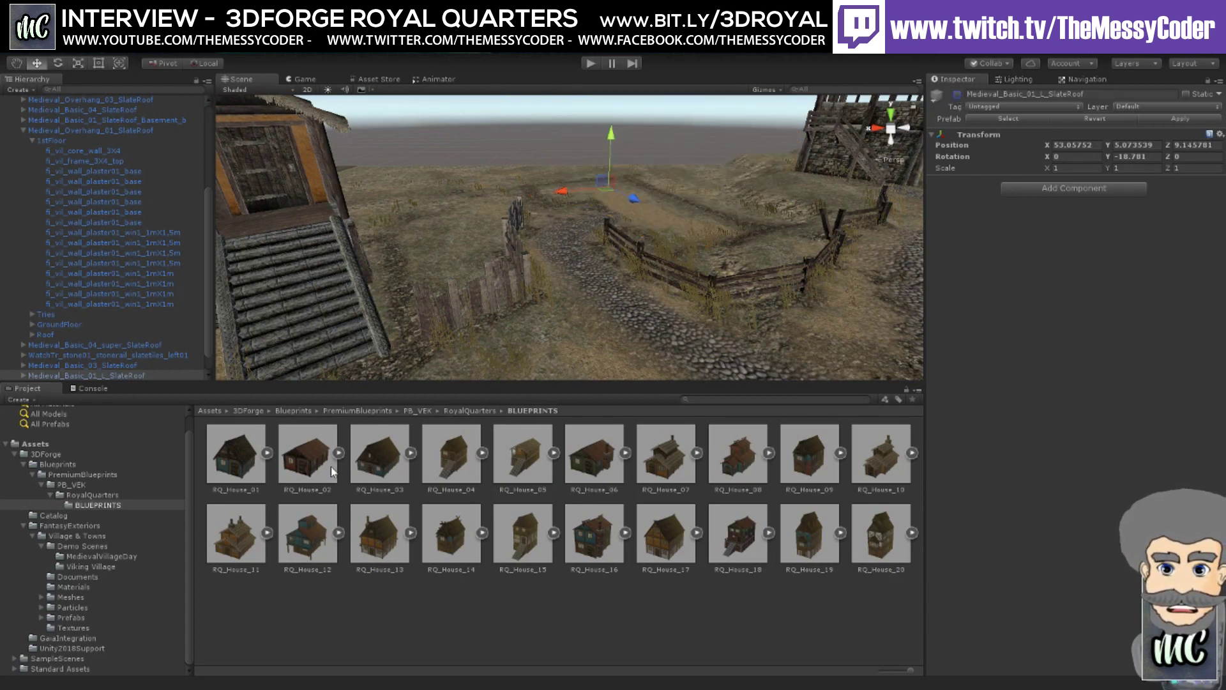
# - Place the RQ_House_03 blueprint on the emptied plot, rotated to Y -23.482, at X 48.98, Y 5.17 and Z 12.24
pyautogui.moveTo(379, 453); pyautogui.dragTo(674, 224)
pyautogui.click(58, 64)
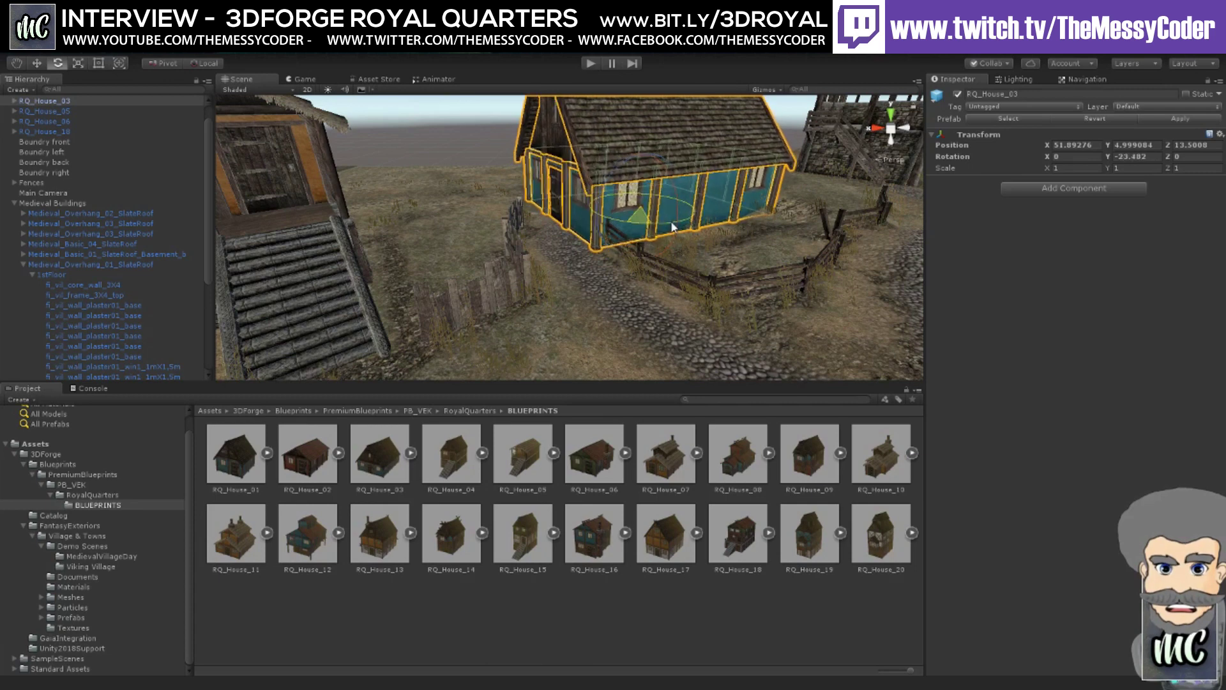
pyautogui.press('w')
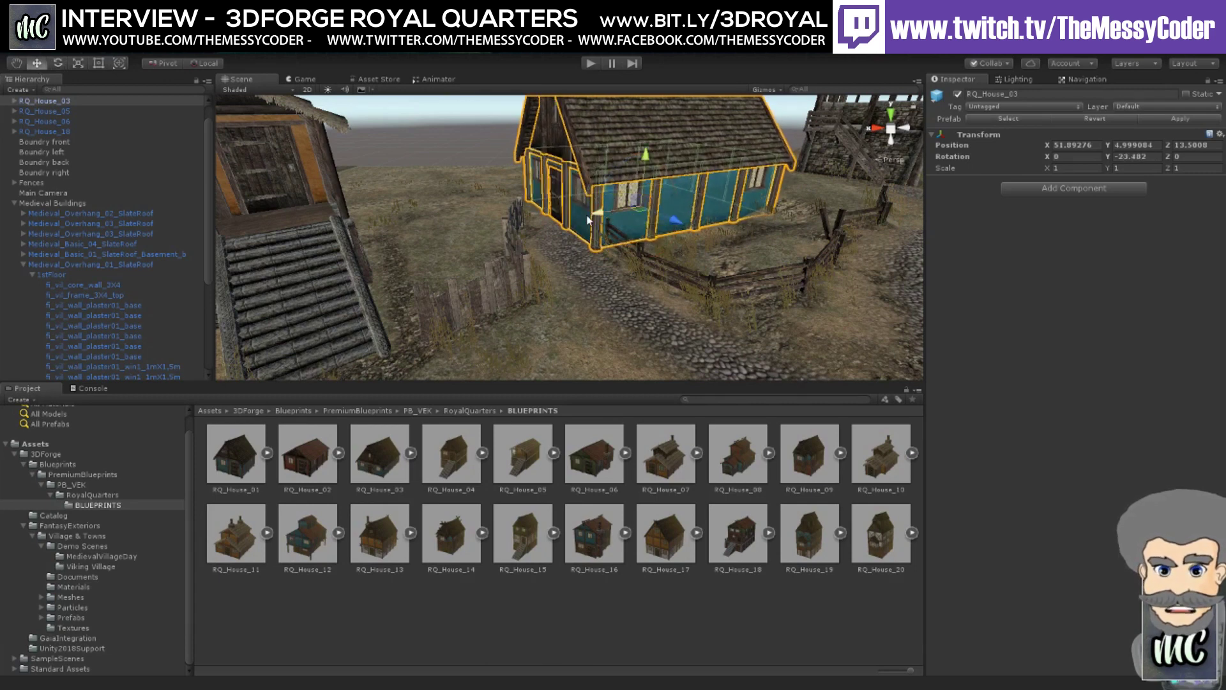
pyautogui.moveTo(597, 213); pyautogui.dragTo(644, 205)
pyautogui.moveTo(690, 154)
pyautogui.mouseDown()
pyautogui.moveTo(690, 174)
pyautogui.moveTo(691, 151)
pyautogui.mouseUp()
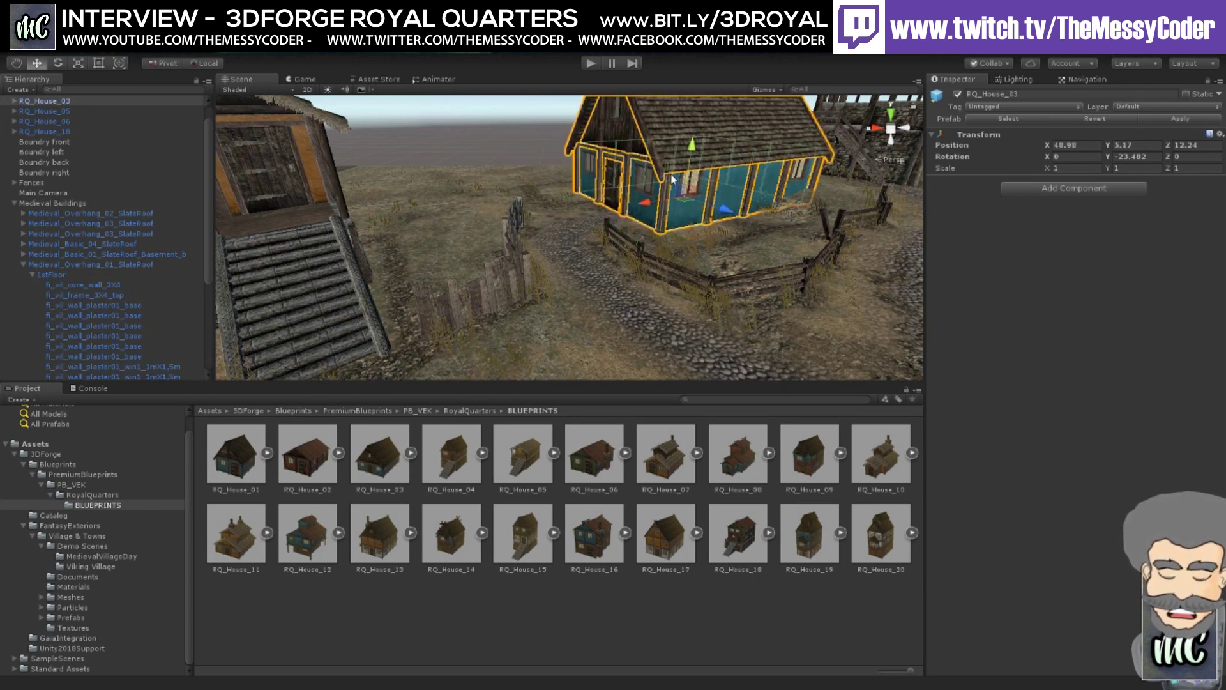
# - With the handle set to Center, lower RQ_House_03 to Y 5.02 and shift it to X 50.05 and Z 12.71
pyautogui.press('z')
pyautogui.scroll(3, 638, 255)
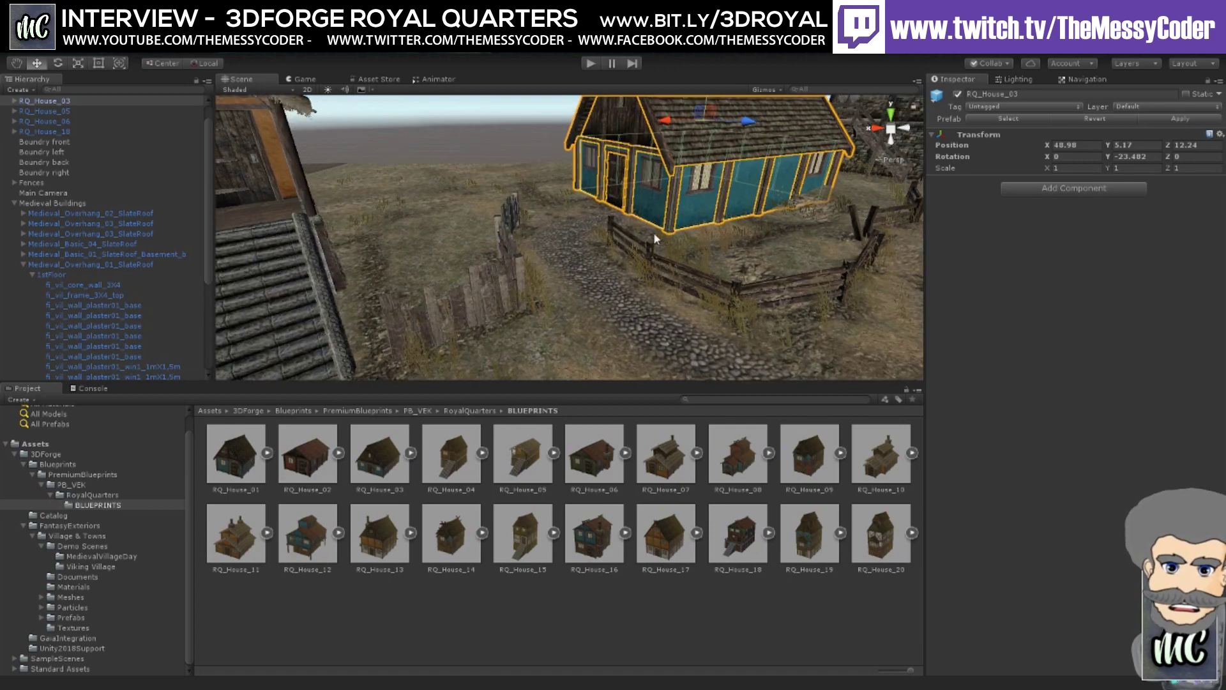
pyautogui.scroll(2, 639, 258)
pyautogui.scroll(6, 641, 268)
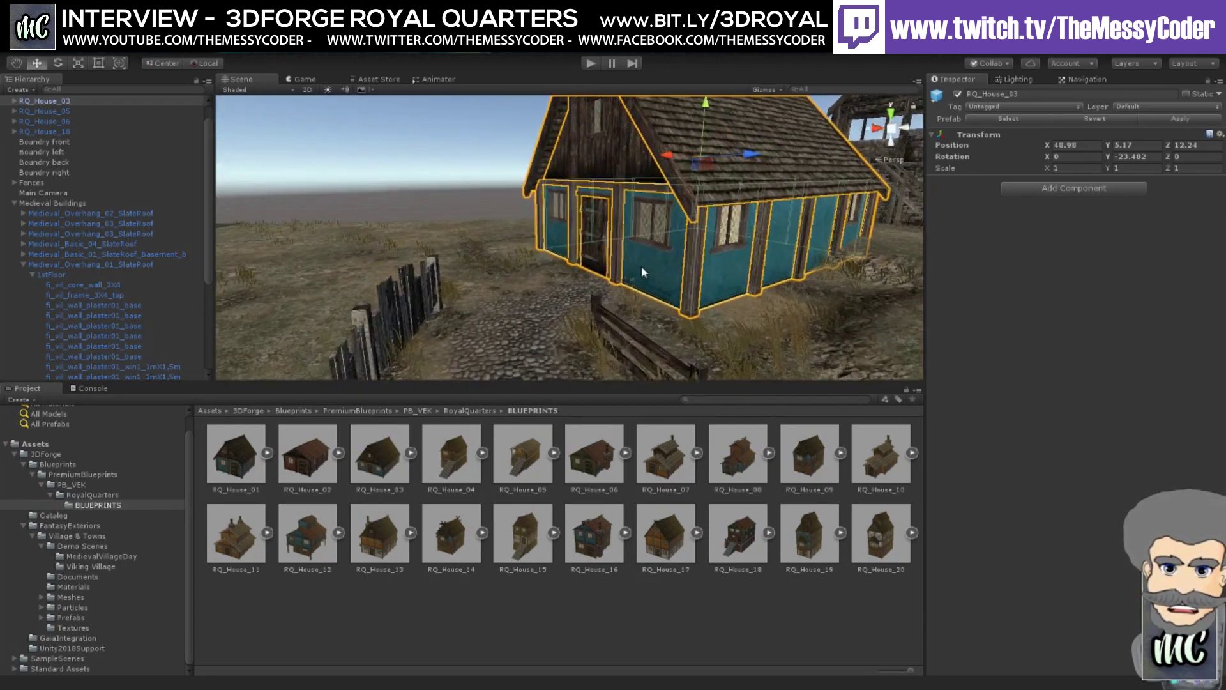
pyautogui.moveTo(616, 286); pyautogui.dragTo(630, 261, button='right')
pyautogui.moveTo(697, 119); pyautogui.dragTo(696, 118)
pyautogui.moveTo(612, 187); pyautogui.dragTo(676, 243, button='right')
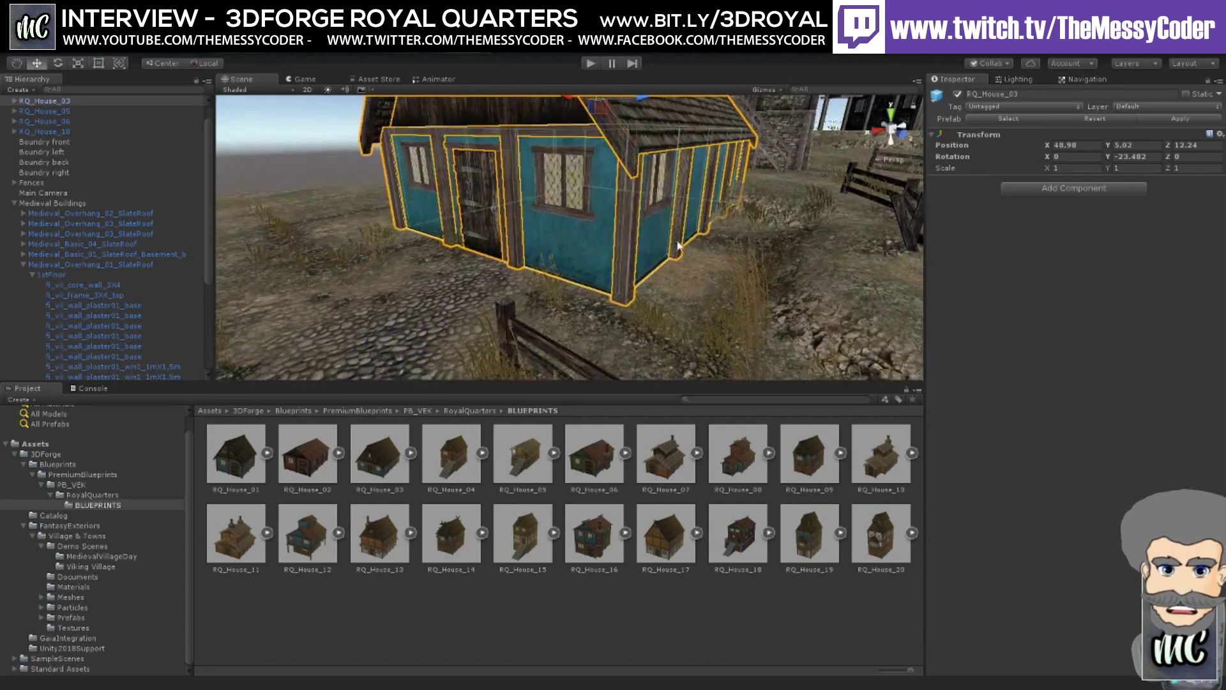
pyautogui.moveTo(619, 142); pyautogui.dragTo(613, 126, button='right')
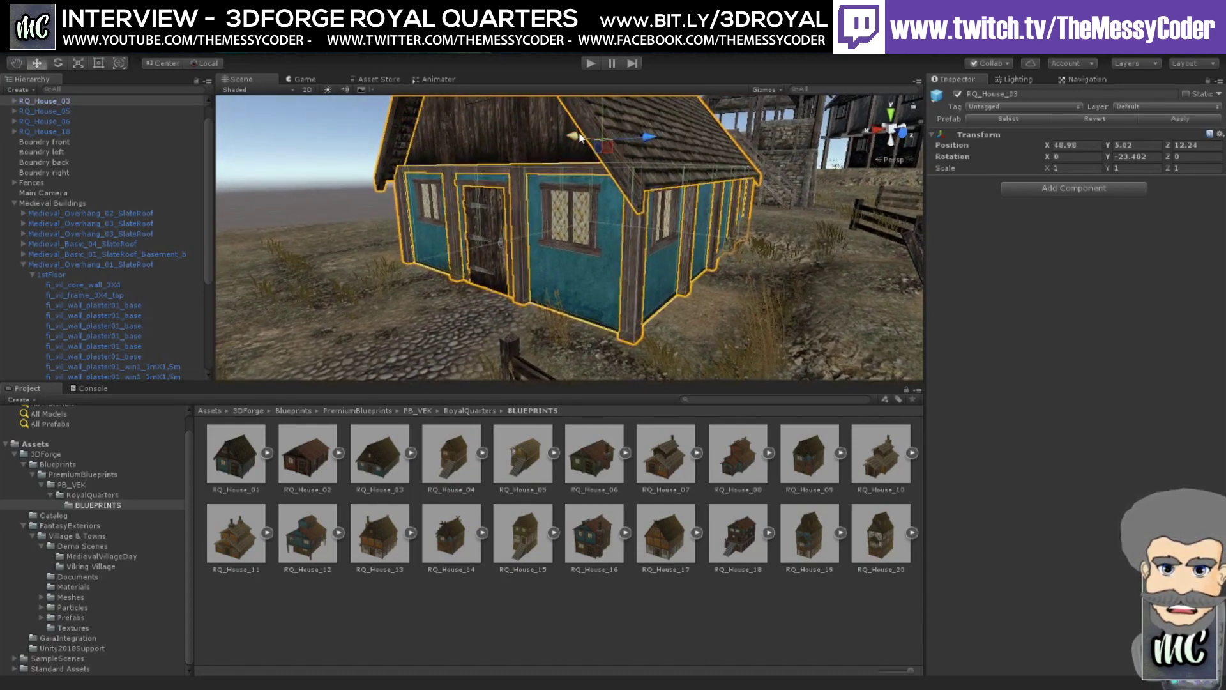
pyautogui.moveTo(578, 134); pyautogui.dragTo(557, 142)
# - Deactivate the large Medieval_Basic_04_super_SlateRoof house in the fenced area to clear its plot
pyautogui.moveTo(555, 205); pyautogui.dragTo(553, 258, button='right')
pyautogui.scroll(-3, 554, 262)
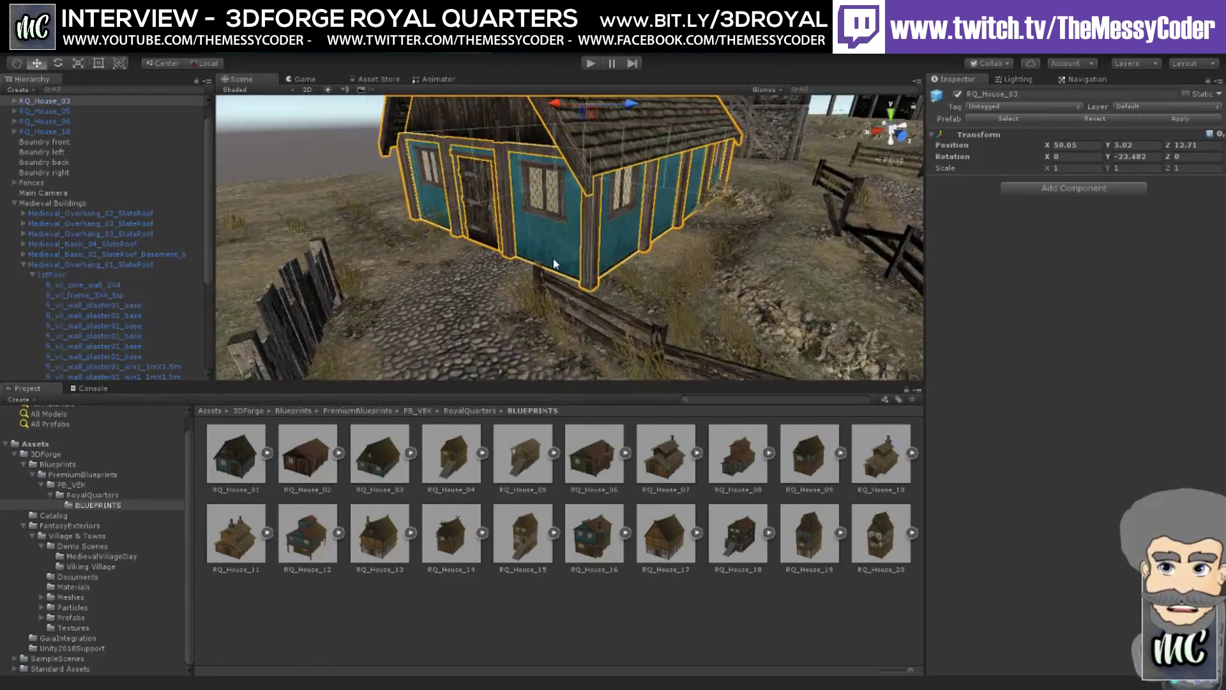
pyautogui.moveTo(562, 268); pyautogui.dragTo(441, 246, button='middle')
pyautogui.moveTo(441, 247); pyautogui.dragTo(618, 248, button='right')
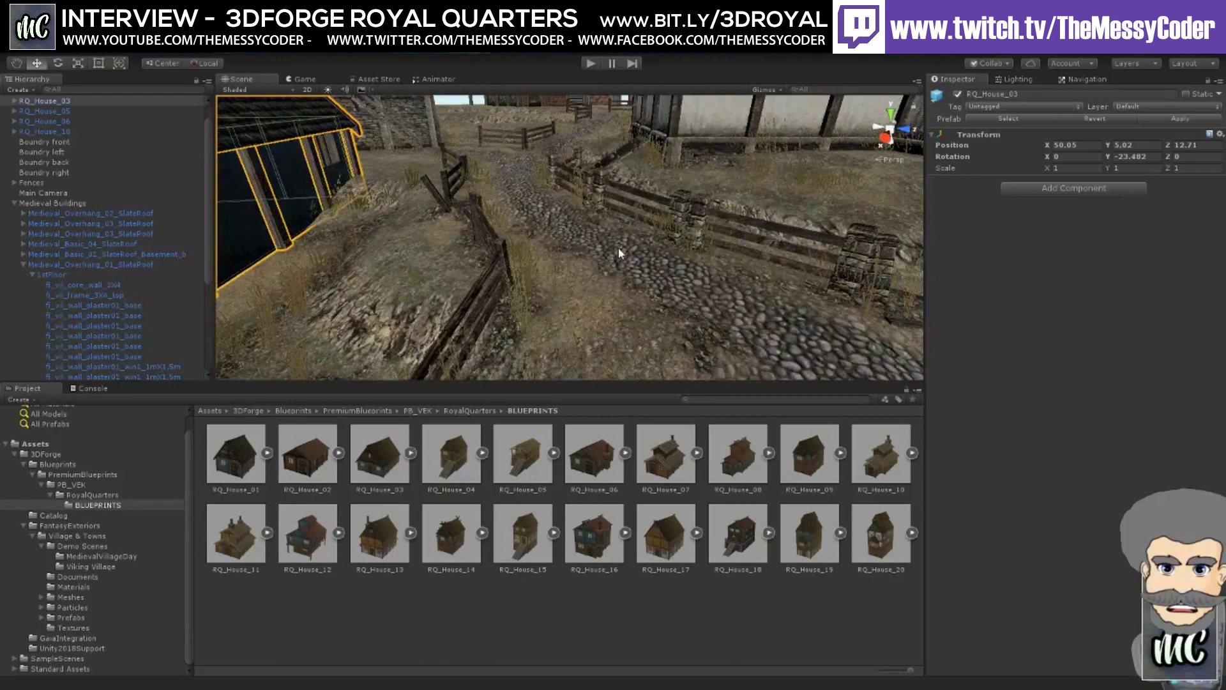
pyautogui.keyDown('alt'); pyautogui.moveTo(618, 254); pyautogui.dragTo(598, 219); pyautogui.keyUp('alt')
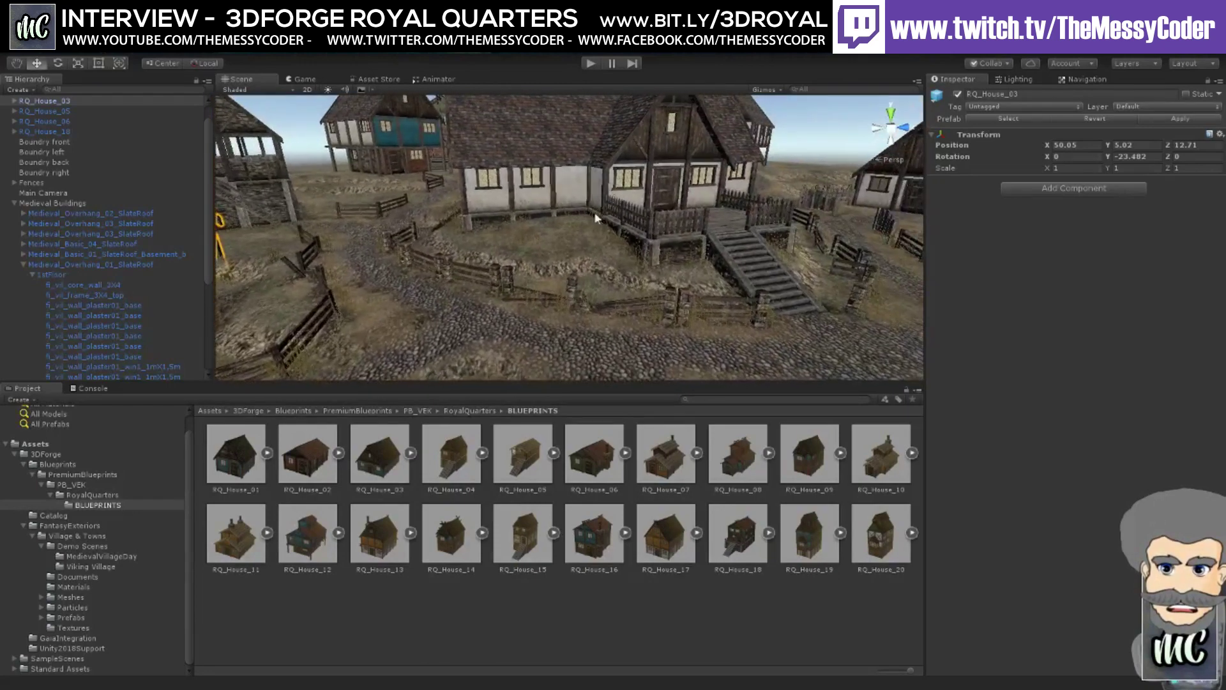
pyautogui.click(658, 159)
pyautogui.click(957, 95)
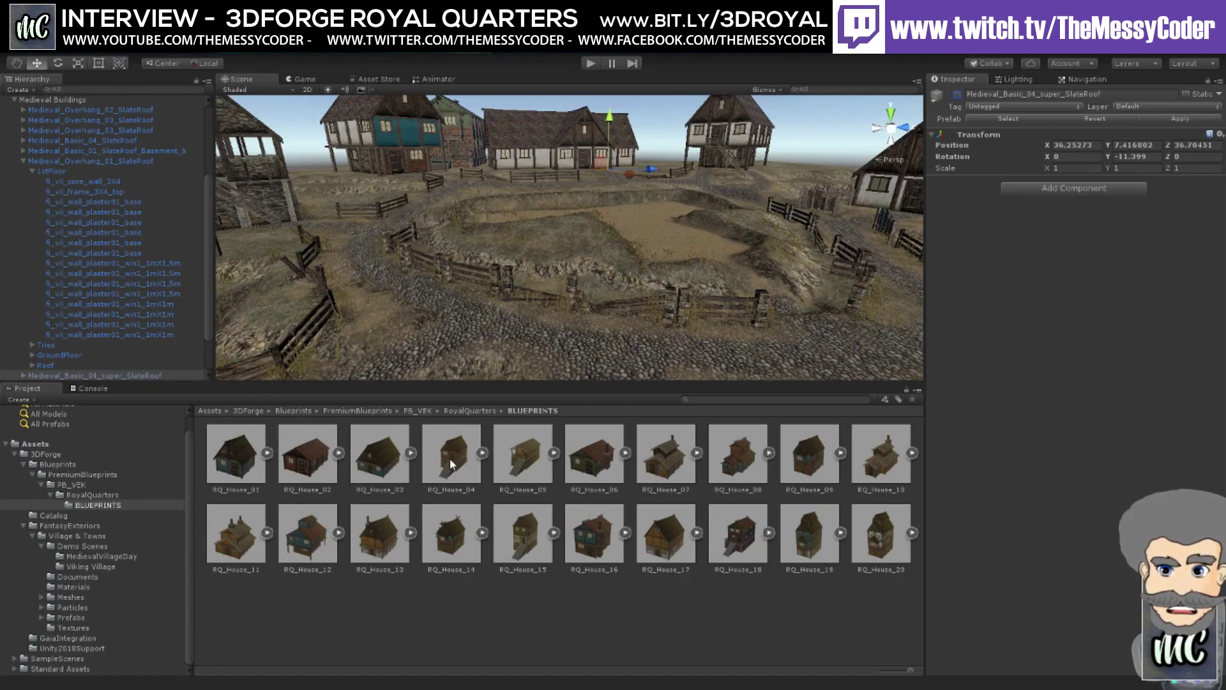
# - Place the RQ_House_04 blueprint in the fenced area at about X 43.54, Z 37.92 and lower it to Y 7.59
pyautogui.moveTo(451, 464); pyautogui.dragTo(668, 244)
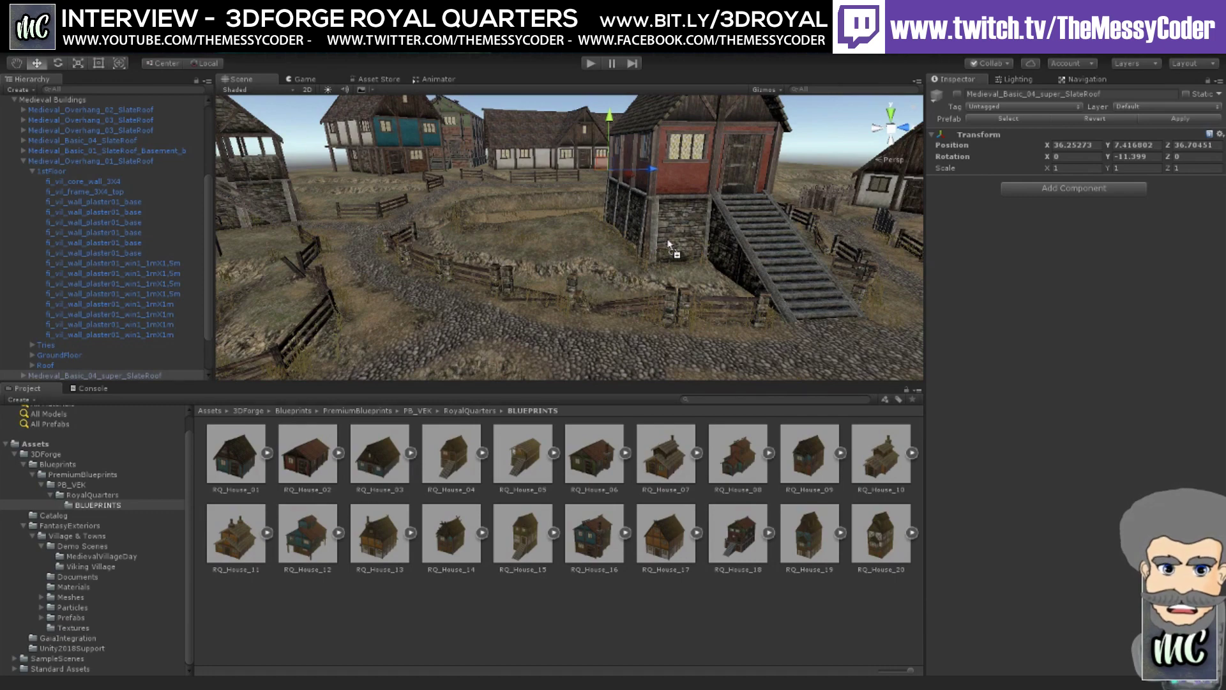
pyautogui.moveTo(668, 244); pyautogui.dragTo(668, 244)
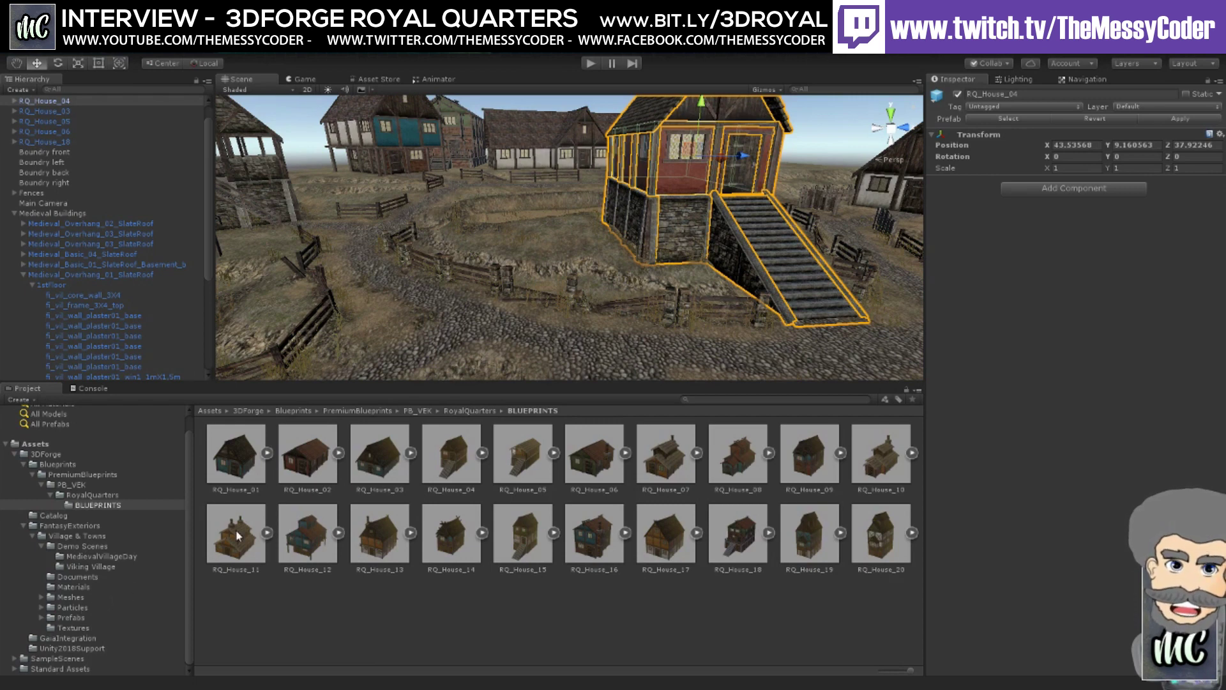
pyautogui.moveTo(700, 108); pyautogui.dragTo(681, 261)
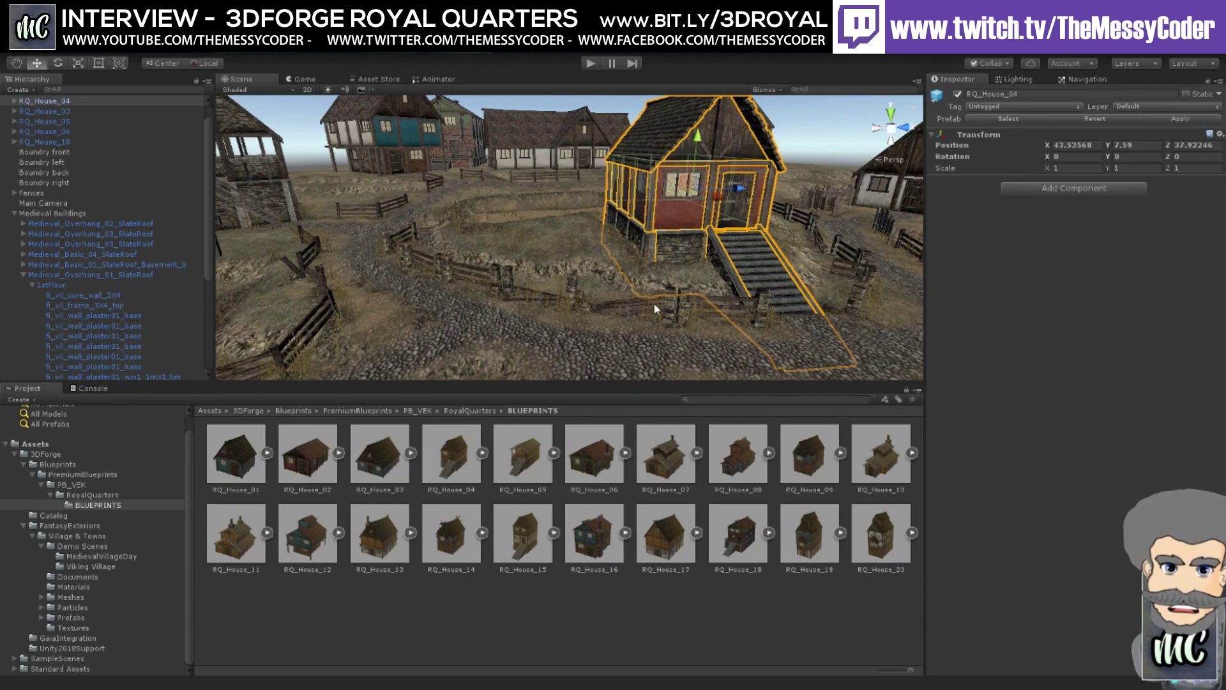
# - Place a second RQ_House_06 blueprint on the grass beside RQ_House_05 and rotate it to Y 208.573
pyautogui.moveTo(667, 263); pyautogui.dragTo(1189, 274, button='right')
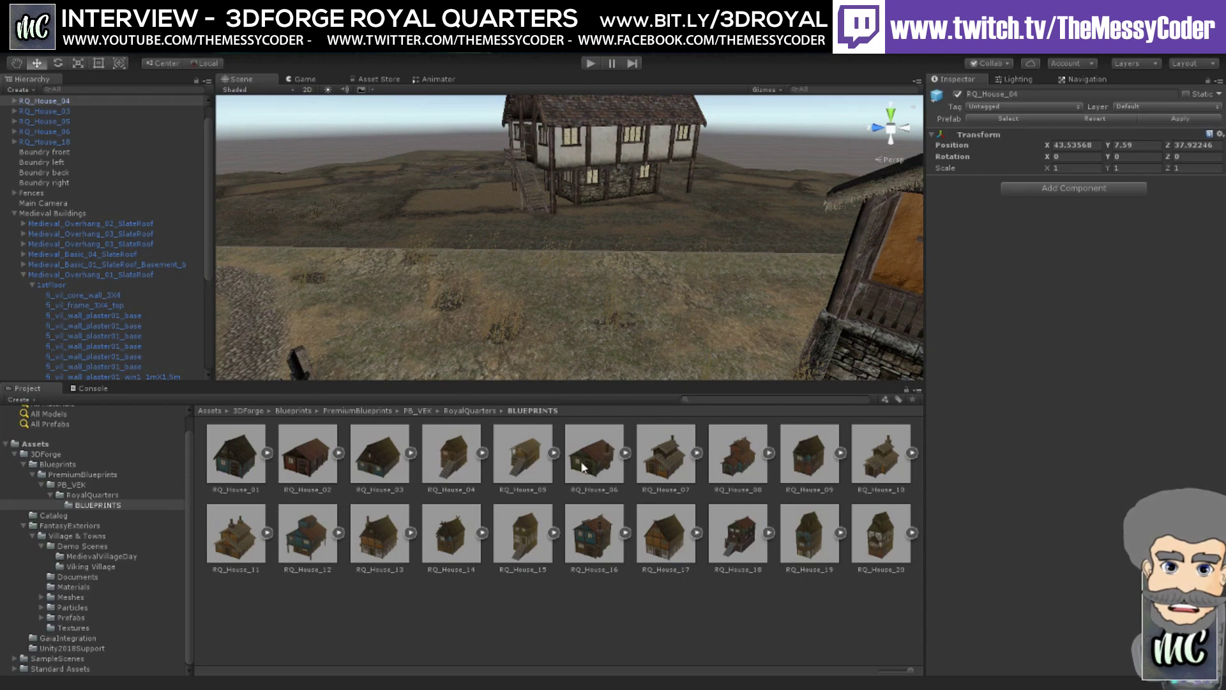
pyautogui.moveTo(594, 468); pyautogui.dragTo(701, 292)
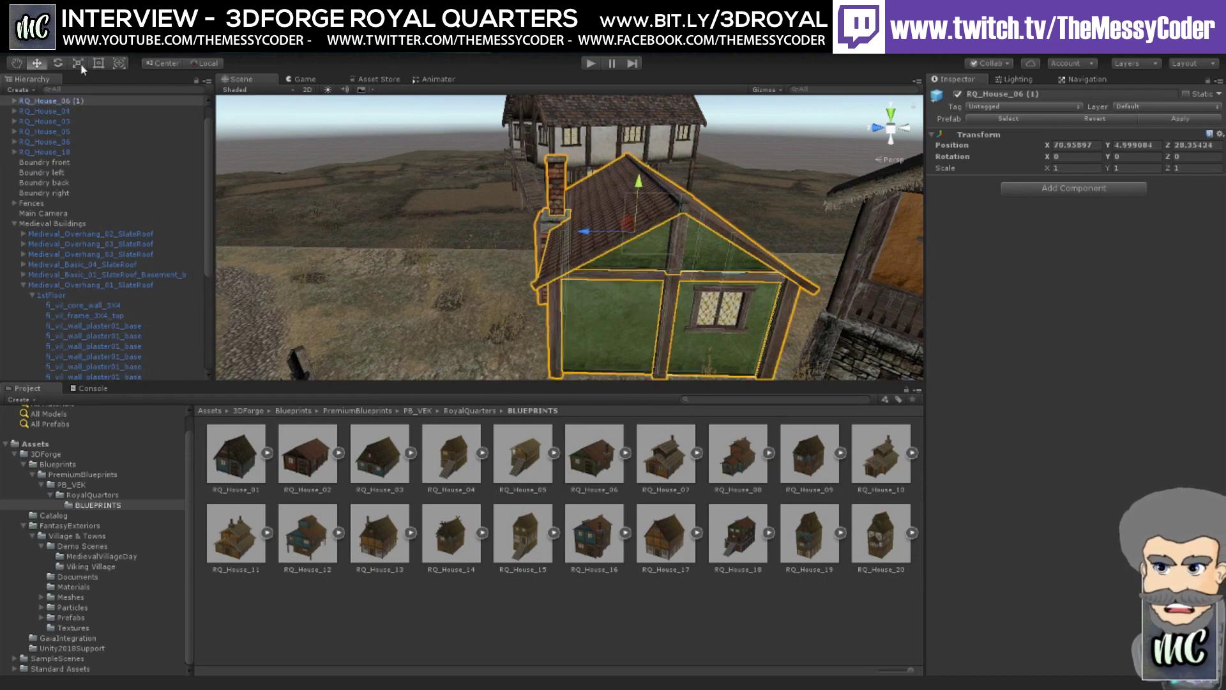
pyautogui.click(58, 63)
pyautogui.moveTo(659, 255); pyautogui.dragTo(246, 168)
pyautogui.moveTo(573, 246)
pyautogui.mouseDown(button='middle')
pyautogui.moveTo(563, 165)
pyautogui.moveTo(562, 249)
pyautogui.mouseUp(button='middle')
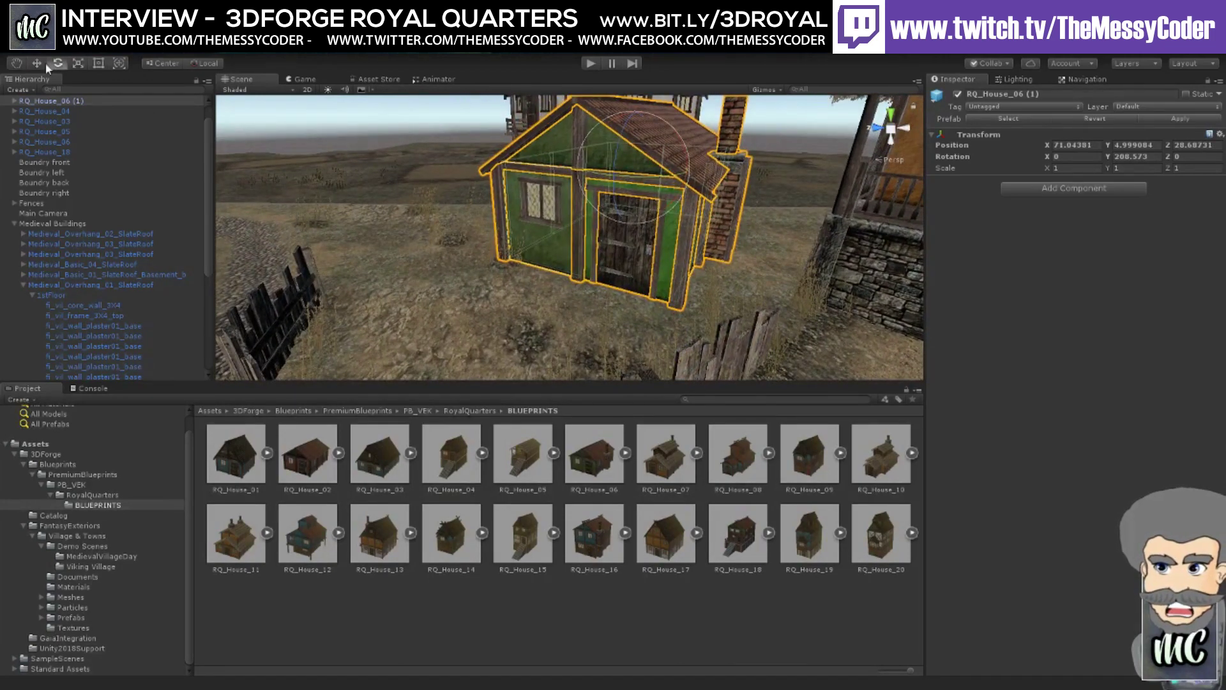
# - Move the second RQ_House_06 across the grass plot to X 69.96 and Z 29.28
pyautogui.click(37, 63)
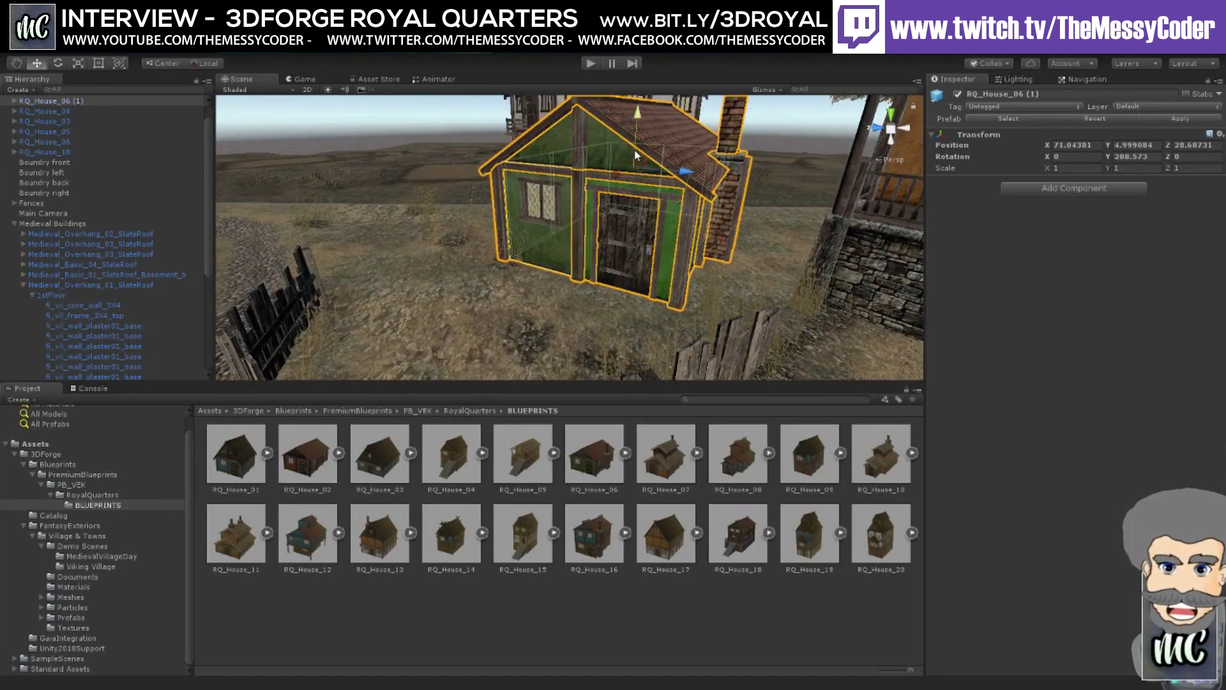
pyautogui.keyDown('alt'); pyautogui.moveTo(677, 178); pyautogui.dragTo(441, 220); pyautogui.keyUp('alt')
pyautogui.moveTo(441, 220); pyautogui.dragTo(555, 210, button='middle')
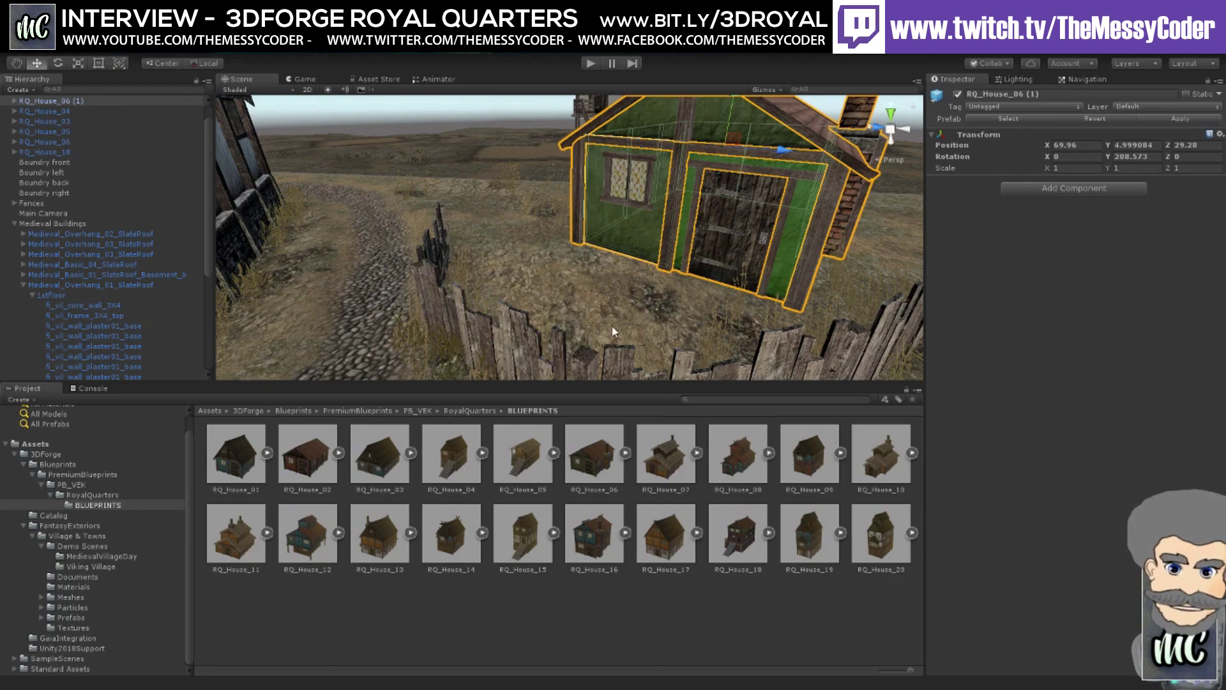
# - Place the RQ_House_10 blueprint in the fenced area at about X 46.36, Z 31.03 and deactivate the red RQ_House_04 beside it
pyautogui.moveTo(546, 302); pyautogui.dragTo(714, 248, button='right')
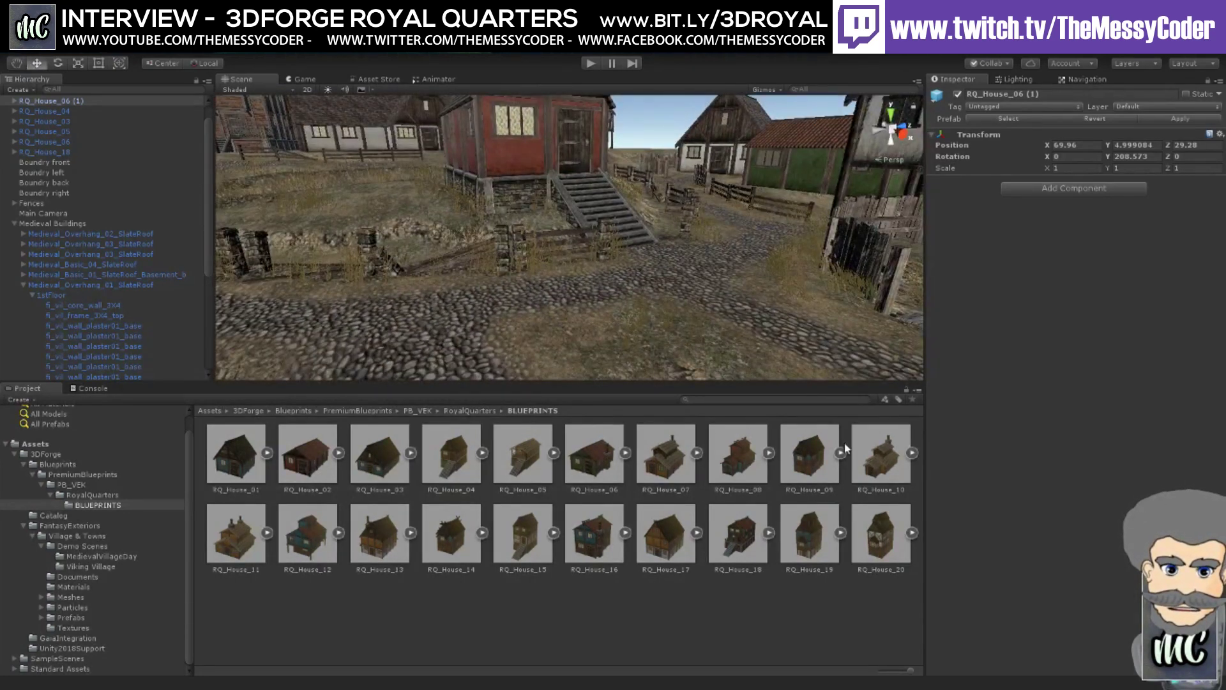
pyautogui.moveTo(899, 459); pyautogui.dragTo(360, 214)
pyautogui.moveTo(360, 214); pyautogui.dragTo(355, 158, button='right')
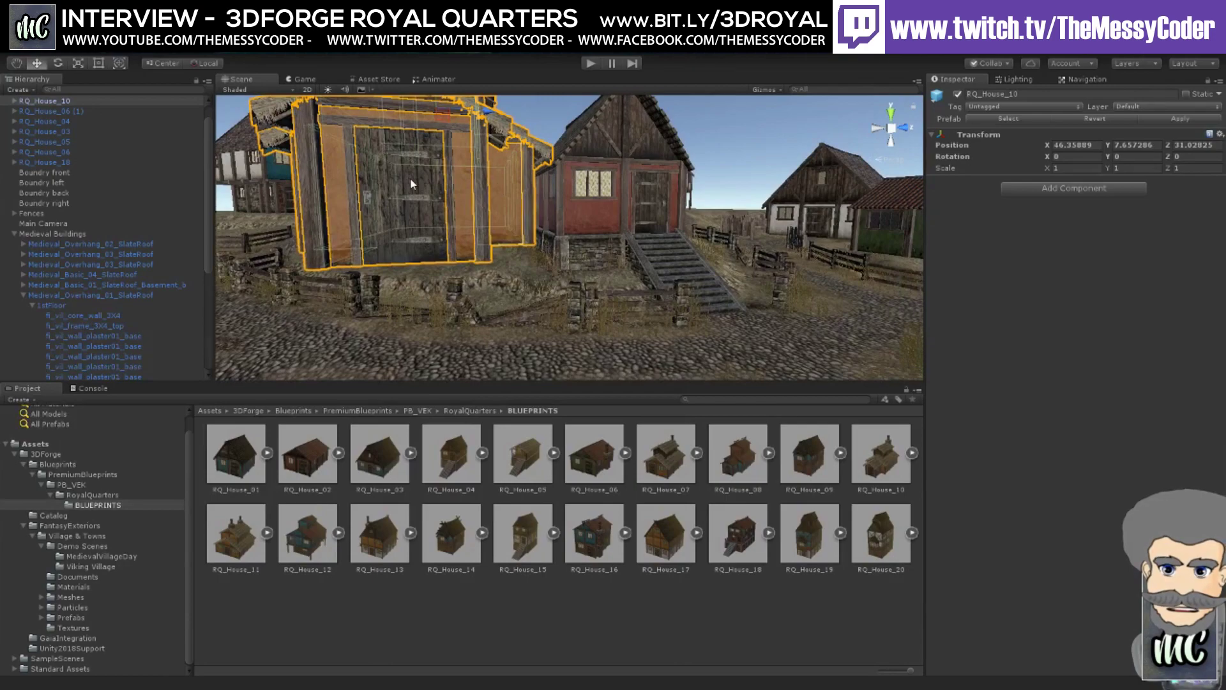
pyautogui.moveTo(376, 205); pyautogui.dragTo(632, 272, button='middle')
pyautogui.moveTo(450, 244); pyautogui.dragTo(479, 281, button='right')
pyautogui.moveTo(498, 281); pyautogui.dragTo(437, 224, button='middle')
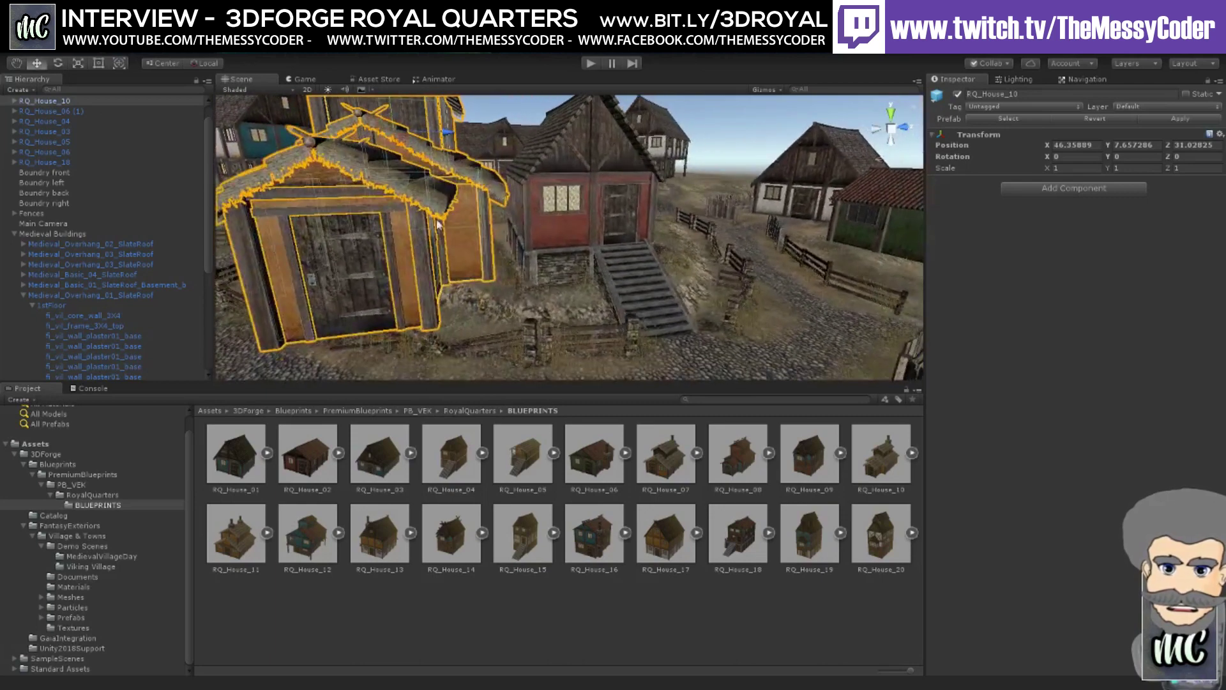
pyautogui.click(568, 210)
pyautogui.click(957, 93)
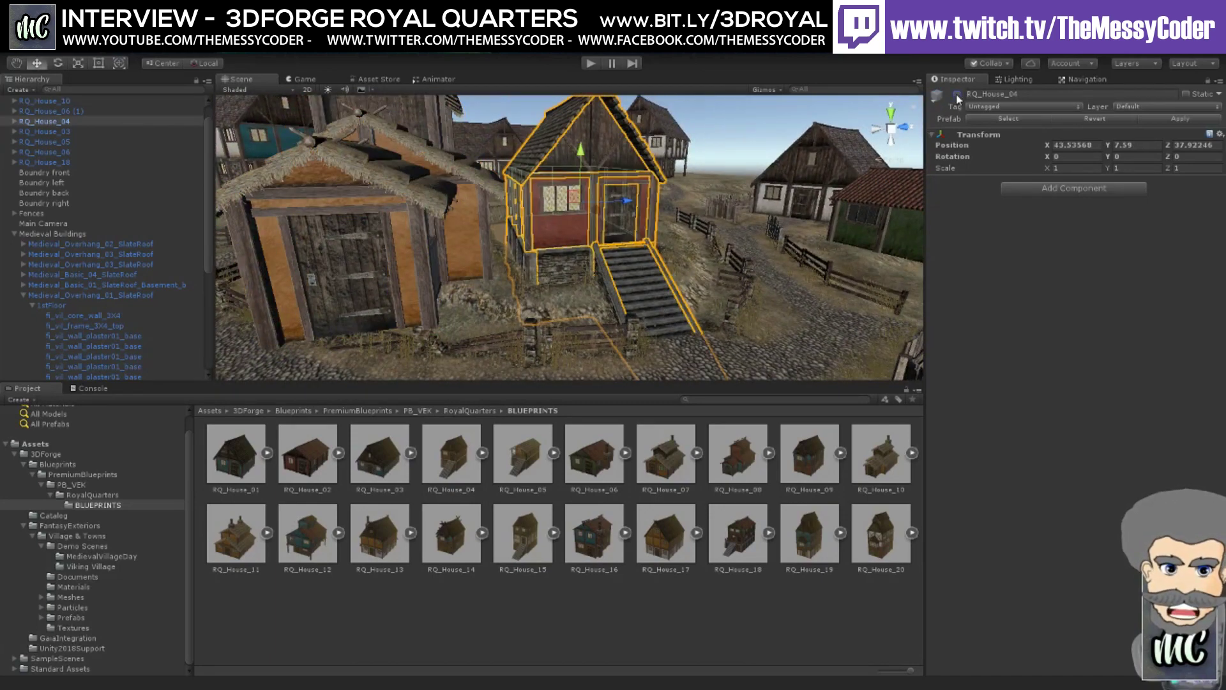
# - Rotate RQ_House_10 to Y -77.594 and move it to X 44.13, Y 6.38, Z 32.84
pyautogui.click(423, 247)
pyautogui.click(58, 64)
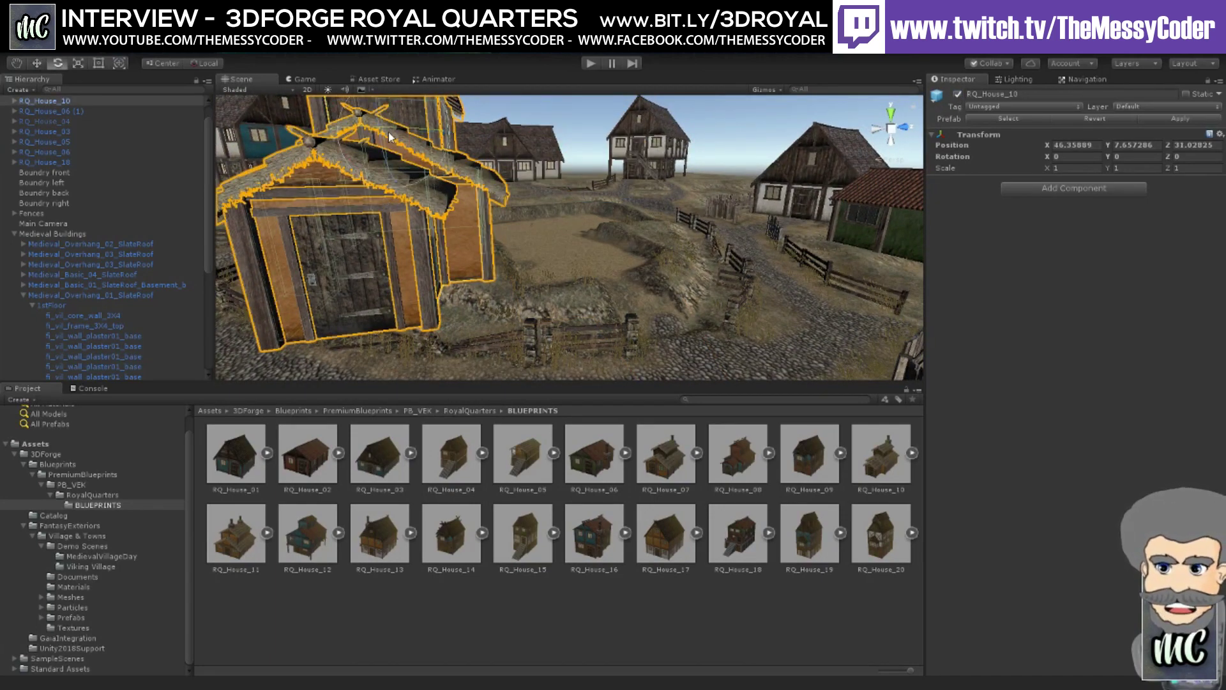
pyautogui.moveTo(389, 135); pyautogui.dragTo(553, 135)
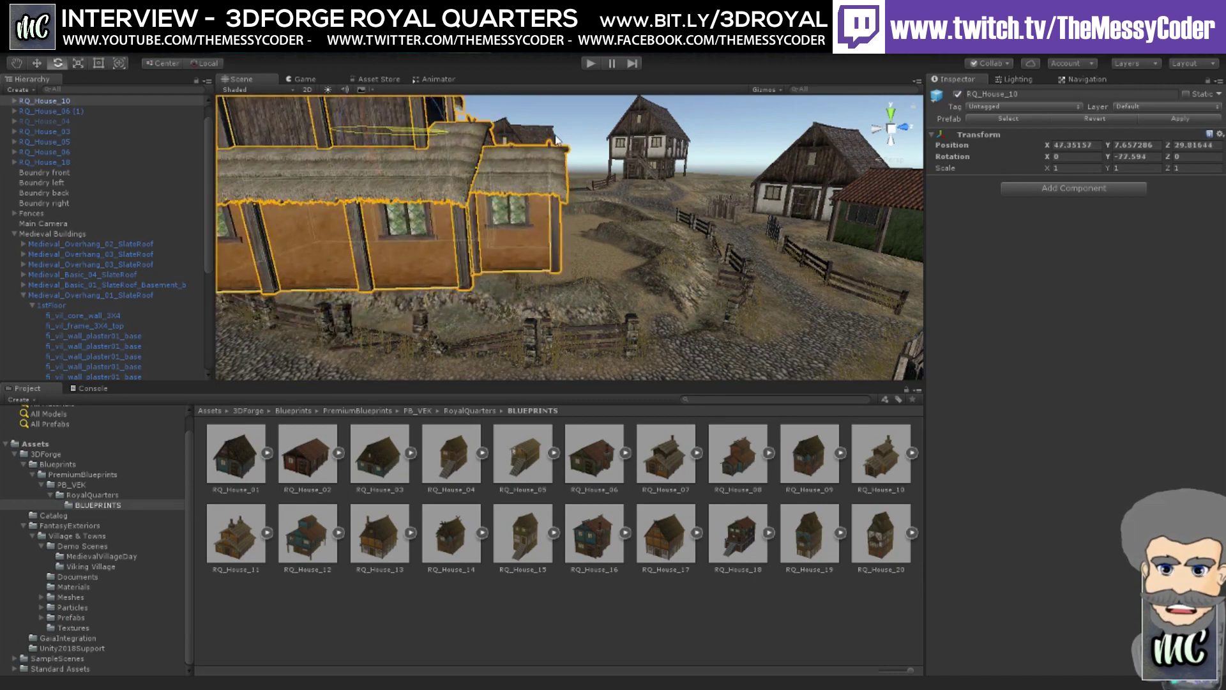
pyautogui.moveTo(329, 131); pyautogui.dragTo(222, 115, button='right')
pyautogui.click(37, 63)
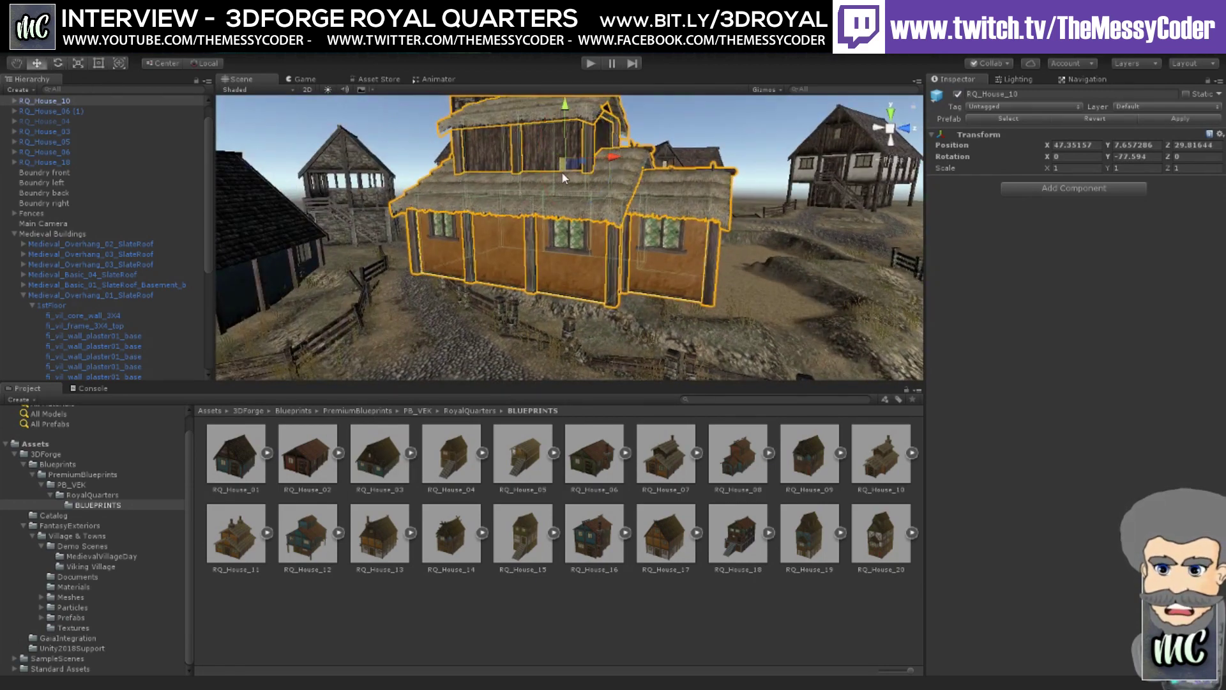
pyautogui.moveTo(595, 165); pyautogui.dragTo(688, 170)
pyautogui.moveTo(653, 121); pyautogui.dragTo(636, 147)
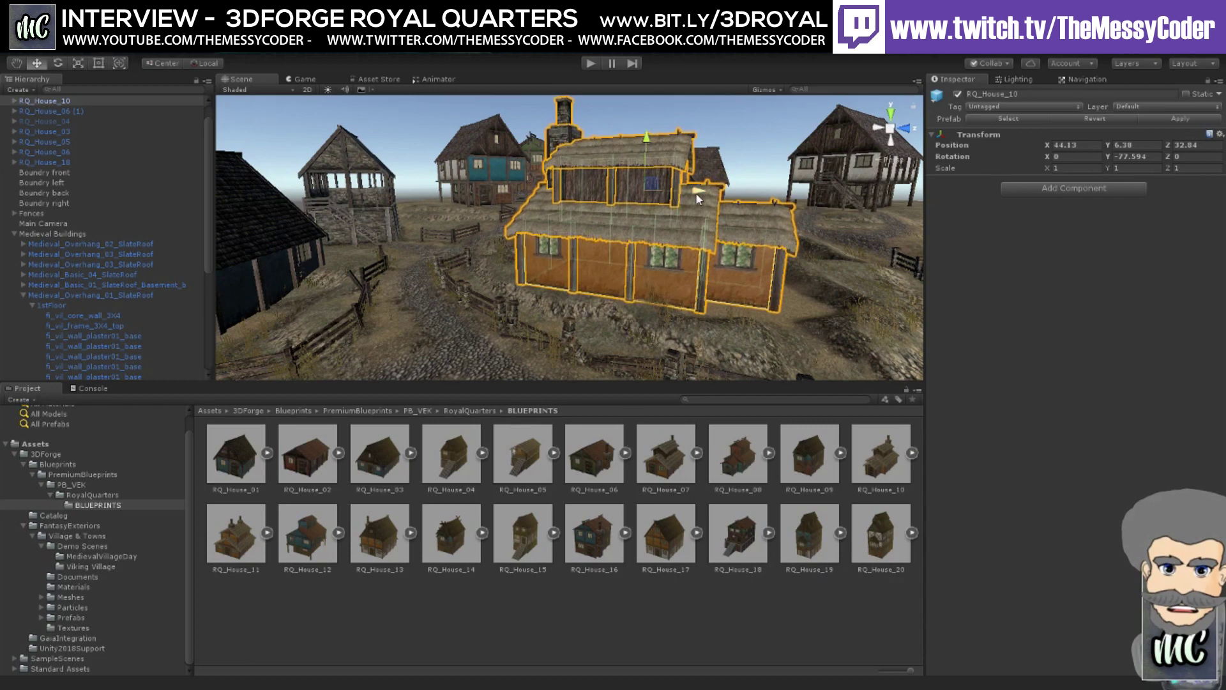
# - Turn RQ_House_10 to a Y rotation of -26.548 and shift it to X 39.24 and Z 34.87
pyautogui.moveTo(698, 192); pyautogui.dragTo(565, 195)
pyautogui.click(58, 63)
pyautogui.click(37, 63)
pyautogui.click(57, 64)
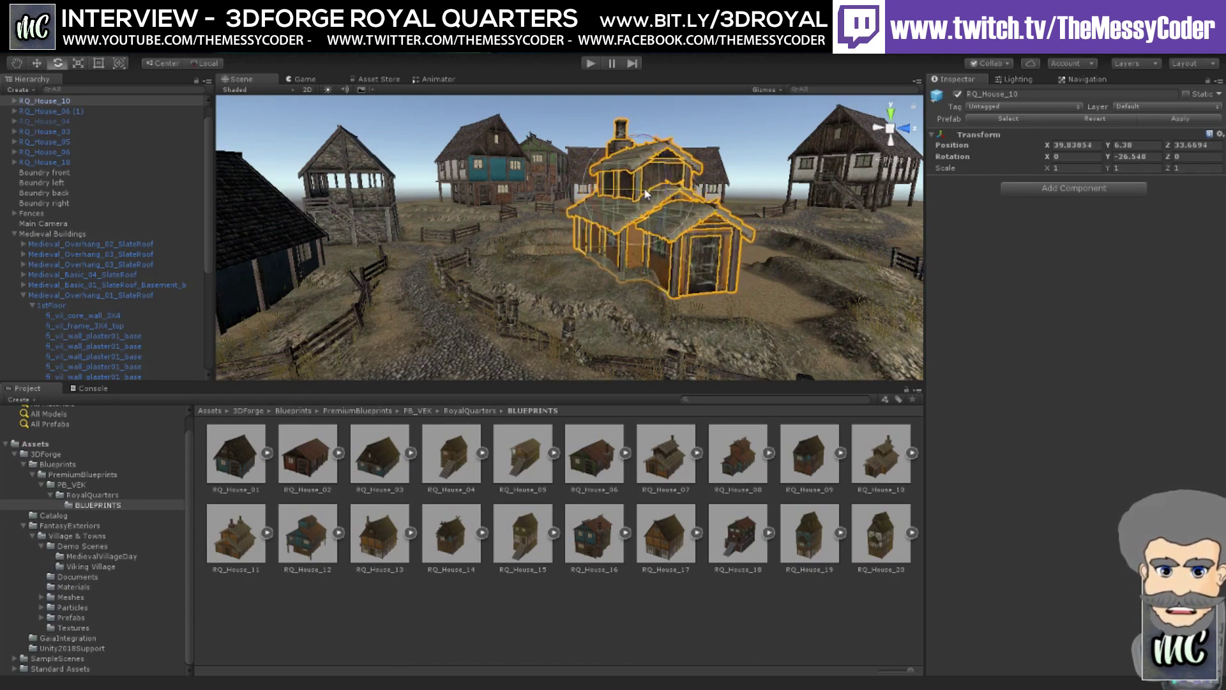
pyautogui.click(36, 63)
pyautogui.moveTo(682, 194); pyautogui.dragTo(712, 192)
pyautogui.moveTo(597, 196); pyautogui.dragTo(753, 201, button='right')
# - Deactivate the white Medieval_Basic_01_SlateRoof_Basement_b house by the cobblestone path to clear its plot
pyautogui.moveTo(473, 218); pyautogui.dragTo(484, 222, button='right')
pyautogui.moveTo(484, 222); pyautogui.dragTo(569, 199, button='middle')
pyautogui.moveTo(569, 200); pyautogui.dragTo(627, 200, button='right')
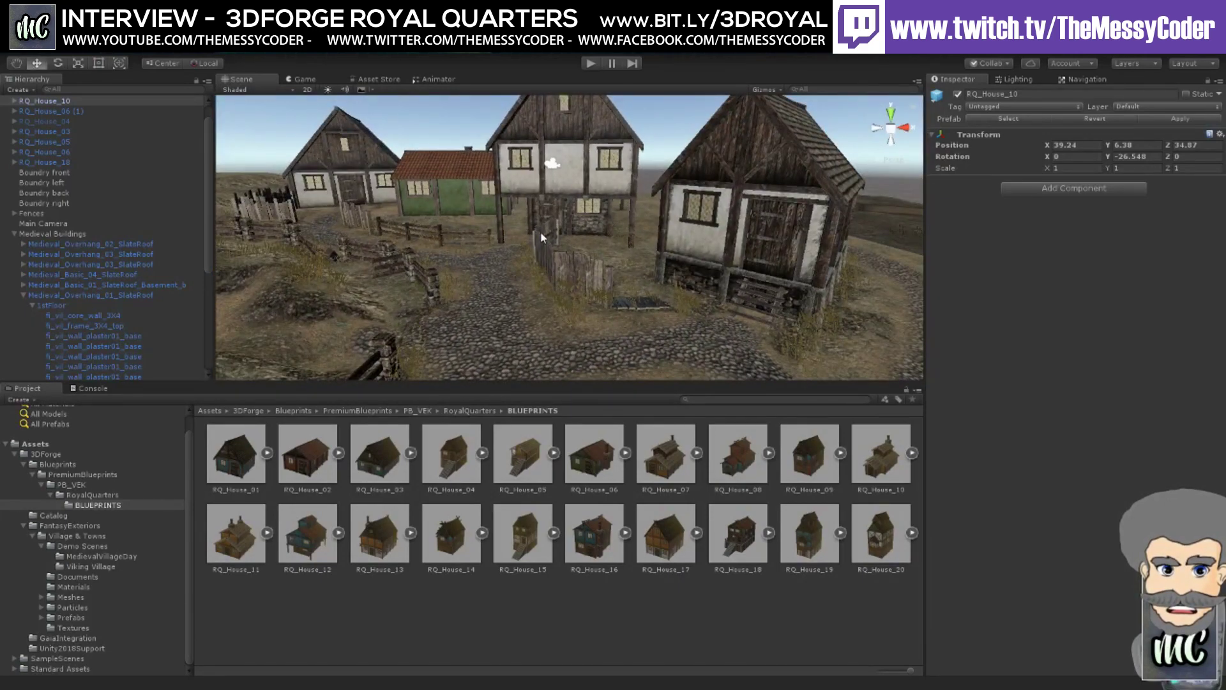
pyautogui.keyDown('alt'); pyautogui.moveTo(544, 238); pyautogui.dragTo(579, 202); pyautogui.keyUp('alt')
pyautogui.click(578, 202)
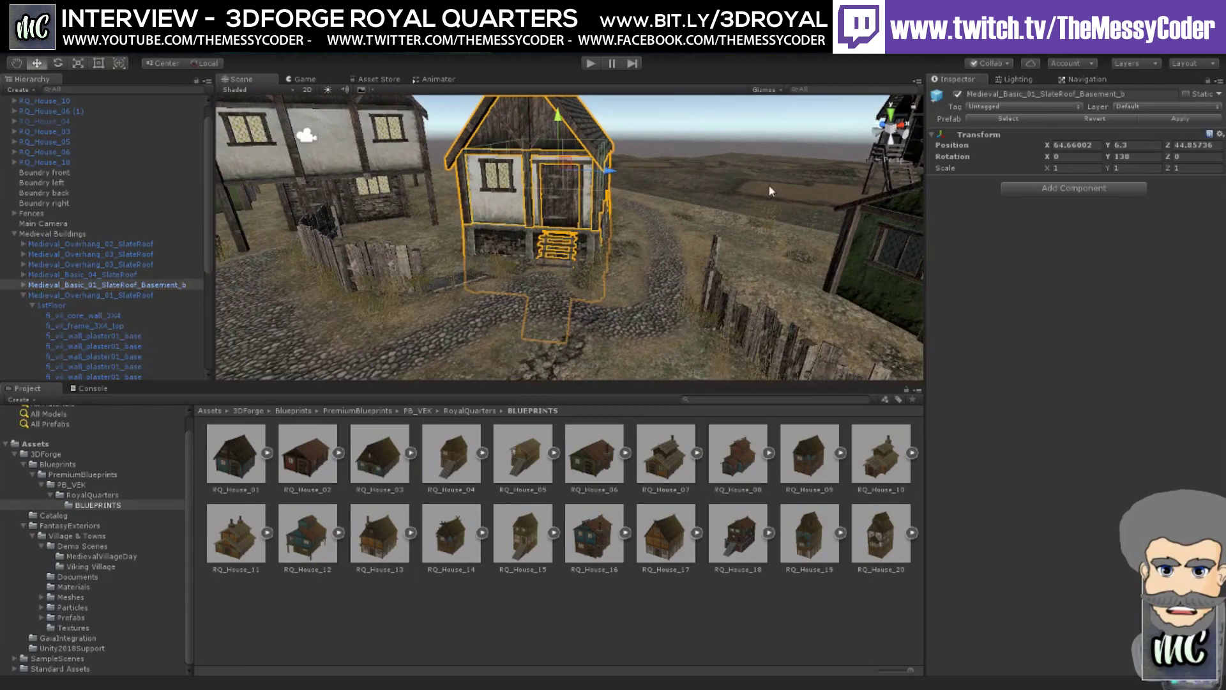
pyautogui.click(957, 94)
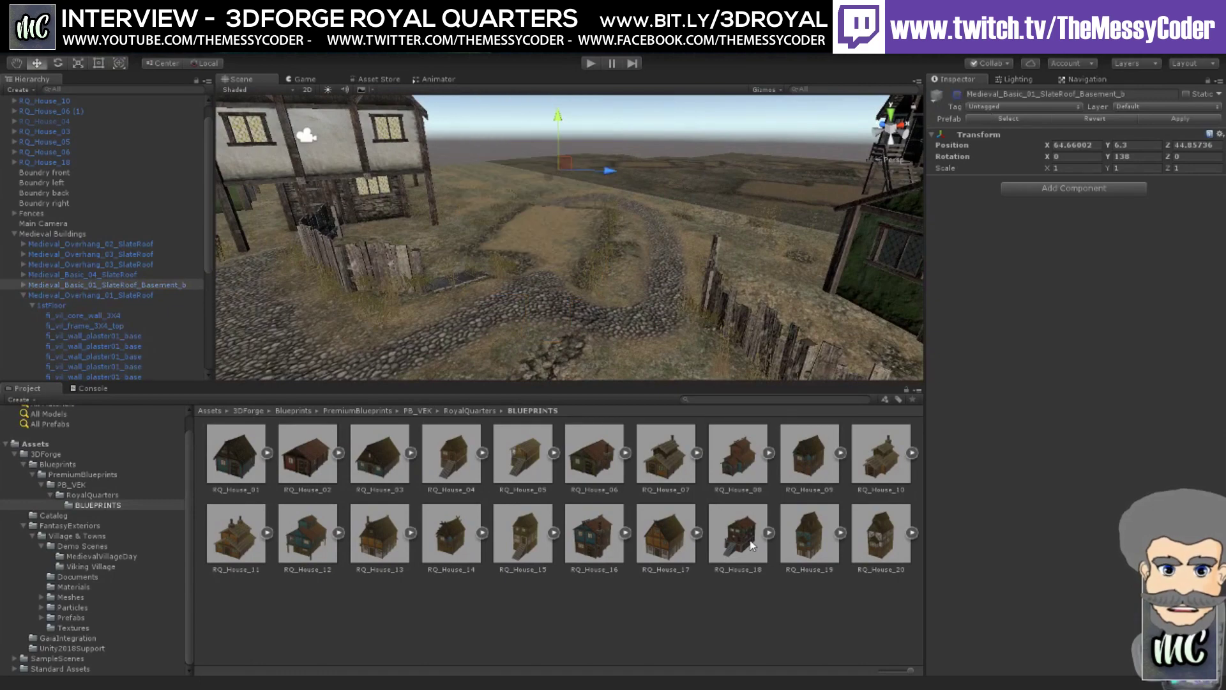
# - Place the RQ_House_08 blueprint on the cleared plot and rotate it to Y 151.172 so its door faces the path
pyautogui.moveTo(746, 547); pyautogui.dragTo(585, 243)
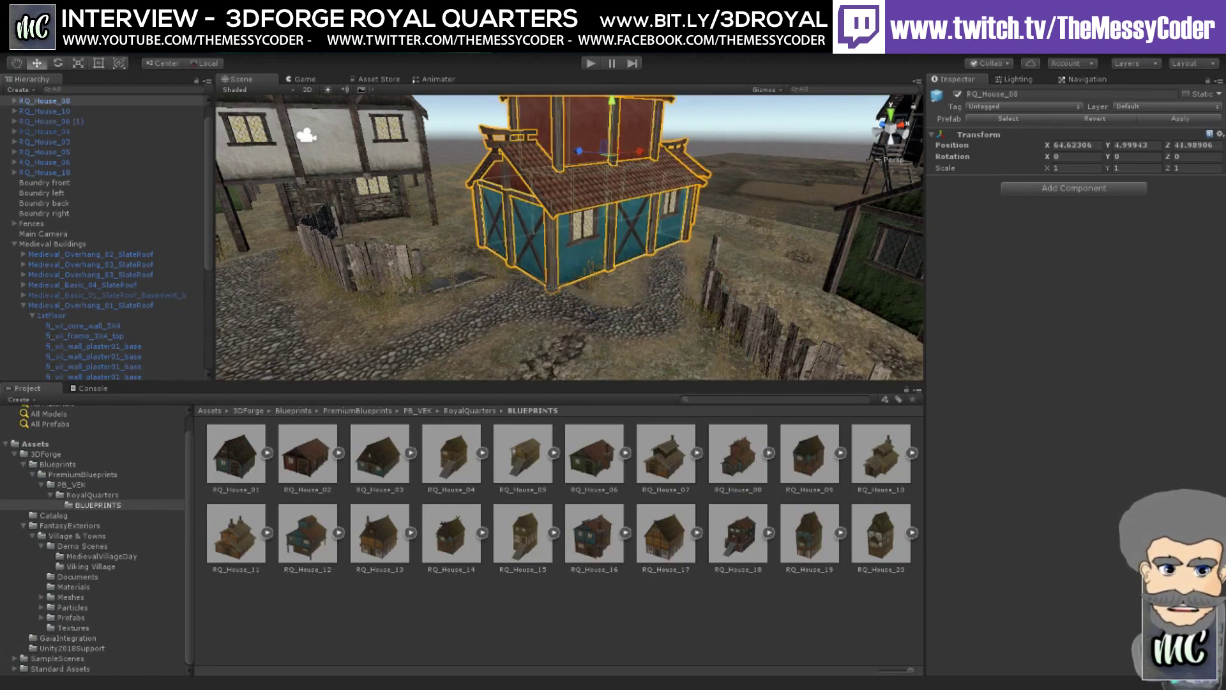
pyautogui.click(59, 62)
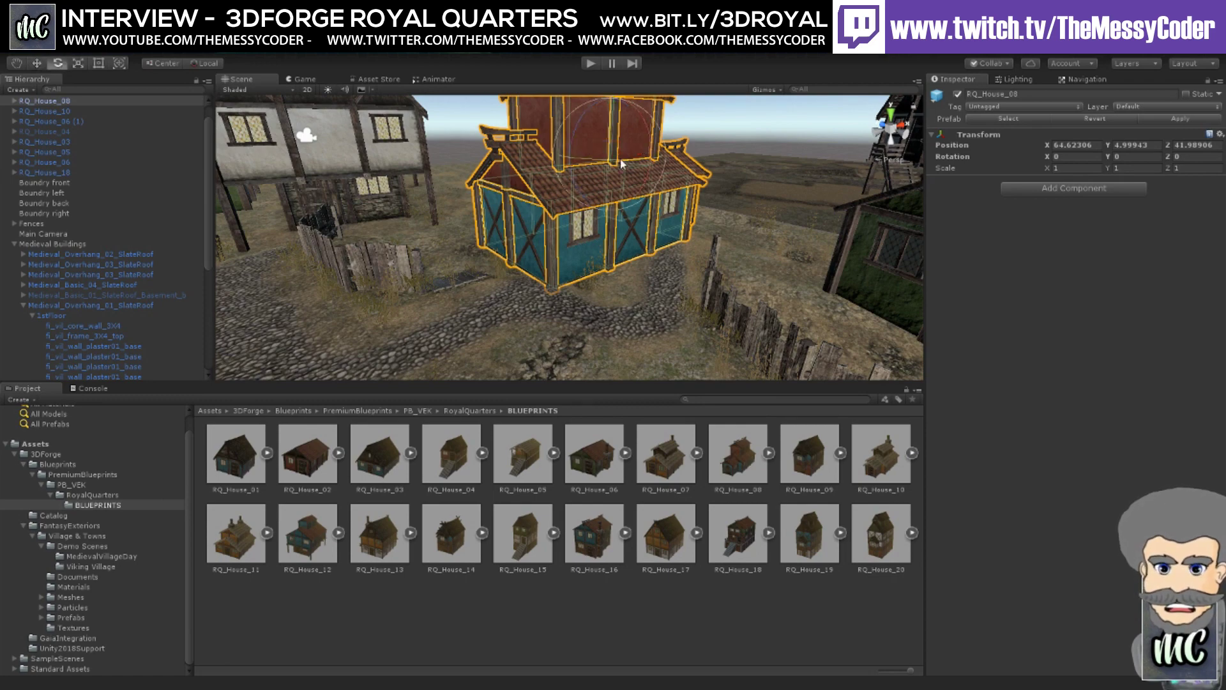
pyautogui.moveTo(629, 165); pyautogui.dragTo(440, 164)
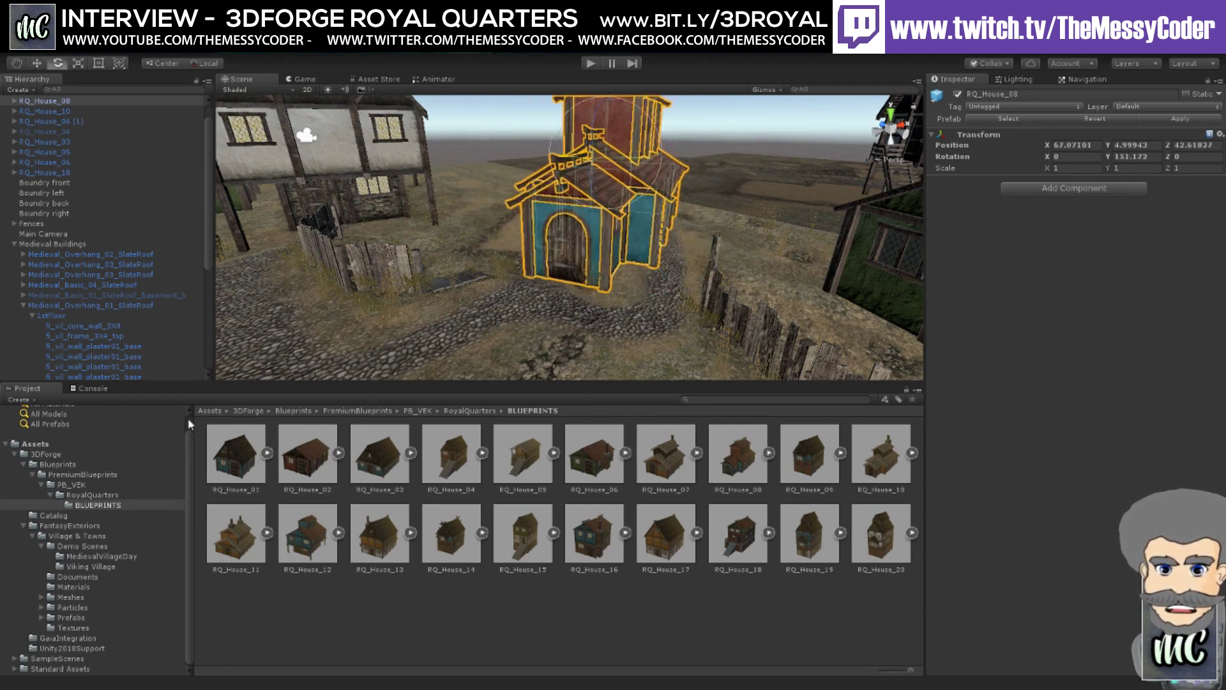
pyautogui.click(70, 658)
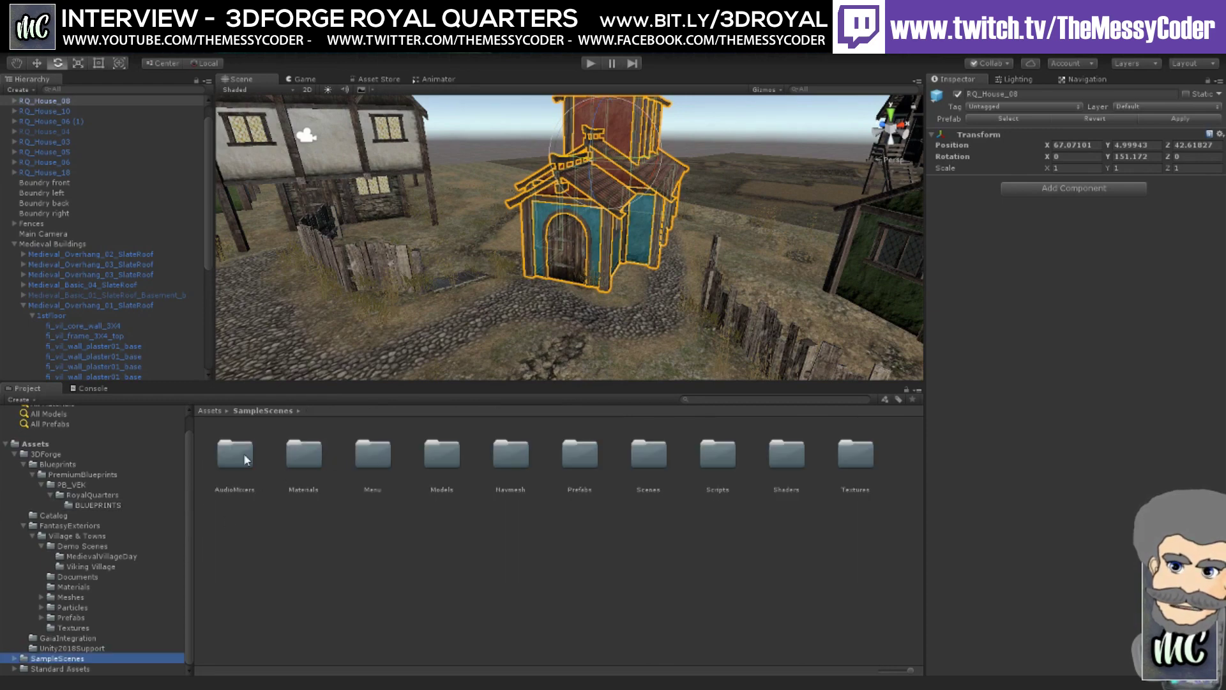
pyautogui.doubleClick(585, 456)
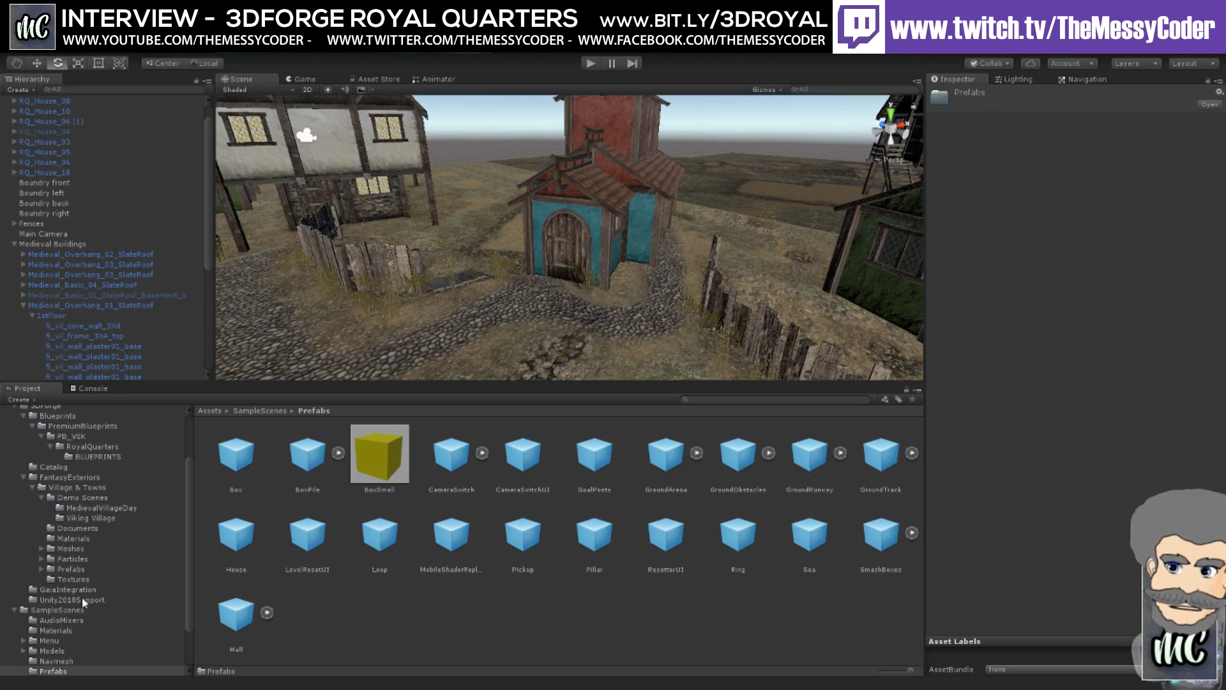
pyautogui.scroll(-3, 83, 613)
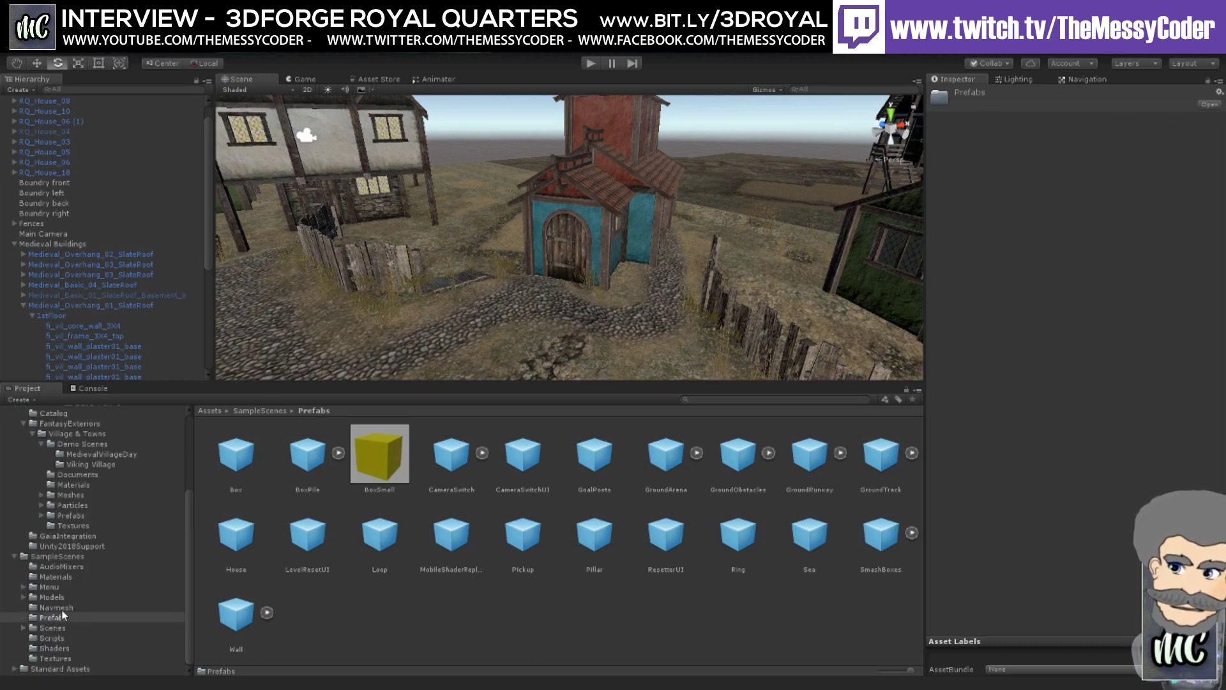
# - Place the FPSController prefab from Standard Assets' FirstPersonCharacter on the cobblestone path at about X 54.14, Z 41.43 and raise it to Y 7.15
pyautogui.click(70, 669)
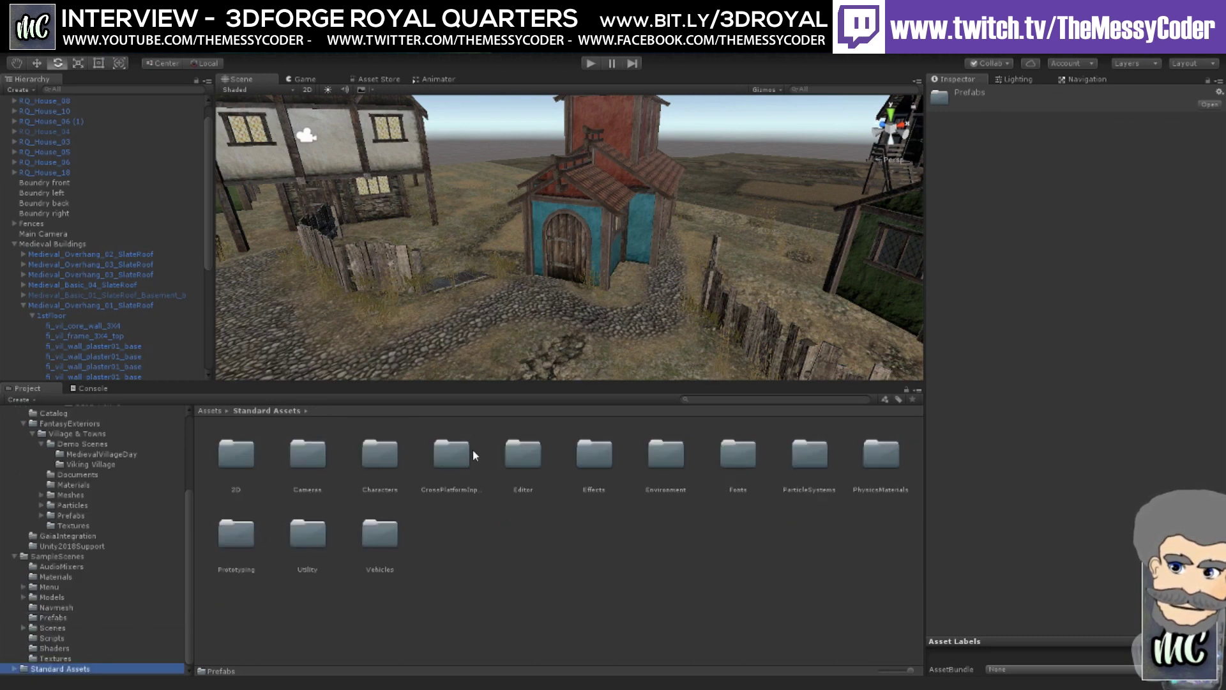
pyautogui.doubleClick(363, 450)
pyautogui.doubleClick(239, 456)
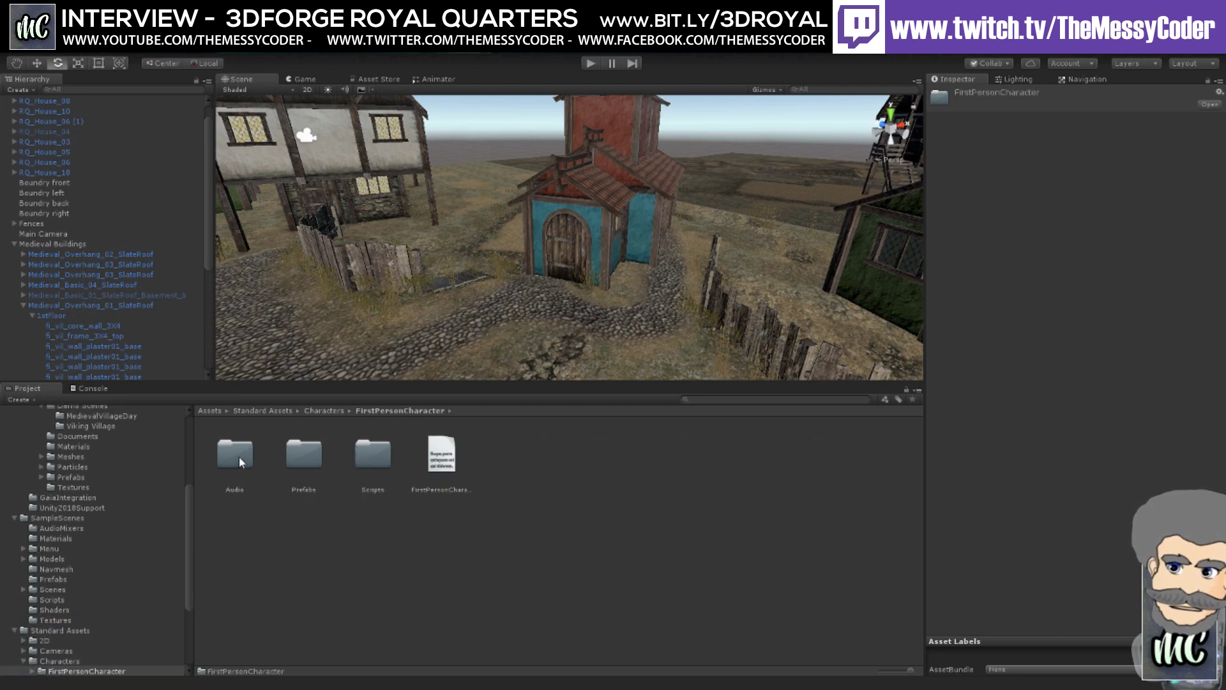
pyautogui.doubleClick(305, 455)
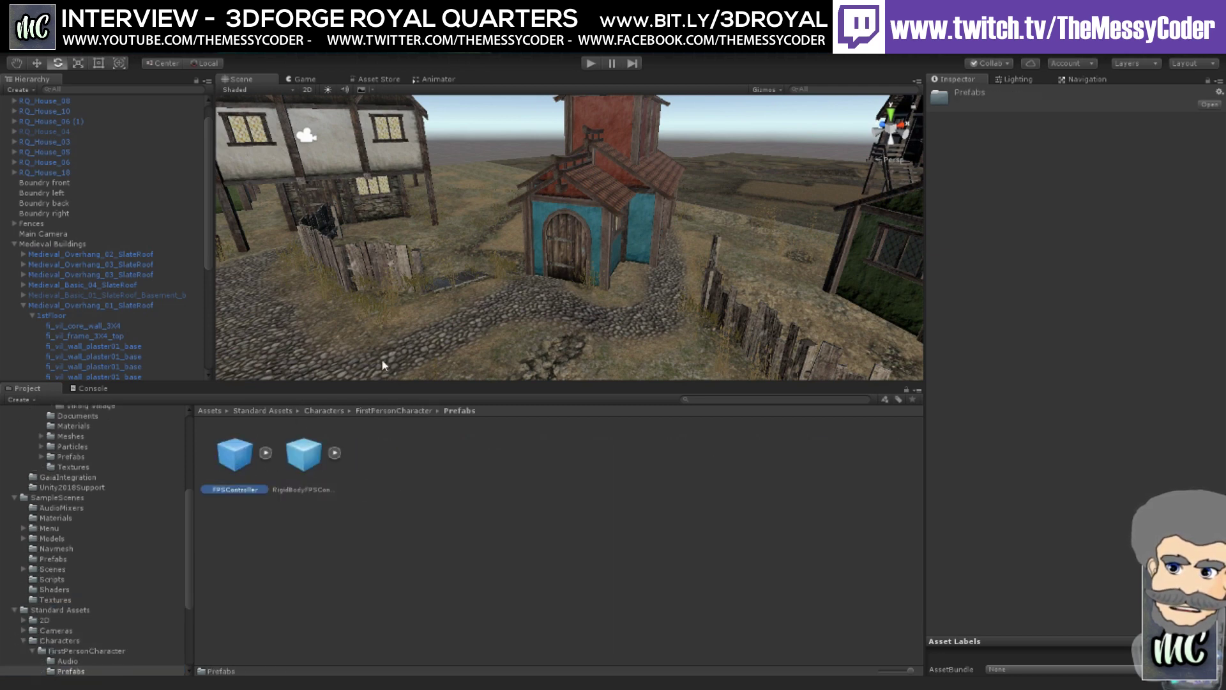
pyautogui.moveTo(382, 364); pyautogui.dragTo(294, 316)
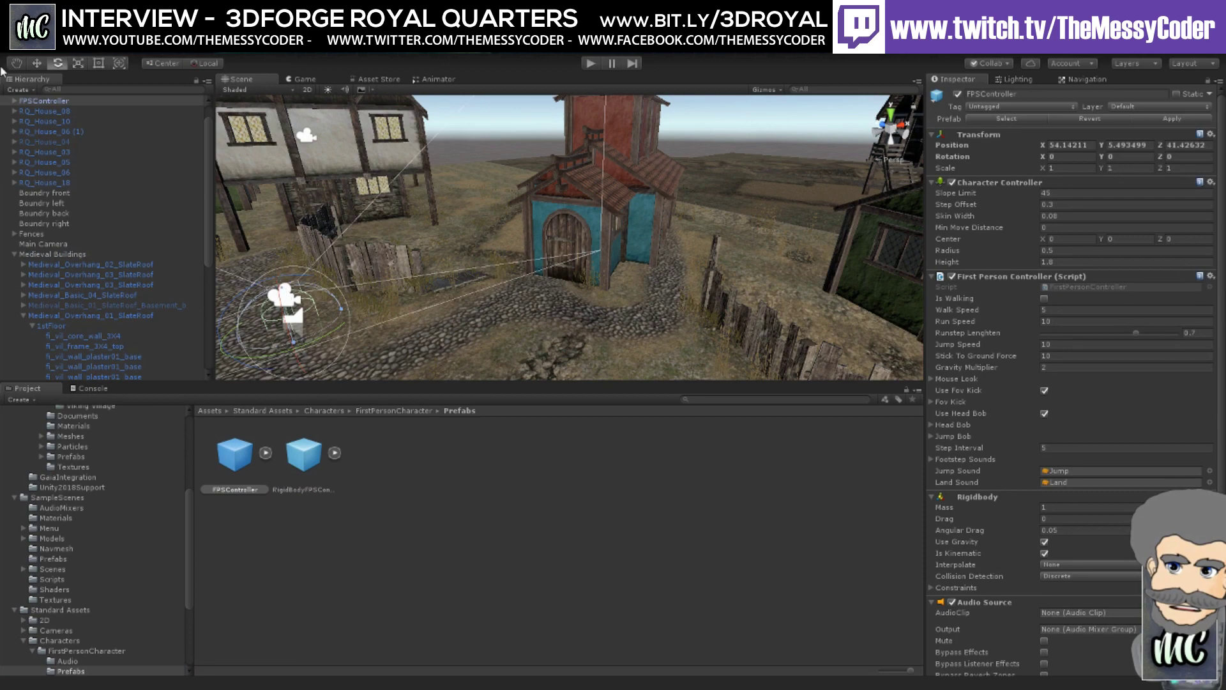
pyautogui.click(37, 63)
pyautogui.moveTo(282, 284); pyautogui.dragTo(263, 234)
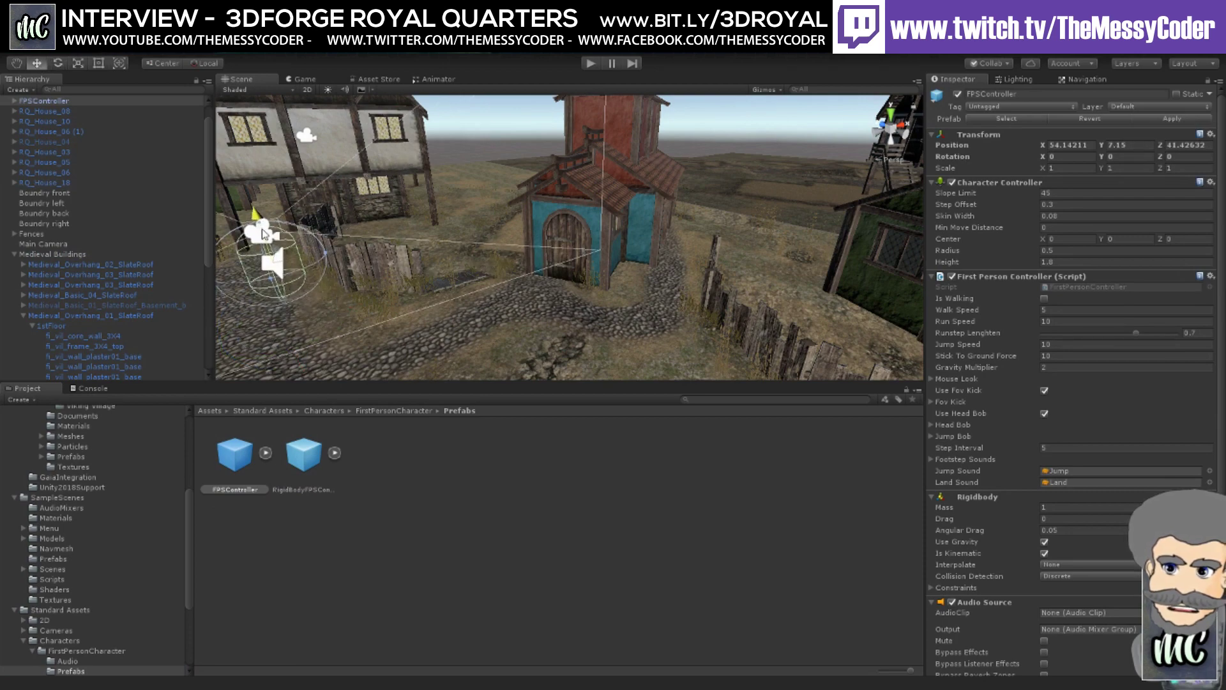
# - Deactivate the Main Camera and test the village in play mode, then stop playback
pyautogui.moveTo(272, 248); pyautogui.dragTo(204, 246, button='right')
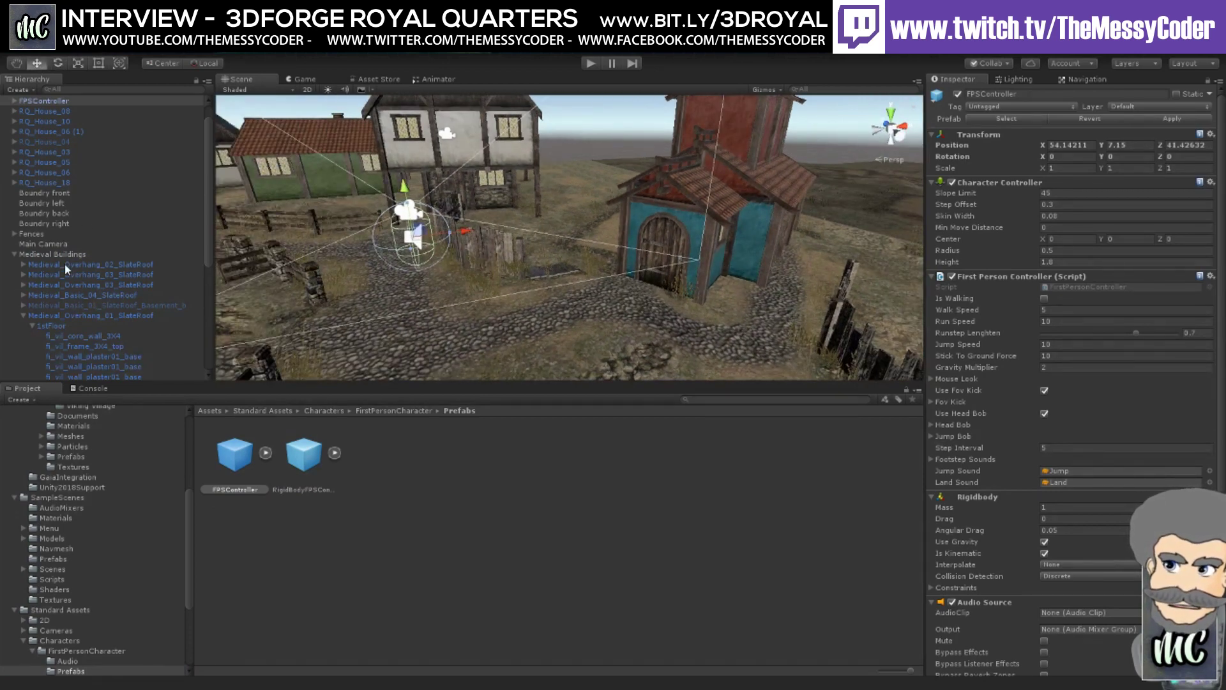
pyautogui.click(43, 243)
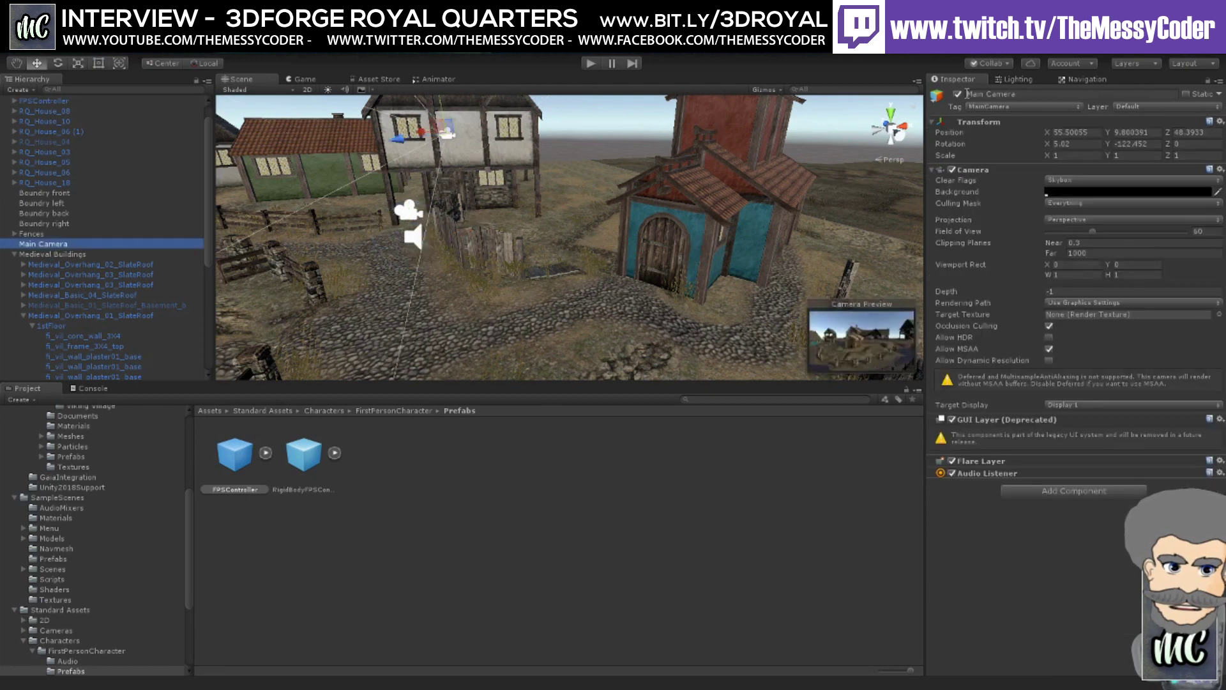
pyautogui.click(958, 93)
pyautogui.click(590, 63)
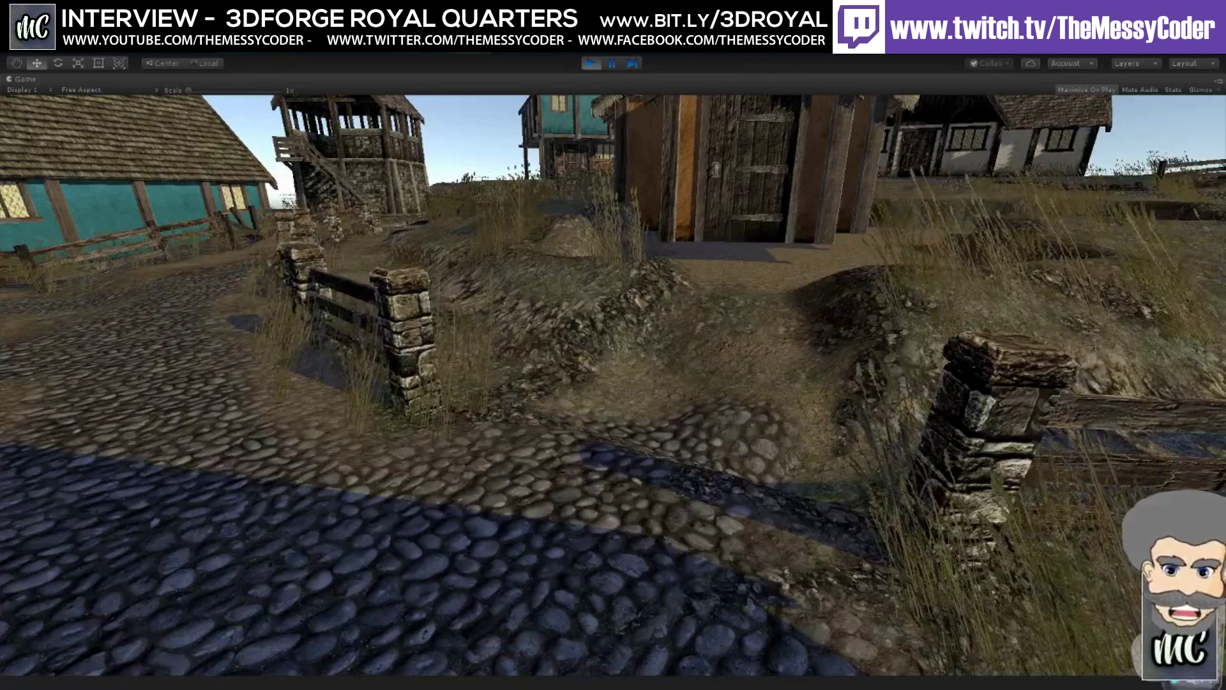
pyautogui.hotkey('ctrl', 'p')
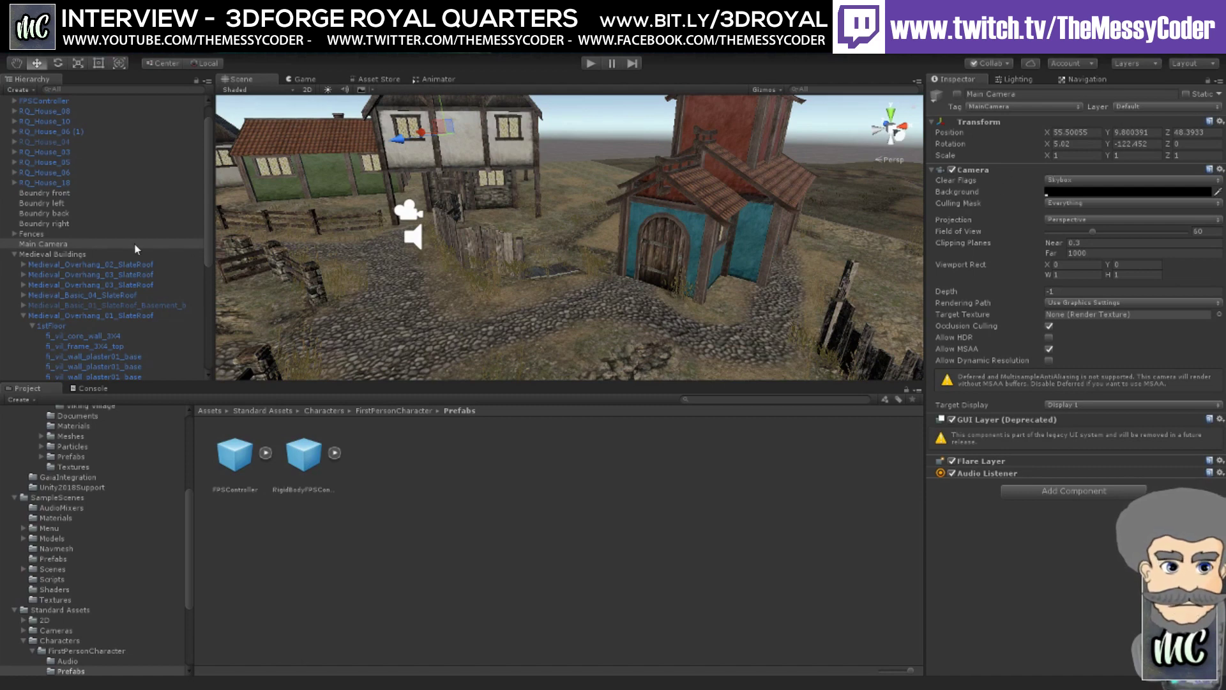
# - Configure the FPSController with Is Walking enabled, minimum audio source volume and Use Head Bob disabled, and start play mode
pyautogui.scroll(1, 109, 265)
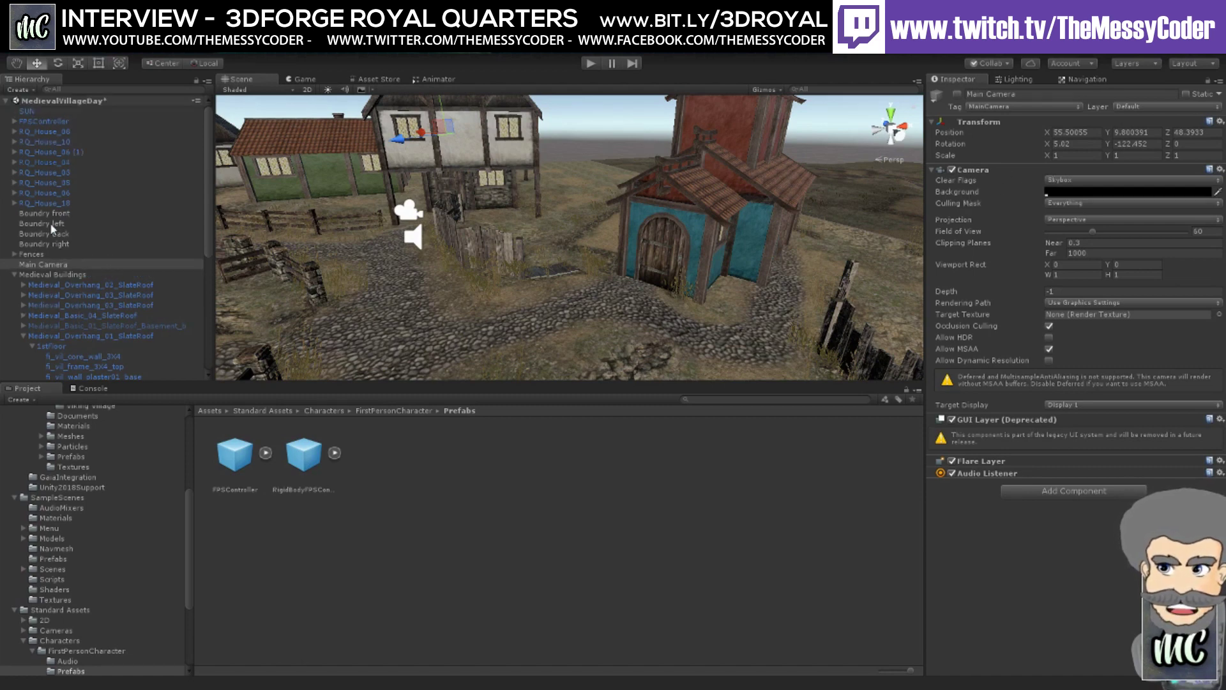
pyautogui.click(39, 122)
pyautogui.scroll(-5, 1113, 222)
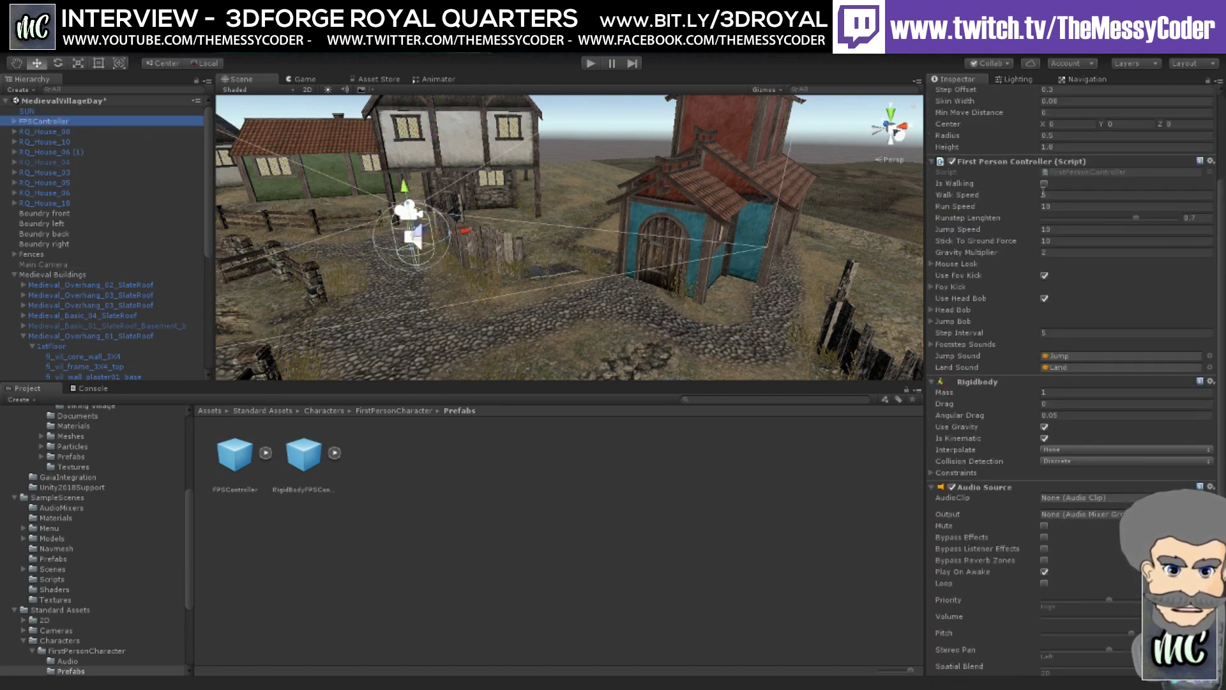
pyautogui.click(1044, 184)
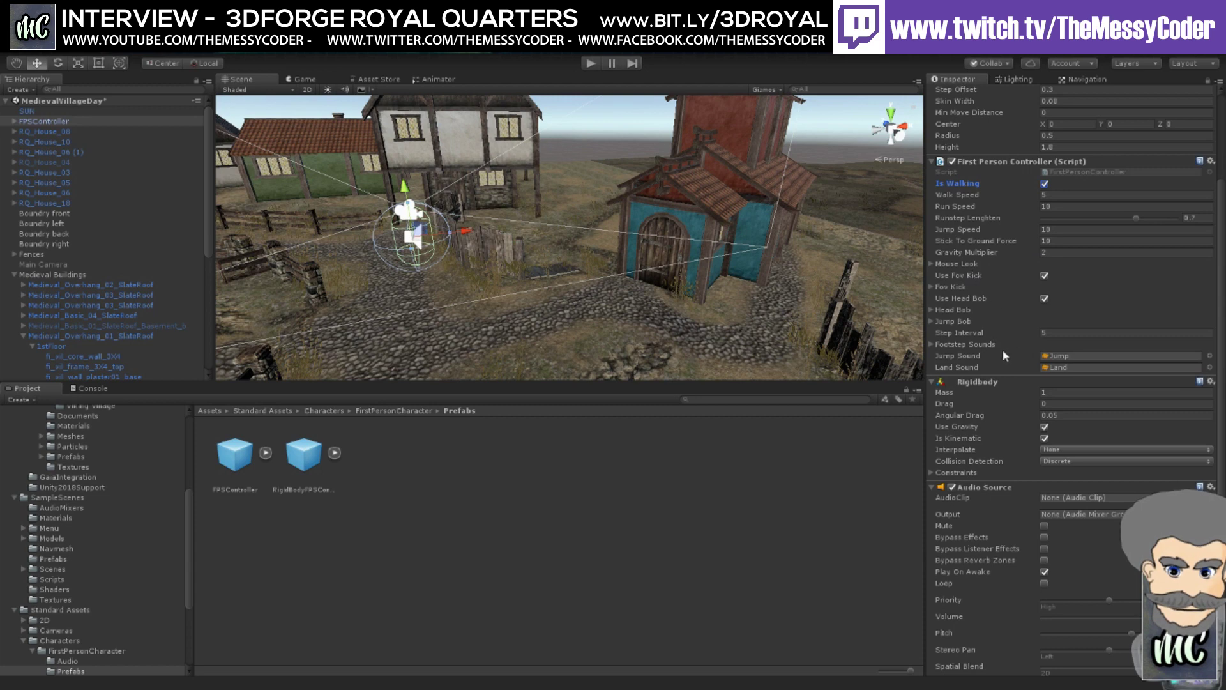
pyautogui.scroll(-3, 1031, 561)
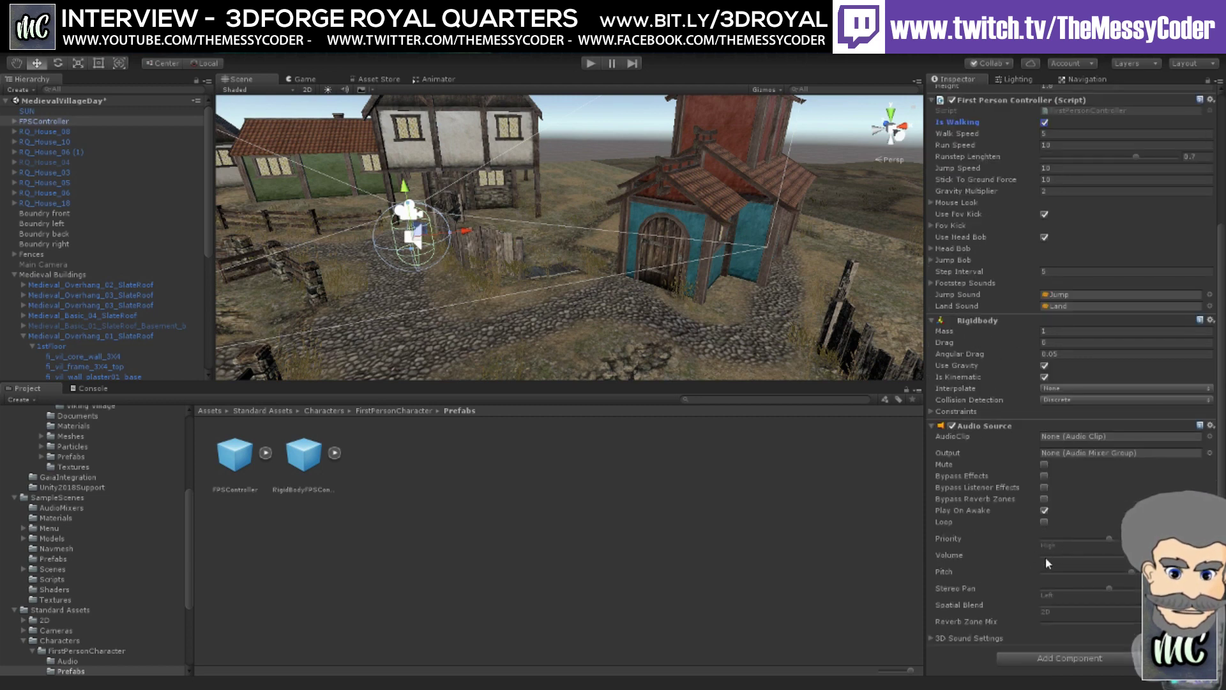
pyautogui.click(1044, 556)
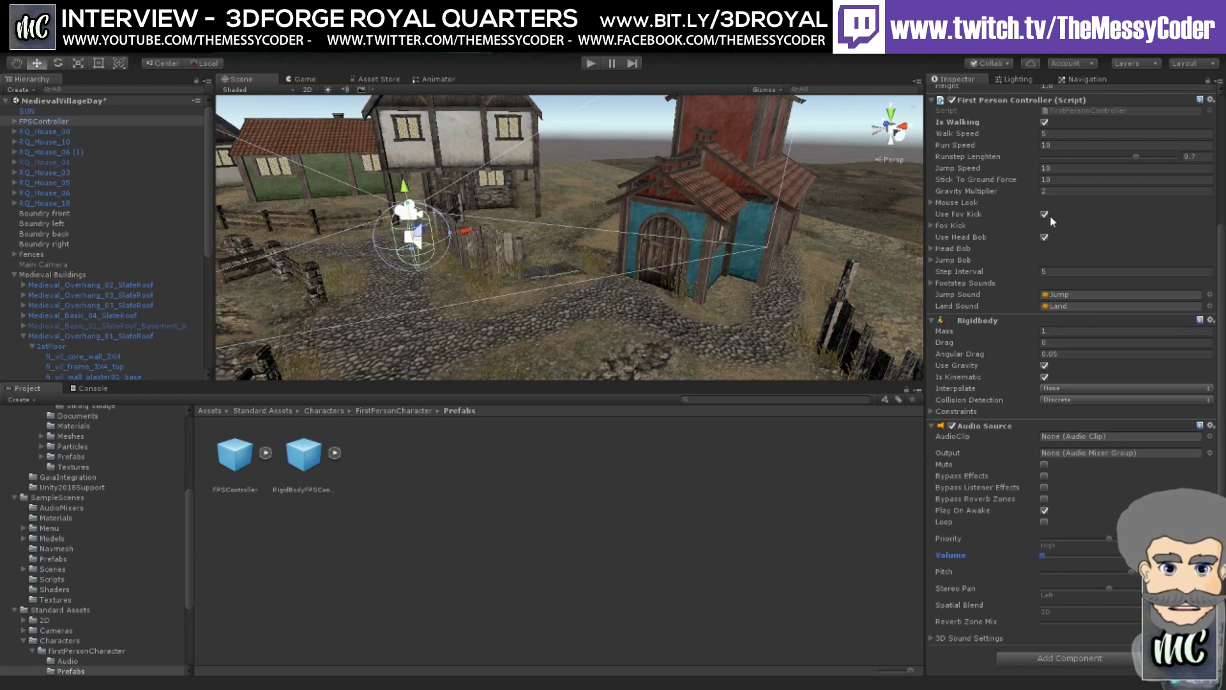
pyautogui.click(1044, 237)
pyautogui.click(588, 62)
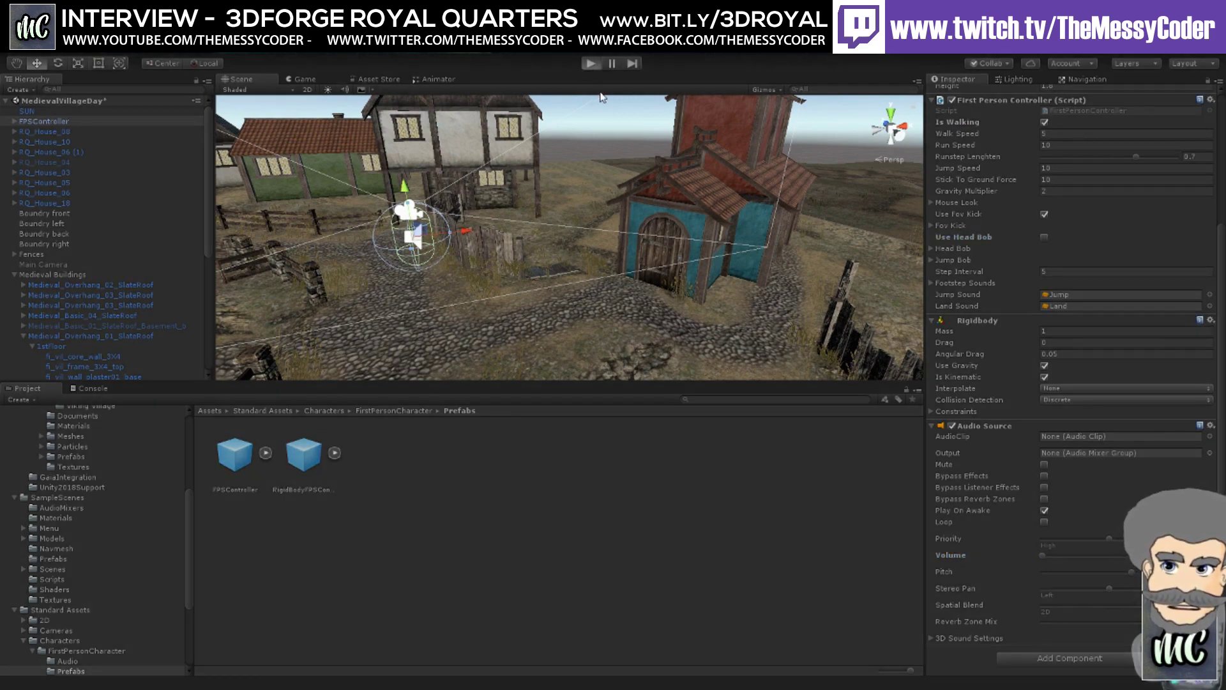
# - Walk in first person up the stone steps of the raised orange house and examine its door, windows and thatched porch roof
pyautogui.press('w')
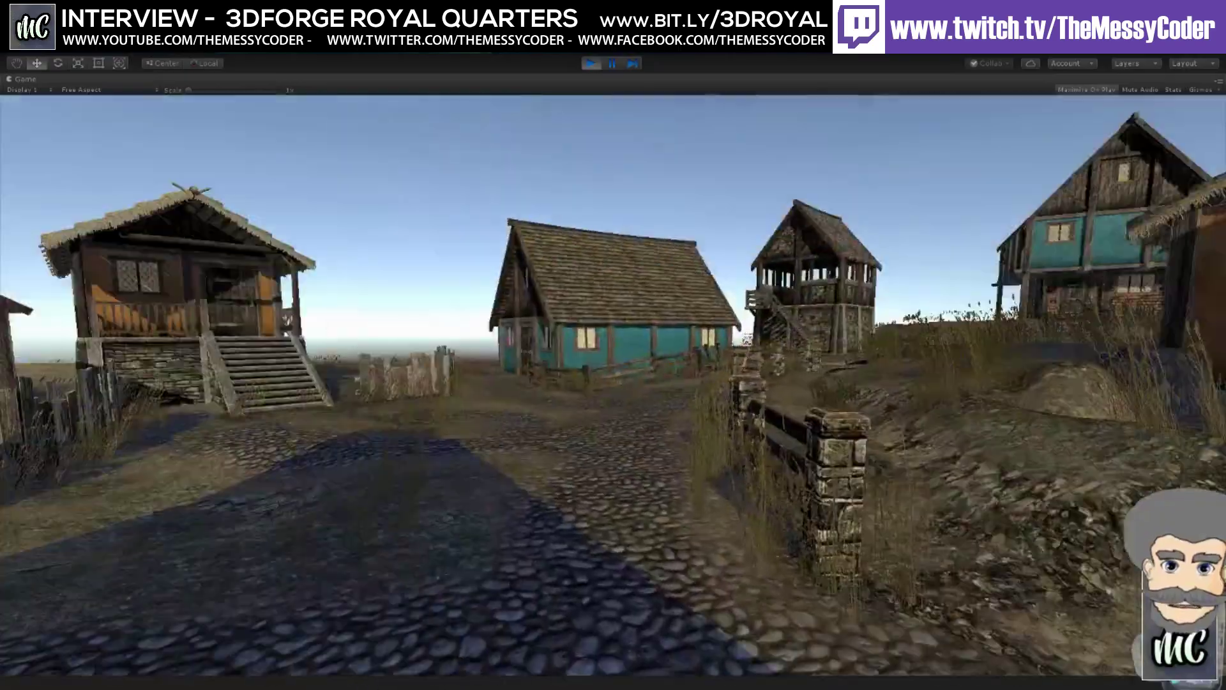
pyautogui.press('w')
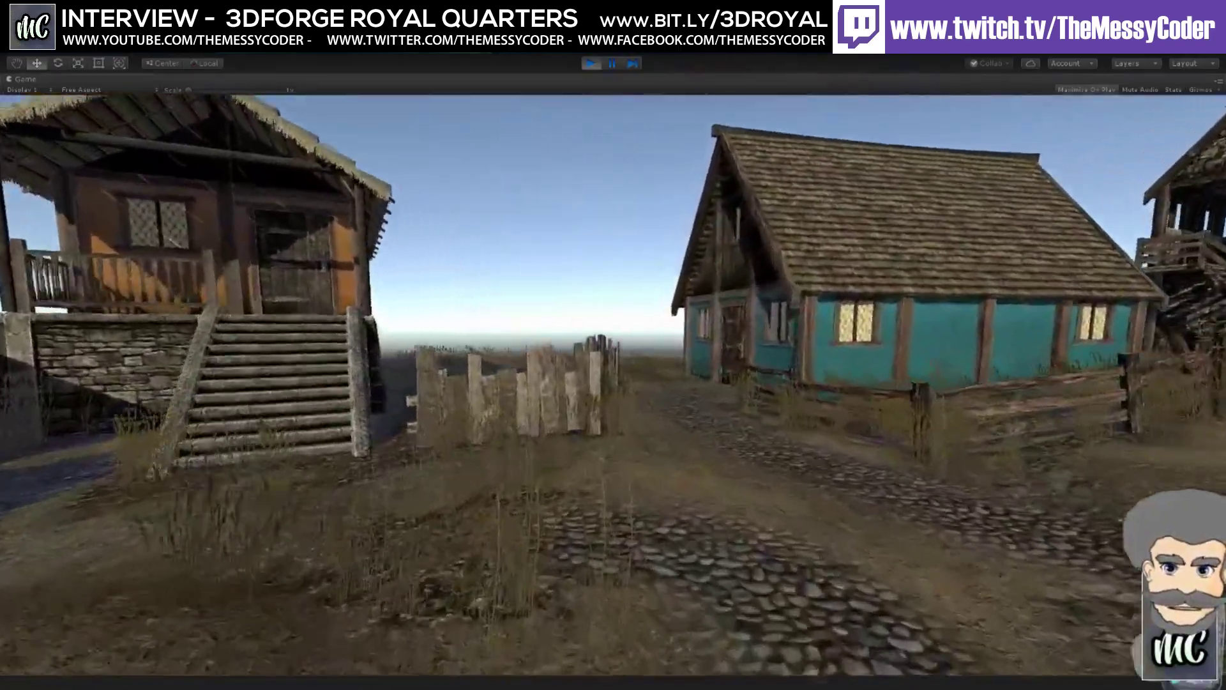
pyautogui.press('w')
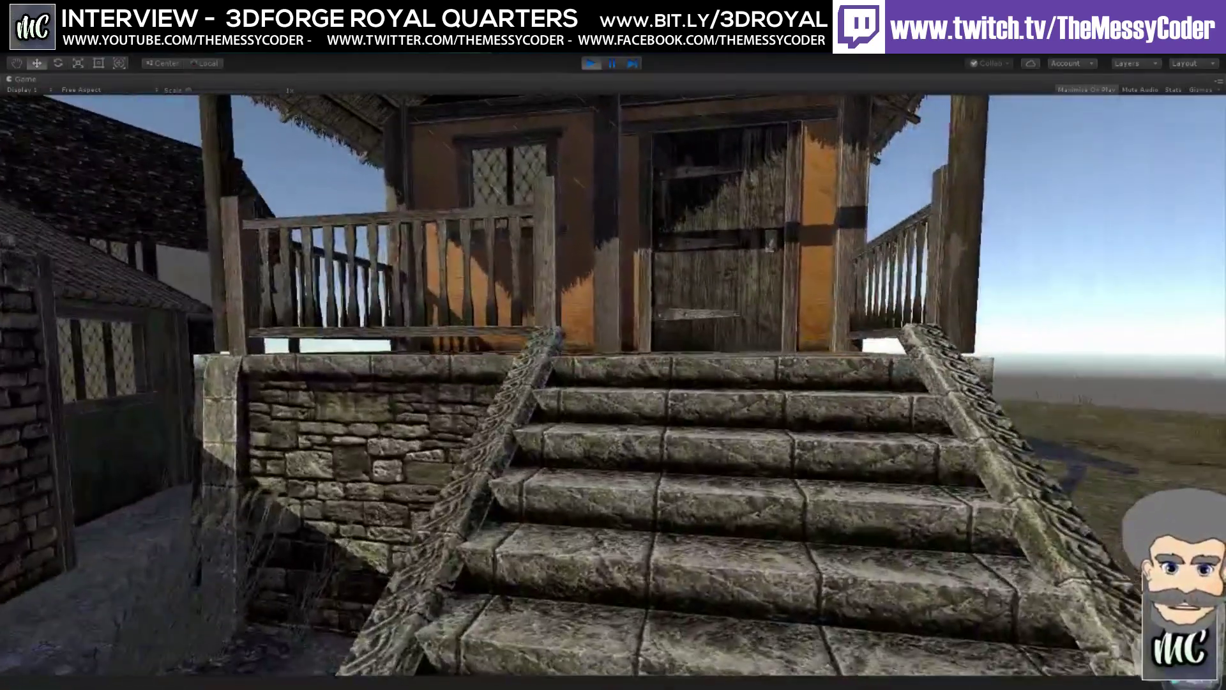
pyautogui.press('w')
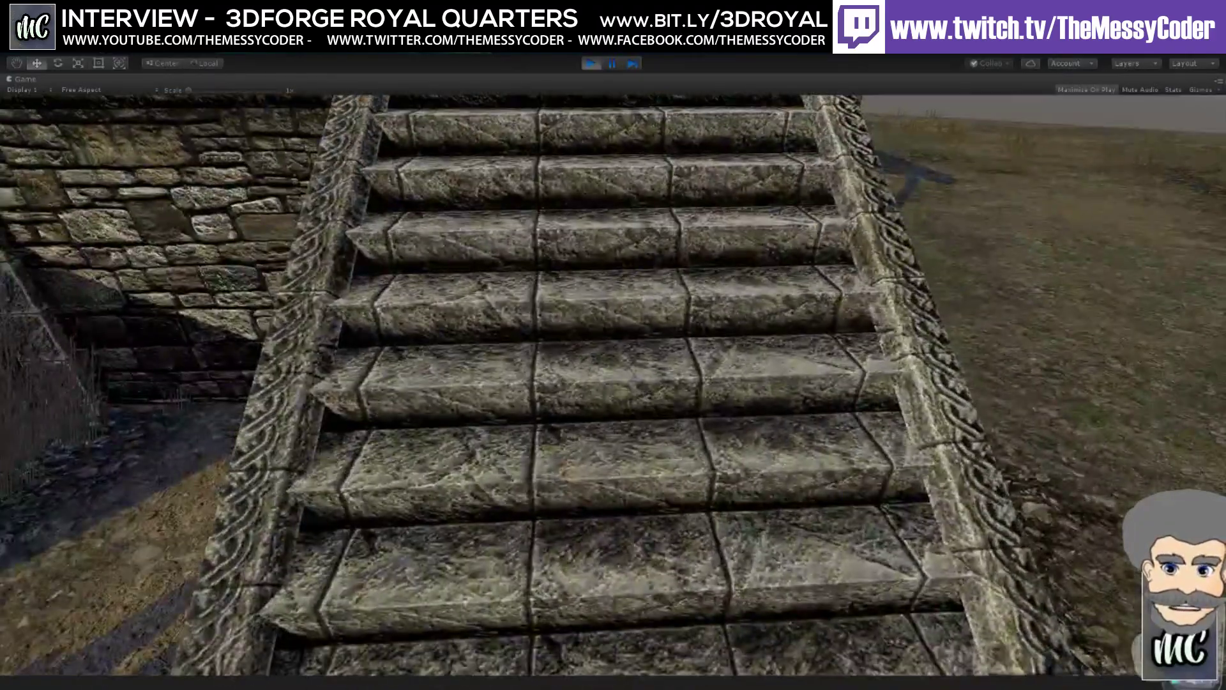
pyautogui.press('w')
pyautogui.press('w')
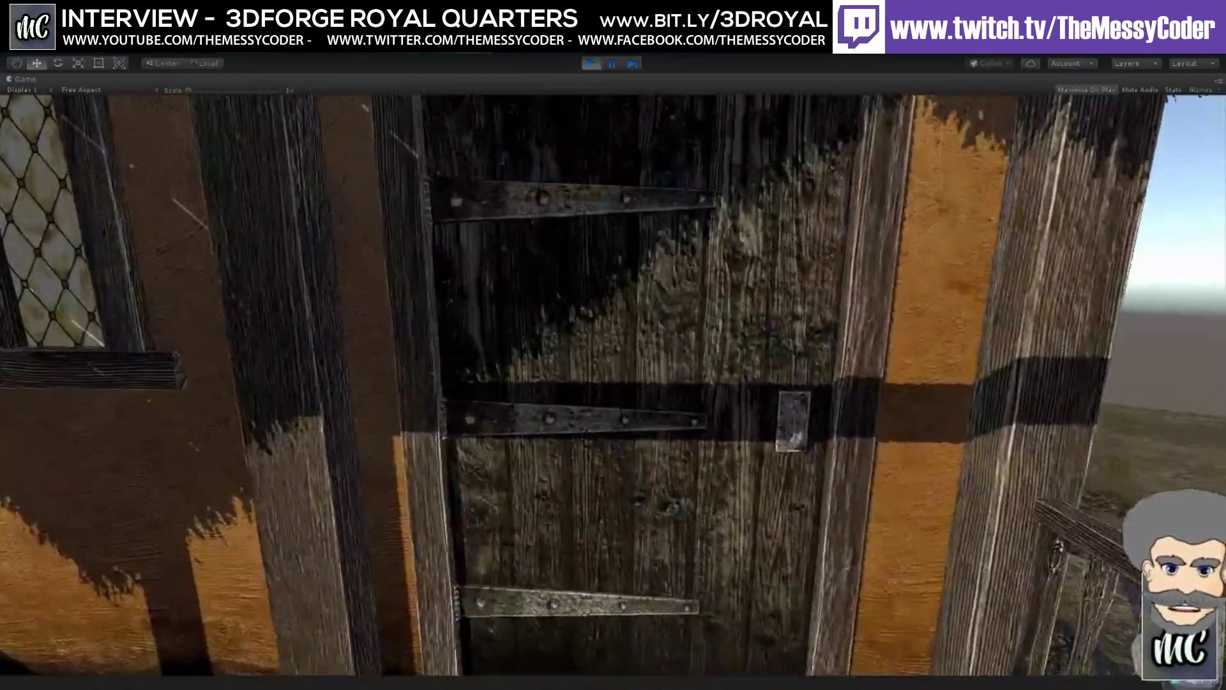
pyautogui.press('w')
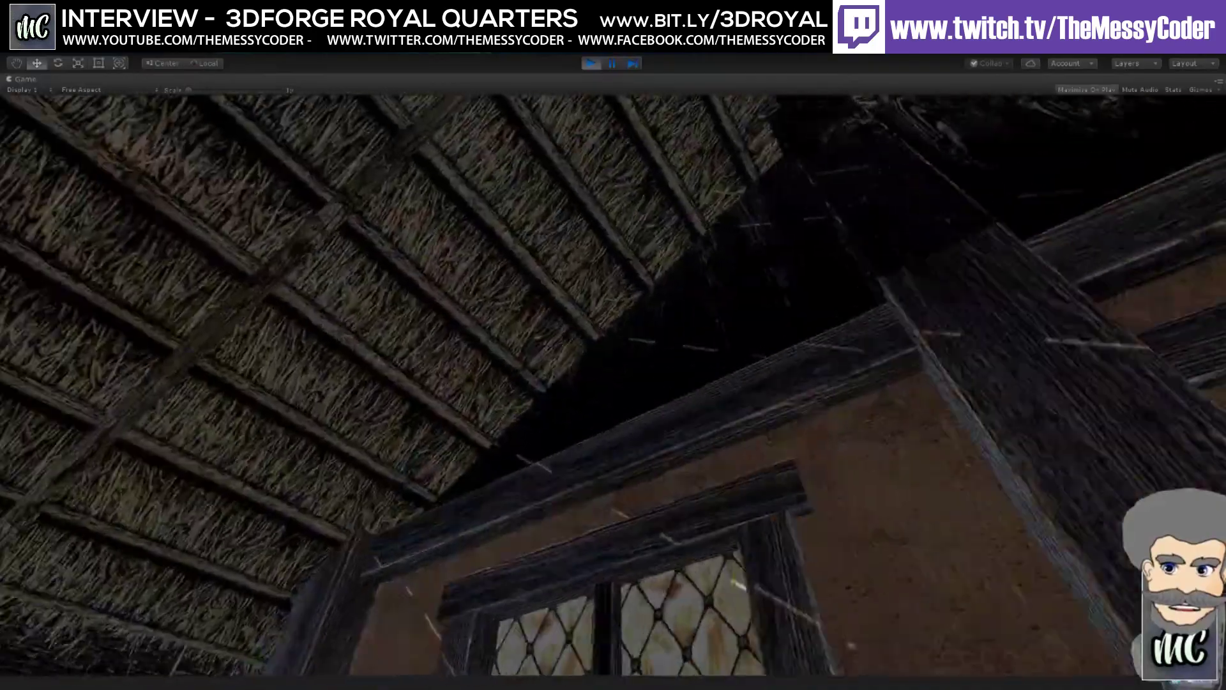
pyautogui.press('w')
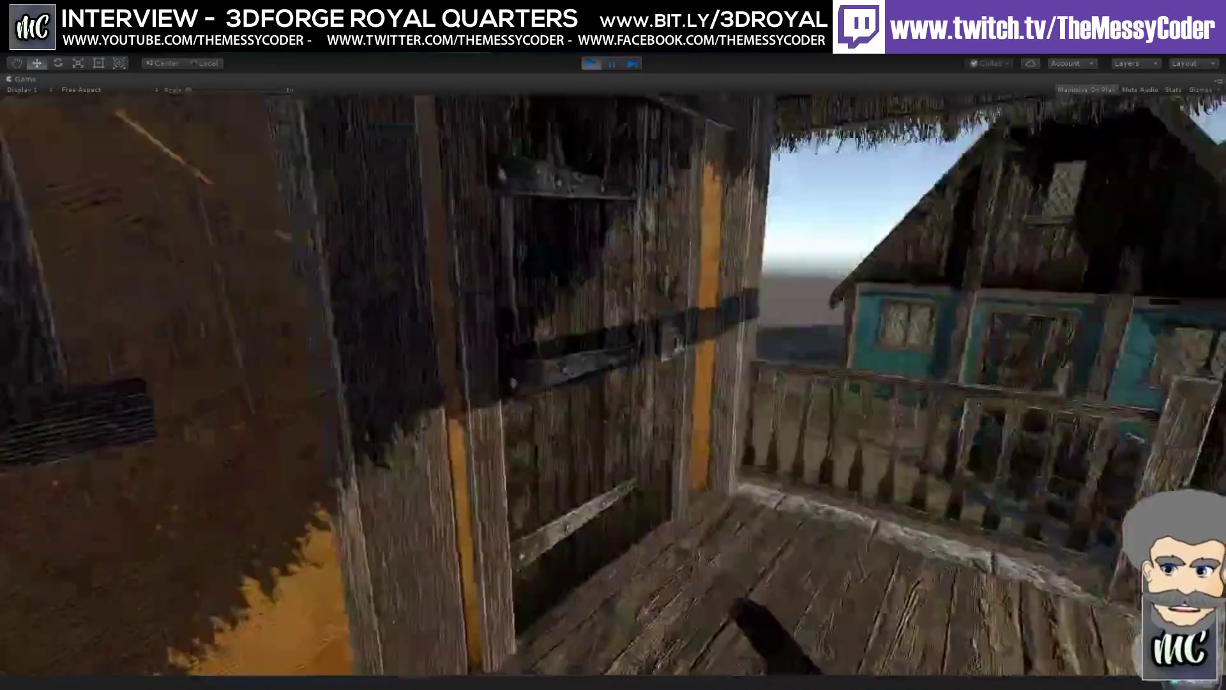
# - Walk down past the orange house's stone base and staircase side back towards the path, and stop play mode
pyautogui.press('w')
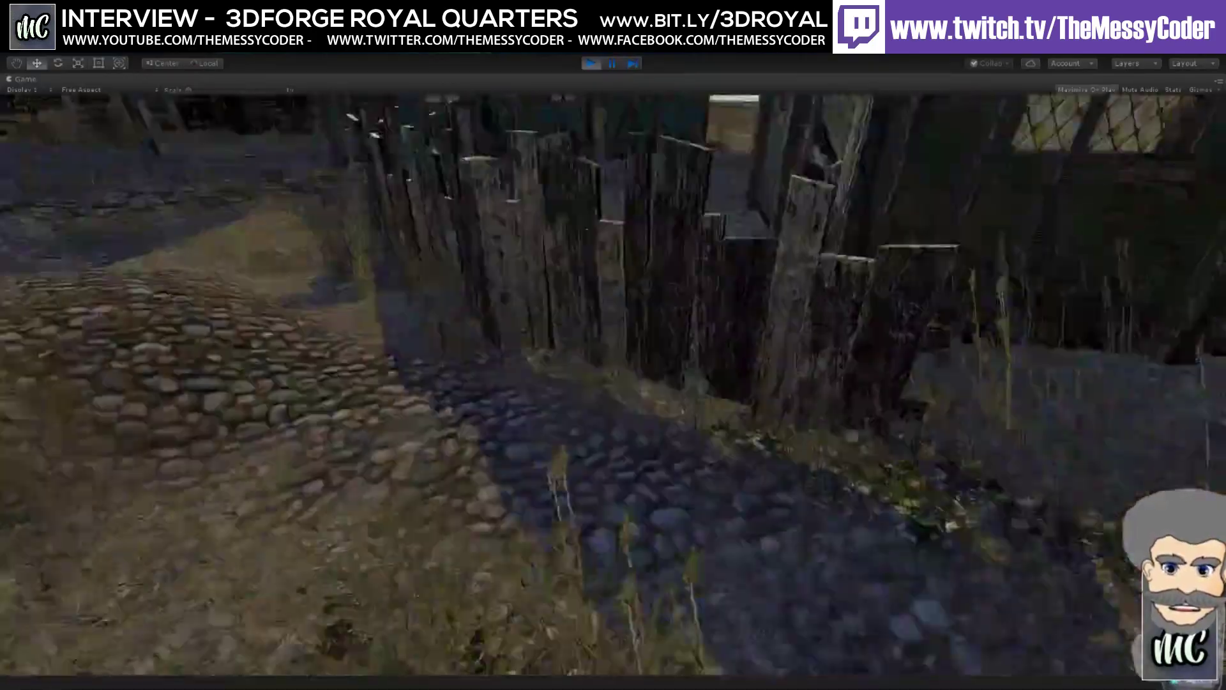
pyautogui.press('w')
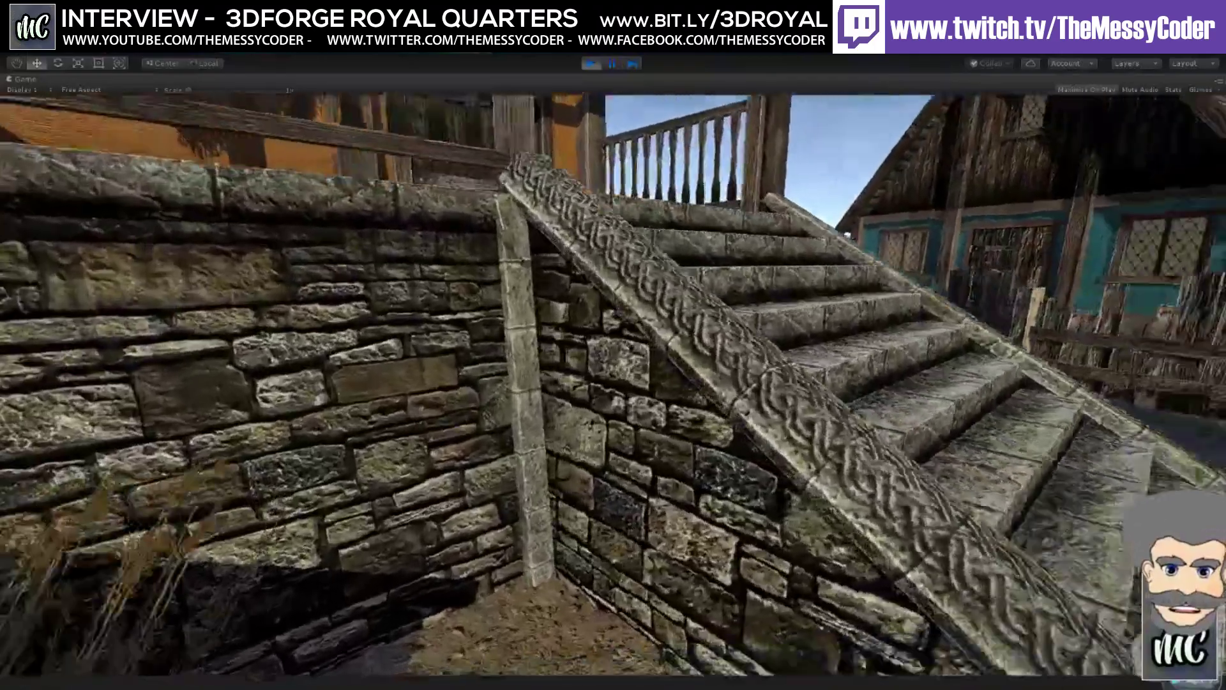
pyautogui.press('a')
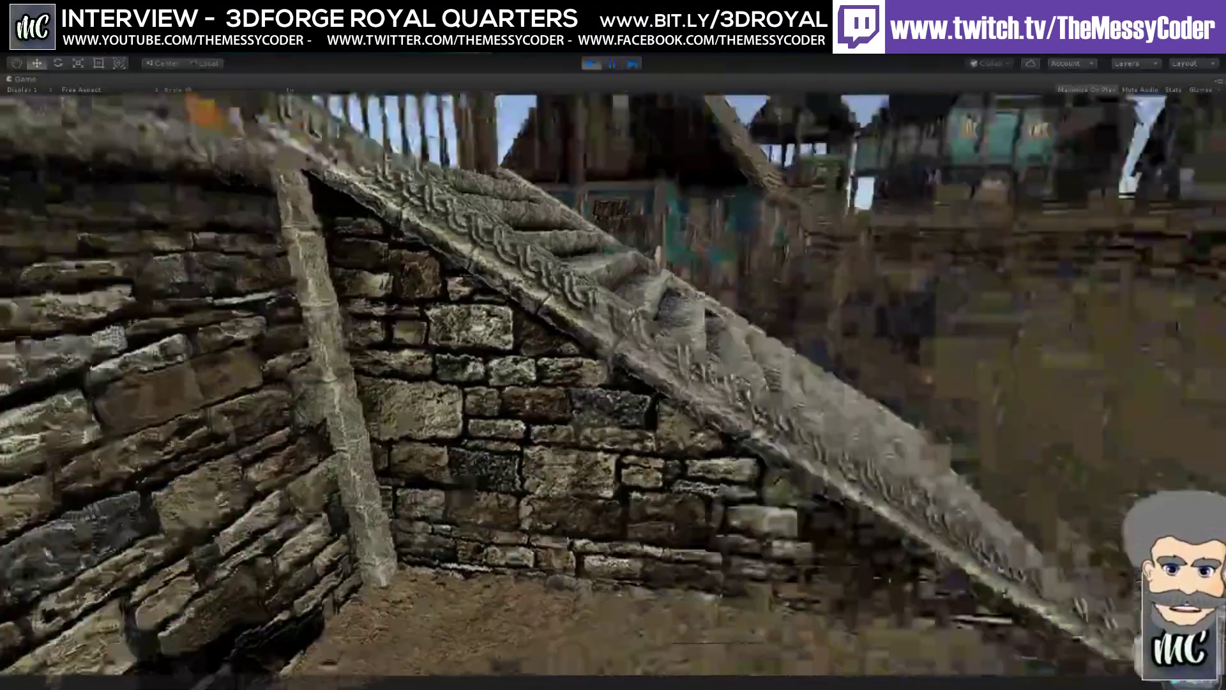
pyautogui.press('w')
pyautogui.press('w')
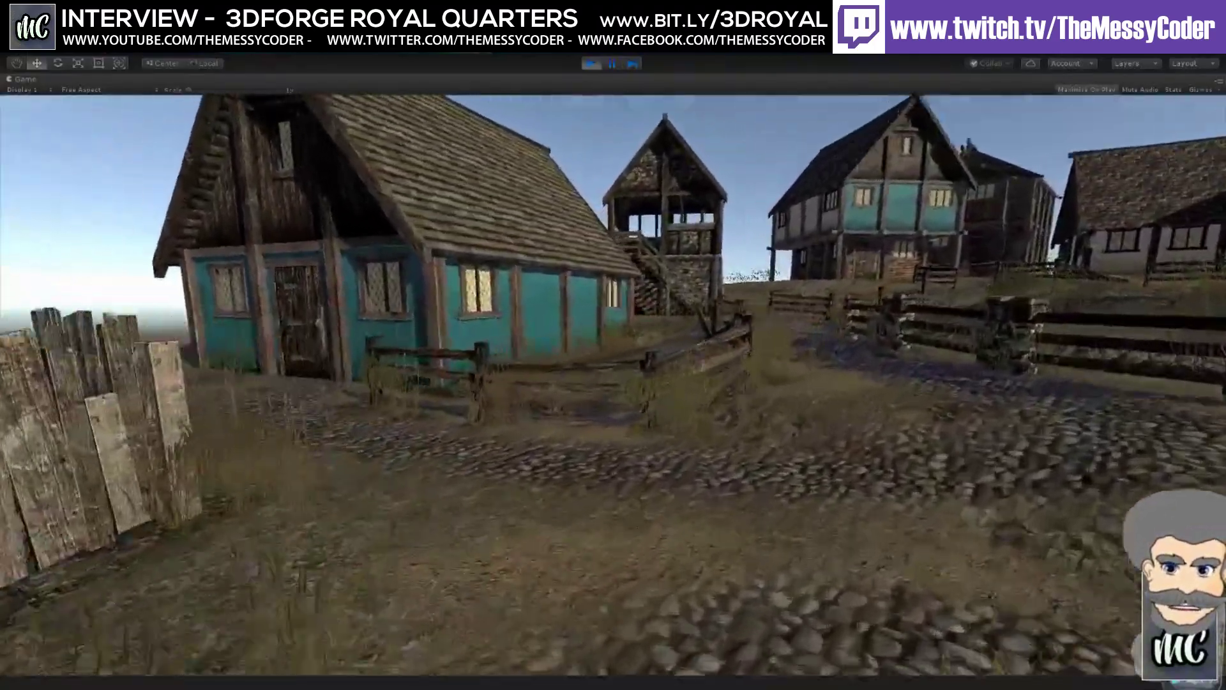
pyautogui.hotkey('ctrl', 'p')
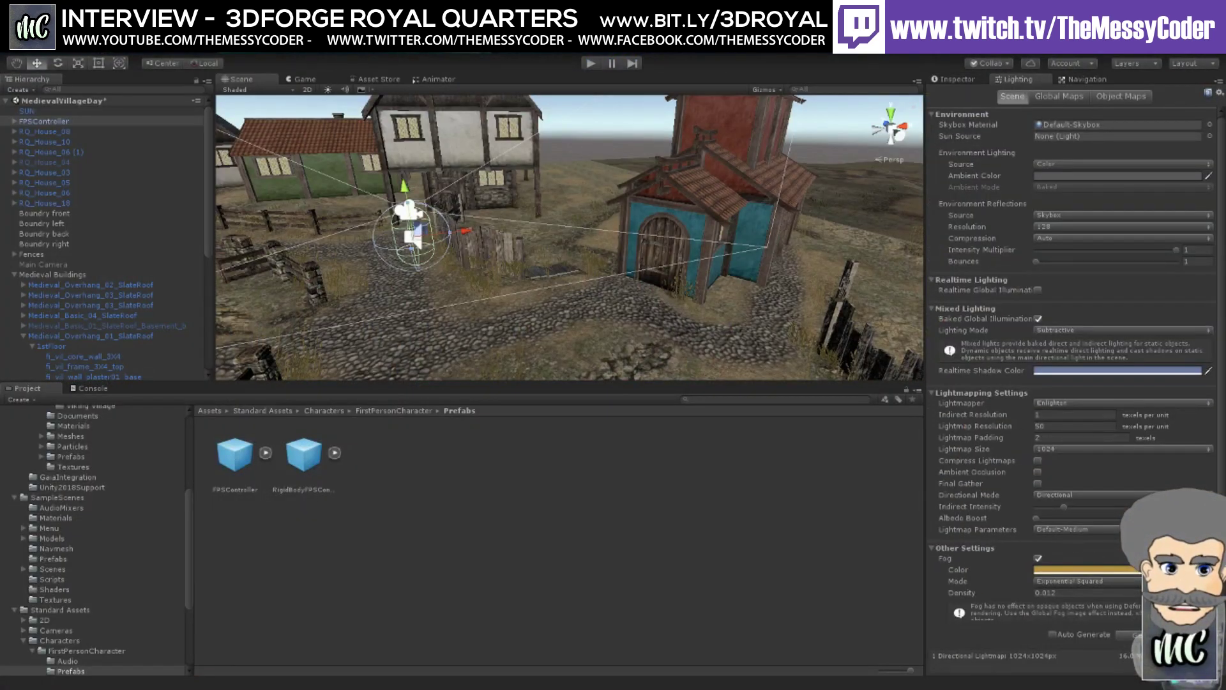
pyautogui.click(951, 79)
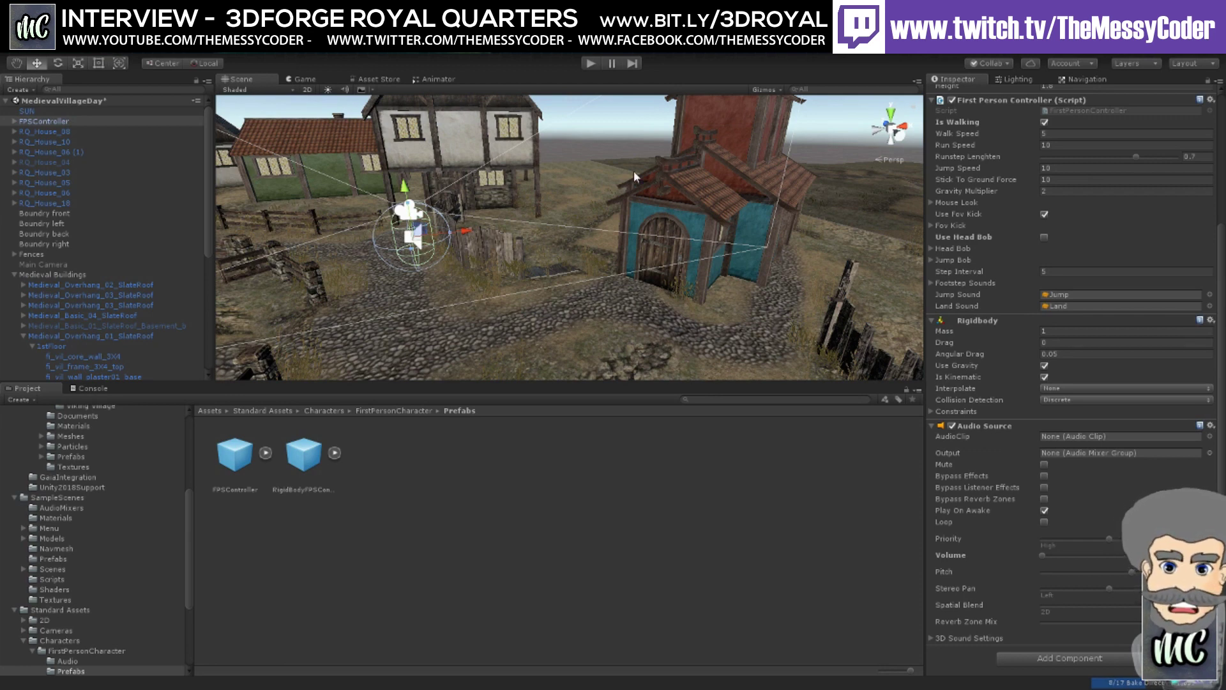
pyautogui.moveTo(628, 250); pyautogui.dragTo(421, 246, button='right')
pyautogui.moveTo(533, 255); pyautogui.dragTo(678, 259, button='right')
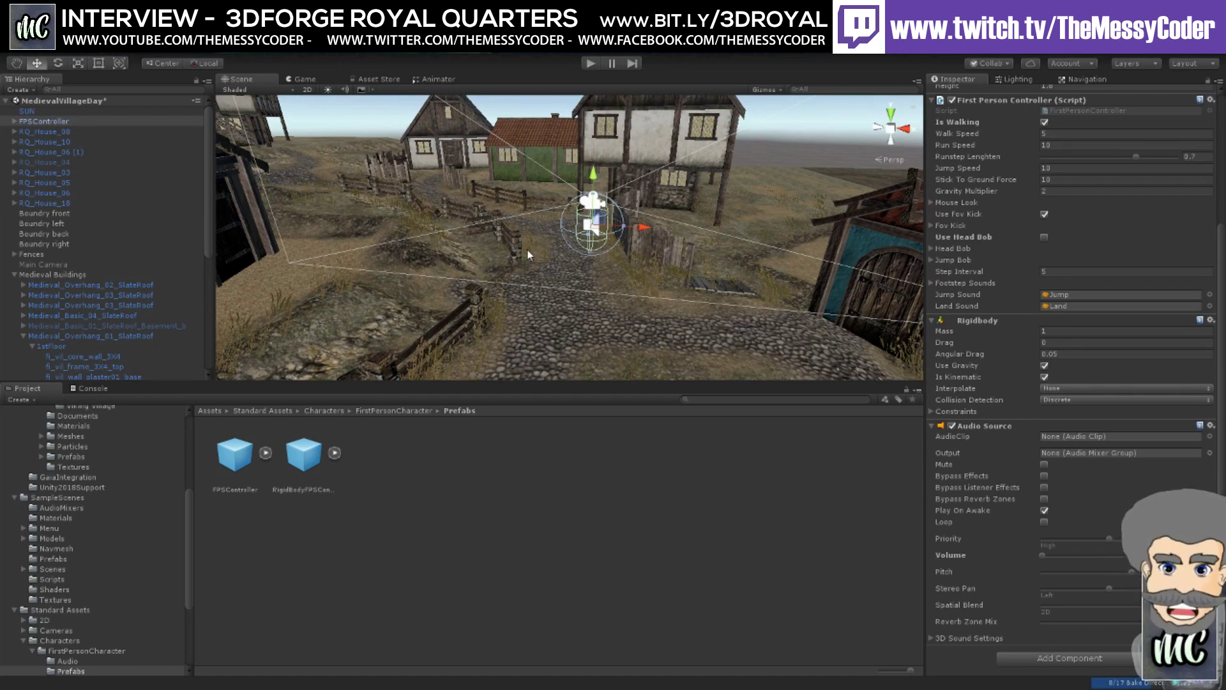
pyautogui.moveTo(527, 254); pyautogui.dragTo(722, 239, button='right')
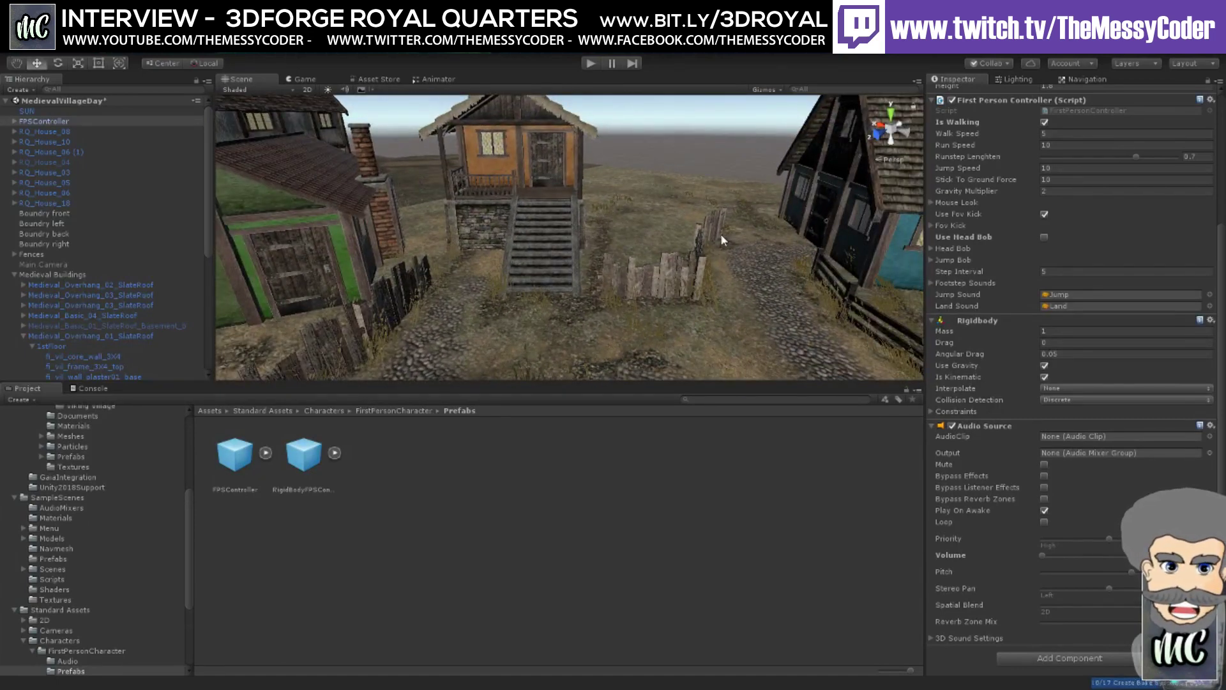
pyautogui.moveTo(722, 235); pyautogui.dragTo(430, 239, button='right')
pyautogui.moveTo(507, 258); pyautogui.dragTo(446, 231, button='right')
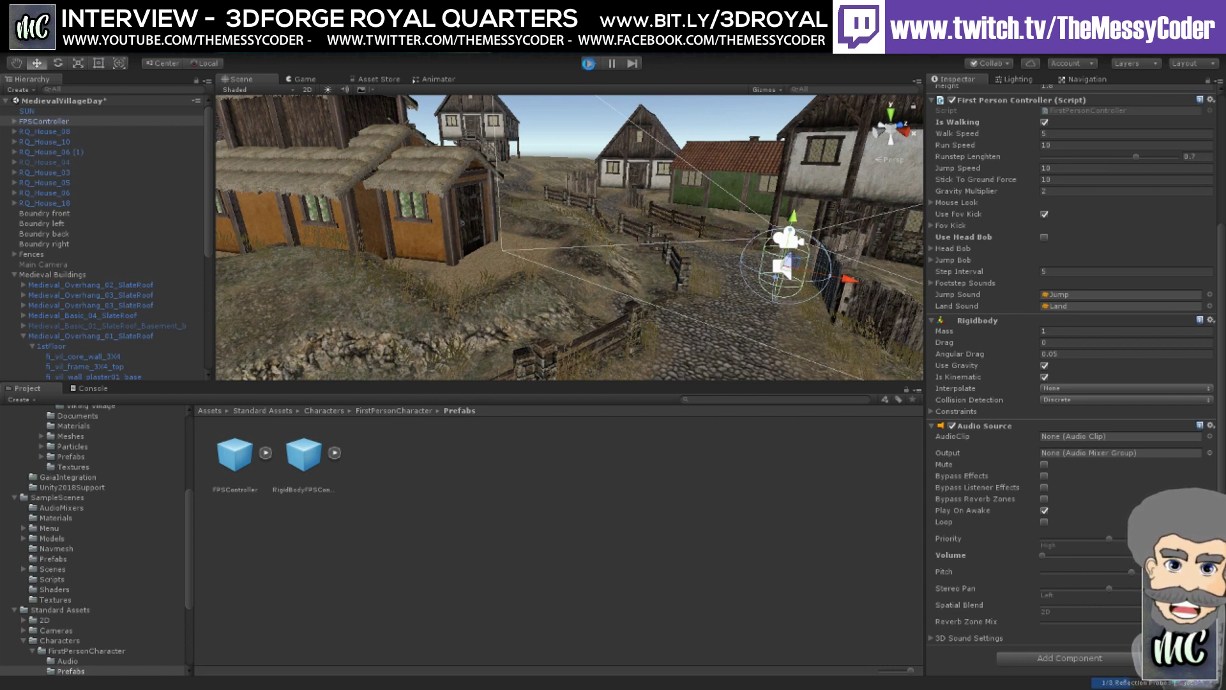
# - Start play mode, walk along the cobblestone path and around the orange thatched house to check the lighting, and stop playback
pyautogui.click(590, 64)
pyautogui.click(590, 64)
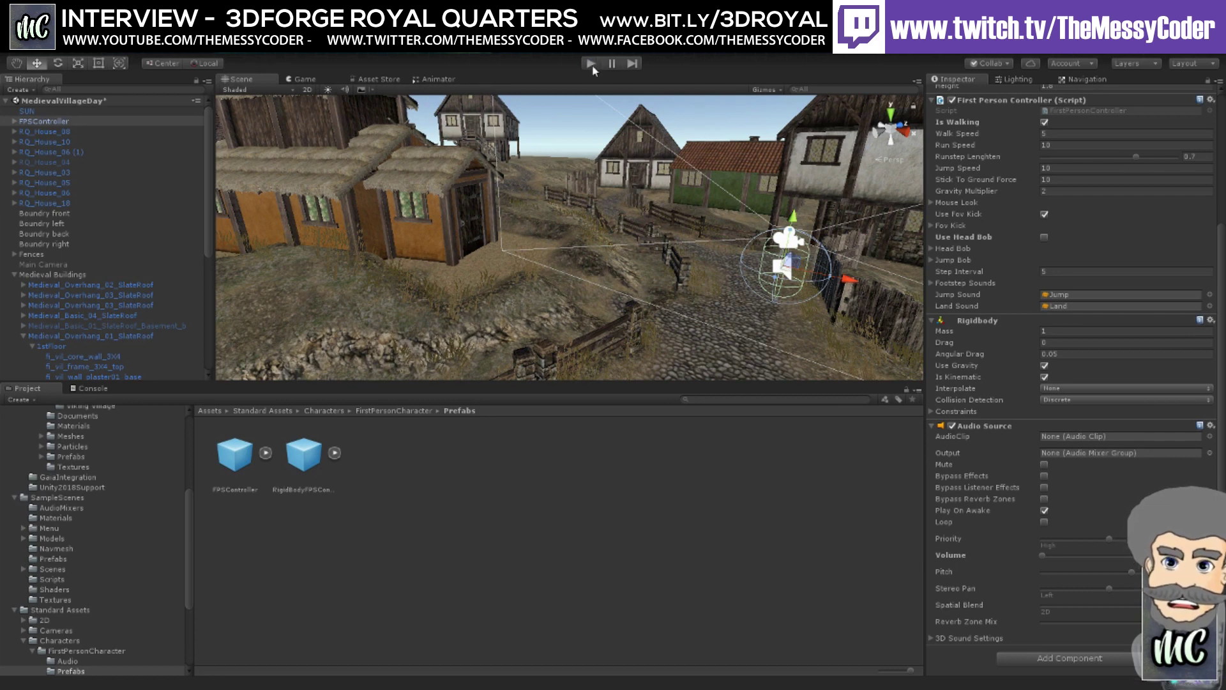
pyautogui.click(591, 64)
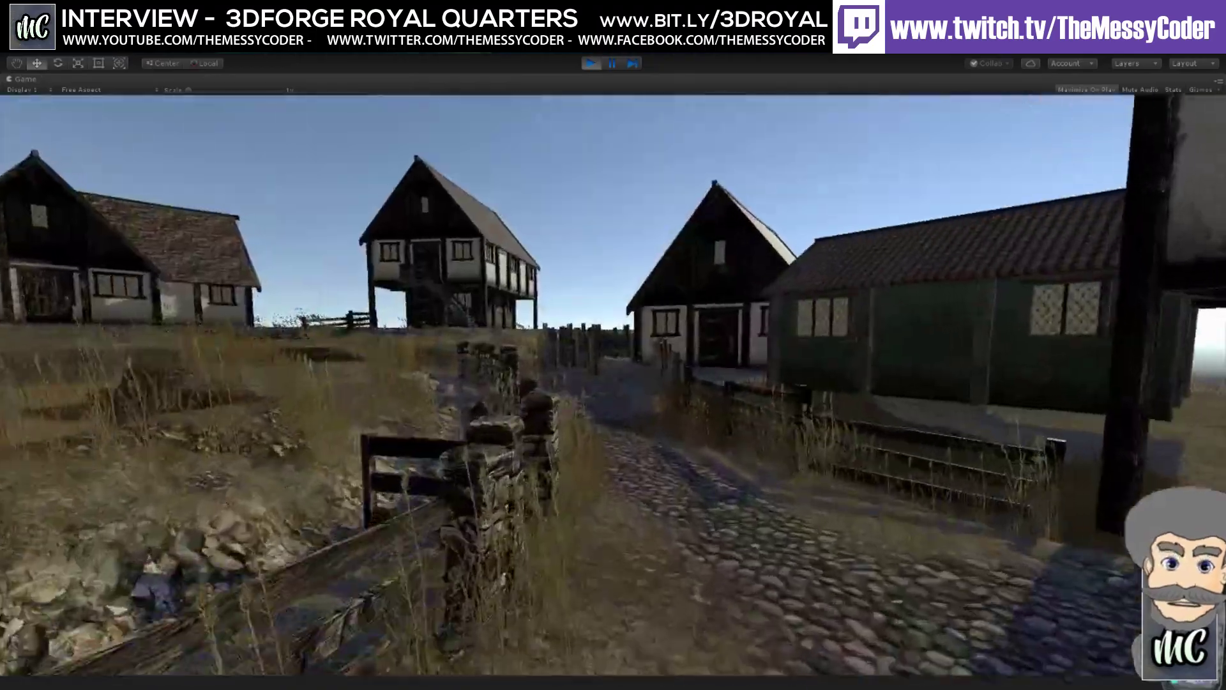
pyautogui.press('w')
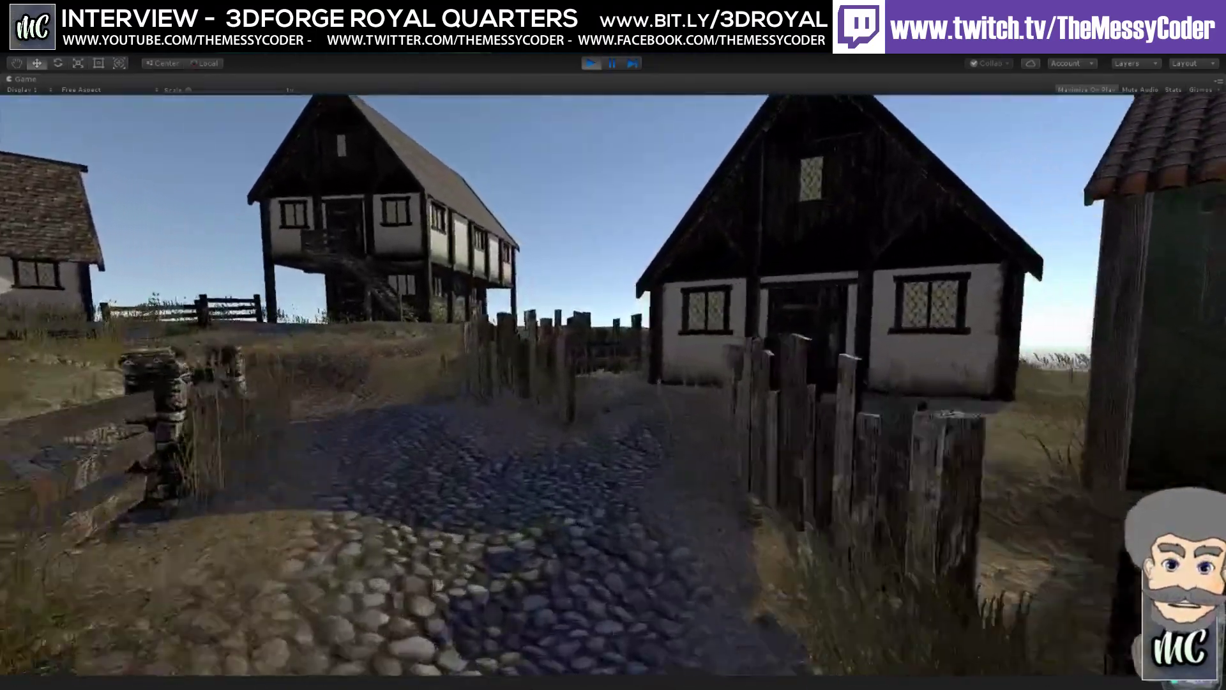
pyautogui.press('w')
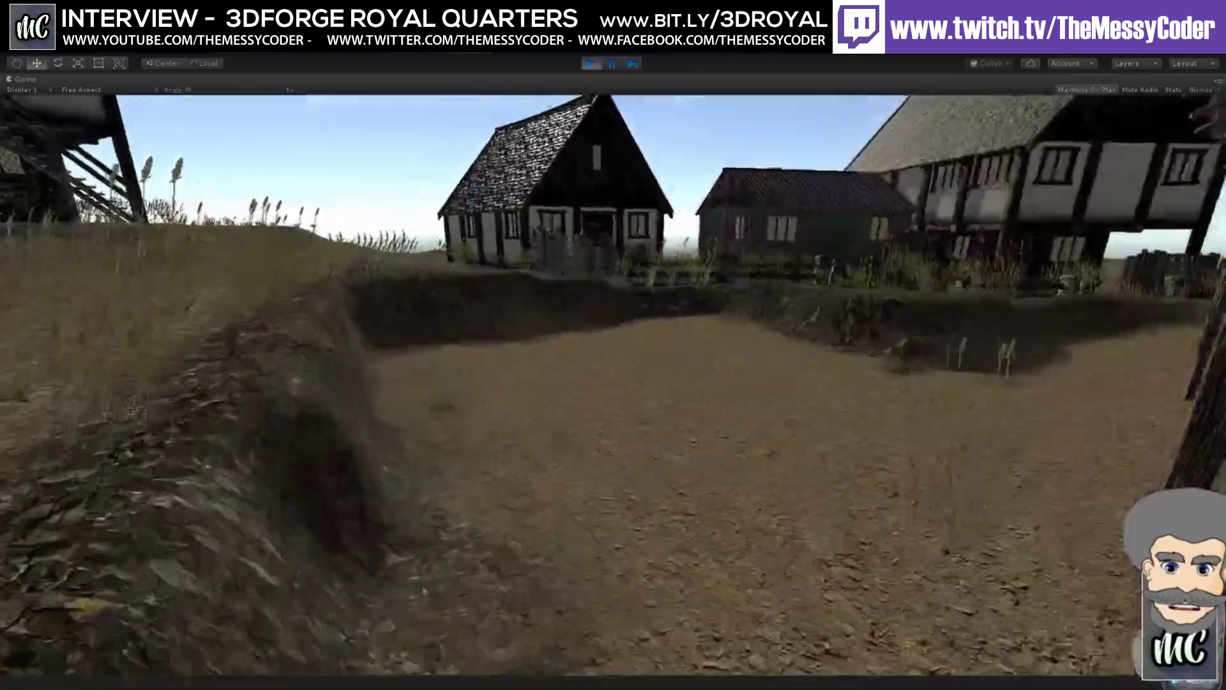
pyautogui.press('w')
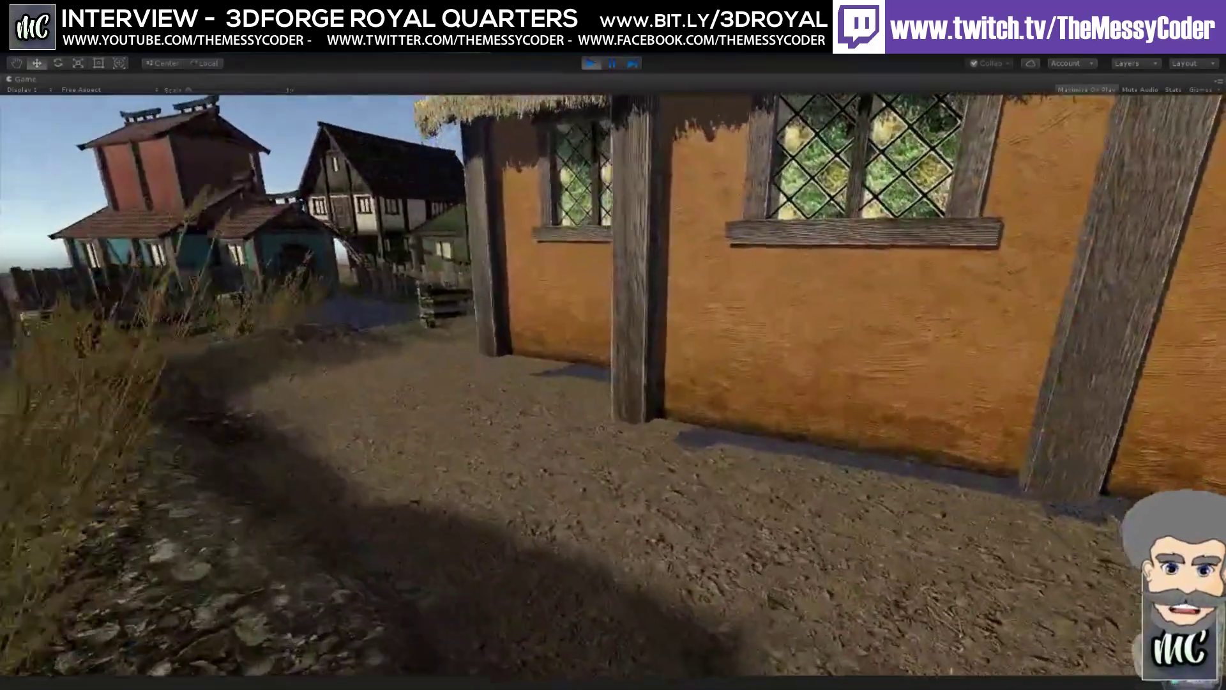
pyautogui.press('w')
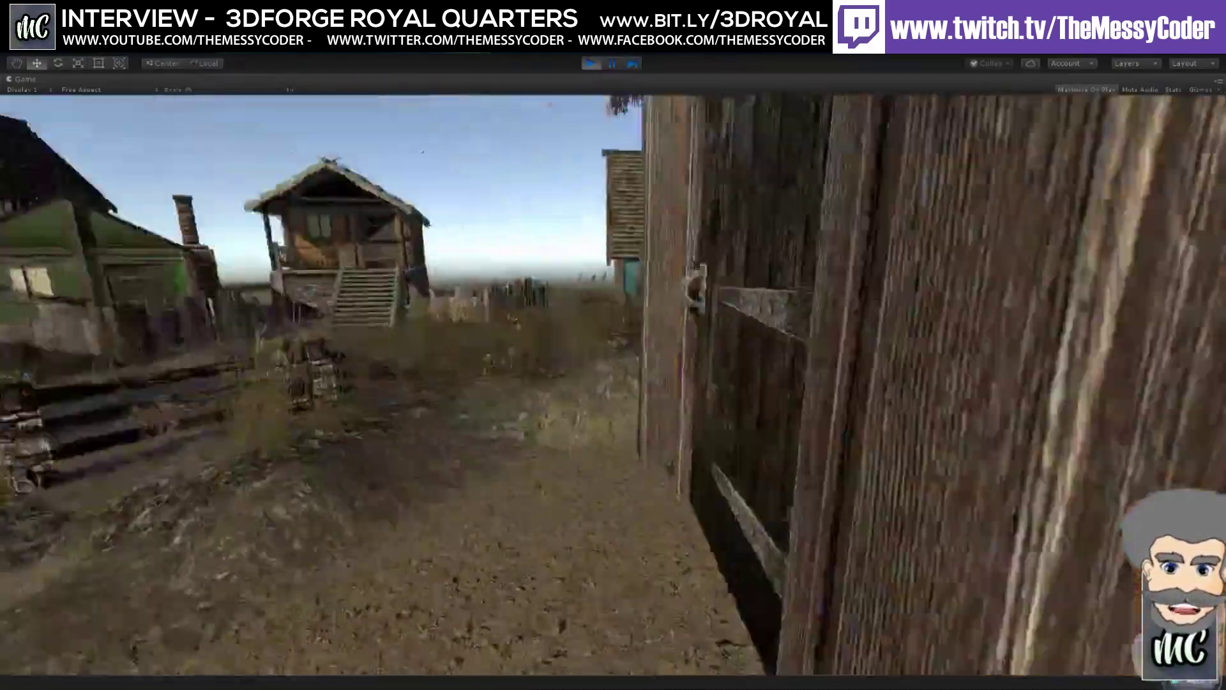
pyautogui.press('s')
pyautogui.press('Escape')
pyautogui.hotkey('ctrl', 'p')
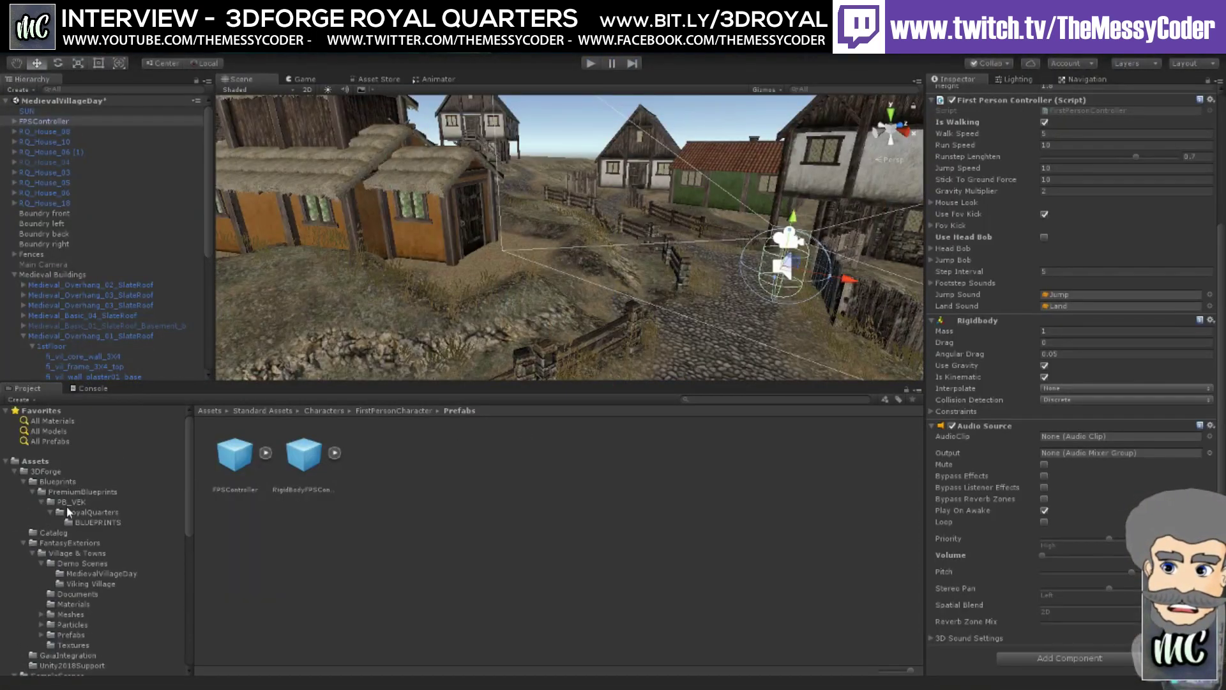
# - Open the RoyalQuarters BLUEPRINTS folder and deactivate the Medieval_Overhang_02_SlateRoof house near the red-roofed building
pyautogui.click(96, 521)
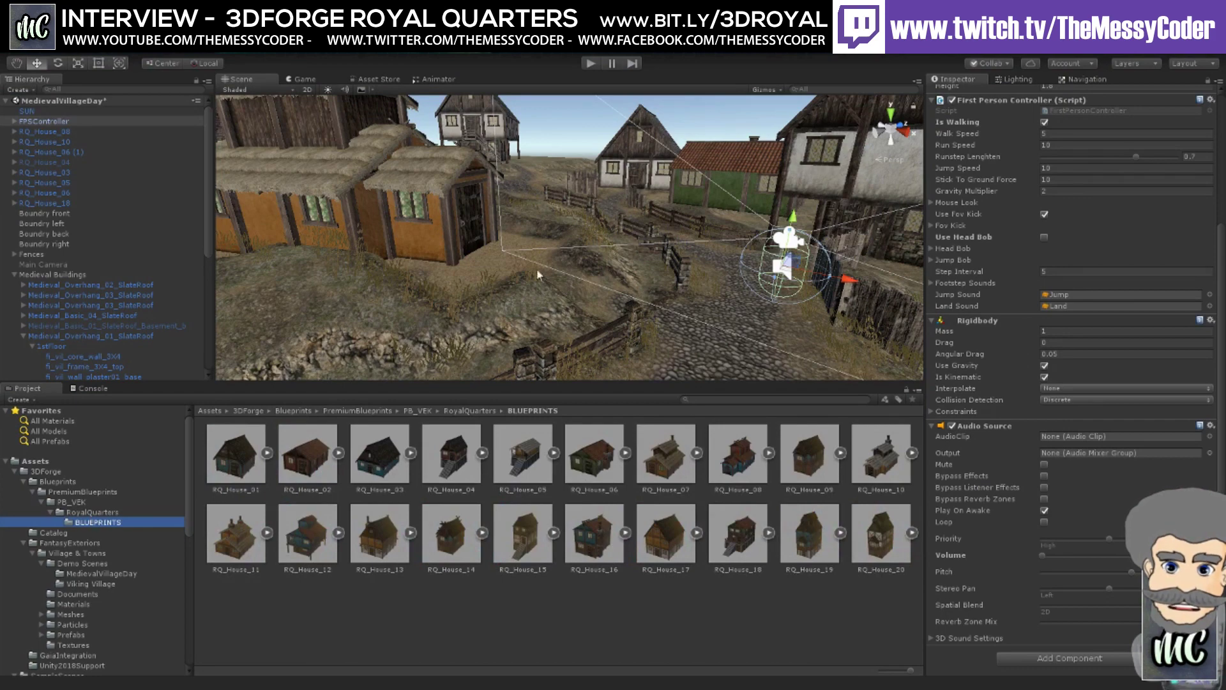
pyautogui.moveTo(485, 171); pyautogui.dragTo(773, 182, button='right')
pyautogui.moveTo(568, 211); pyautogui.dragTo(652, 277, button='middle')
pyautogui.click(411, 224)
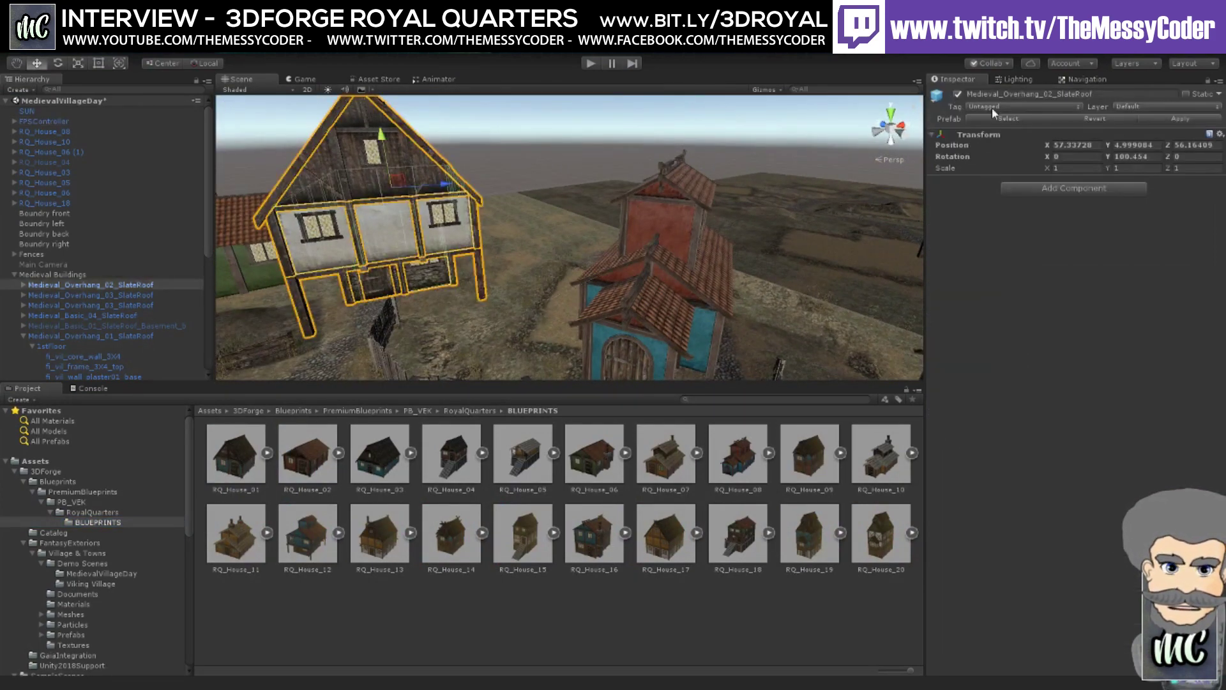
pyautogui.click(958, 93)
# - Place the RQ_House_11 blueprint on the cleared plot at about X 61.02, Z 54.93, rotate it to Y -222.497 and lower it to Y 4.96
pyautogui.moveTo(413, 334); pyautogui.dragTo(483, 305, button='middle')
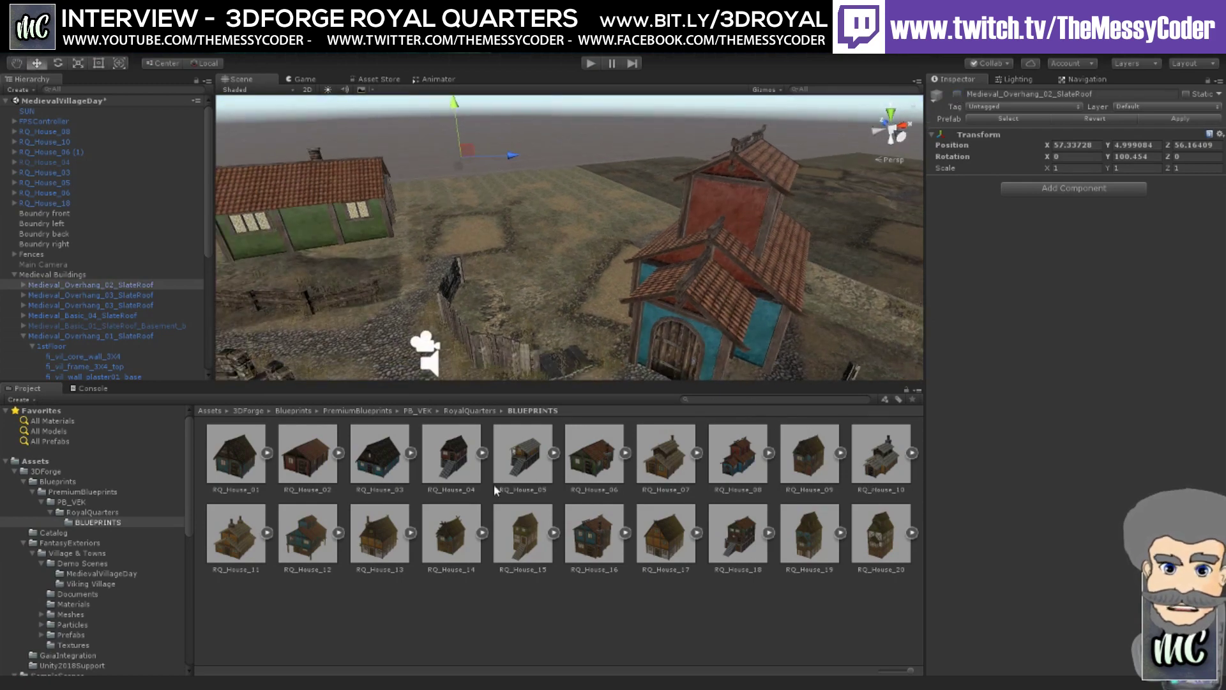
pyautogui.moveTo(246, 544); pyautogui.dragTo(524, 230)
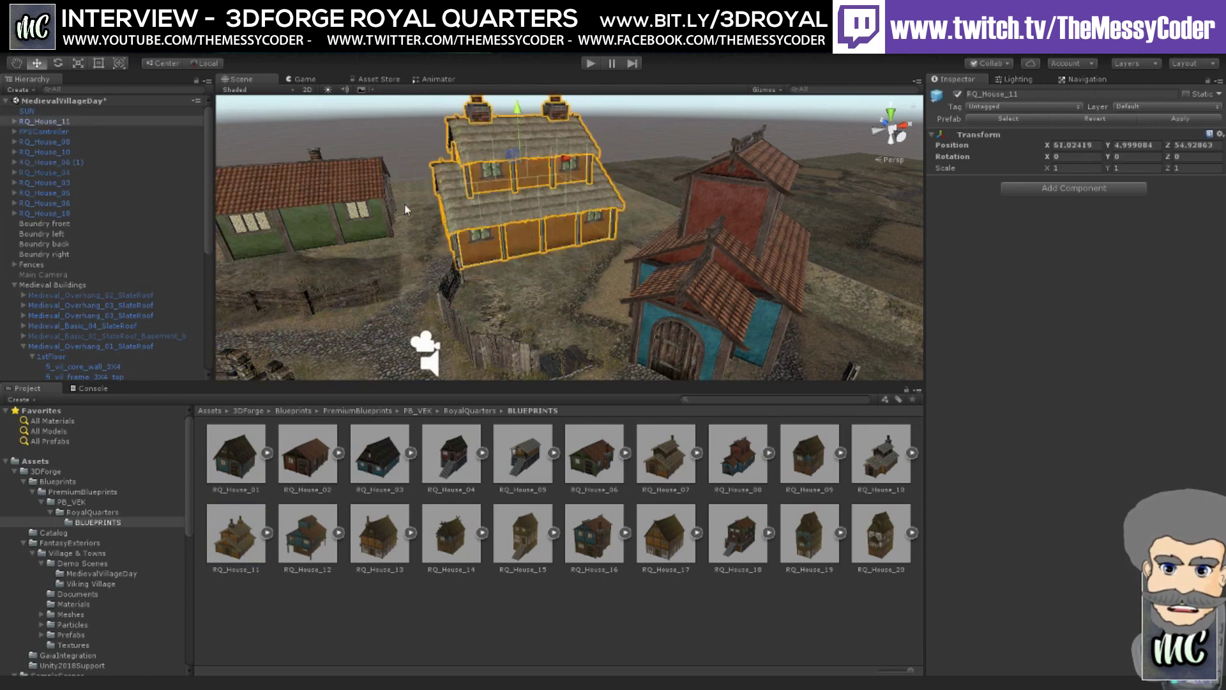
pyautogui.click(59, 63)
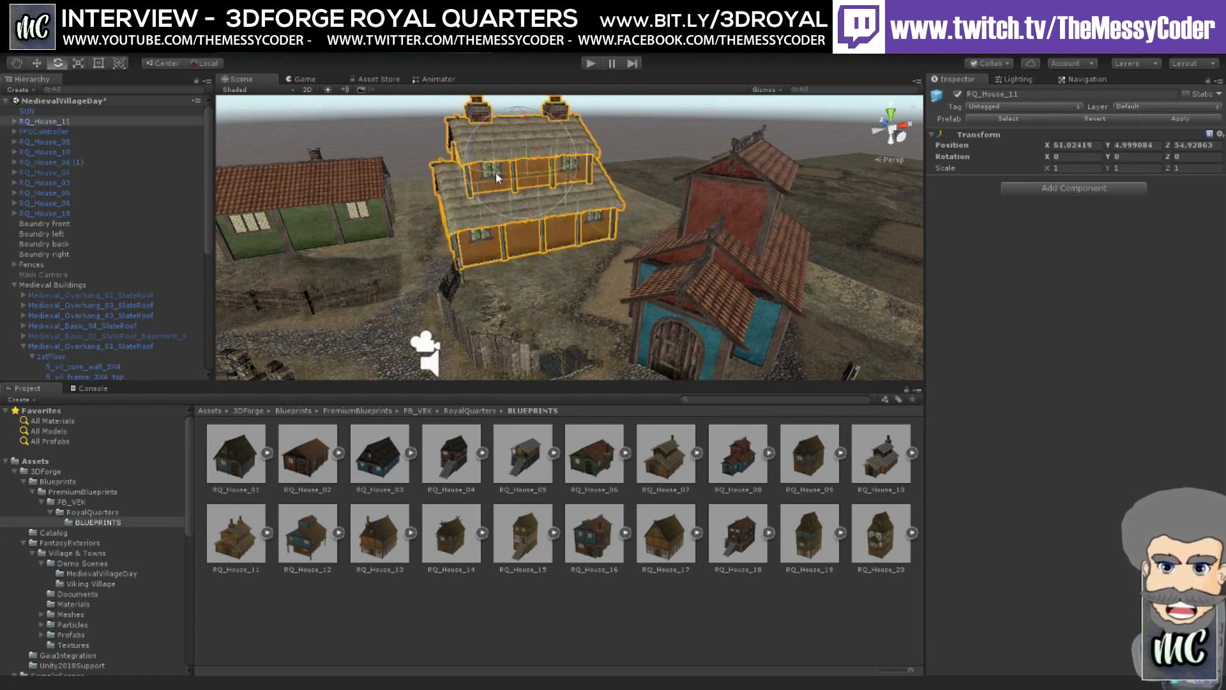
pyautogui.moveTo(496, 172); pyautogui.dragTo(878, 113)
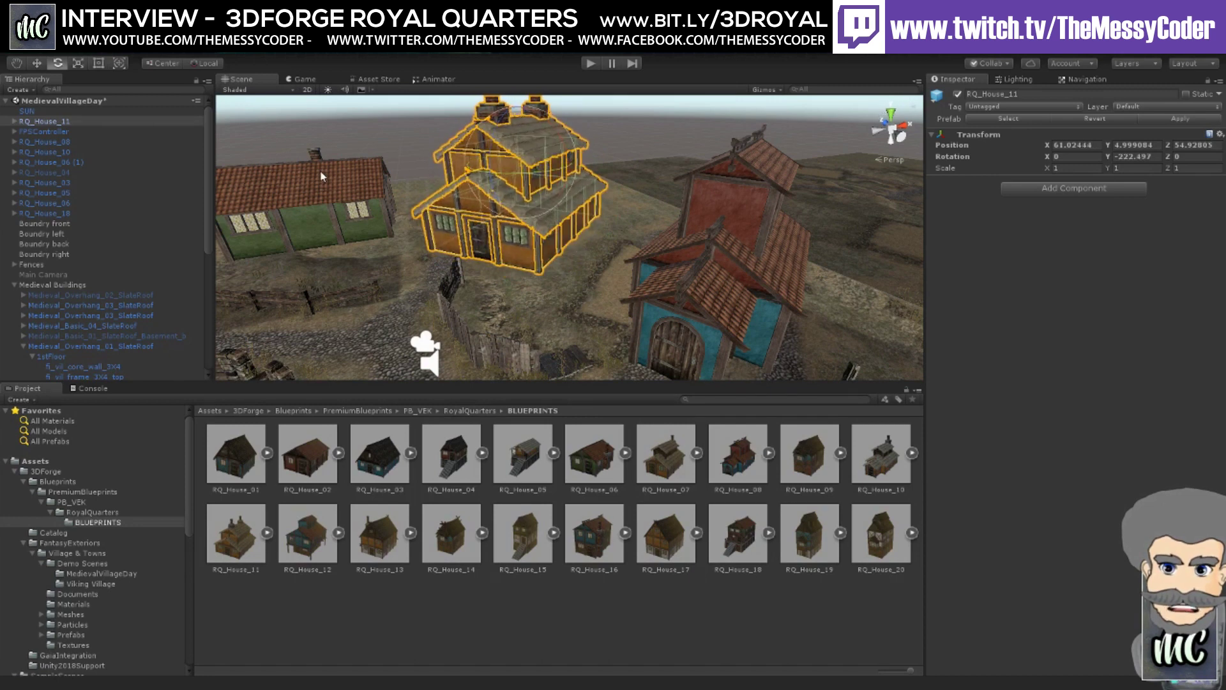
pyautogui.click(38, 63)
pyautogui.moveTo(516, 118); pyautogui.dragTo(517, 112)
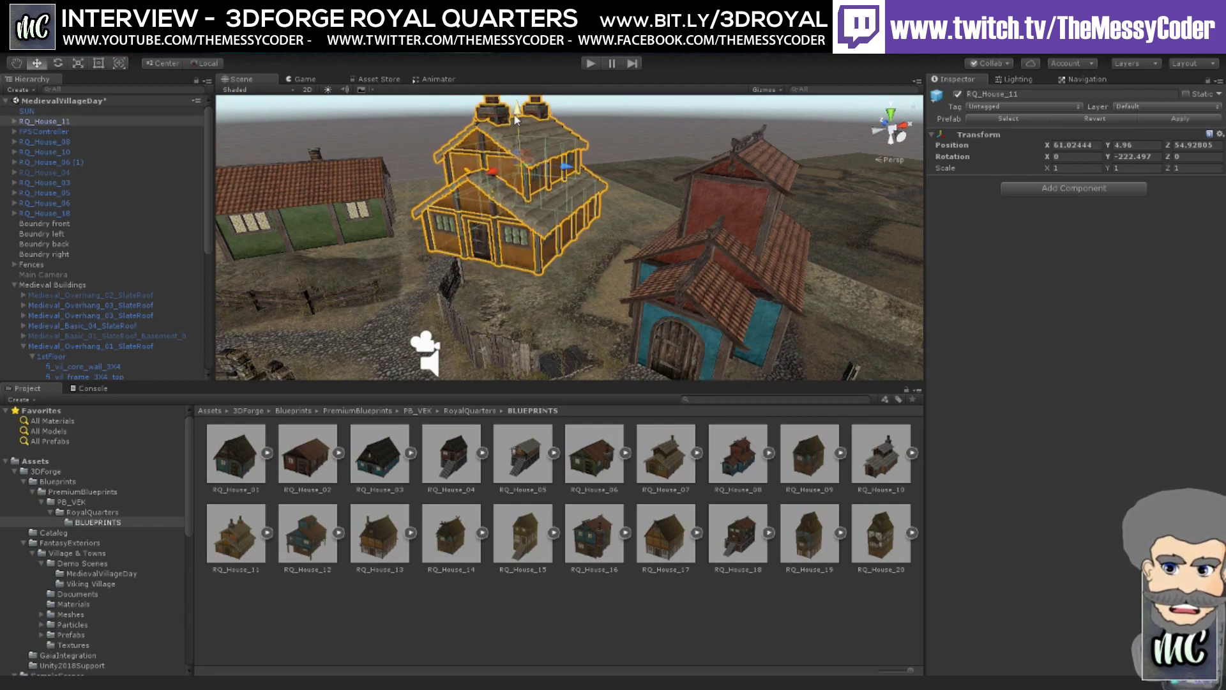
# - Lower RQ_House_10 into the ground to Y 6.25
pyautogui.moveTo(565, 165); pyautogui.dragTo(232, 202, button='right')
pyautogui.click(458, 169)
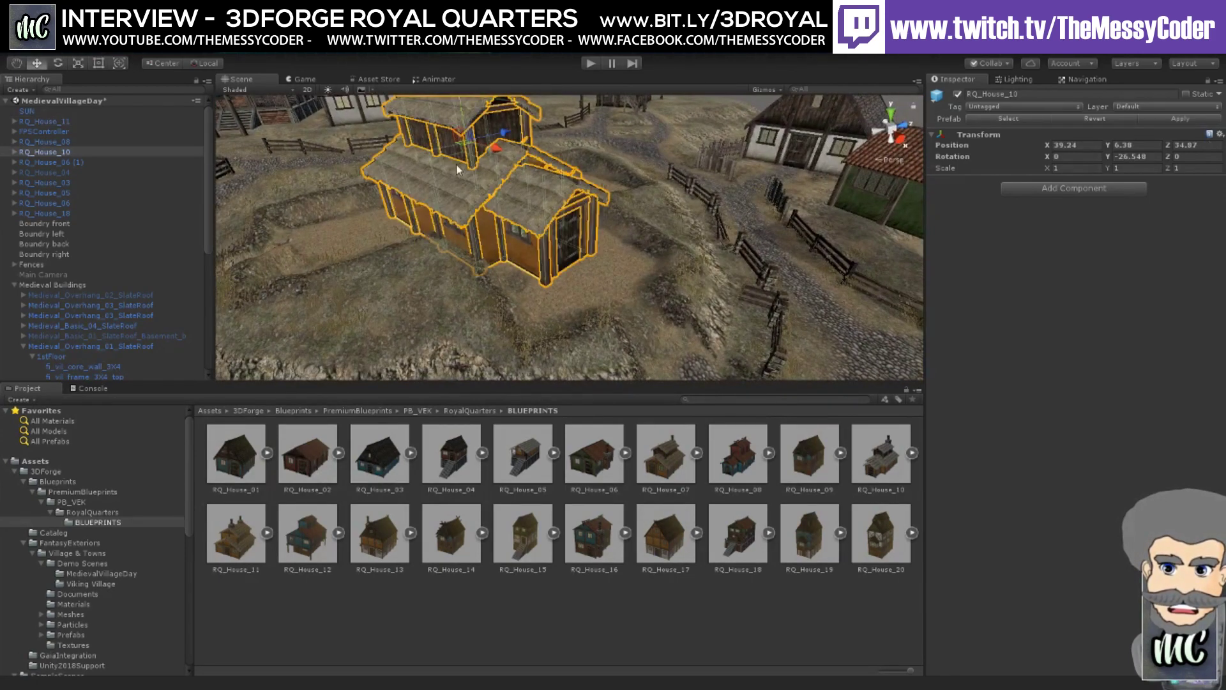
pyautogui.moveTo(470, 122); pyautogui.dragTo(471, 114, button='right')
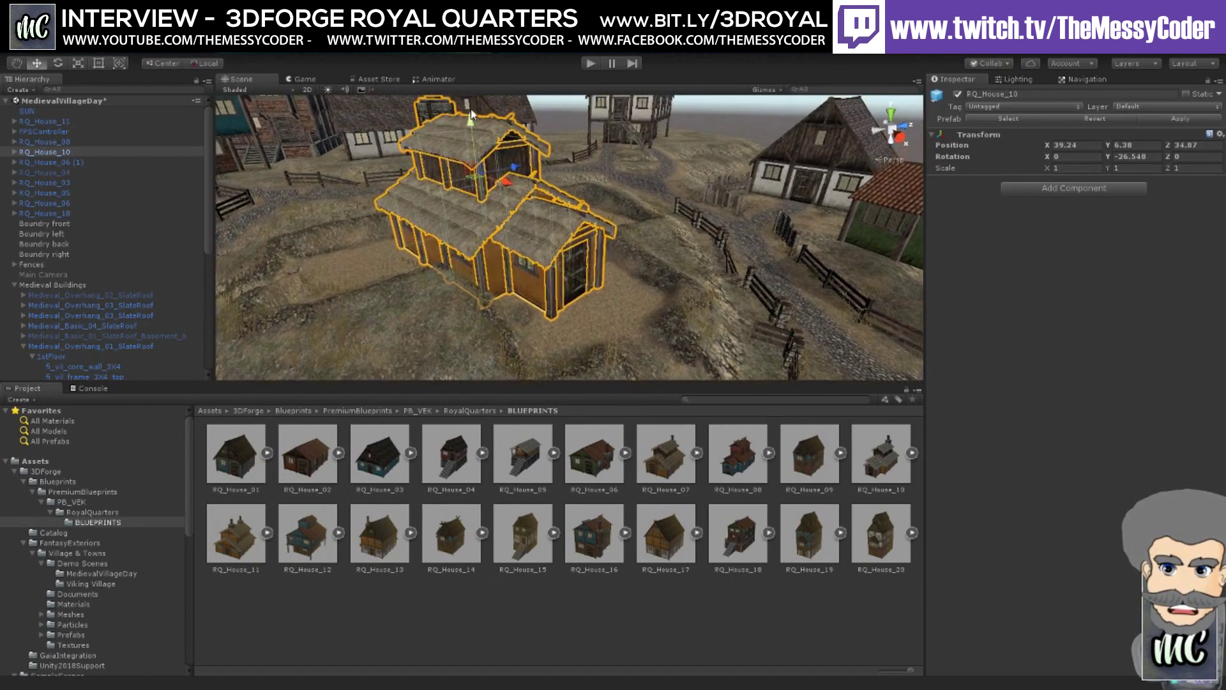
pyautogui.moveTo(470, 123); pyautogui.dragTo(472, 125)
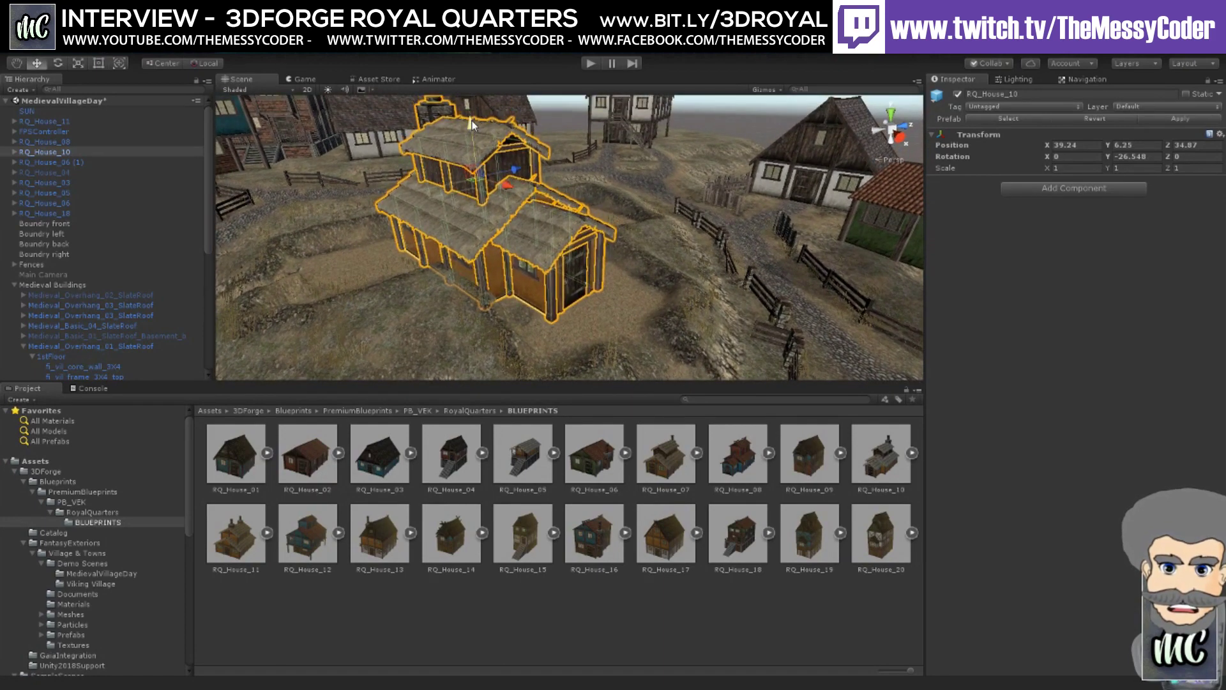
# - Select the Terrain (1) object at the outer edge of the village
pyautogui.moveTo(442, 233); pyautogui.dragTo(492, 249, button='right')
pyautogui.moveTo(493, 249); pyautogui.dragTo(433, 274, button='middle')
pyautogui.click(590, 207)
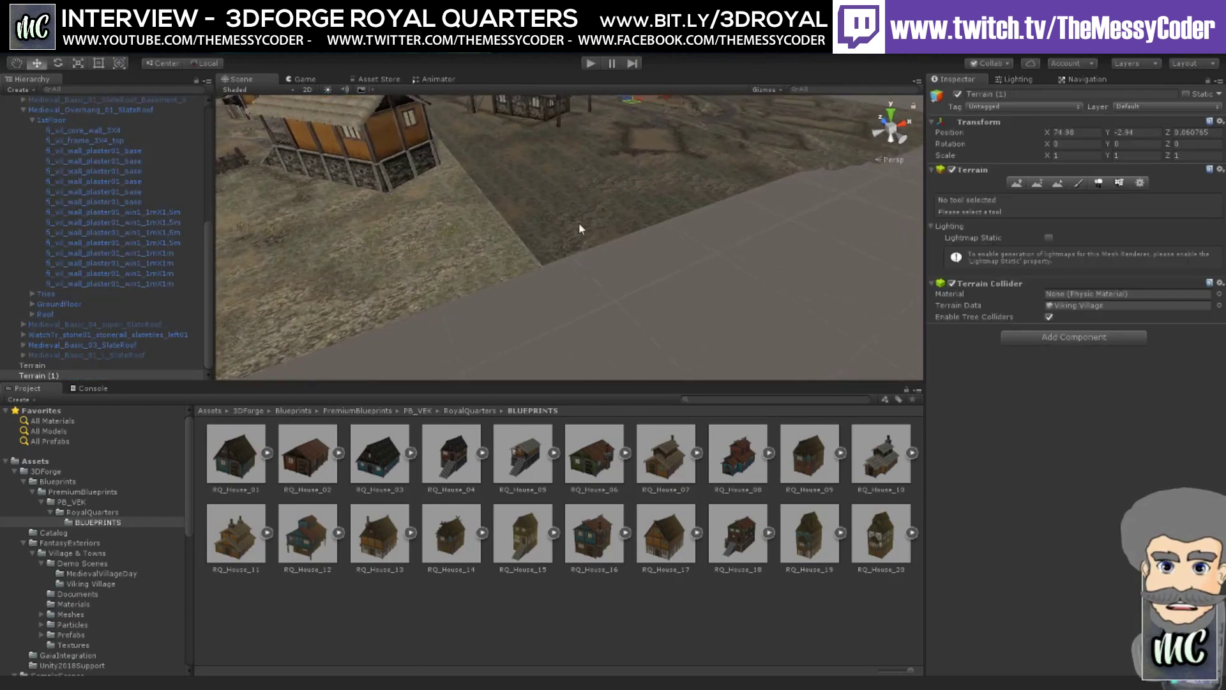
pyautogui.scroll(-3, 604, 192)
pyautogui.scroll(-4, 604, 191)
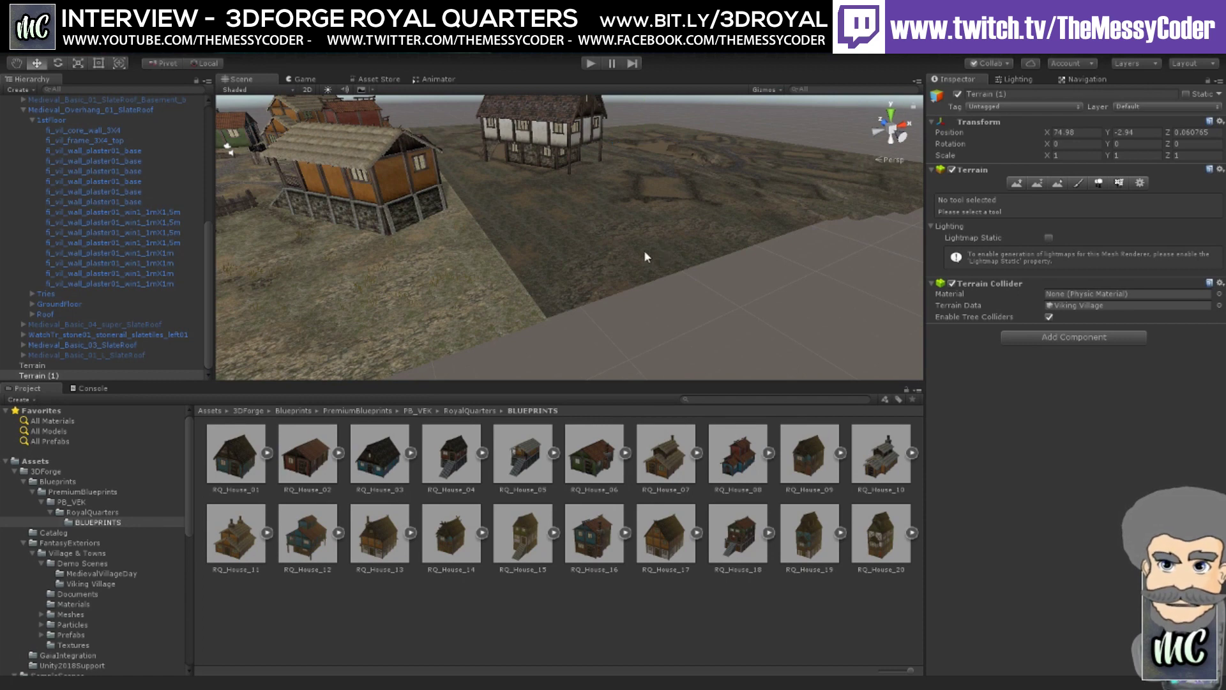
# - Try nudging Terrain (1) along the X axis to 75.48 and return it to its original position
pyautogui.moveTo(643, 250); pyautogui.dragTo(627, 263, button='right')
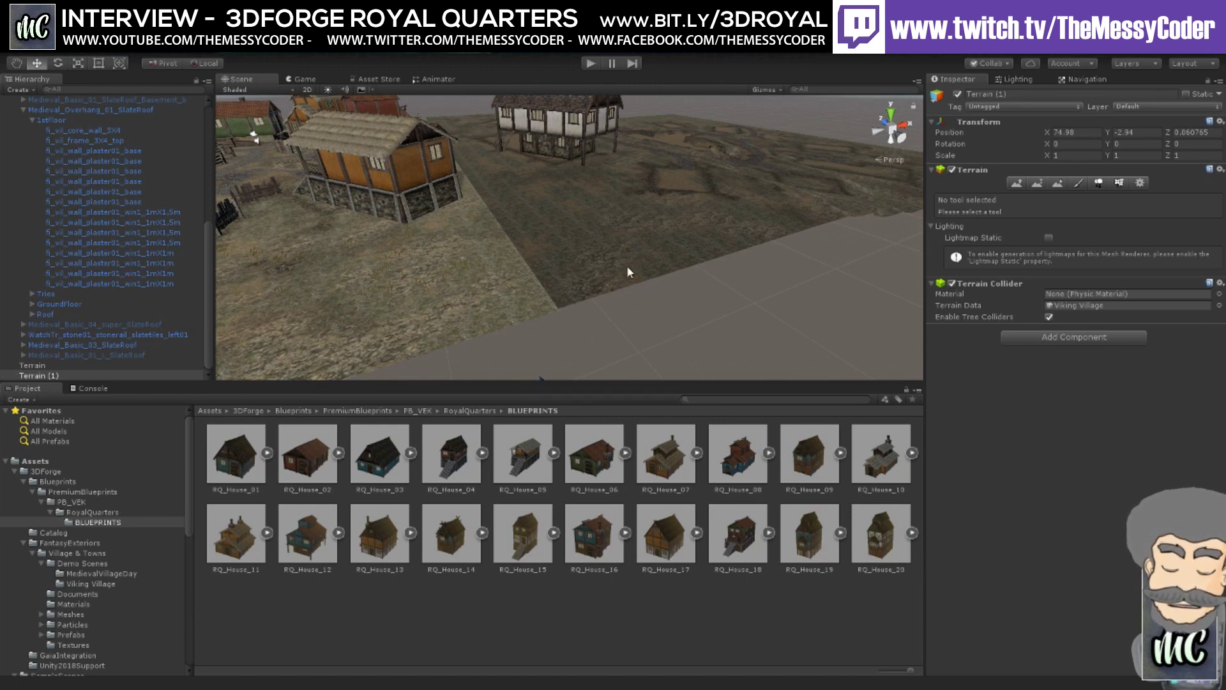
pyautogui.moveTo(626, 267); pyautogui.dragTo(626, 316, button='right')
pyautogui.moveTo(608, 335)
pyautogui.mouseDown()
pyautogui.moveTo(597, 336)
pyautogui.moveTo(609, 330)
pyautogui.mouseUp()
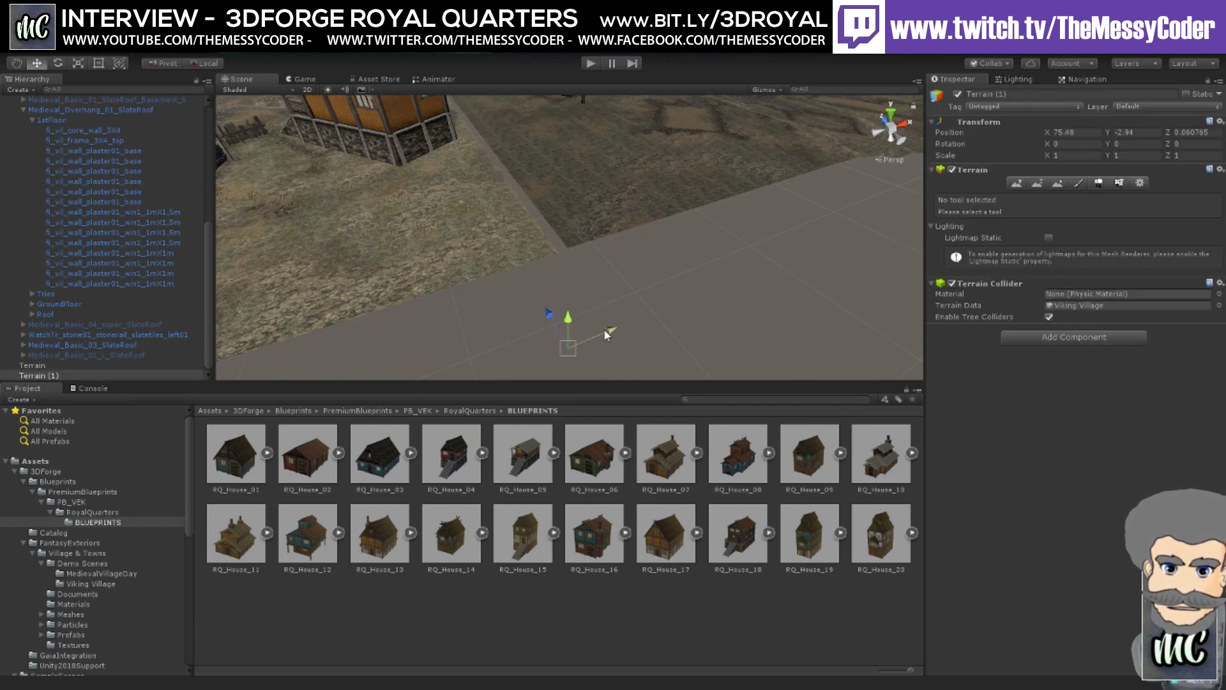
pyautogui.moveTo(607, 335); pyautogui.dragTo(603, 336)
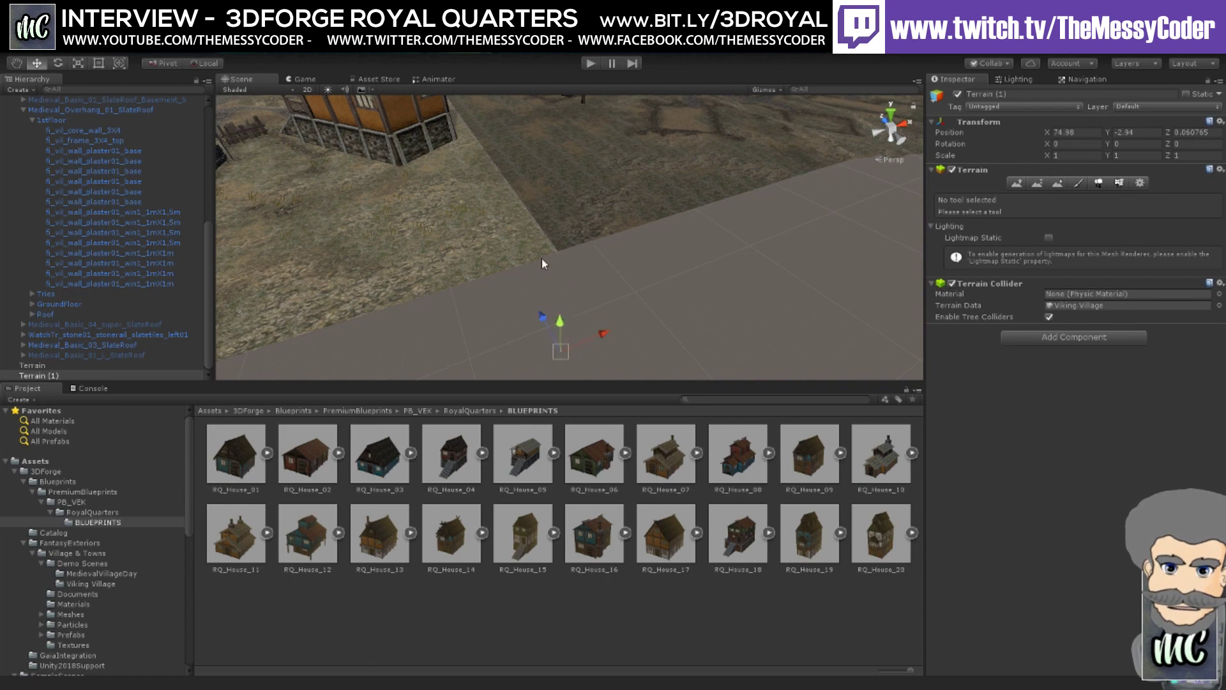
# - Select the main Terrain object and shift it along the X axis to 0.5
pyautogui.click(530, 246)
pyautogui.moveTo(530, 251); pyautogui.dragTo(295, 178, button='right')
pyautogui.moveTo(388, 249); pyautogui.dragTo(530, 299, button='right')
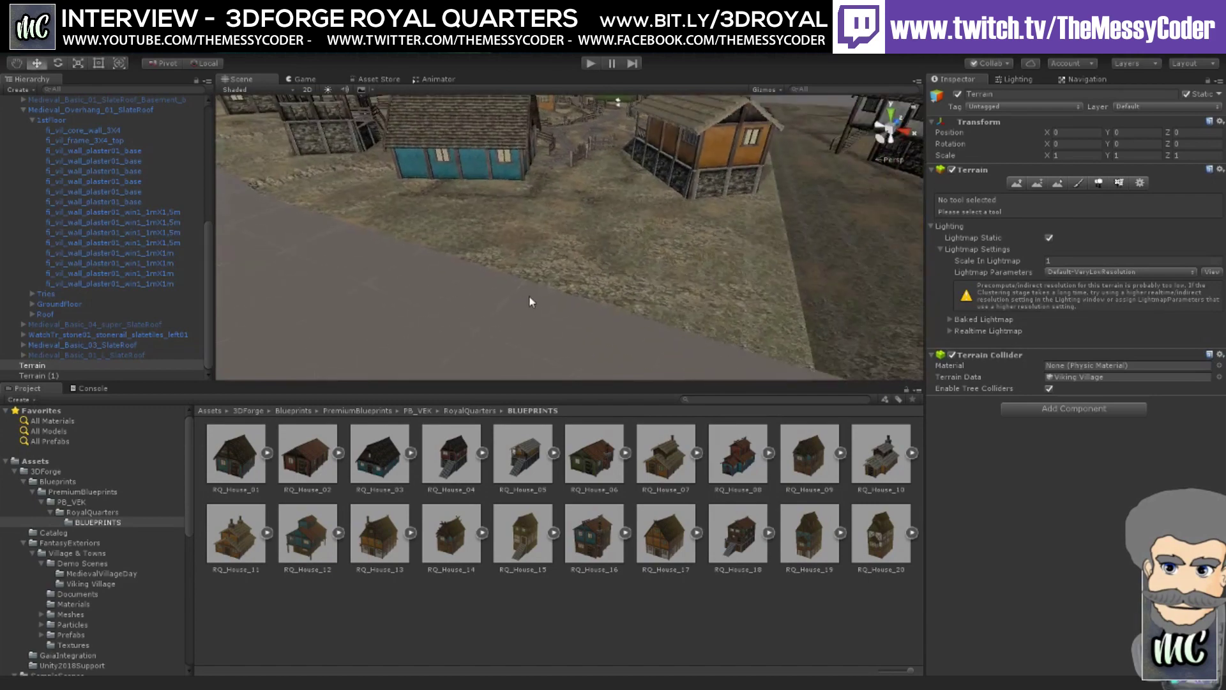
pyautogui.moveTo(530, 299); pyautogui.dragTo(638, 265, button='middle')
pyautogui.scroll(-4, 579, 298)
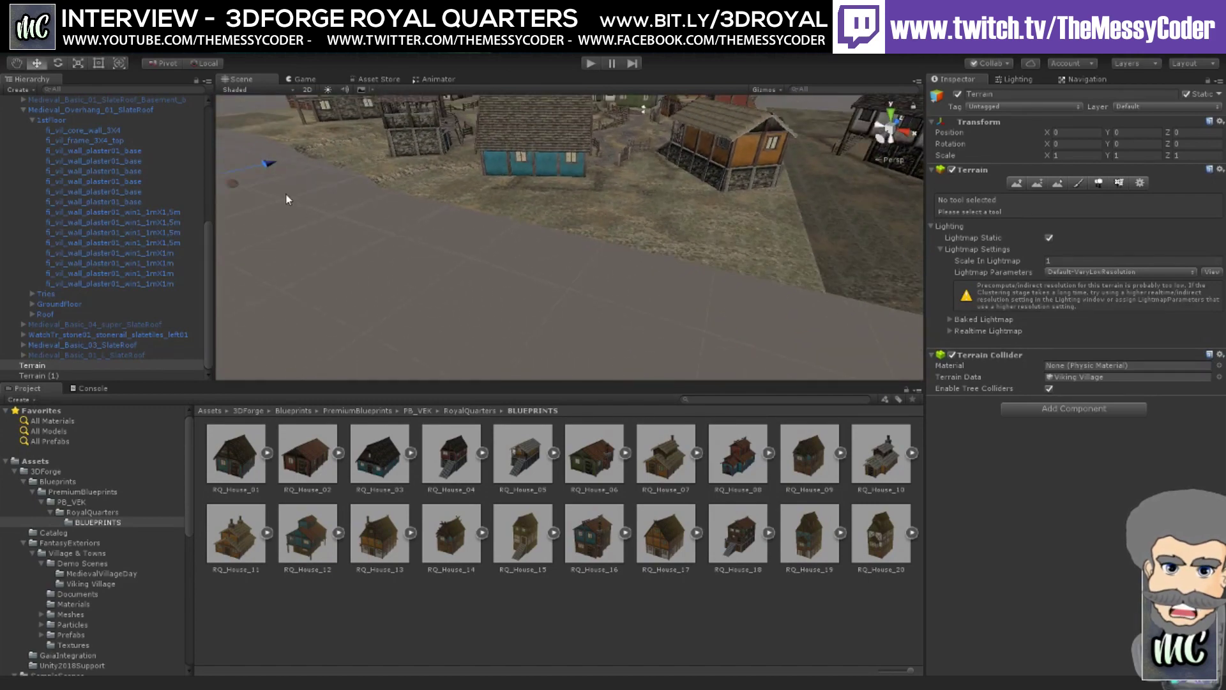
pyautogui.keyDown('alt'); pyautogui.moveTo(383, 220); pyautogui.dragTo(325, 180); pyautogui.keyUp('alt')
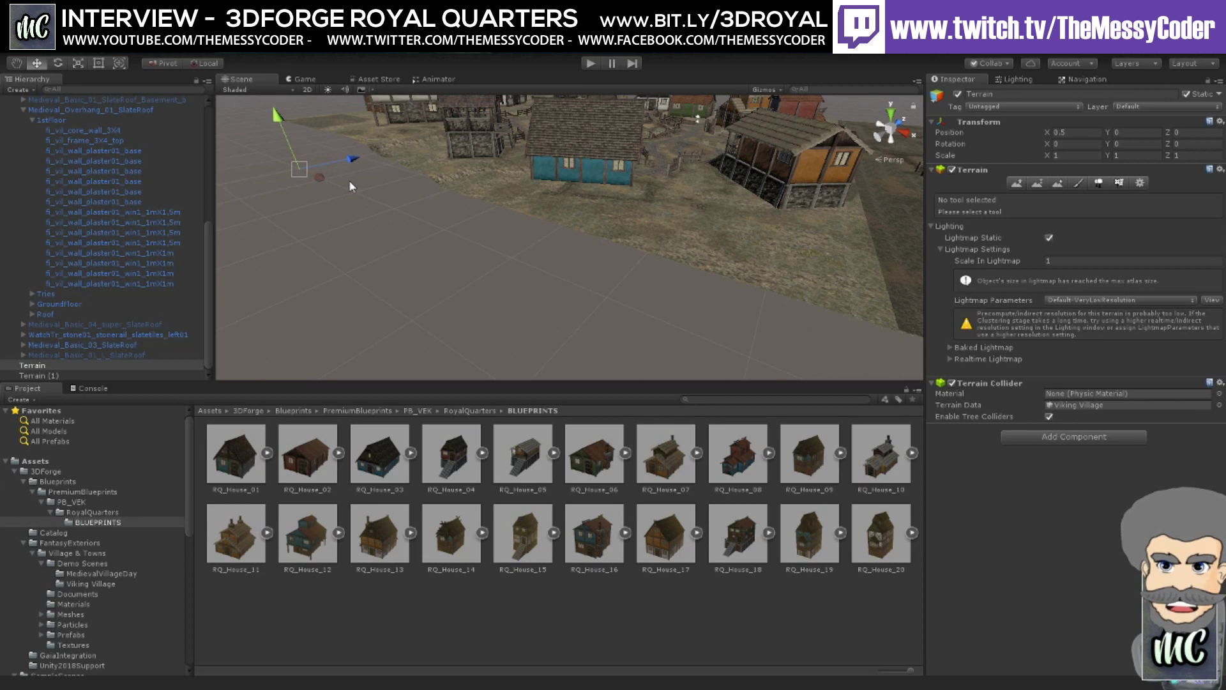
# - Deactivate the WatchTr_stone01_stonerail_slatetiles_left01 building beside the blue house
pyautogui.keyDown('alt'); pyautogui.moveTo(379, 189); pyautogui.dragTo(511, 235); pyautogui.keyUp('alt')
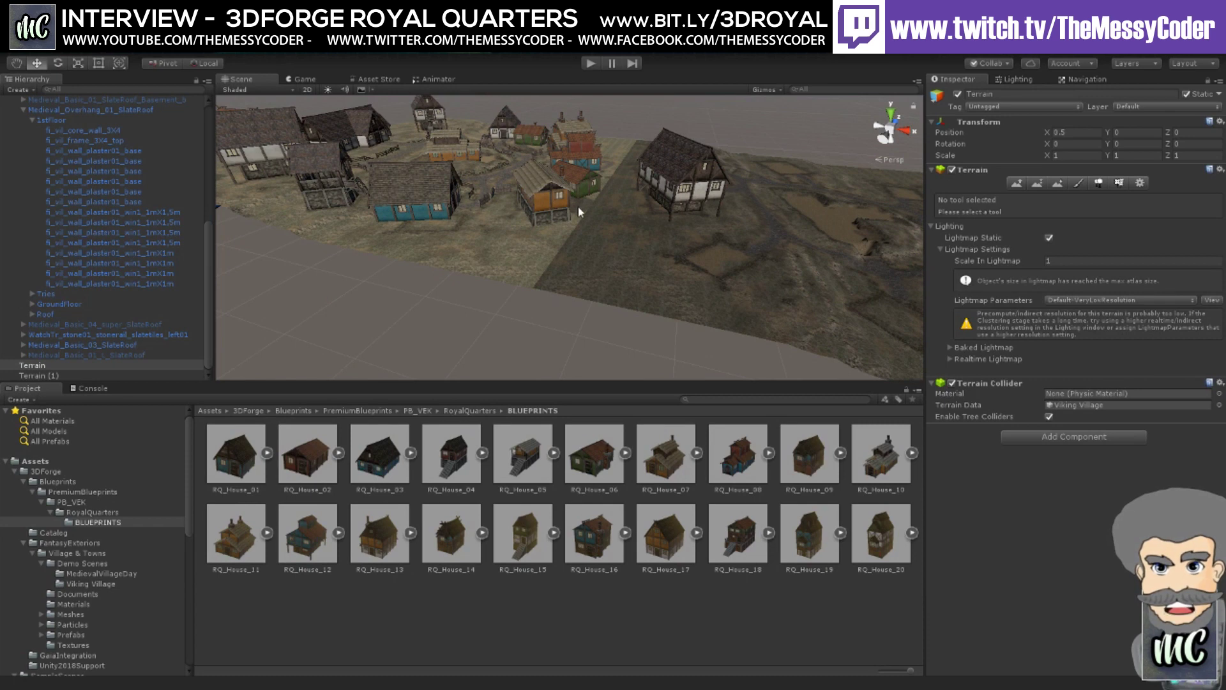
pyautogui.moveTo(569, 191); pyautogui.dragTo(644, 238, button='middle')
pyautogui.scroll(3, 644, 241)
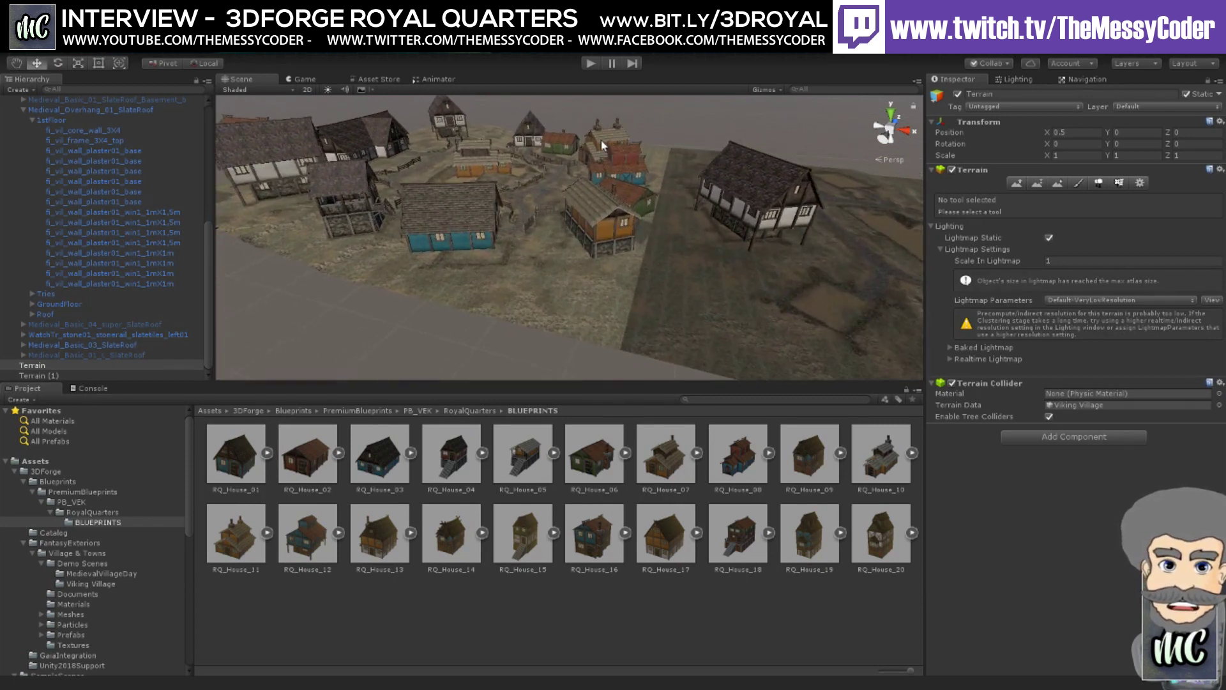
pyautogui.click(361, 208)
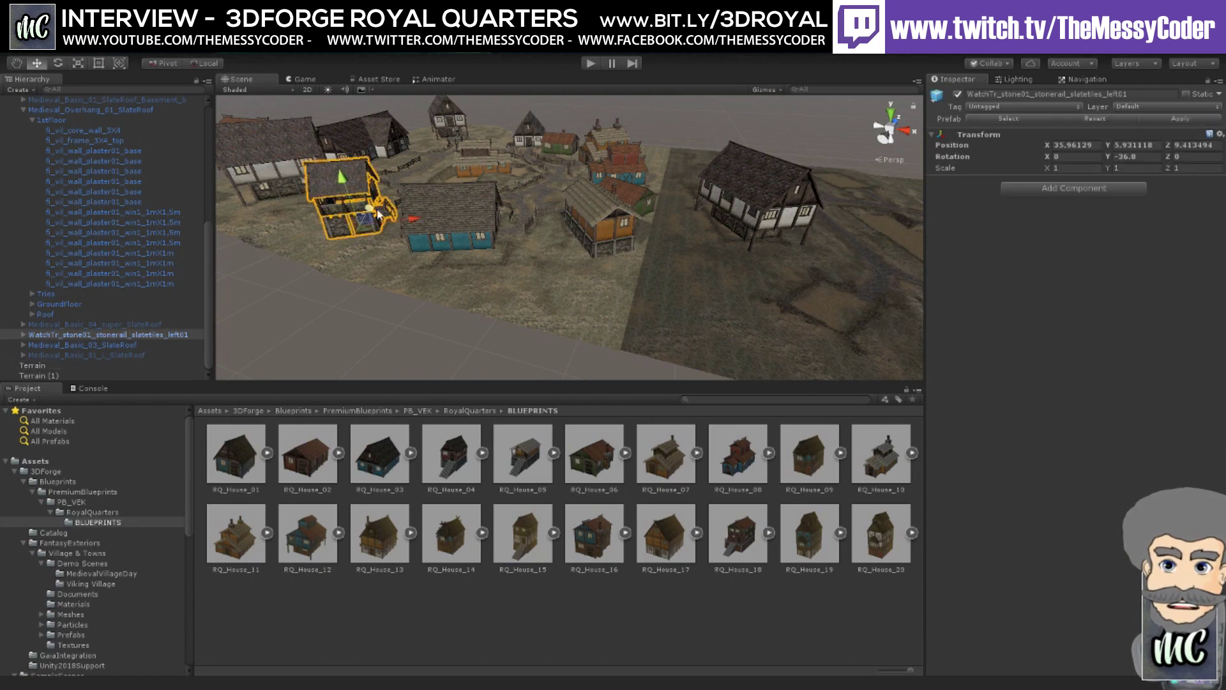
pyautogui.click(957, 95)
# - Place the RQ_House_09 blueprint on the cleared plot at about X 37.55, Z 9.90, rotate it to Y -38.992 and lower it to Y 5.9
pyautogui.moveTo(426, 237); pyautogui.dragTo(812, 326, button='middle')
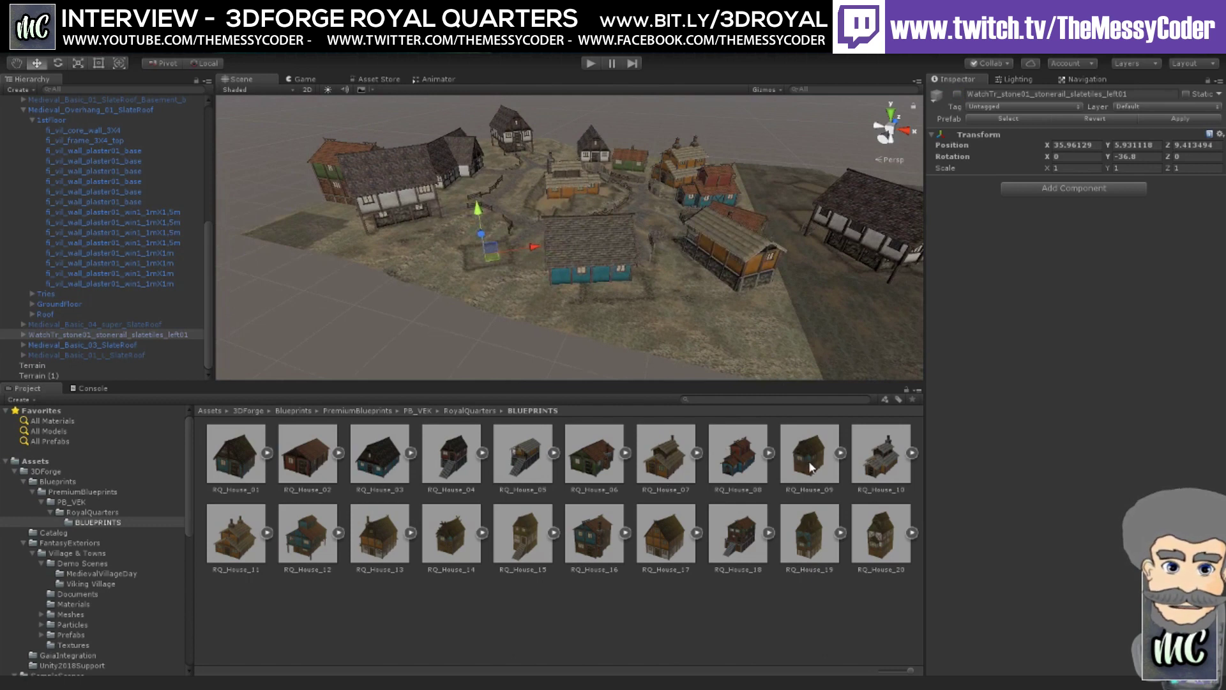
pyautogui.moveTo(812, 468); pyautogui.dragTo(498, 259)
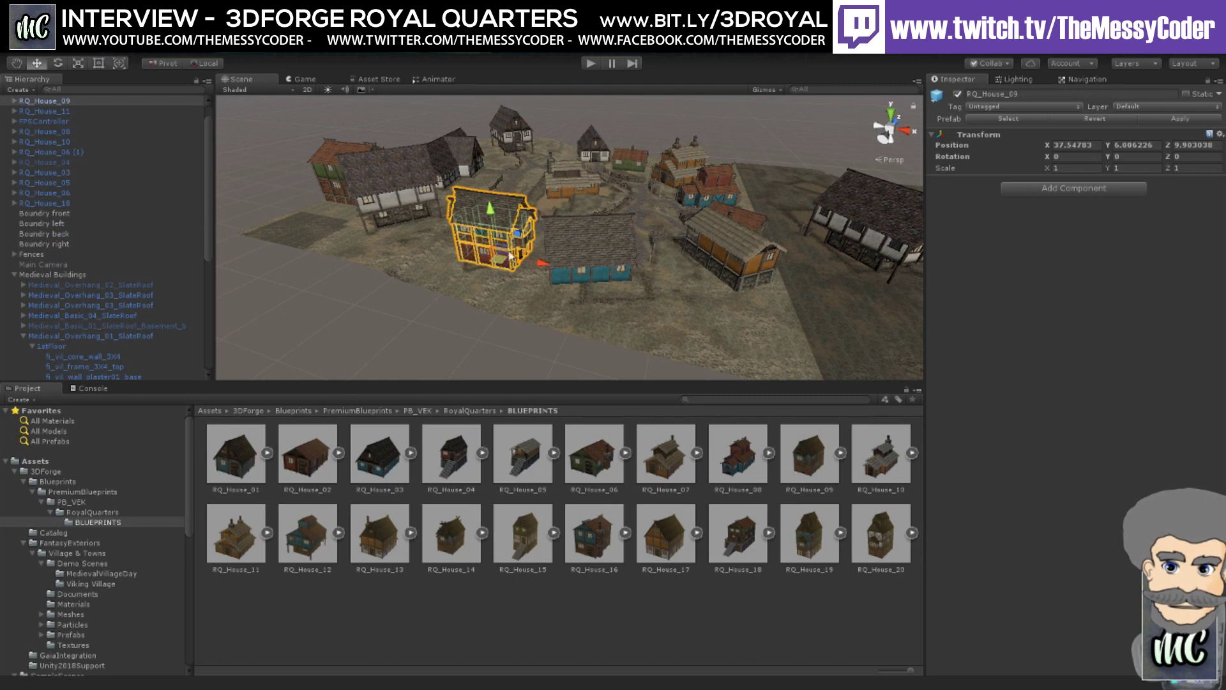
pyautogui.click(56, 62)
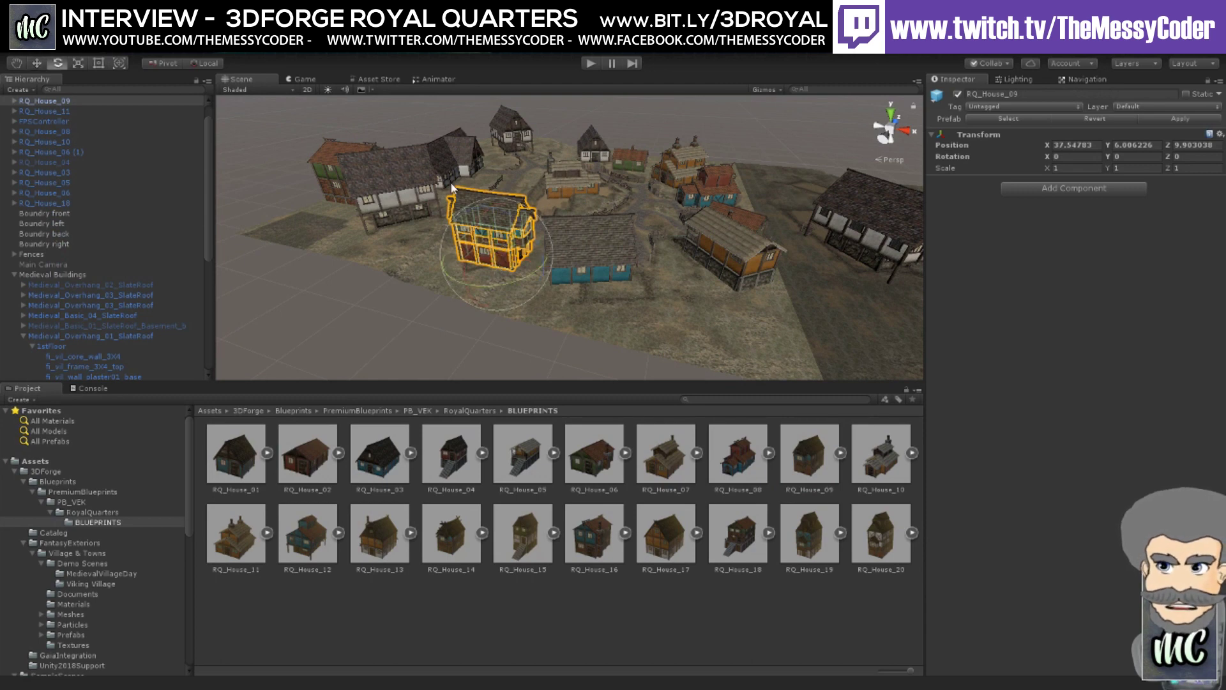
pyautogui.moveTo(501, 279); pyautogui.dragTo(577, 263)
pyautogui.click(36, 64)
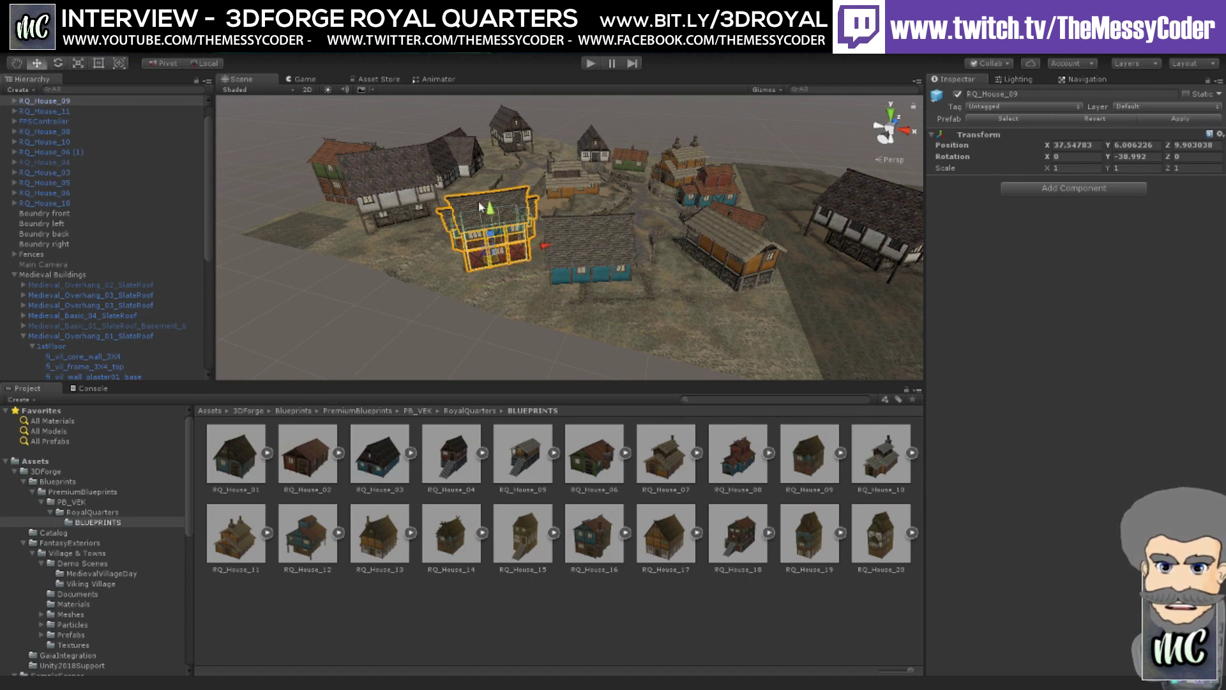
pyautogui.moveTo(489, 213); pyautogui.dragTo(489, 214)
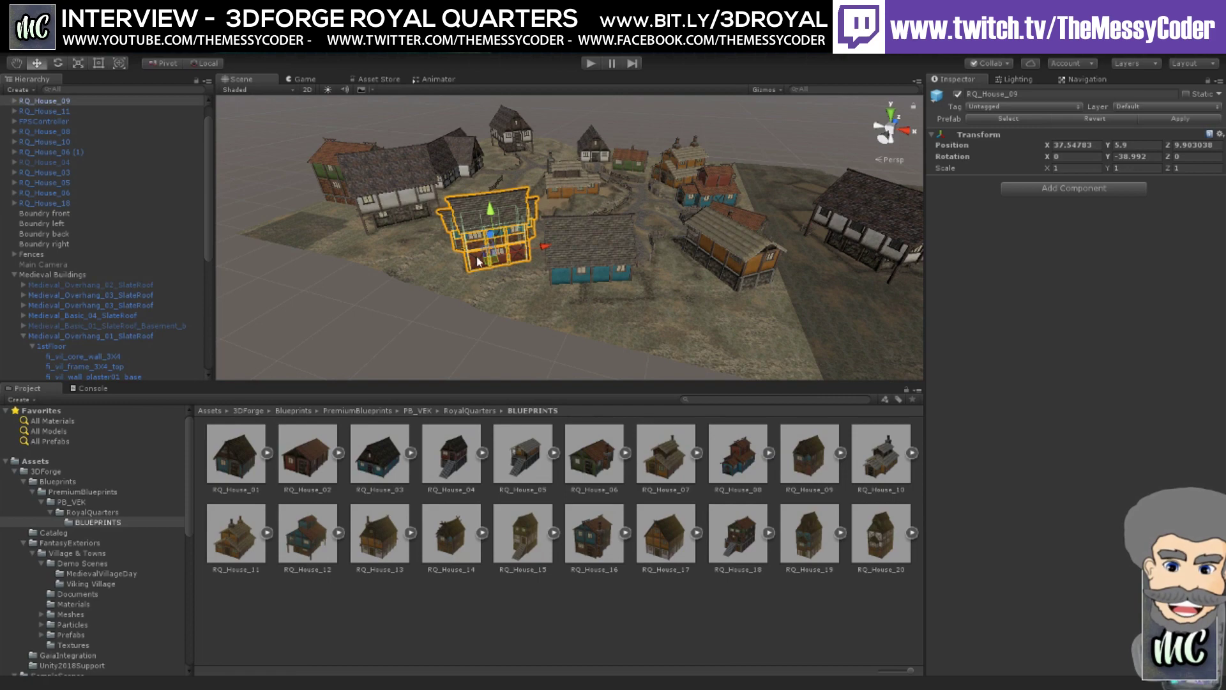
# - Deactivate the Medieval_Overhang_01_SlateRoof house with white plaster walls near the newly placed RQ_House_09
pyautogui.moveTo(509, 267); pyautogui.dragTo(806, 368, button='middle')
pyautogui.moveTo(471, 293); pyautogui.dragTo(632, 316, button='middle')
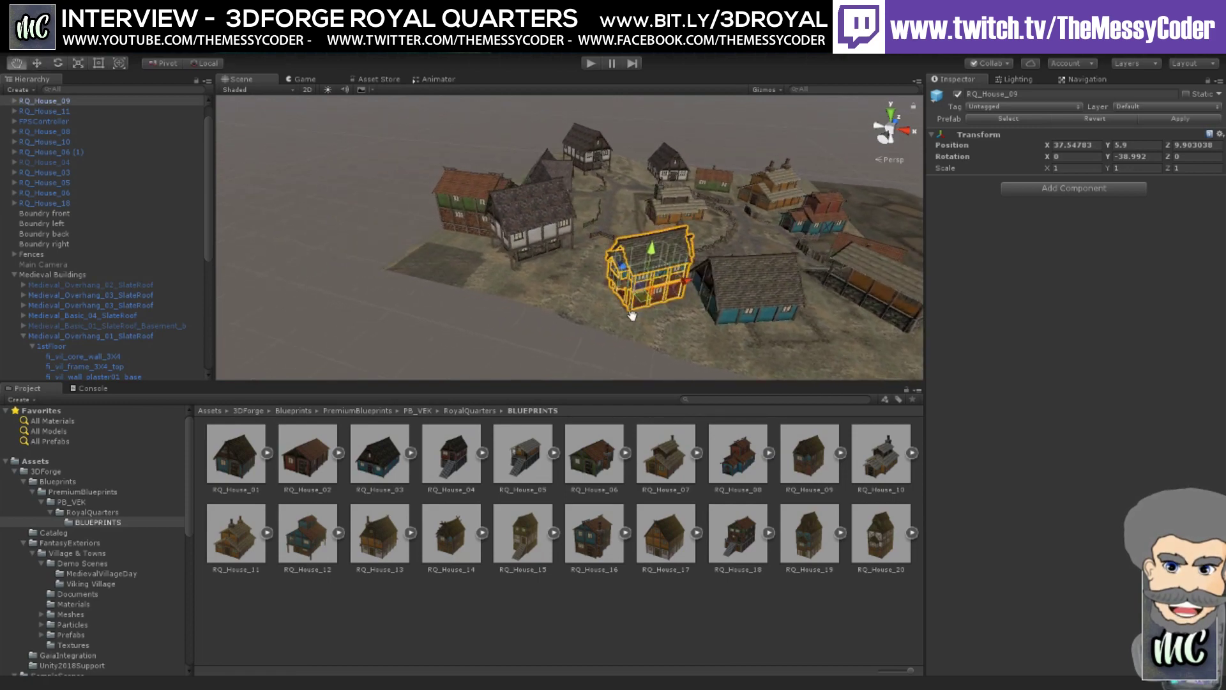
pyautogui.moveTo(544, 261); pyautogui.dragTo(644, 271, button='right')
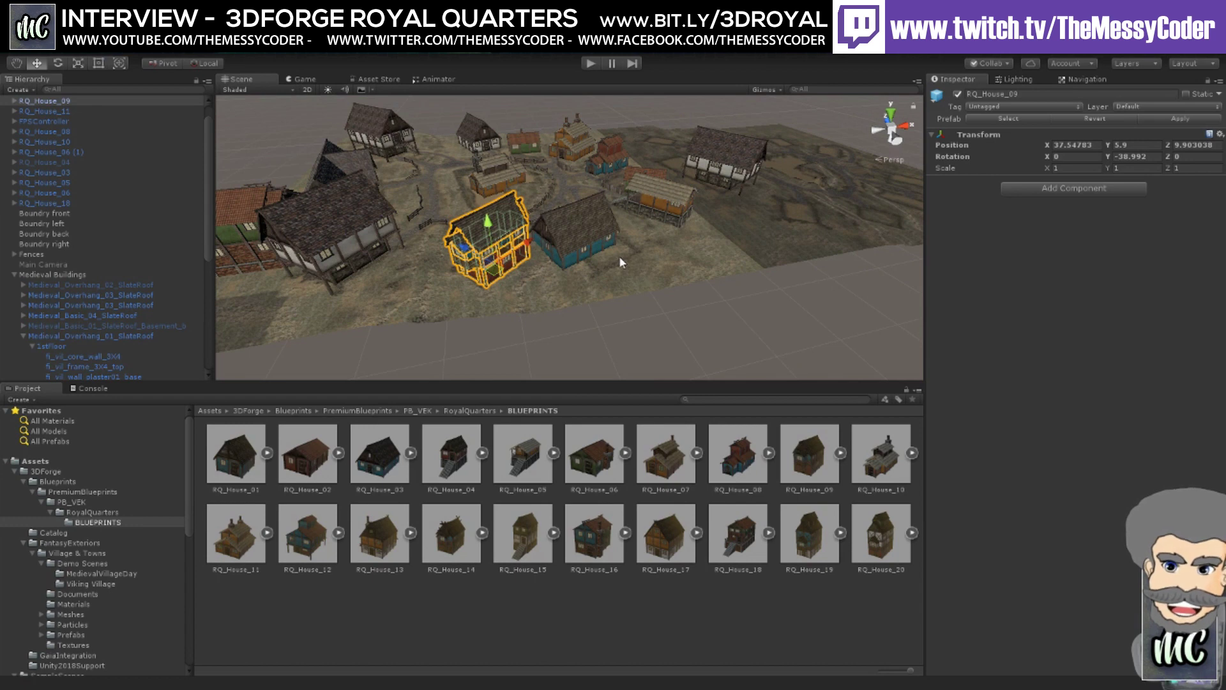
pyautogui.click(360, 244)
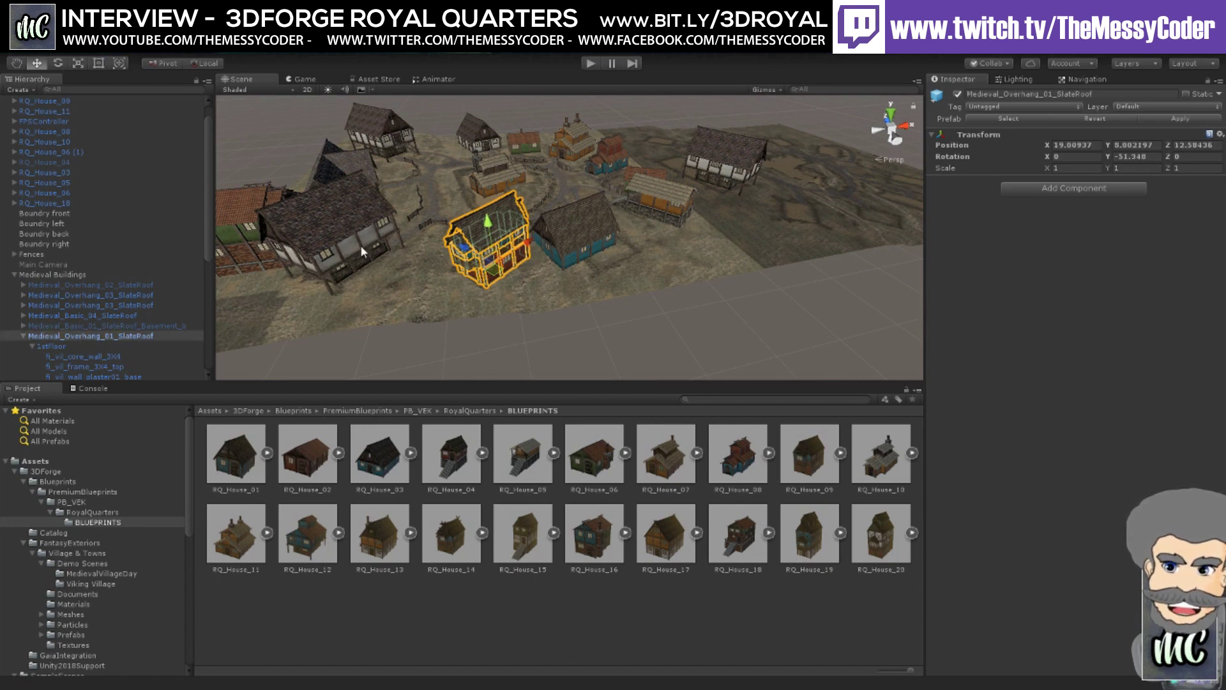
pyautogui.click(957, 94)
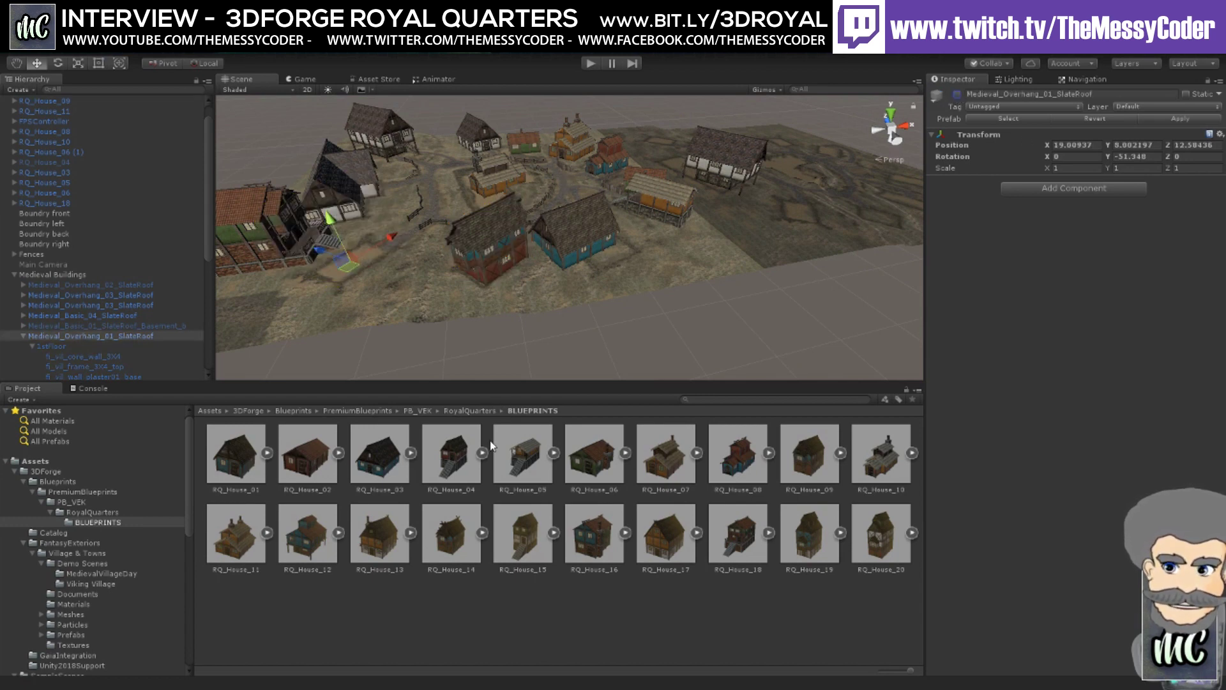
# - Inspect the RQ_House_13 blueprint and place it at the village edge at about X 12.17, Y 8.00, Z 6.44
pyautogui.click(382, 541)
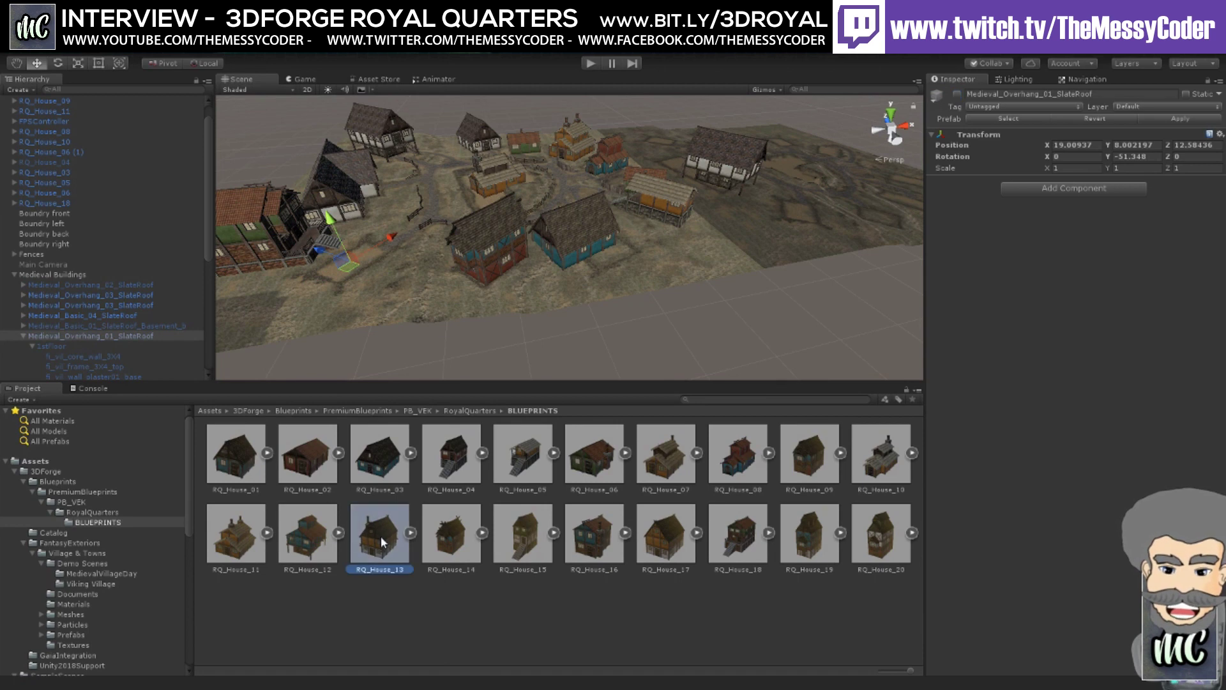
pyautogui.moveTo(1104, 580)
pyautogui.mouseDown()
pyautogui.moveTo(1018, 578)
pyautogui.moveTo(1102, 579)
pyautogui.mouseUp()
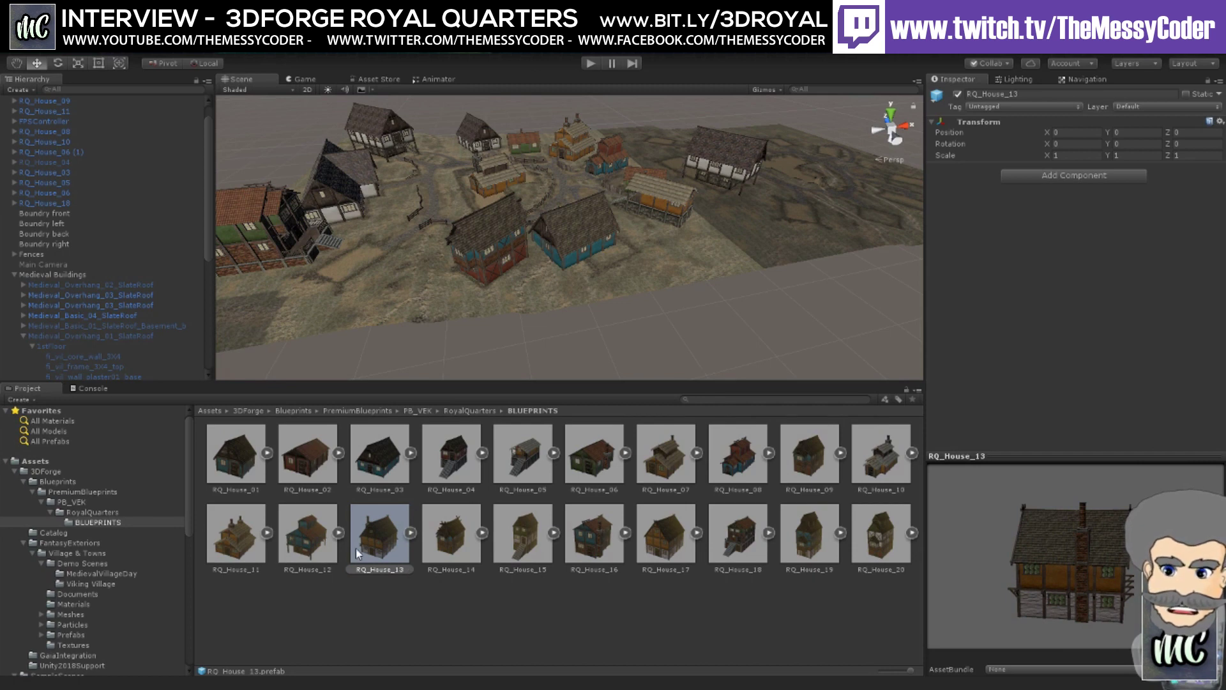
pyautogui.moveTo(357, 553); pyautogui.dragTo(288, 306)
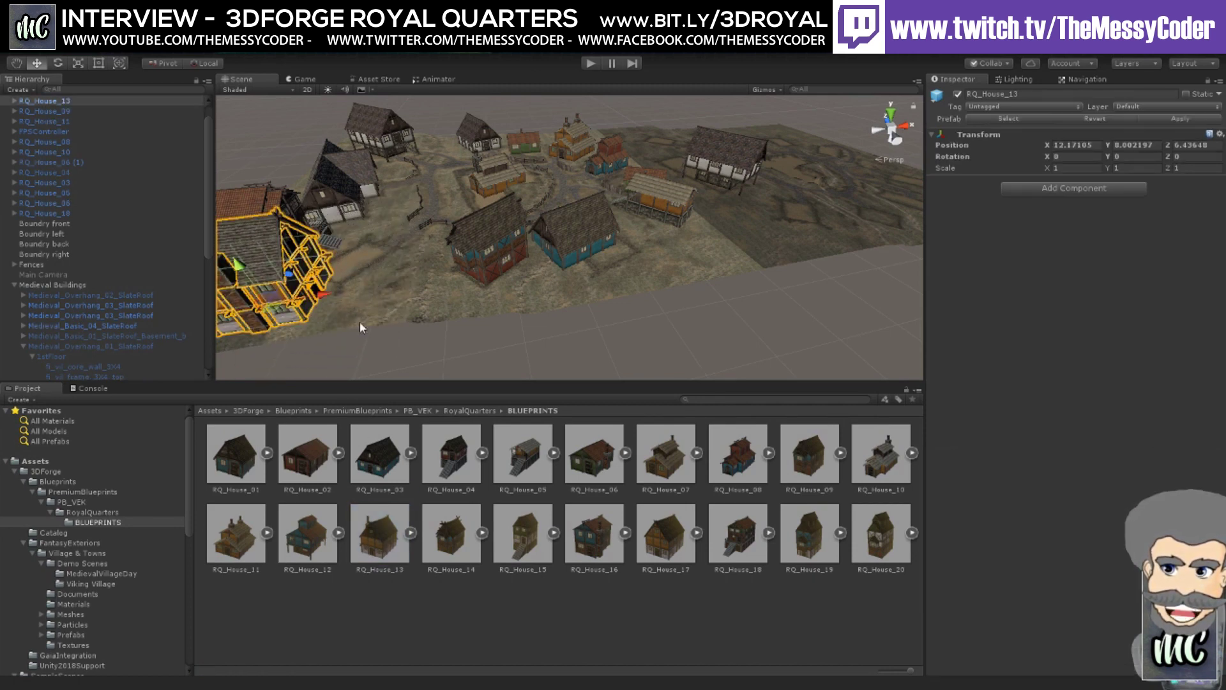
# - Preview the RQ_House_19, 20, 16 and 14 blueprints and place RQ_House_14 beside RQ_House_13 at about X 24.00, Z 13.71
pyautogui.moveTo(360, 327); pyautogui.dragTo(336, 323, button='right')
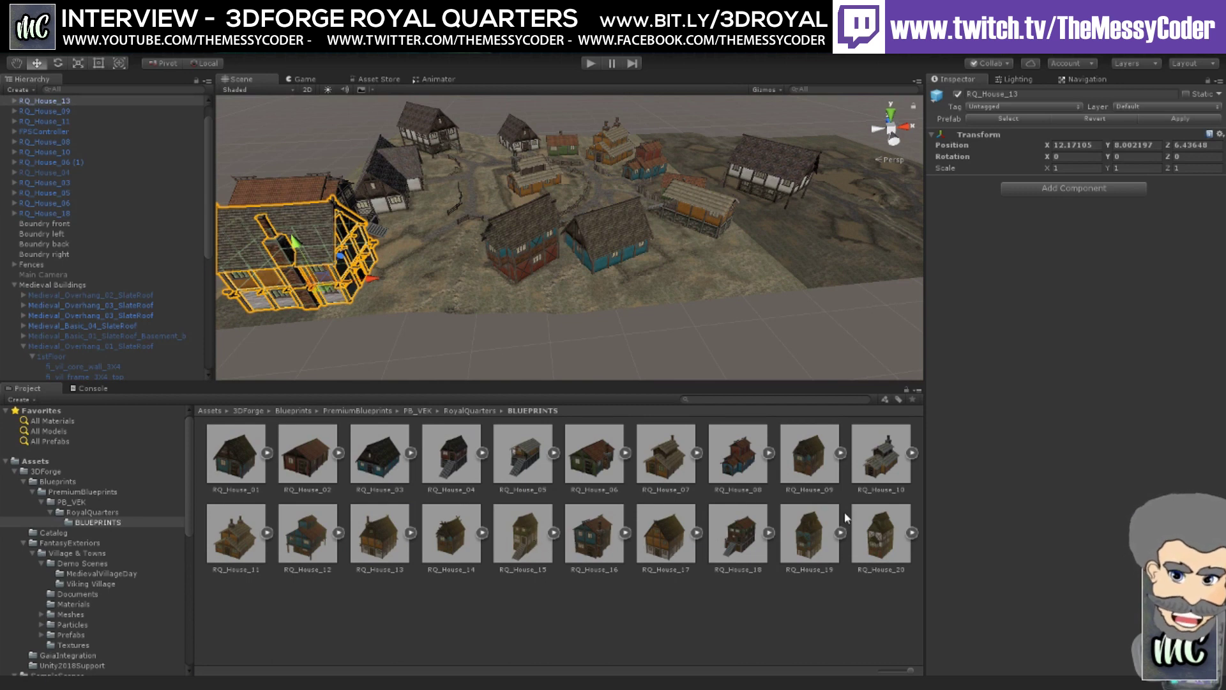
pyautogui.click(809, 527)
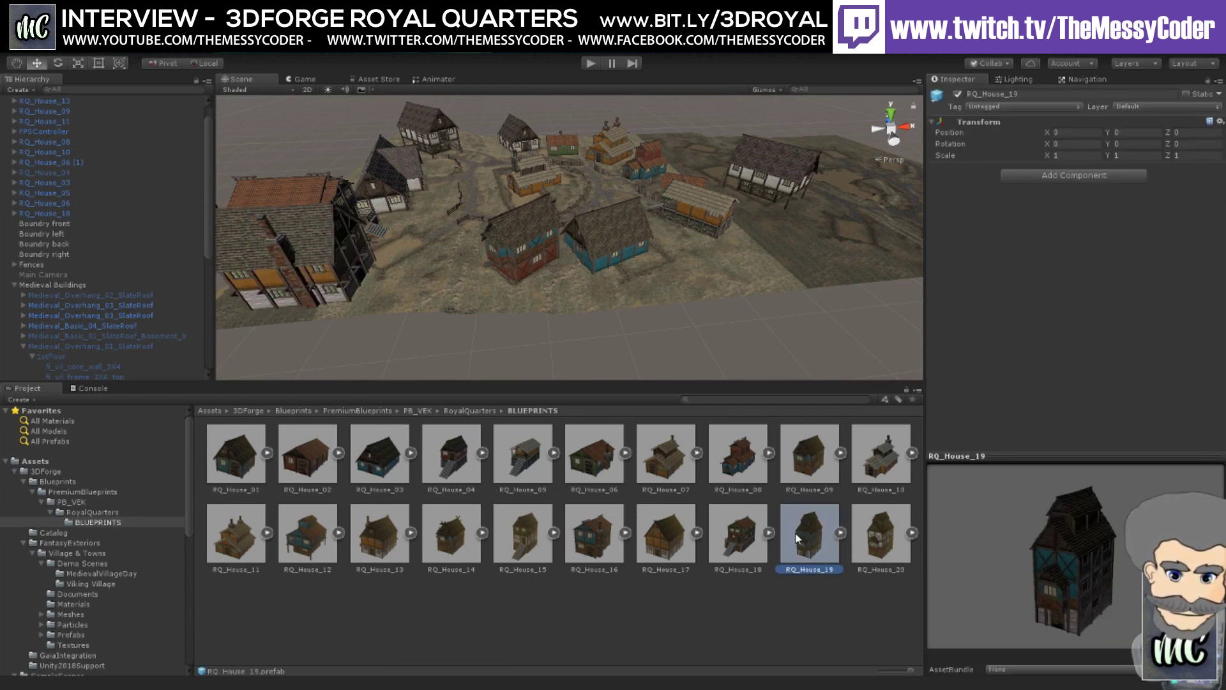
pyautogui.click(880, 533)
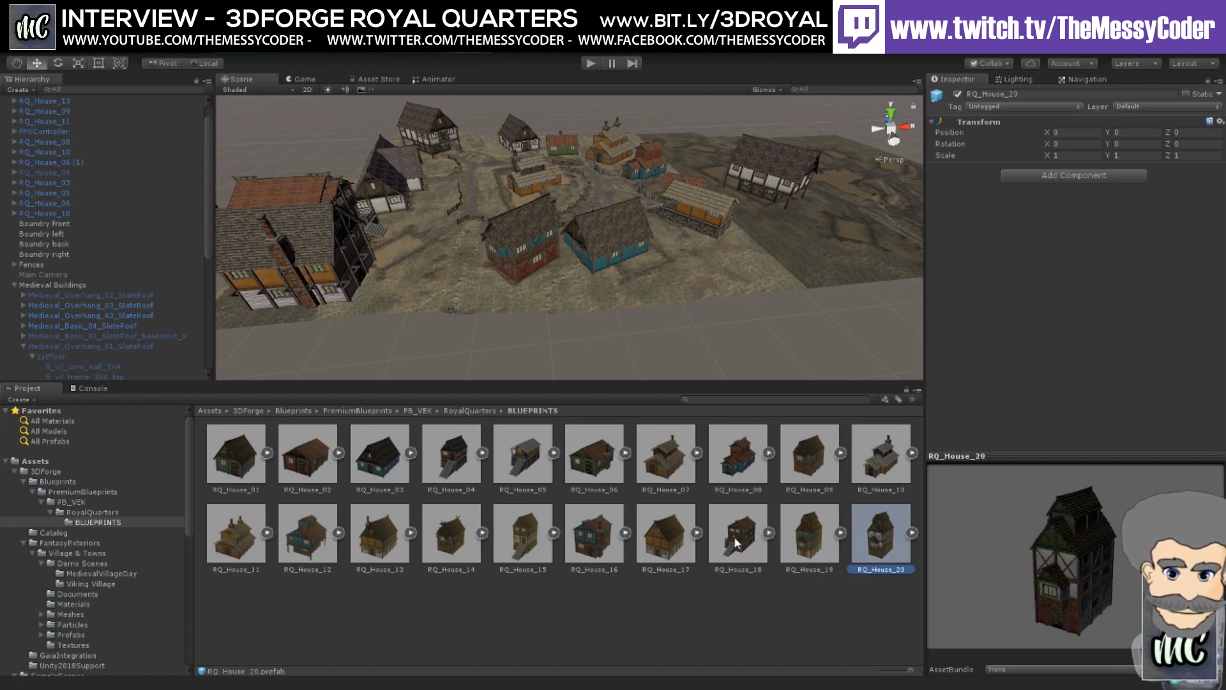
pyautogui.click(604, 544)
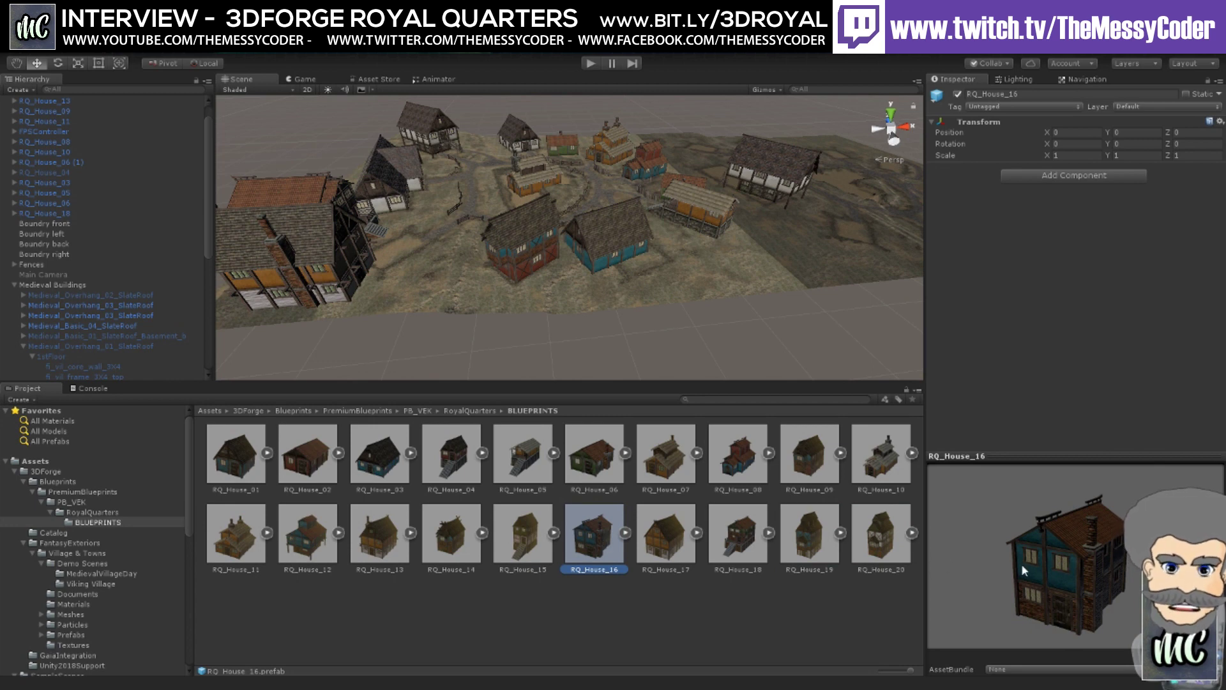
pyautogui.moveTo(1028, 554); pyautogui.dragTo(1110, 557)
pyautogui.click(453, 541)
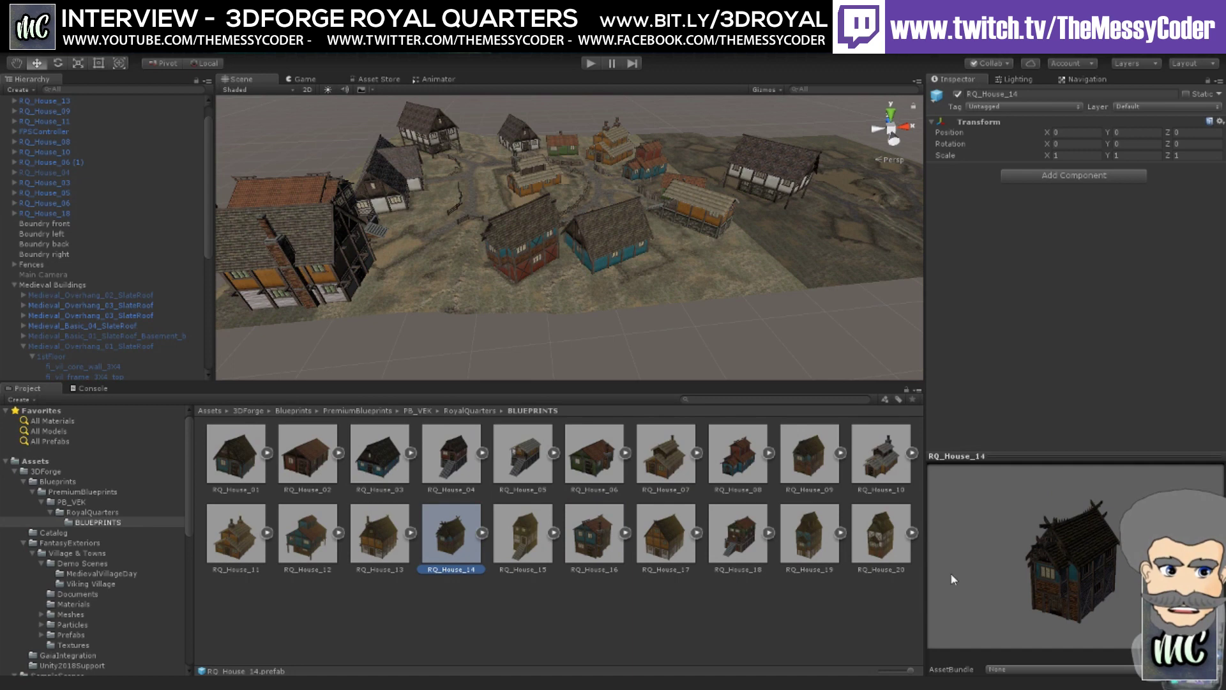
pyautogui.moveTo(951, 572); pyautogui.dragTo(1099, 568)
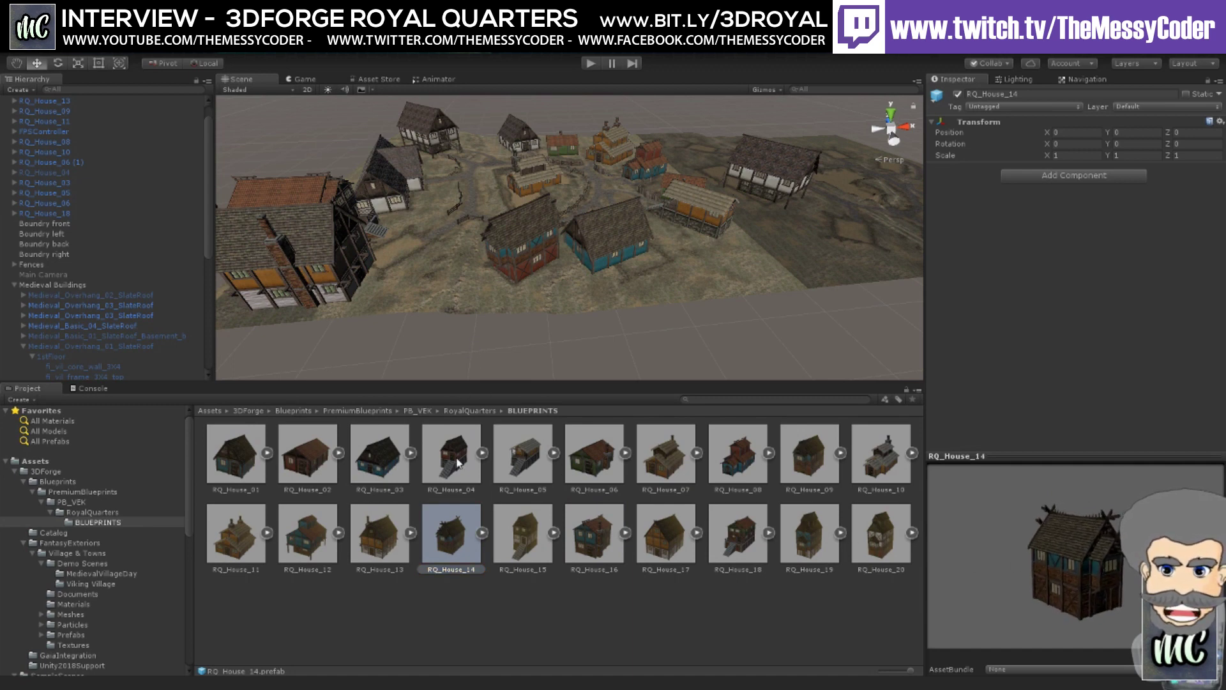
pyautogui.moveTo(464, 553); pyautogui.dragTo(432, 243)
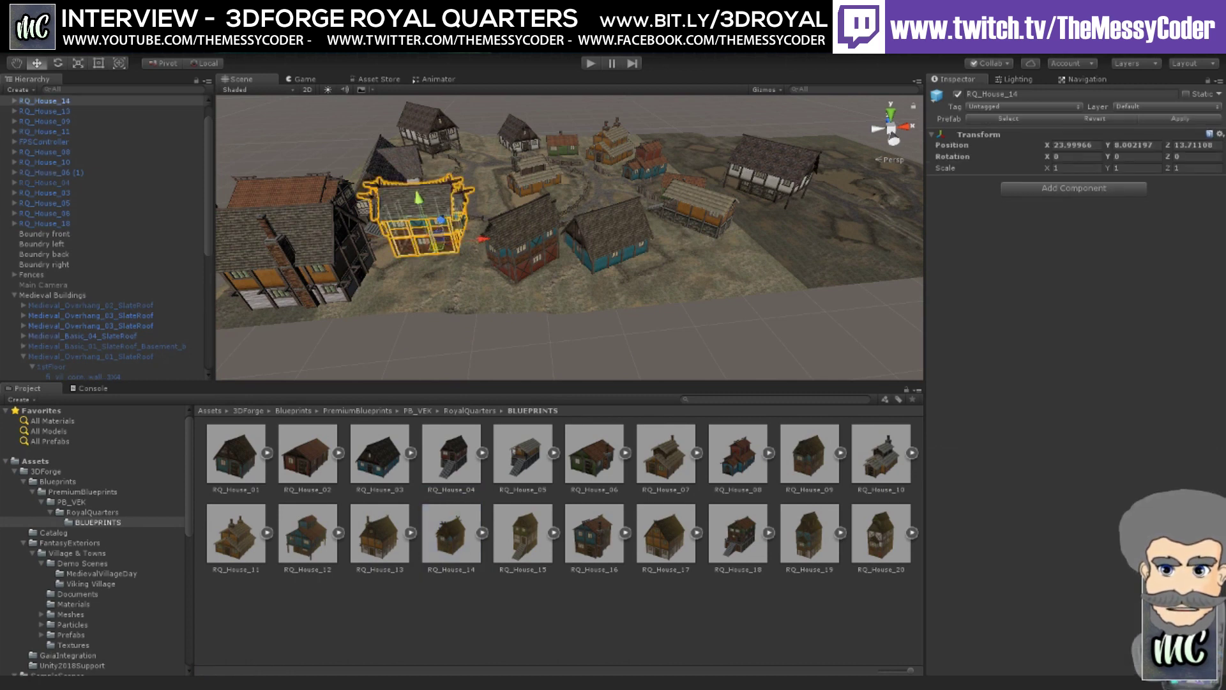
# - Run the scene and walk in first person around the brick house's wooden porch, examining its walls, windows, door and stairs
pyautogui.click(591, 64)
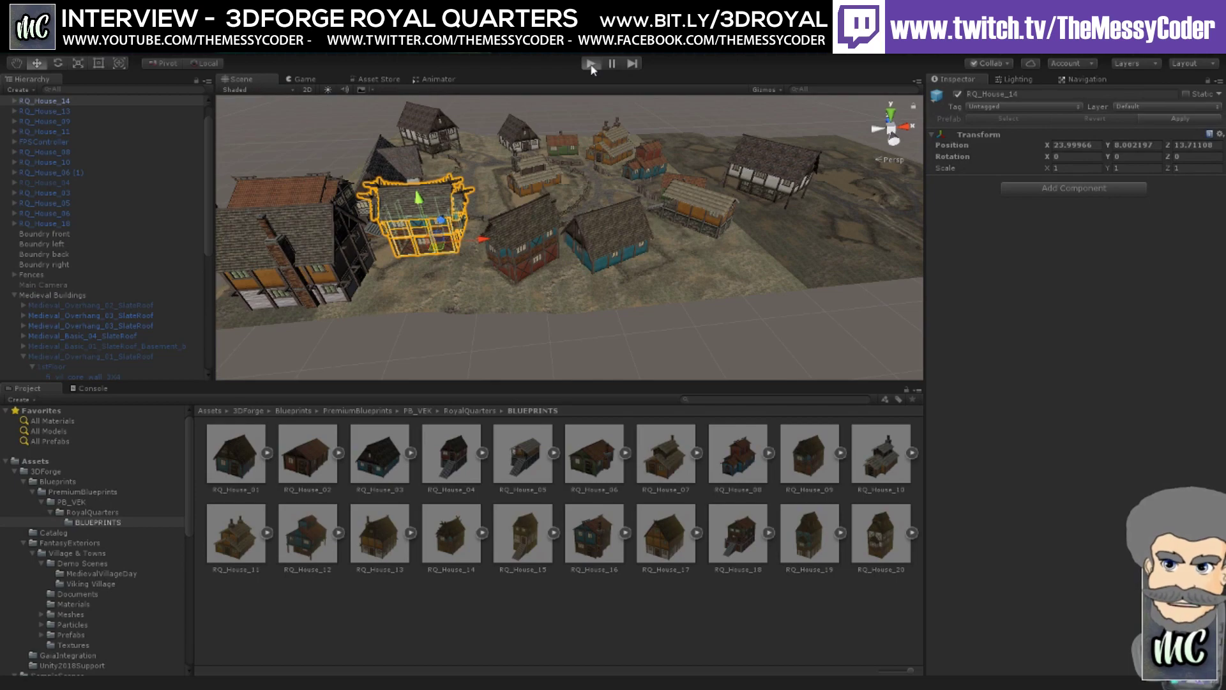
pyautogui.click(590, 64)
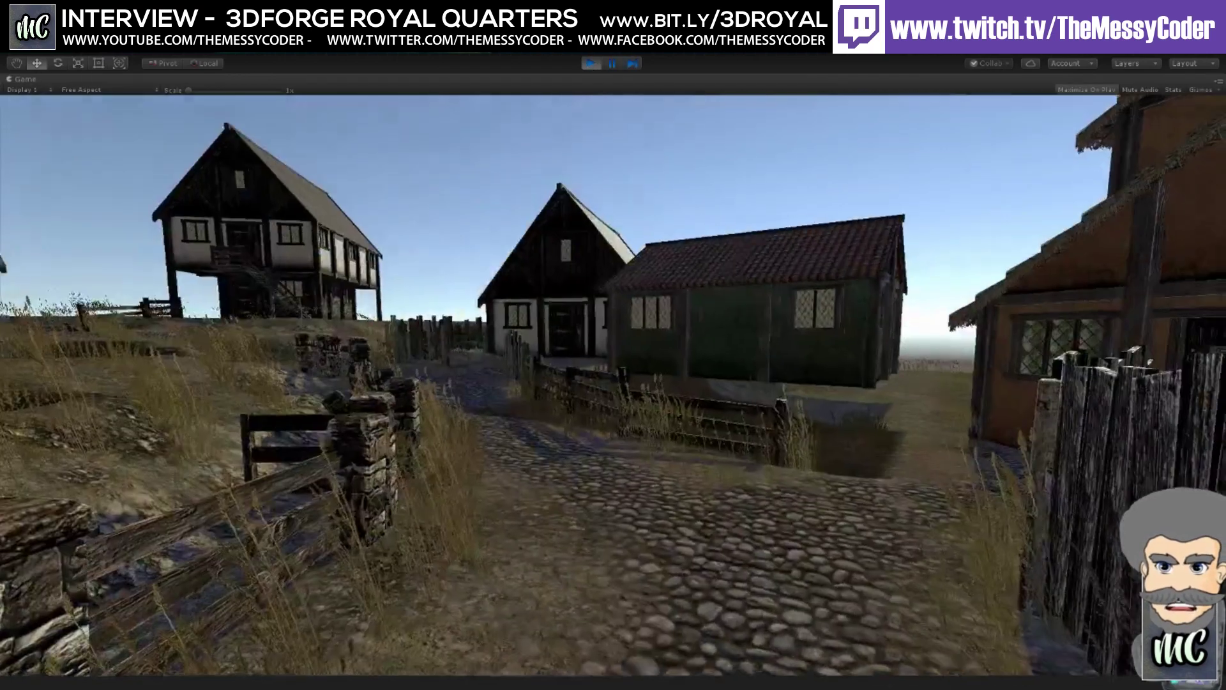
pyautogui.press('w')
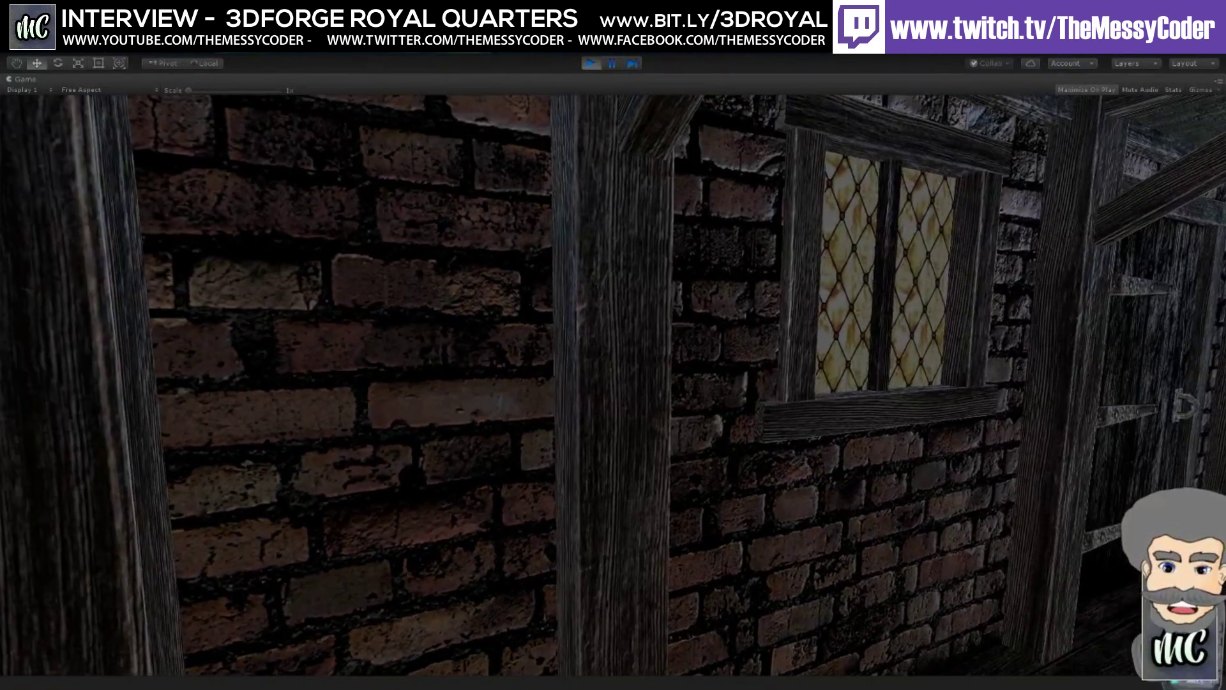
pyautogui.press('w')
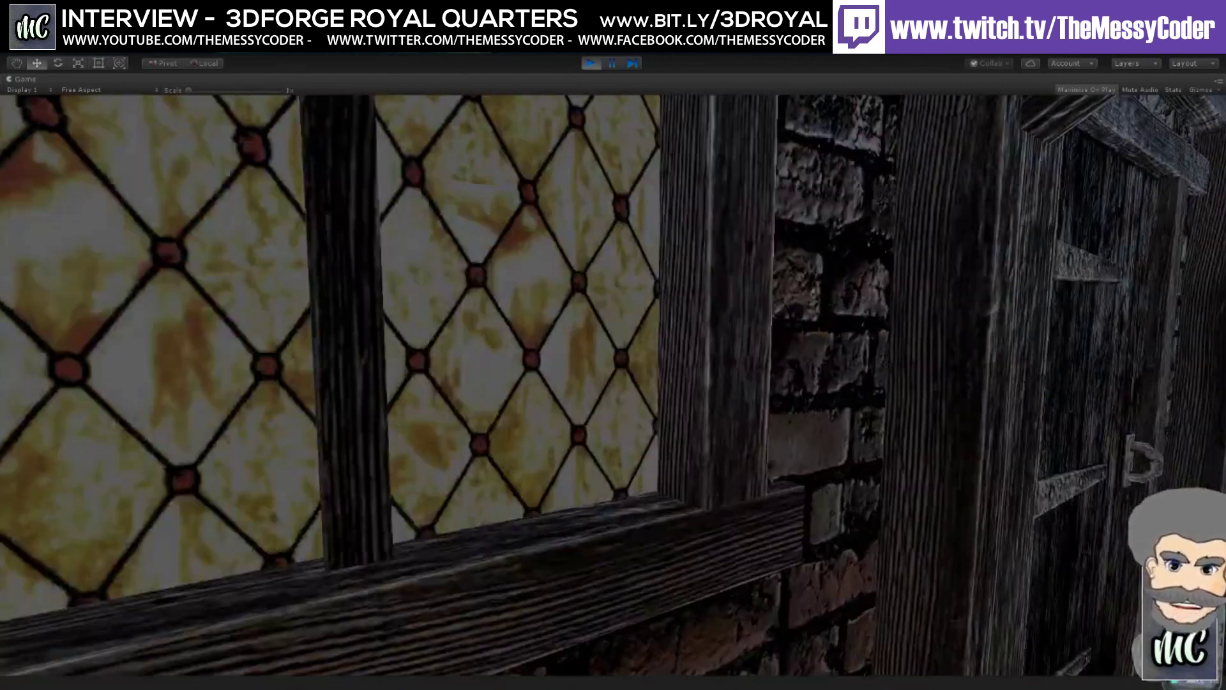
pyautogui.press('w')
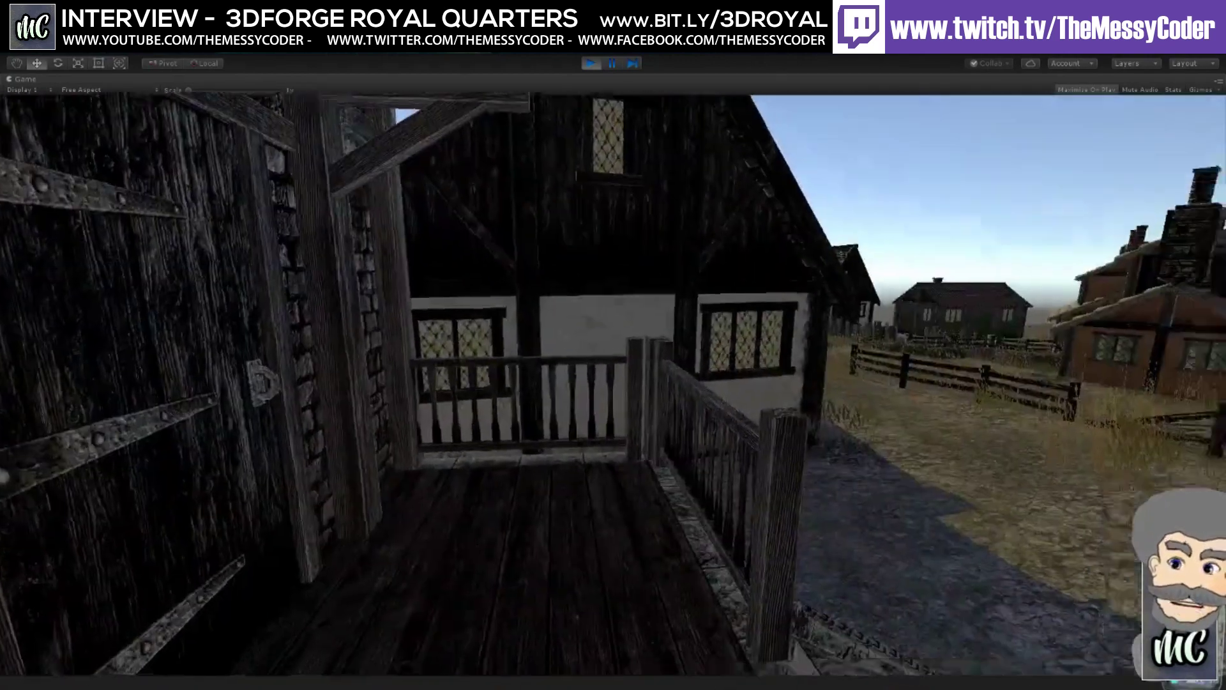
pyautogui.press('w')
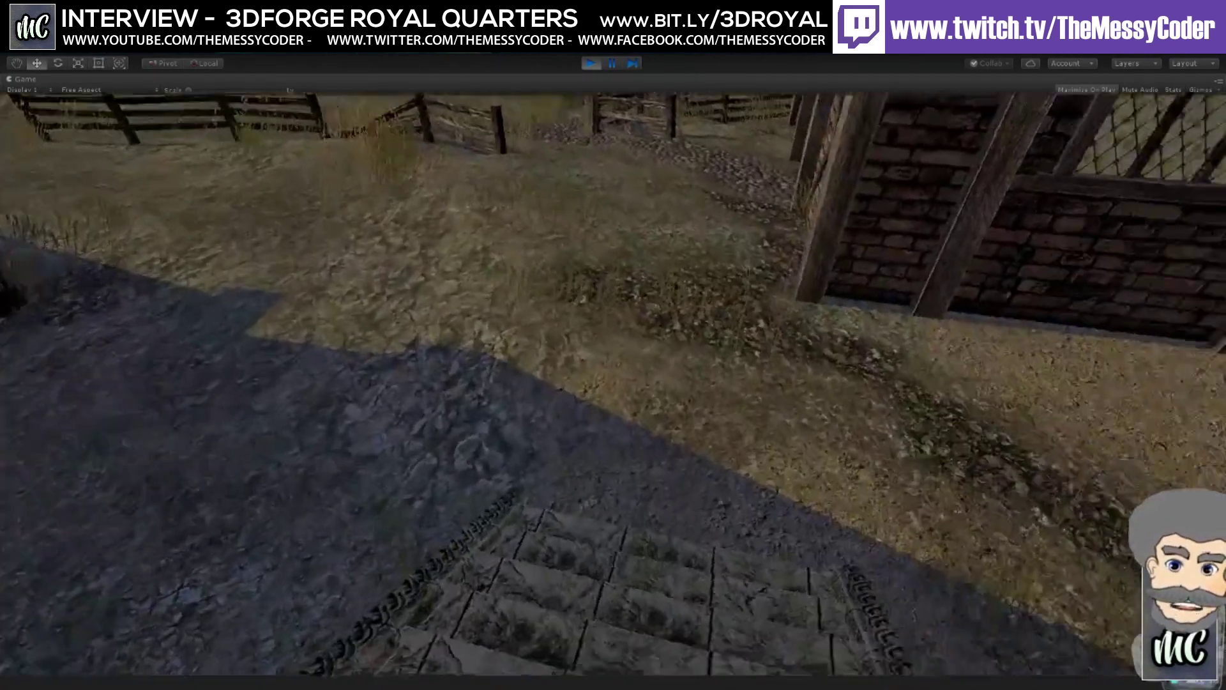
pyautogui.press('w')
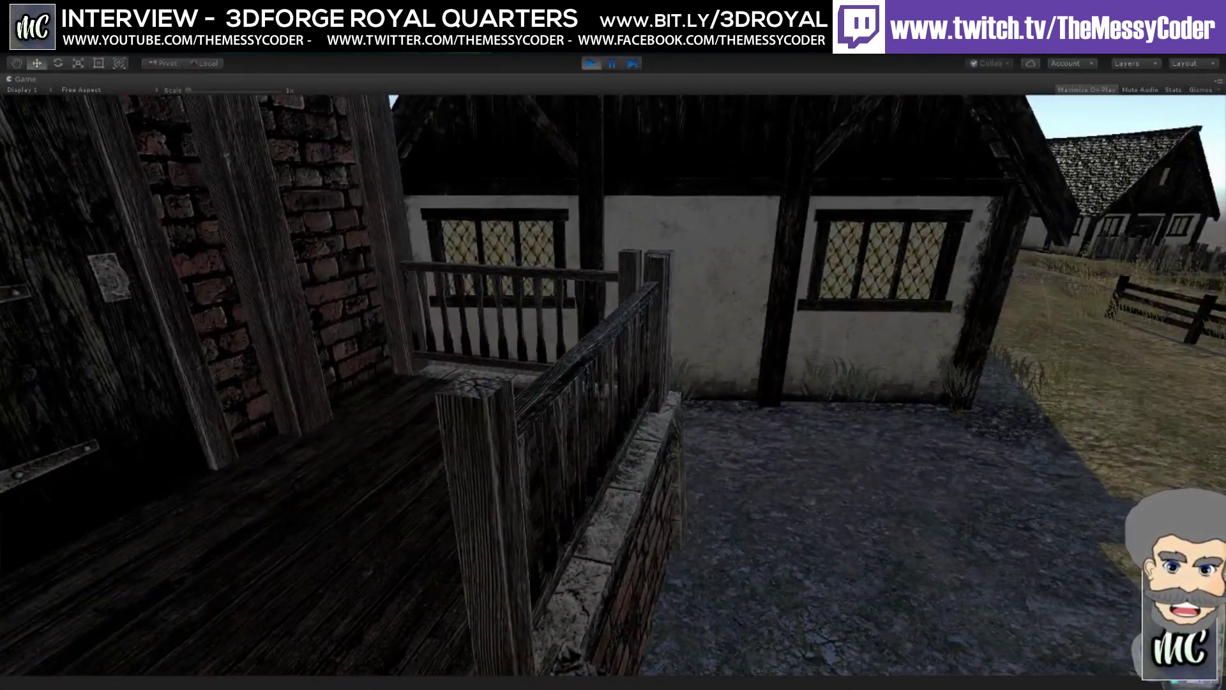
# - Walk in first person along the plaster and brick houses, examining the leaded windows and timber details, and stop the running scene
pyautogui.press('w')
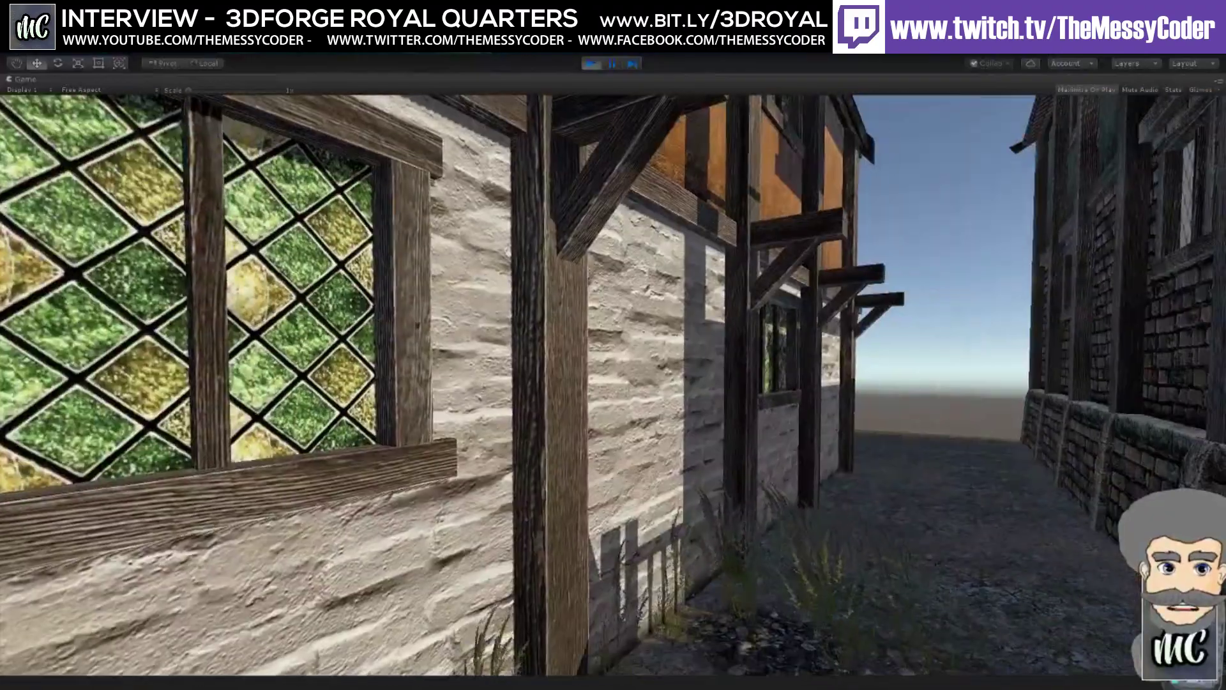
pyautogui.press('w')
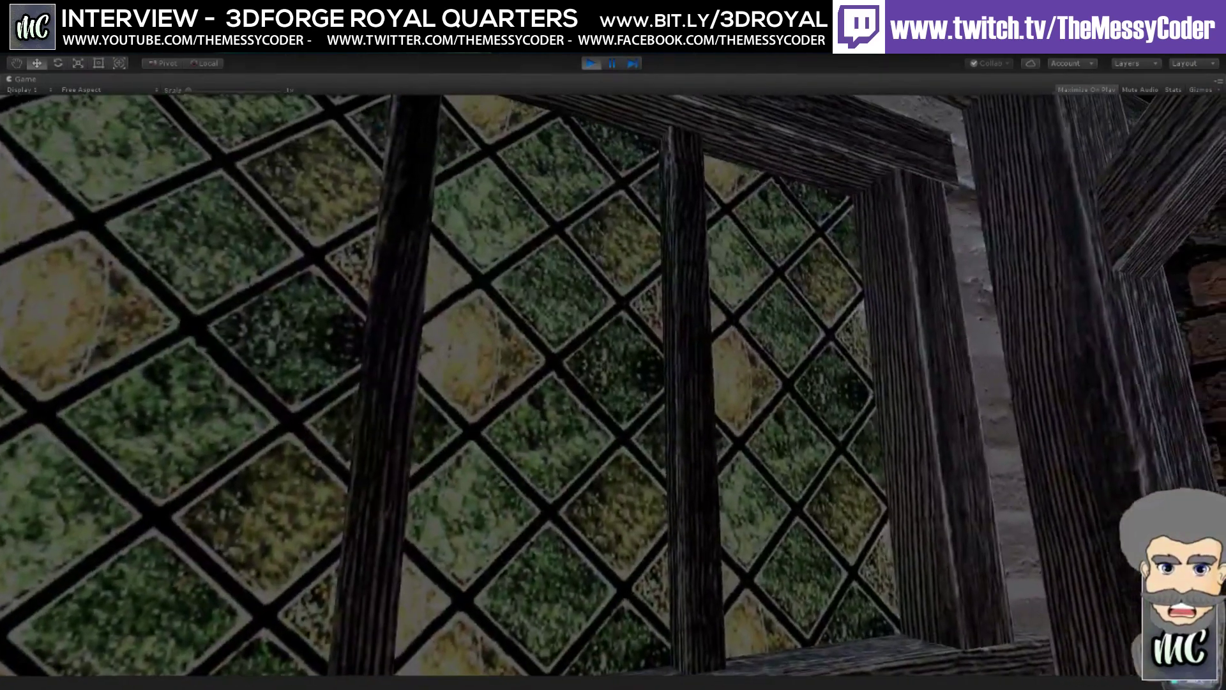
pyautogui.press('d')
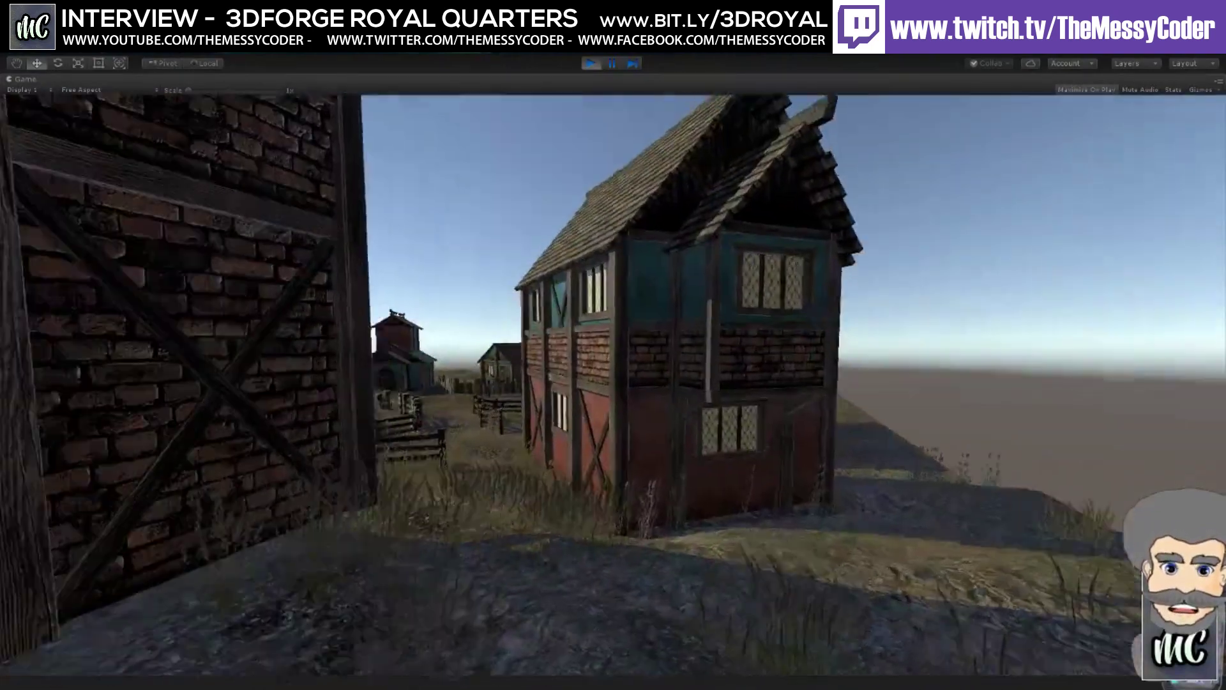
pyautogui.hotkey('ctrl', 'p')
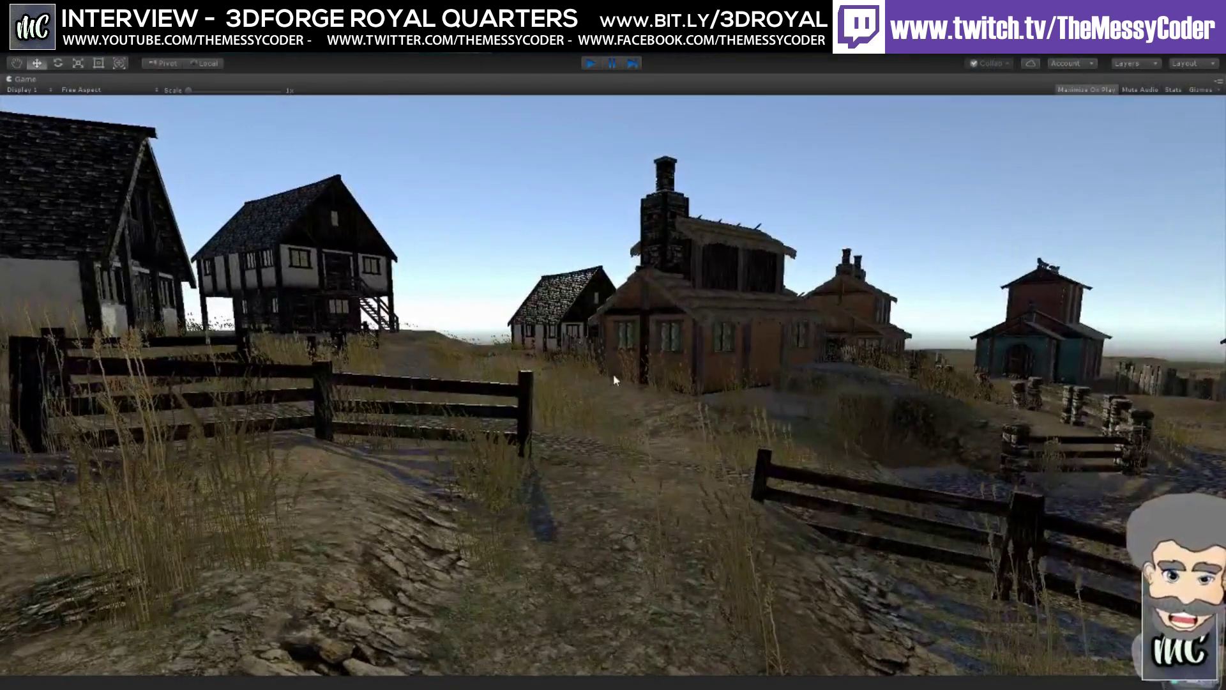
# - Select the Medieval_Basic_04_SlateRoof house and frame its white plaster walls up close
pyautogui.press('Left')
pyautogui.press('Up')
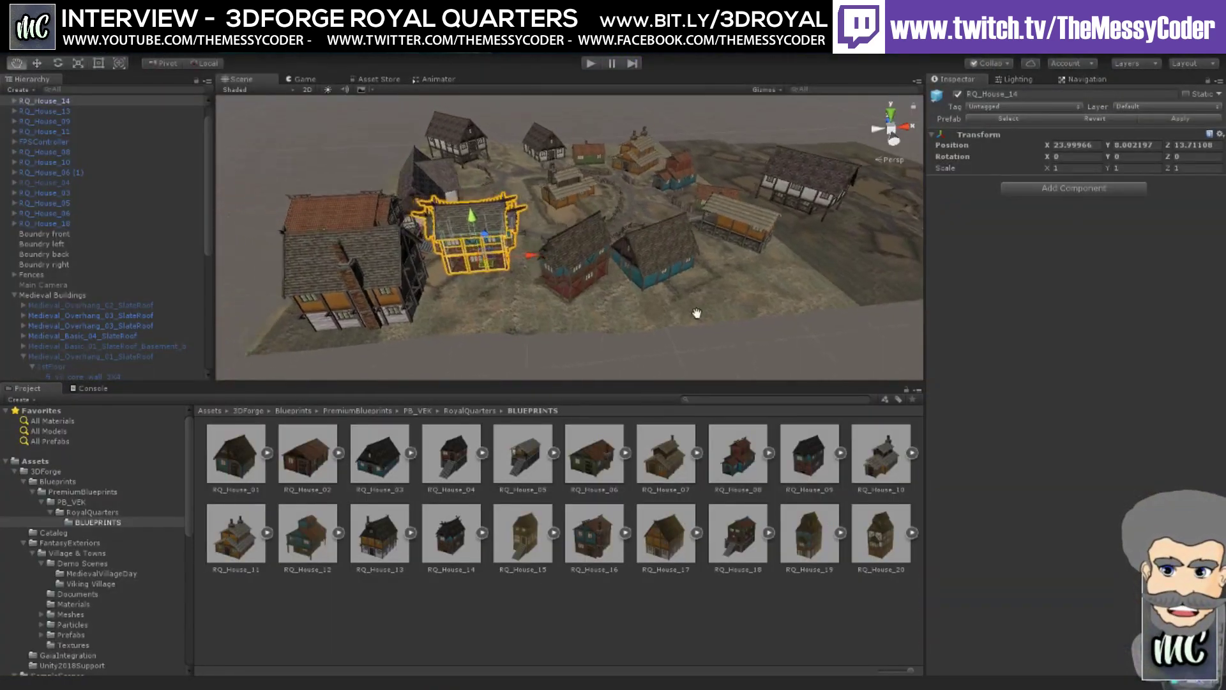
pyautogui.click(442, 168)
pyautogui.press('f')
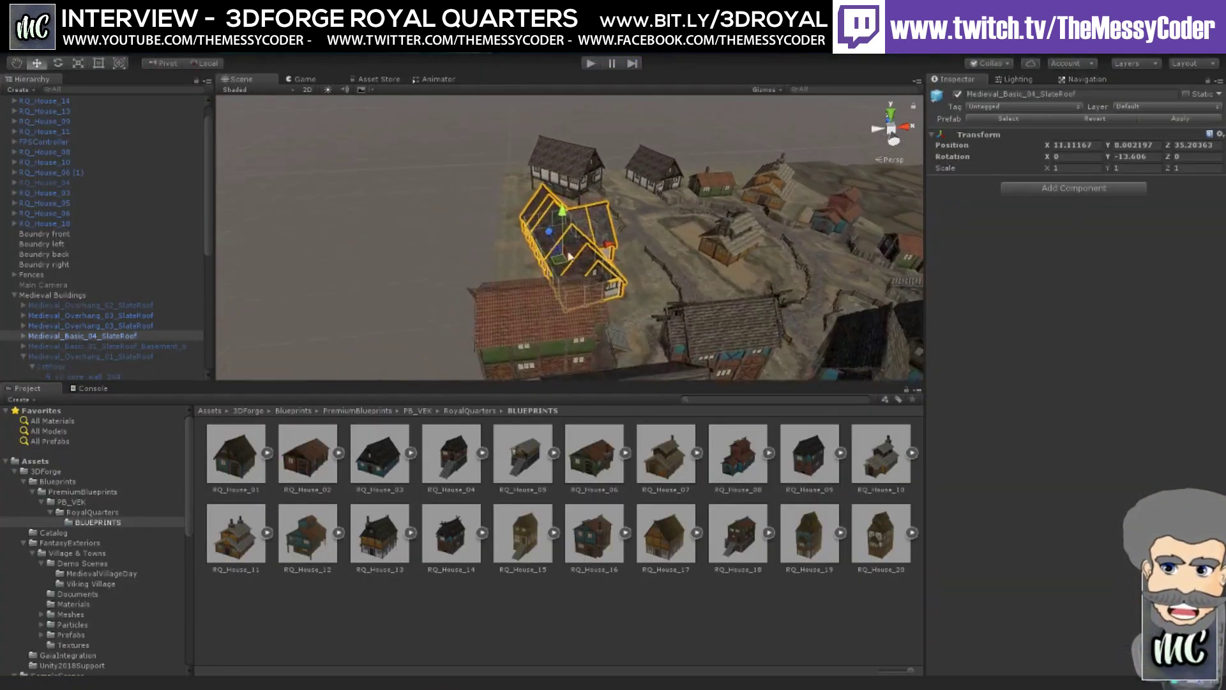
pyautogui.press('Down')
pyautogui.press('Right')
pyautogui.press('Up')
pyautogui.press('Up')
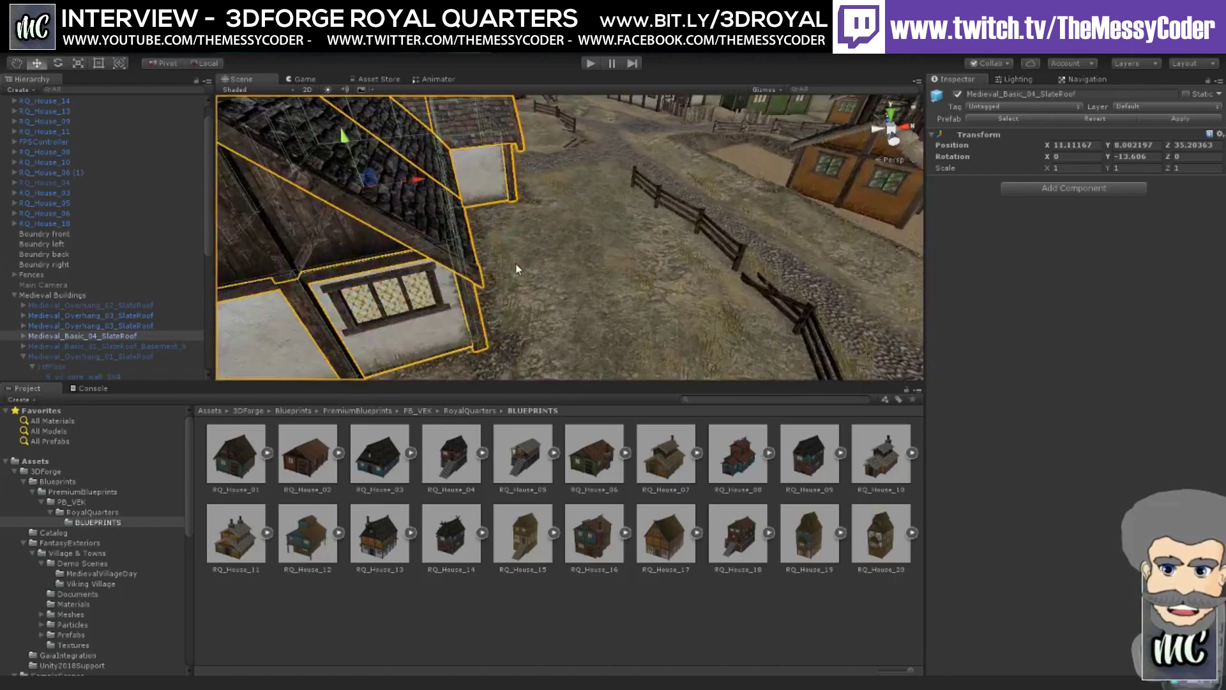
pyautogui.moveTo(515, 257); pyautogui.dragTo(469, 198, button='right')
pyautogui.moveTo(609, 217); pyautogui.dragTo(318, 213, button='middle')
pyautogui.moveTo(319, 212); pyautogui.dragTo(243, 319, button='right')
# - Open the Materials folder of Village & Towns under FantasyExteriors and select the fe_village_base_ALT2 material
pyautogui.scroll(-6, 76, 566)
pyautogui.scroll(-4, 75, 565)
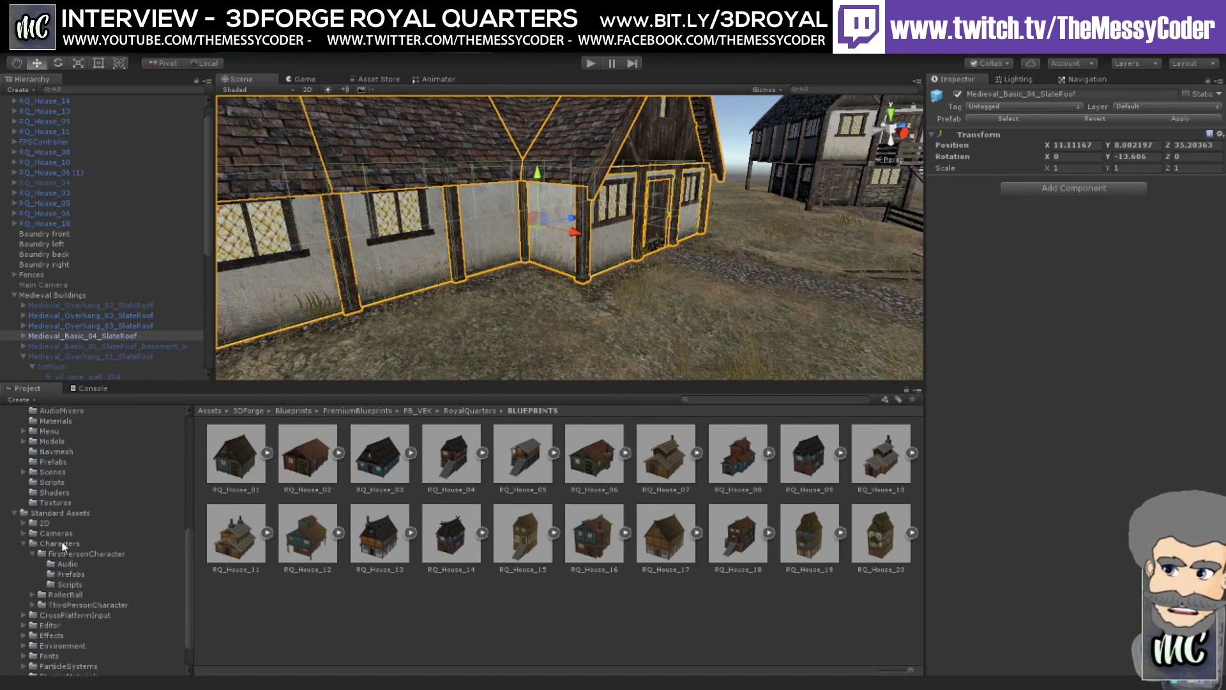
pyautogui.click(15, 515)
pyautogui.click(16, 557)
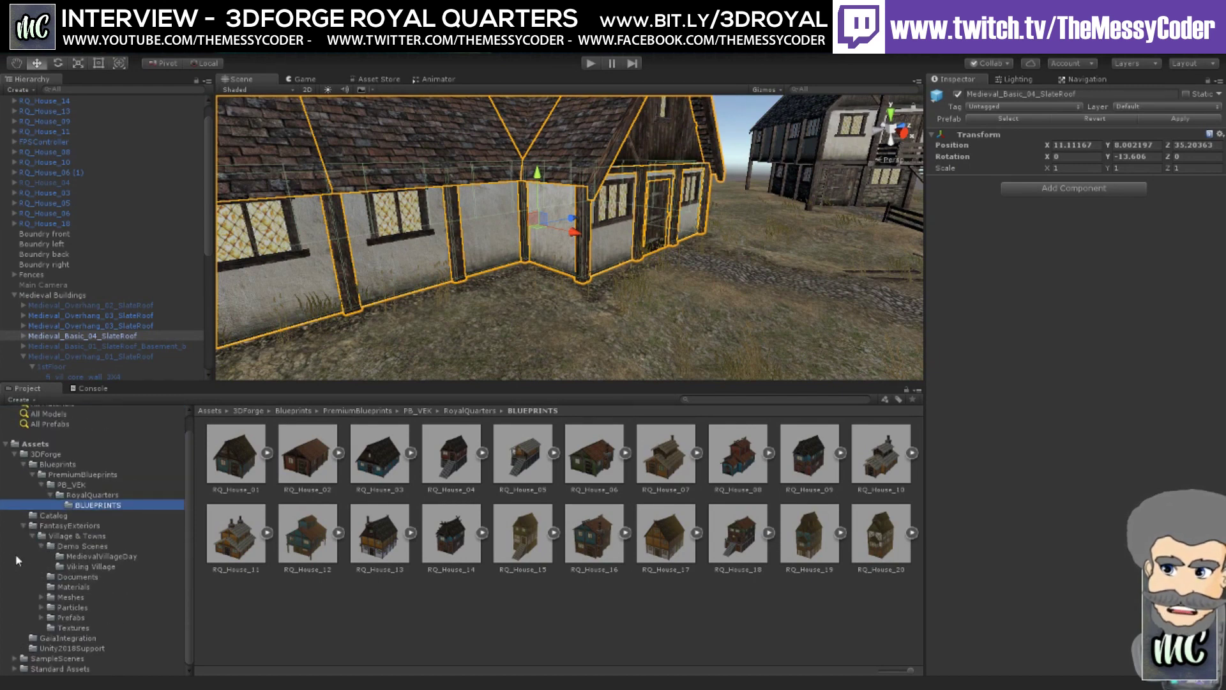
pyautogui.click(72, 588)
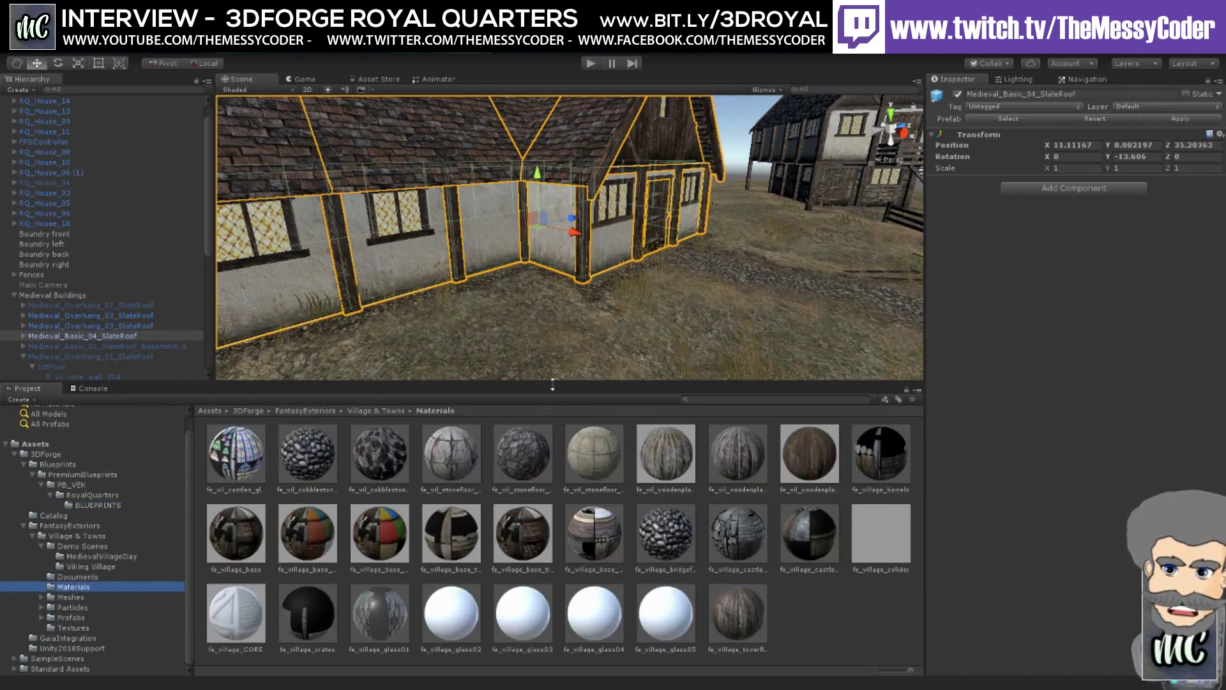
pyautogui.scroll(4, 502, 358)
pyautogui.click(385, 524)
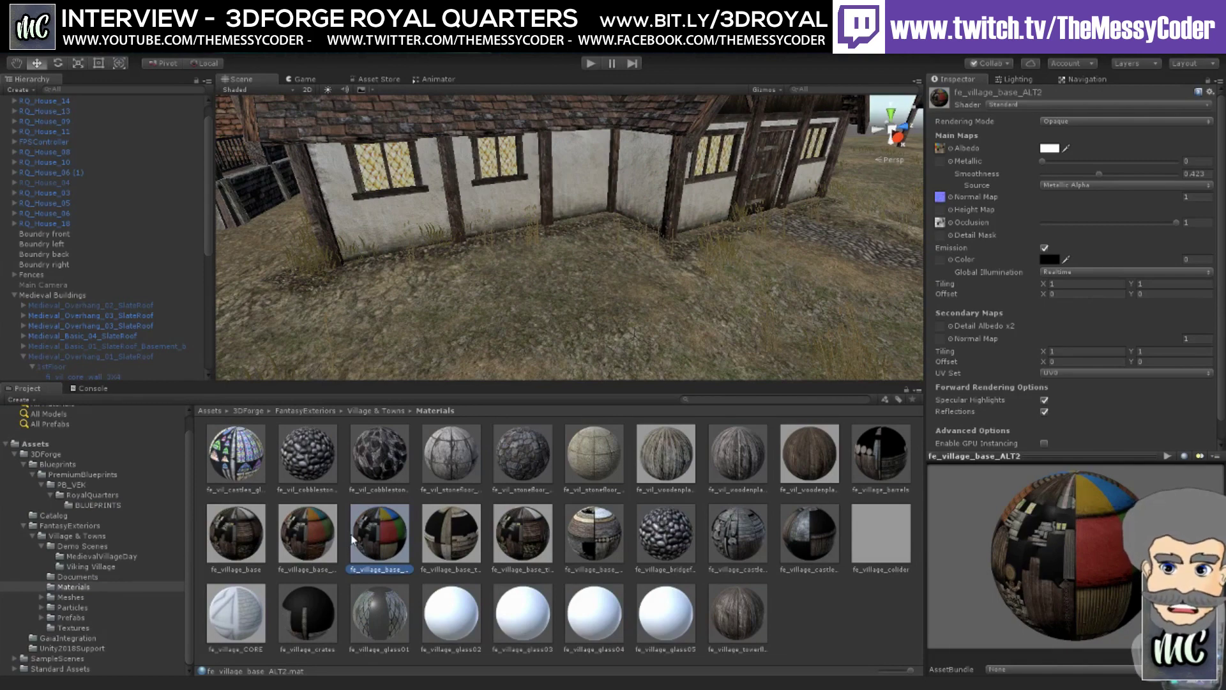
# - Apply fe_village_base_ALT2 to the white plaster panels of the side wing, including the inner corner, to make them blue
pyautogui.moveTo(391, 541); pyautogui.dragTo(436, 217)
pyautogui.moveTo(396, 543); pyautogui.dragTo(583, 200)
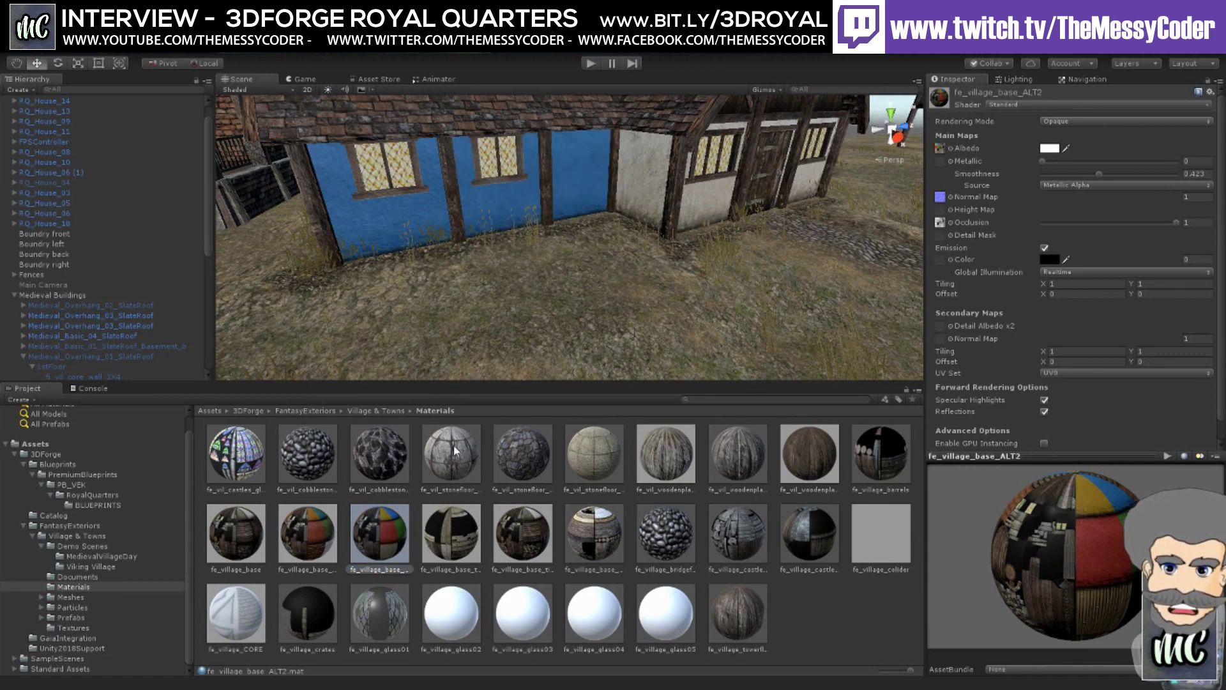
pyautogui.moveTo(387, 522); pyautogui.dragTo(655, 187)
pyautogui.moveTo(380, 535); pyautogui.dragTo(321, 218)
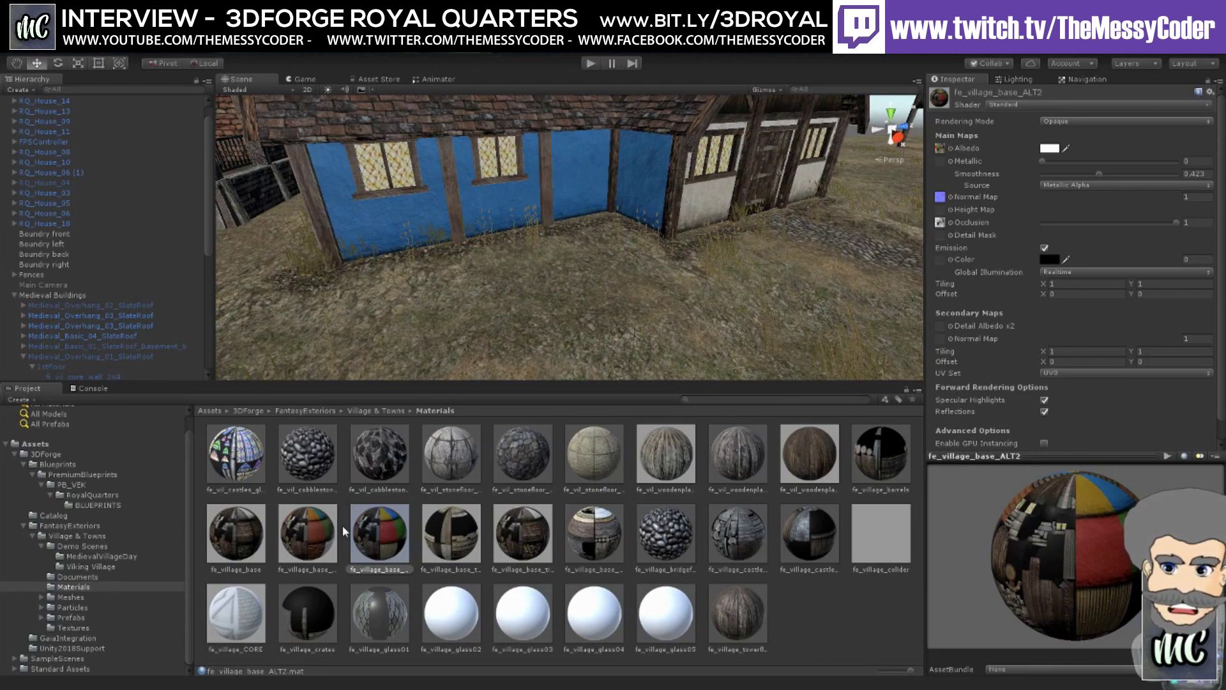
# - Colour the gable front's window panels teal with the other coloured fe_village_base variant and its door panel blue with fe_village_base_ALT2
pyautogui.moveTo(319, 536); pyautogui.dragTo(676, 191)
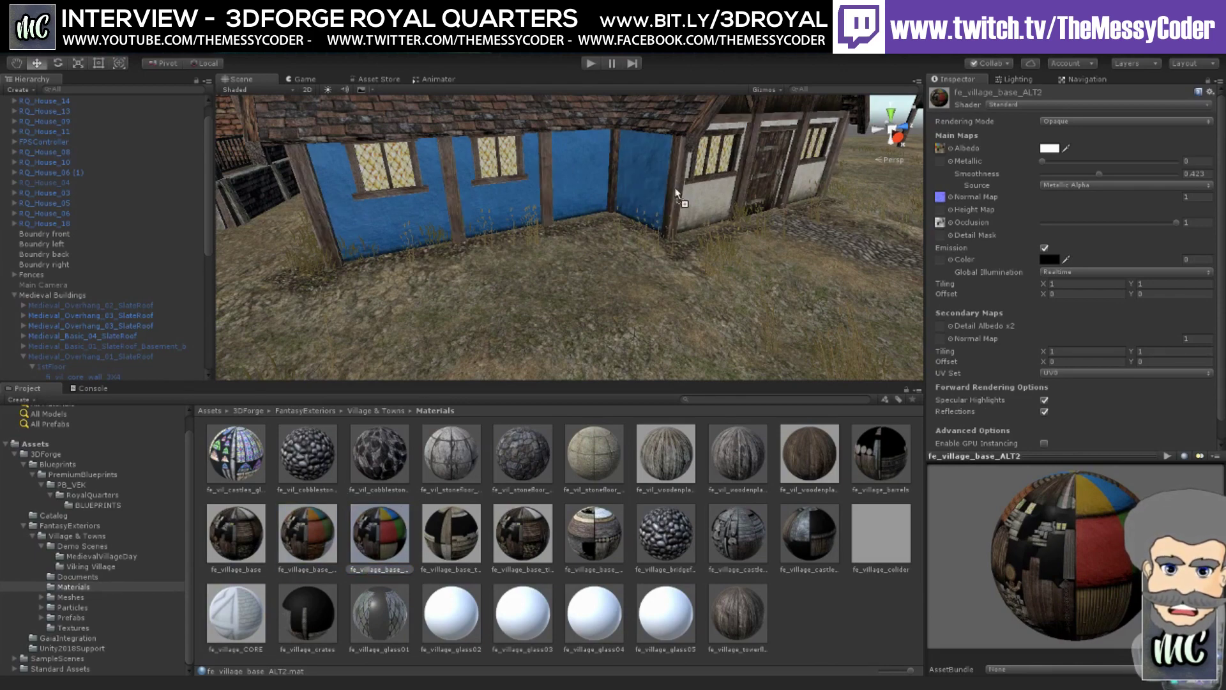
pyautogui.moveTo(314, 538); pyautogui.dragTo(707, 208)
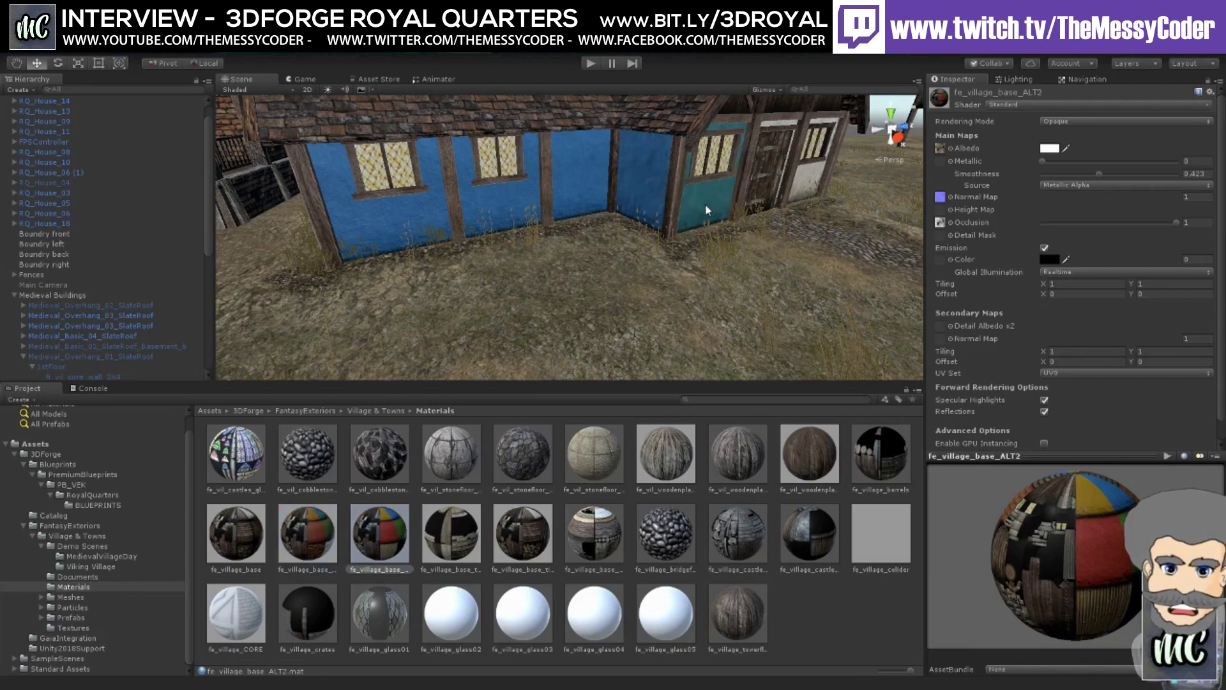
pyautogui.moveTo(706, 208); pyautogui.dragTo(512, 259, button='middle')
pyautogui.moveTo(317, 546); pyautogui.dragTo(675, 225)
pyautogui.moveTo(383, 535); pyautogui.dragTo(604, 199)
pyautogui.click(383, 537)
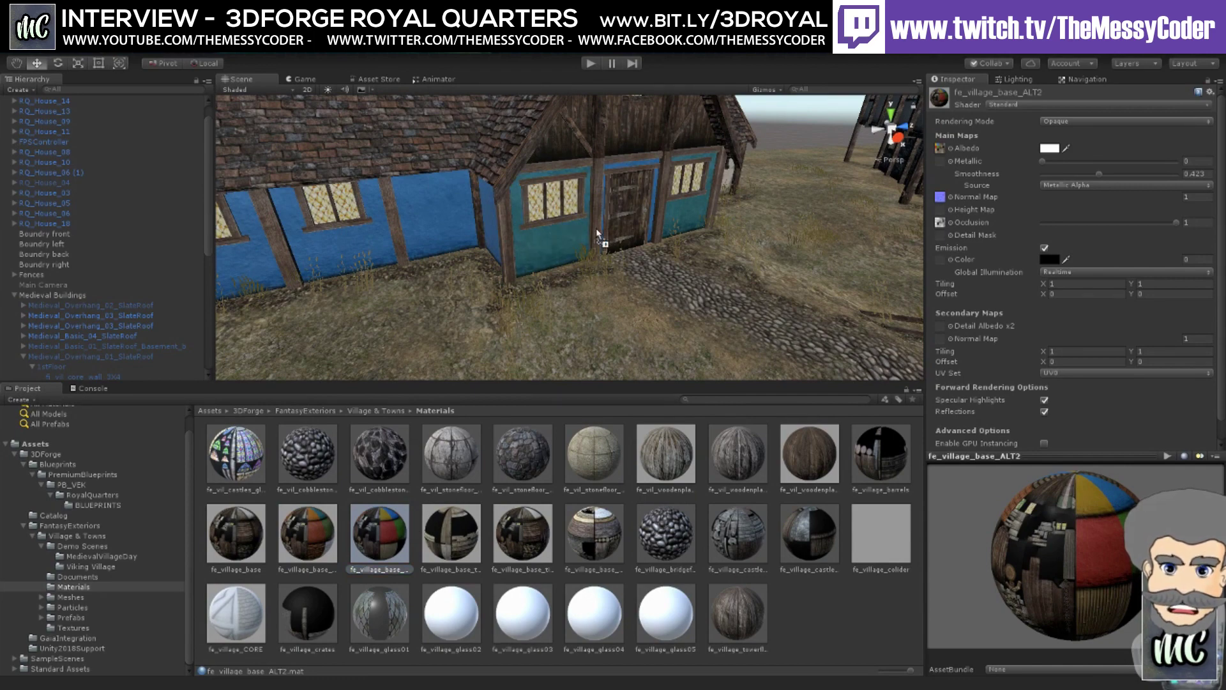
# - Apply fe_village_base_ALT2 to the blue wing's roof, the gable's roof and its upper timber wall for red tiles and green boards
pyautogui.moveTo(596, 229); pyautogui.dragTo(500, 218)
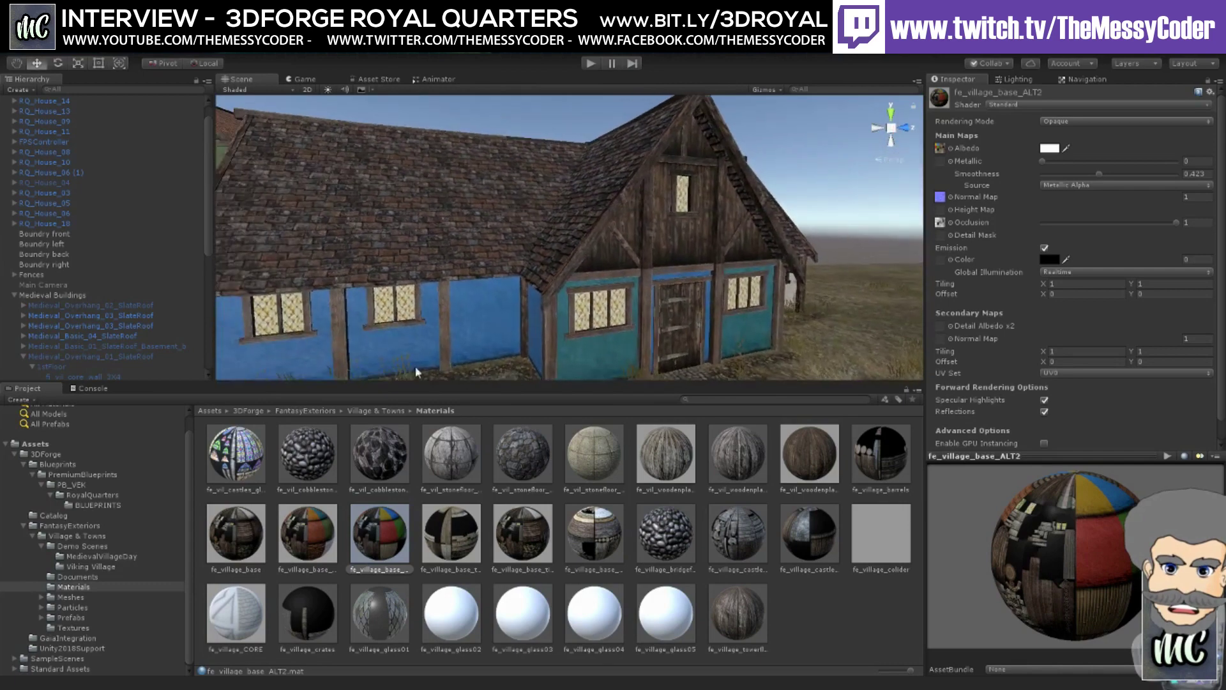
pyautogui.moveTo(376, 556); pyautogui.dragTo(513, 248)
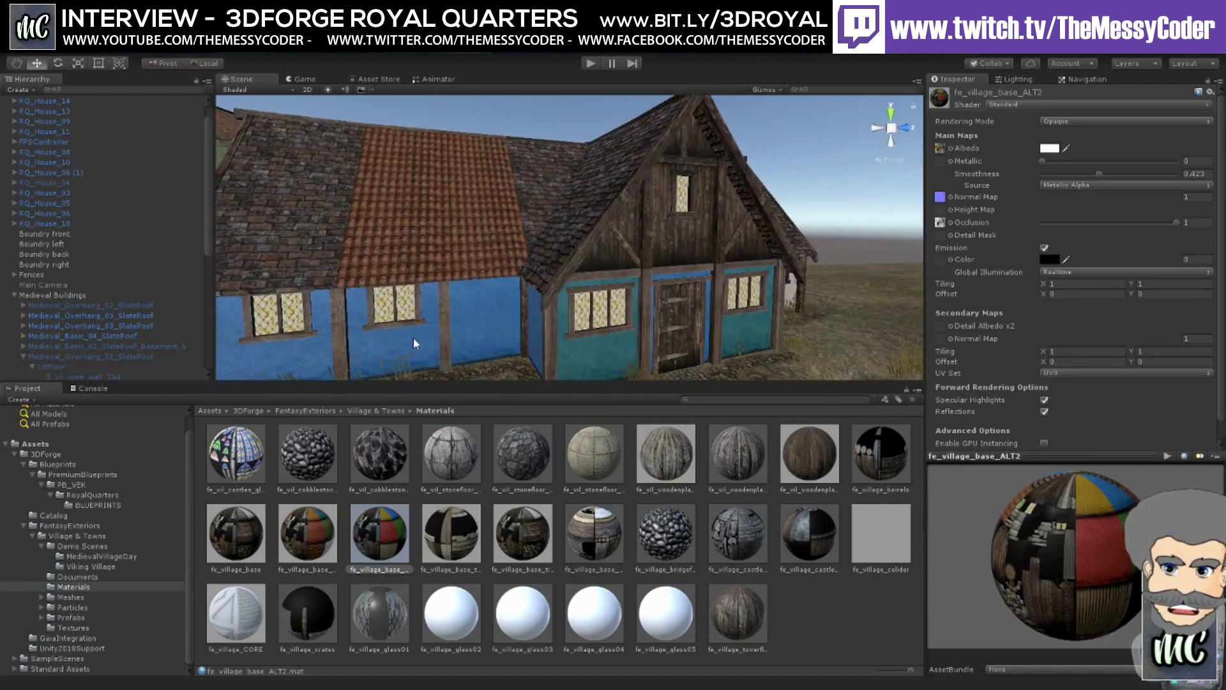
pyautogui.moveTo(379, 533); pyautogui.dragTo(293, 259)
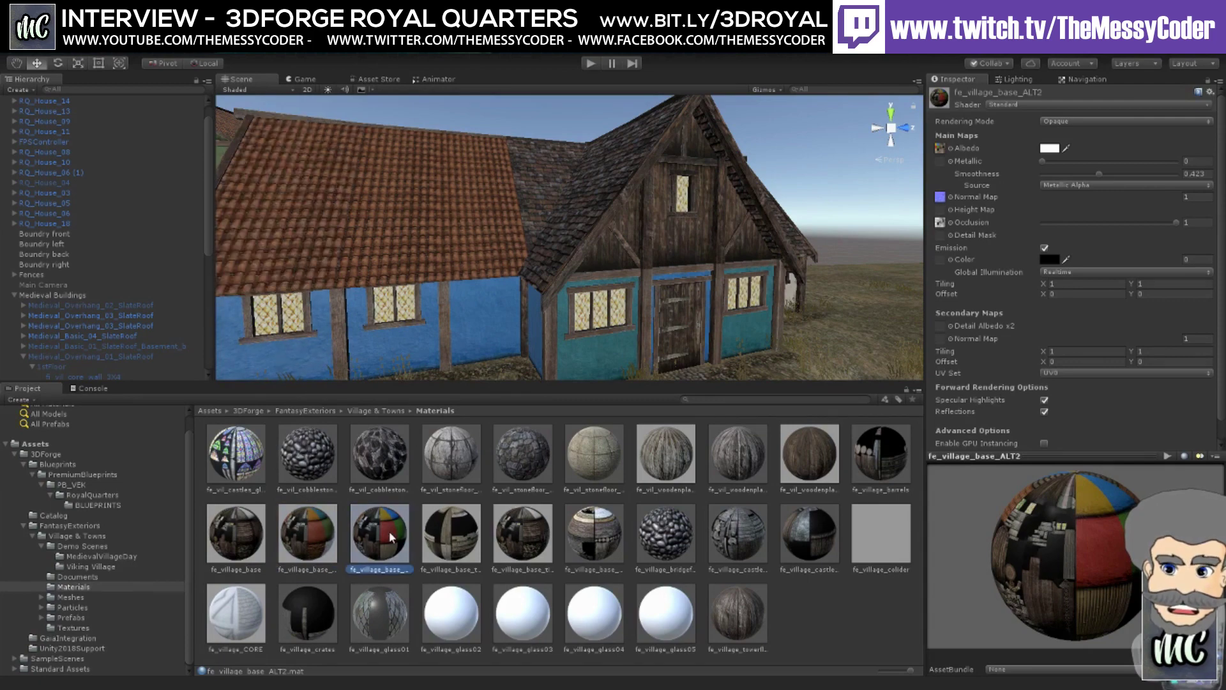
pyautogui.moveTo(391, 536); pyautogui.dragTo(584, 253)
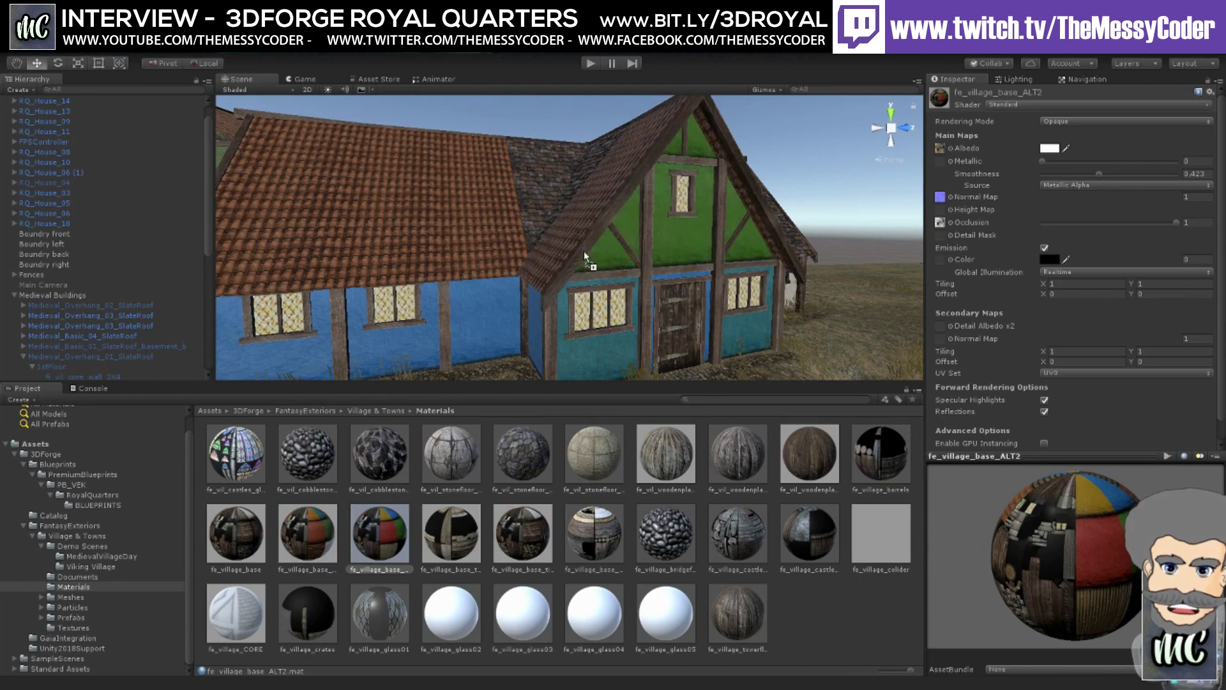
pyautogui.moveTo(441, 203); pyautogui.dragTo(407, 214, button='right')
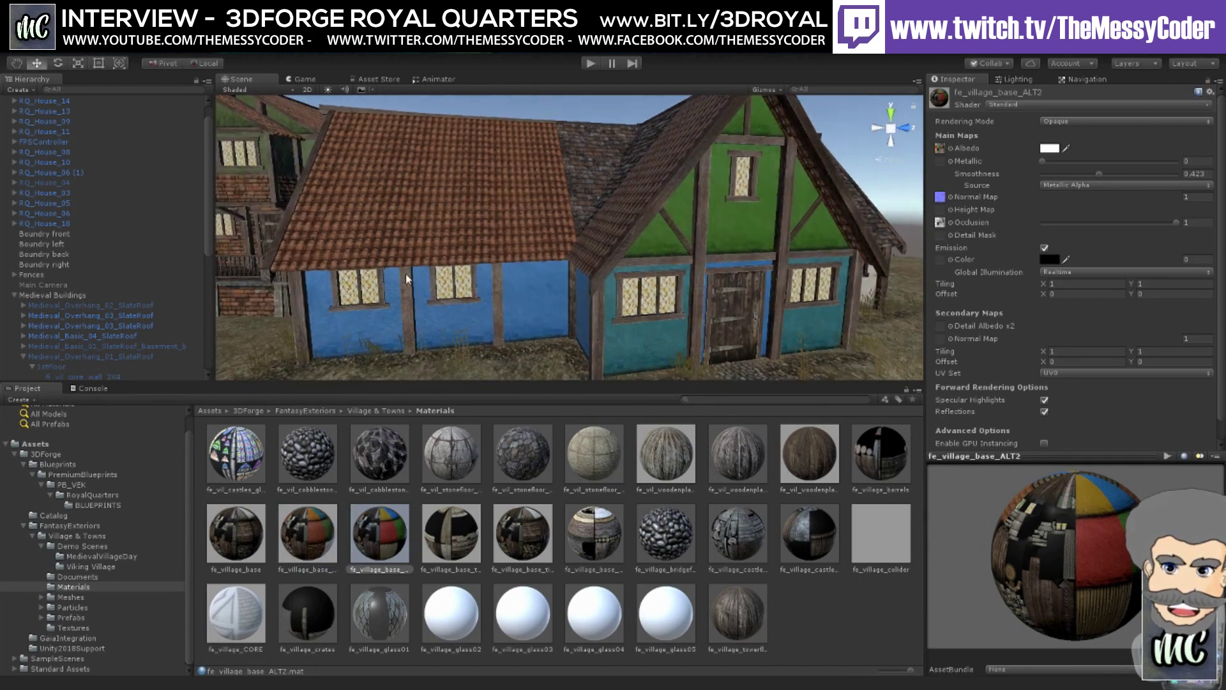
pyautogui.moveTo(379, 528); pyautogui.dragTo(625, 160)
# - Apply fe_village_base_ALT2 to the remaining slate roof above the white-walled wing to give it red tiles
pyautogui.moveTo(673, 187); pyautogui.dragTo(316, 230, button='middle')
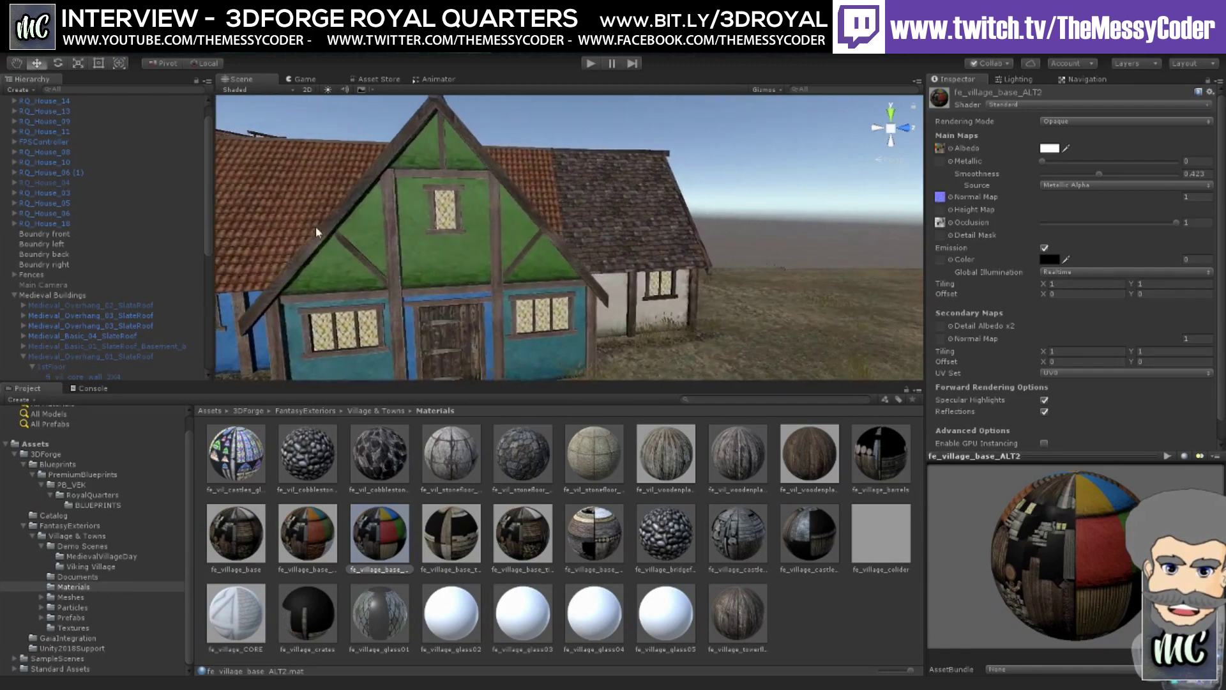
pyautogui.moveTo(599, 180); pyautogui.dragTo(374, 214, button='middle')
pyautogui.moveTo(569, 203); pyautogui.dragTo(514, 208, button='right')
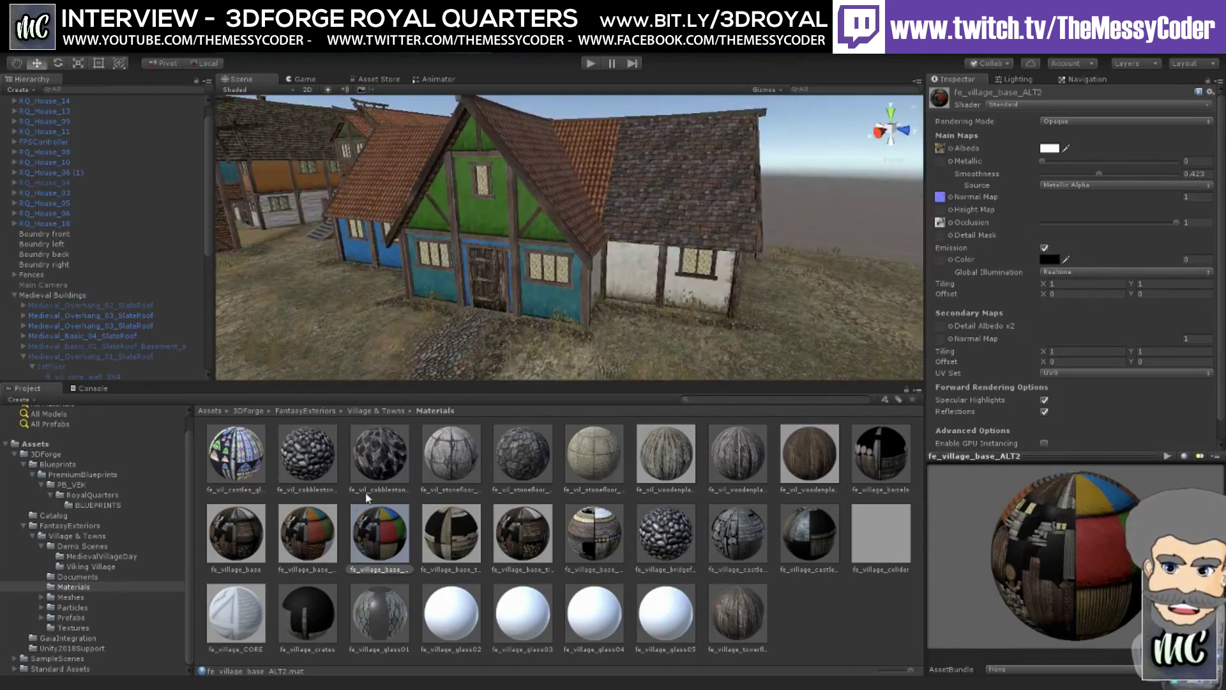
pyautogui.moveTo(313, 537); pyautogui.dragTo(481, 407)
pyautogui.moveTo(379, 533); pyautogui.dragTo(698, 231)
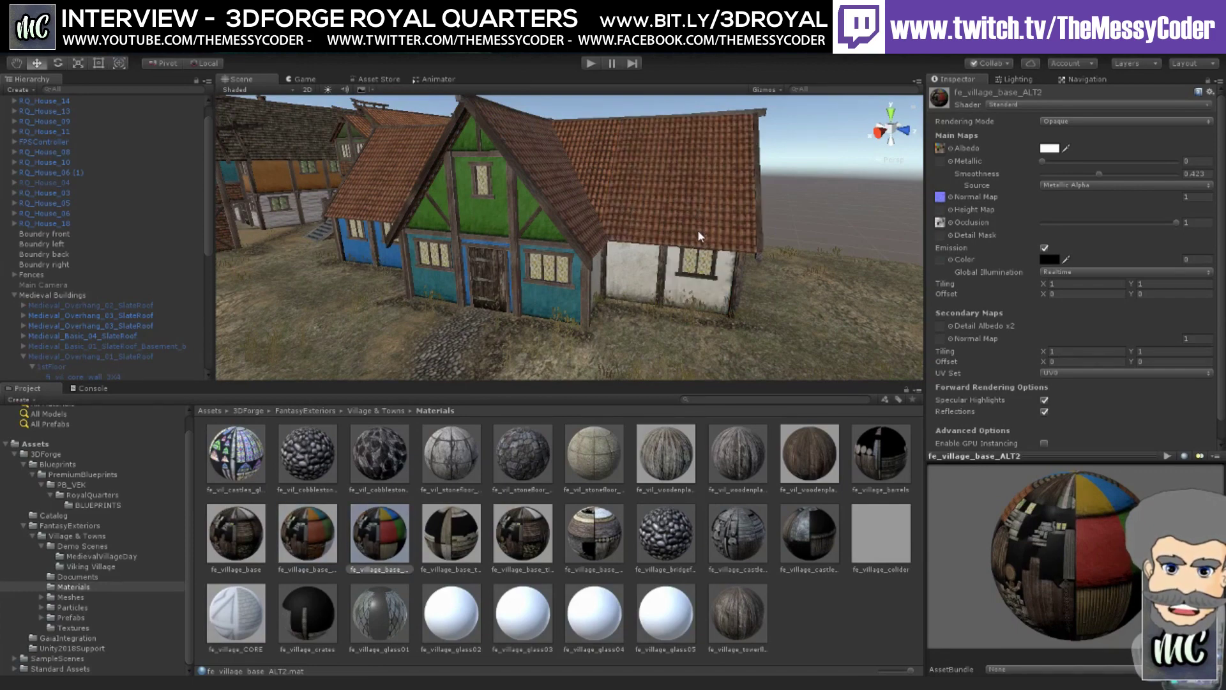
pyautogui.moveTo(698, 231); pyautogui.dragTo(476, 207, button='middle')
pyautogui.moveTo(689, 234); pyautogui.dragTo(599, 207, button='right')
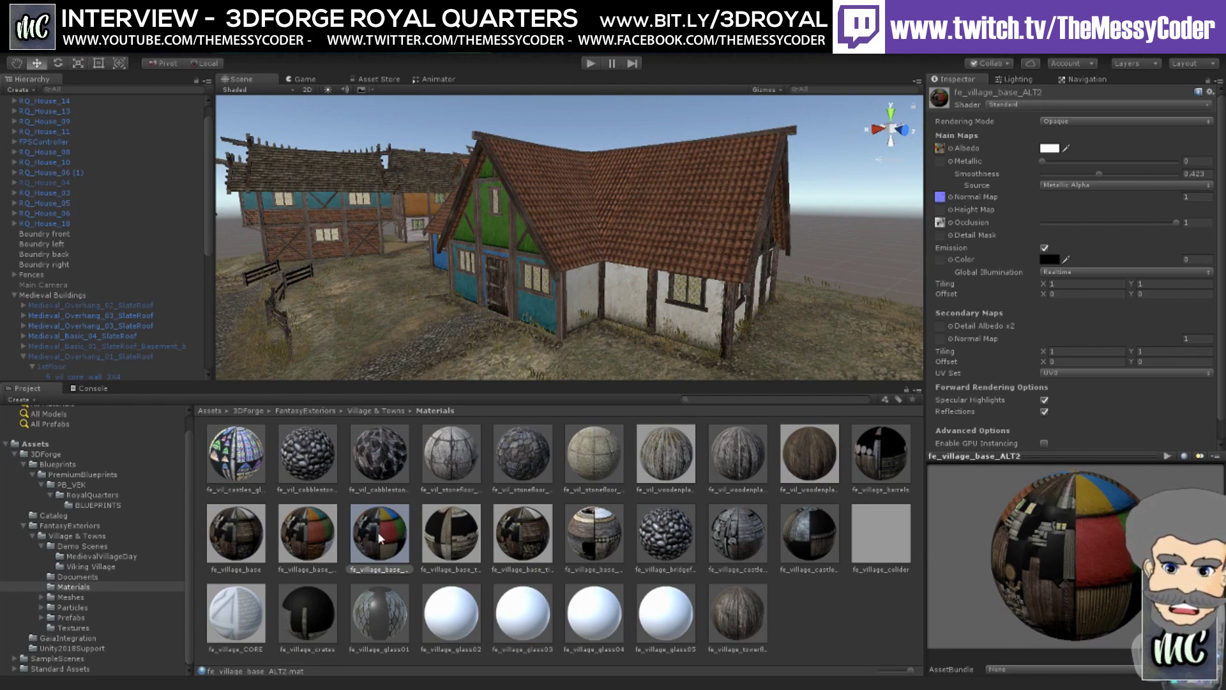
# - Select the windowless fi_vil_wall_plaster01_base panel beside the window in the white wing and locate it under GroundFloor
pyautogui.click(632, 292)
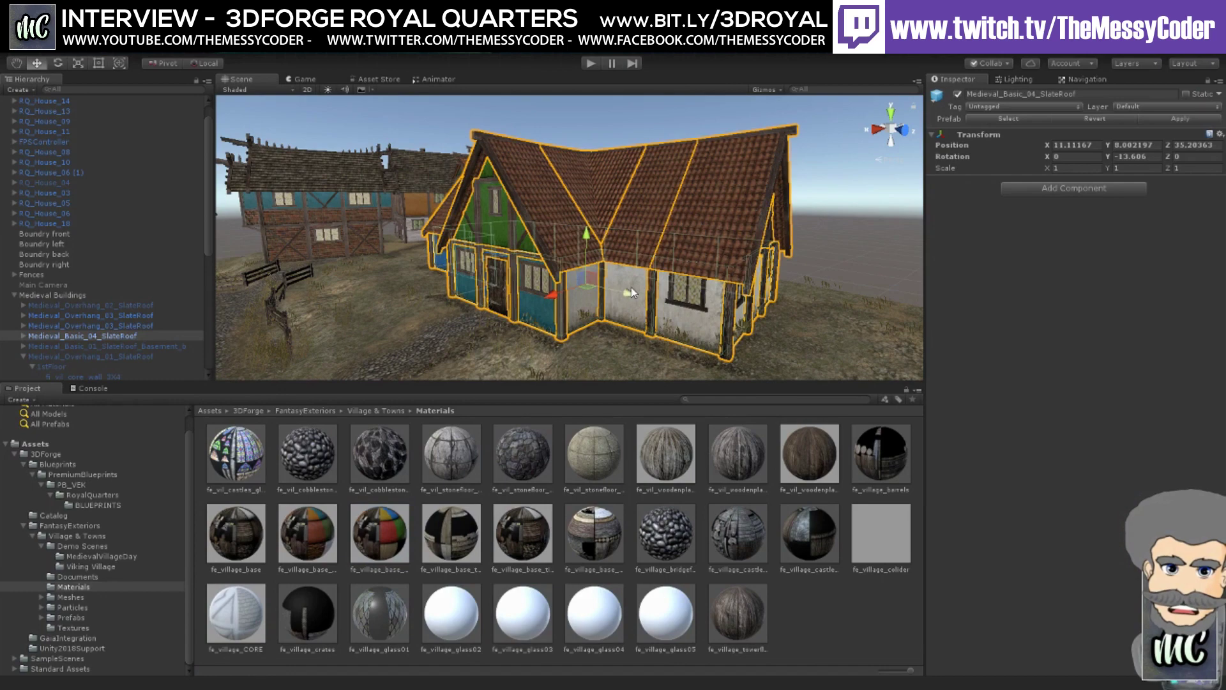
pyautogui.click(635, 313)
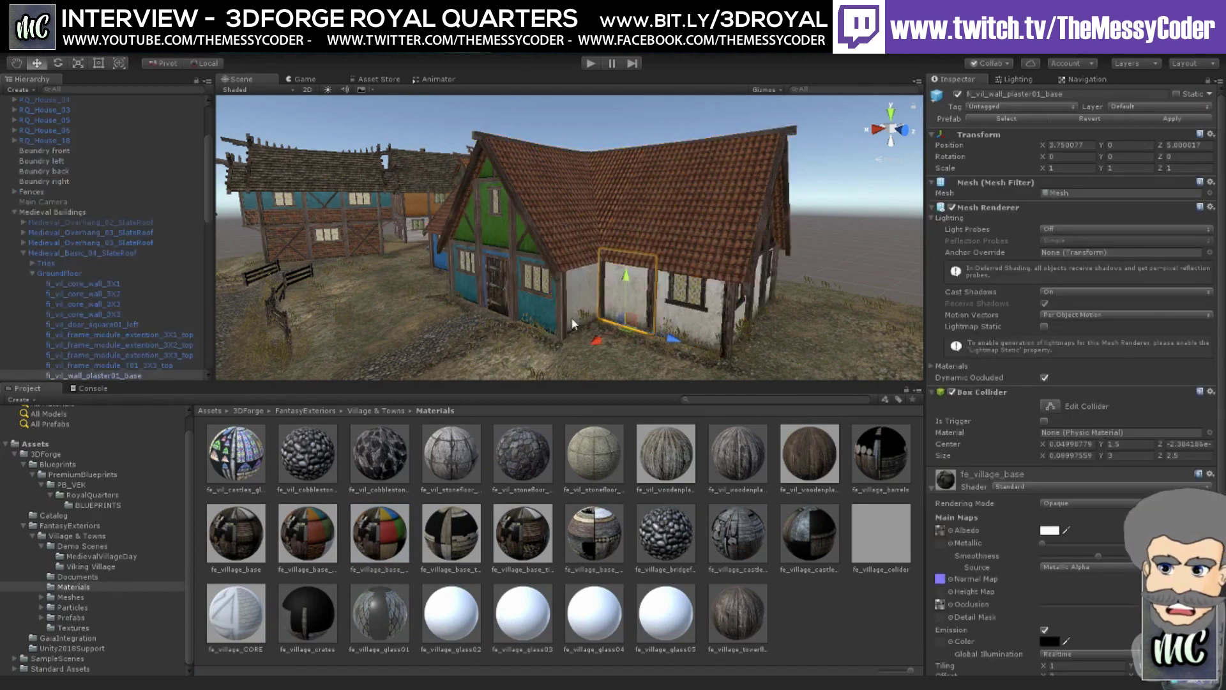
pyautogui.moveTo(631, 277); pyautogui.dragTo(600, 279, button='middle')
pyautogui.scroll(3, 600, 274)
pyautogui.scroll(4, 600, 279)
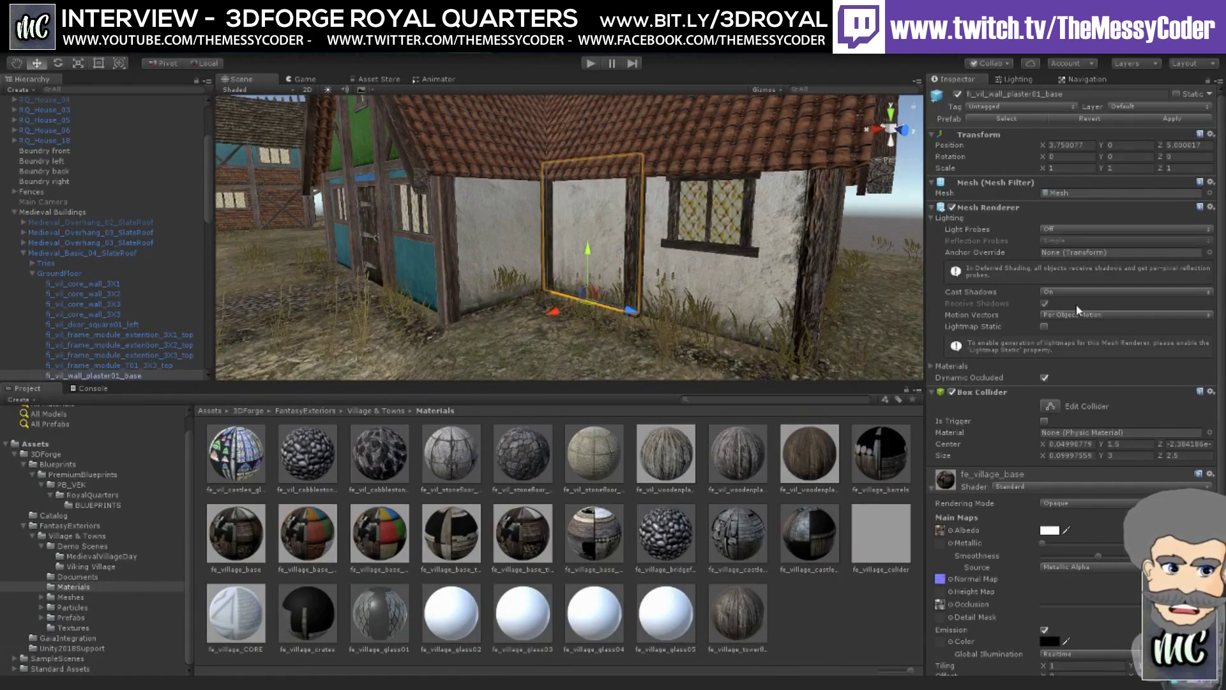
pyautogui.scroll(-3, 132, 317)
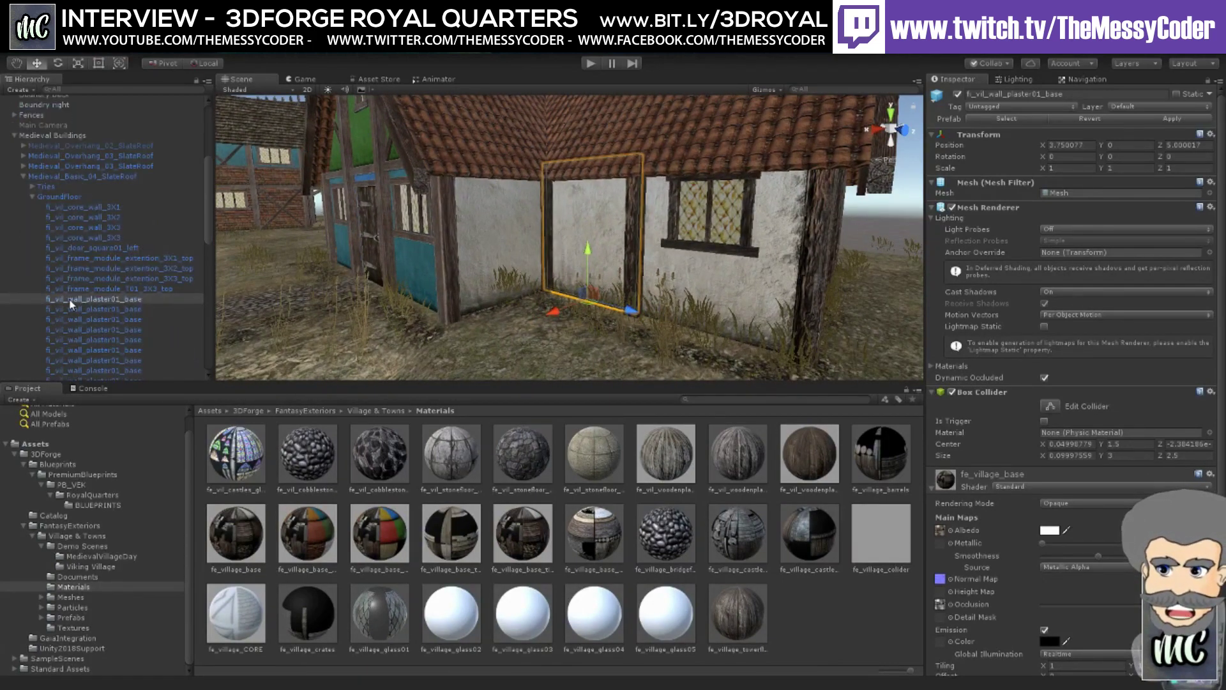
pyautogui.scroll(-2, 126, 300)
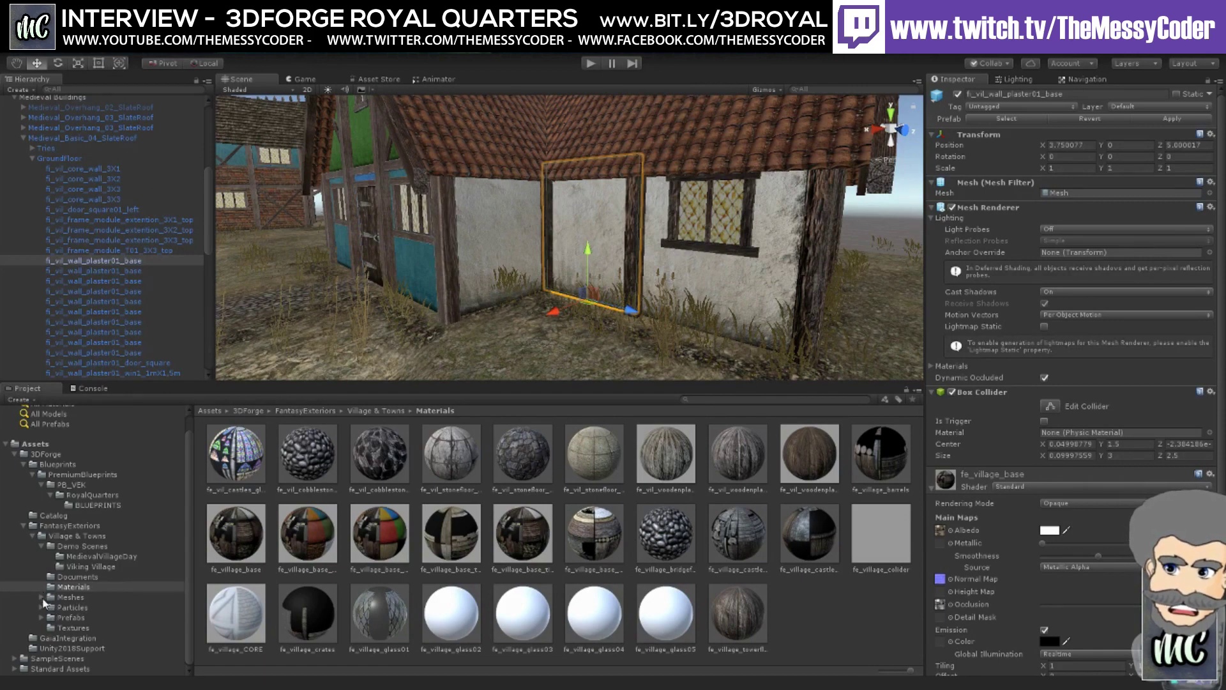
# - Open the Wood_01 wall prefabs and add fi_vil_wall_wood01_base as a child of the selected plaster wall panel
pyautogui.click(42, 618)
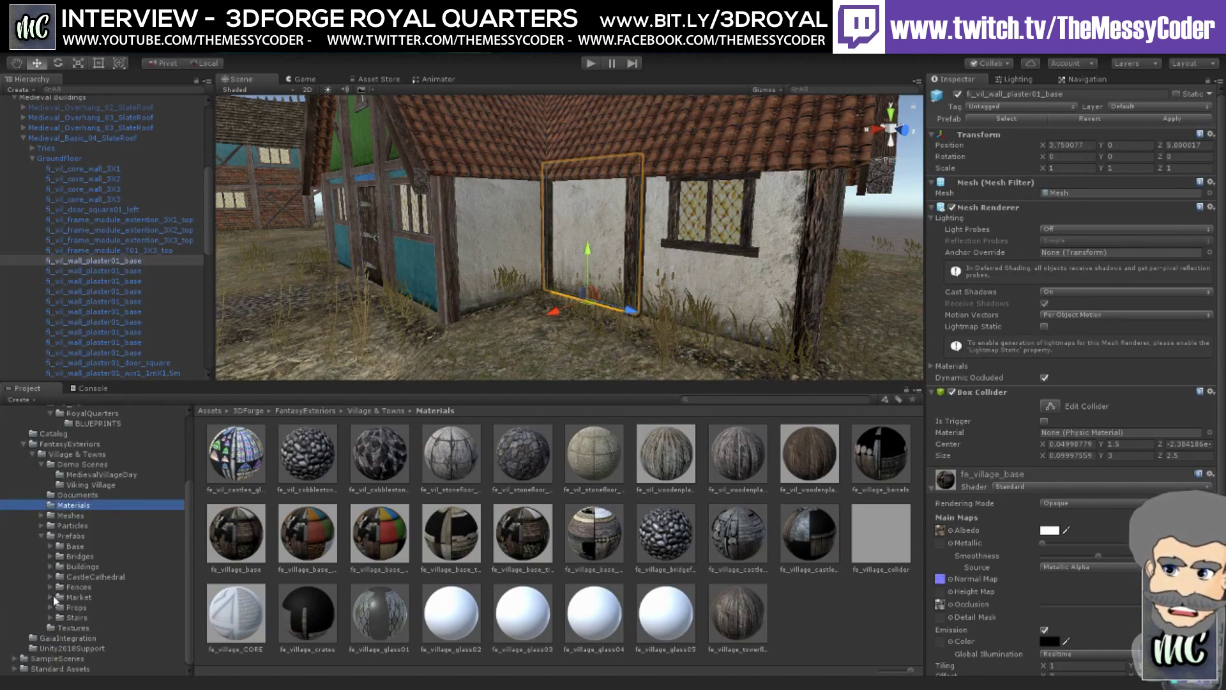
pyautogui.click(49, 546)
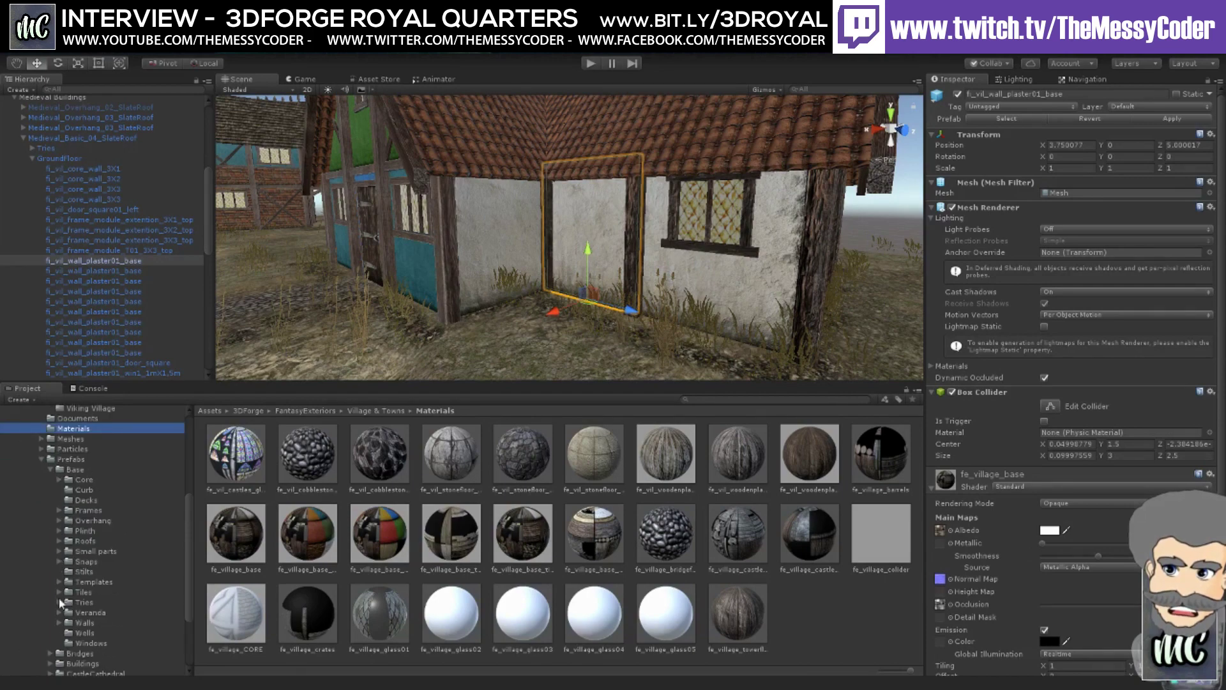
pyautogui.click(58, 623)
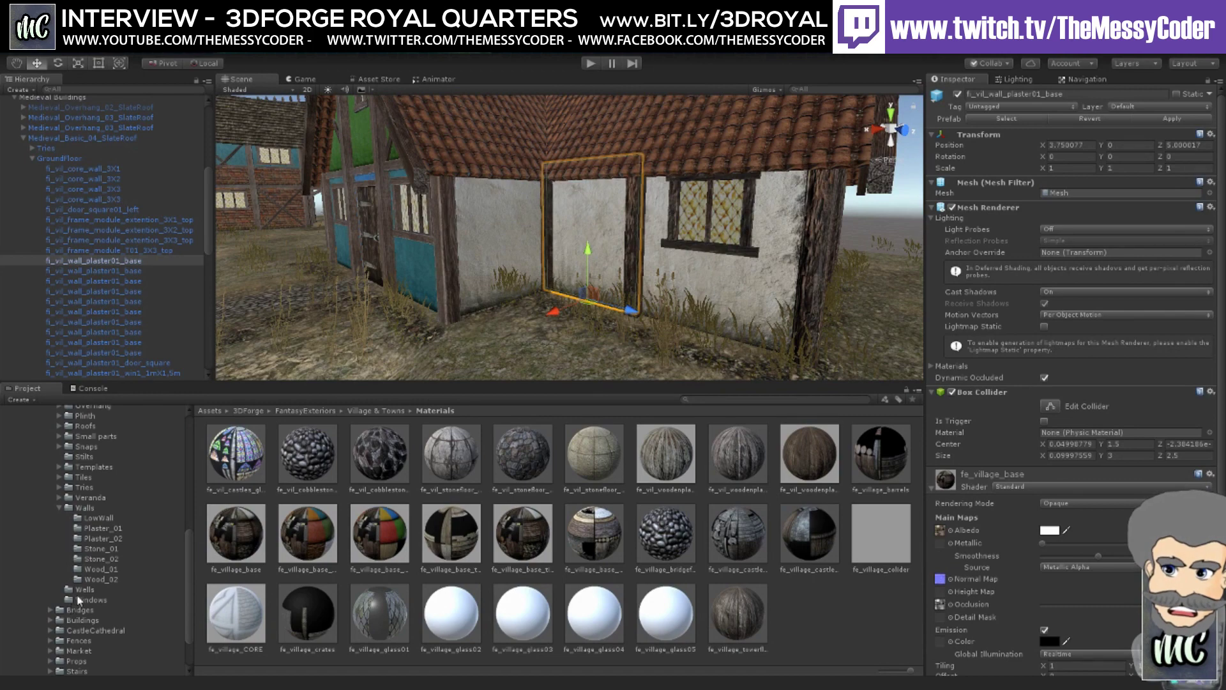
pyautogui.click(106, 569)
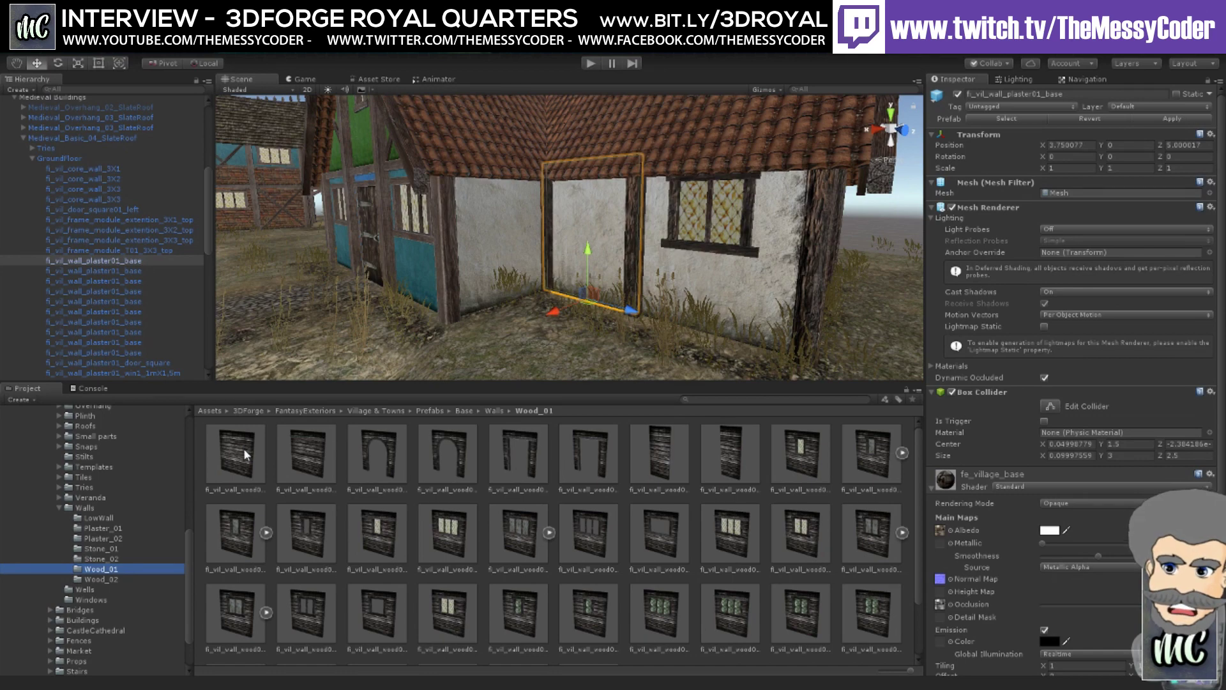
pyautogui.moveTo(243, 447); pyautogui.dragTo(134, 242)
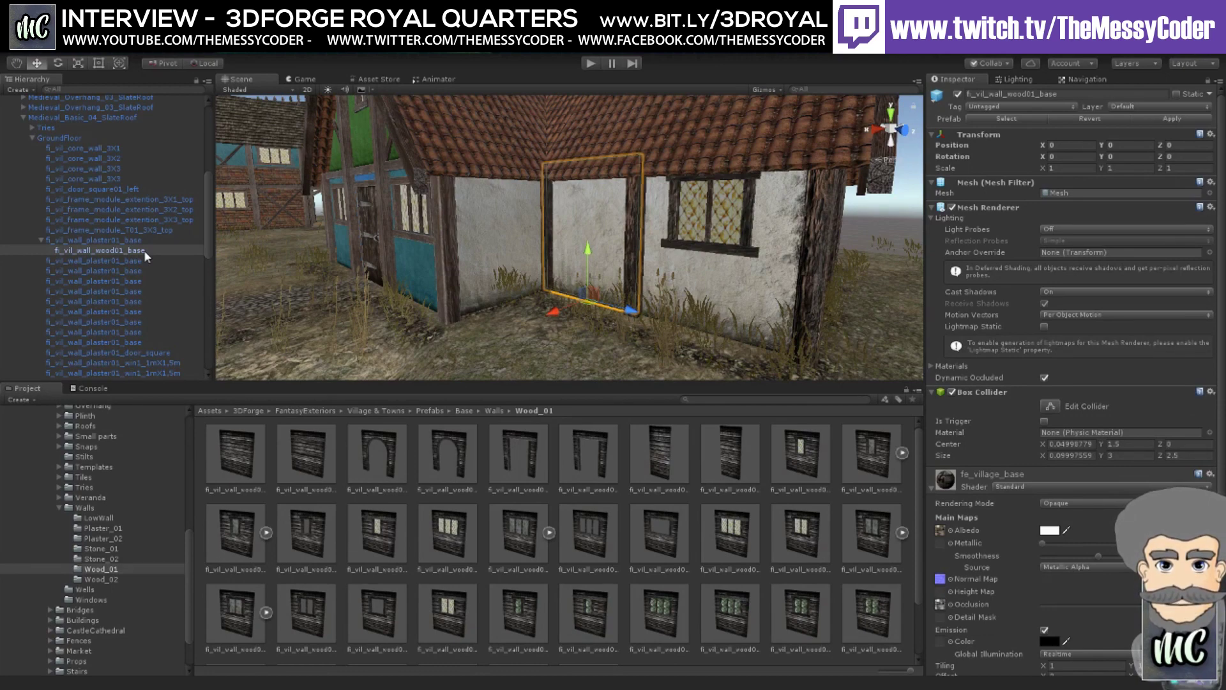
# - Move fi_vil_wall_wood01_base out of its parent plaster panel directly under GroundFloor and delete the plaster panel it replaces
pyautogui.click(118, 250)
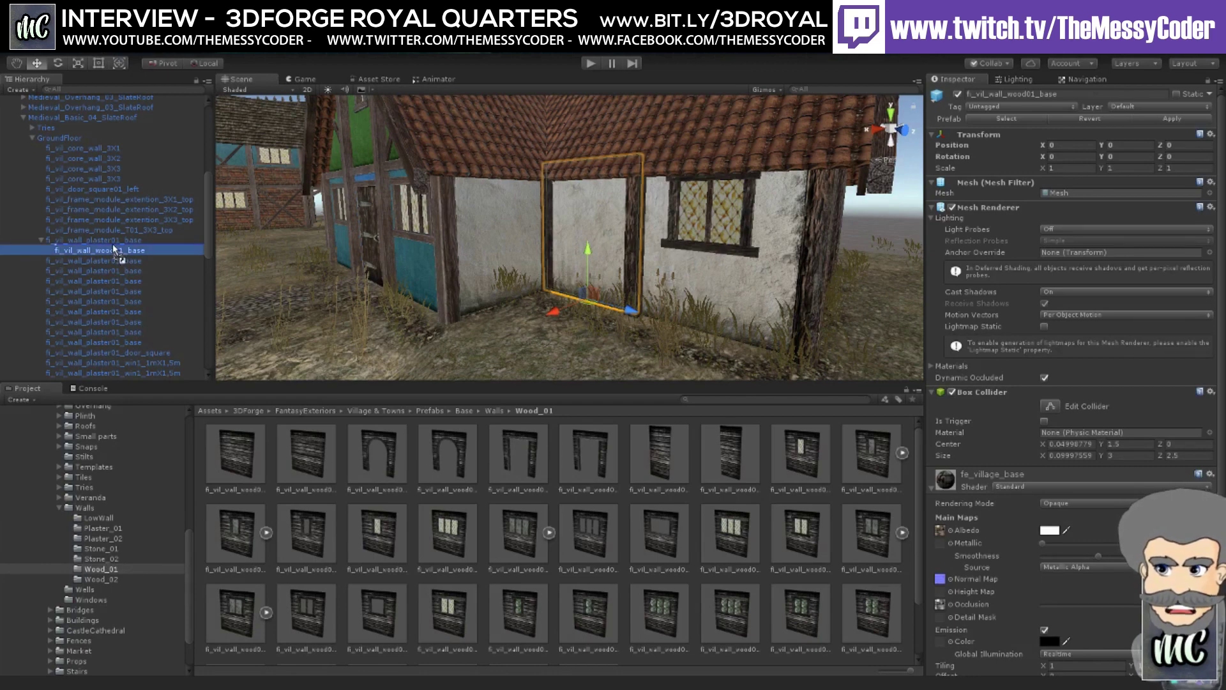
pyautogui.moveTo(110, 250); pyautogui.dragTo(87, 235)
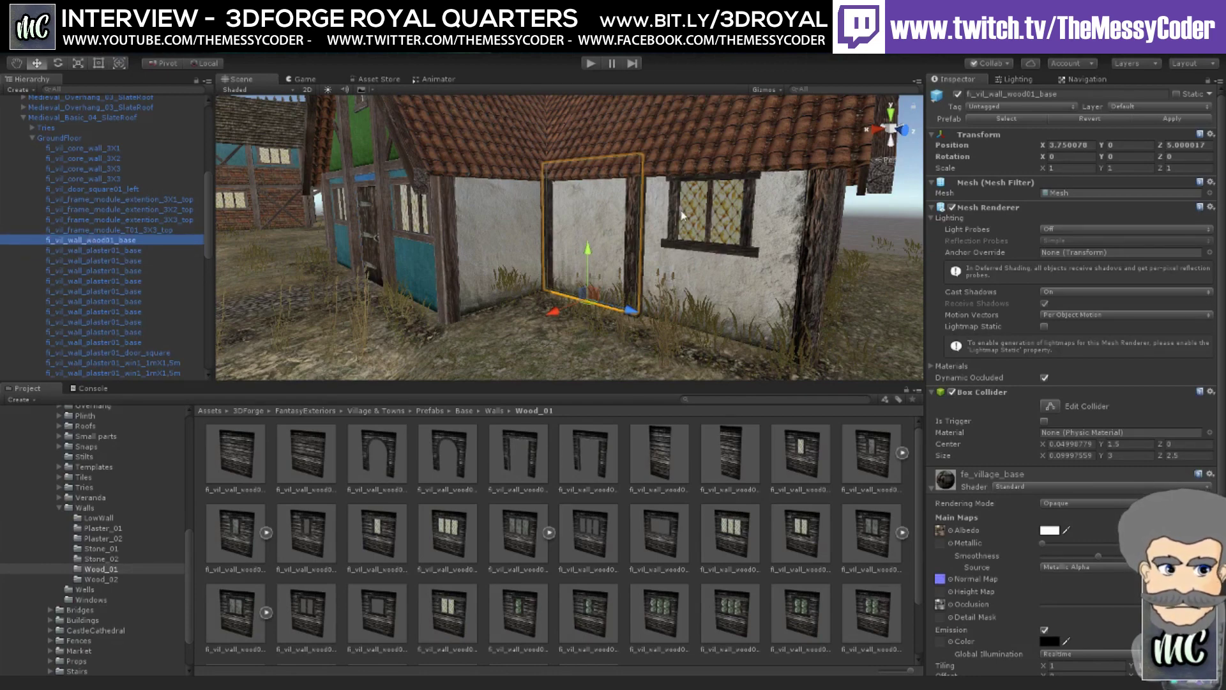
pyautogui.click(98, 250)
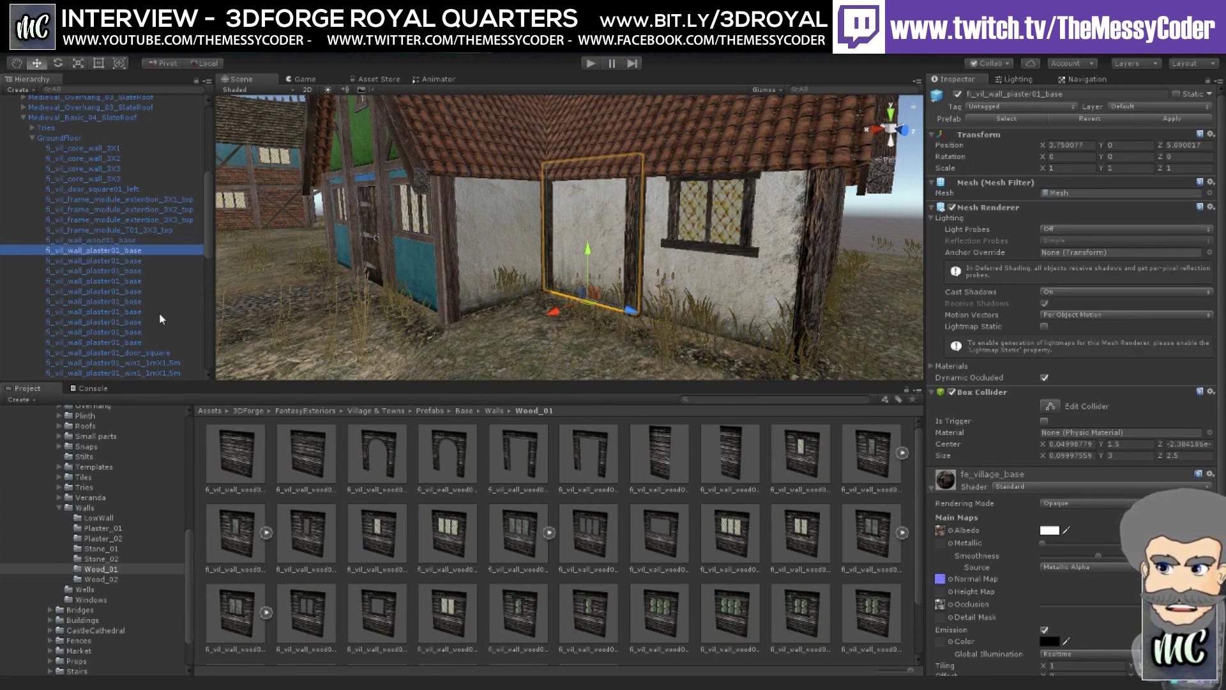
pyautogui.press('Delete')
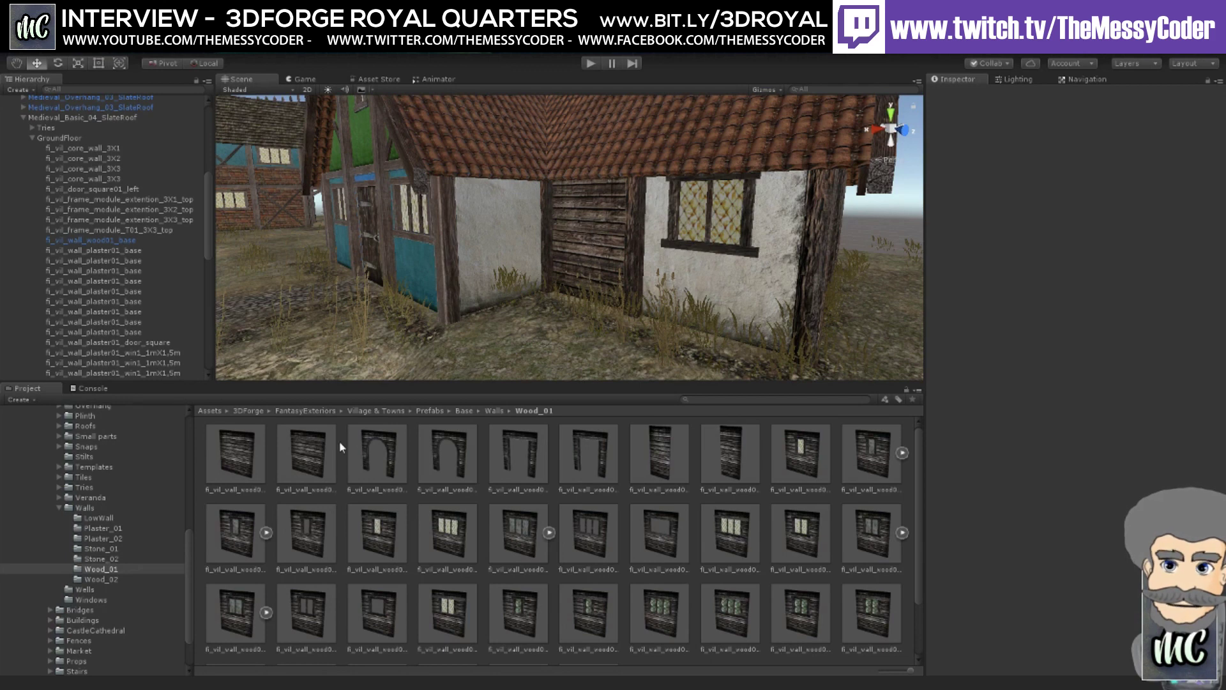
# - Apply the fe_village_base_ALT2 material to the new wooden wall panel beside the window to turn it red
pyautogui.scroll(-3, 79, 528)
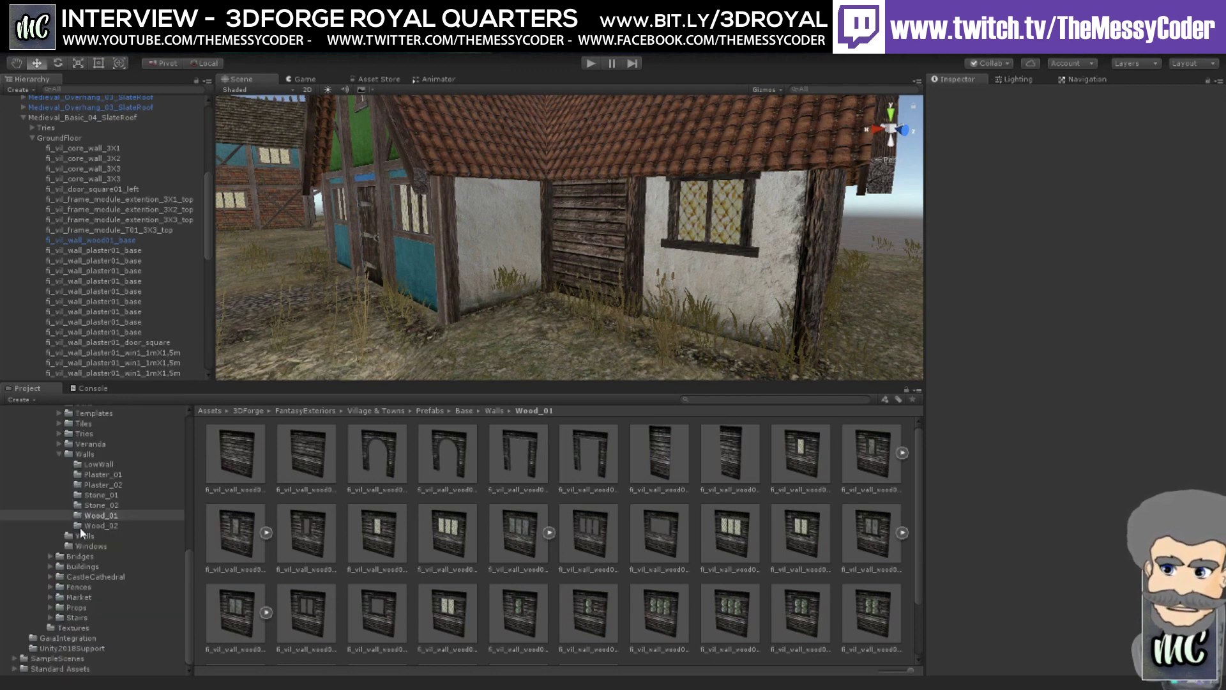
pyautogui.scroll(10, 79, 523)
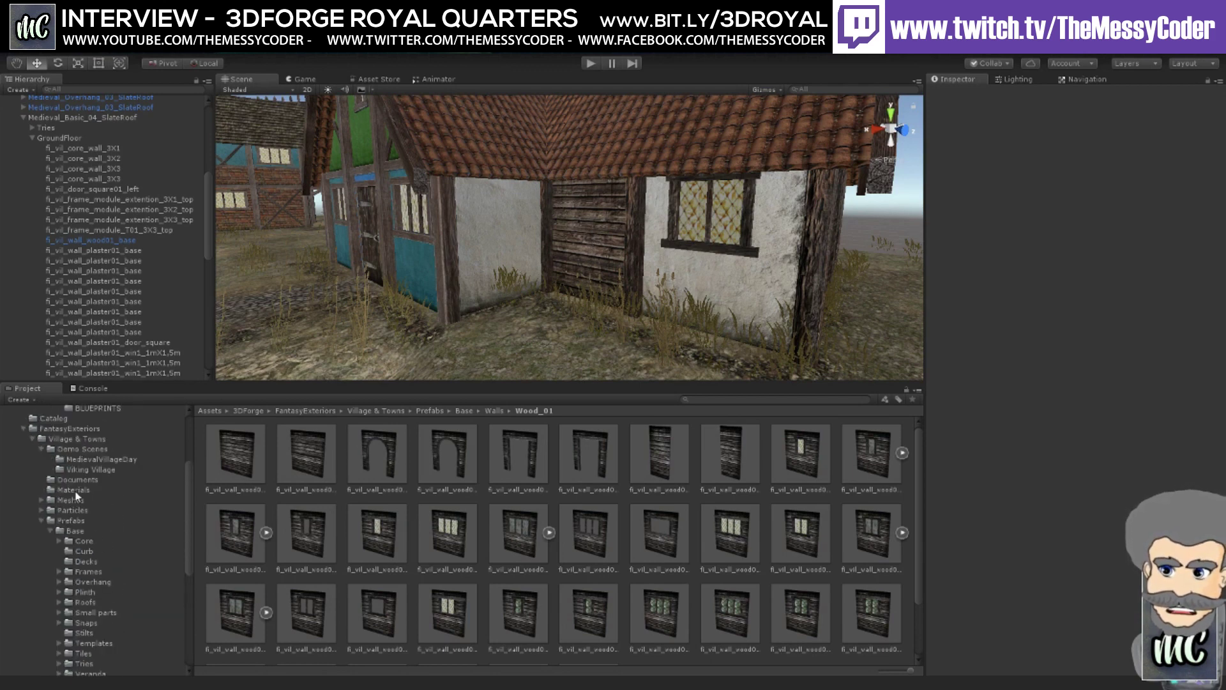
pyautogui.click(75, 490)
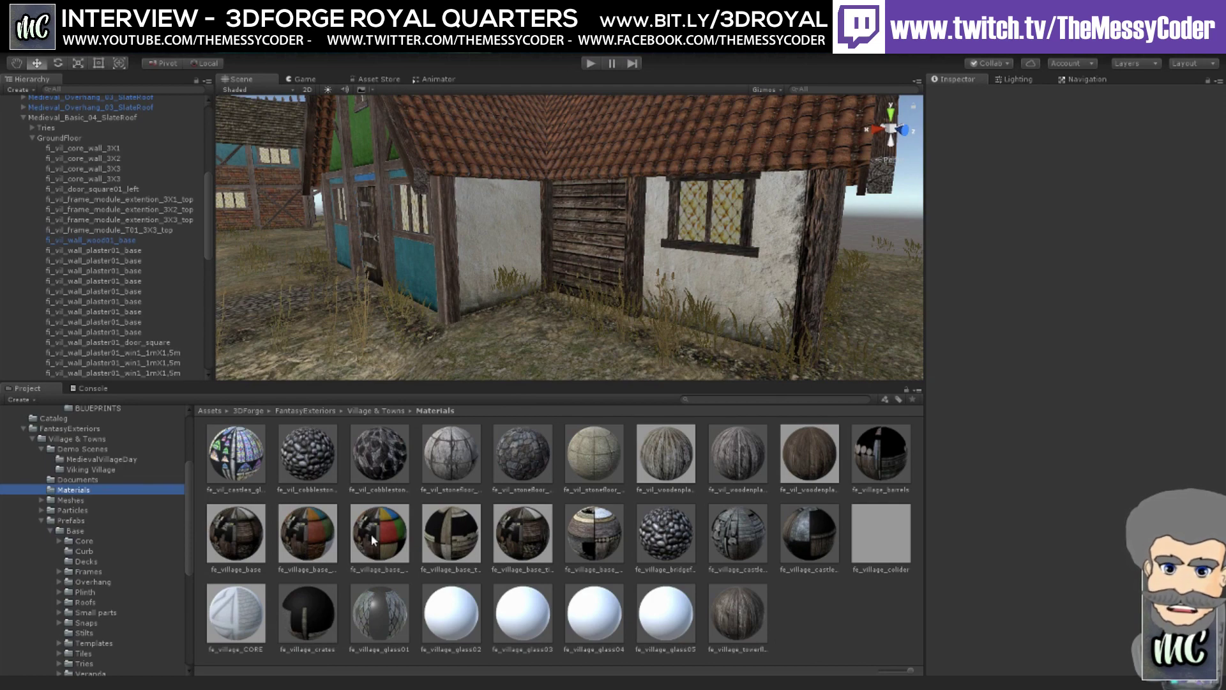
pyautogui.moveTo(372, 541); pyautogui.dragTo(600, 276)
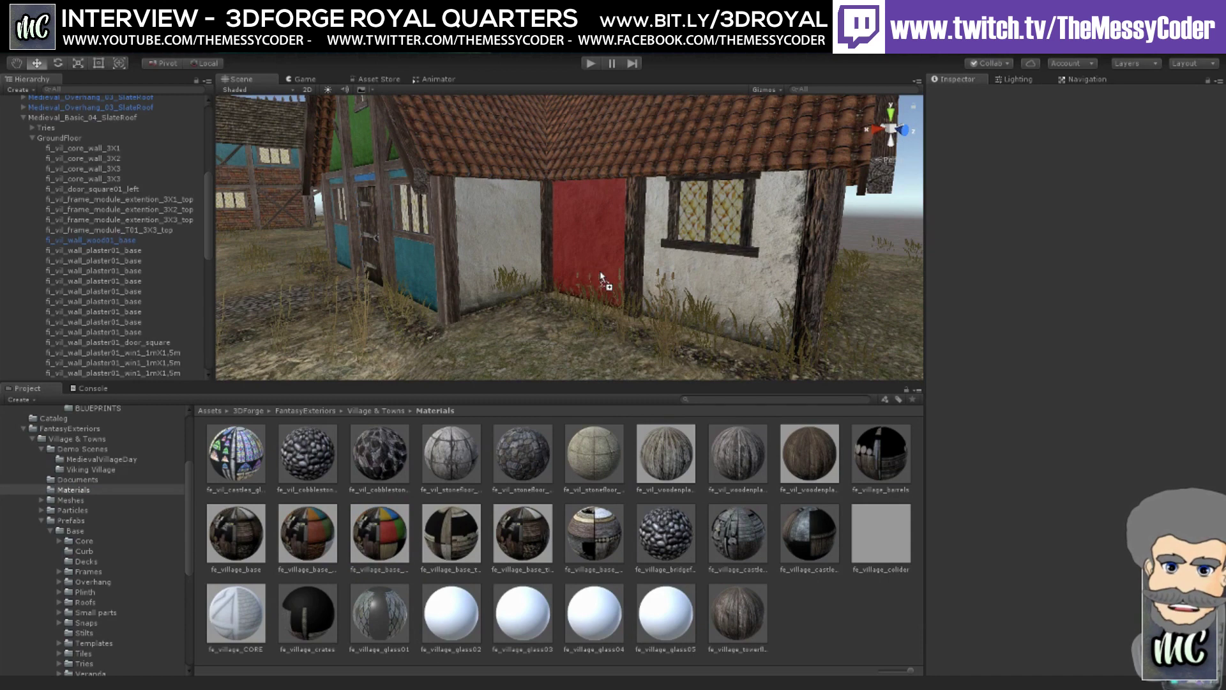
pyautogui.moveTo(600, 270); pyautogui.dragTo(594, 227)
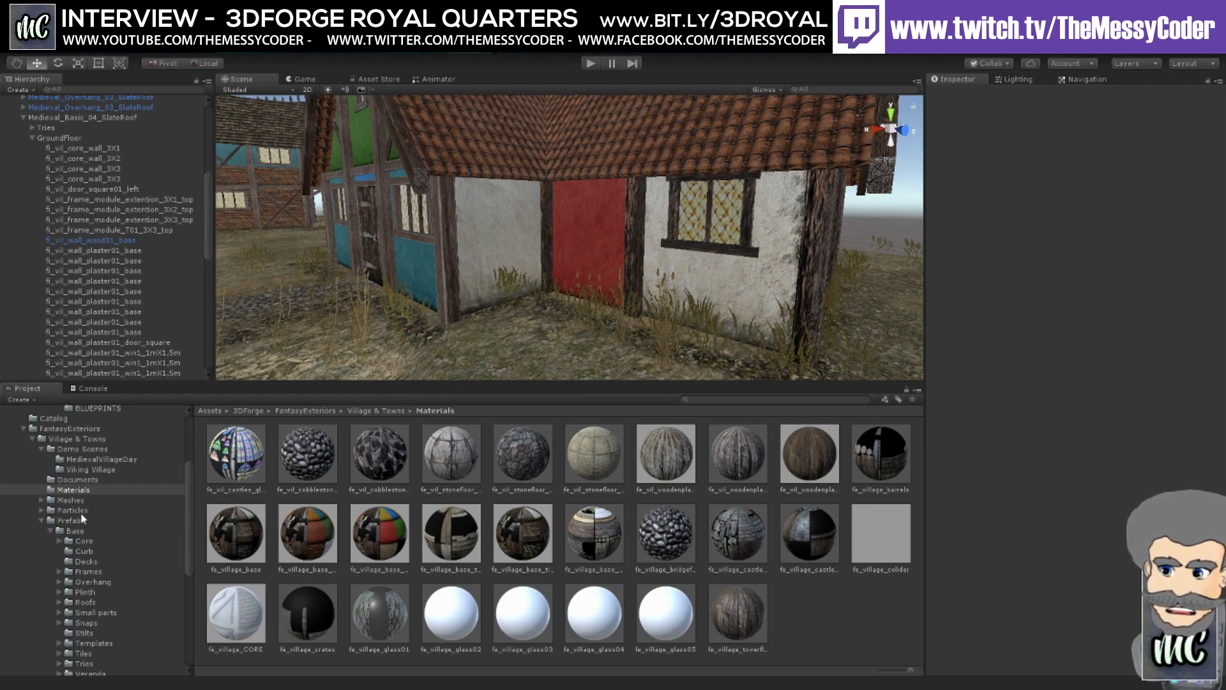
# - Inspect the albedo texture of the red panel's fe_village_base_ALT2 material in an enlarged preview
pyautogui.scroll(-3, 81, 514)
pyautogui.scroll(6, 81, 518)
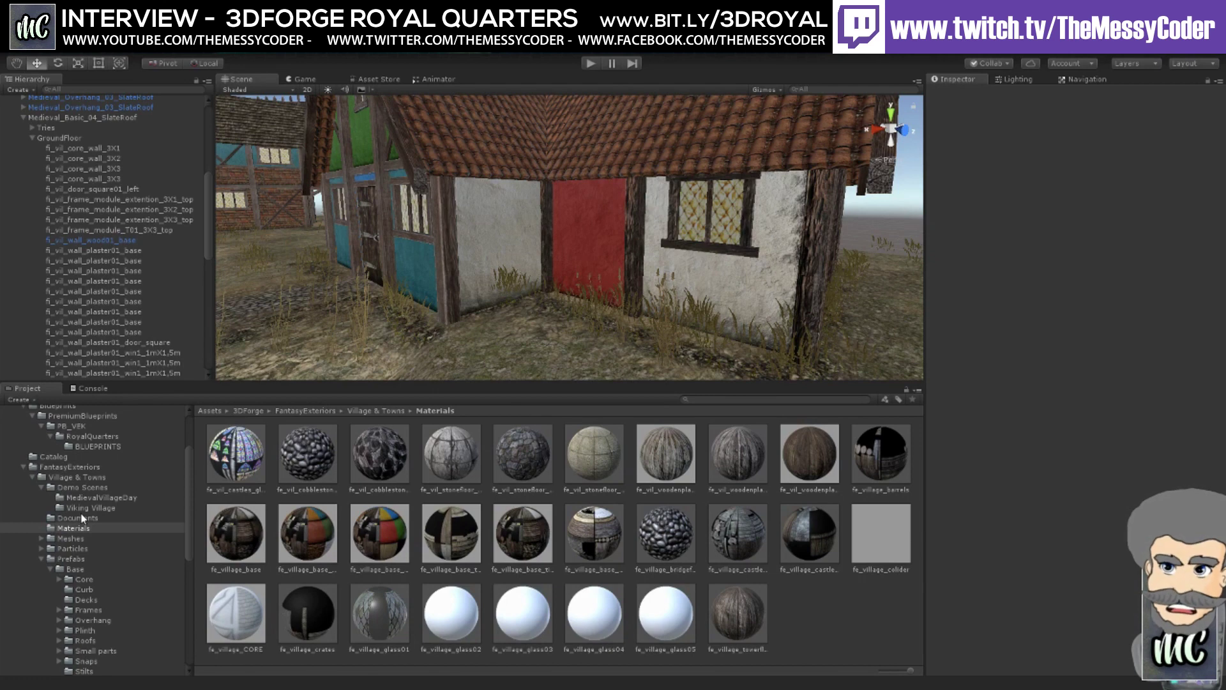
pyautogui.scroll(3, 78, 489)
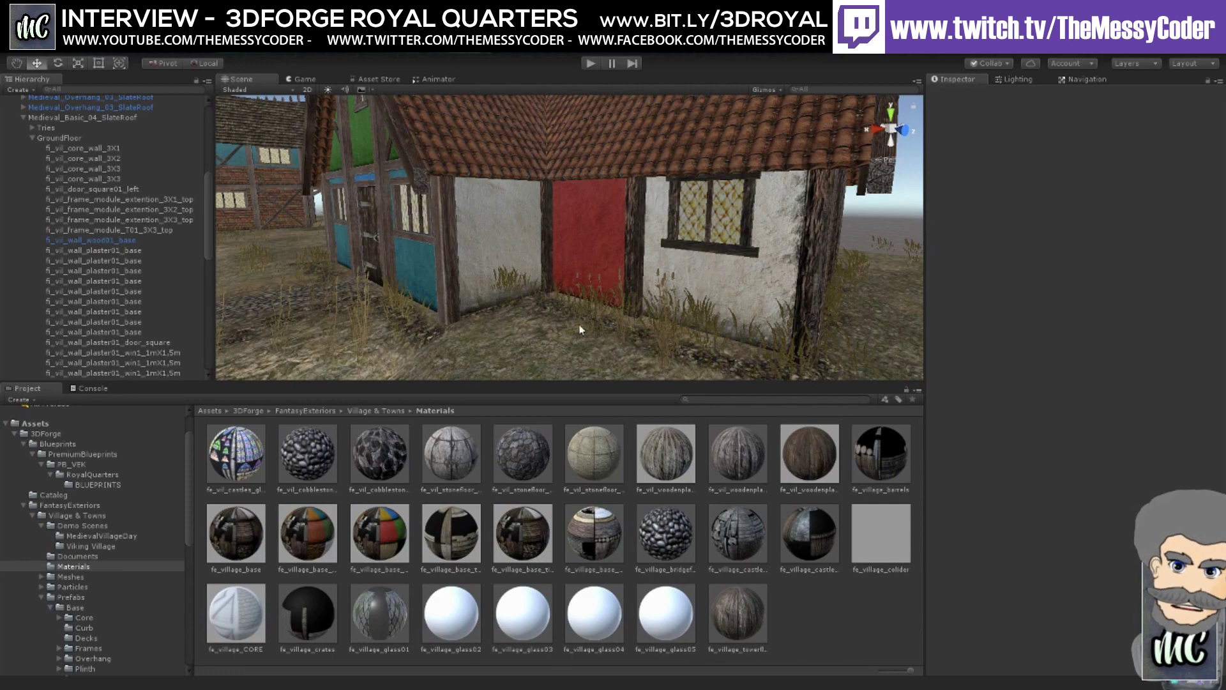
pyautogui.click(593, 258)
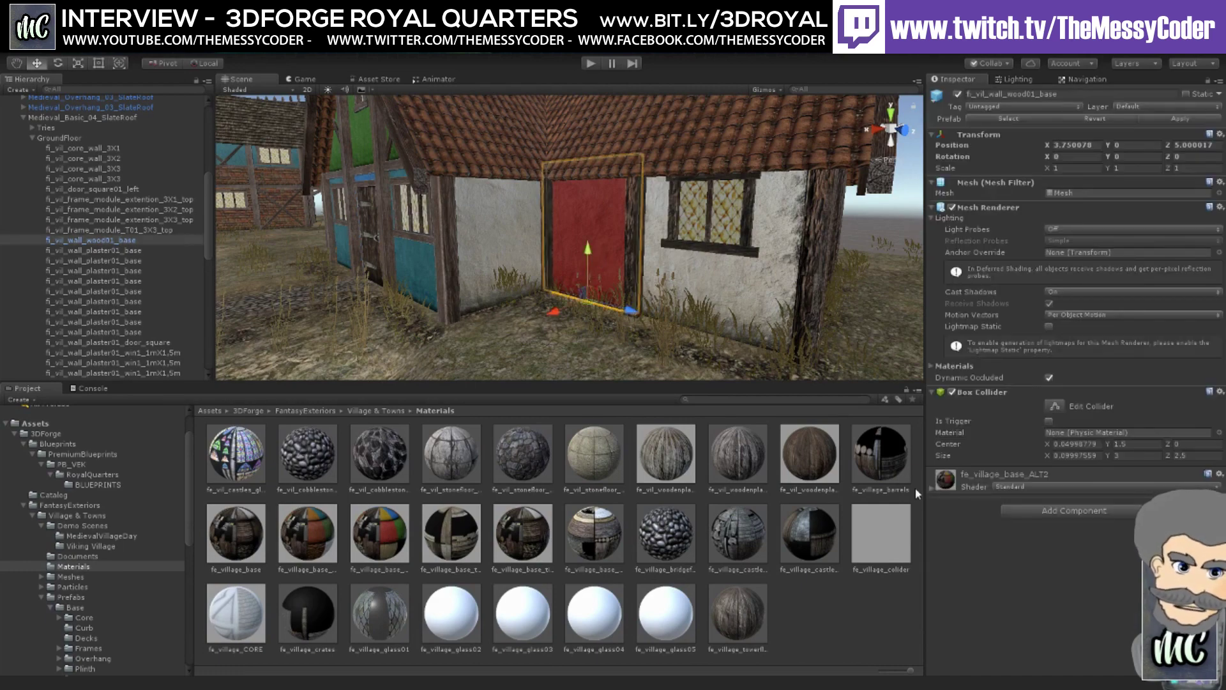
pyautogui.click(931, 487)
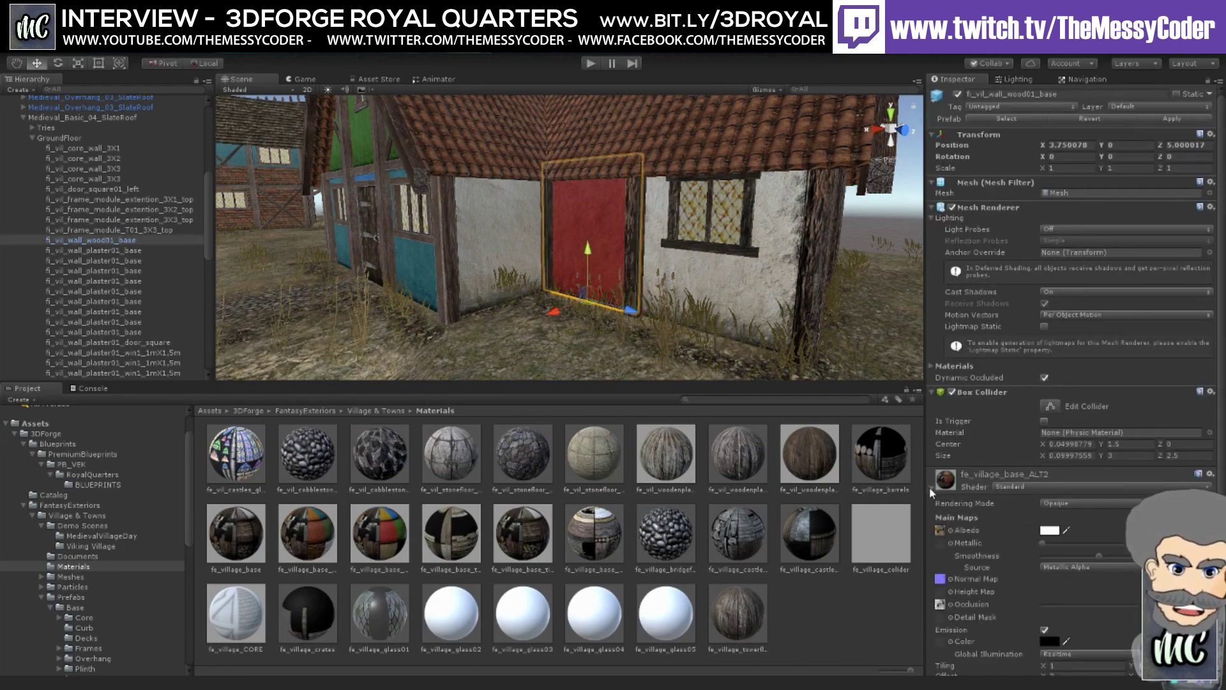
pyautogui.scroll(-1, 964, 517)
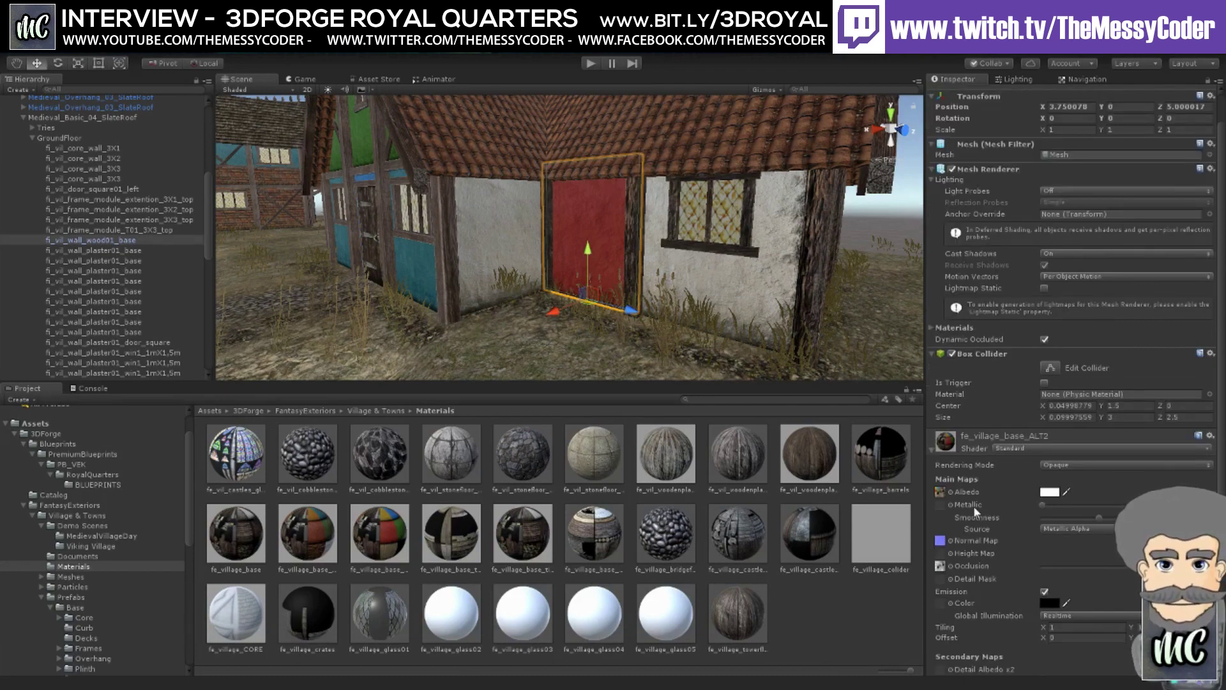
pyautogui.click(941, 490)
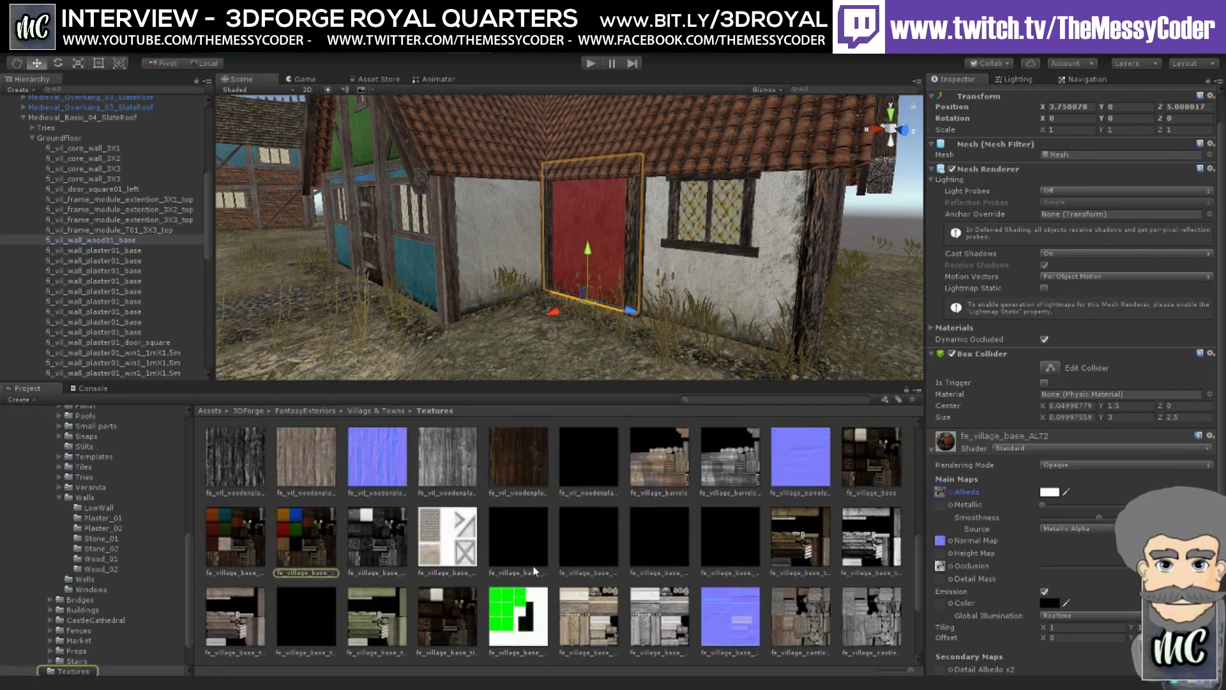
pyautogui.click(318, 539)
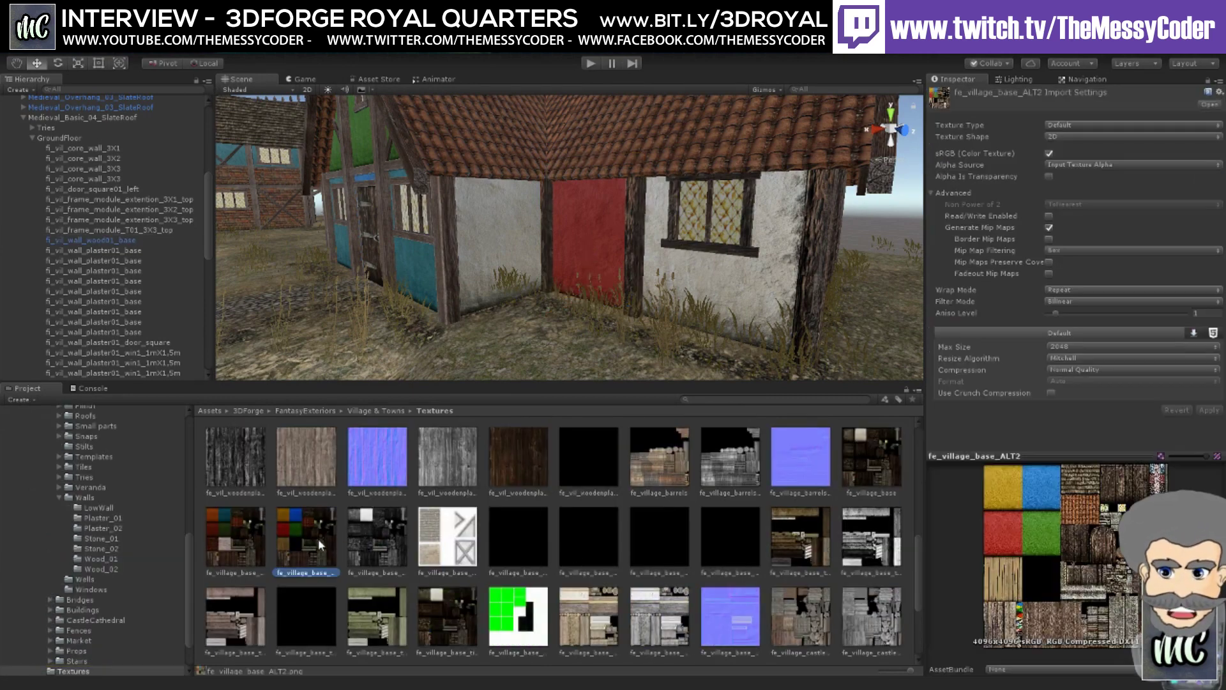
pyautogui.moveTo(1072, 450); pyautogui.dragTo(1068, 283)
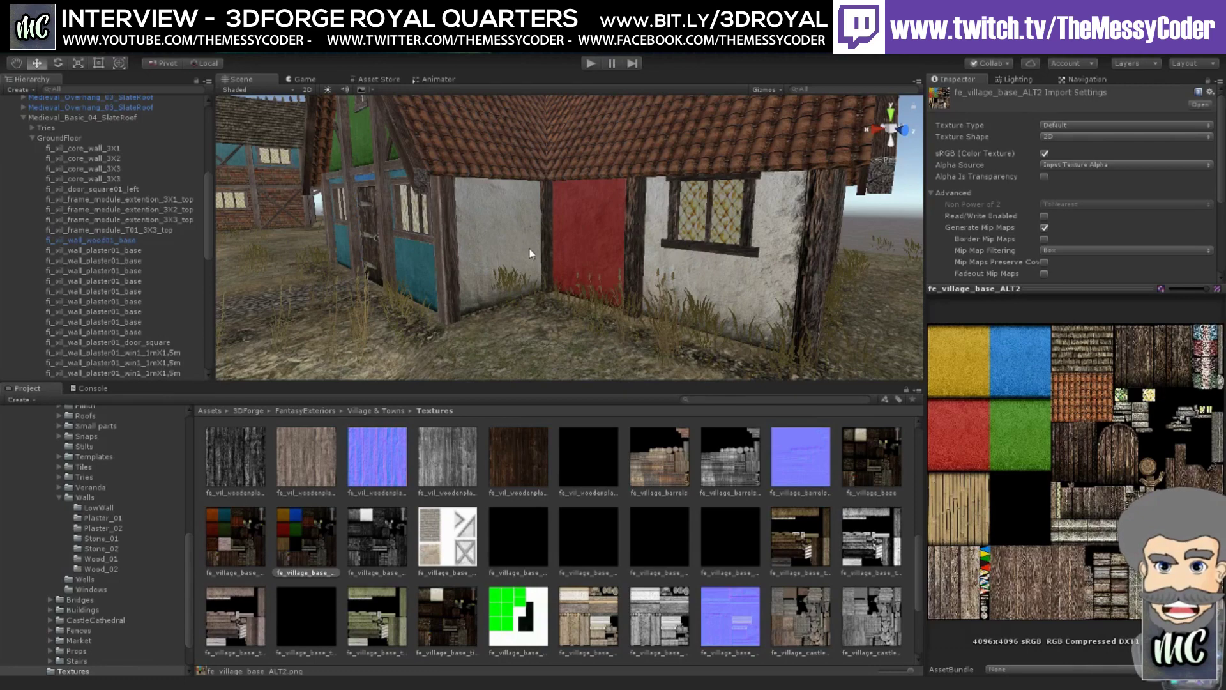
pyautogui.moveTo(559, 271); pyautogui.dragTo(559, 270, button='right')
pyautogui.keyDown('alt'); pyautogui.moveTo(559, 271); pyautogui.dragTo(565, 258); pyautogui.keyUp('alt')
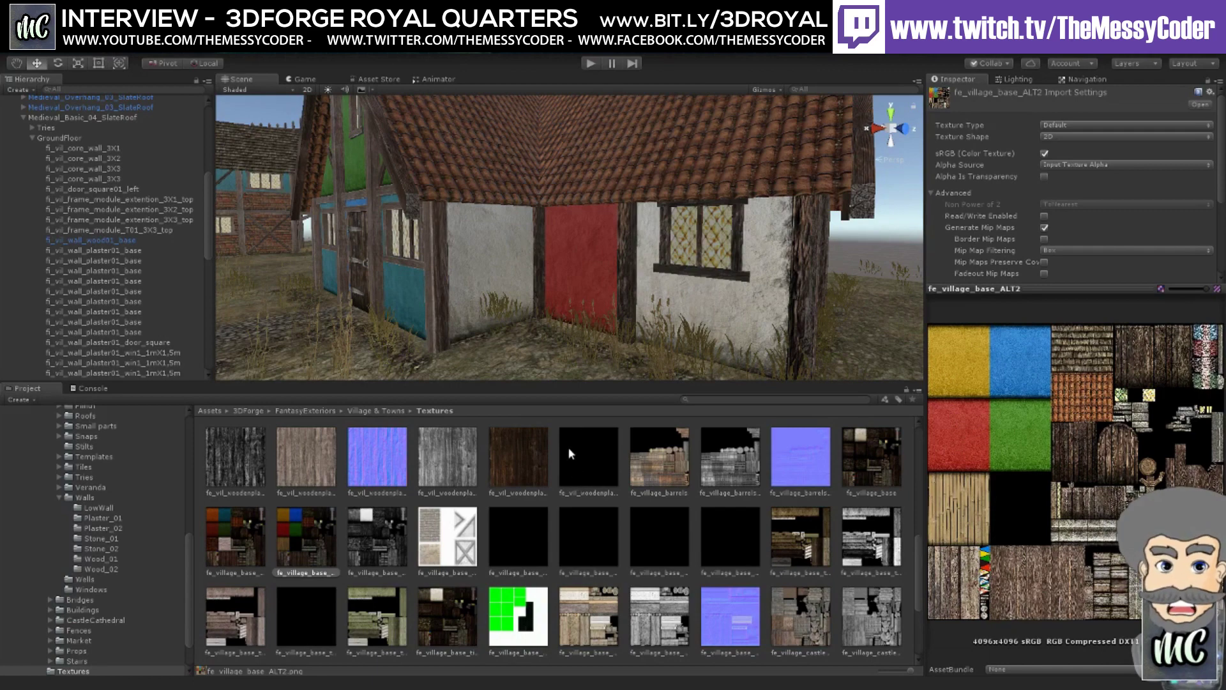
# - Find the How to use Royal Quarters textures image in Documents, view its material chart full size and return to Unity
pyautogui.scroll(10, 113, 563)
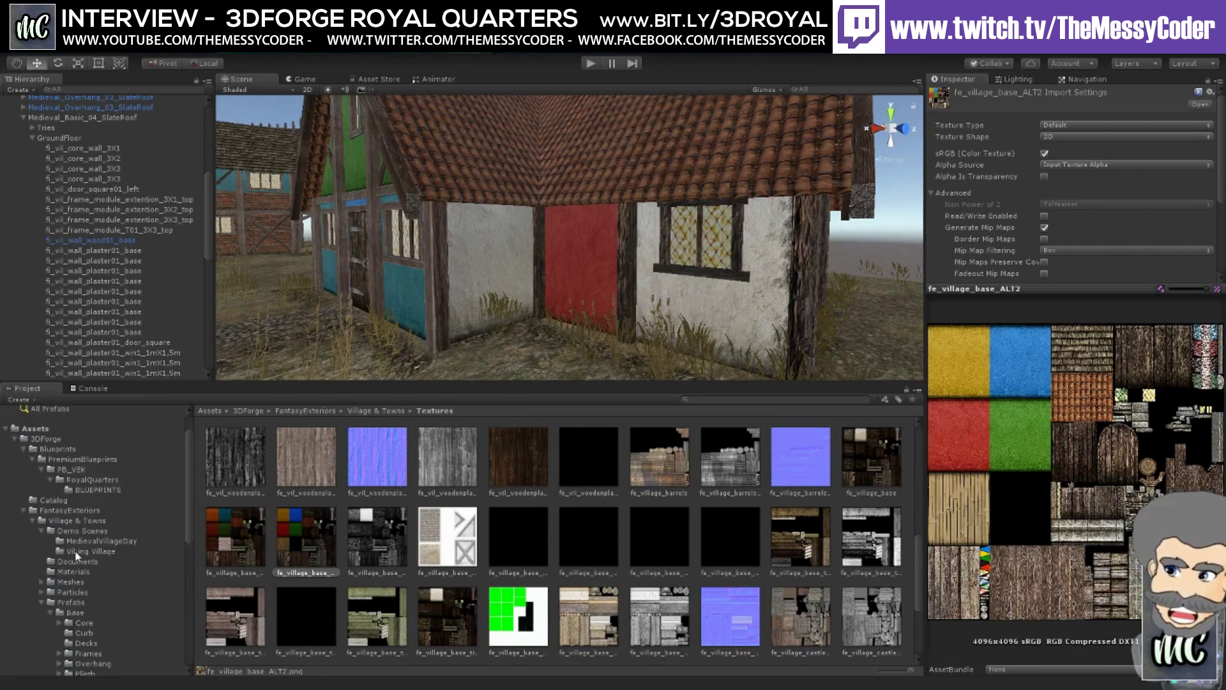
pyautogui.click(72, 561)
pyautogui.click(234, 453)
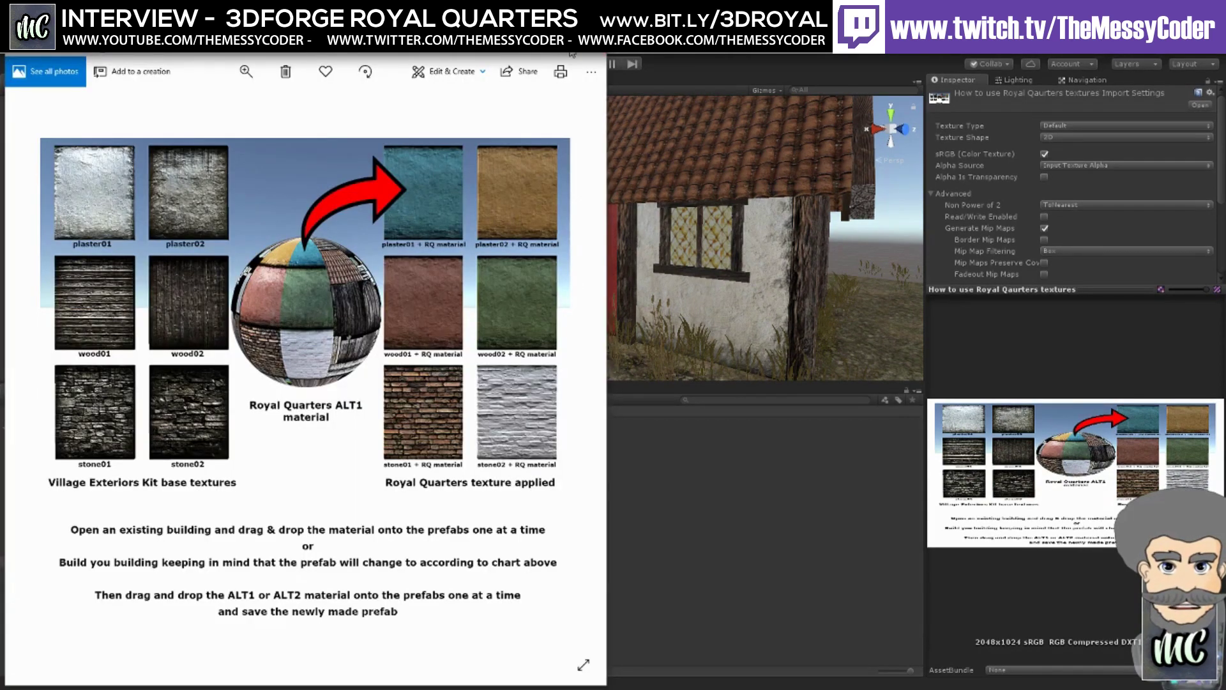
pyautogui.click(572, 54)
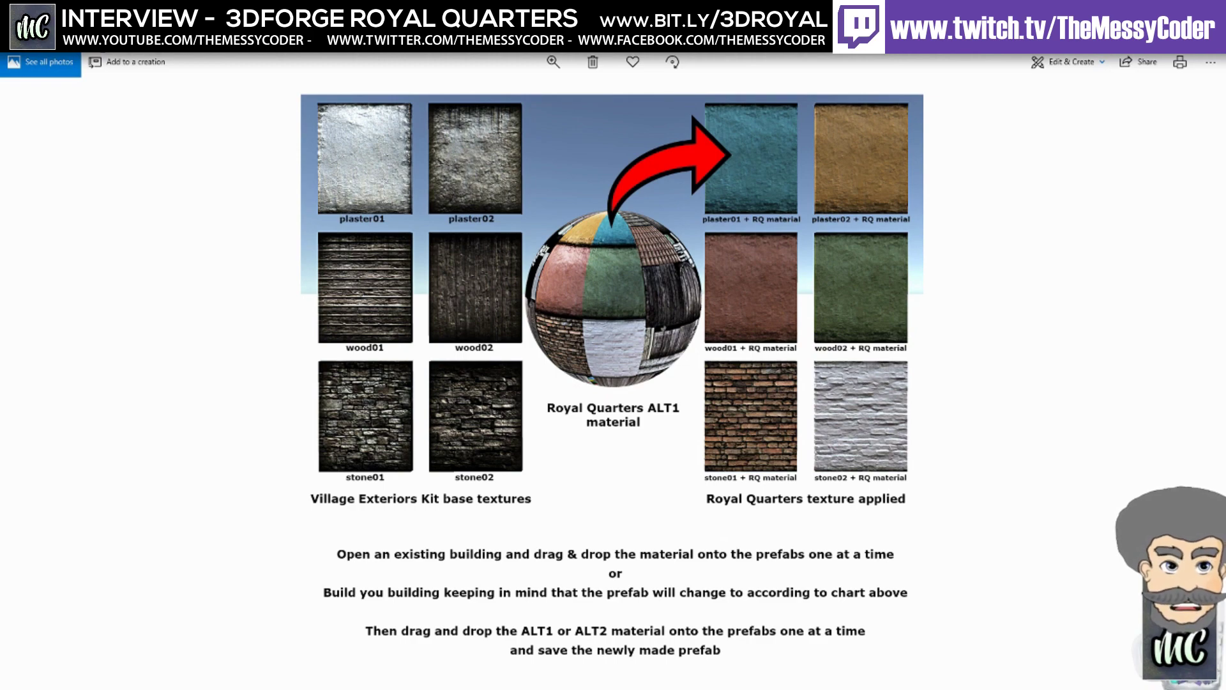
pyautogui.hotkey('alt', 'Tab')
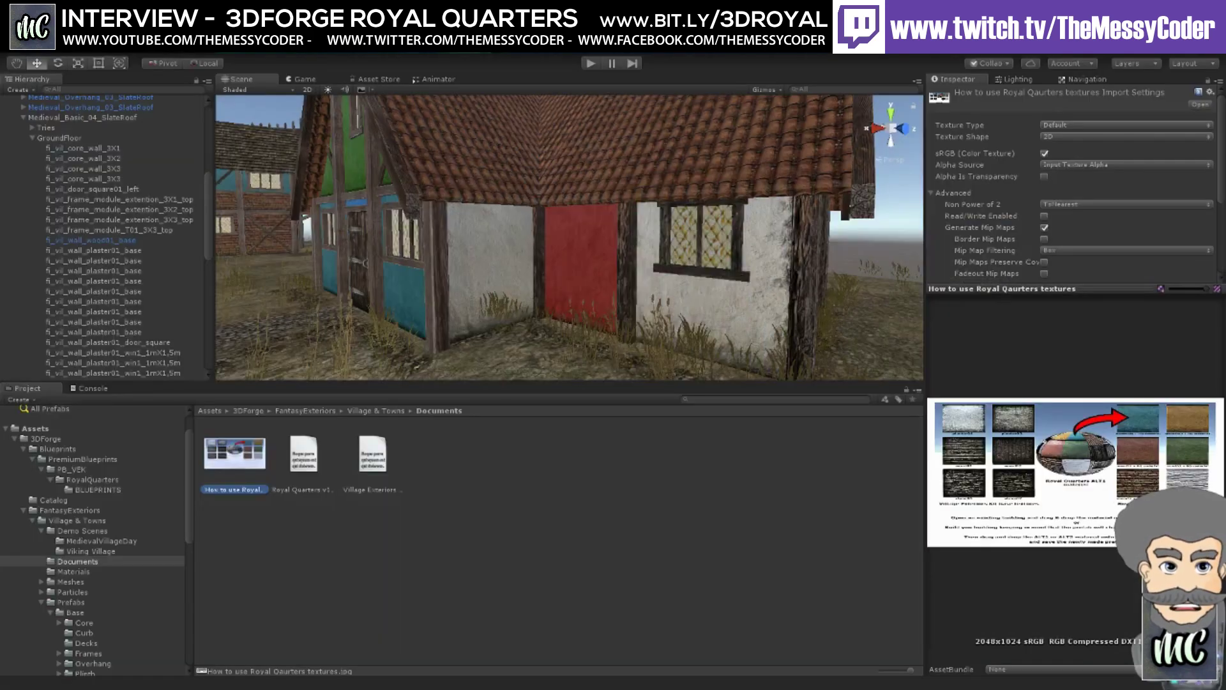
pyautogui.click(479, 523)
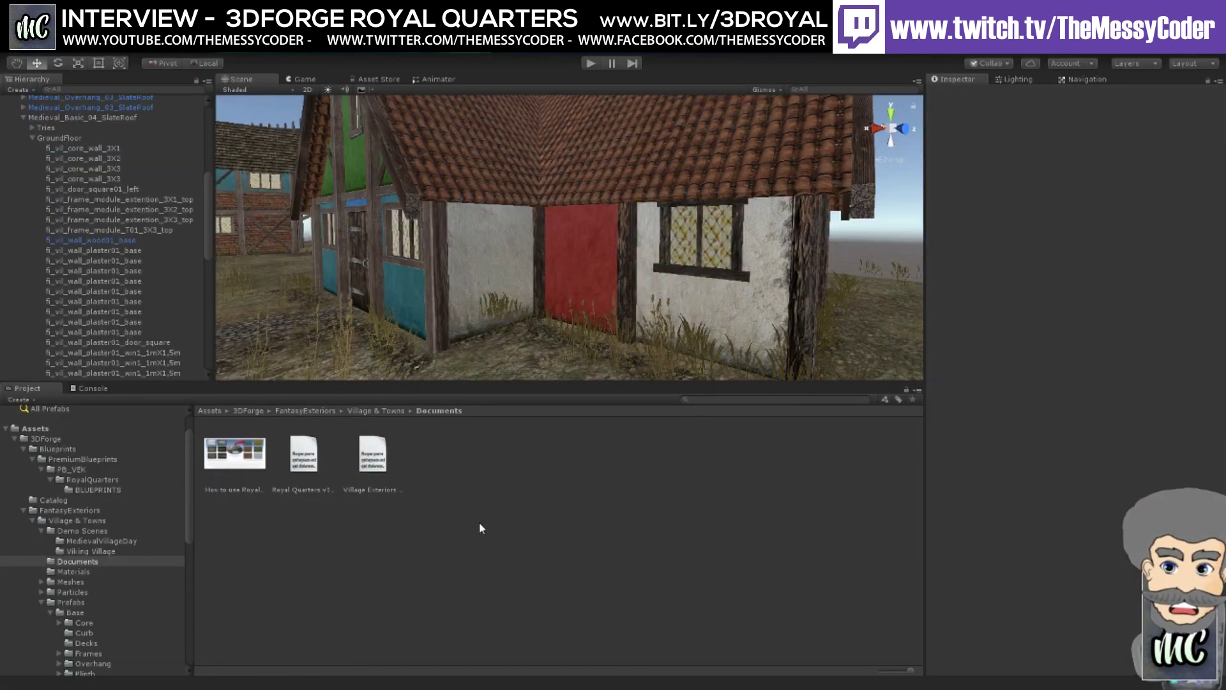
# - Focus on RQ_House_11 in the village, then select and frame the raised house RQ_House_05
pyautogui.scroll(-3, 74, 543)
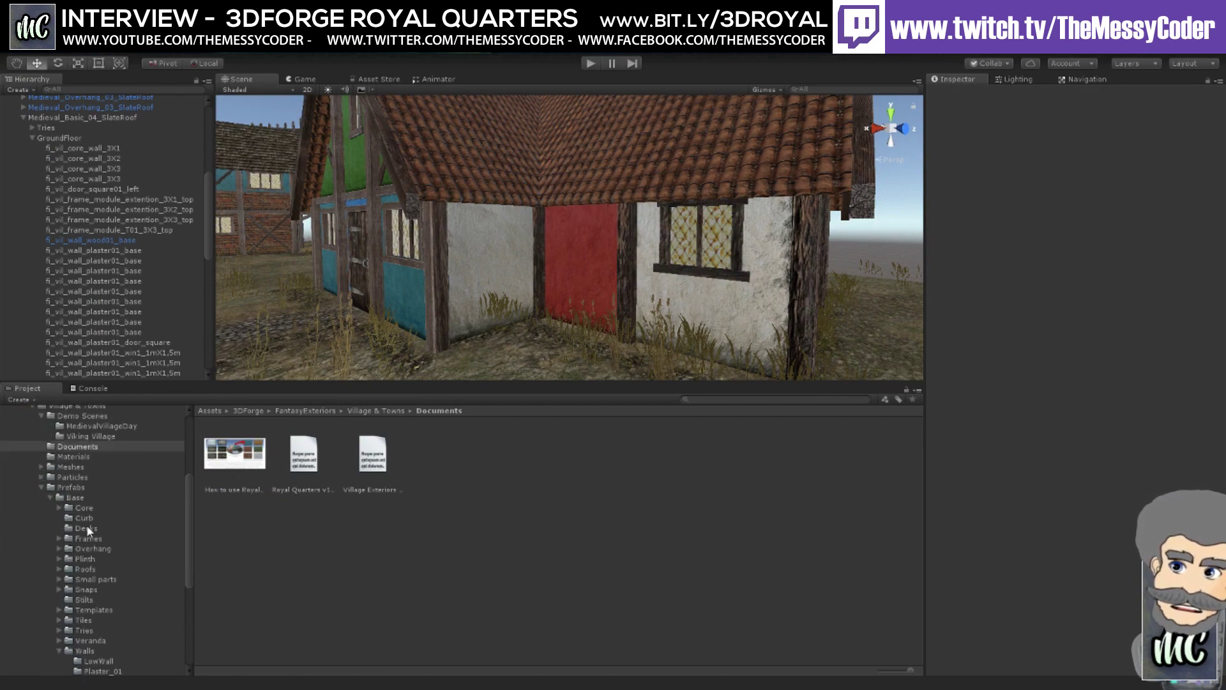
pyautogui.moveTo(543, 258); pyautogui.dragTo(617, 201, button='right')
pyautogui.click(617, 200)
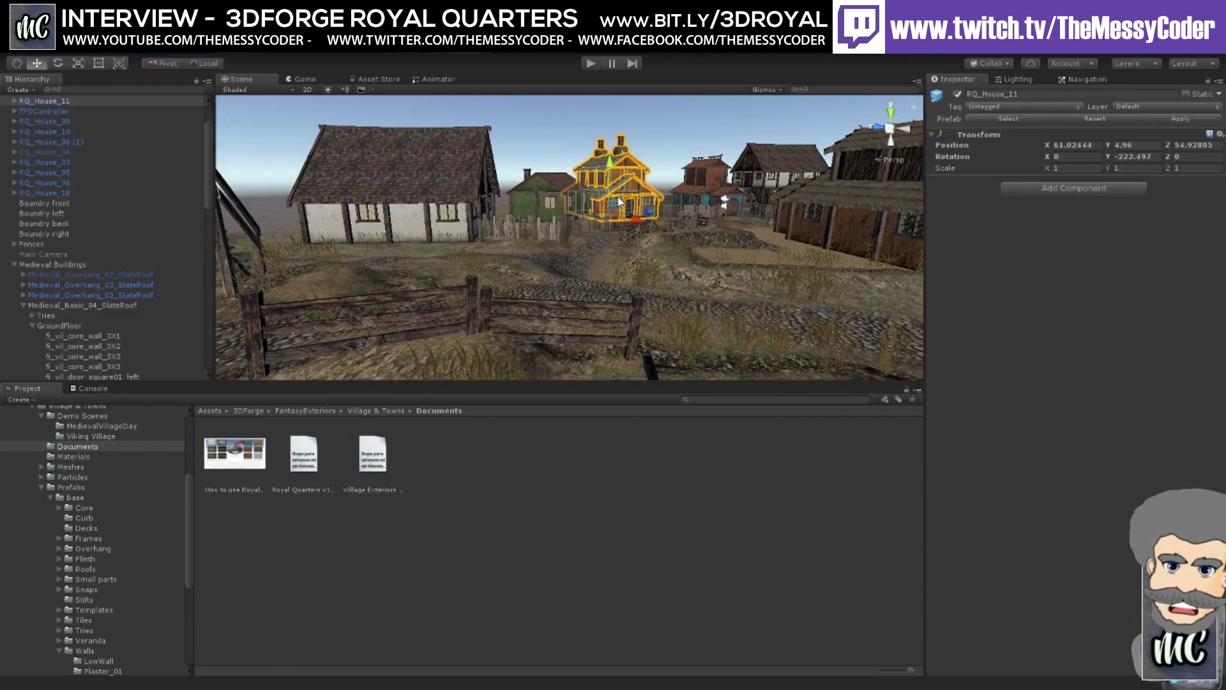
pyautogui.press('f')
pyautogui.moveTo(556, 228); pyautogui.dragTo(687, 279, button='right')
pyautogui.moveTo(688, 279); pyautogui.dragTo(673, 338, button='middle')
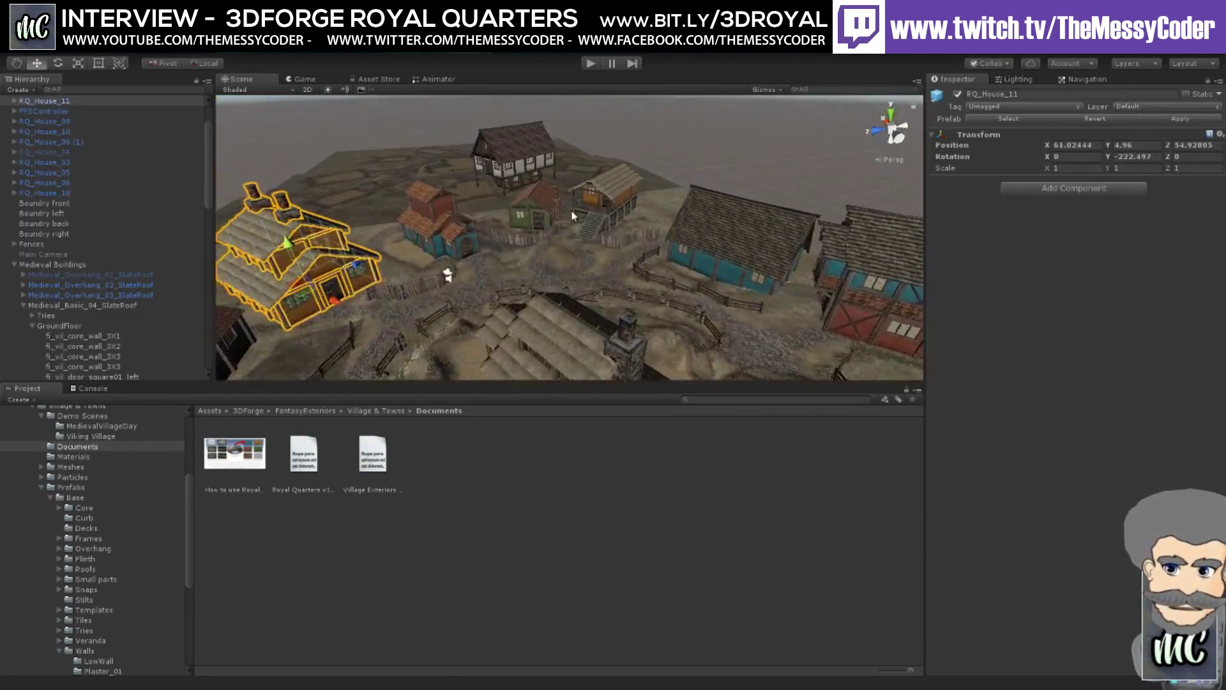
pyautogui.click(605, 222)
pyautogui.press('f')
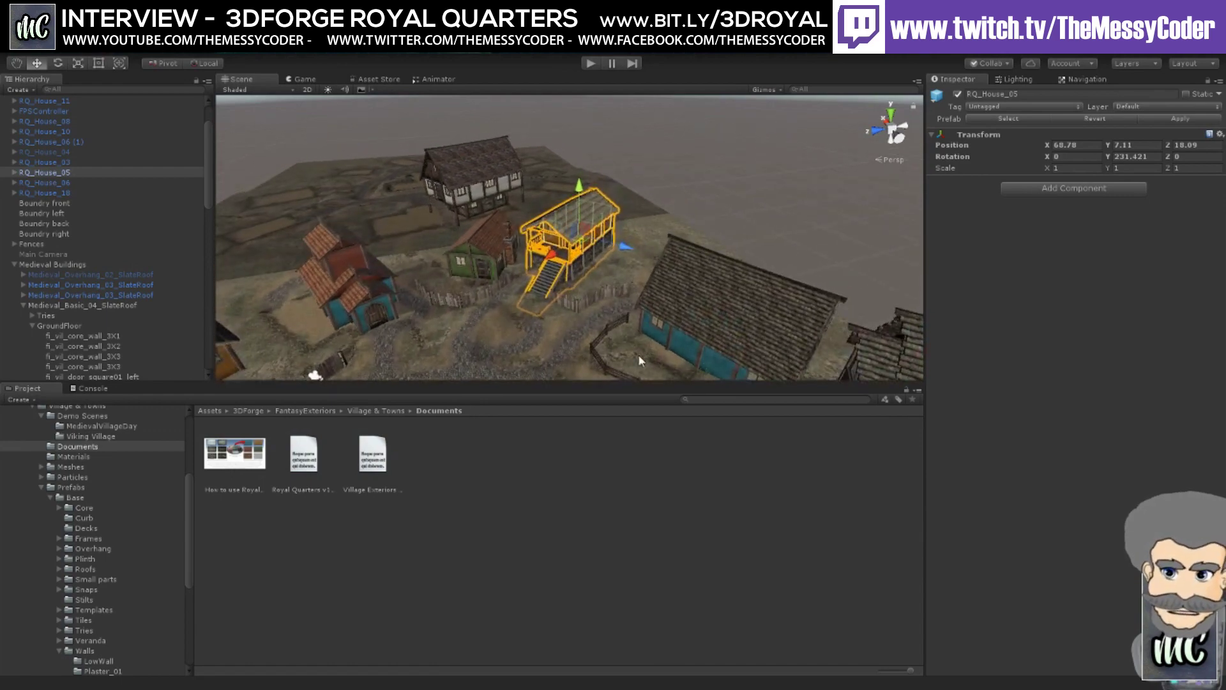
# - Apply fe_village_base_ALT2 to the stone base walls beside and beyond the stairs of RQ_House_05 to turn them into bamboo
pyautogui.scroll(6, 641, 359)
pyautogui.moveTo(634, 351); pyautogui.dragTo(535, 198, button='middle')
pyautogui.moveTo(535, 198); pyautogui.dragTo(578, 239, button='right')
pyautogui.scroll(-4, 93, 546)
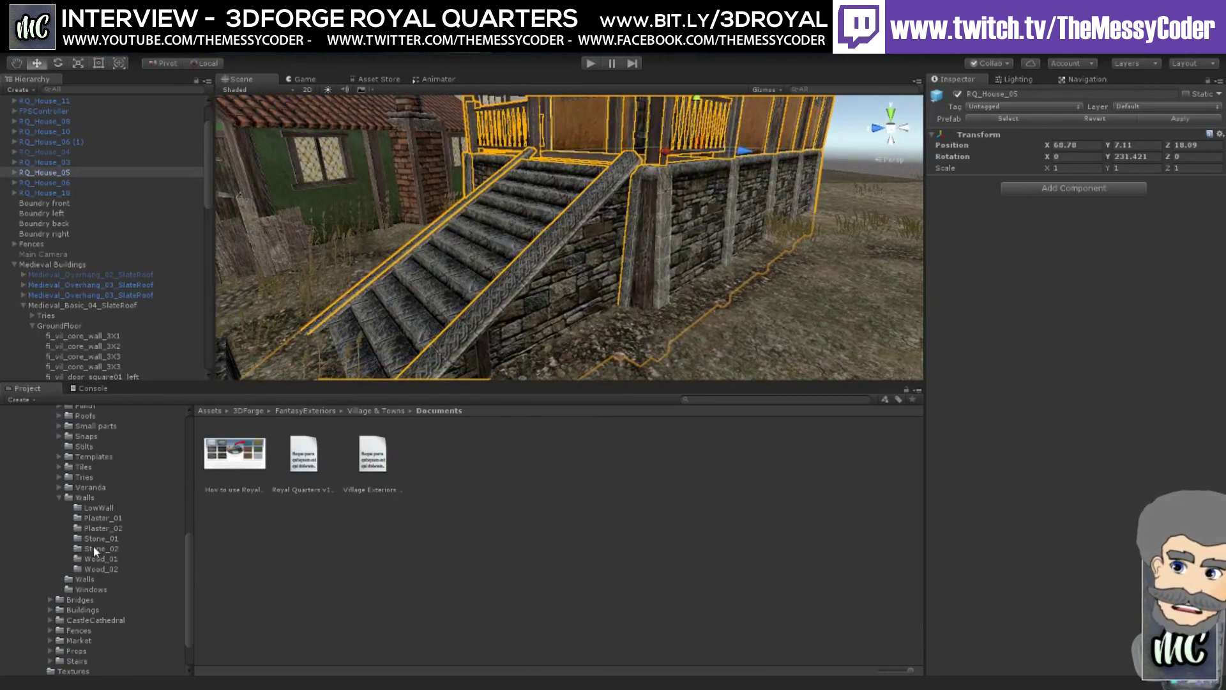
pyautogui.scroll(4, 94, 546)
pyautogui.click(76, 456)
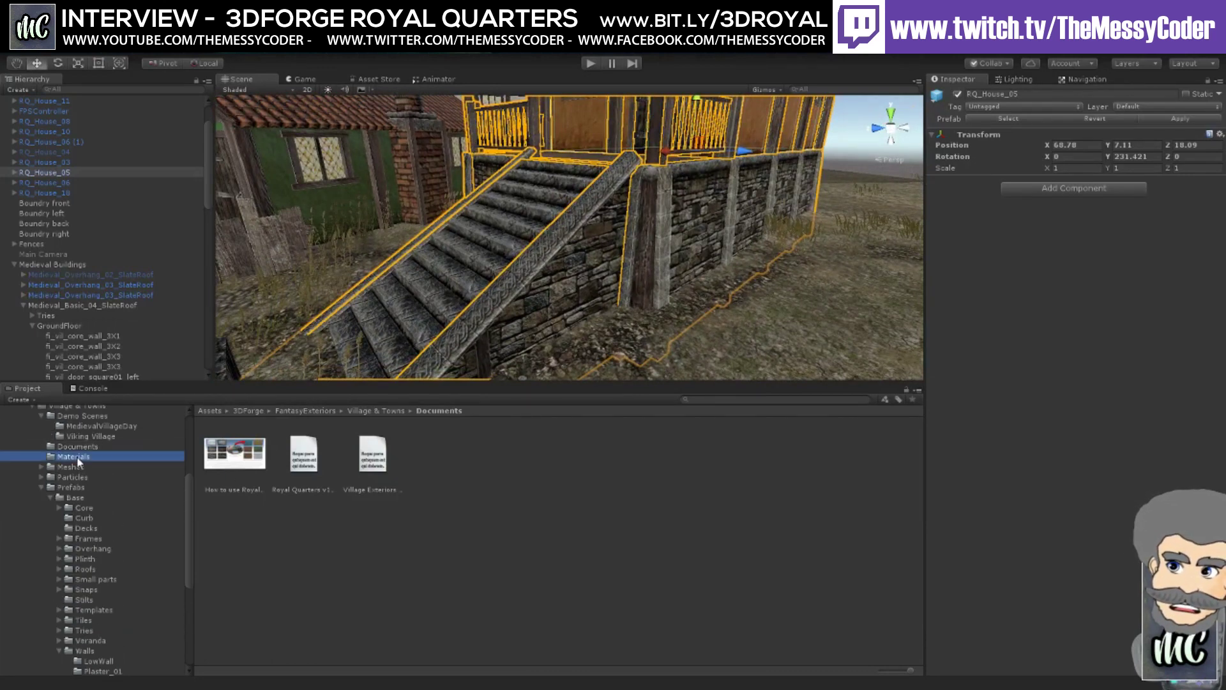
pyautogui.click(383, 546)
pyautogui.moveTo(383, 546); pyautogui.dragTo(546, 319)
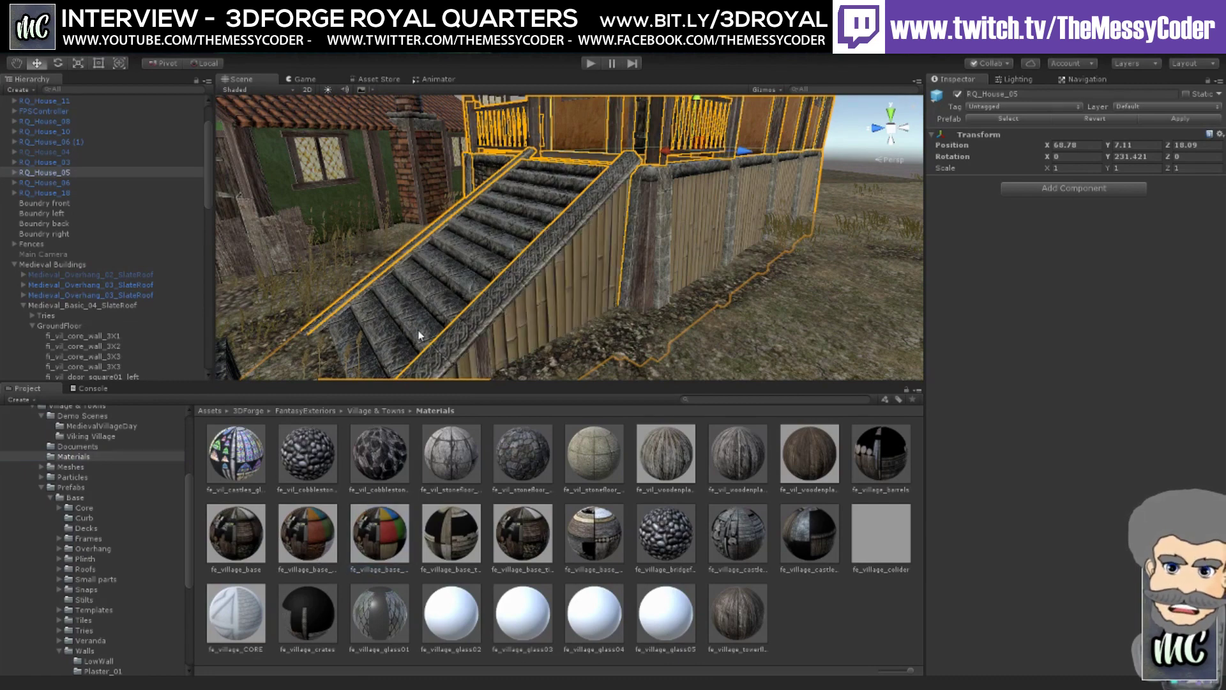
# - Apply fe_village_base_ALT2 to the remaining stone wall in the recess on the other side of RQ_House_05's stairs
pyautogui.keyDown('alt'); pyautogui.moveTo(419, 336); pyautogui.dragTo(448, 349); pyautogui.keyUp('alt')
pyautogui.moveTo(449, 348); pyautogui.dragTo(684, 391, button='middle')
pyautogui.keyDown('alt'); pyautogui.moveTo(684, 391); pyautogui.dragTo(651, 295); pyautogui.keyUp('alt')
pyautogui.moveTo(652, 295); pyautogui.dragTo(781, 299, button='middle')
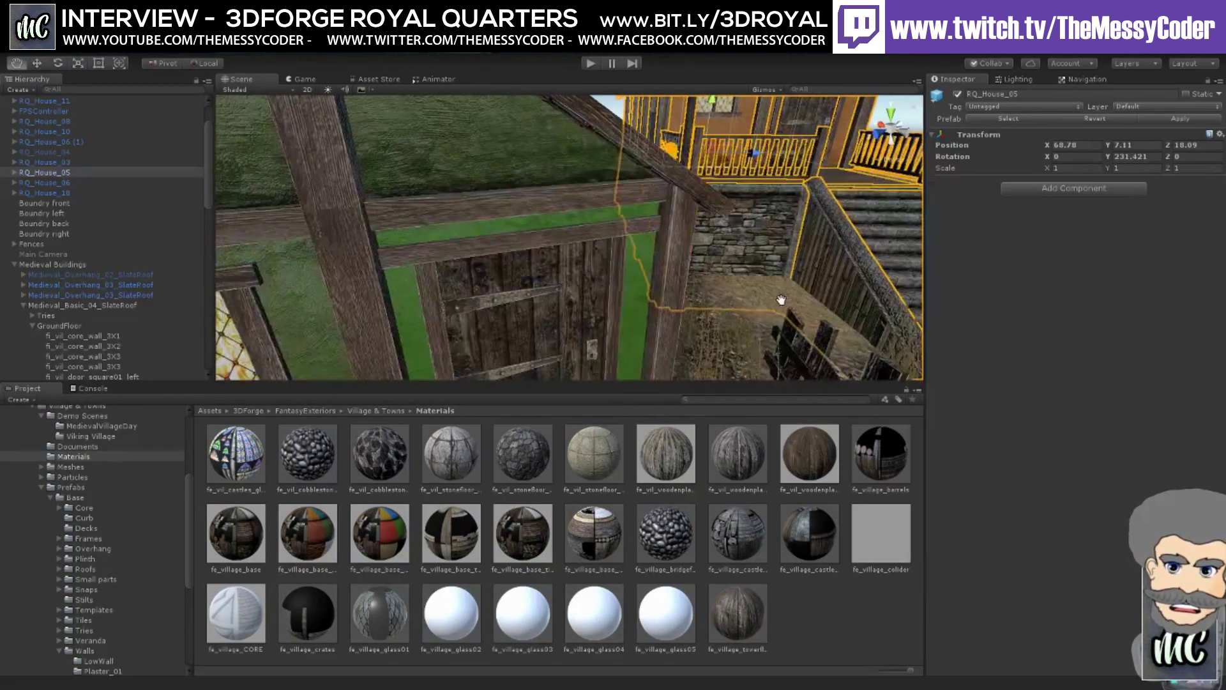
pyautogui.scroll(3, 761, 304)
pyautogui.keyDown('alt'); pyautogui.moveTo(760, 304); pyautogui.dragTo(843, 301); pyautogui.keyUp('alt')
pyautogui.moveTo(843, 300); pyautogui.dragTo(719, 278, button='middle')
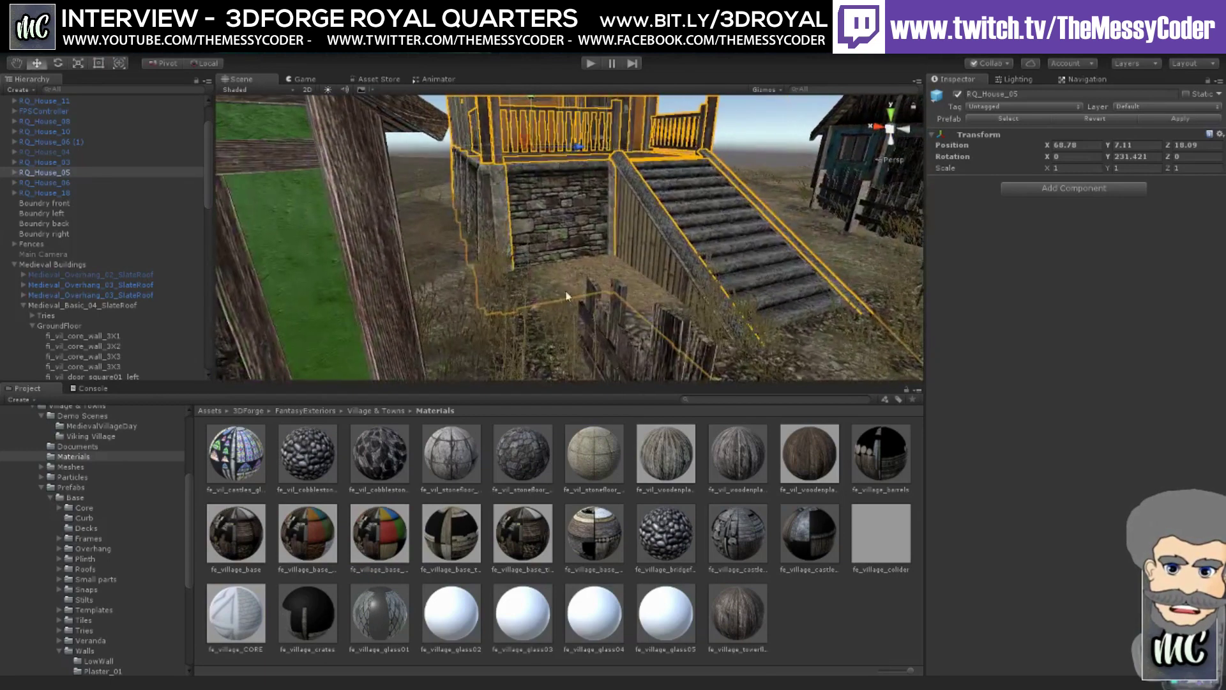
pyautogui.scroll(4, 565, 292)
pyautogui.moveTo(380, 534); pyautogui.dragTo(534, 247)
pyautogui.scroll(2, 573, 285)
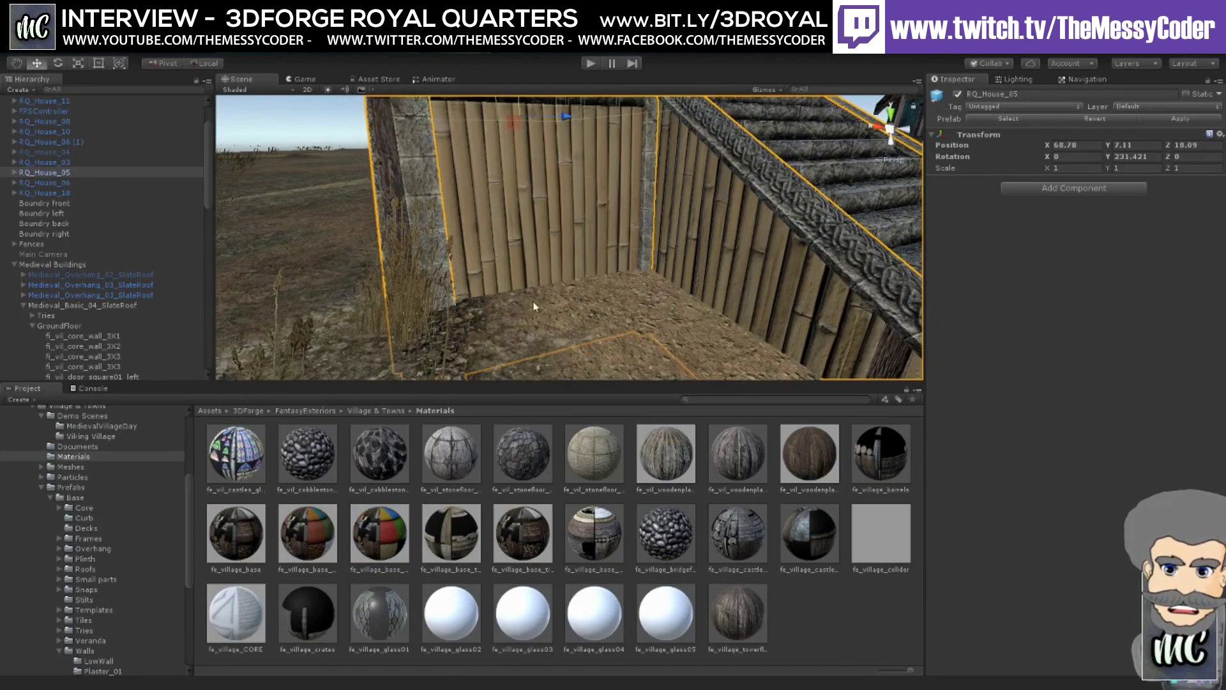
# - Try fe_village_base_ALT2 on the stone corner post beside the bamboo wall and check the base around the stairs
pyautogui.moveTo(394, 524); pyautogui.dragTo(413, 228)
pyautogui.moveTo(584, 267); pyautogui.dragTo(622, 247, button='middle')
pyautogui.moveTo(622, 247); pyautogui.dragTo(630, 289, button='right')
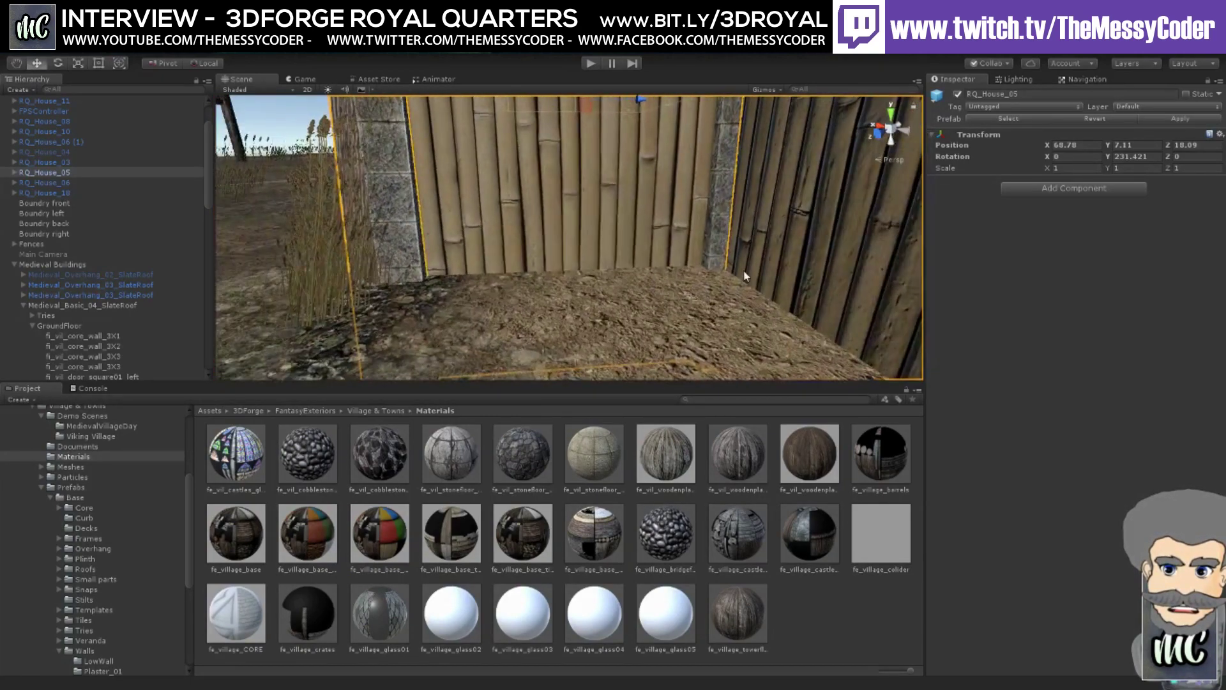
pyautogui.moveTo(744, 274); pyautogui.dragTo(319, 354, button='middle')
pyautogui.scroll(-8, 546, 293)
pyautogui.moveTo(570, 278); pyautogui.dragTo(512, 329, button='middle')
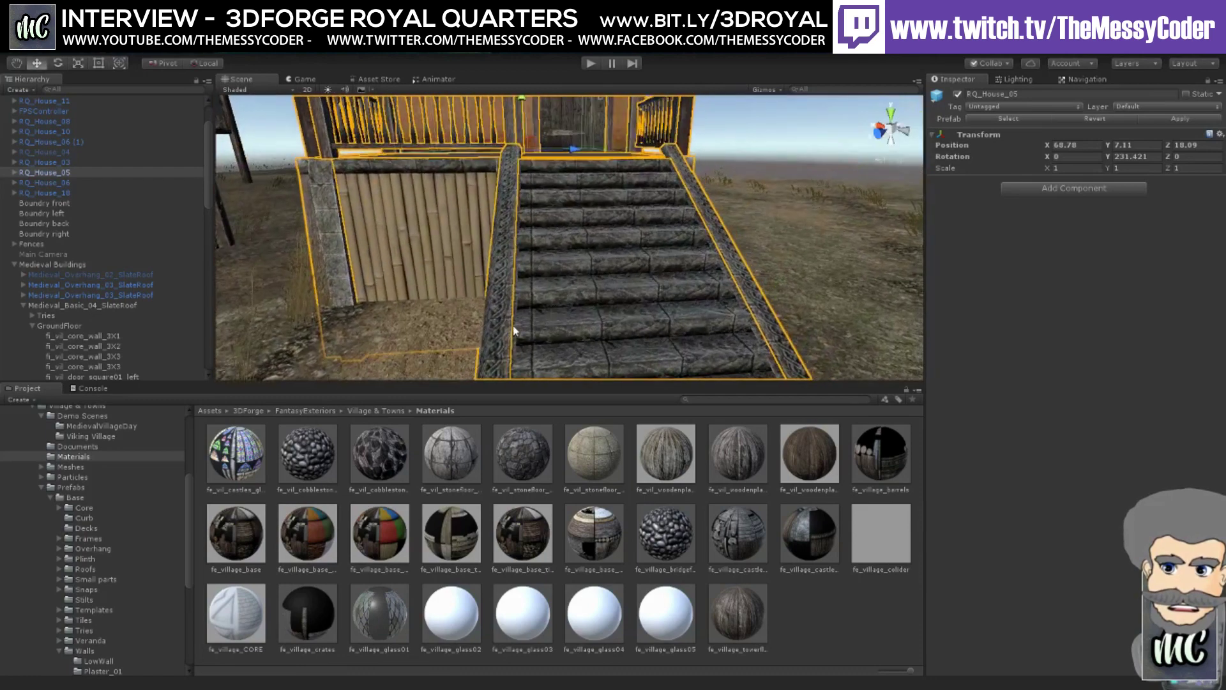
# - Browse the Village & Towns Meshes folders down to Base > Roofs > Royal > base
pyautogui.scroll(3, 108, 501)
pyautogui.click(45, 544)
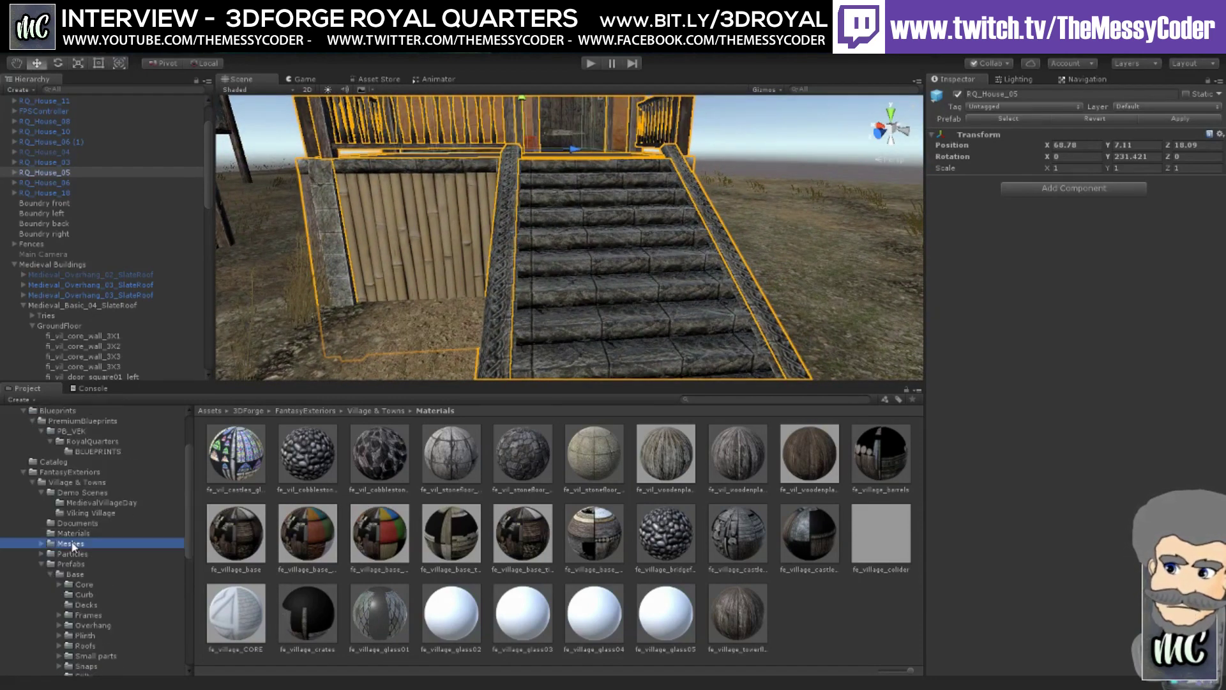
pyautogui.click(42, 544)
pyautogui.doubleClick(233, 456)
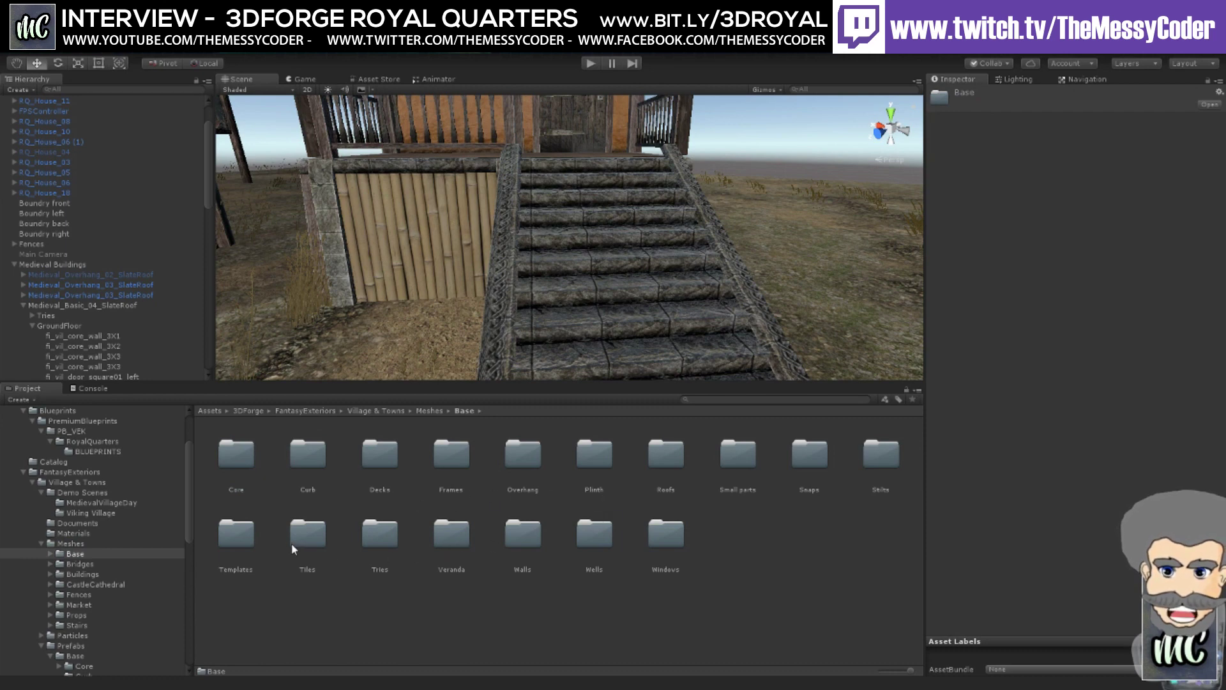
pyautogui.doubleClick(663, 461)
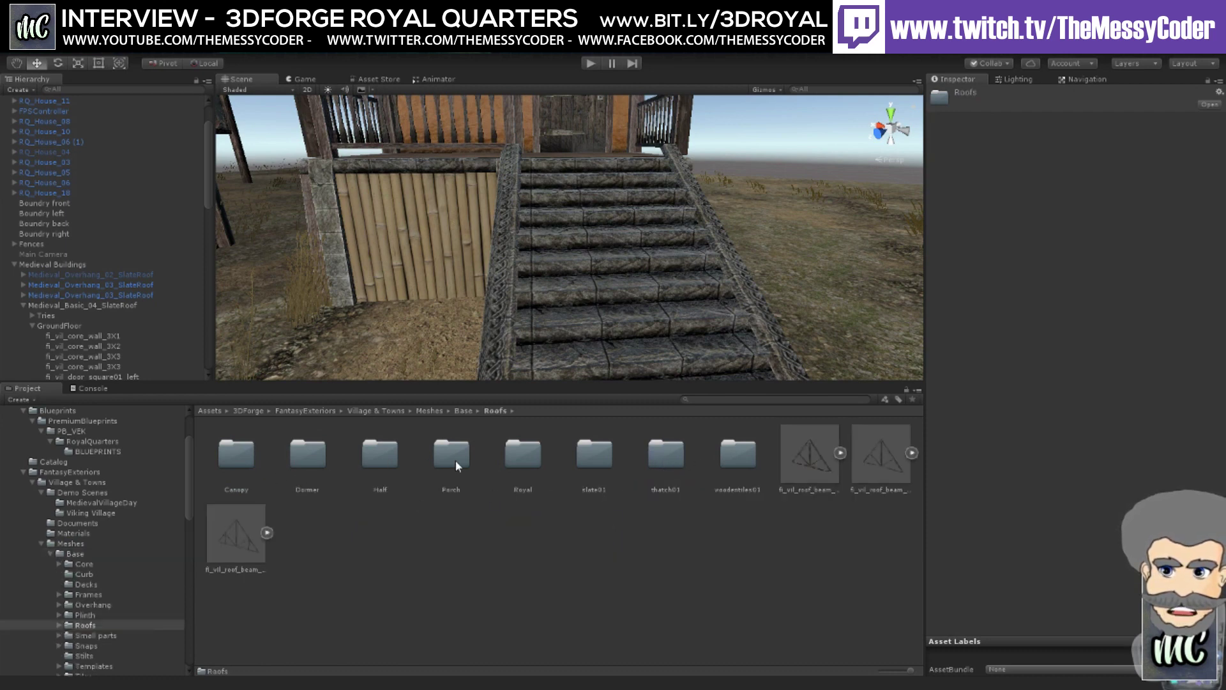
pyautogui.doubleClick(537, 466)
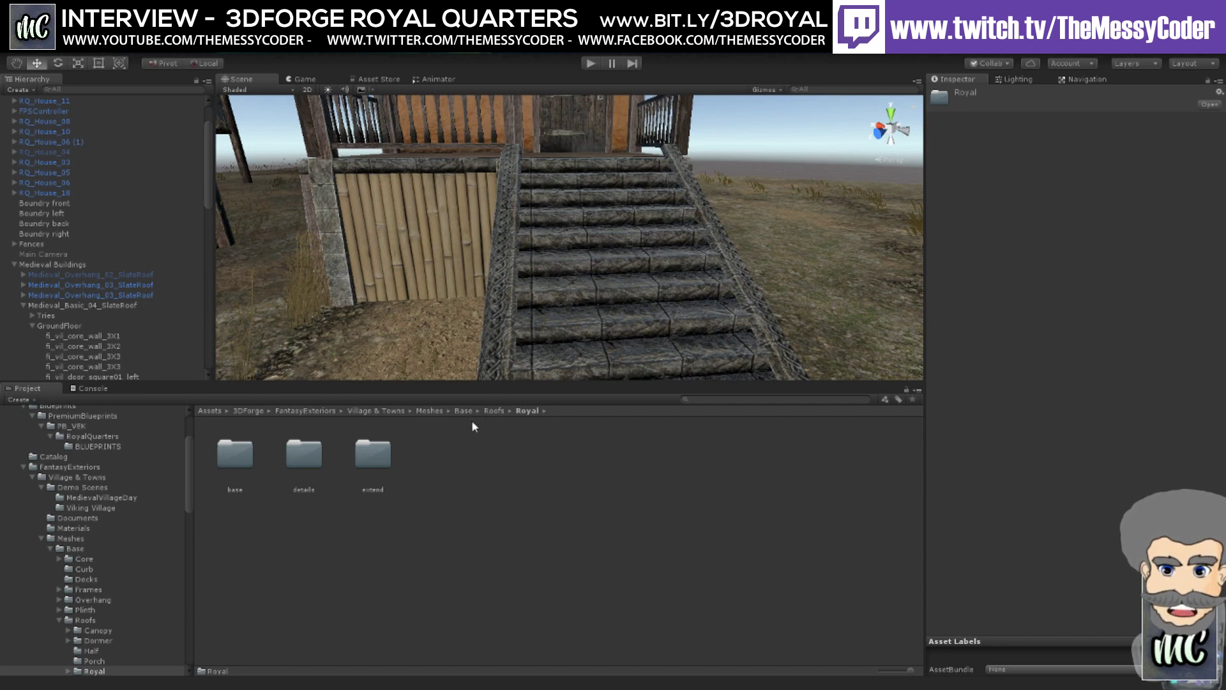
pyautogui.doubleClick(245, 452)
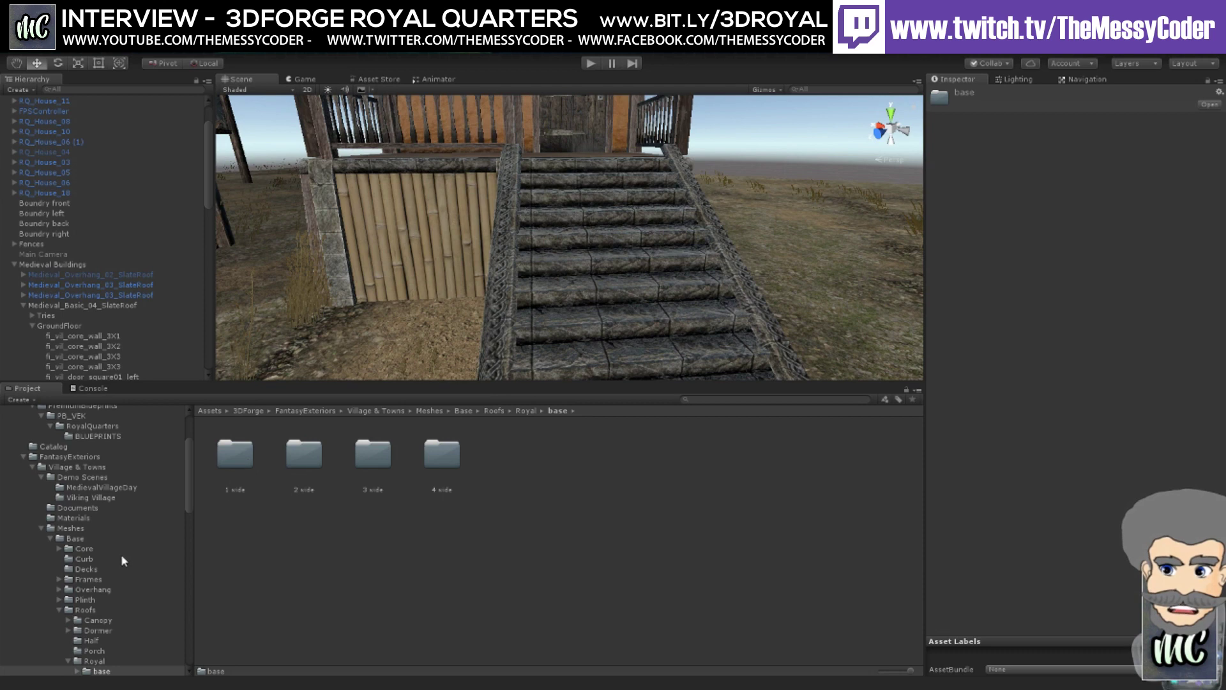
# - Show the roof meshes in the Royal extend folder's 1 wide subfolder and turn the scene towards the path beside the stairs
pyautogui.scroll(-3, 123, 561)
pyautogui.click(97, 604)
pyautogui.click(105, 614)
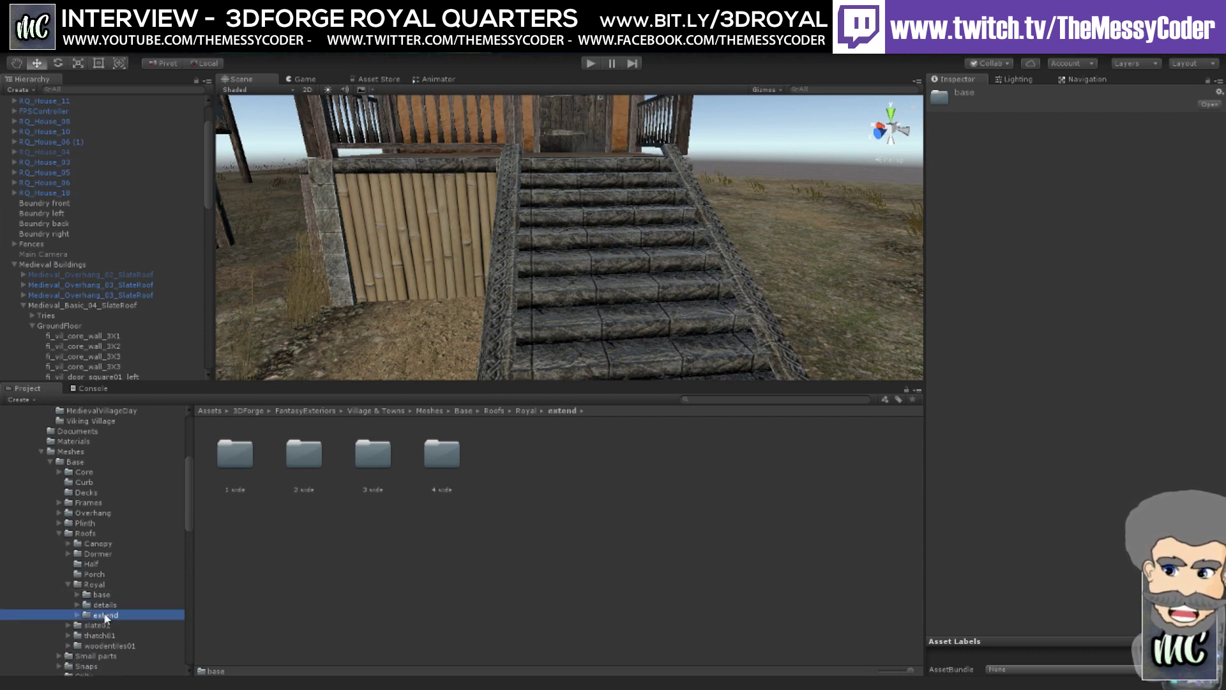
pyautogui.click(245, 456)
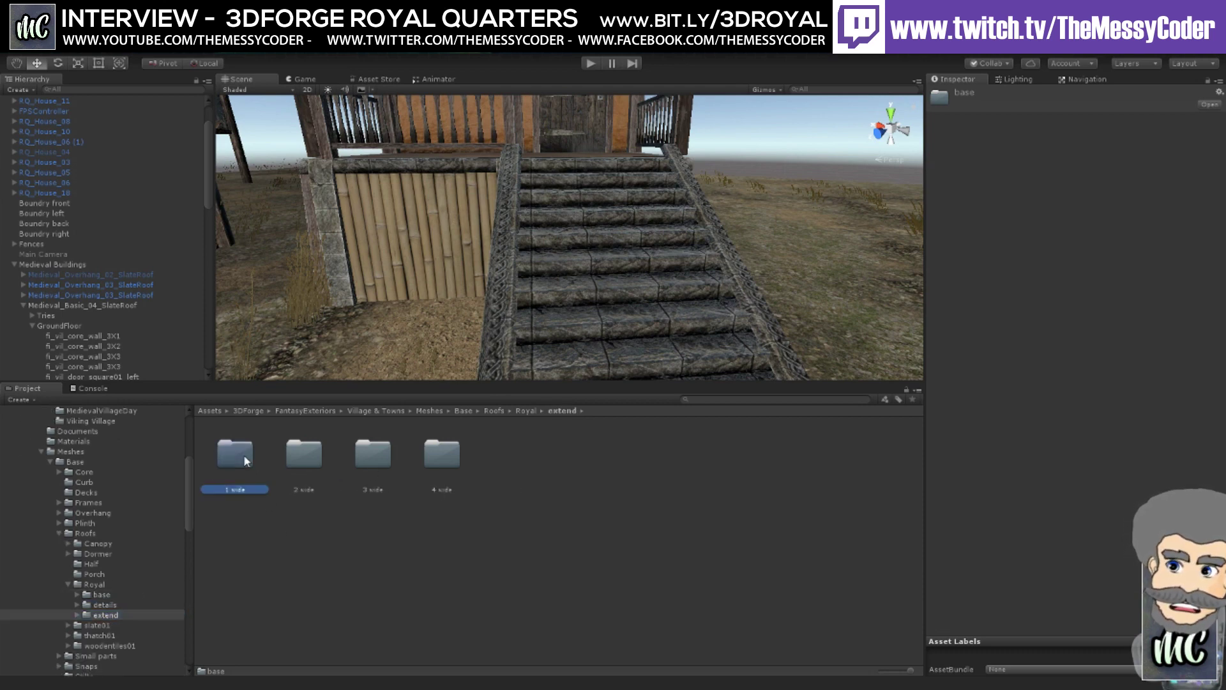
pyautogui.scroll(-4, 111, 565)
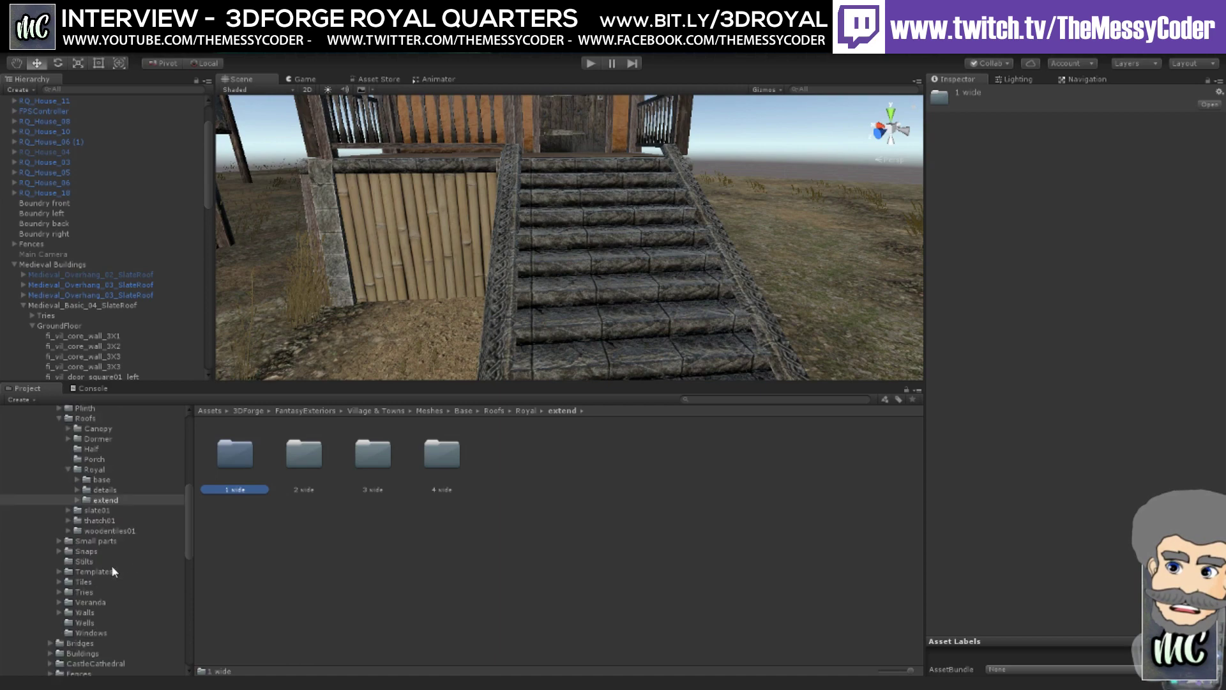
pyautogui.doubleClick(231, 464)
pyautogui.keyDown('alt'); pyautogui.moveTo(663, 289); pyautogui.dragTo(558, 321); pyautogui.keyUp('alt')
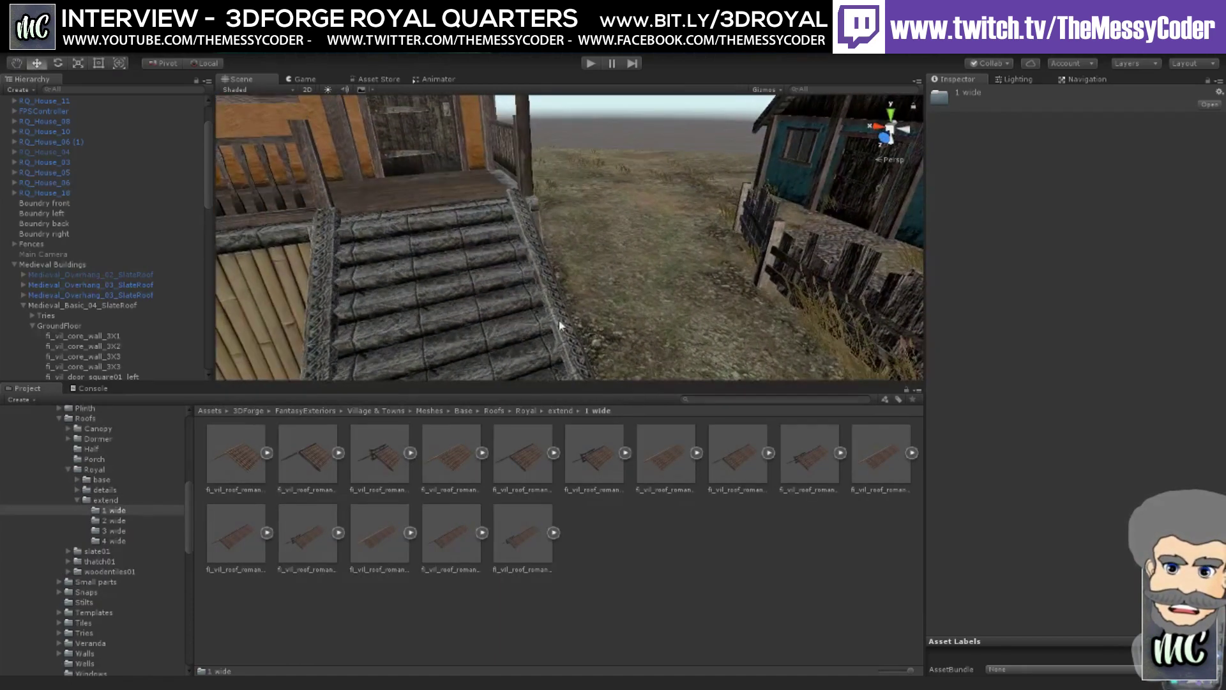
# - Preview the roof model fi_vil_roof_romanExt_1X1_C and inspect its mesh from several angles
pyautogui.click(267, 453)
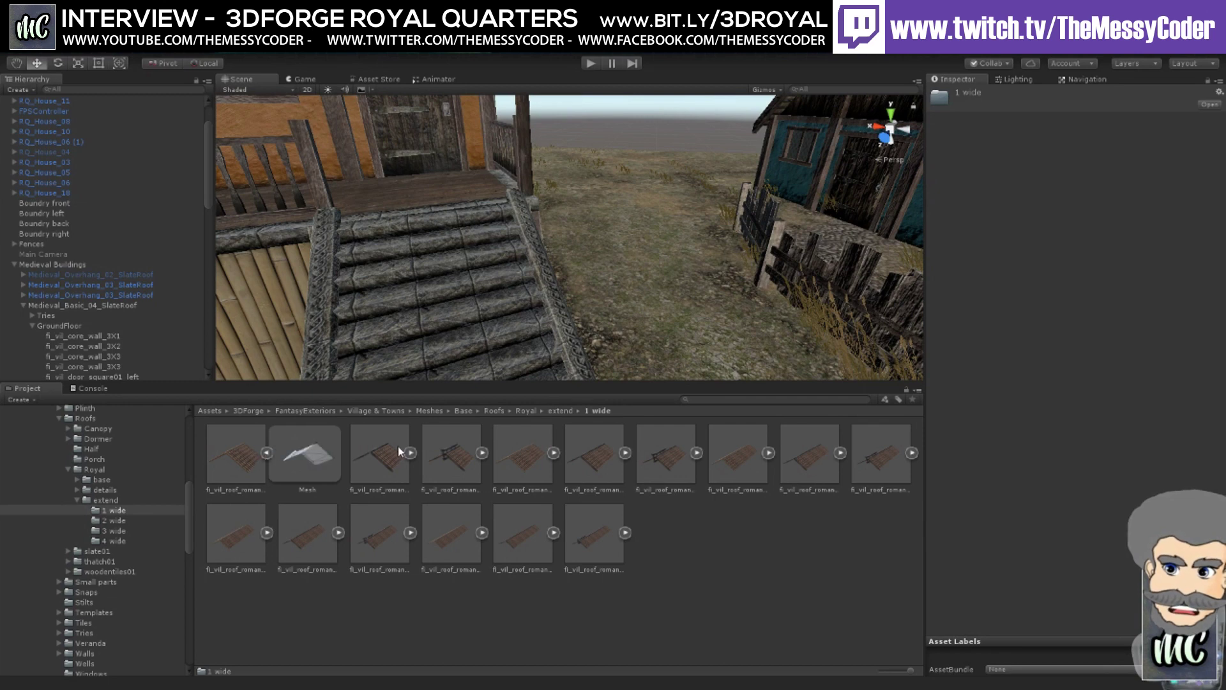
pyautogui.click(450, 454)
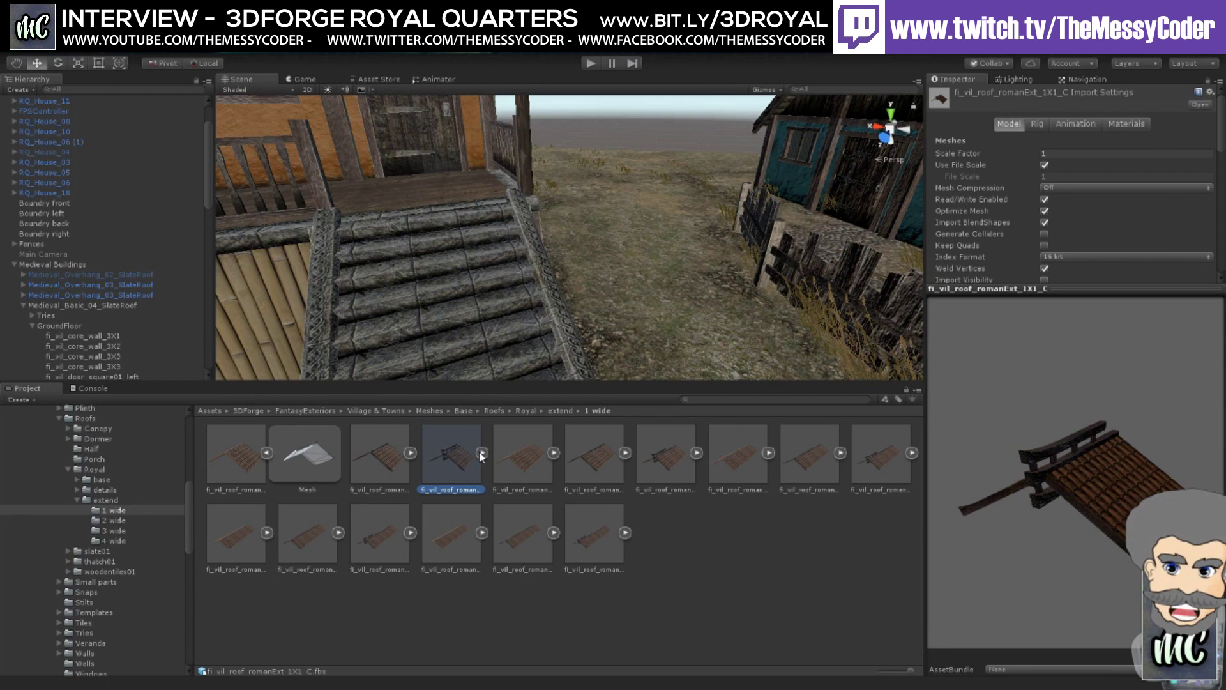
pyautogui.click(482, 452)
pyautogui.click(519, 458)
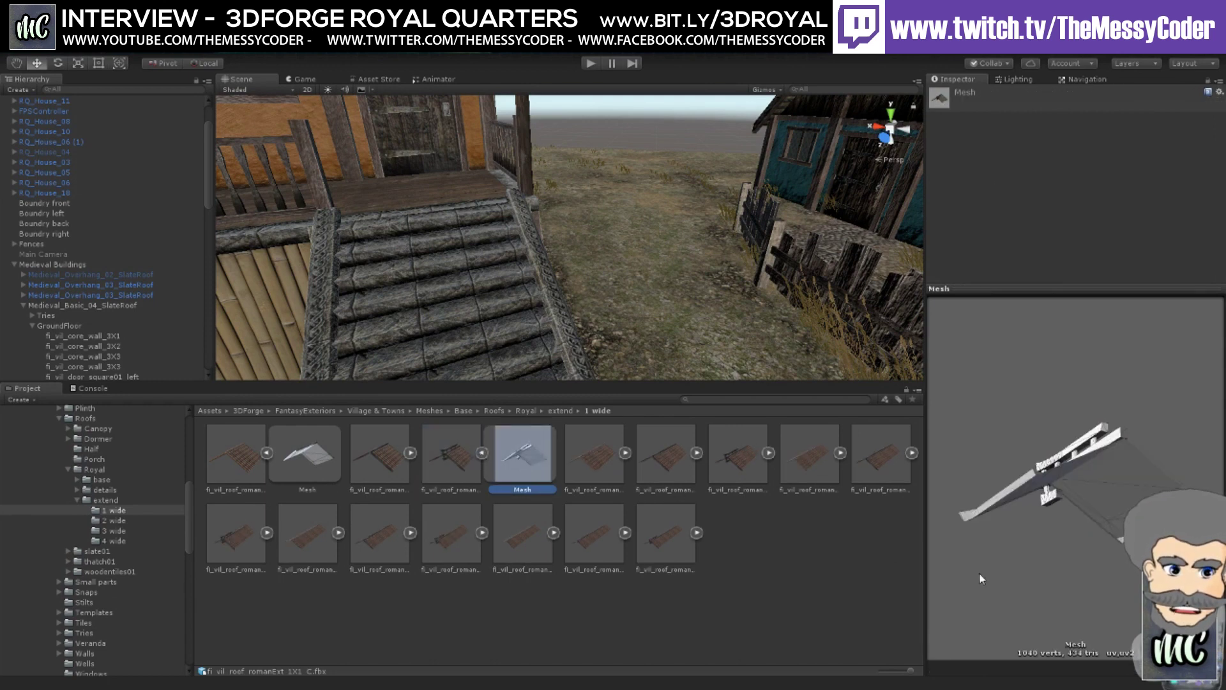
pyautogui.moveTo(1030, 585); pyautogui.dragTo(1099, 495)
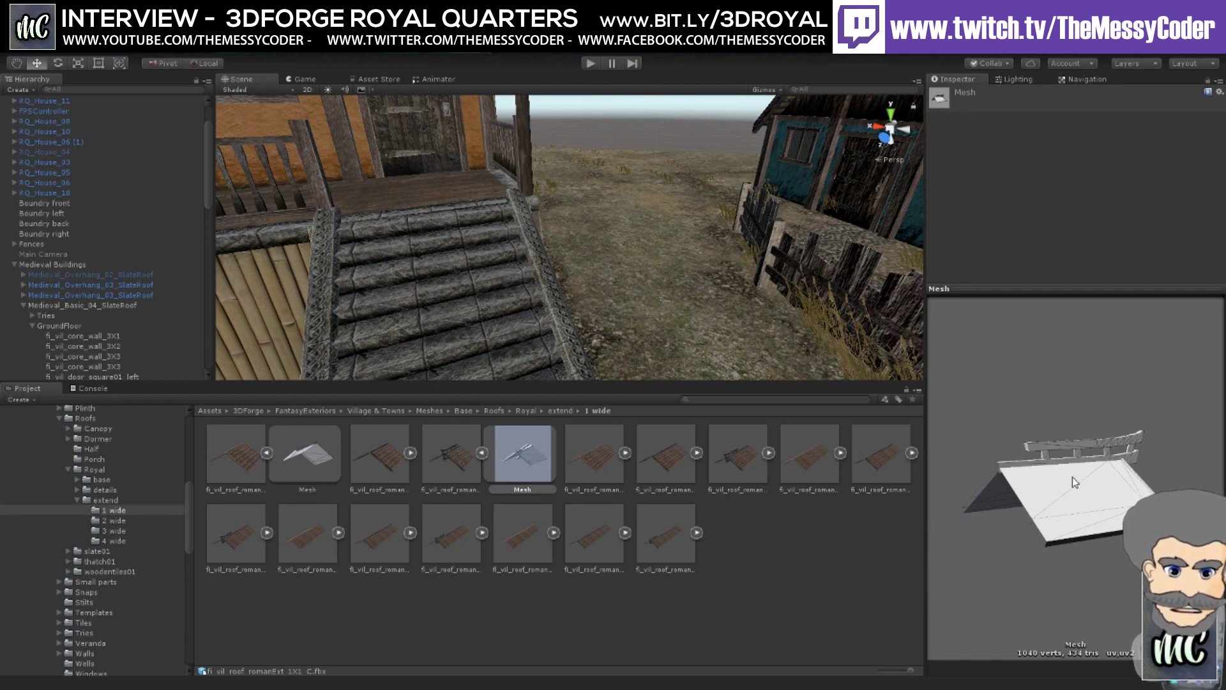
pyautogui.moveTo(1094, 473); pyautogui.dragTo(1036, 451)
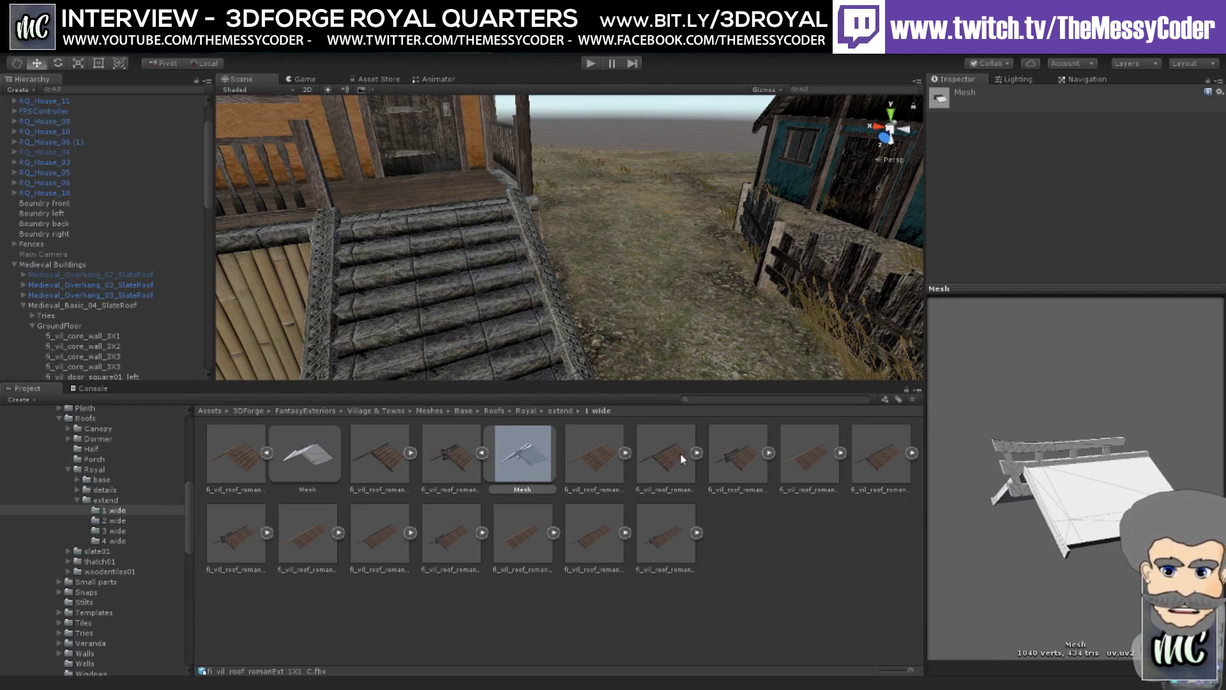
# - Inspect the mesh of fi_vil_roof_romanExt_1X2_B from several angles, return to the textured model and collapse its mesh
pyautogui.click(696, 452)
pyautogui.click(738, 459)
pyautogui.moveTo(951, 473); pyautogui.dragTo(940, 542)
pyautogui.moveTo(1101, 523)
pyautogui.mouseDown()
pyautogui.moveTo(1043, 528)
pyautogui.moveTo(1120, 518)
pyautogui.mouseUp()
pyautogui.moveTo(1048, 530); pyautogui.dragTo(981, 521)
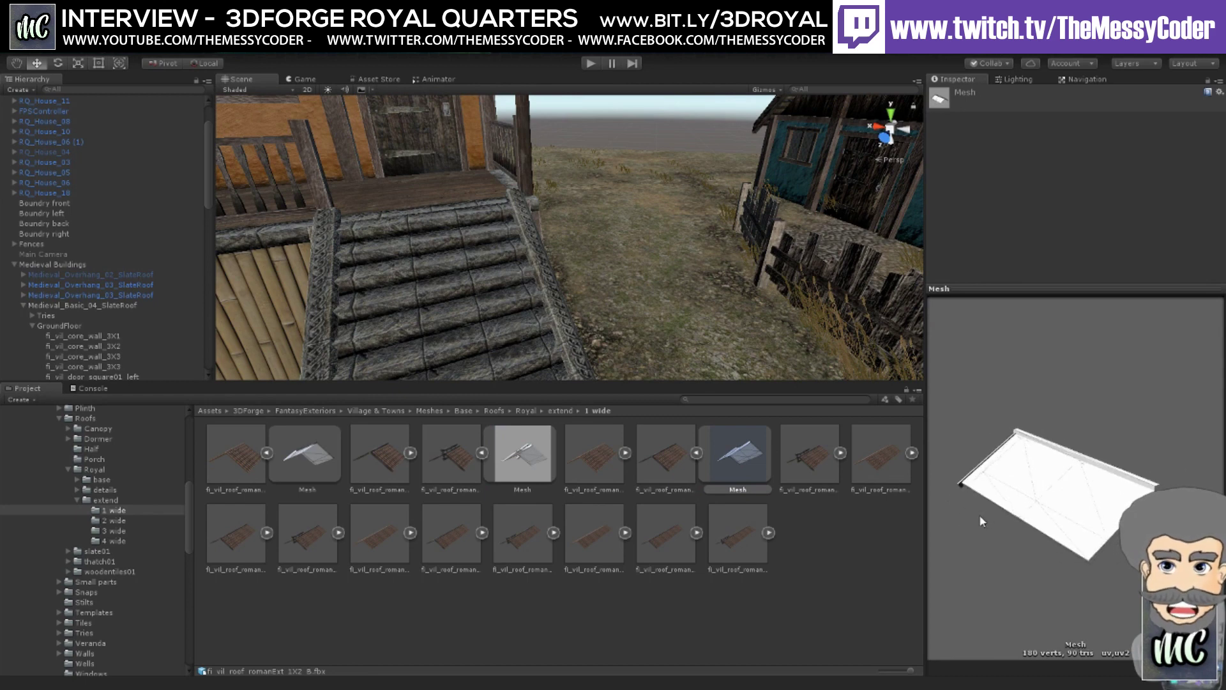
pyautogui.moveTo(1107, 525); pyautogui.dragTo(1019, 514)
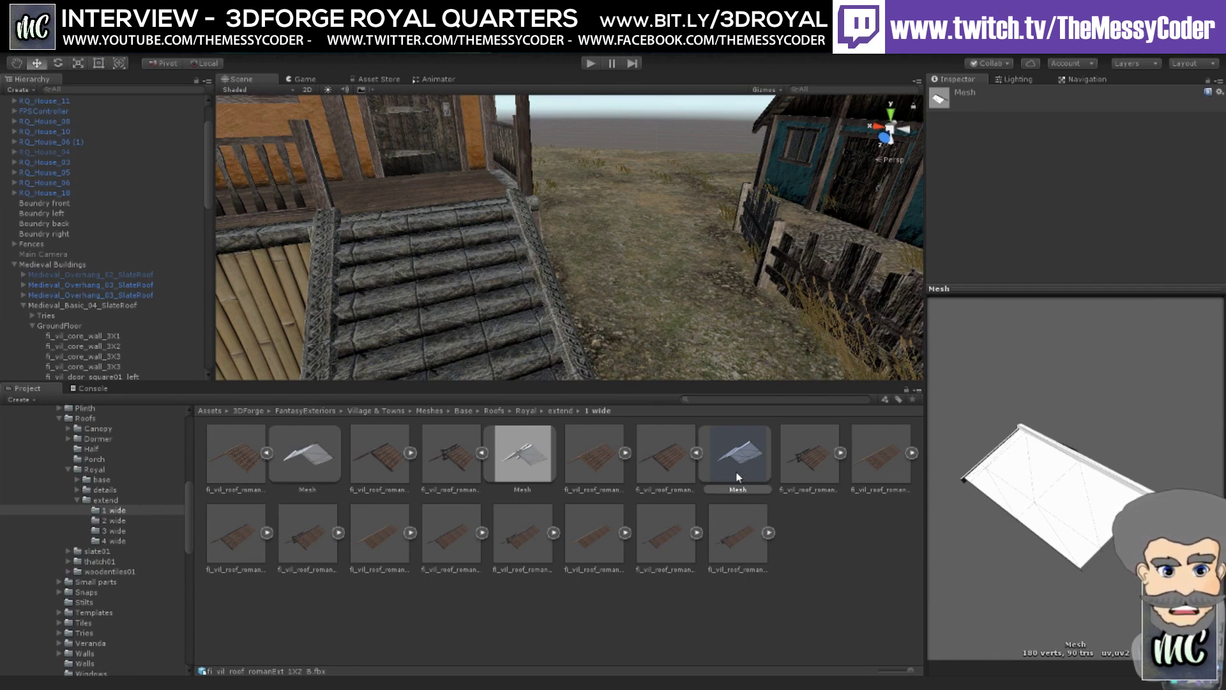
pyautogui.click(663, 458)
pyautogui.click(697, 453)
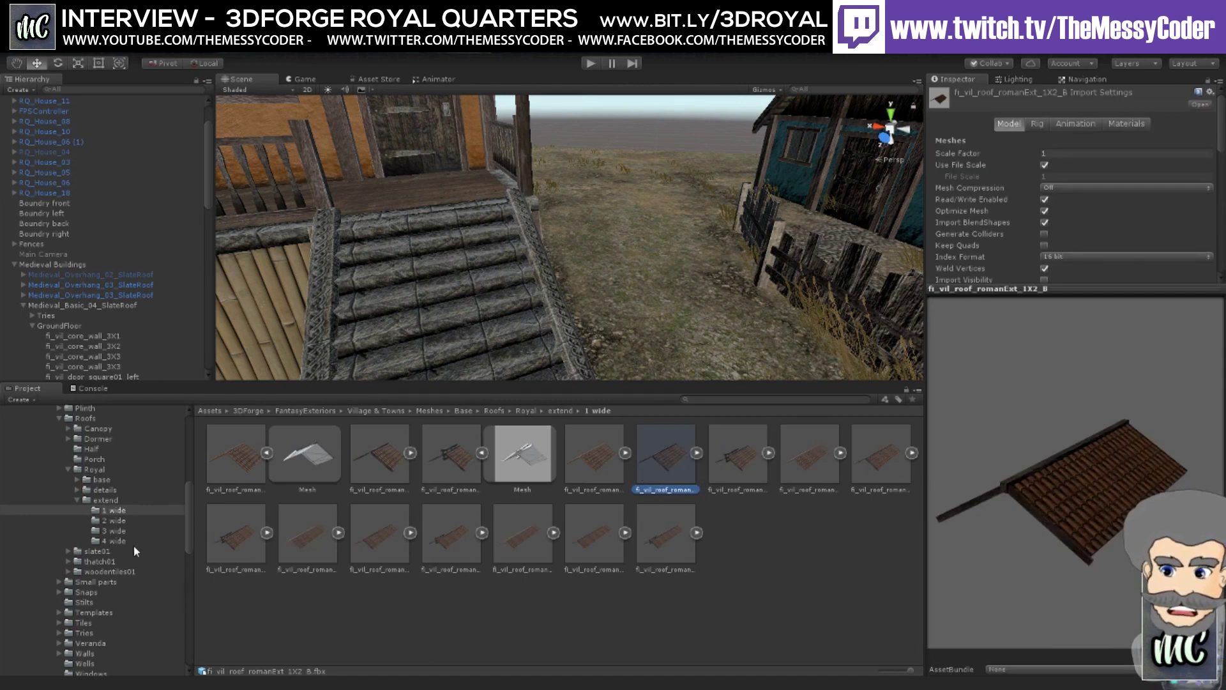
# - Open the awn1 folder under the Royal roof's details > awning and preview fi_vil_roof_awn1_1x1_D from another angle
pyautogui.click(104, 490)
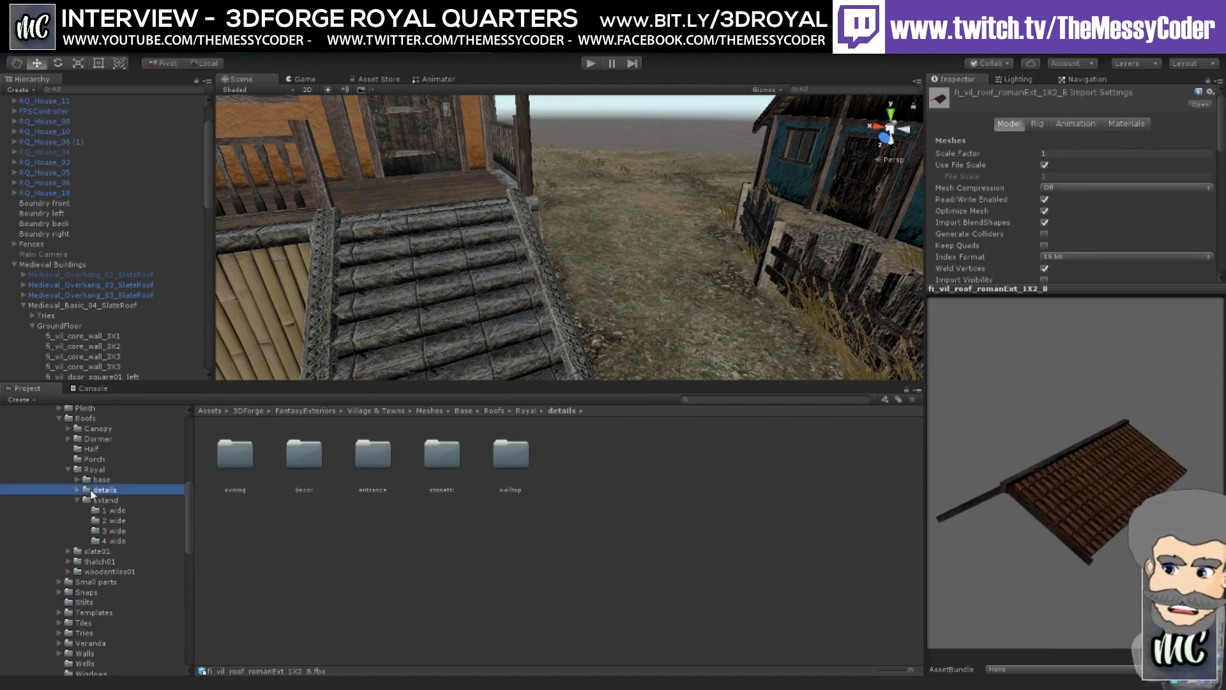
pyautogui.doubleClick(242, 458)
pyautogui.click(240, 452)
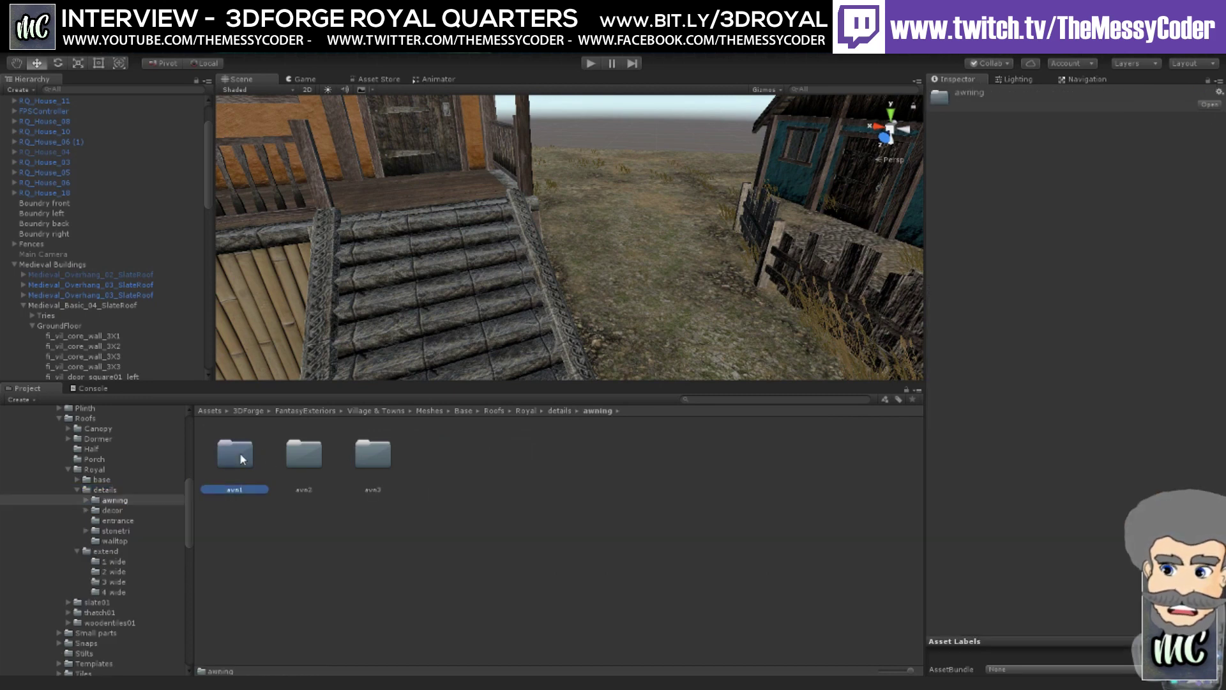
pyautogui.doubleClick(240, 452)
pyautogui.click(457, 469)
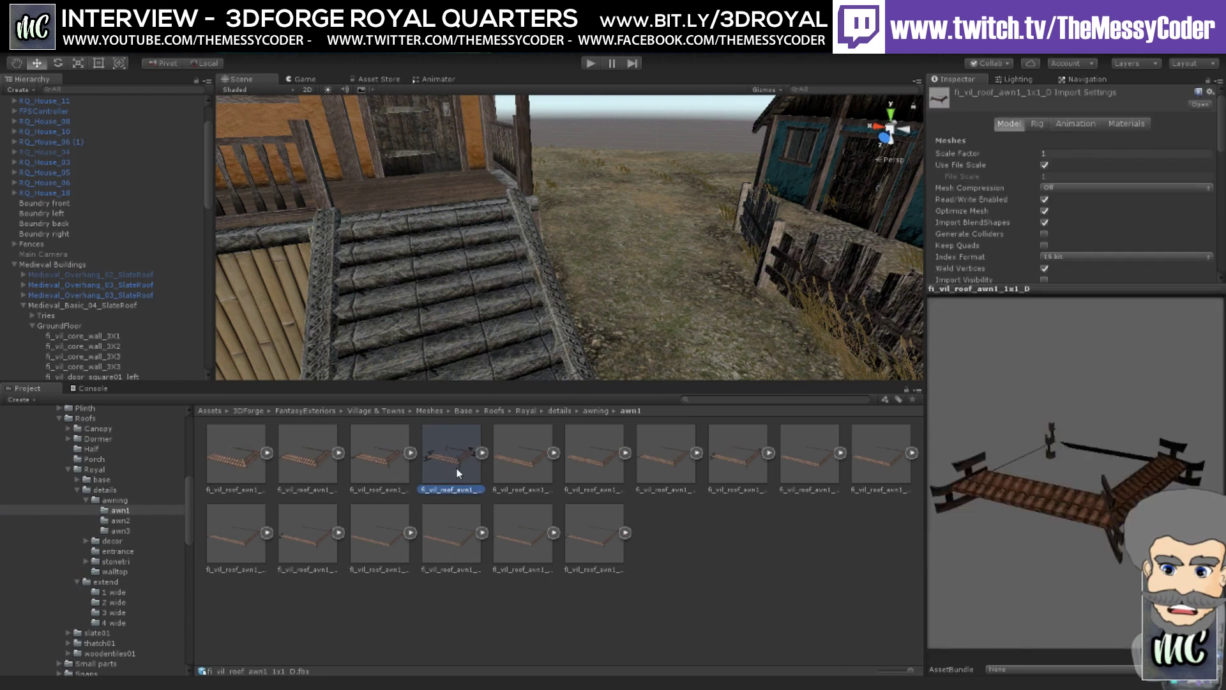
pyautogui.moveTo(1021, 432); pyautogui.dragTo(1040, 489)
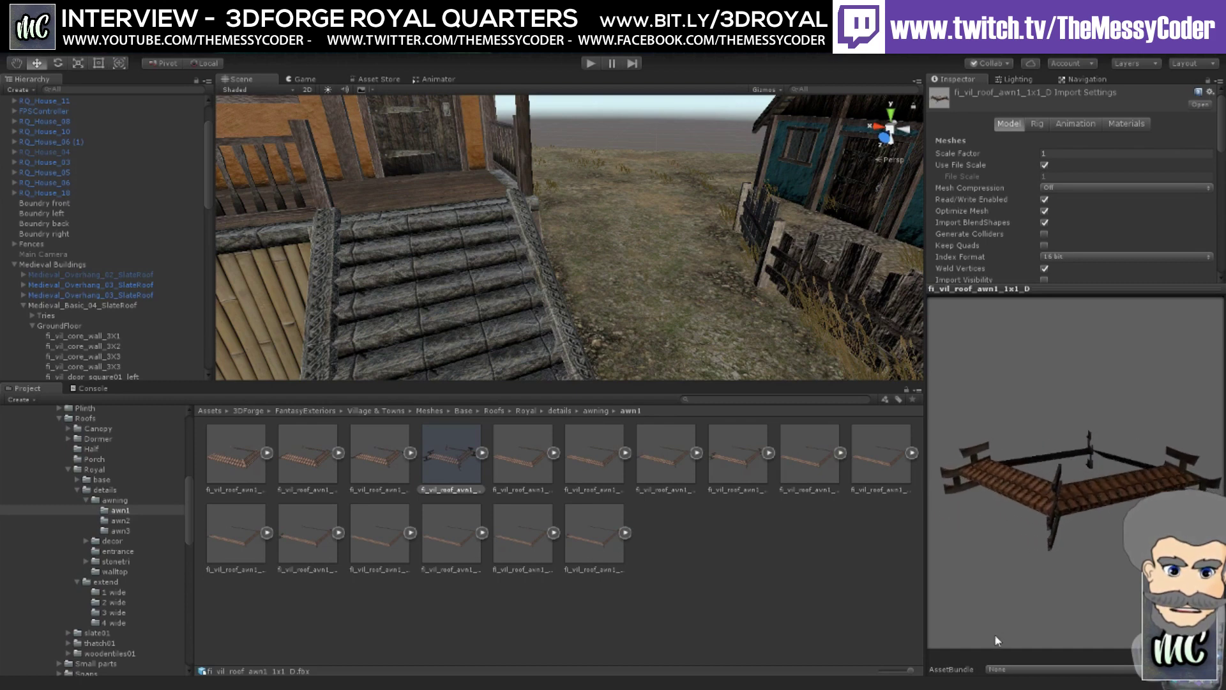
# - Inspect the meshes of the awnings fi_vil_roof_awn1_1x1_D and fi_vil_roof_awn1_4x4_C, rotating each preview
pyautogui.click(482, 452)
pyautogui.click(525, 465)
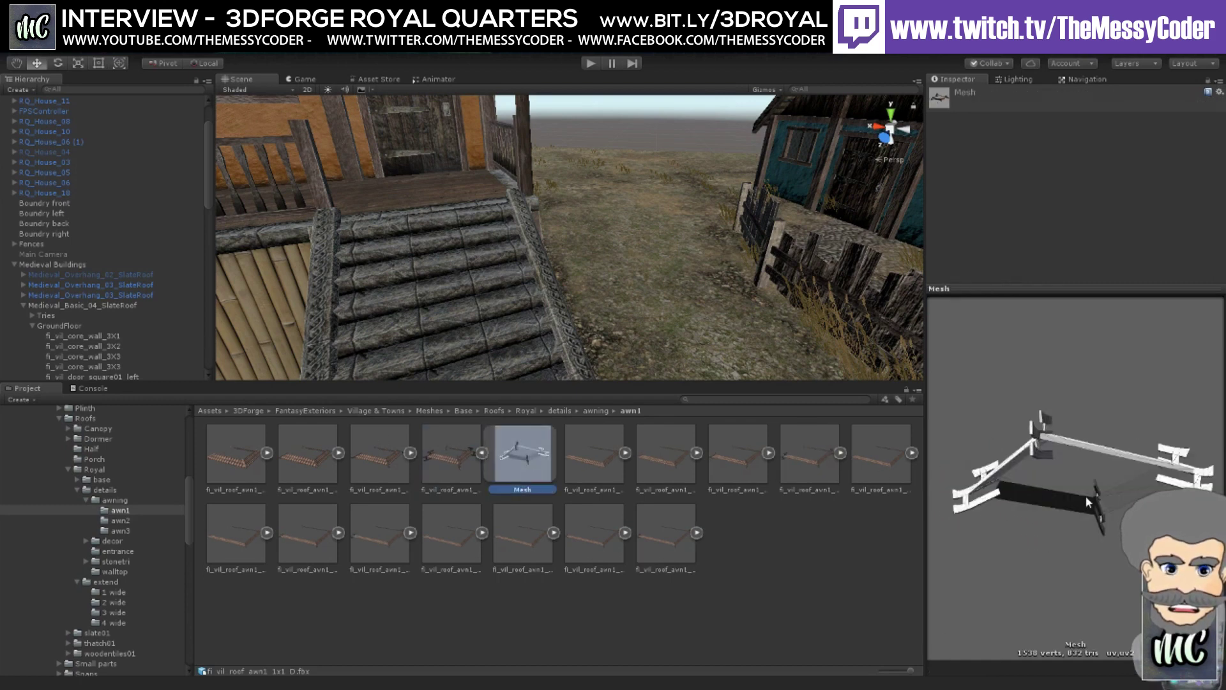
pyautogui.moveTo(1085, 495); pyautogui.dragTo(637, 478)
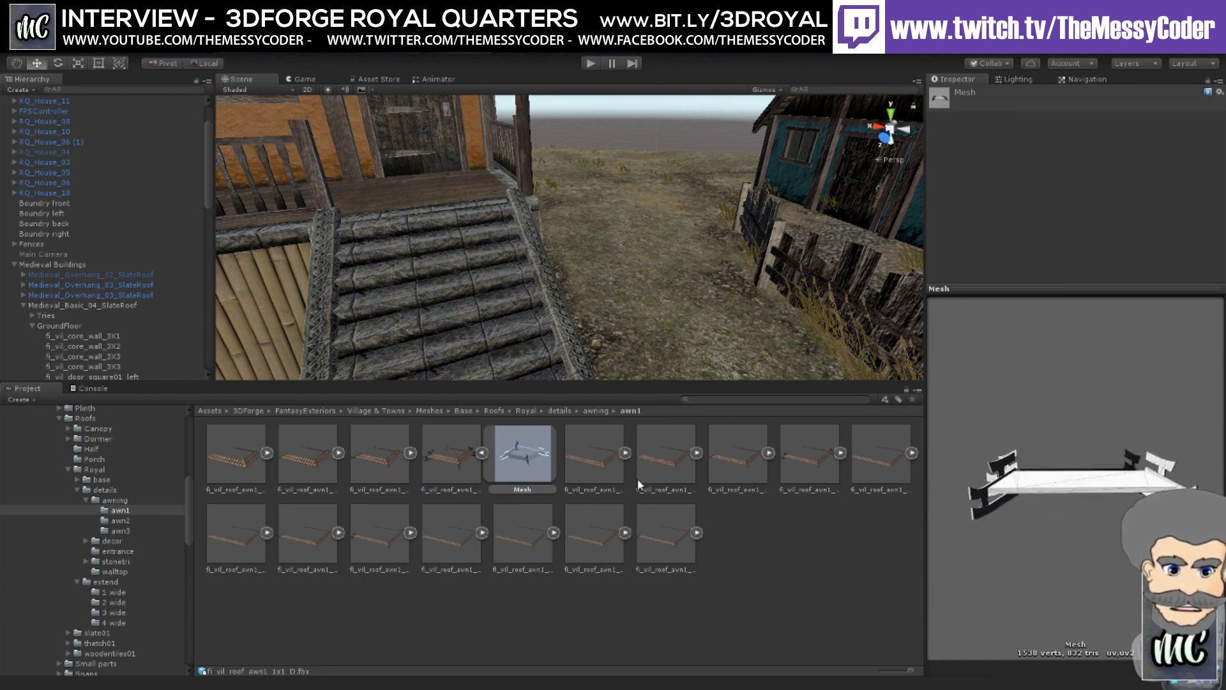
pyautogui.click(607, 536)
pyautogui.click(626, 533)
pyautogui.click(666, 533)
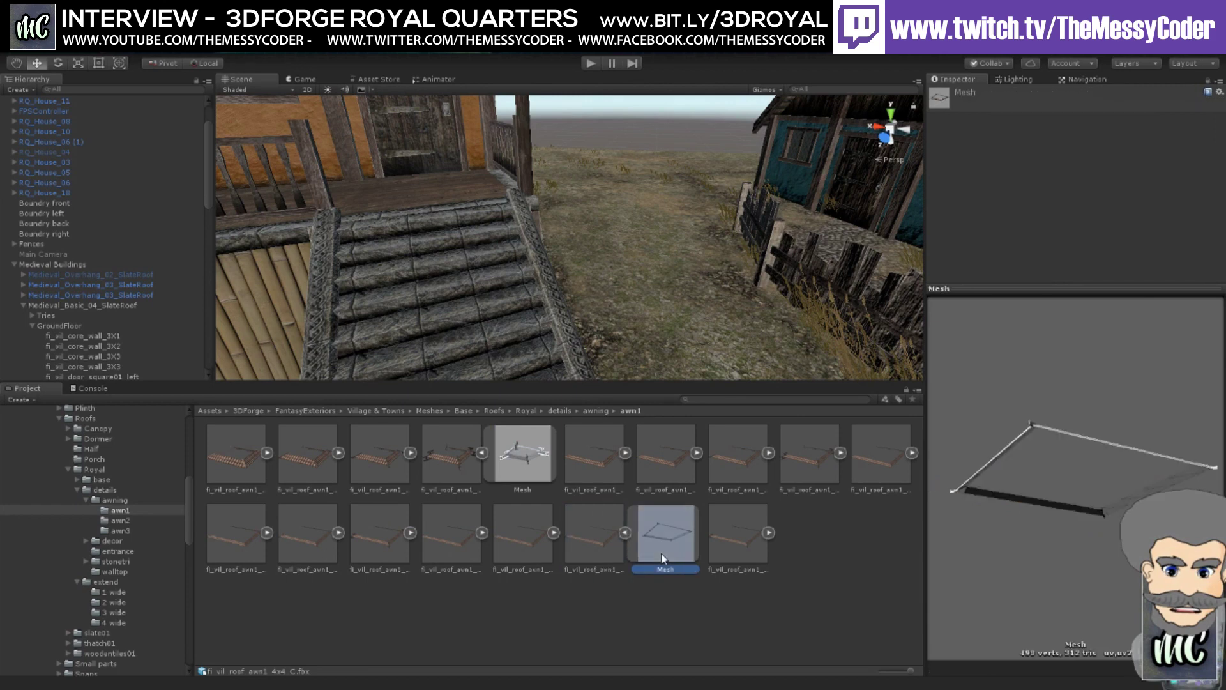
pyautogui.moveTo(1117, 431); pyautogui.dragTo(1030, 527)
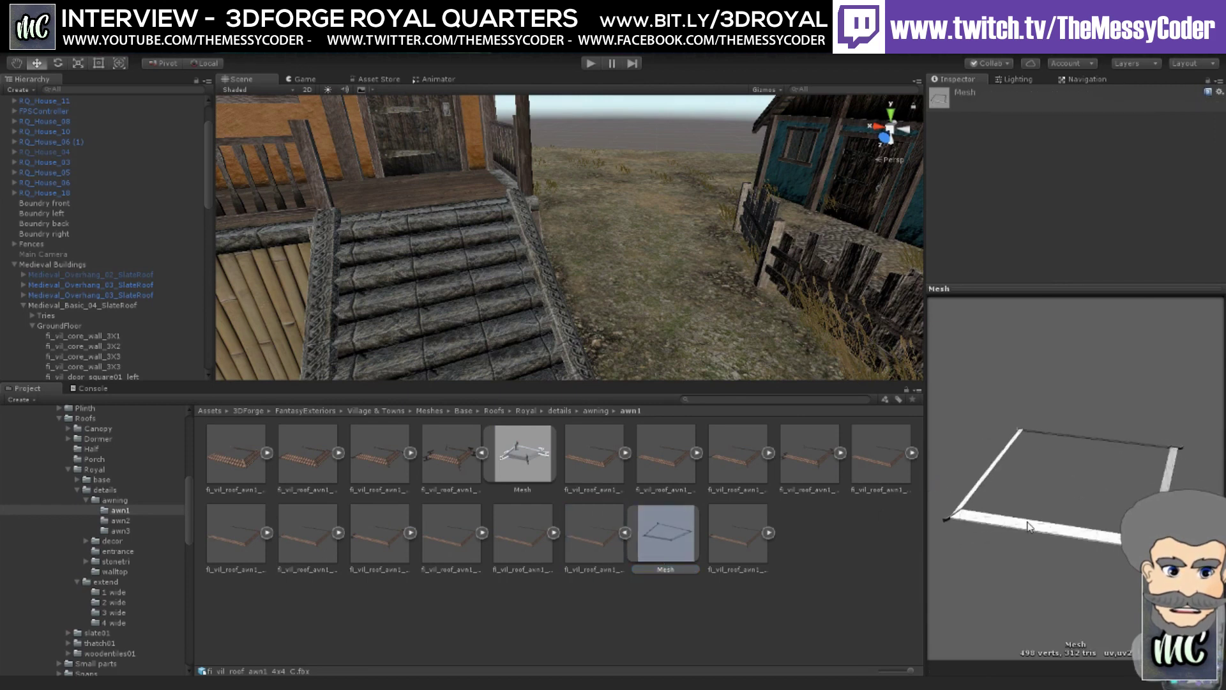
# - Look through the awn3 awnings, then open the decor2 folder and preview fi_vil_roof_decor2_B1 from another angle
pyautogui.click(115, 532)
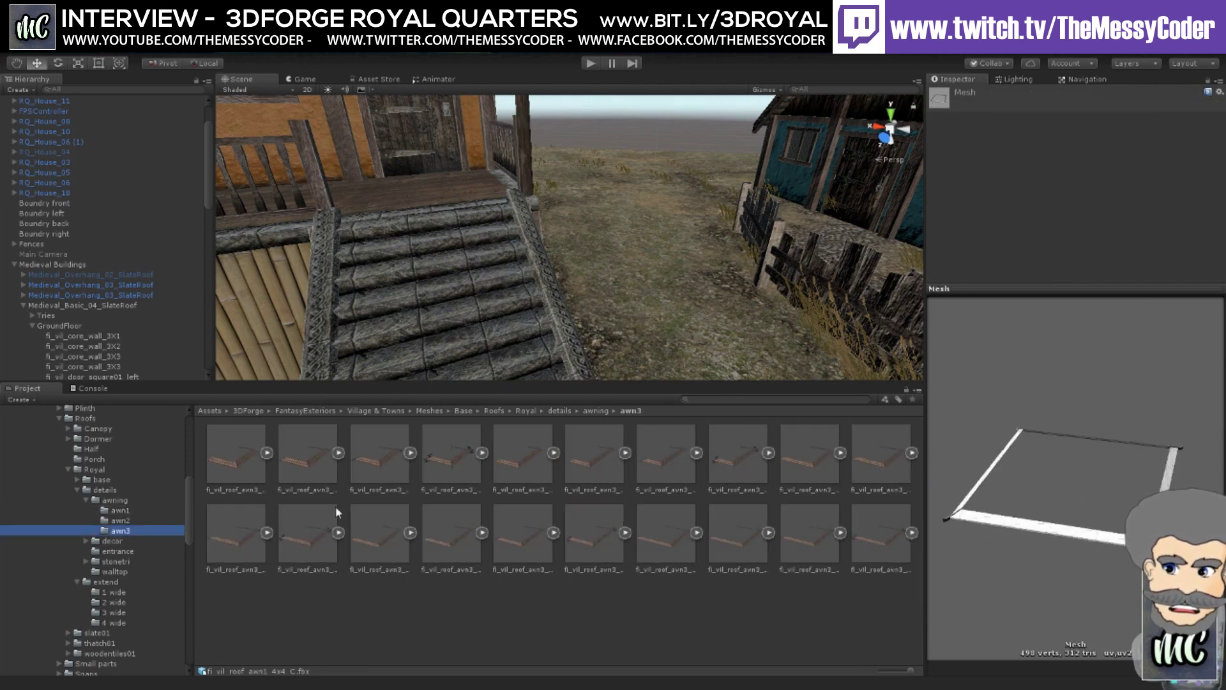
pyautogui.click(86, 541)
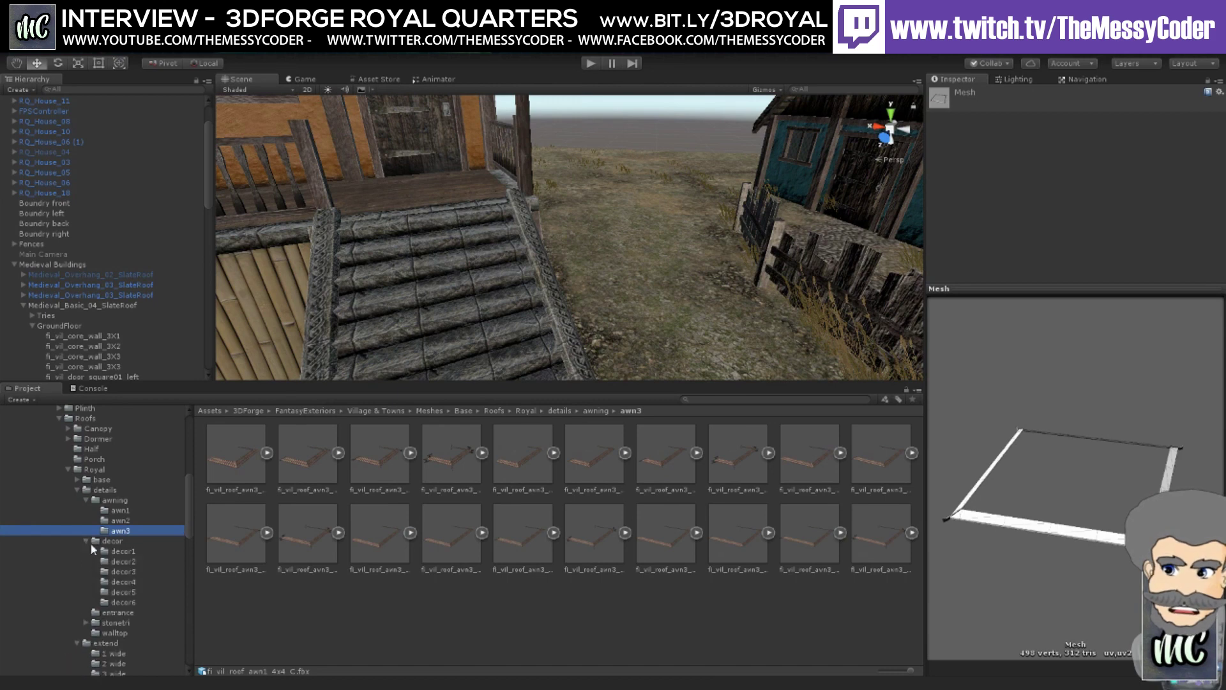
pyautogui.click(117, 560)
pyautogui.click(457, 458)
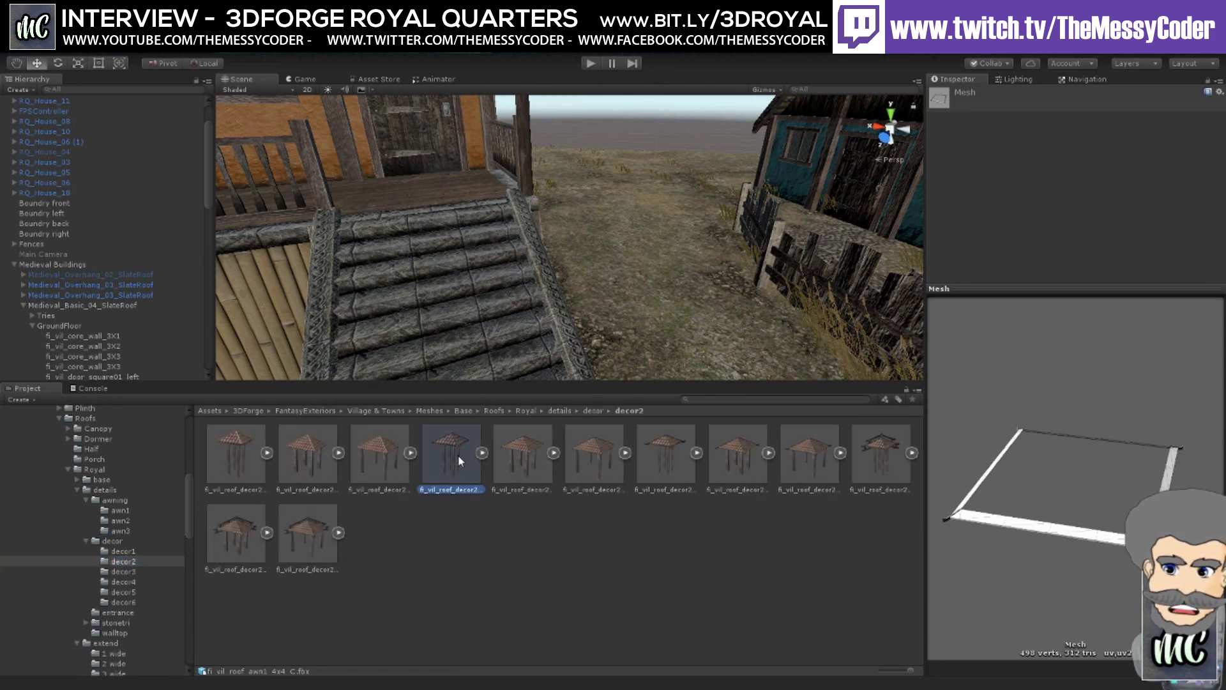
pyautogui.moveTo(1034, 427); pyautogui.dragTo(511, 472)
# - Locate the Royal roof folder under Prefabs > Base > Roofs, view its details > entrance prefabs and return to the Royal folder
pyautogui.scroll(-8, 131, 568)
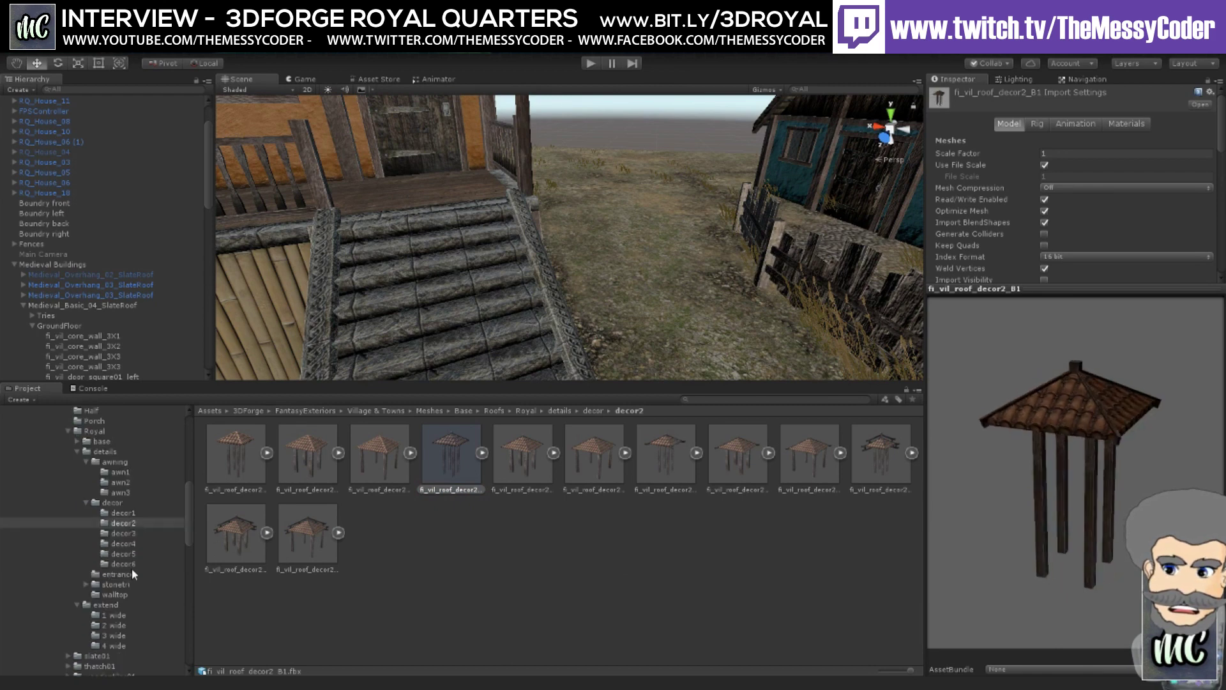
pyautogui.scroll(2, 113, 588)
pyautogui.scroll(-2, 110, 586)
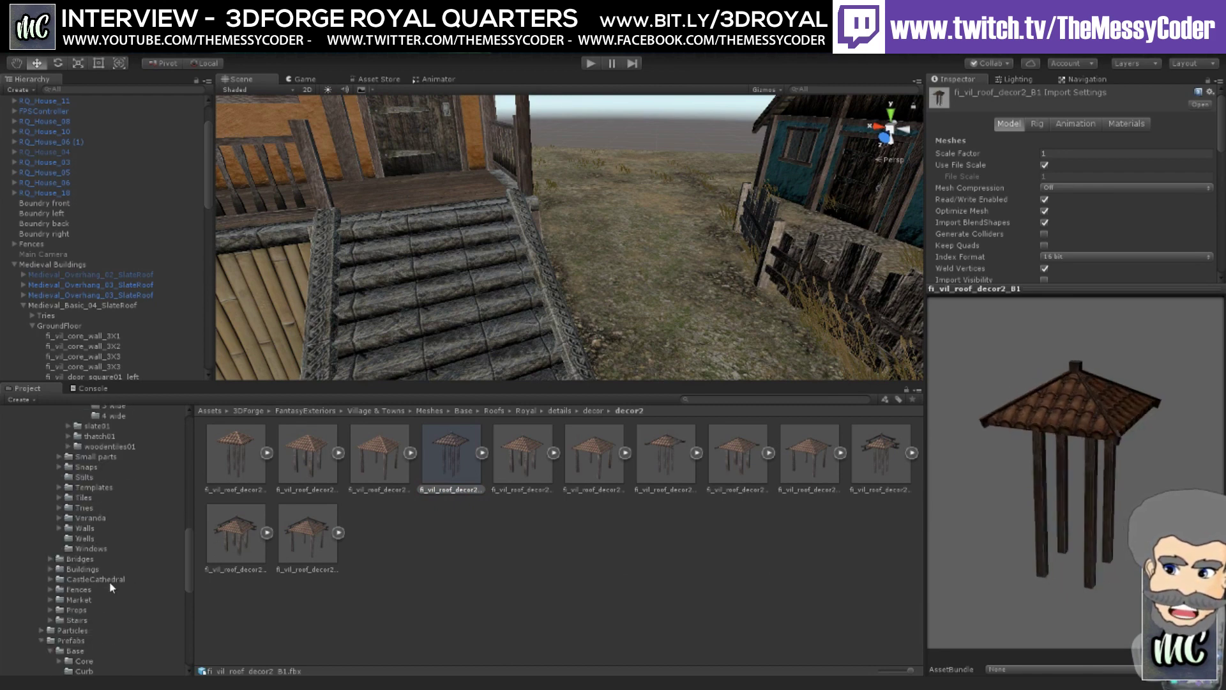
pyautogui.scroll(-10, 109, 584)
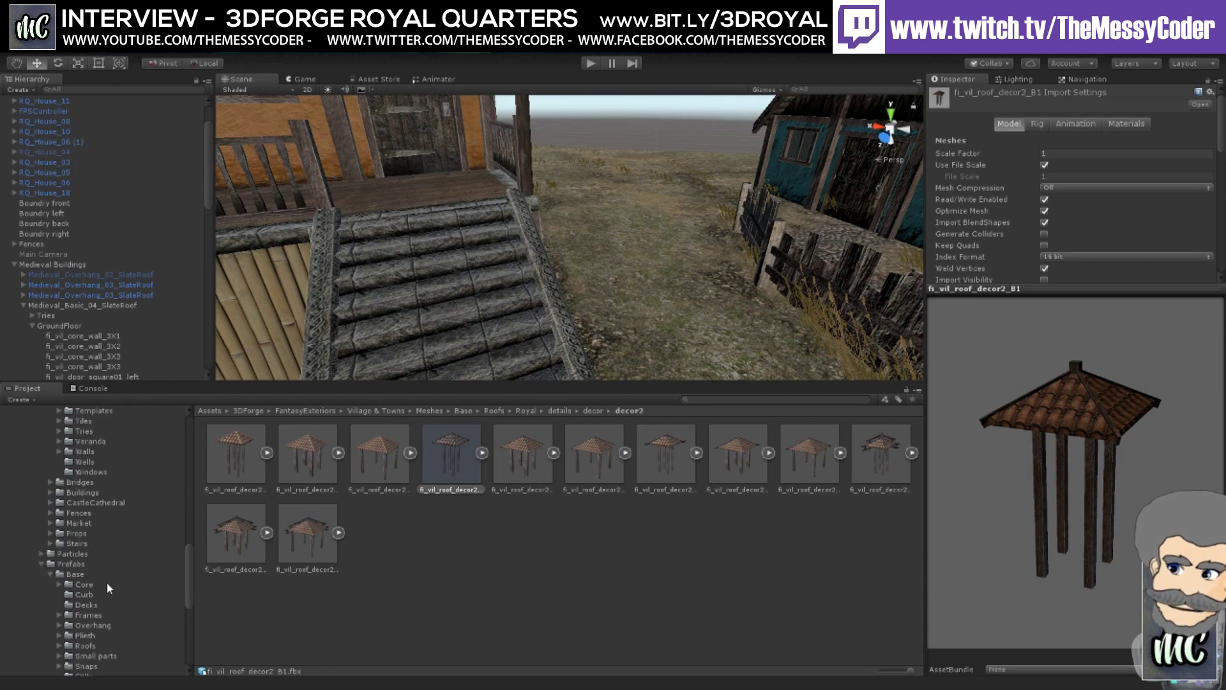
pyautogui.scroll(-5, 99, 592)
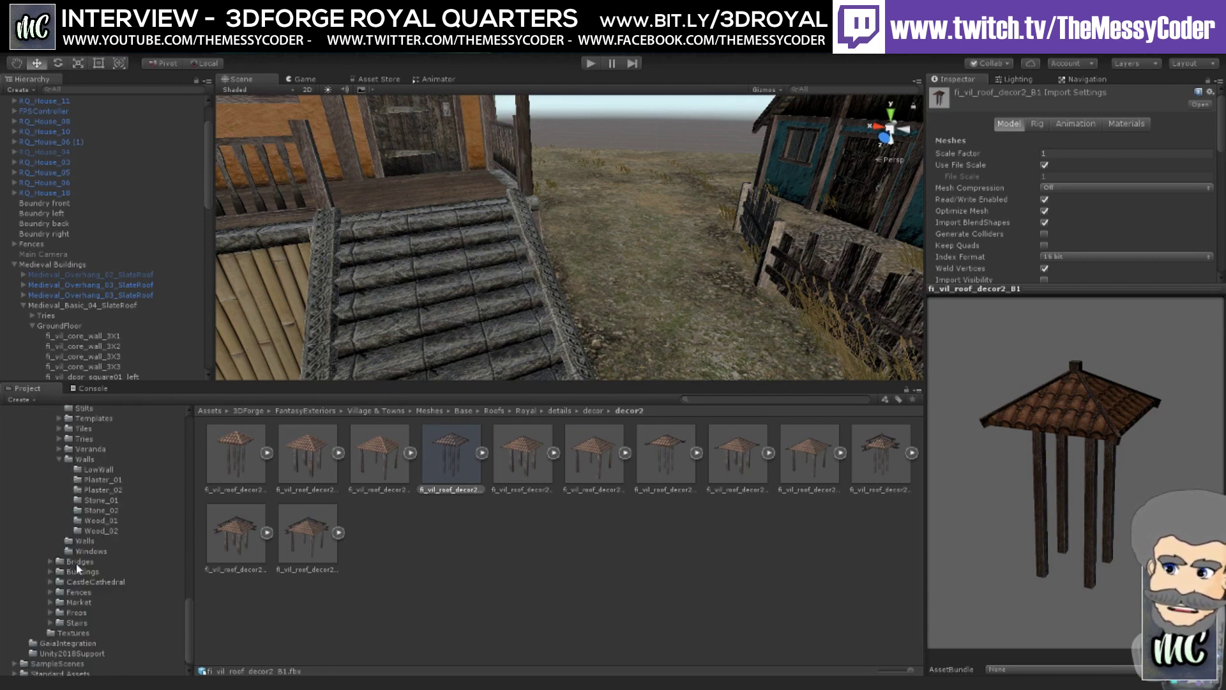
pyautogui.scroll(6, 75, 562)
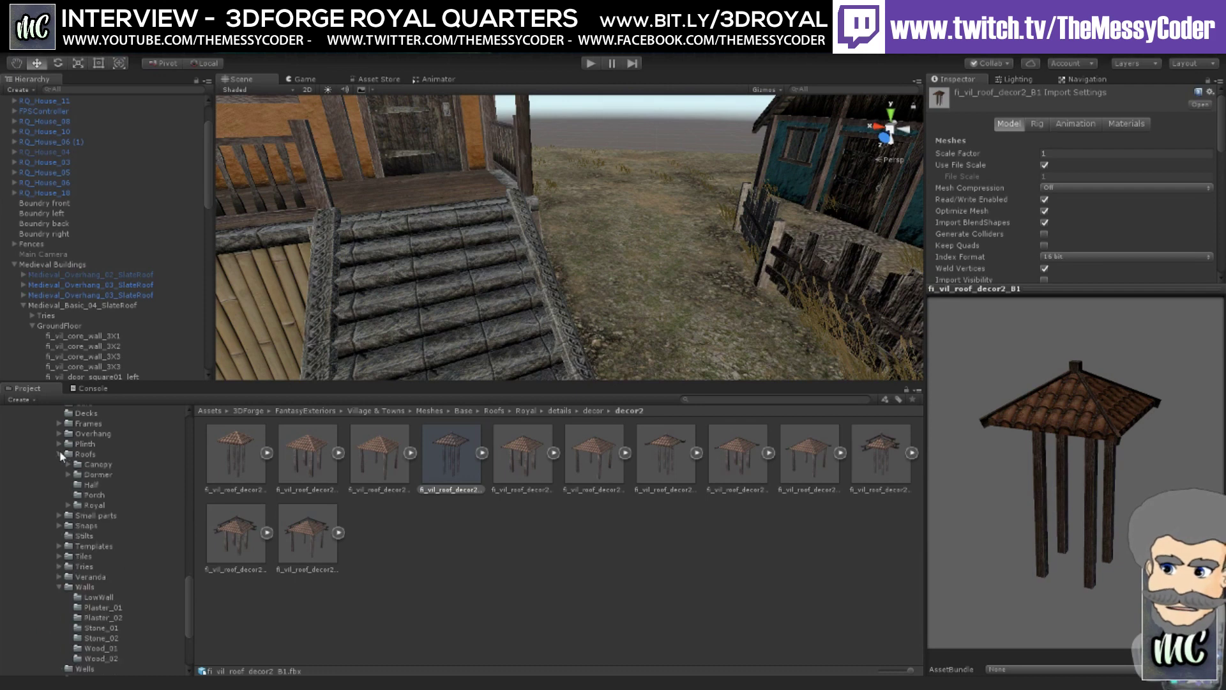
pyautogui.click(68, 505)
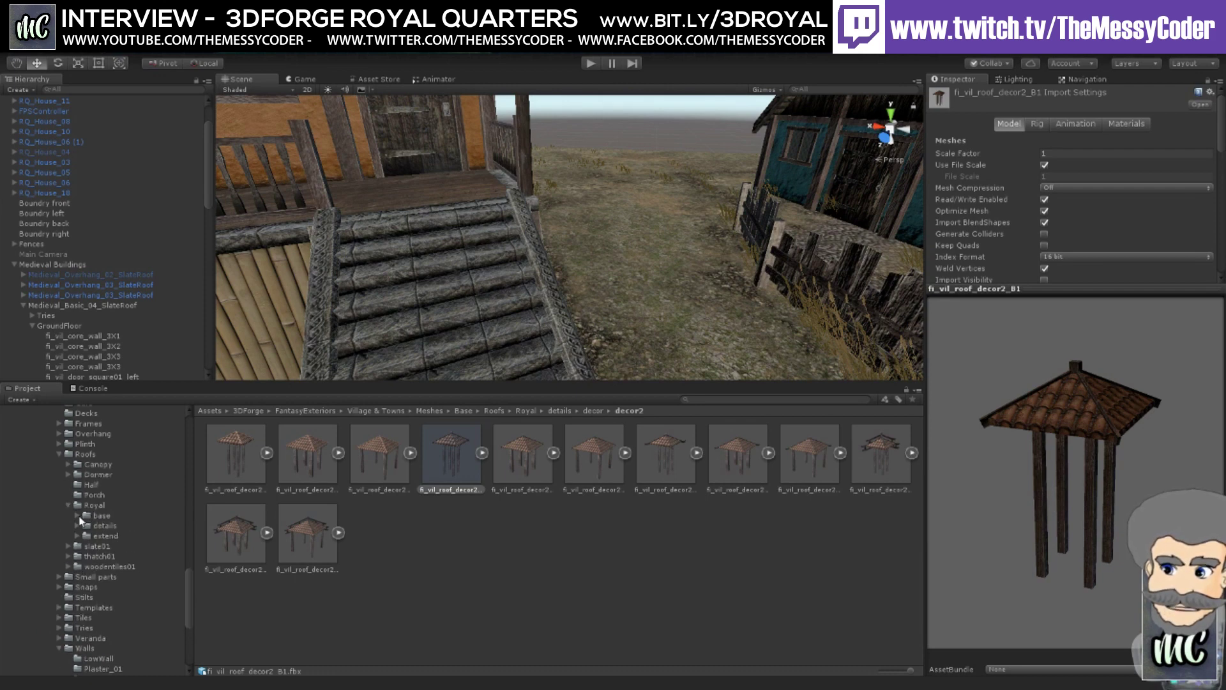
pyautogui.click(76, 526)
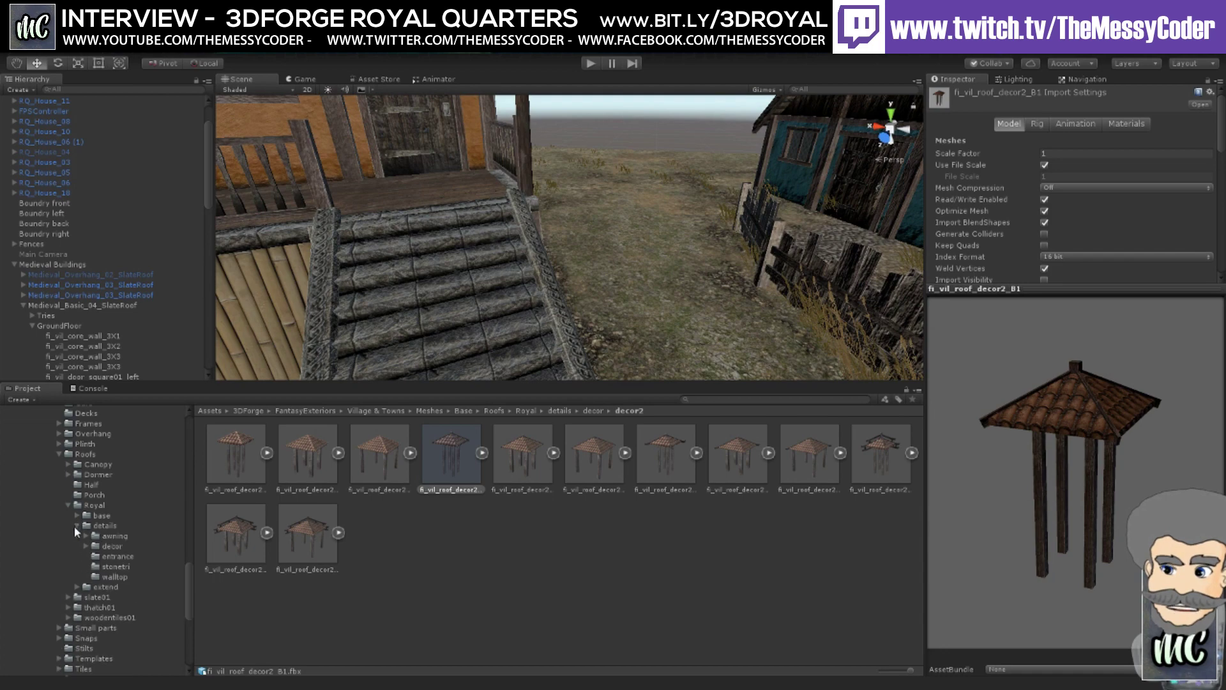
pyautogui.click(100, 555)
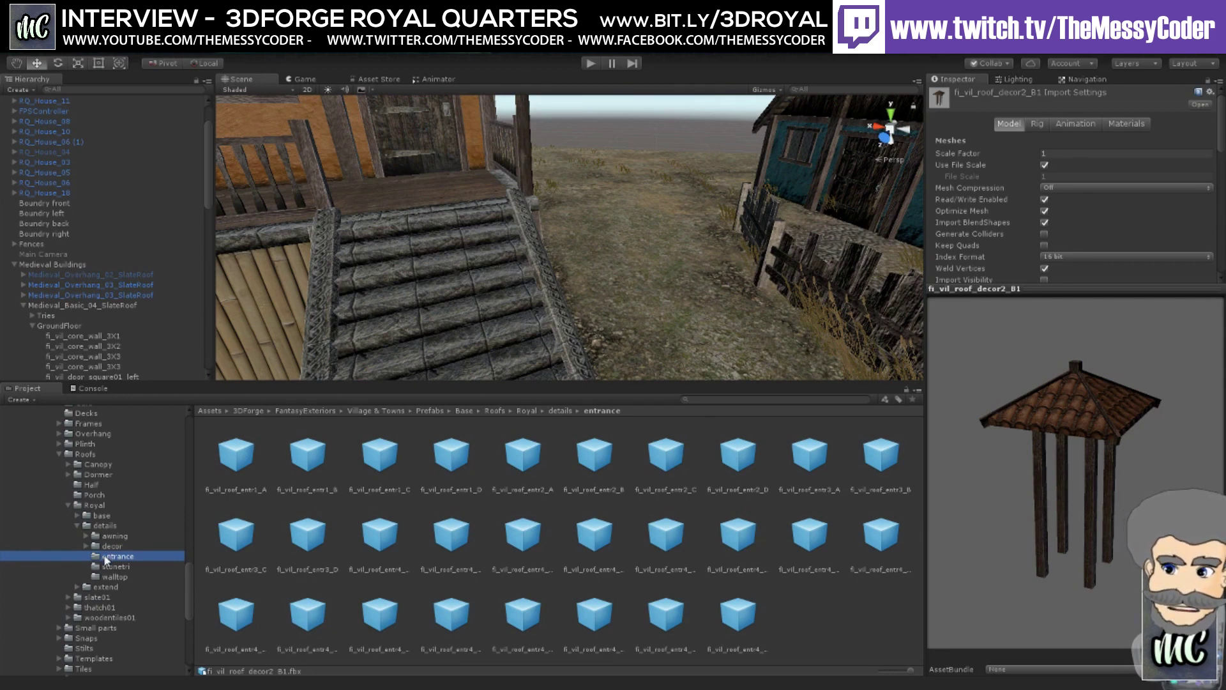
pyautogui.click(90, 504)
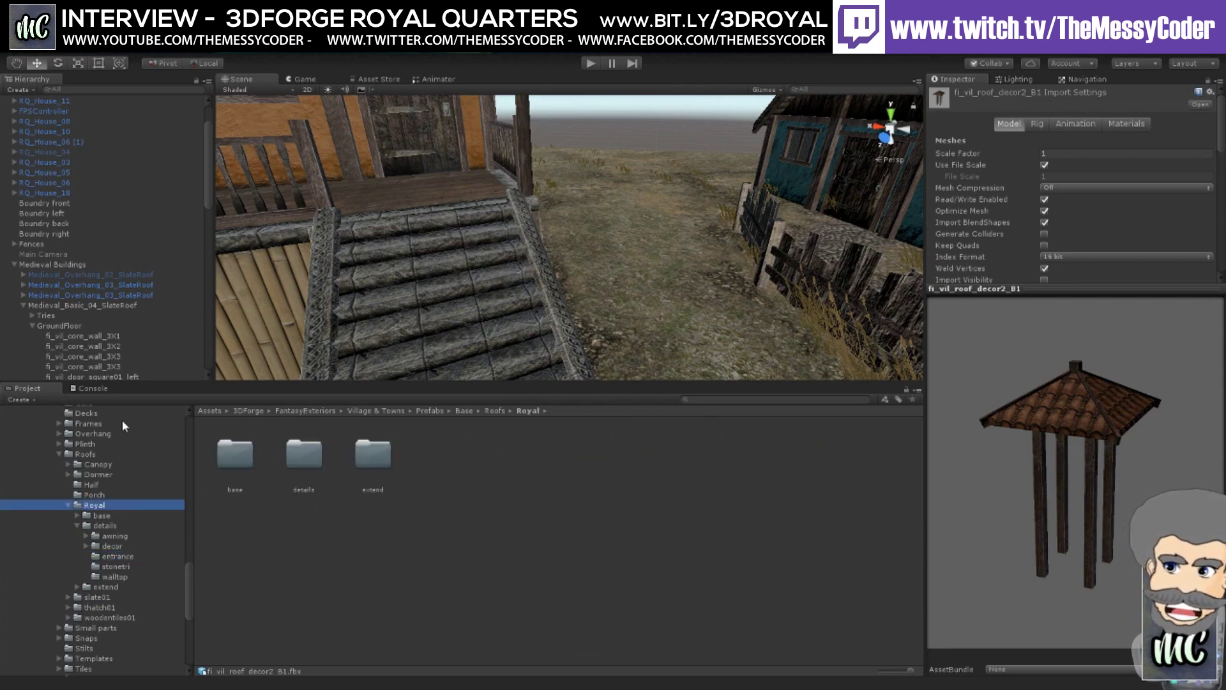
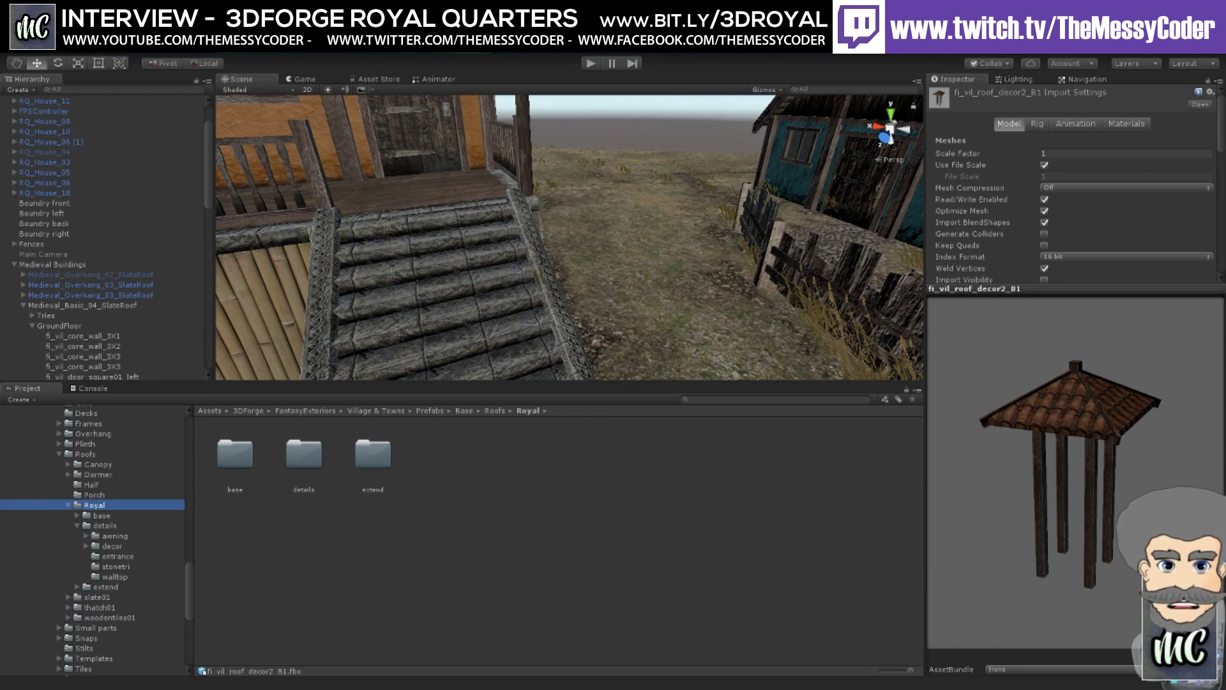
pyautogui.scroll(-1, 533, 256)
pyautogui.moveTo(541, 261); pyautogui.dragTo(467, 237, button='right')
pyautogui.moveTo(510, 244); pyautogui.dragTo(519, 158, button='middle')
pyautogui.moveTo(520, 178)
pyautogui.mouseDown(button='right')
pyautogui.moveTo(503, 191)
pyautogui.moveTo(529, 222)
pyautogui.moveTo(539, 184)
pyautogui.mouseUp(button='right')
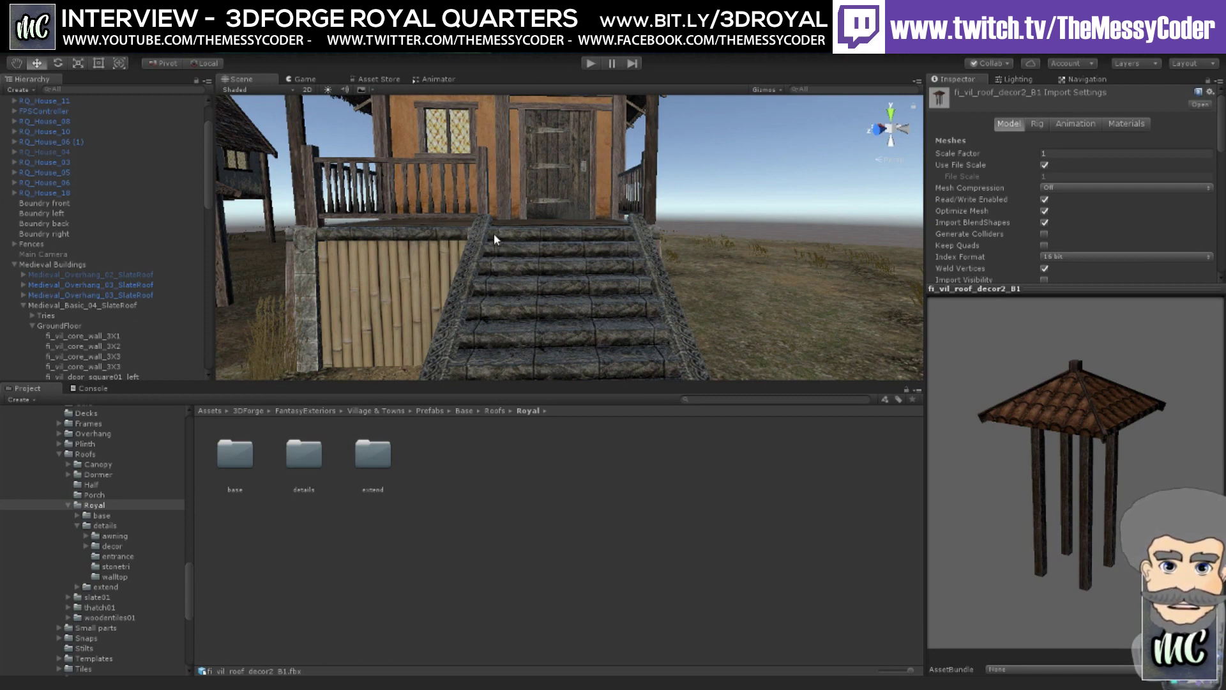
pyautogui.moveTo(495, 236); pyautogui.dragTo(498, 239, button='right')
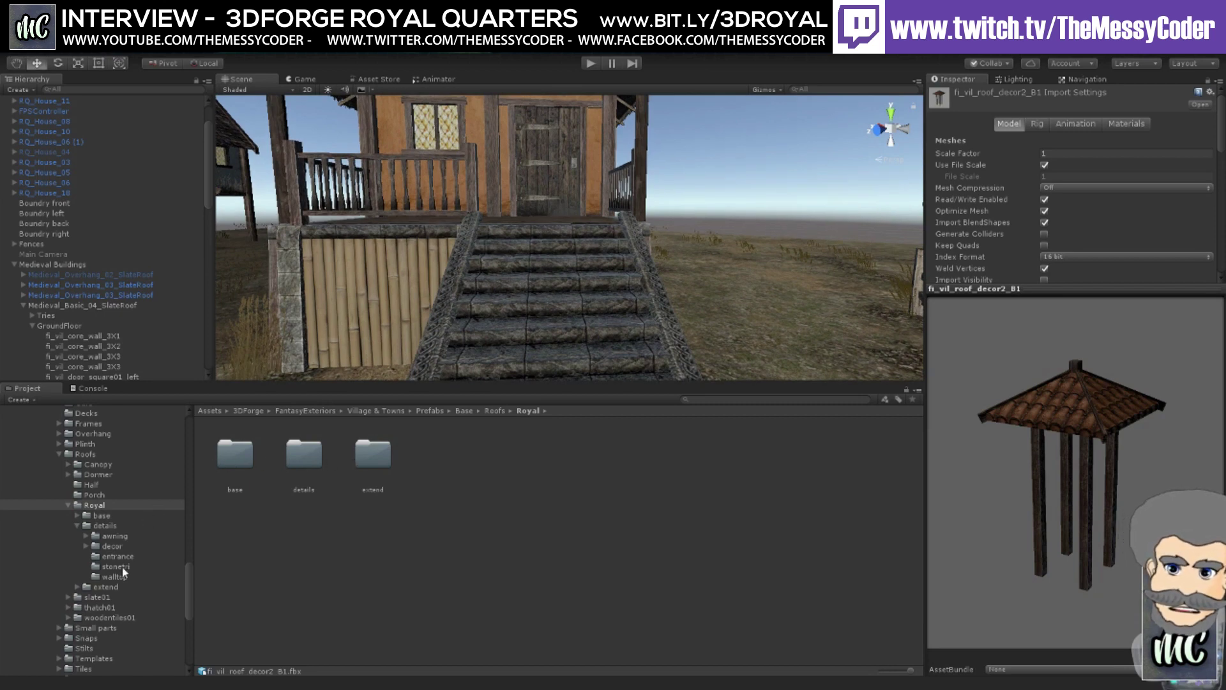
# - Open the decor3 folder under the Royal roof's details > decor and preview fi_vil_roof_decor3_A1 from another angle
pyautogui.click(112, 547)
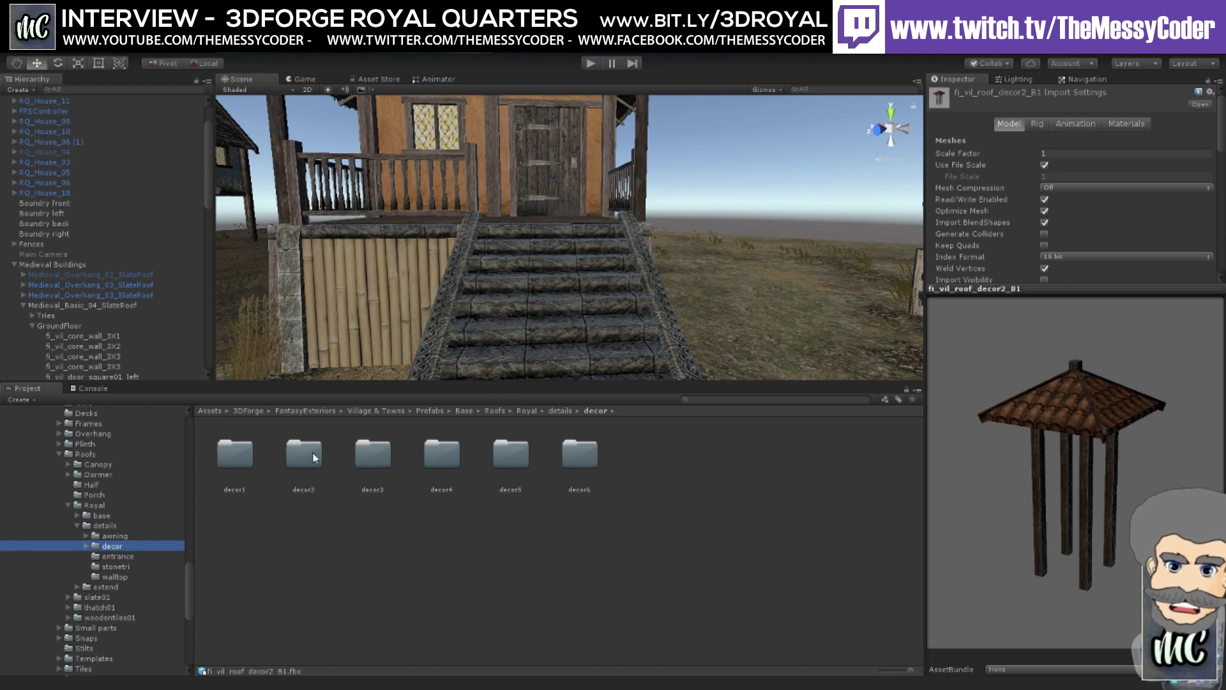
pyautogui.doubleClick(383, 454)
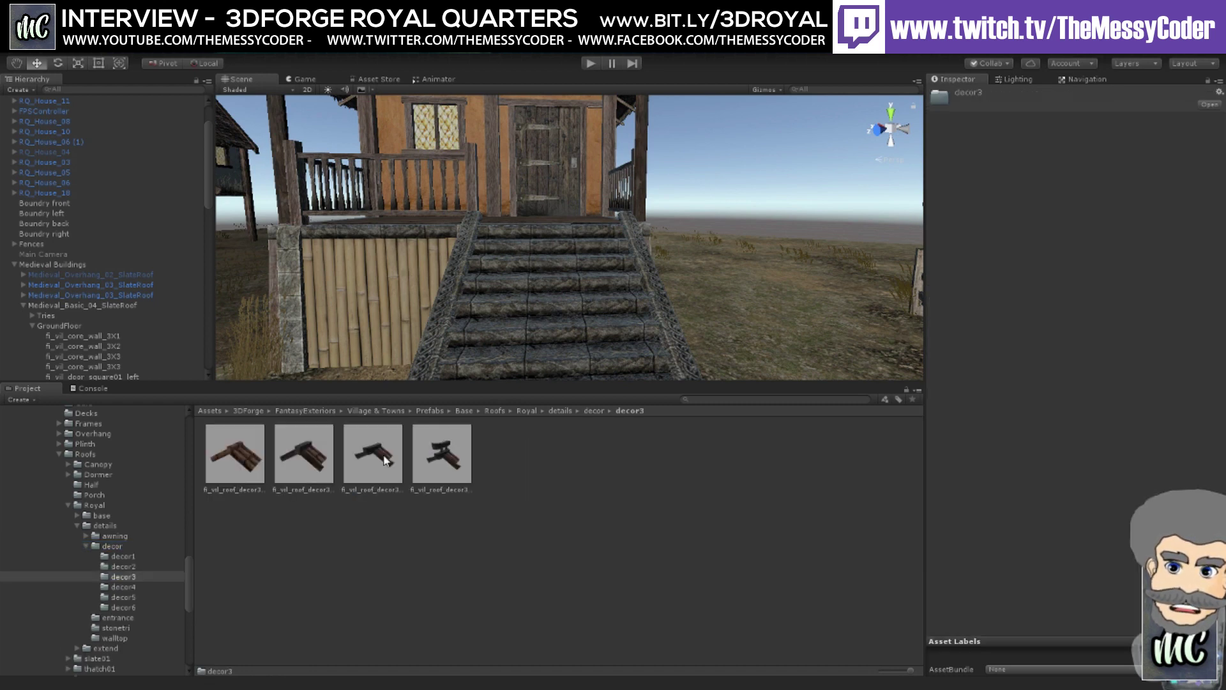
pyautogui.click(234, 489)
pyautogui.moveTo(1031, 448); pyautogui.dragTo(996, 479)
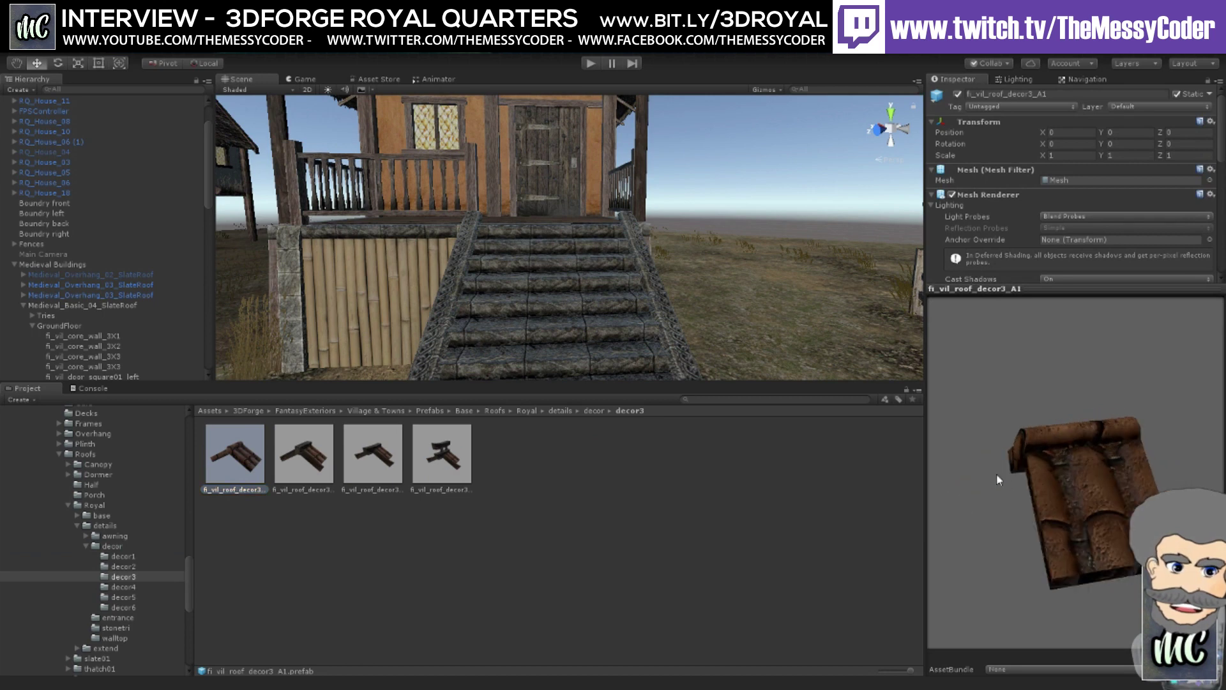
# - Open the decor2 folder and preview the four-post roof fi_vil_roof_decor2_A3
pyautogui.click(140, 565)
pyautogui.click(380, 454)
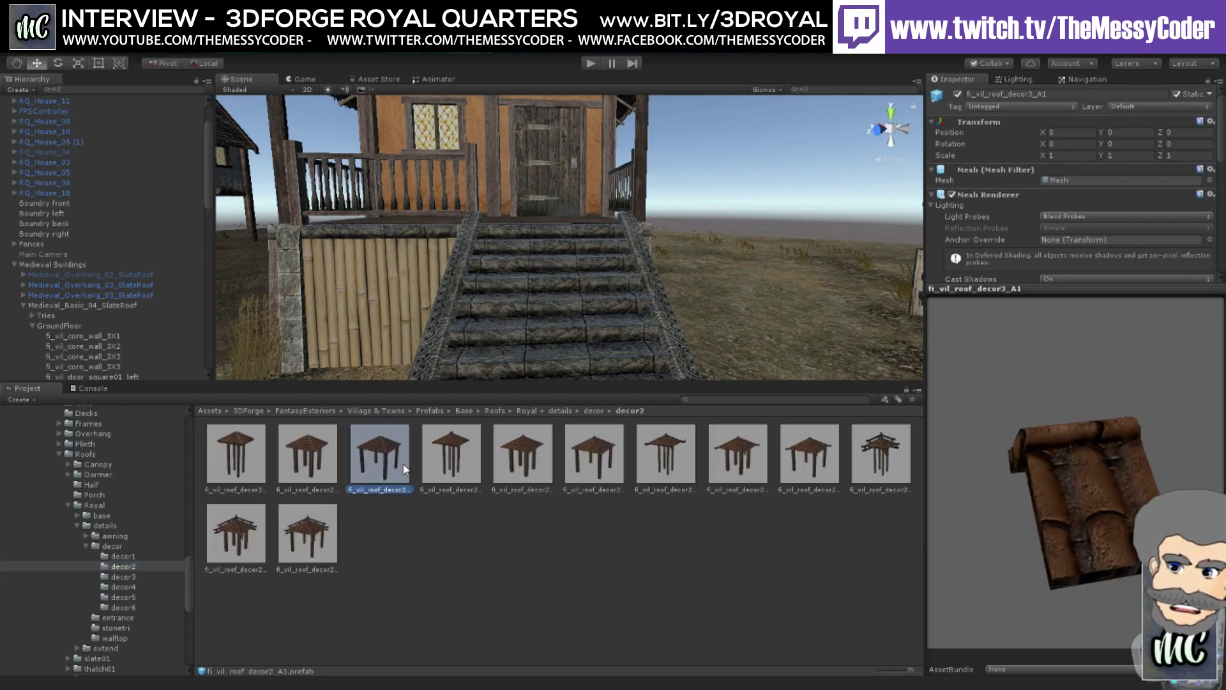
pyautogui.moveTo(958, 459)
pyautogui.mouseDown()
pyautogui.moveTo(1002, 457)
pyautogui.moveTo(958, 459)
pyautogui.mouseUp()
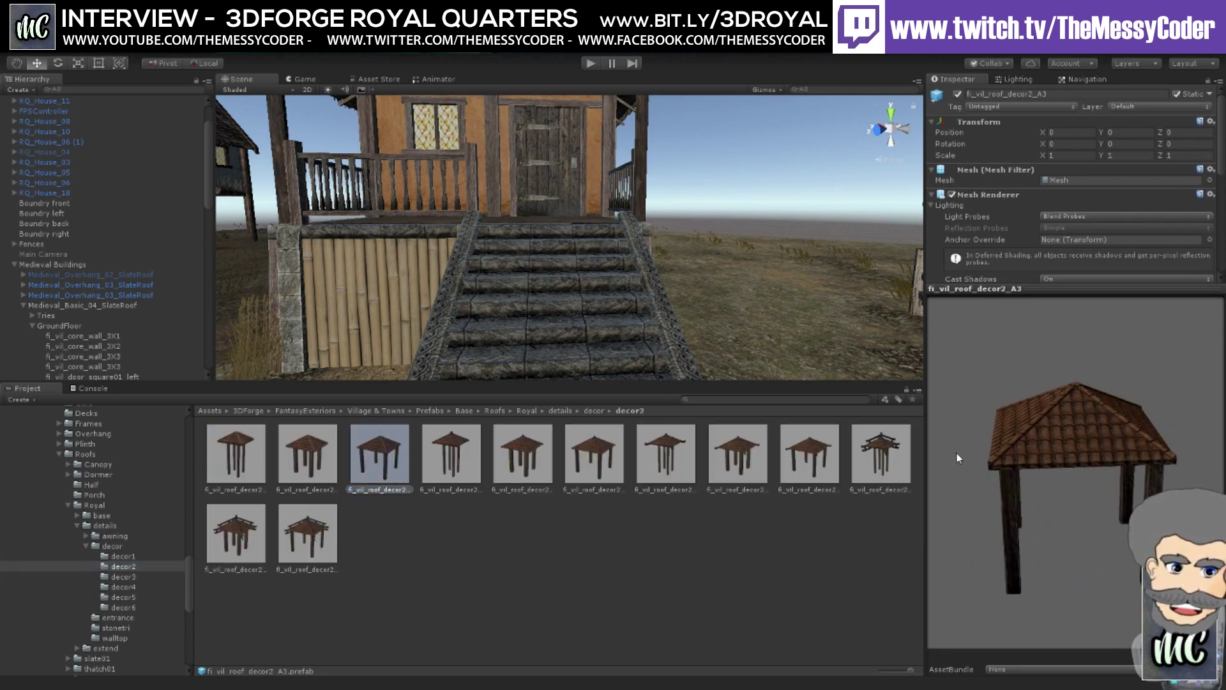
# - Place the fi_vil_roof_decor2_D1 prefab in the scene on the open ground near the teal house
pyautogui.click(889, 461)
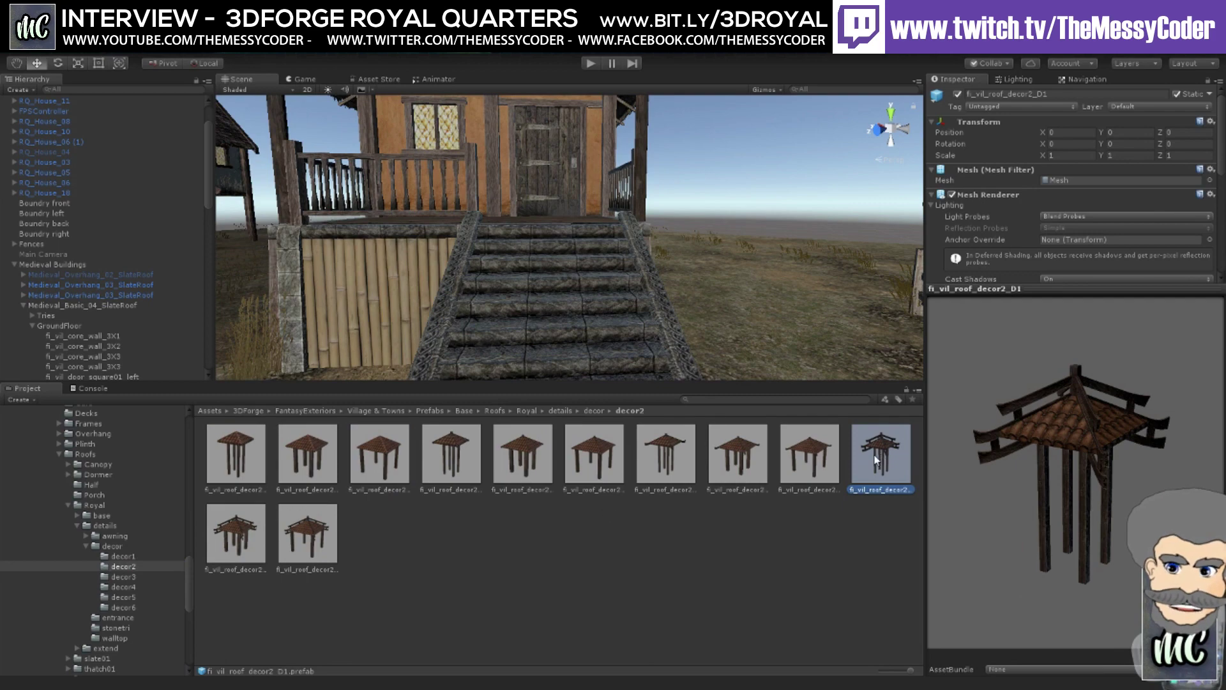
pyautogui.moveTo(878, 450); pyautogui.dragTo(794, 293)
pyautogui.moveTo(795, 293)
pyautogui.mouseDown(button='right')
pyautogui.moveTo(835, 293)
pyautogui.moveTo(679, 291)
pyautogui.moveTo(660, 254)
pyautogui.moveTo(776, 279)
pyautogui.mouseUp(button='right')
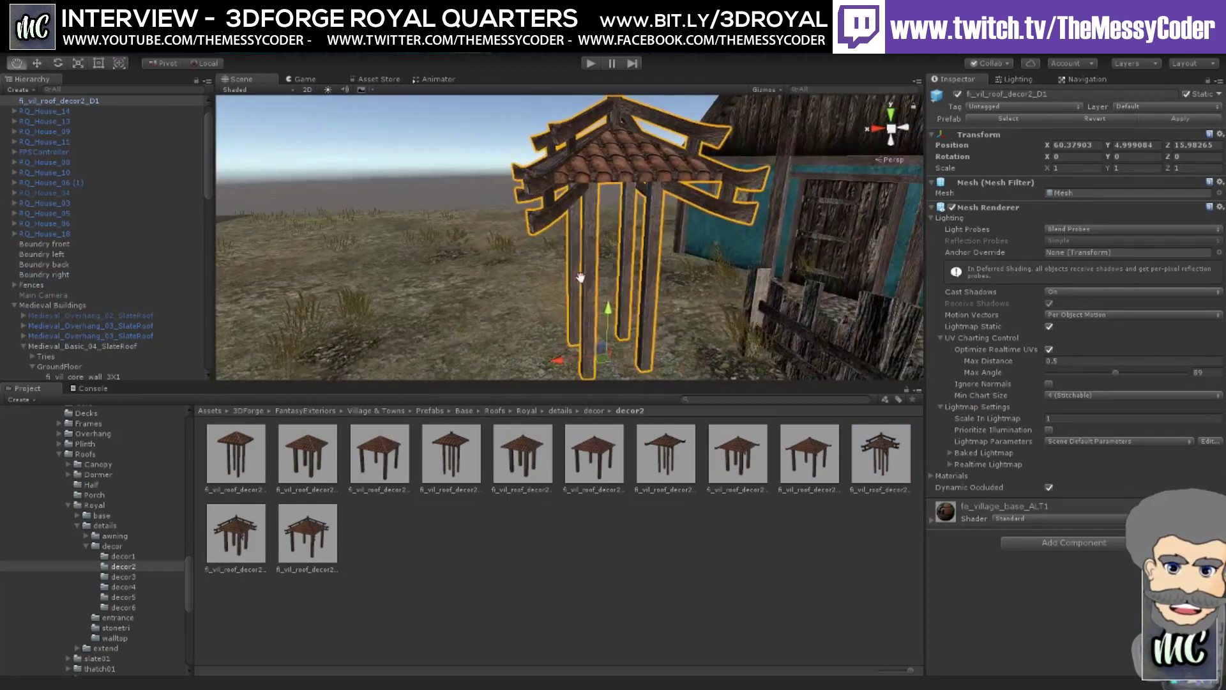
# - Examine the placed fi_vil_roof_decor2_D1 structure from several sides, including its roof tiles and curved timber ends up close
pyautogui.moveTo(581, 276); pyautogui.dragTo(772, 326, button='middle')
pyautogui.moveTo(587, 271); pyautogui.dragTo(673, 269, button='right')
pyautogui.moveTo(673, 270); pyautogui.dragTo(889, 276, button='middle')
pyautogui.scroll(3, 540, 304)
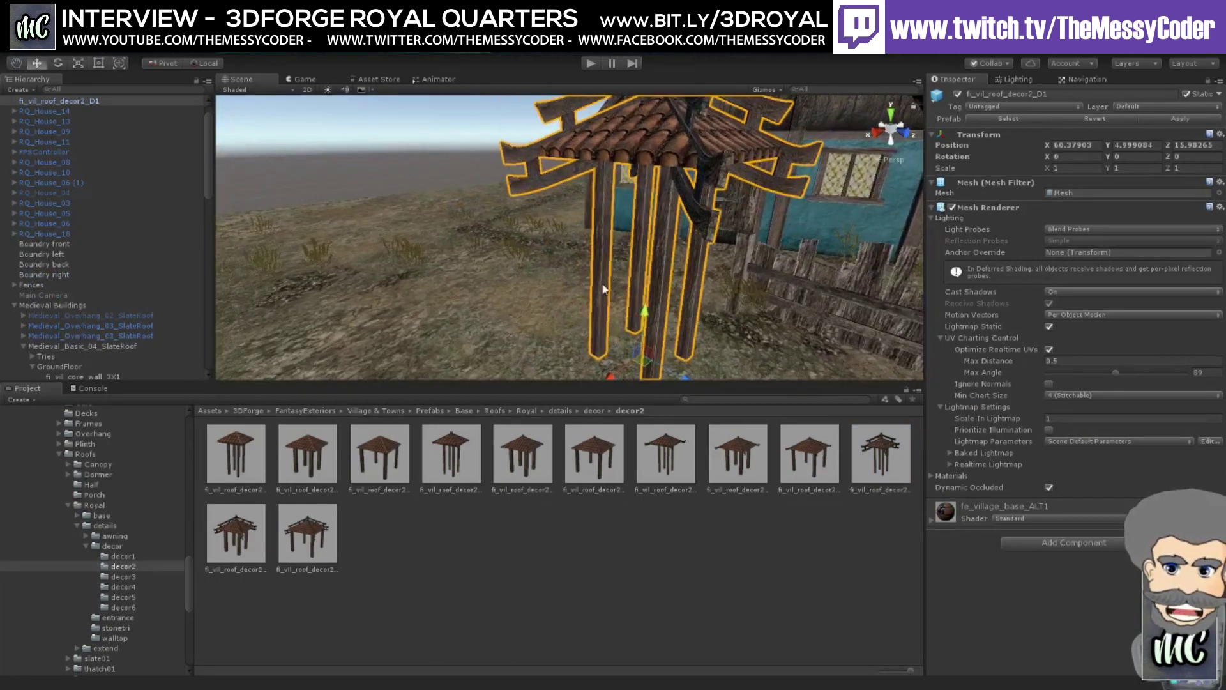
pyautogui.keyDown('alt'); pyautogui.moveTo(541, 304); pyautogui.dragTo(779, 262); pyautogui.keyUp('alt')
pyautogui.moveTo(779, 262); pyautogui.dragTo(788, 289, button='middle')
pyautogui.keyDown('alt'); pyautogui.moveTo(571, 281); pyautogui.dragTo(622, 249); pyautogui.keyUp('alt')
pyautogui.moveTo(502, 169); pyautogui.dragTo(594, 223, button='right')
pyautogui.moveTo(594, 223); pyautogui.dragTo(825, 277, button='middle')
pyautogui.moveTo(508, 227); pyautogui.dragTo(600, 201, button='right')
pyautogui.moveTo(446, 210); pyautogui.dragTo(696, 240, button='middle')
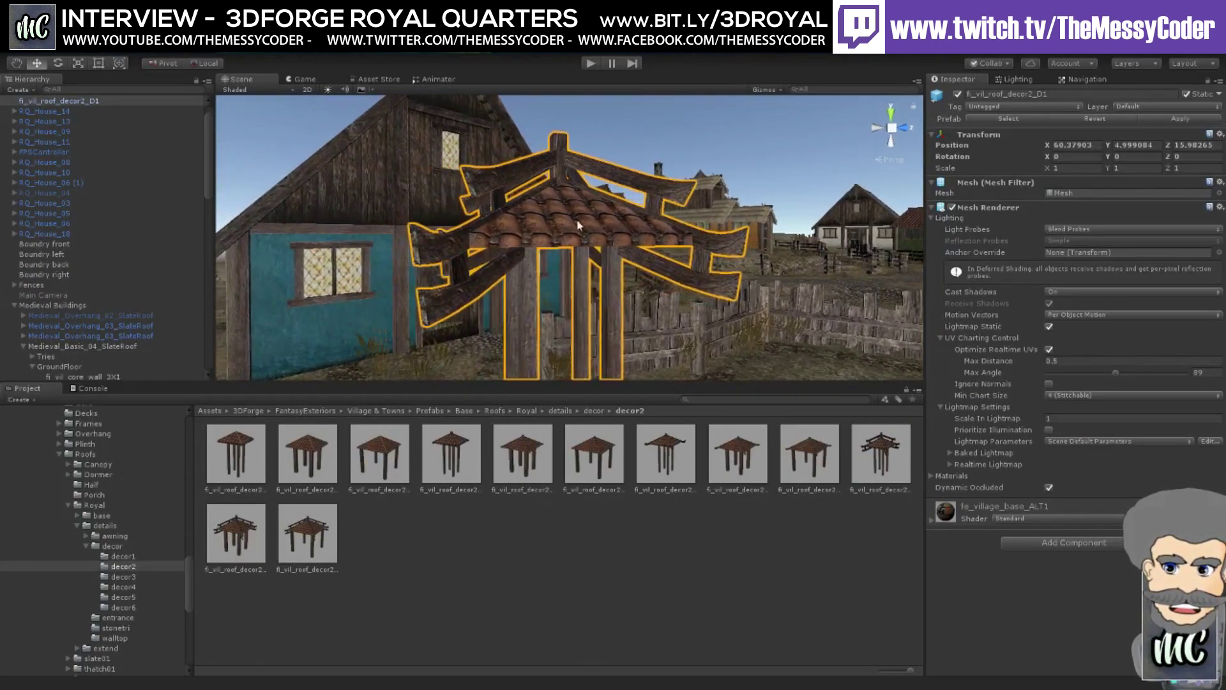
pyautogui.scroll(5, 497, 239)
pyautogui.moveTo(521, 242); pyautogui.dragTo(441, 285, button='right')
# - Open the decor6 folder and inspect the roof strips fi_vil_roof_decor6_DX1 and fi_vil_roof_decor6_DX4 from different angles
pyautogui.click(124, 606)
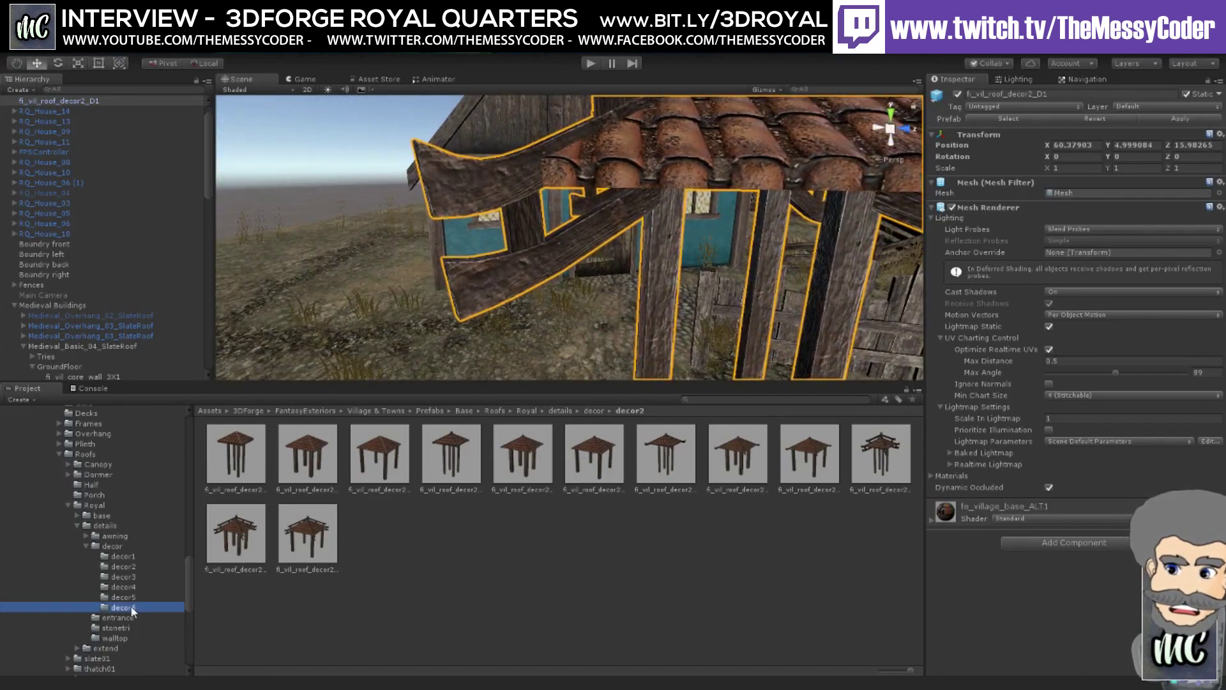
pyautogui.click(592, 518)
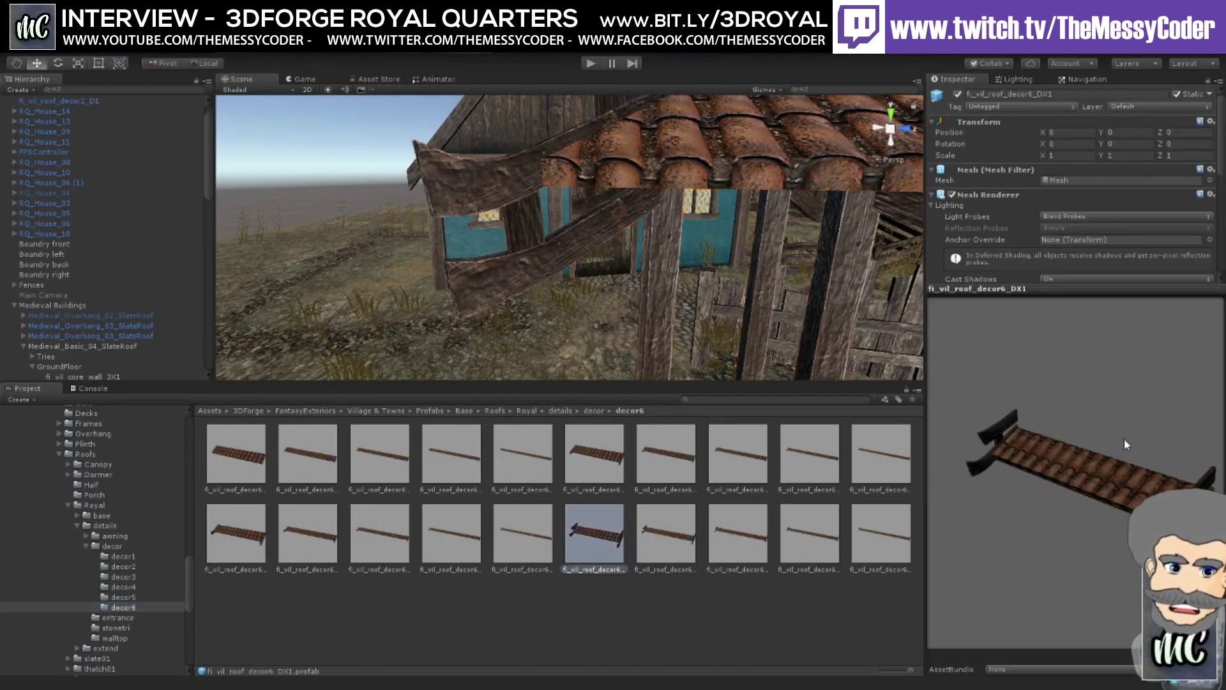
pyautogui.moveTo(1123, 441); pyautogui.dragTo(1119, 417)
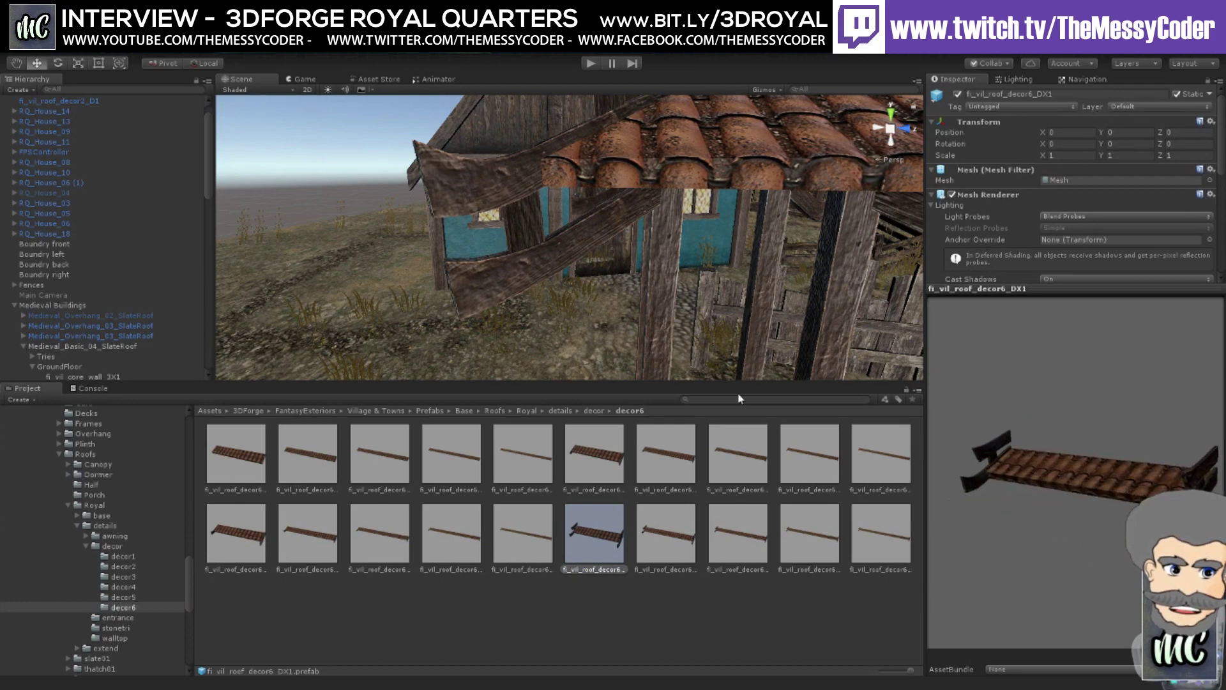
pyautogui.moveTo(502, 284); pyautogui.dragTo(875, 274, button='right')
pyautogui.moveTo(466, 244); pyautogui.dragTo(496, 305, button='right')
pyautogui.moveTo(1077, 455); pyautogui.dragTo(1102, 455)
pyautogui.click(805, 558)
pyautogui.moveTo(1151, 489); pyautogui.dragTo(1034, 457)
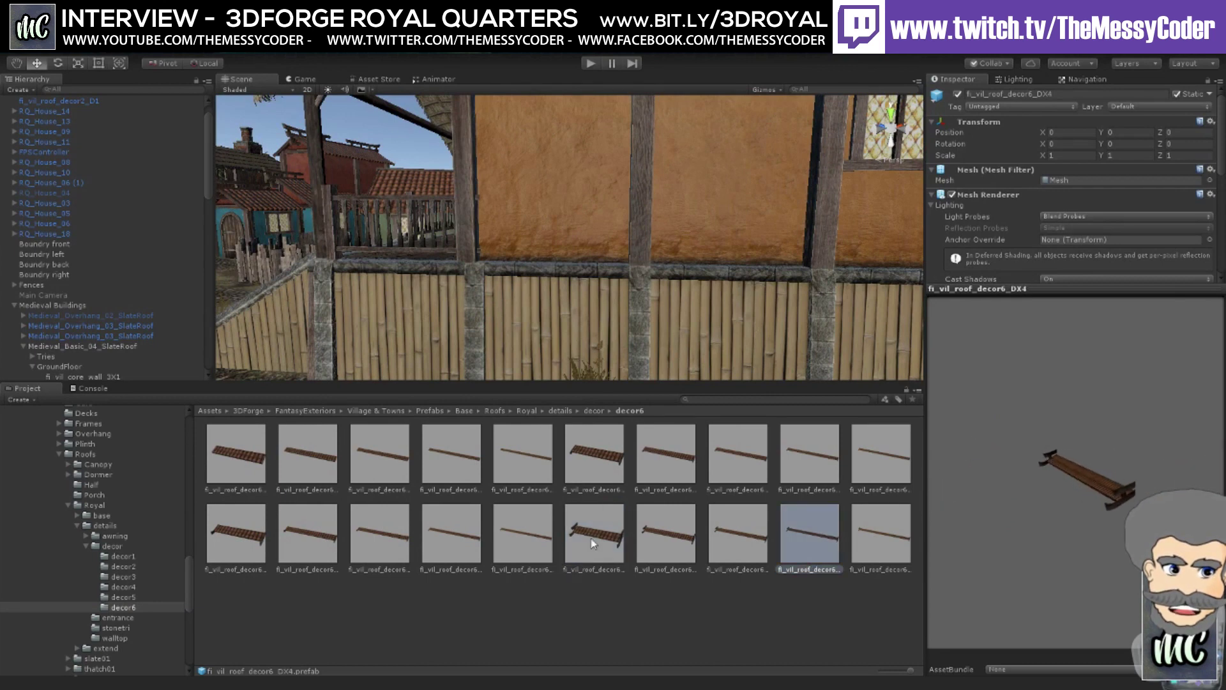
# - Open the decor5 folder and preview the corner roof piece fi_vil_roof_decor5_D4 from another angle
pyautogui.click(123, 596)
pyautogui.click(383, 535)
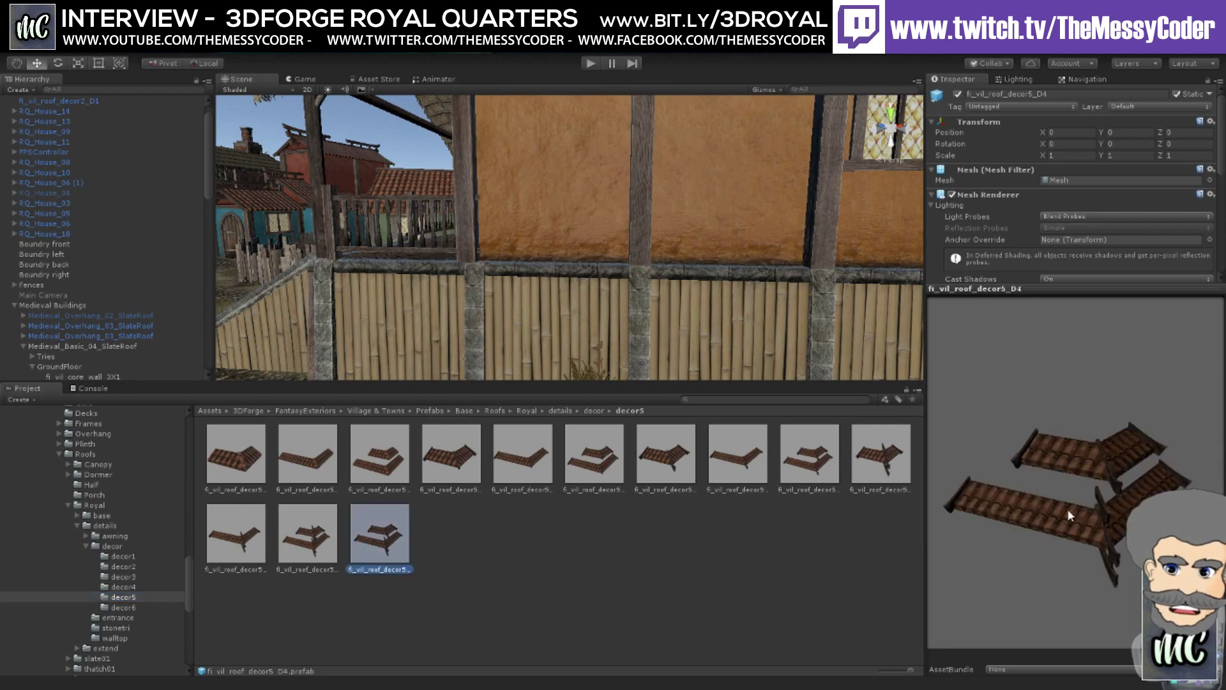
pyautogui.moveTo(1068, 508); pyautogui.dragTo(1130, 488)
# - Place the fi_vil_roof_decor5_D4 prefab in the scene in front of the teal house and view it from above
pyautogui.moveTo(640, 296); pyautogui.dragTo(450, 292, button='right')
pyautogui.scroll(-5, 449, 293)
pyautogui.moveTo(409, 292); pyautogui.dragTo(744, 262, button='middle')
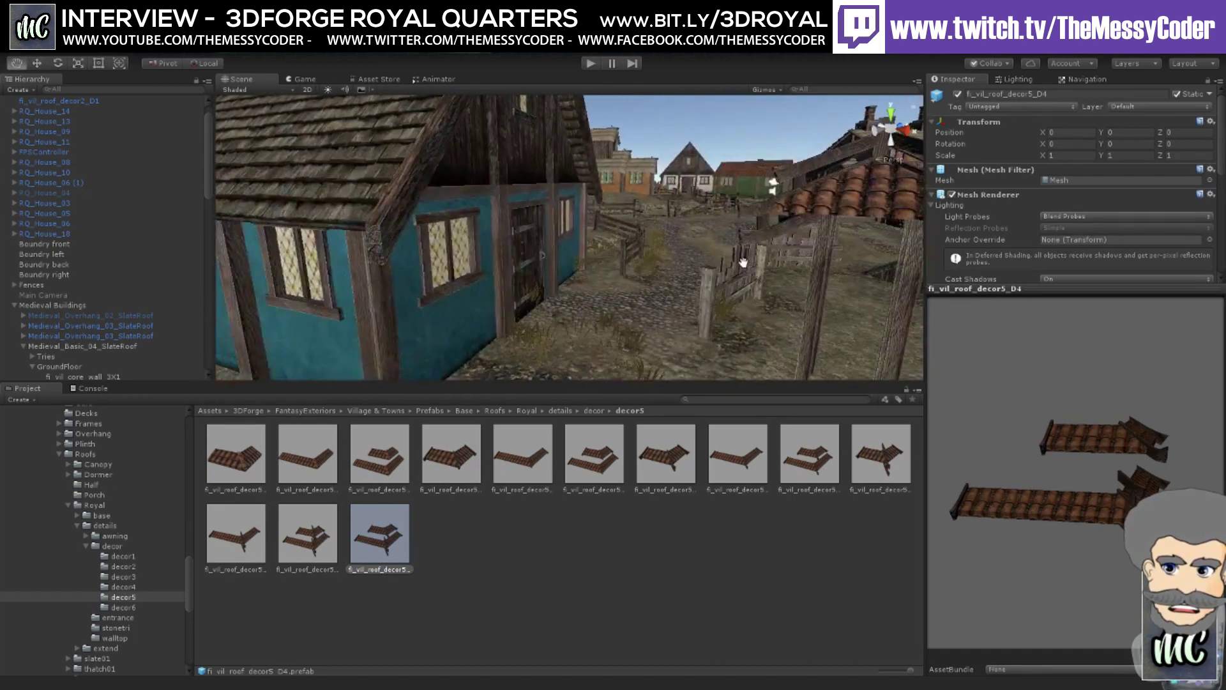
pyautogui.scroll(-1, 478, 255)
pyautogui.moveTo(478, 254); pyautogui.dragTo(290, 261, button='middle')
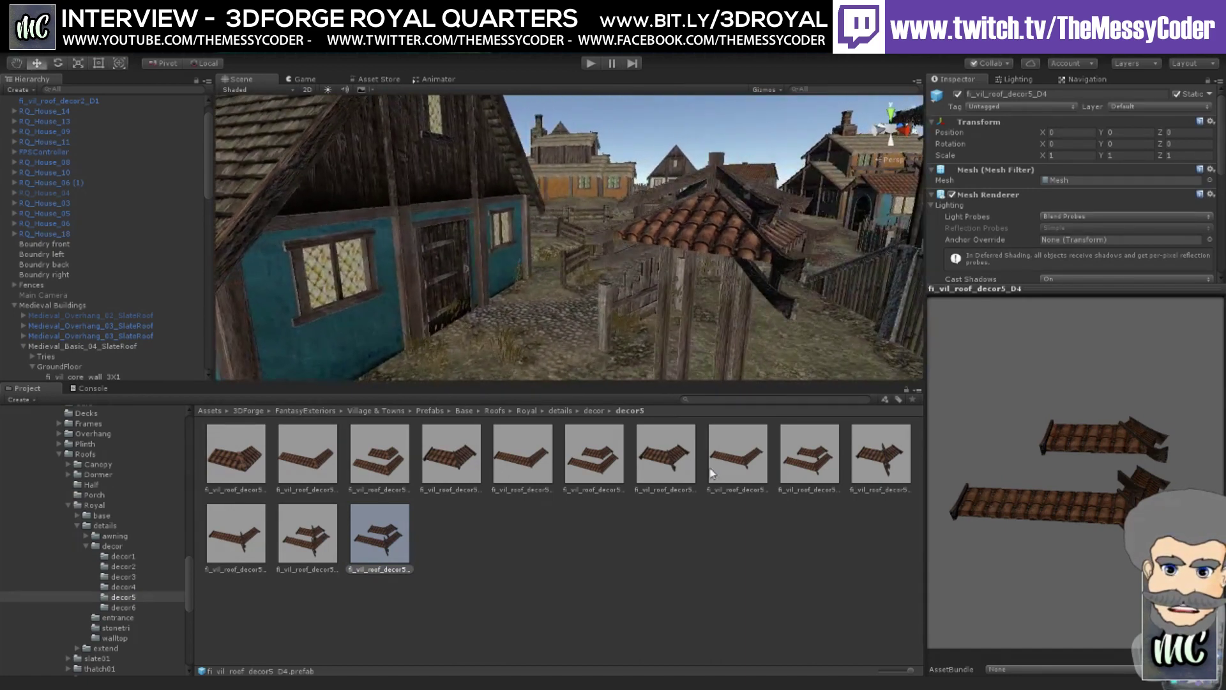
pyautogui.click(882, 453)
pyautogui.moveTo(379, 533); pyautogui.dragTo(514, 300)
pyautogui.moveTo(420, 210); pyautogui.dragTo(454, 220, button='right')
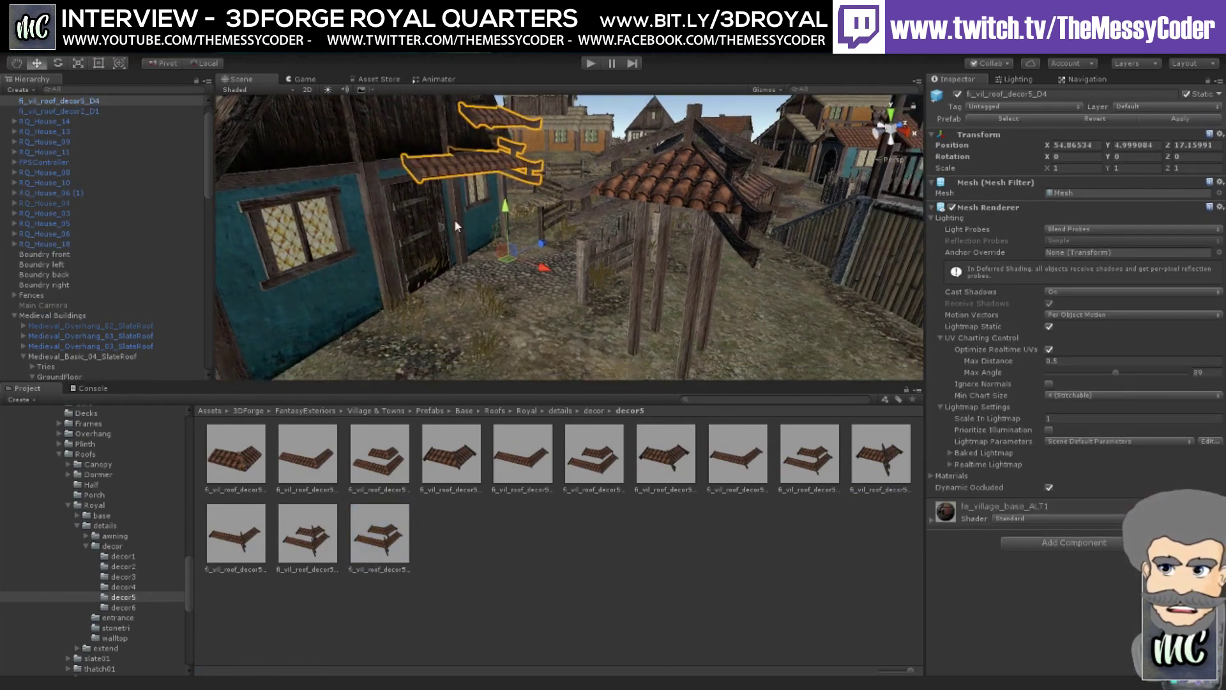
pyautogui.moveTo(454, 220); pyautogui.dragTo(510, 270, button='middle')
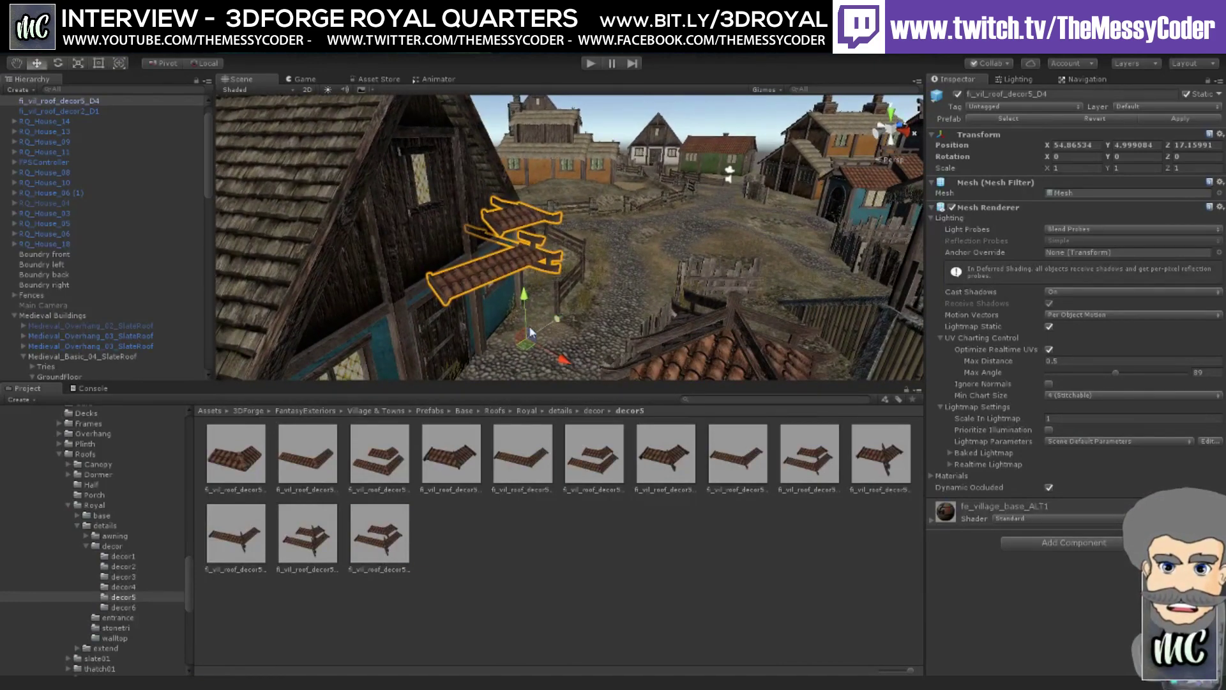
pyautogui.scroll(1, 128, 281)
pyautogui.moveTo(455, 288); pyautogui.dragTo(364, 253, button='right')
# - Add another fi_vil_roof_decor5_D4 prefab to the Roof group of the teal house RQ_House_03
pyautogui.click(511, 204)
pyautogui.moveTo(392, 205); pyautogui.dragTo(543, 243, button='right')
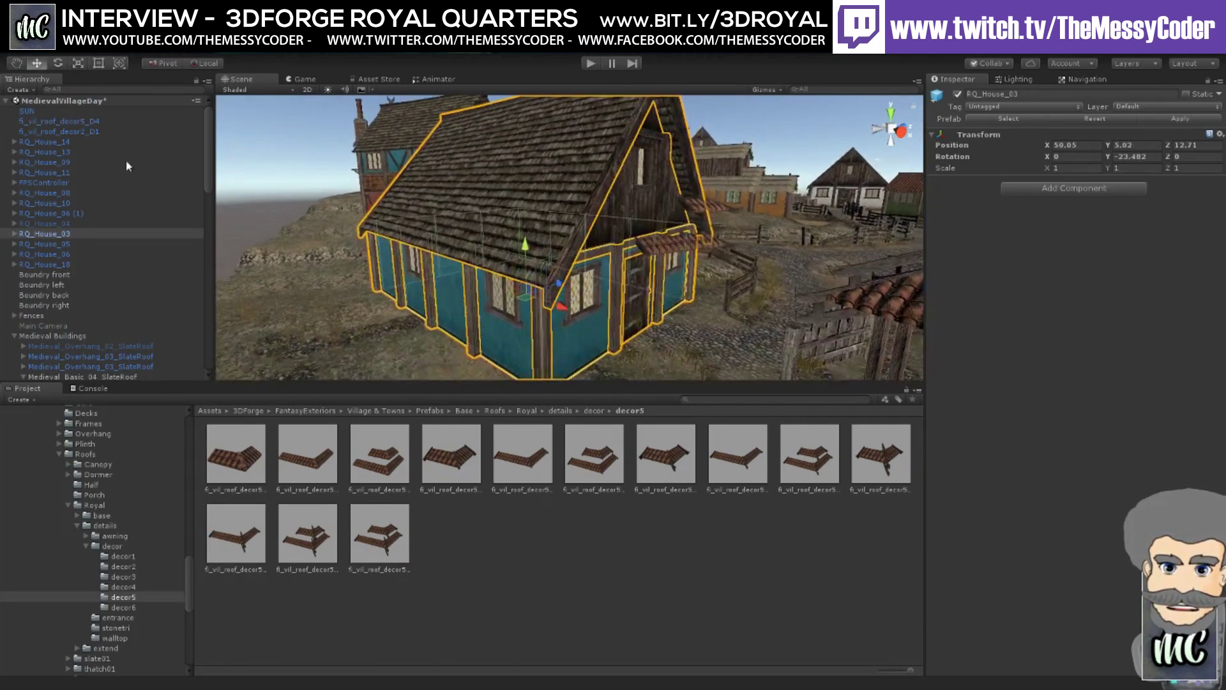
pyautogui.click(14, 234)
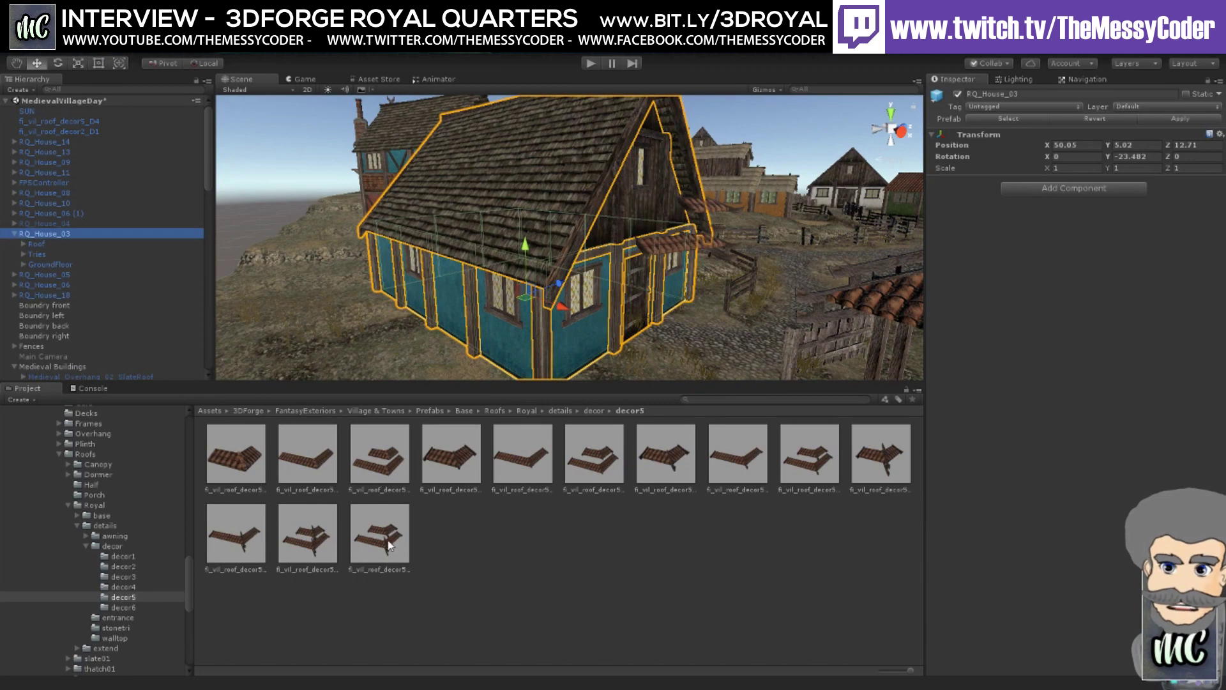
pyautogui.moveTo(390, 544); pyautogui.dragTo(137, 283)
pyautogui.moveTo(46, 241); pyautogui.dragTo(31, 246)
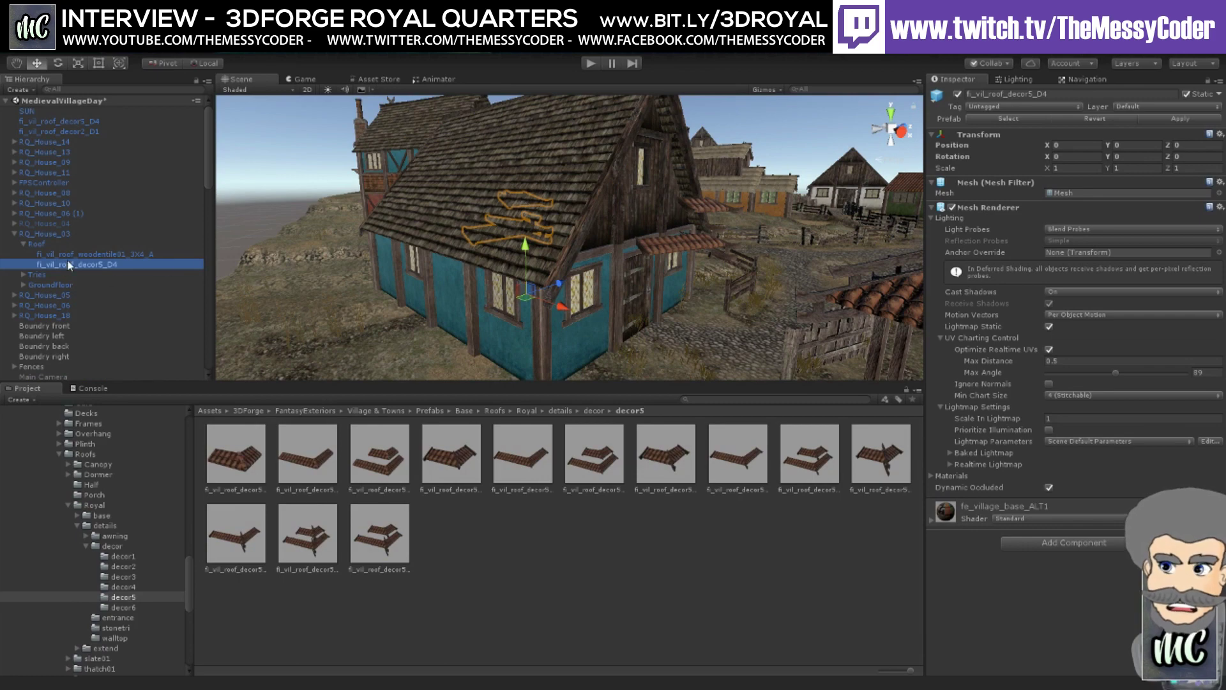
# - Move the fi_vil_roof_decor5_D4 piece in RQ_House_03 toward the house's front corner, to about X 6.53, Z 3.32
pyautogui.moveTo(497, 212); pyautogui.dragTo(477, 239, button='right')
pyautogui.scroll(3, 477, 239)
pyautogui.moveTo(588, 234); pyautogui.dragTo(642, 271, button='middle')
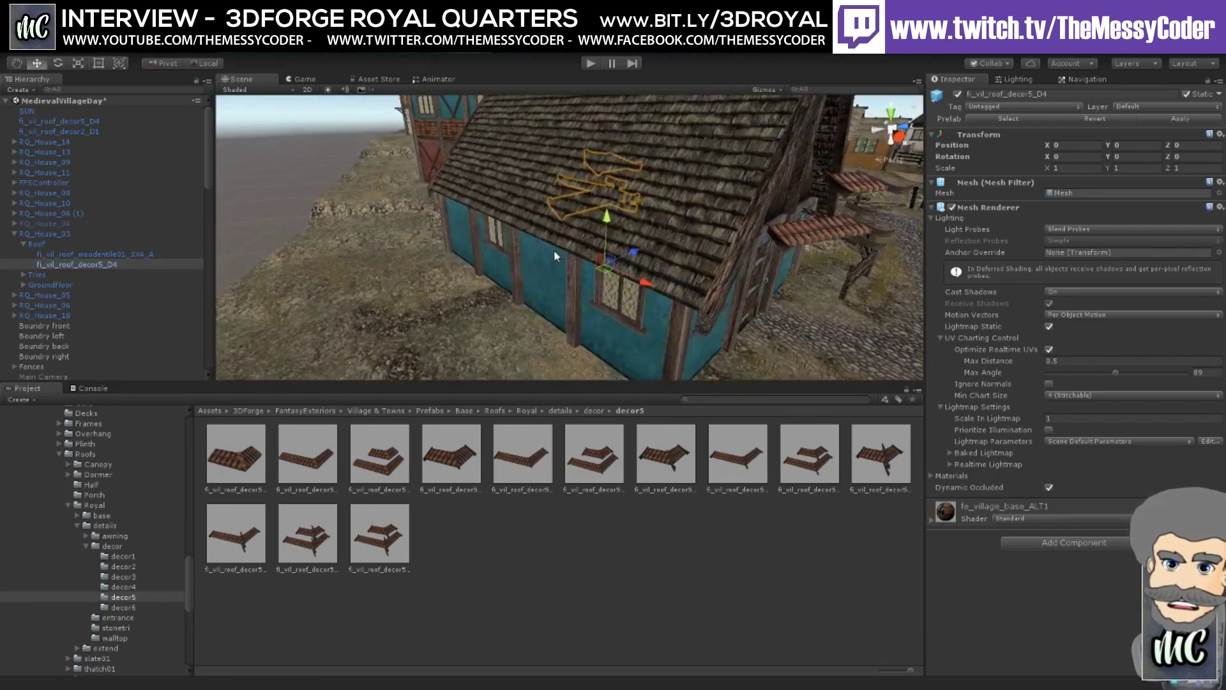
pyautogui.scroll(1, 554, 250)
pyautogui.moveTo(615, 184); pyautogui.dragTo(109, 360, button='middle')
pyautogui.moveTo(637, 140); pyautogui.dragTo(464, 226, button='middle')
pyautogui.moveTo(463, 225); pyautogui.dragTo(858, 259, button='right')
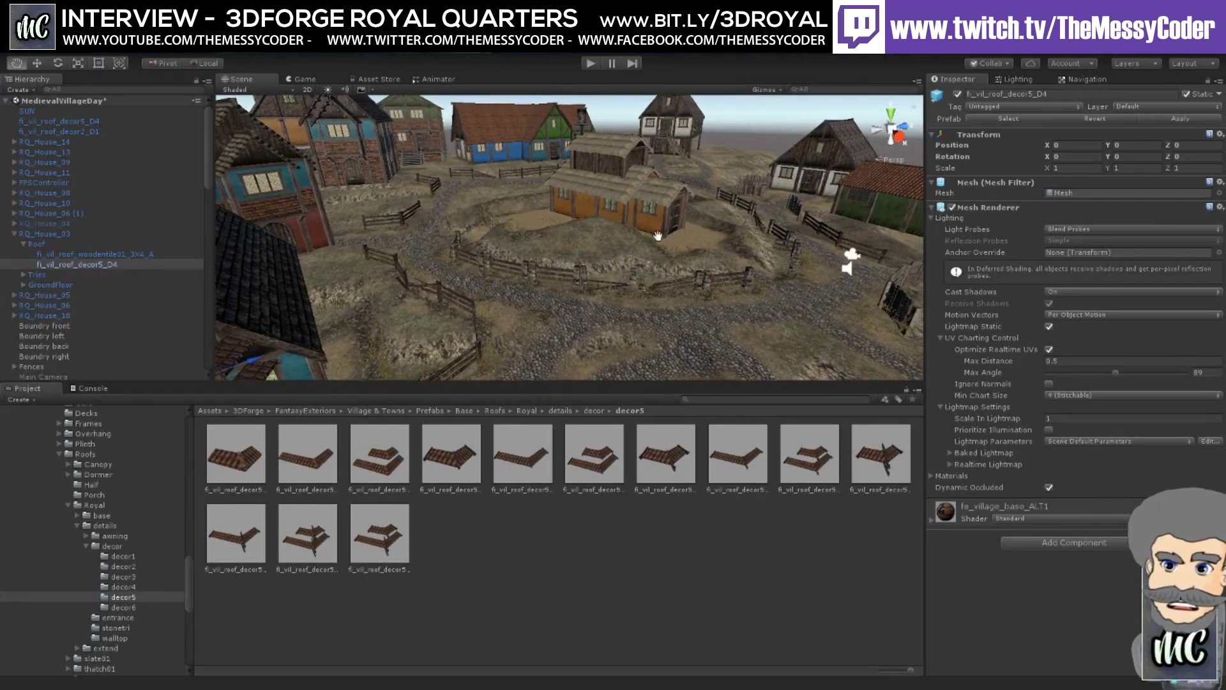
pyautogui.press('f')
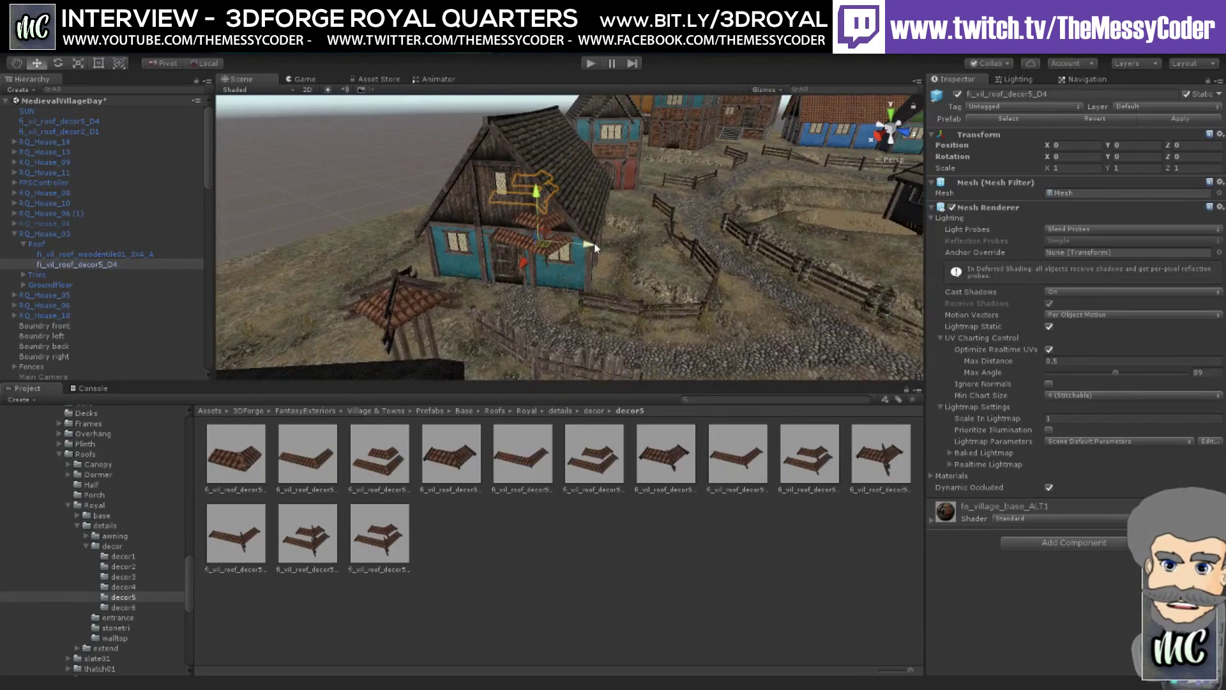
pyautogui.moveTo(595, 249); pyautogui.dragTo(569, 304)
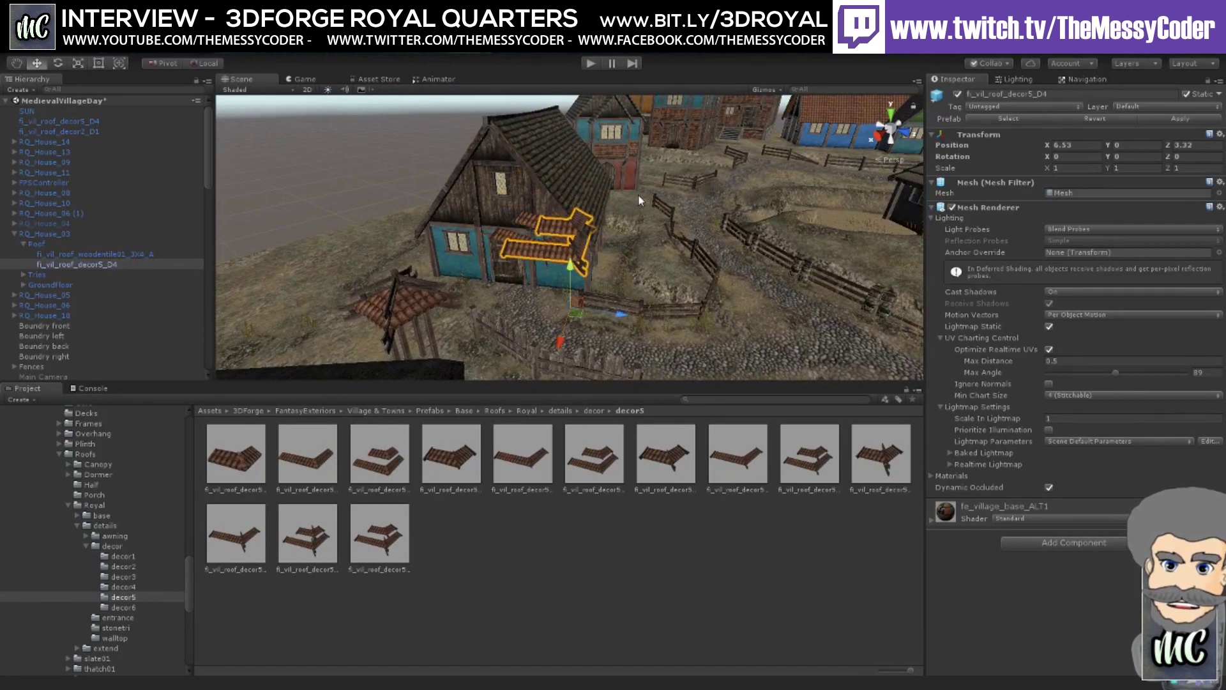
# - Delete both fi_vil_roof_decor5_D4 pieces, the one in RQ_House_03's Roof group and the one in front of the house
pyautogui.moveTo(639, 195); pyautogui.dragTo(618, 207, button='right')
pyautogui.moveTo(617, 206); pyautogui.dragTo(546, 201, button='middle')
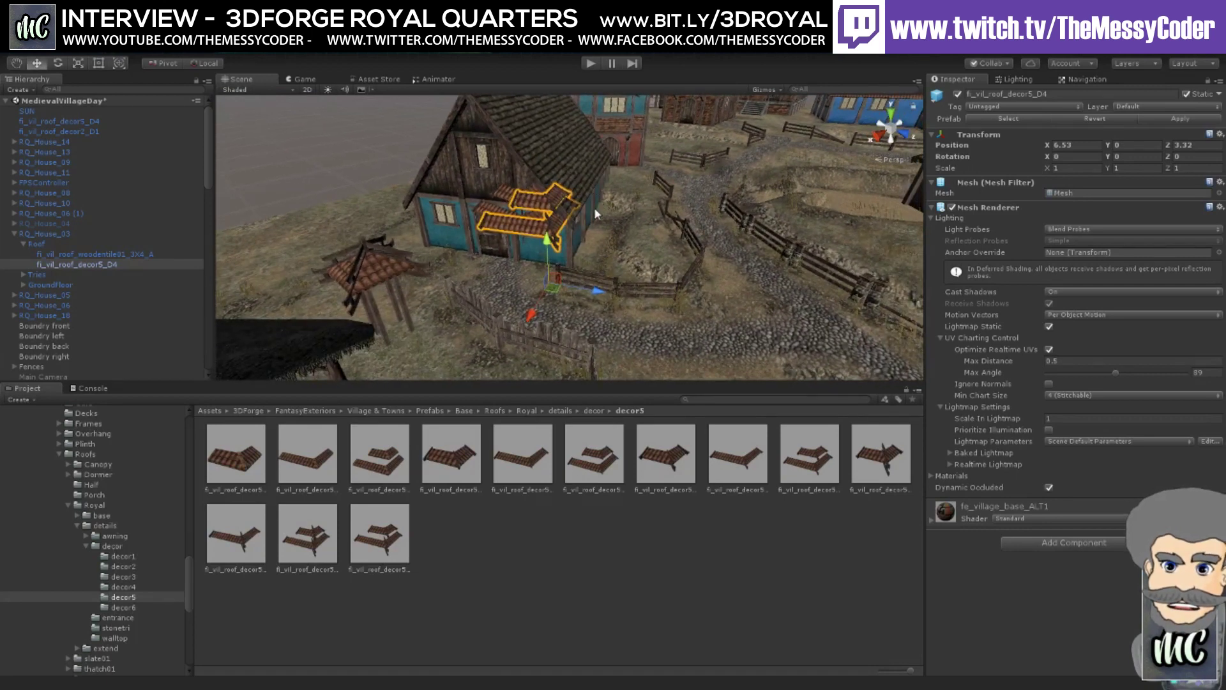
pyautogui.press('Delete')
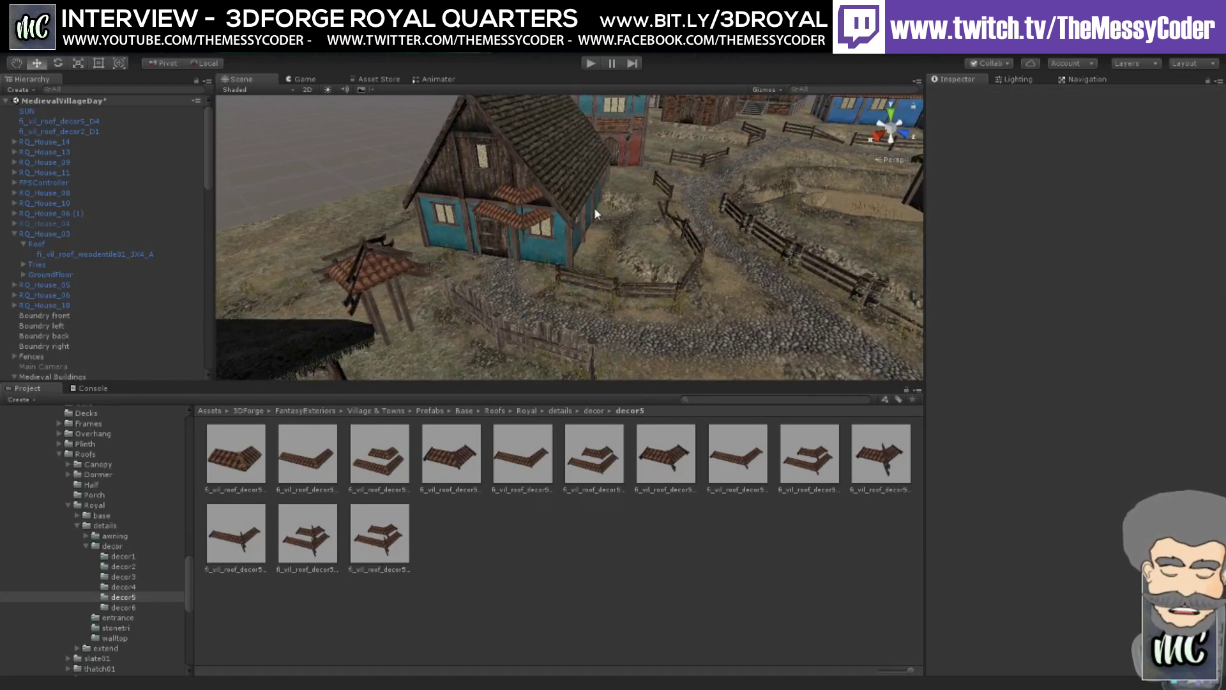
pyautogui.click(524, 230)
pyautogui.press('Delete')
# - Select RQ_House_08, open the Royal roof's details > entrance folder and preview fi_vil_roof_entr4_D1 from another angle
pyautogui.keyDown('alt'); pyautogui.moveTo(524, 229); pyautogui.dragTo(697, 246); pyautogui.keyUp('alt')
pyautogui.click(718, 247)
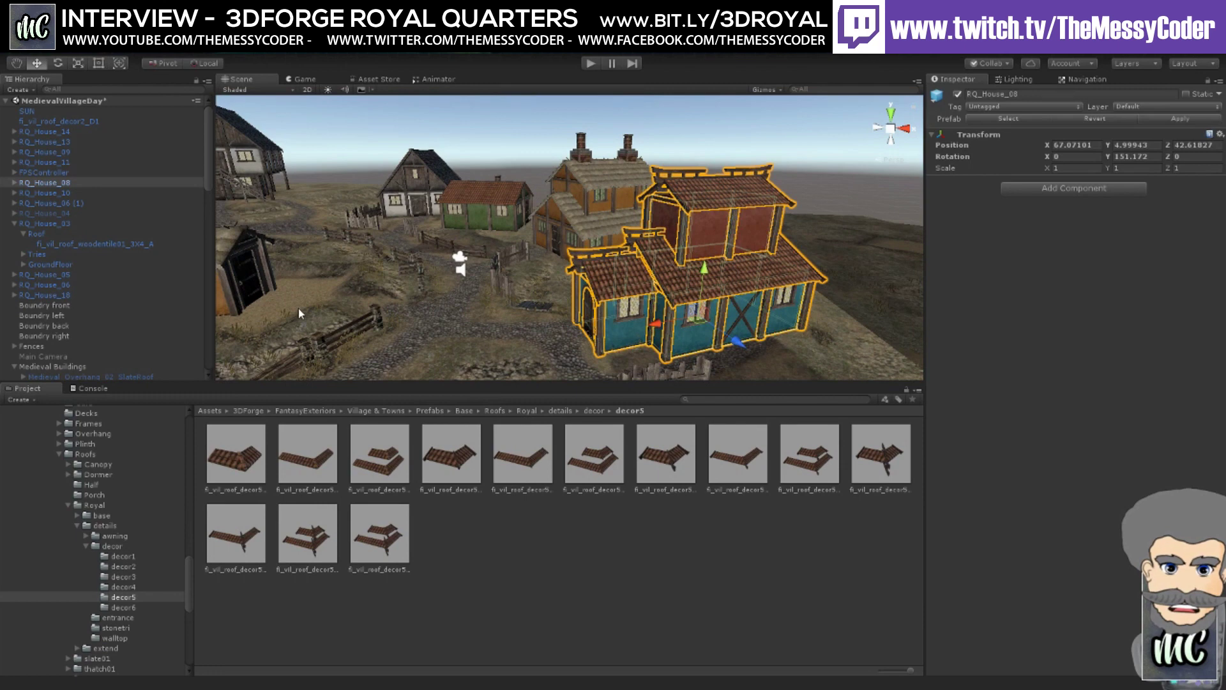
pyautogui.scroll(-3, 119, 607)
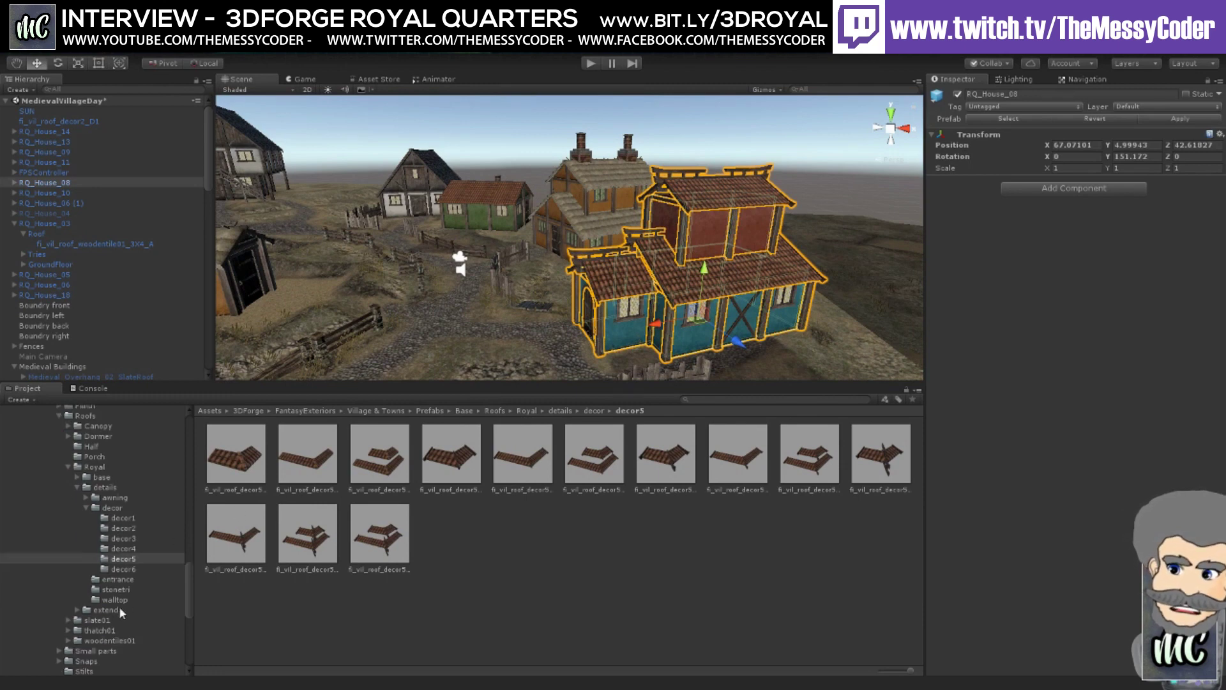
pyautogui.click(112, 579)
pyautogui.click(521, 612)
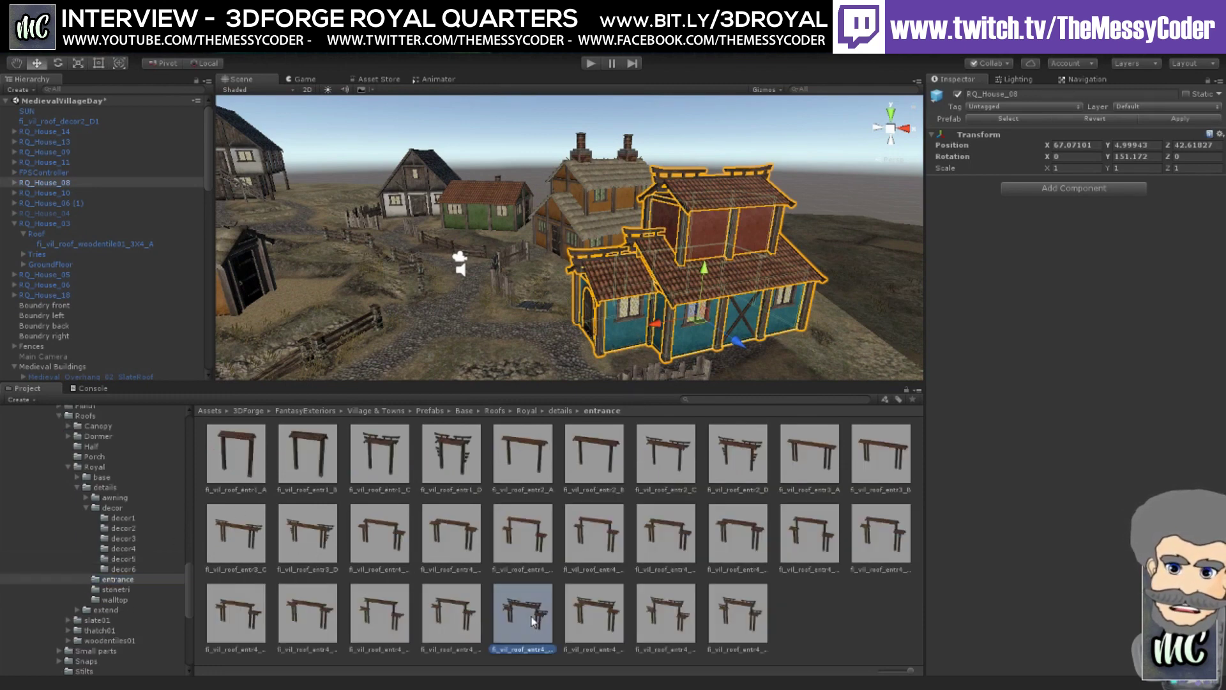
pyautogui.moveTo(1089, 505); pyautogui.dragTo(851, 484)
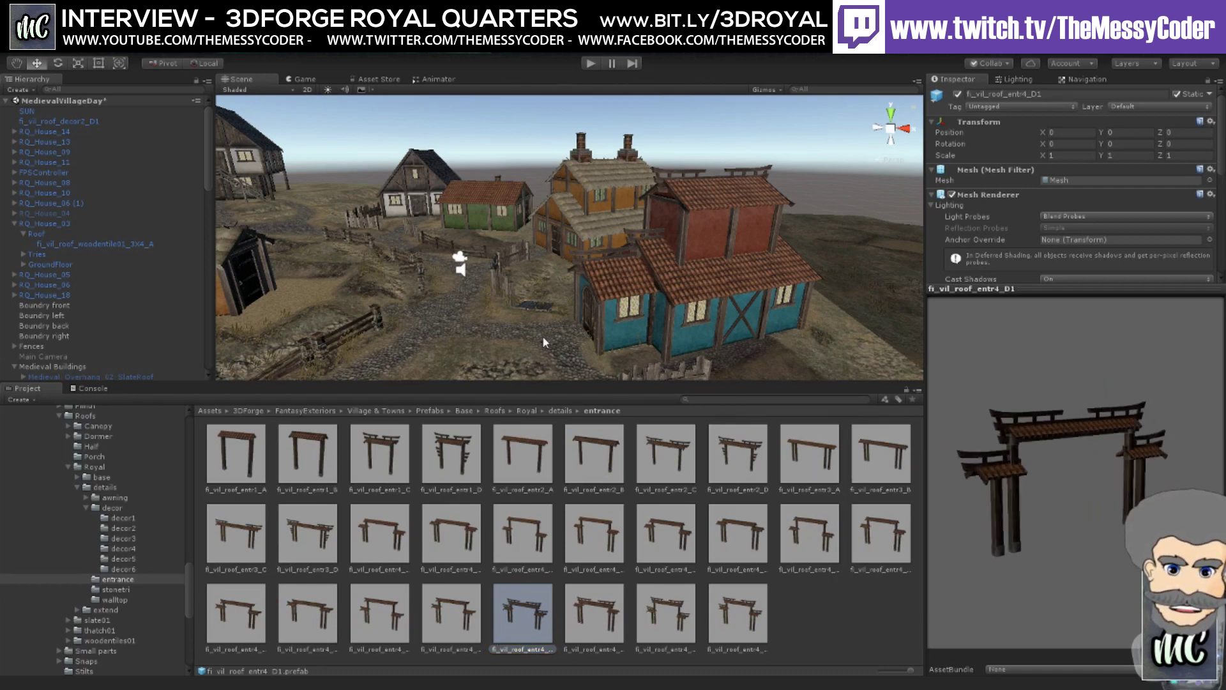
# - Place the fi_vil_roof_entr4_D1 gateway across the cobbled path near the teal and red house
pyautogui.moveTo(512, 250); pyautogui.dragTo(456, 329, button='right')
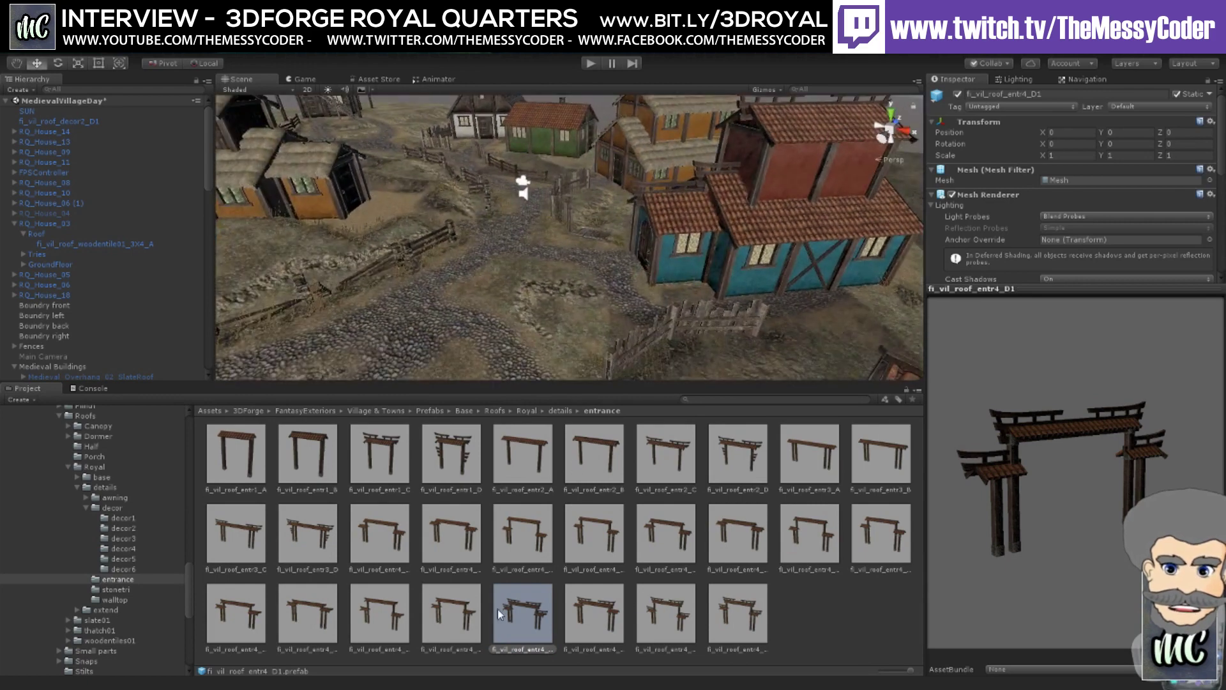
pyautogui.moveTo(500, 614); pyautogui.dragTo(484, 312)
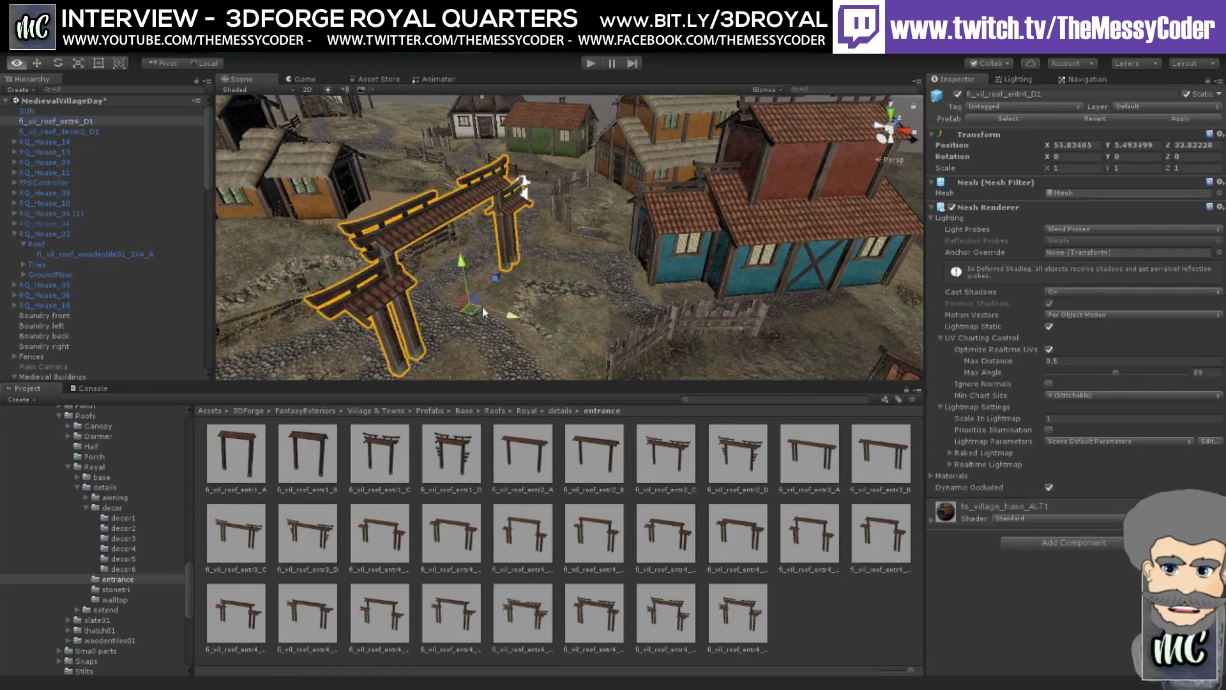
# - Examine the fi_vil_roof_entr4_D1 gateway and its tiled roofs from several sides along the cobbled path
pyautogui.moveTo(483, 312); pyautogui.dragTo(462, 273, button='right')
pyautogui.moveTo(462, 273); pyautogui.dragTo(608, 143, button='middle')
pyautogui.scroll(2, 485, 287)
pyautogui.moveTo(485, 287); pyautogui.dragTo(476, 276, button='middle')
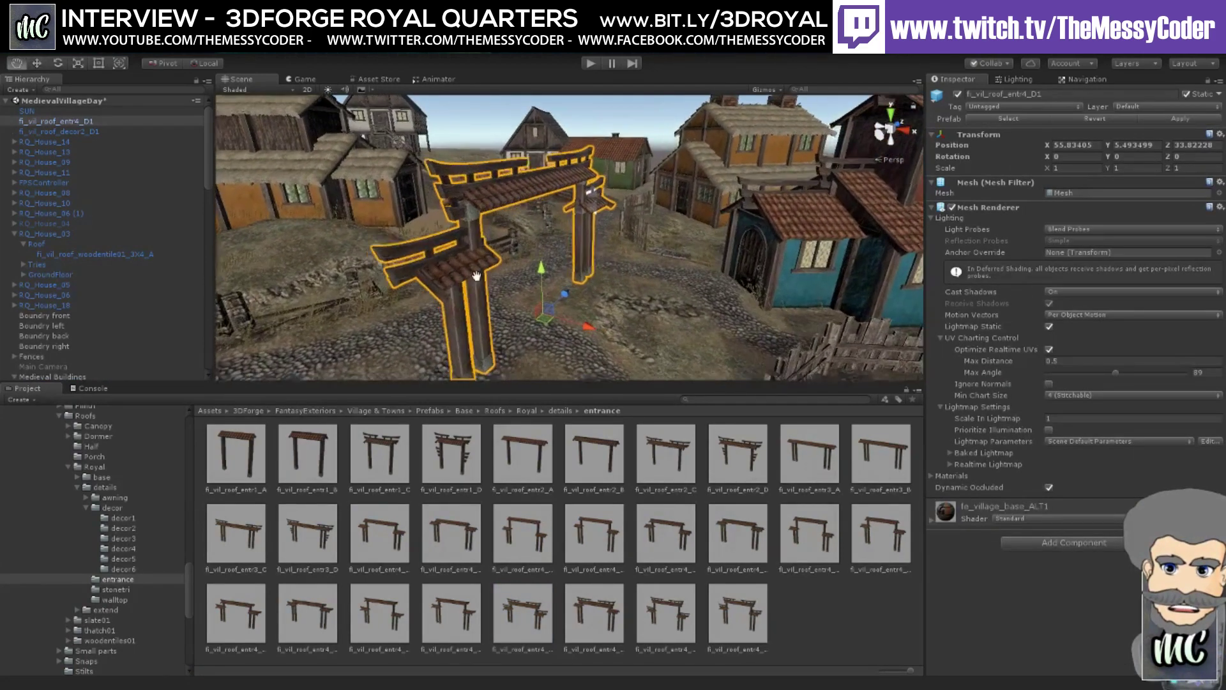
pyautogui.moveTo(476, 276); pyautogui.dragTo(611, 276, button='right')
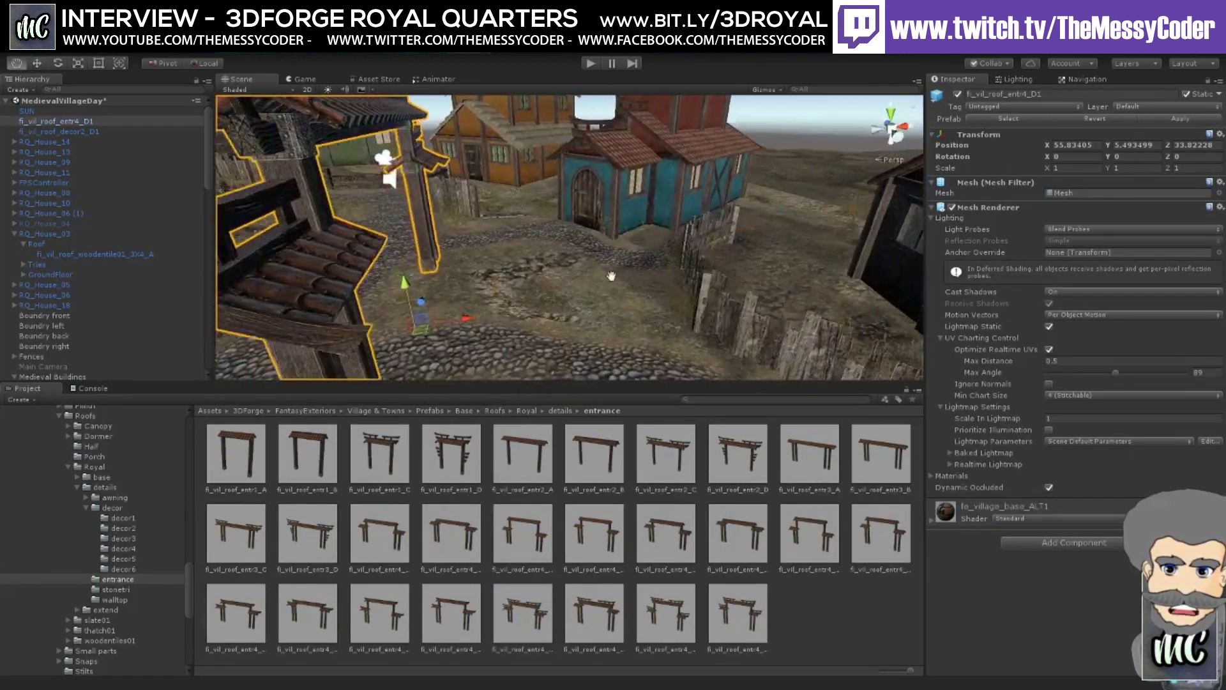
pyautogui.moveTo(611, 276); pyautogui.dragTo(629, 259, button='middle')
pyautogui.moveTo(319, 262); pyautogui.dragTo(753, 269, button='middle')
pyautogui.moveTo(440, 210); pyautogui.dragTo(894, 211, button='middle')
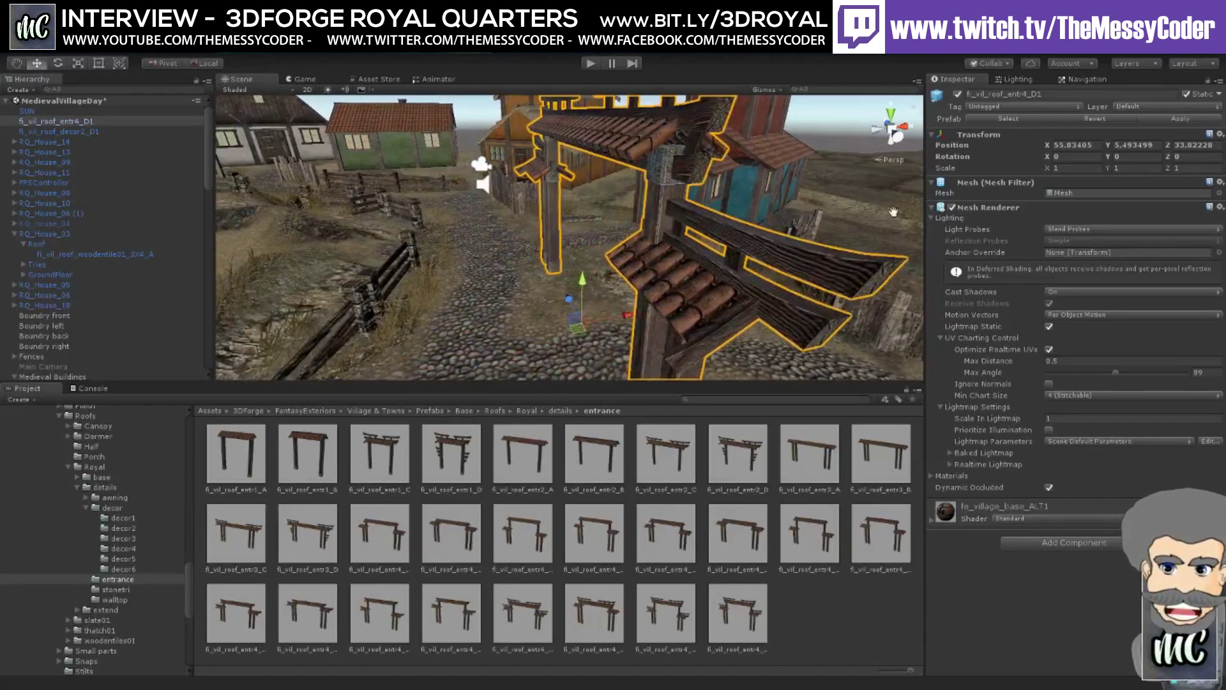
pyautogui.moveTo(893, 212); pyautogui.dragTo(627, 269, button='right')
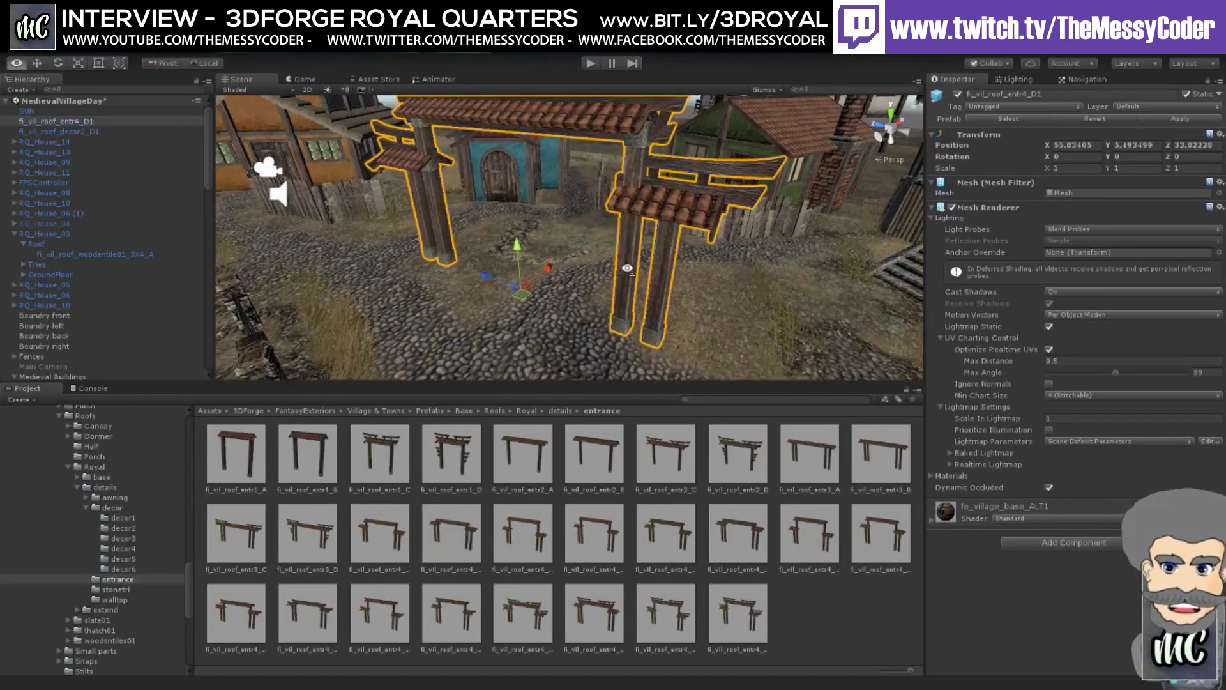
# - Place the fi_vil_roof_entr1_D gateway beside the larger gateway on the cobbled path, at about X 53.09, Z 37.86
pyautogui.moveTo(607, 272); pyautogui.dragTo(771, 211, button='middle')
pyautogui.moveTo(465, 281); pyautogui.dragTo(565, 217, button='right')
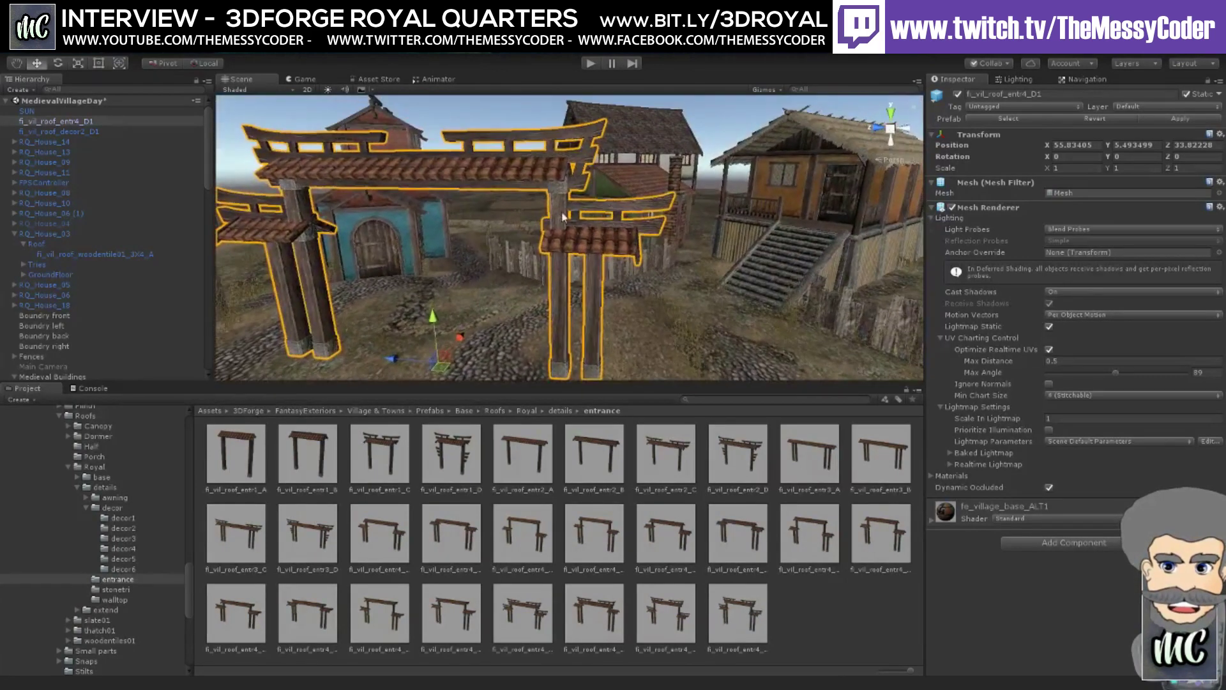
pyautogui.moveTo(565, 217); pyautogui.dragTo(658, 224, button='middle')
pyautogui.moveTo(657, 224); pyautogui.dragTo(485, 275, button='right')
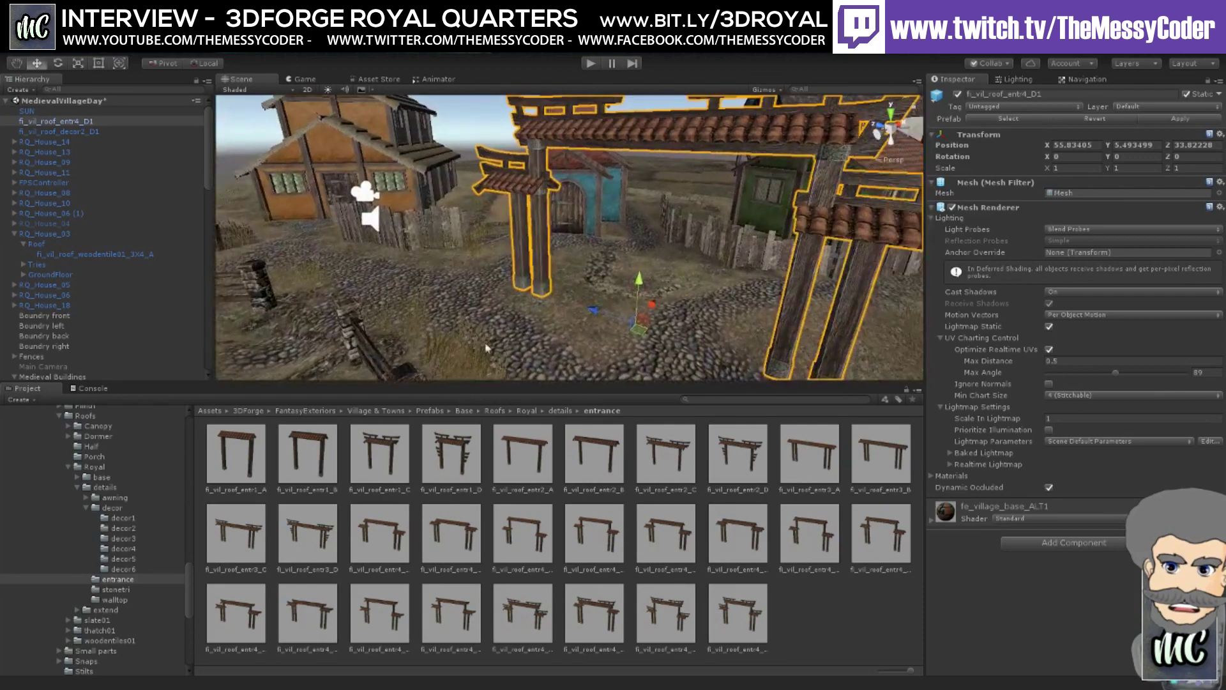
pyautogui.moveTo(428, 401); pyautogui.dragTo(405, 316)
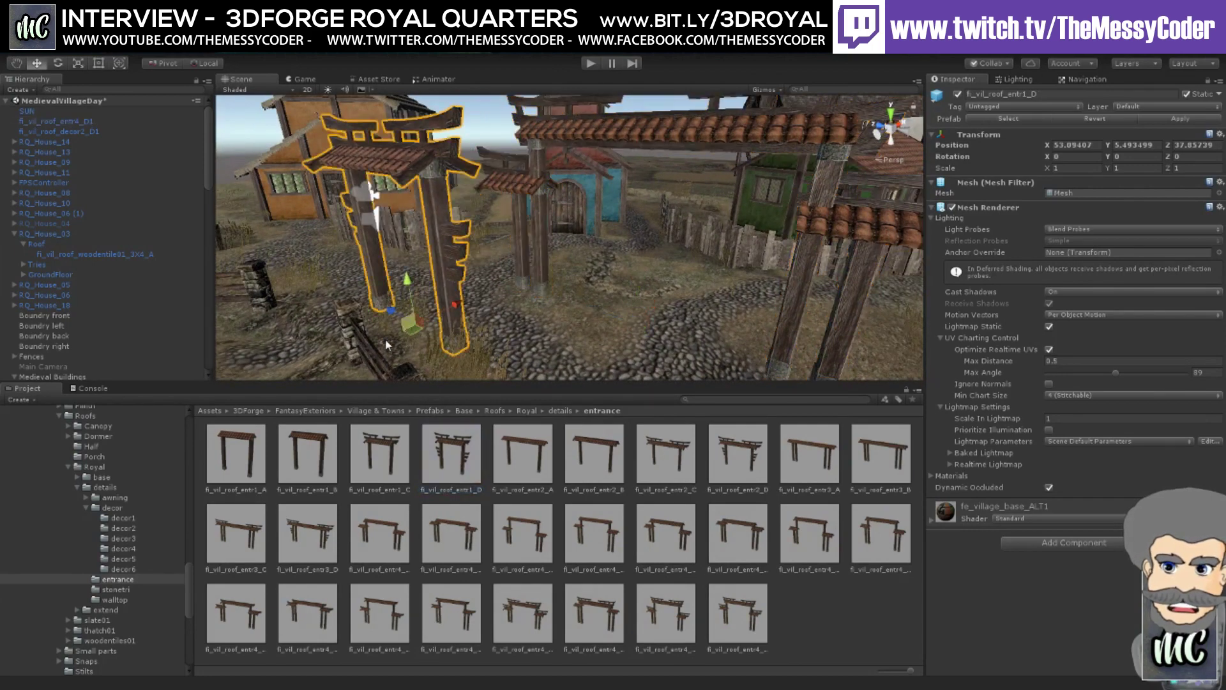
# - Open the Royal roof's details > walltop folder and preview fi_vil_roof_walltop_1_B from another angle
pyautogui.click(117, 600)
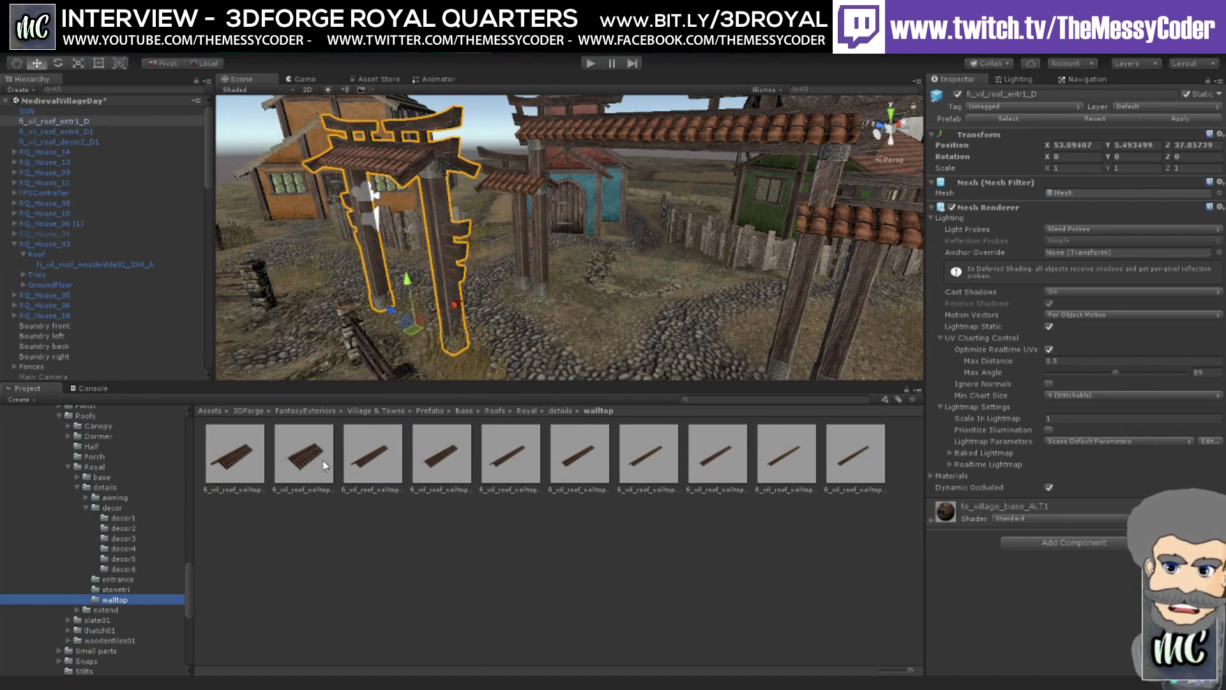
pyautogui.moveTo(415, 362); pyautogui.dragTo(383, 357, button='right')
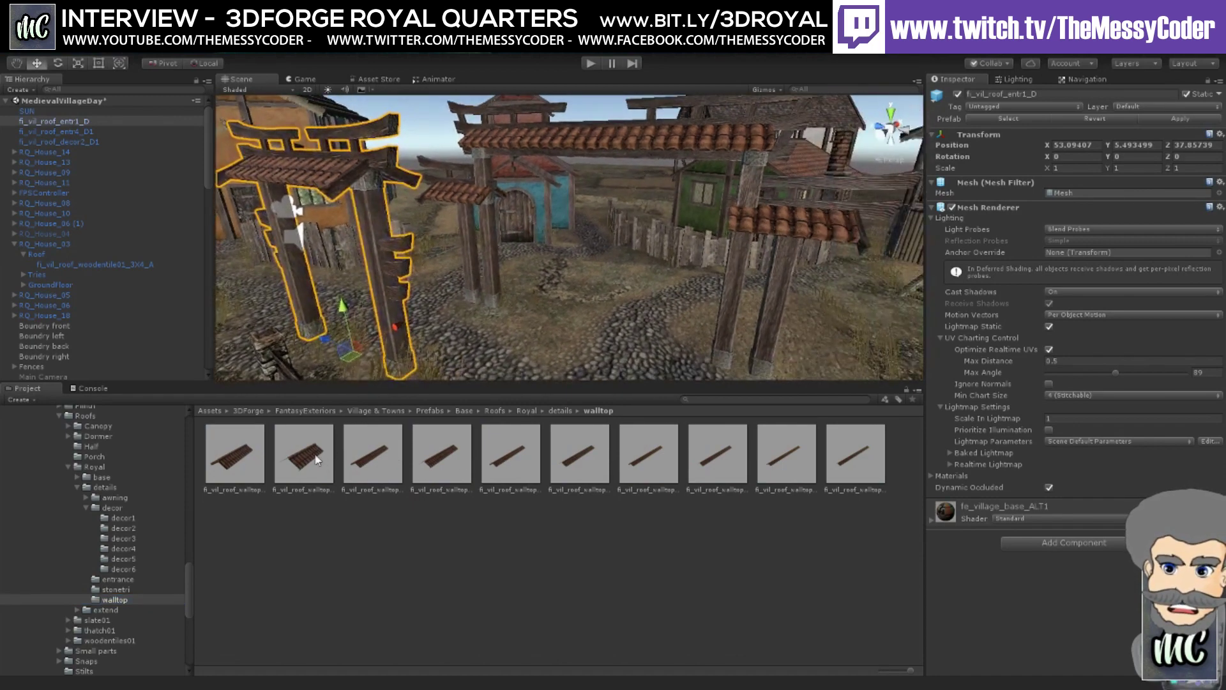
pyautogui.click(313, 461)
pyautogui.moveTo(956, 488); pyautogui.dragTo(1090, 539)
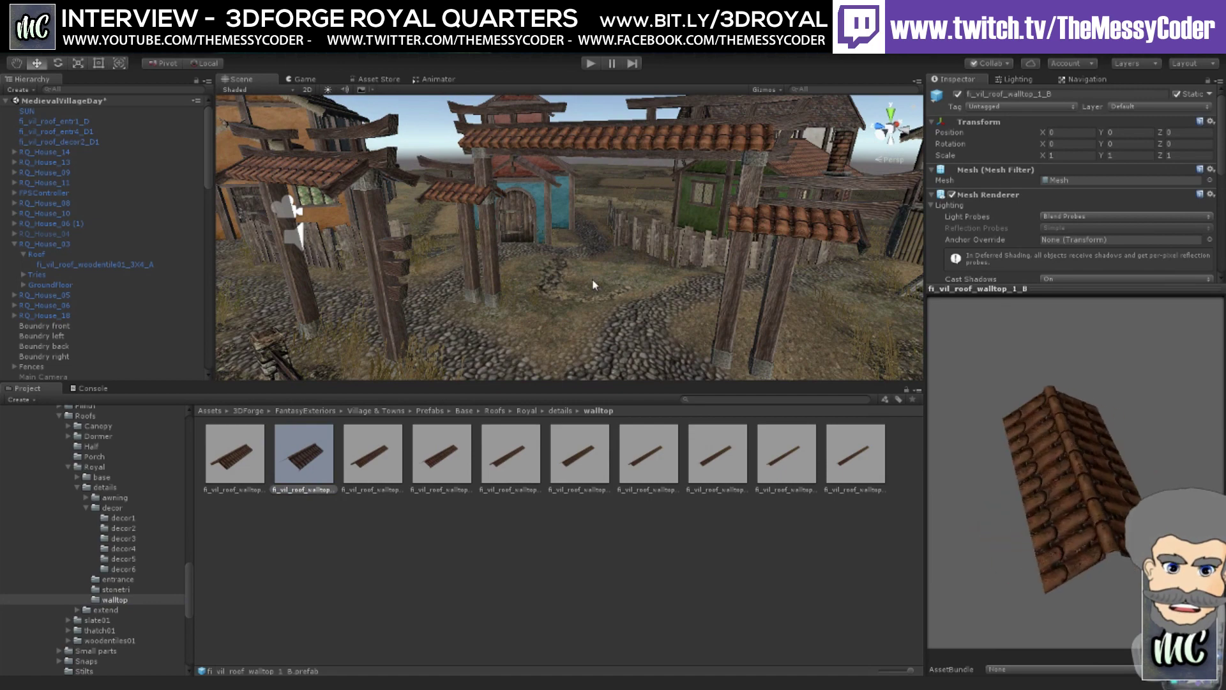
# - Place the fi_vil_roof_walltop_1_B piece in front of the orange thatched house, at about X 46.31, Z 29.78
pyautogui.moveTo(594, 284); pyautogui.dragTo(409, 345, button='right')
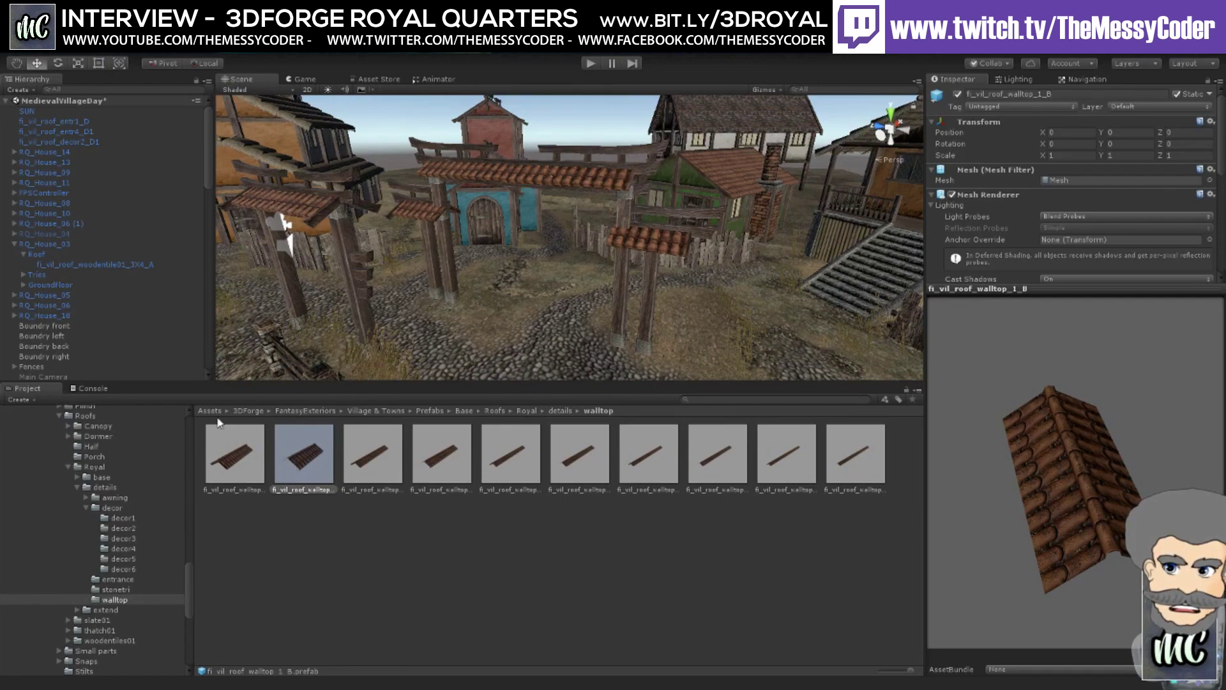
pyautogui.moveTo(541, 295); pyautogui.dragTo(437, 361, button='right')
pyautogui.moveTo(316, 463); pyautogui.dragTo(498, 353)
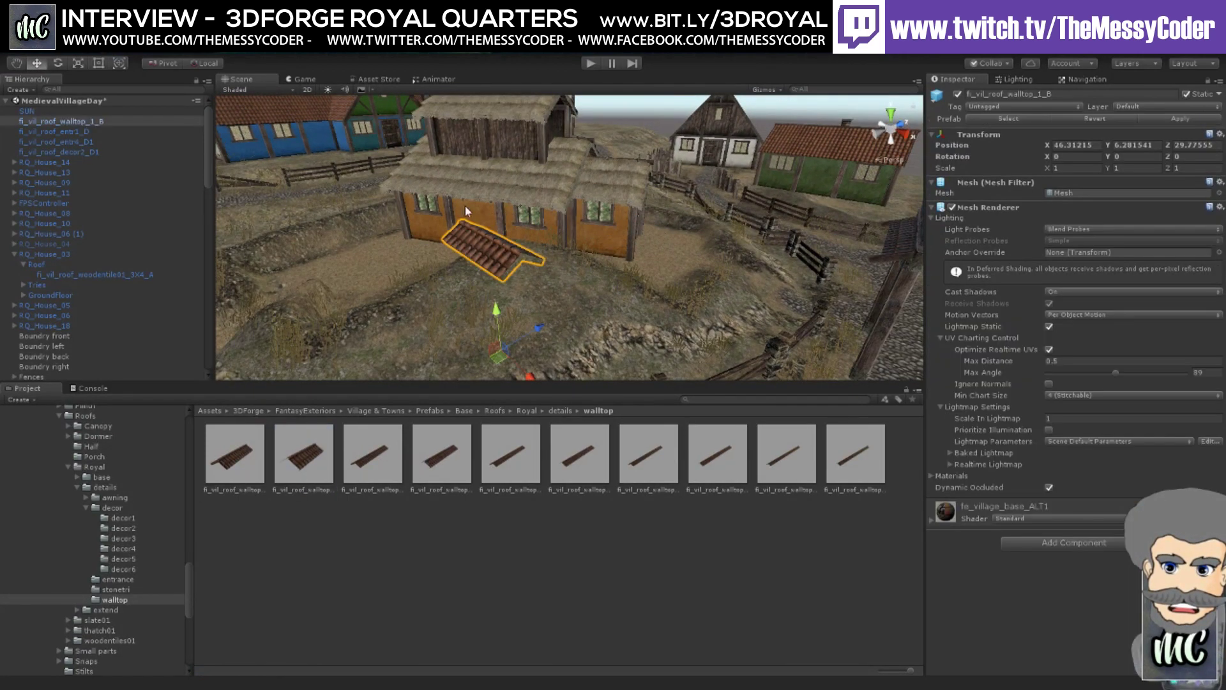
# - Place the longer fi_vil_roof_walltop_2_A piece near the first wall top, at about X 48.72, Z 28.97
pyautogui.moveTo(465, 205); pyautogui.dragTo(511, 233, button='right')
pyautogui.moveTo(511, 234); pyautogui.dragTo(535, 209, button='middle')
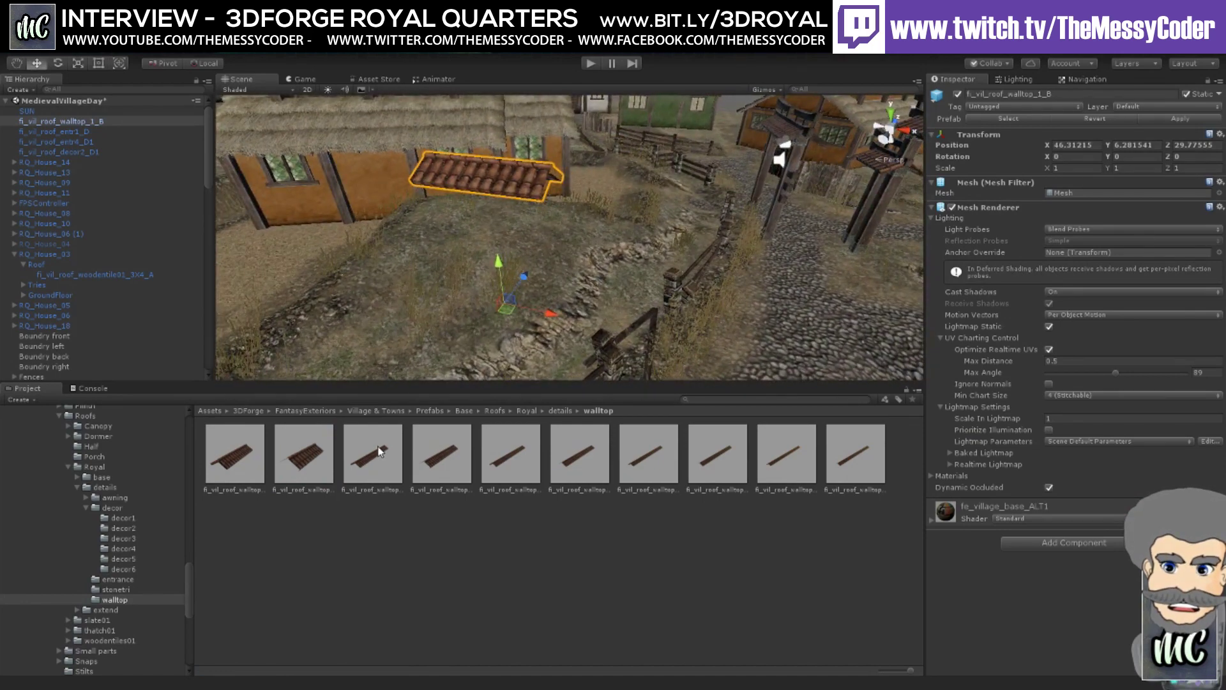
pyautogui.moveTo(377, 476); pyautogui.dragTo(599, 344)
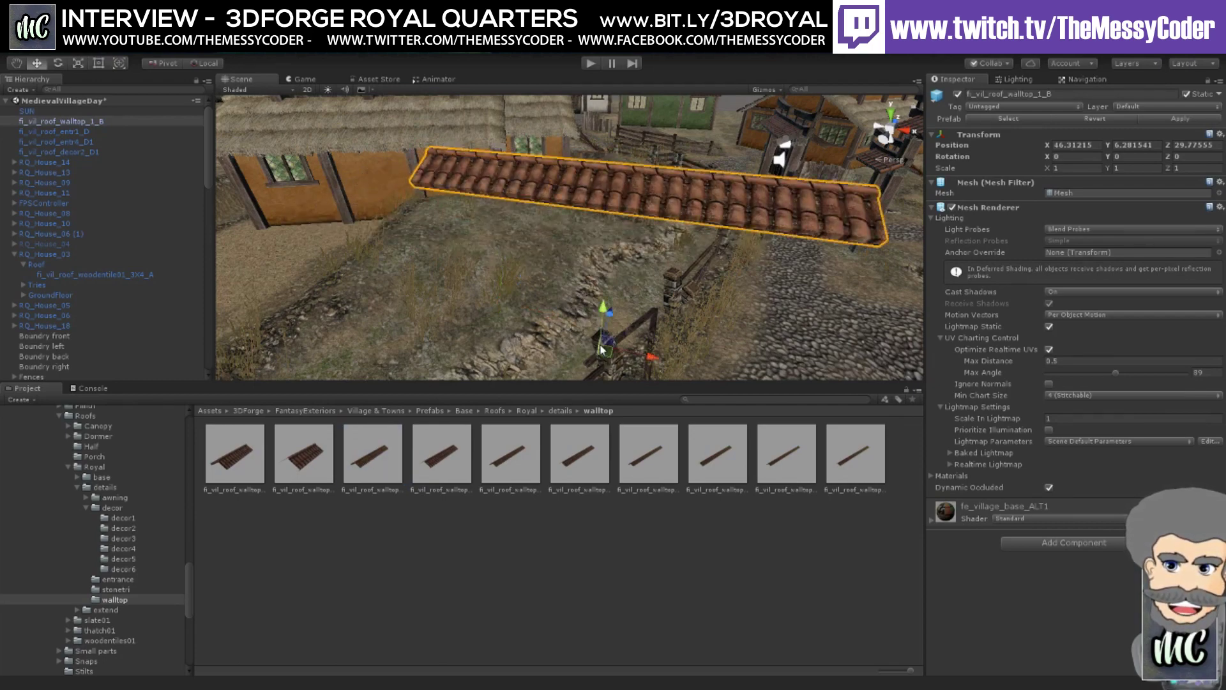
# - Examine the tiles, ridge and ends of the fi_vil_roof_walltop_2_A piece up close and from above
pyautogui.moveTo(533, 303); pyautogui.dragTo(647, 256, button='middle')
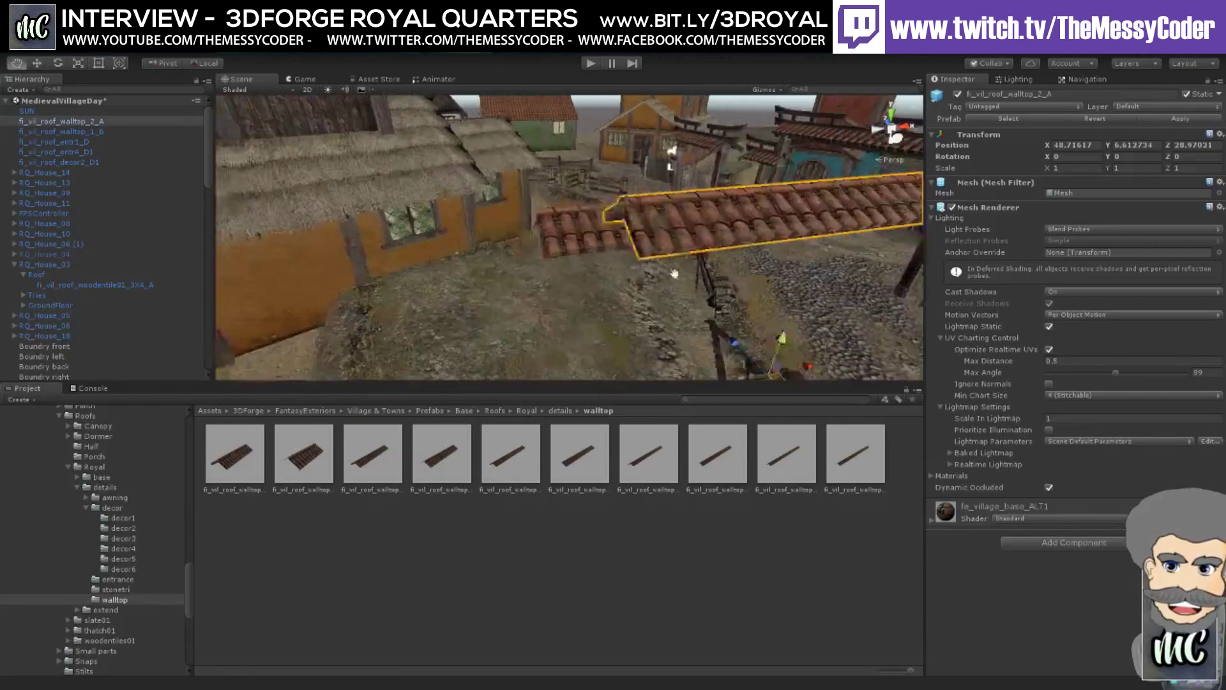
pyautogui.moveTo(647, 256); pyautogui.dragTo(722, 230, button='right')
pyautogui.moveTo(542, 217); pyautogui.dragTo(578, 261, button='middle')
pyautogui.scroll(3, 573, 256)
pyautogui.scroll(6, 611, 234)
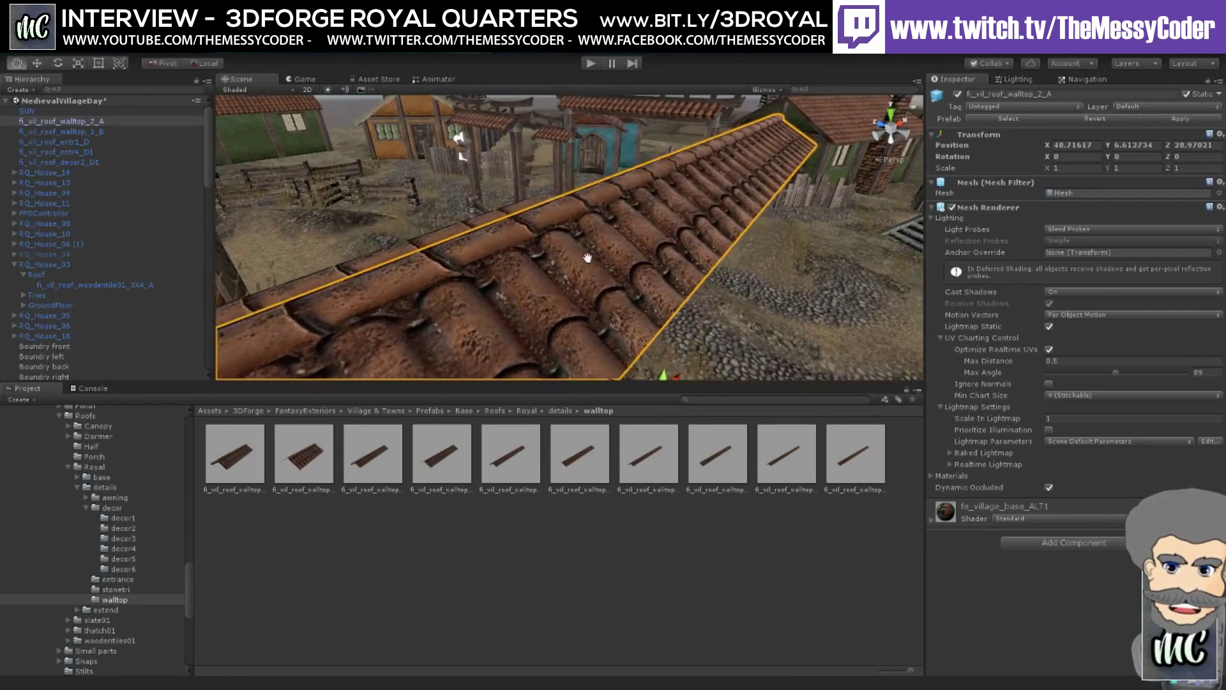
pyautogui.moveTo(645, 229); pyautogui.dragTo(581, 260, button='right')
pyautogui.moveTo(618, 246); pyautogui.dragTo(545, 274, button='middle')
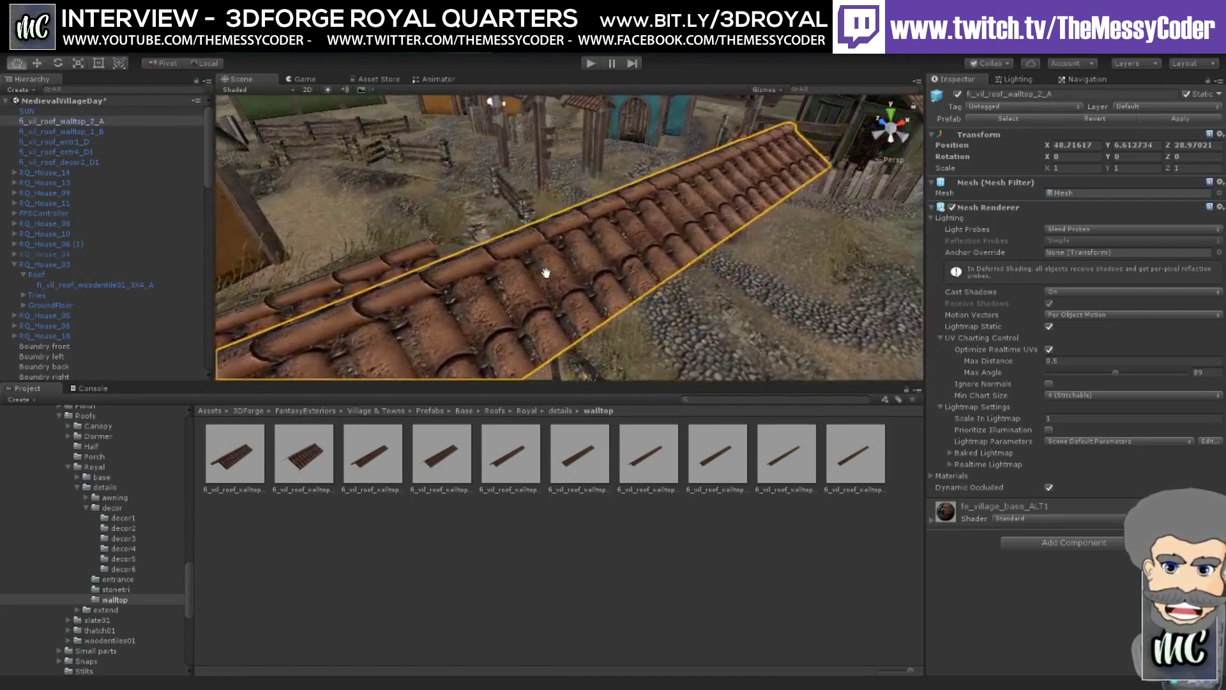
pyautogui.scroll(-3, 545, 274)
pyautogui.keyDown('alt'); pyautogui.moveTo(709, 208); pyautogui.dragTo(569, 236); pyautogui.keyUp('alt')
pyautogui.moveTo(569, 235); pyautogui.dragTo(575, 245, button='middle')
pyautogui.keyDown('alt'); pyautogui.moveTo(574, 245); pyautogui.dragTo(594, 257); pyautogui.keyUp('alt')
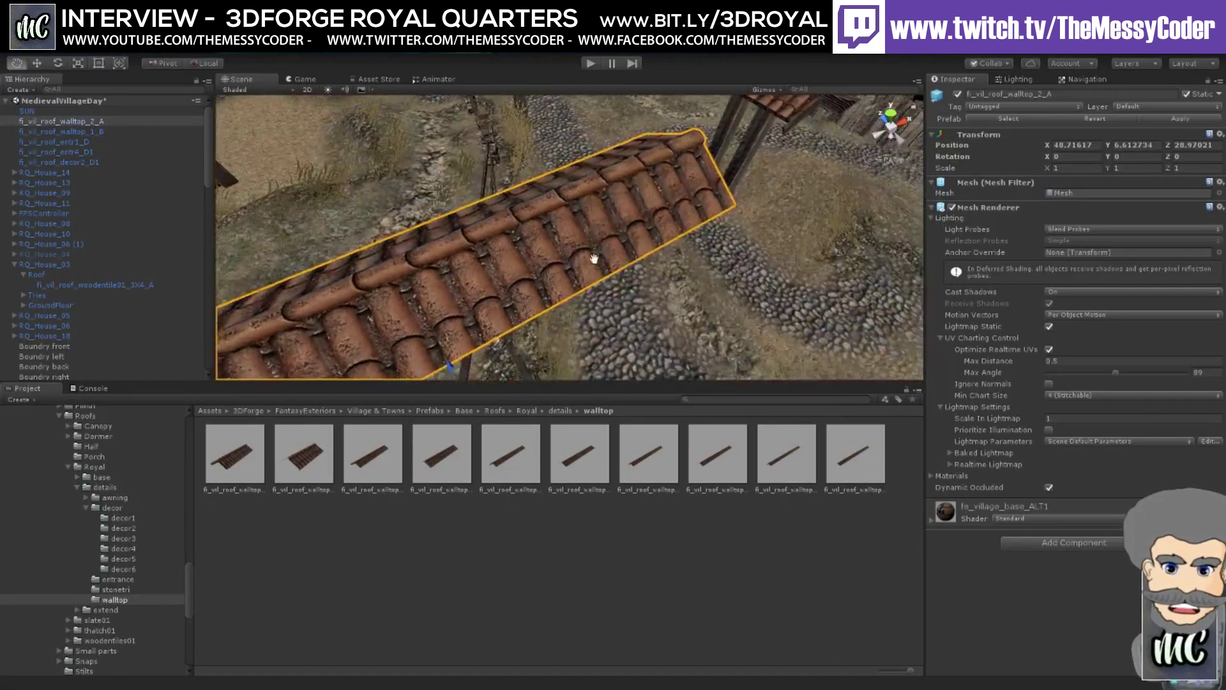
pyautogui.moveTo(594, 257); pyautogui.dragTo(332, 341, button='middle')
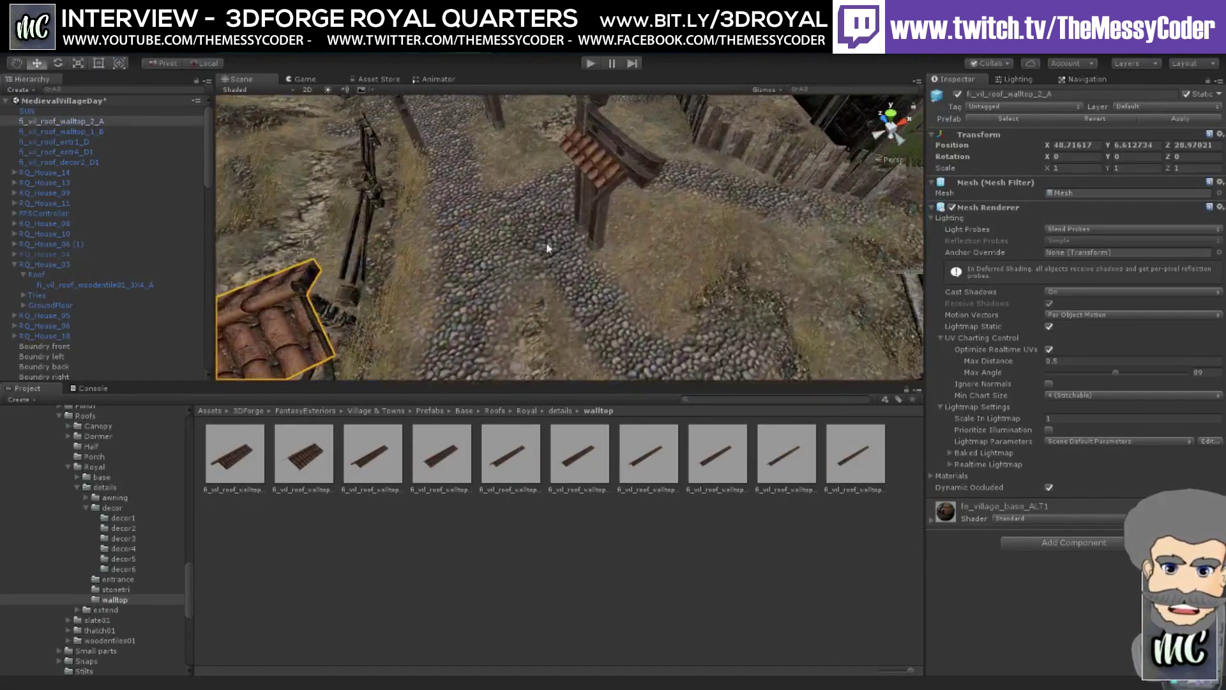
pyautogui.keyDown('alt'); pyautogui.moveTo(547, 246); pyautogui.dragTo(446, 245); pyautogui.keyUp('alt')
pyautogui.moveTo(446, 245); pyautogui.dragTo(358, 241, button='middle')
# - Preview the narrow fi_vil_roof_walltop_5_B prefab from another angle
pyautogui.scroll(2, 358, 241)
pyautogui.scroll(1, 358, 242)
pyautogui.keyDown('alt'); pyautogui.moveTo(562, 281); pyautogui.dragTo(417, 193); pyautogui.keyUp('alt')
pyautogui.moveTo(416, 193); pyautogui.dragTo(471, 223, button='middle')
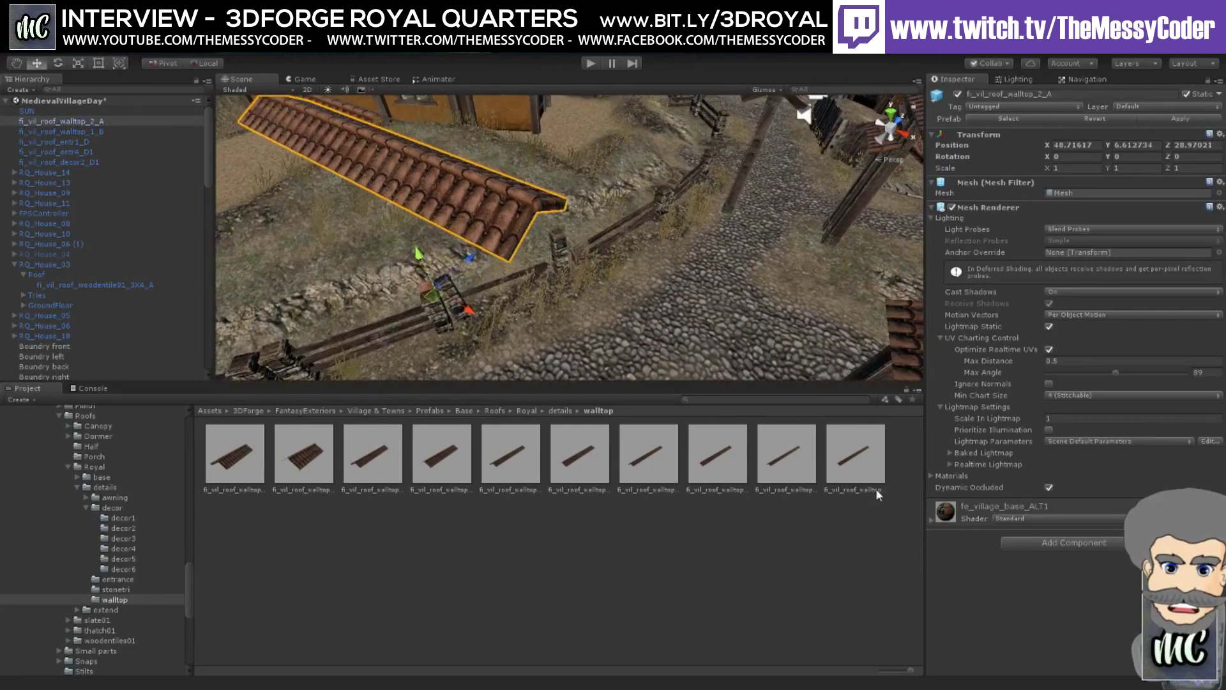
pyautogui.click(867, 454)
pyautogui.moveTo(1073, 466); pyautogui.dragTo(1037, 442)
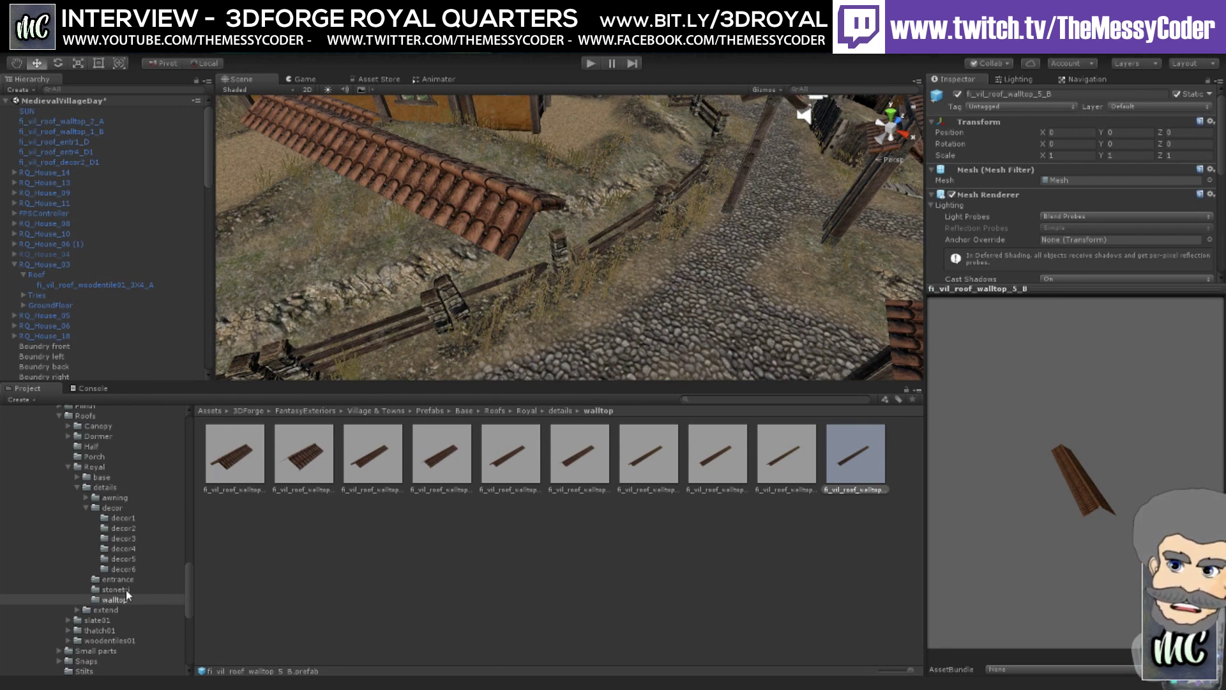
# - Examine the two placed wall top pieces from ground level against the orange thatched house
pyautogui.moveTo(542, 215); pyautogui.dragTo(517, 195, button='right')
pyautogui.keyDown('alt'); pyautogui.moveTo(596, 253); pyautogui.dragTo(566, 155); pyautogui.keyUp('alt')
pyautogui.keyDown('alt'); pyautogui.moveTo(551, 214); pyautogui.dragTo(709, 243); pyautogui.keyUp('alt')
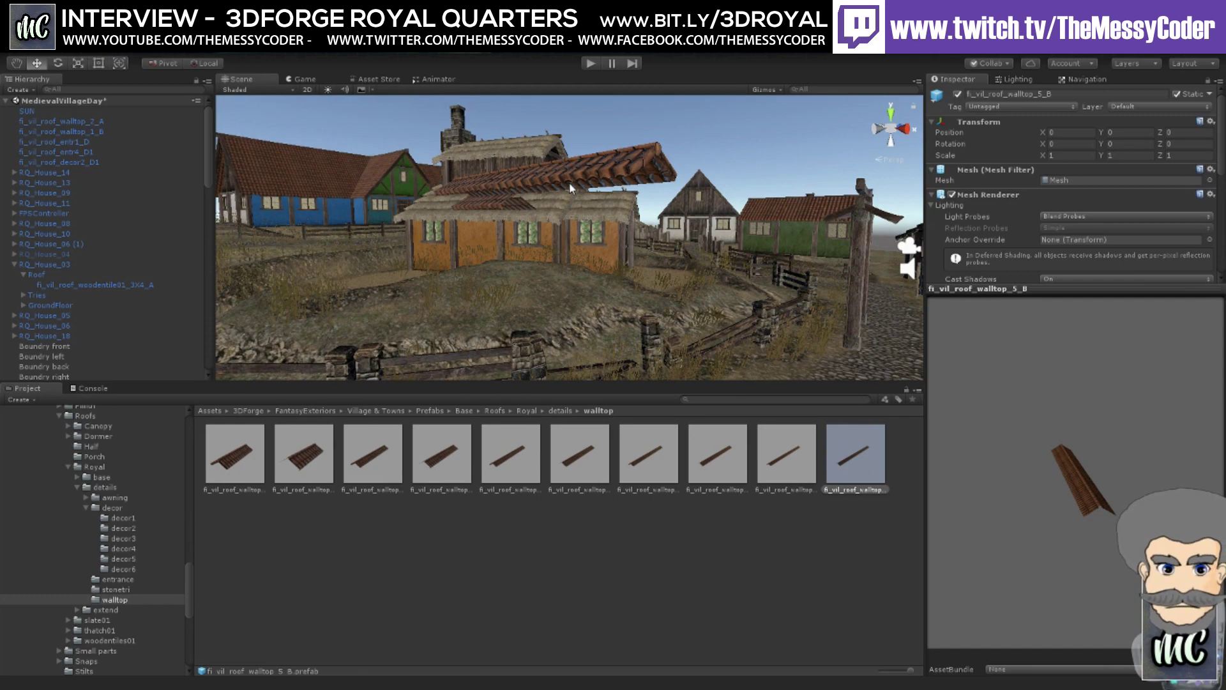
pyautogui.scroll(3, 595, 183)
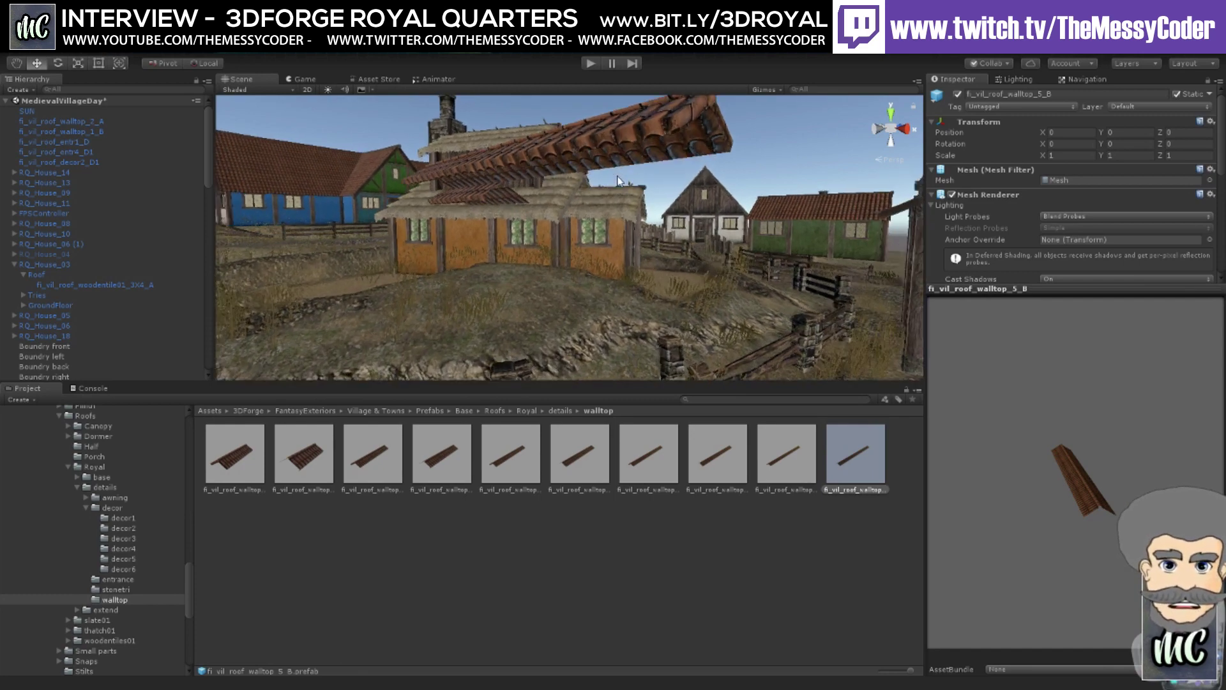
pyautogui.scroll(1, 618, 176)
pyautogui.moveTo(618, 177); pyautogui.dragTo(583, 224, button='middle')
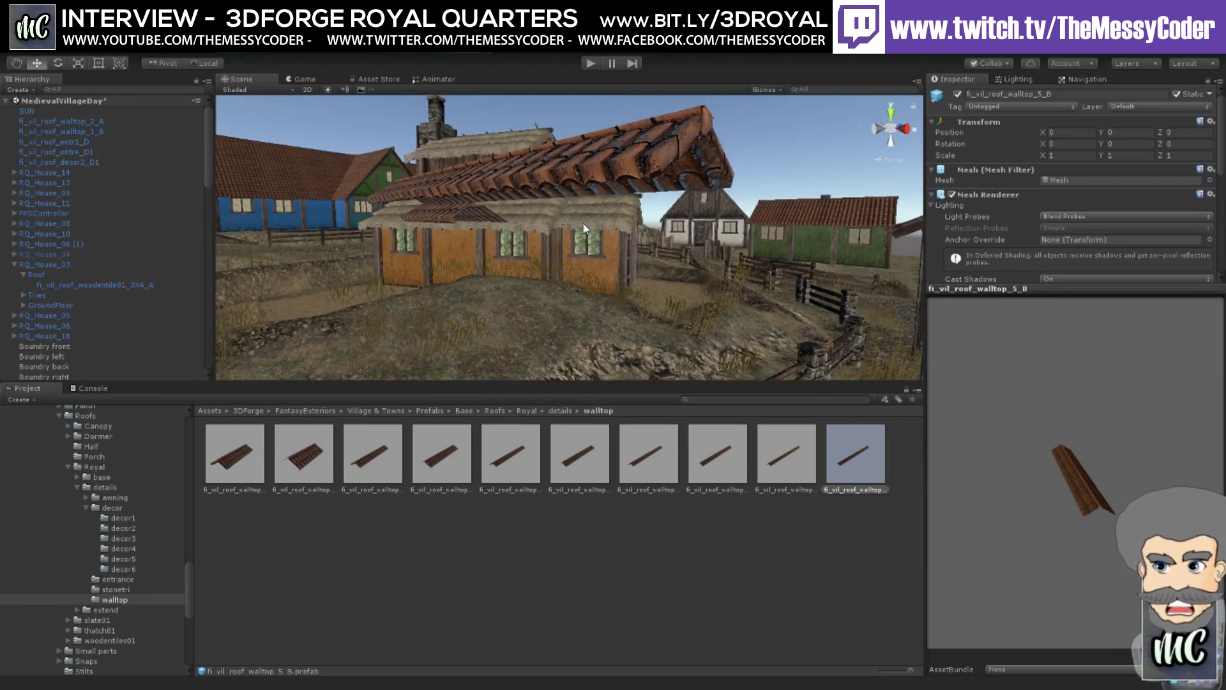
pyautogui.moveTo(634, 239)
pyautogui.mouseDown(button='middle')
pyautogui.moveTo(644, 234)
pyautogui.moveTo(555, 233)
pyautogui.moveTo(644, 256)
pyautogui.mouseUp(button='middle')
pyautogui.moveTo(421, 245); pyautogui.dragTo(622, 258, button='right')
pyautogui.moveTo(315, 210); pyautogui.dragTo(559, 245, button='middle')
# - Look over the ground and path between the orange thatched house, the blue house and the brick house
pyautogui.moveTo(559, 246); pyautogui.dragTo(620, 306, button='right')
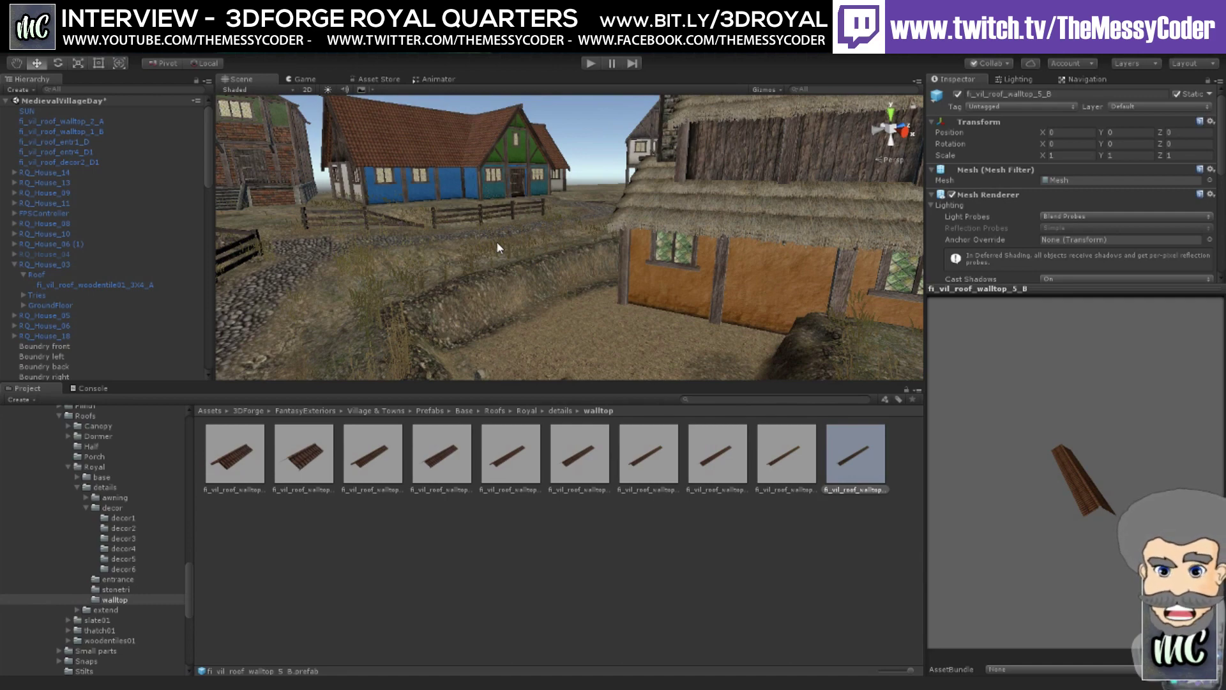
pyautogui.moveTo(497, 267); pyautogui.dragTo(522, 269, button='right')
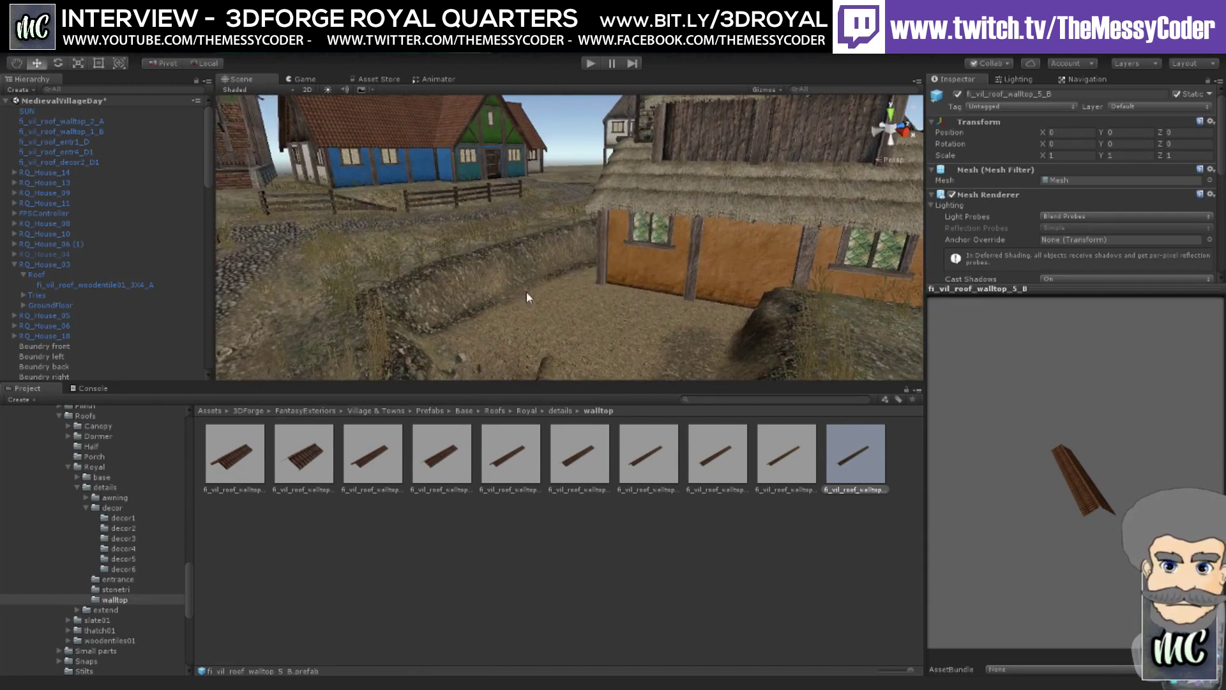
pyautogui.scroll(-2, 507, 297)
pyautogui.moveTo(563, 290); pyautogui.dragTo(343, 228, button='middle')
pyautogui.moveTo(536, 241); pyautogui.dragTo(474, 234, button='right')
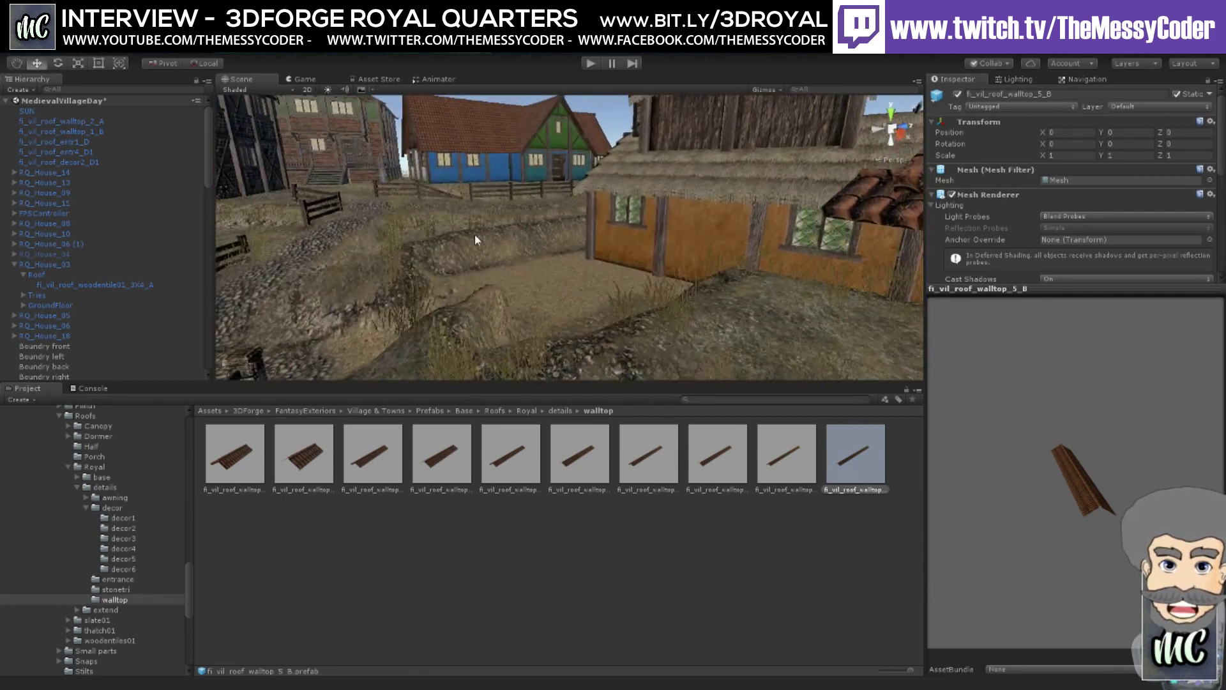
pyautogui.moveTo(475, 239); pyautogui.dragTo(756, 287, button='middle')
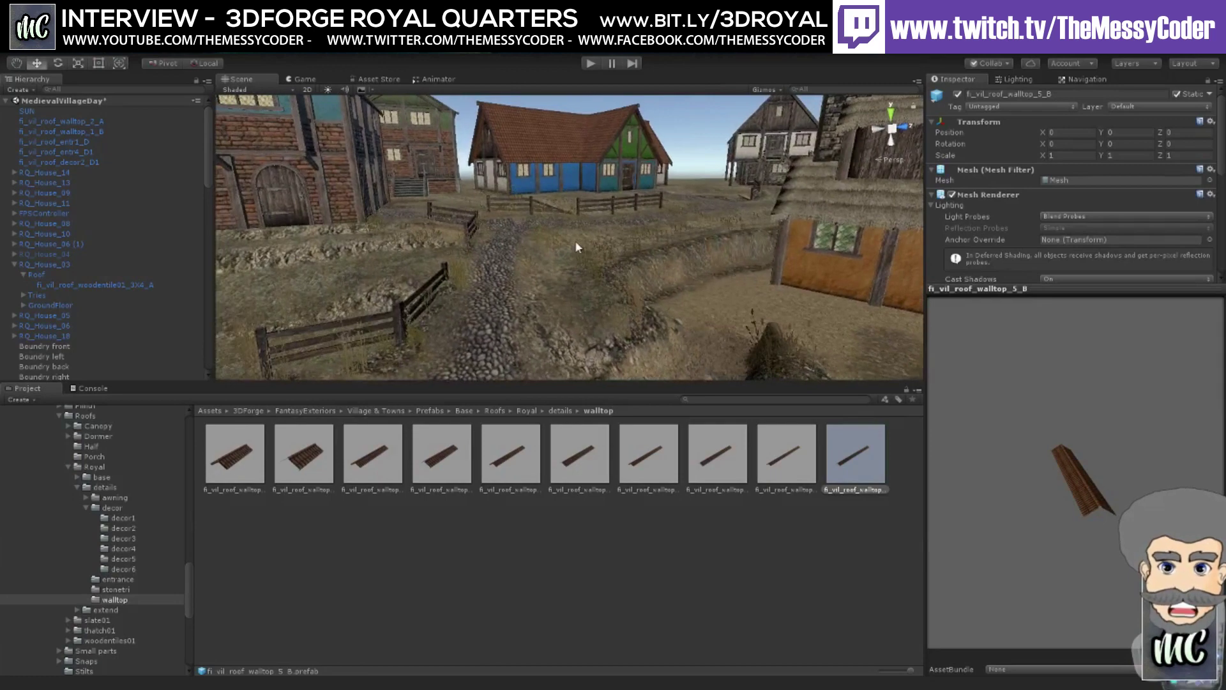
pyautogui.moveTo(576, 245); pyautogui.dragTo(534, 244, button='right')
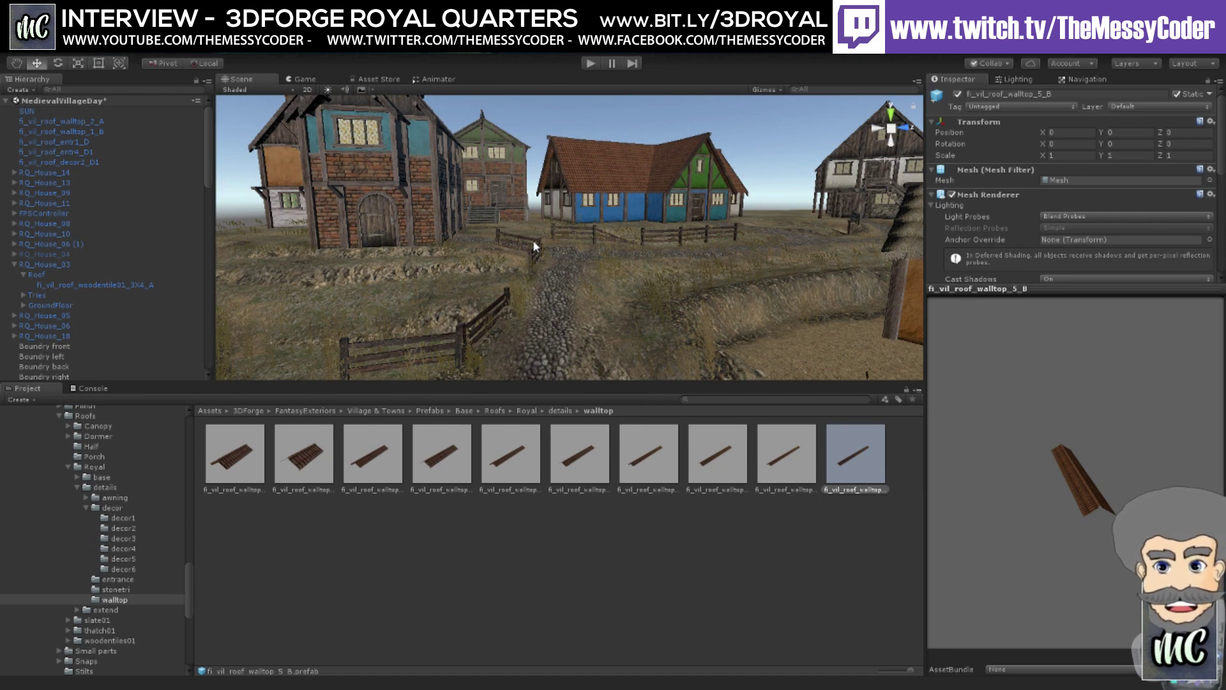
# - Move the teal and brick house RQ_House_14 along the X axis to X 21.62
pyautogui.click(423, 227)
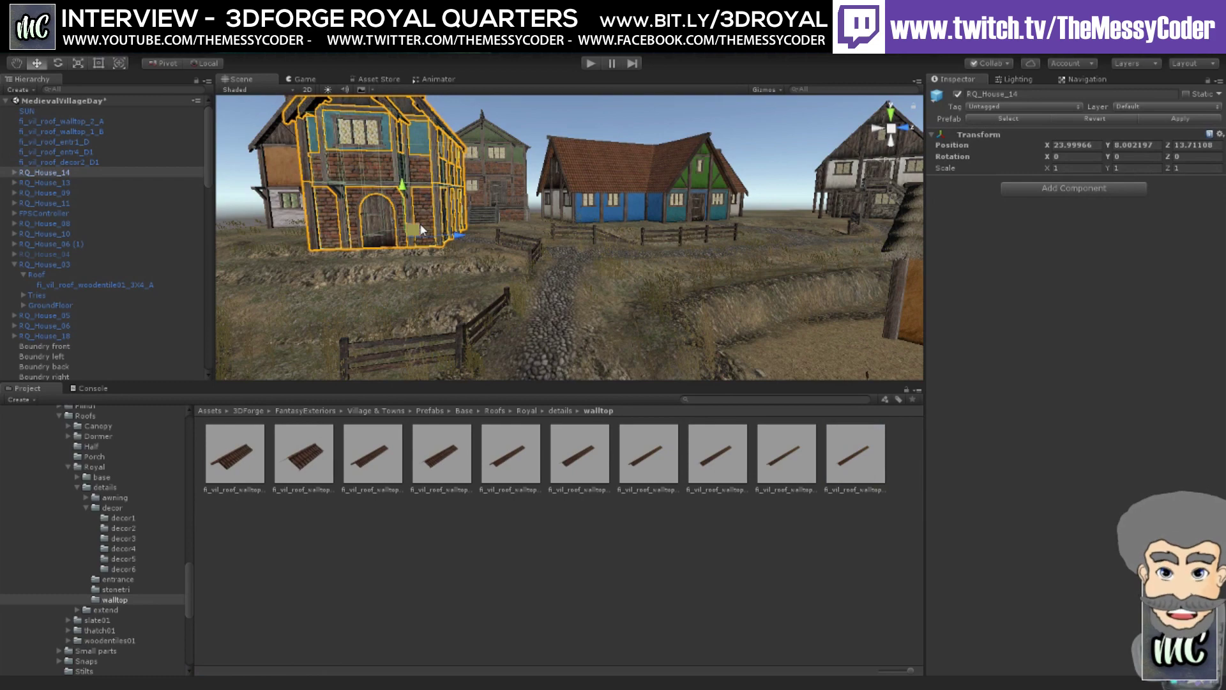
pyautogui.press('f')
pyautogui.scroll(3, 578, 341)
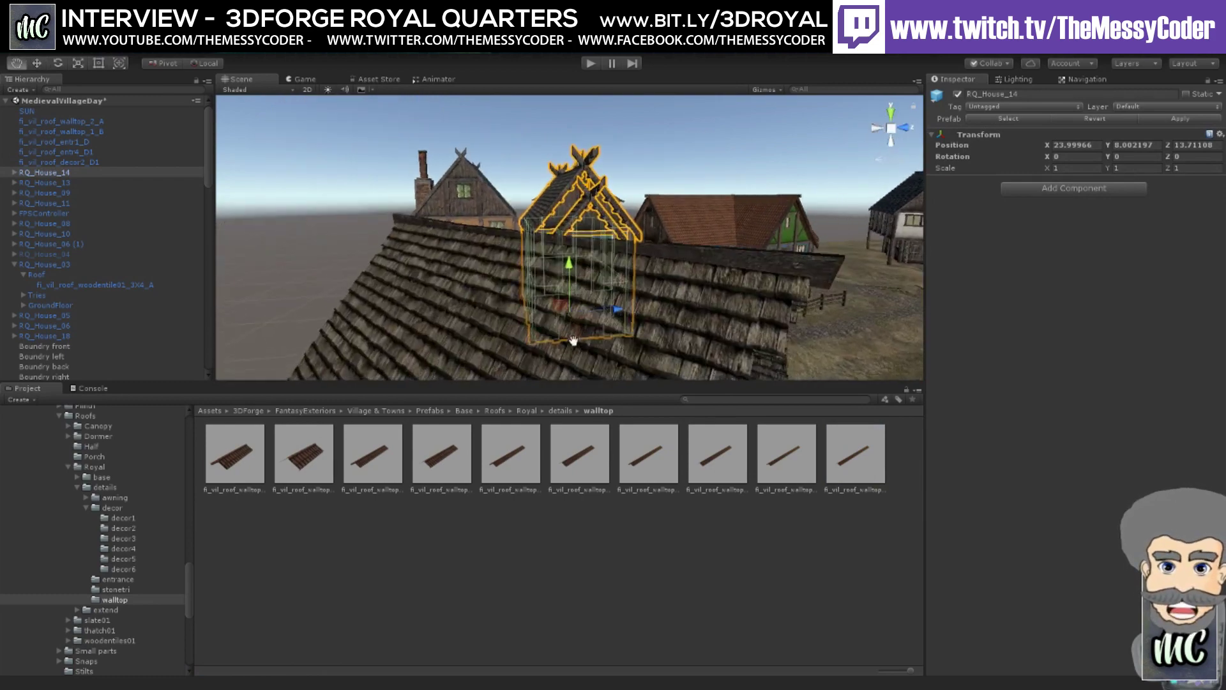
pyautogui.moveTo(573, 341); pyautogui.dragTo(527, 270, button='middle')
pyautogui.scroll(3, 546, 289)
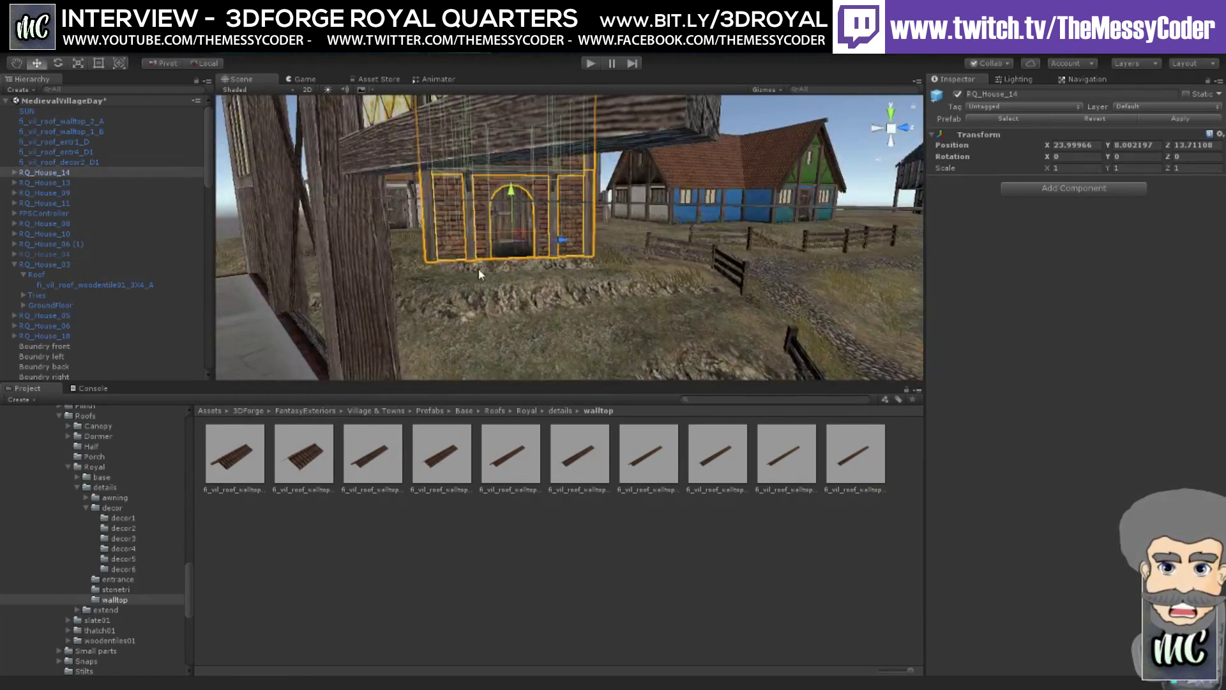
pyautogui.scroll(5, 478, 268)
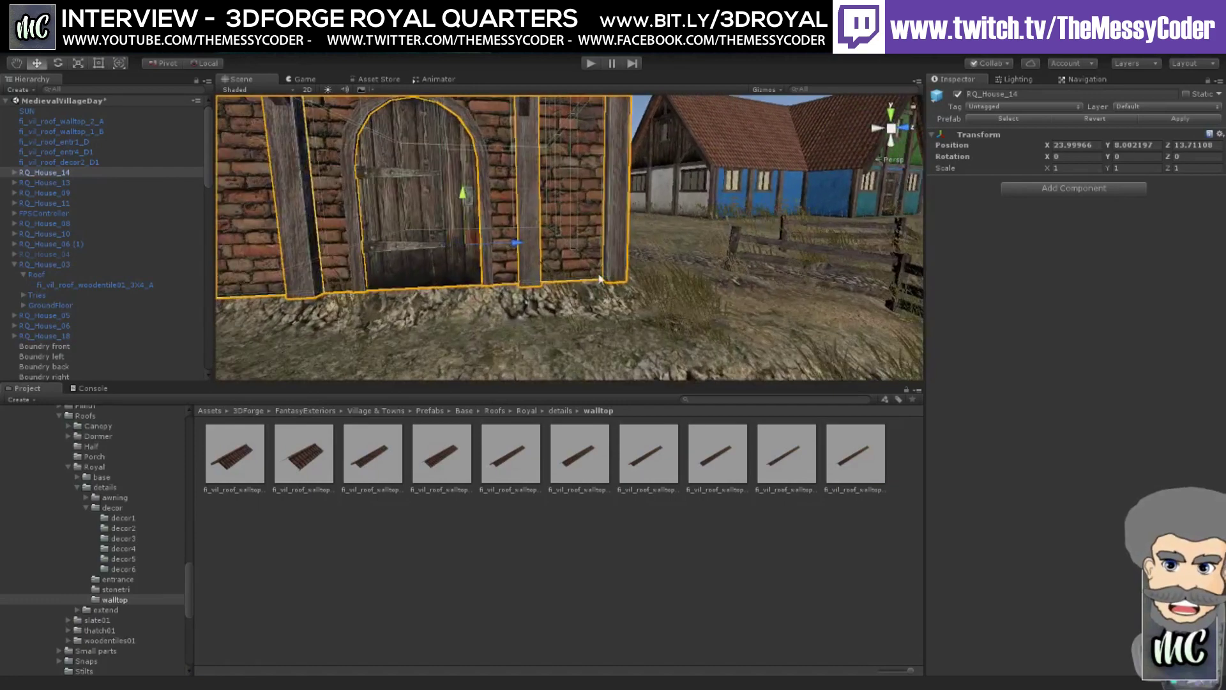
pyautogui.moveTo(599, 275); pyautogui.dragTo(628, 283, button='right')
pyautogui.moveTo(485, 281); pyautogui.dragTo(666, 301, button='middle')
pyautogui.moveTo(666, 300); pyautogui.dragTo(634, 267, button='right')
pyautogui.moveTo(635, 266); pyautogui.dragTo(586, 263)
pyautogui.moveTo(640, 262); pyautogui.dragTo(610, 275, button='right')
pyautogui.moveTo(612, 276); pyautogui.dragTo(390, 329, button='middle')
pyautogui.keyDown('alt'); pyautogui.moveTo(390, 329); pyautogui.dragTo(409, 236); pyautogui.keyUp('alt')
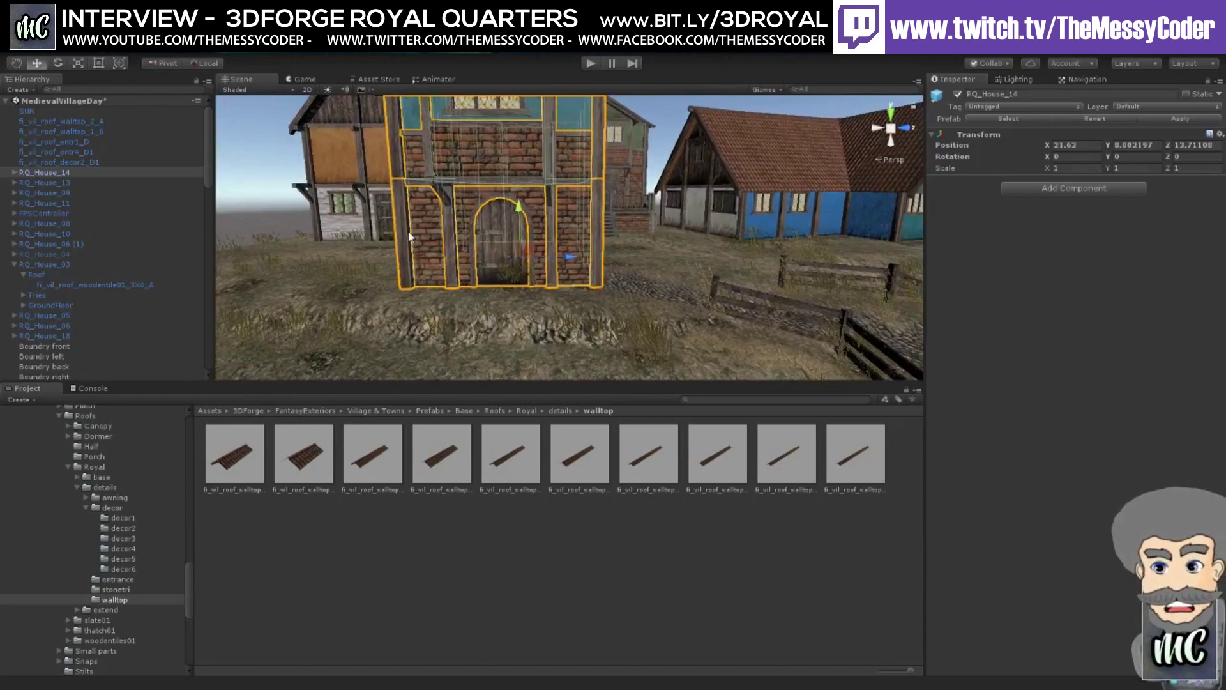
# - Deselect RQ_House_14 and examine its brick wall, arched door and timber-braced overhang up close
pyautogui.scroll(5, 410, 236)
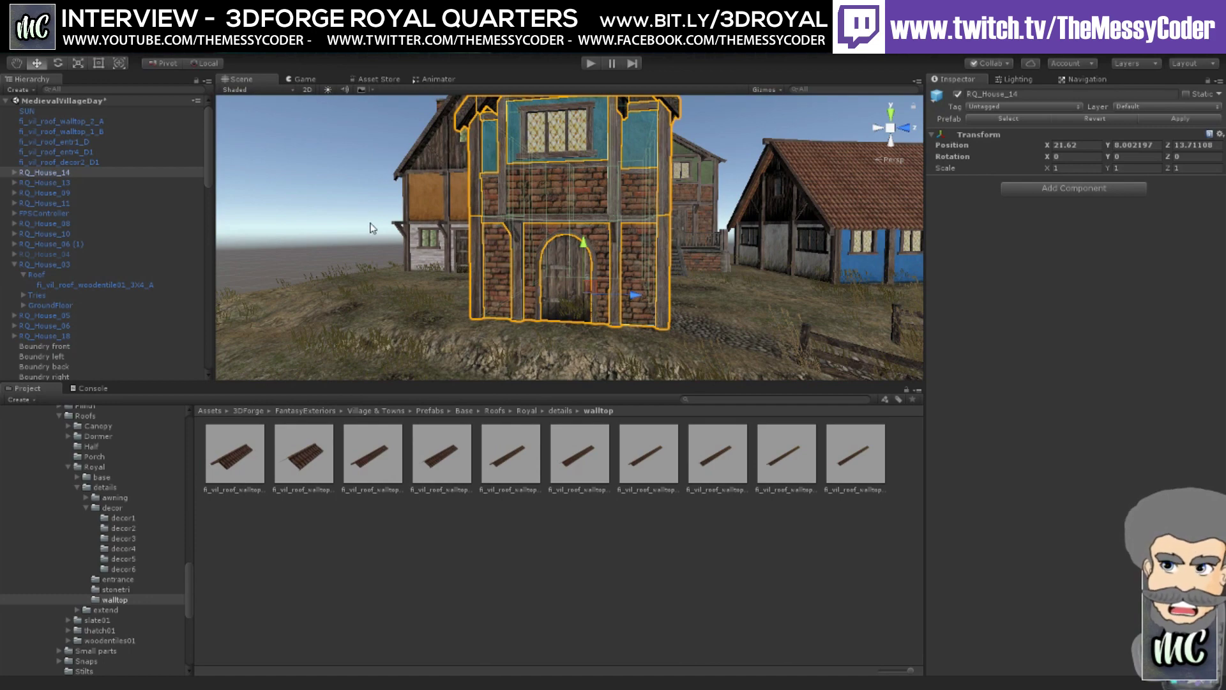
pyautogui.click(382, 243)
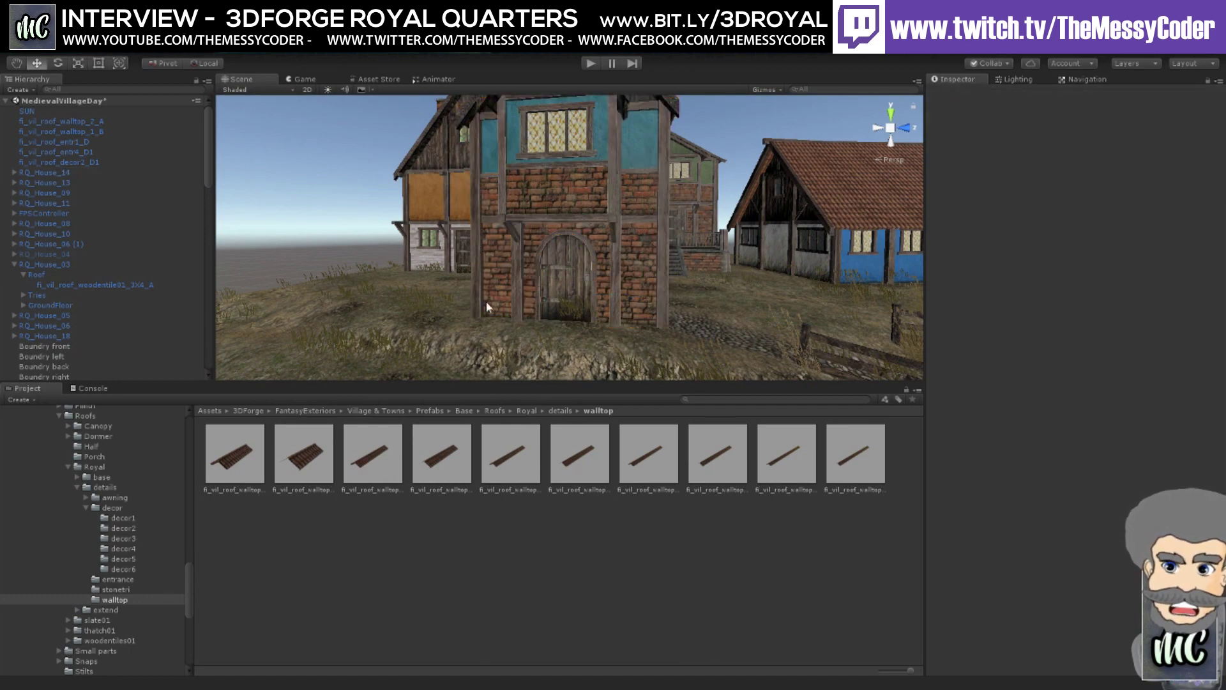
pyautogui.scroll(2, 485, 301)
pyautogui.moveTo(487, 306); pyautogui.dragTo(476, 243, button='middle')
pyautogui.scroll(2, 479, 249)
pyautogui.scroll(3, 481, 260)
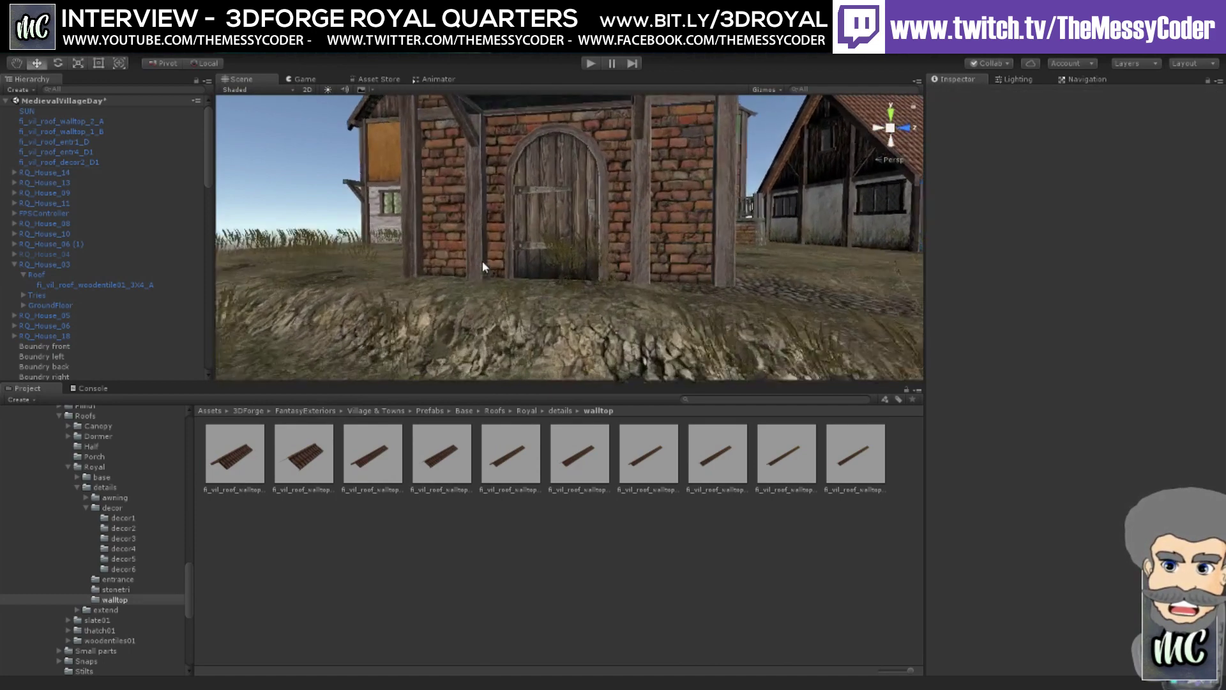
pyautogui.moveTo(482, 261); pyautogui.dragTo(476, 222, button='right')
pyautogui.moveTo(477, 222); pyautogui.dragTo(441, 281, button='middle')
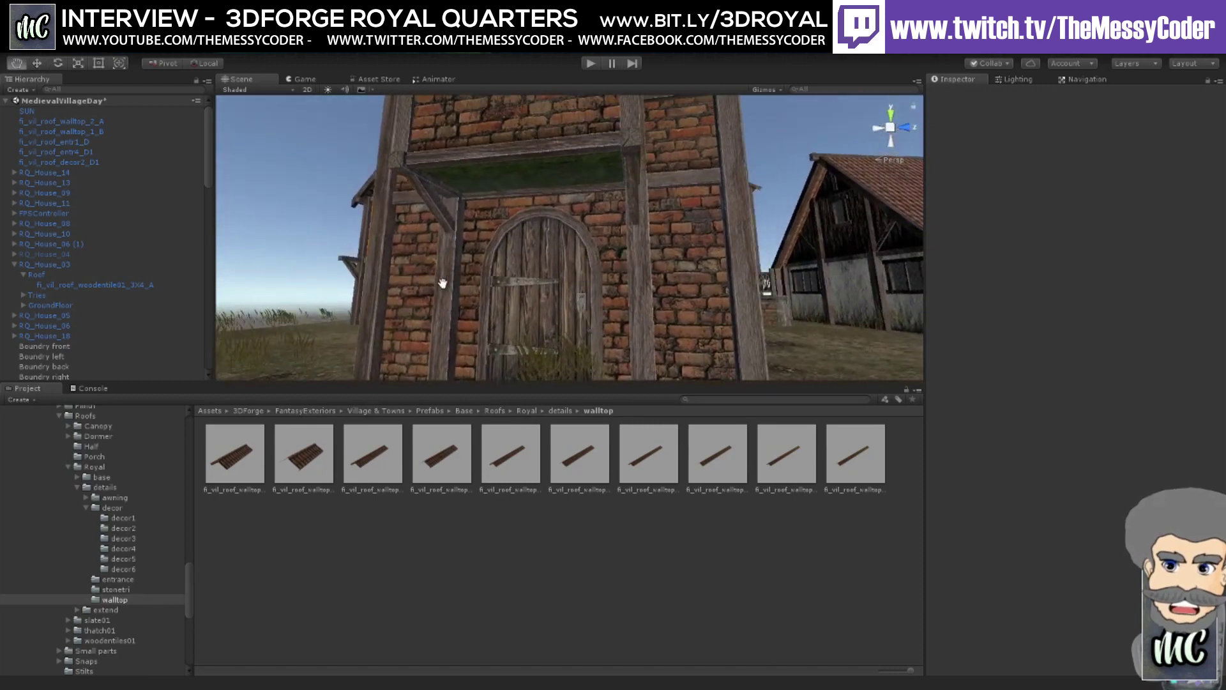
# - Select the orange thatched house RQ_House_10 across the village and frame it in the scene
pyautogui.keyDown('alt'); pyautogui.moveTo(450, 285); pyautogui.dragTo(457, 264); pyautogui.keyUp('alt')
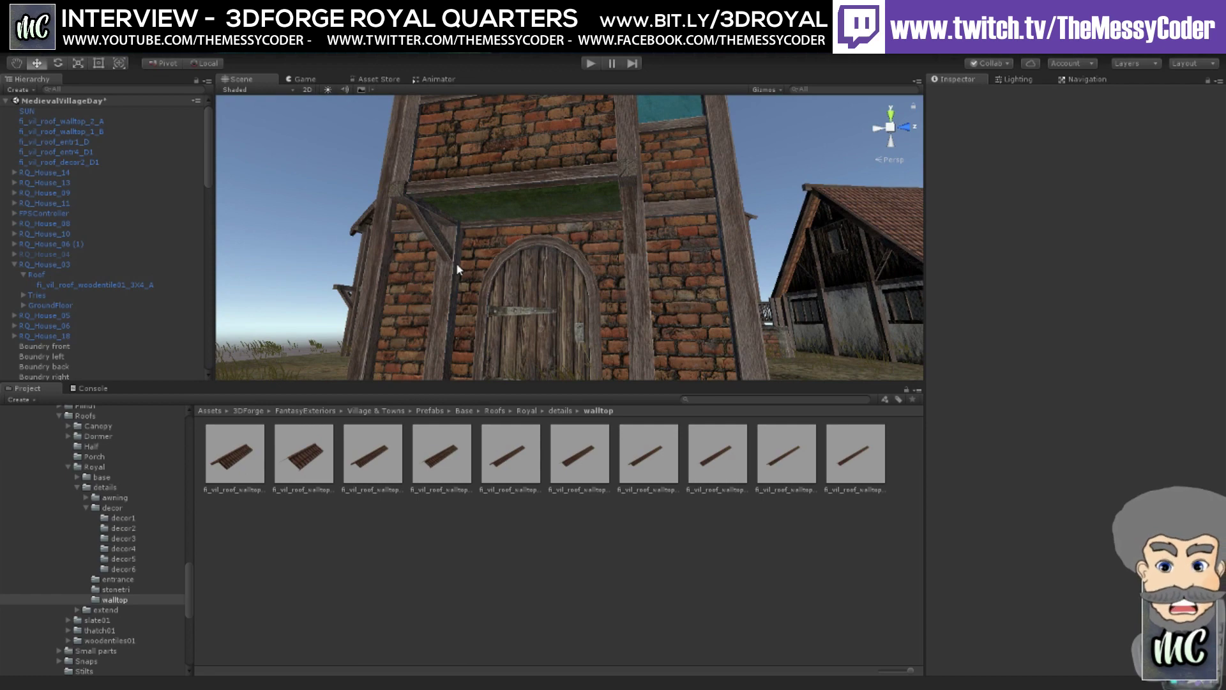
pyautogui.keyDown('alt'); pyautogui.moveTo(456, 262); pyautogui.dragTo(543, 308); pyautogui.keyUp('alt')
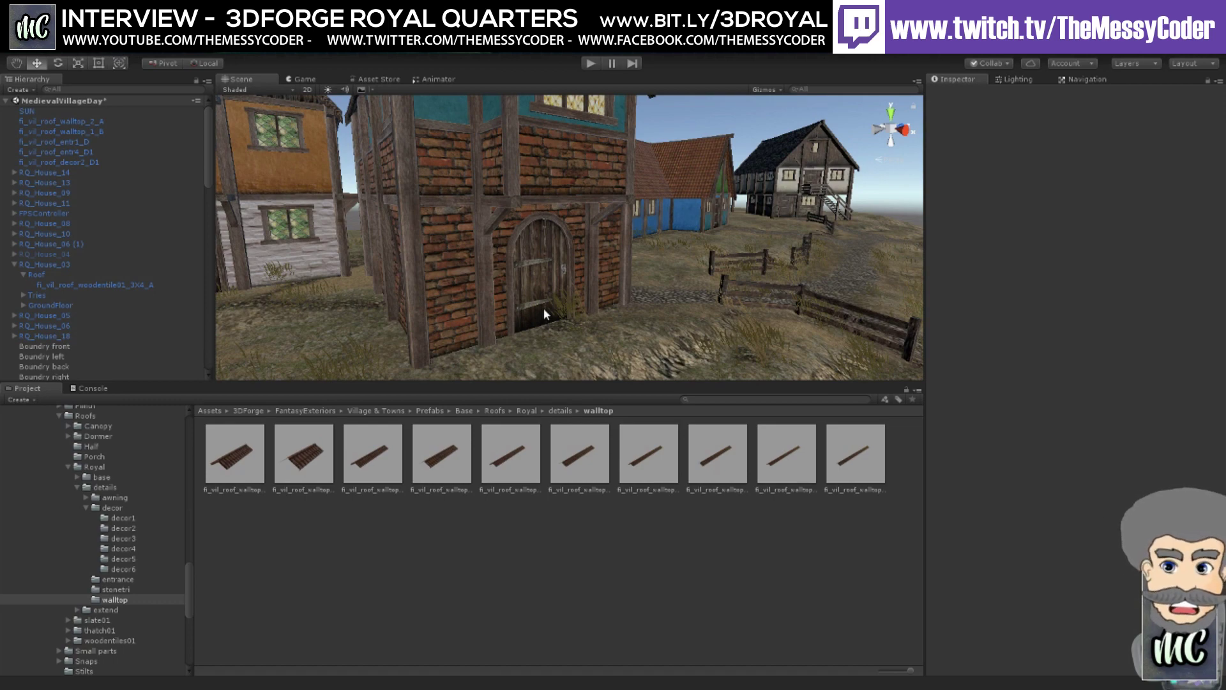
pyautogui.moveTo(595, 274); pyautogui.dragTo(746, 265, button='right')
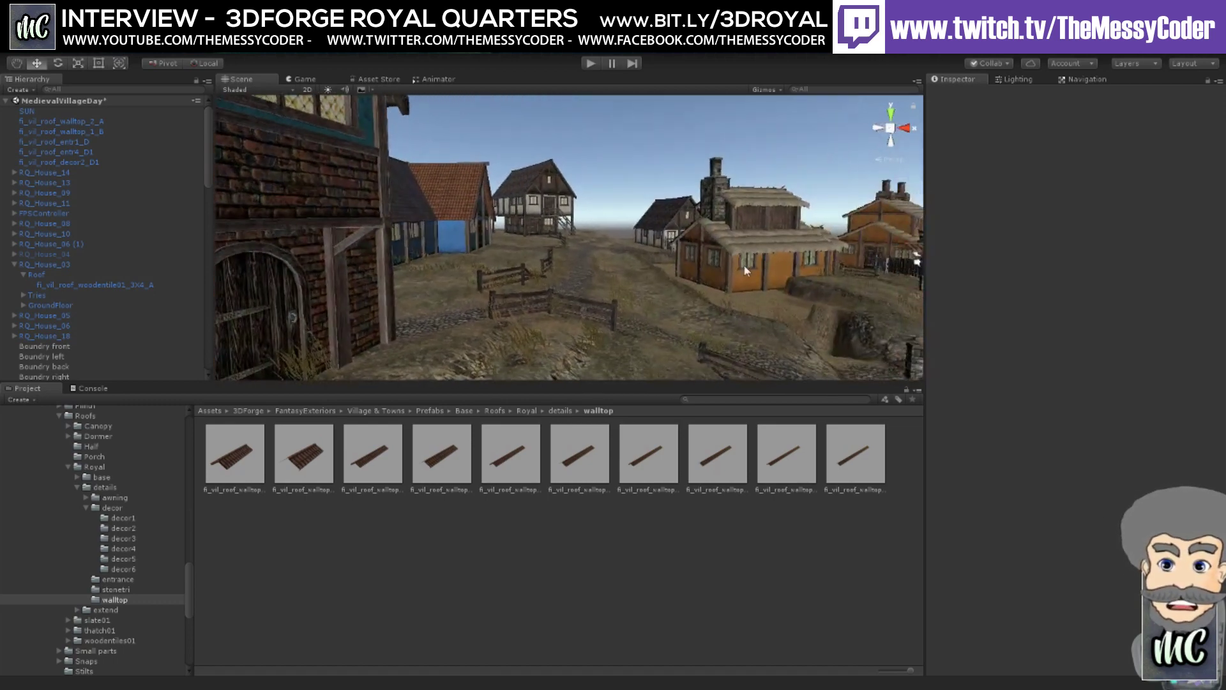
pyautogui.click(745, 271)
pyautogui.press('f')
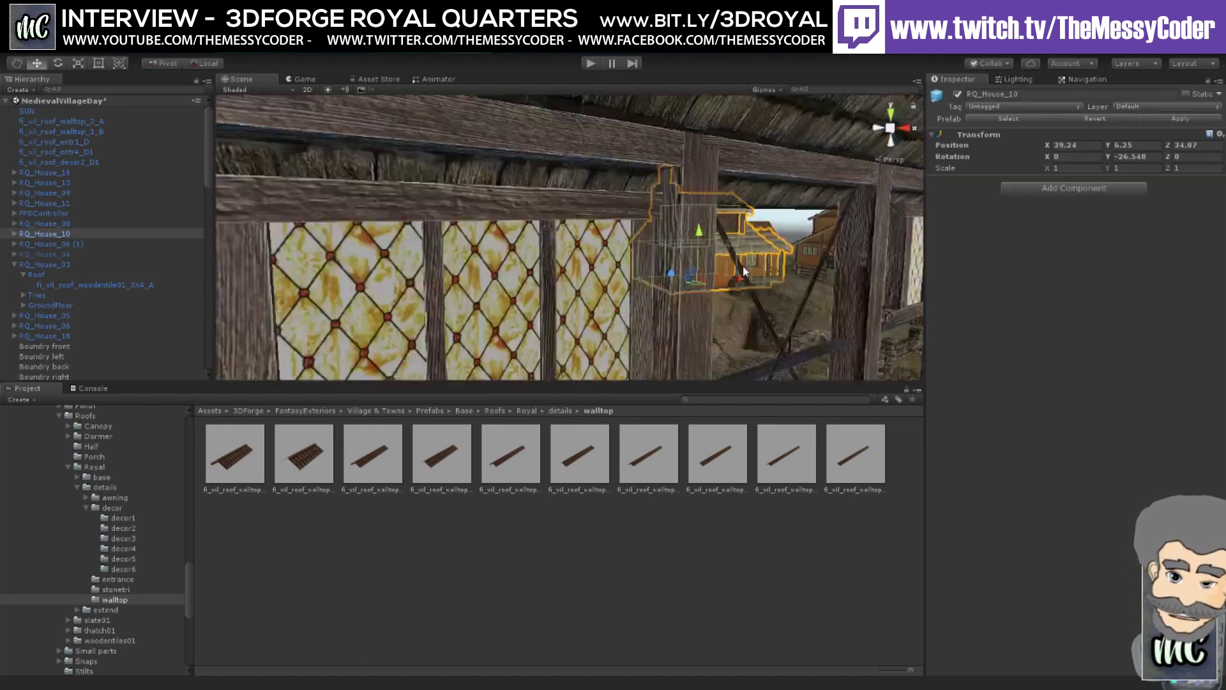
pyautogui.scroll(3, 610, 301)
pyautogui.moveTo(605, 306); pyautogui.dragTo(645, 263, button='middle')
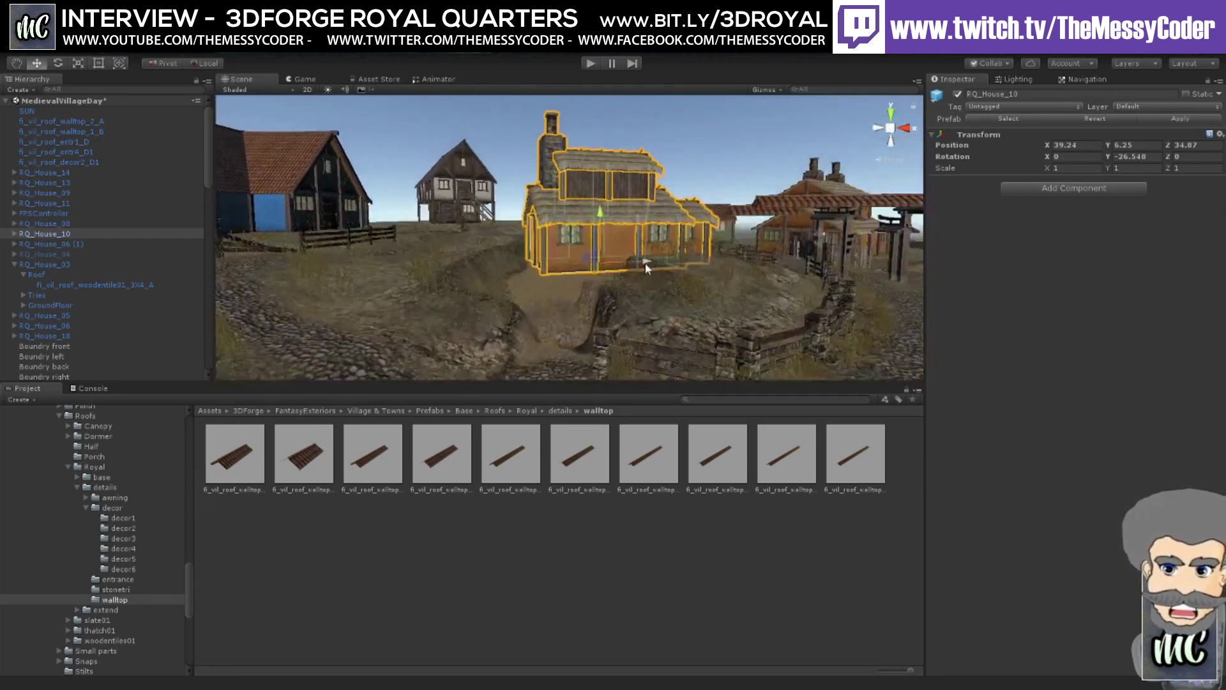
pyautogui.scroll(6, 639, 273)
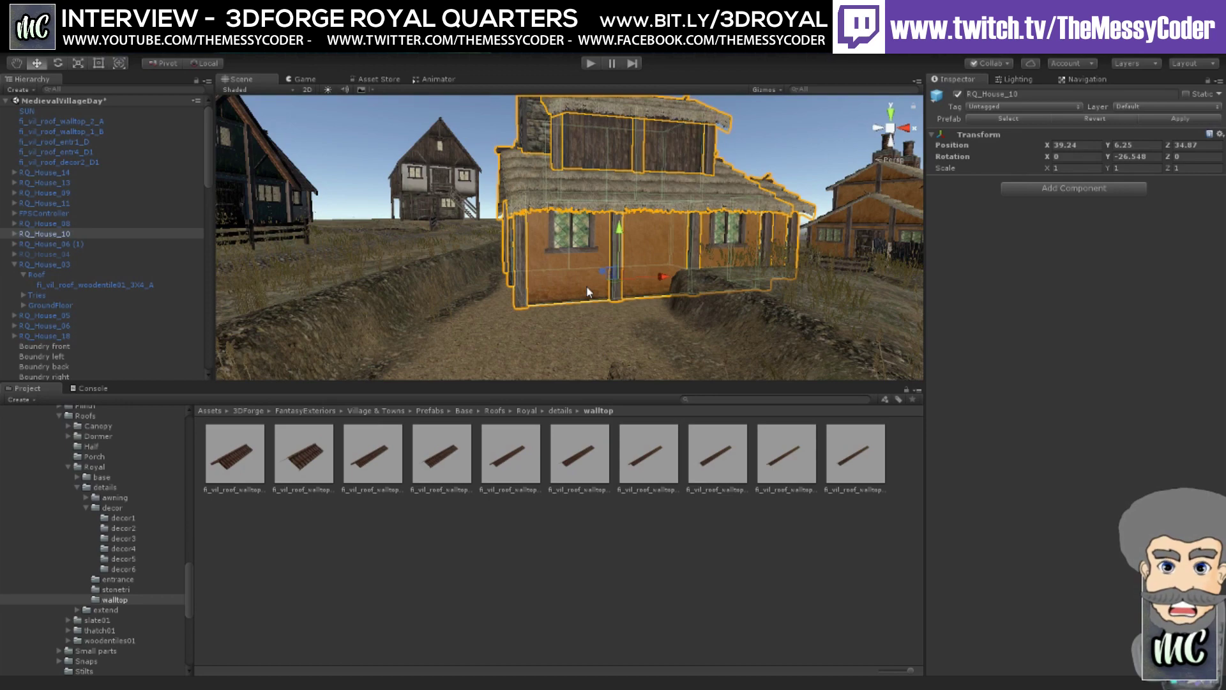
# - Move RQ_House_10 over the sunken dirt path to X 39.4, Z 36.27
pyautogui.moveTo(655, 198); pyautogui.dragTo(584, 236, button='middle')
pyautogui.moveTo(583, 236); pyautogui.dragTo(453, 267, button='right')
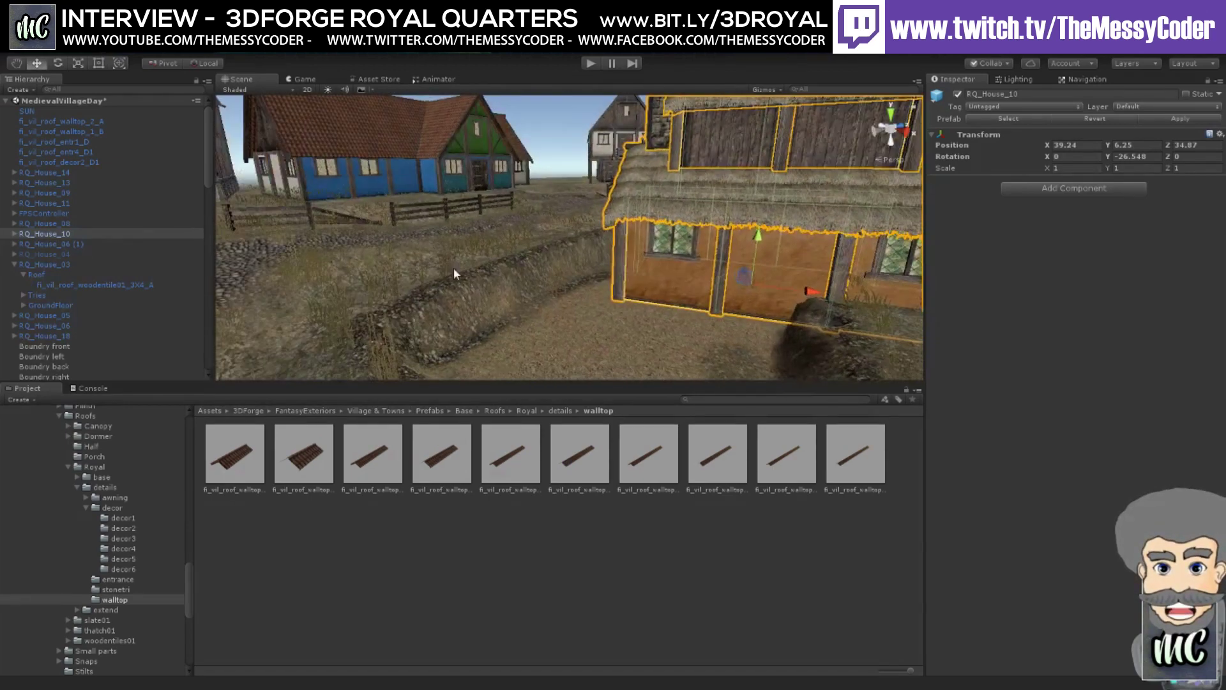
pyautogui.moveTo(662, 262); pyautogui.dragTo(299, 252, button='middle')
pyautogui.keyDown('alt'); pyautogui.moveTo(299, 253); pyautogui.dragTo(457, 272); pyautogui.keyUp('alt')
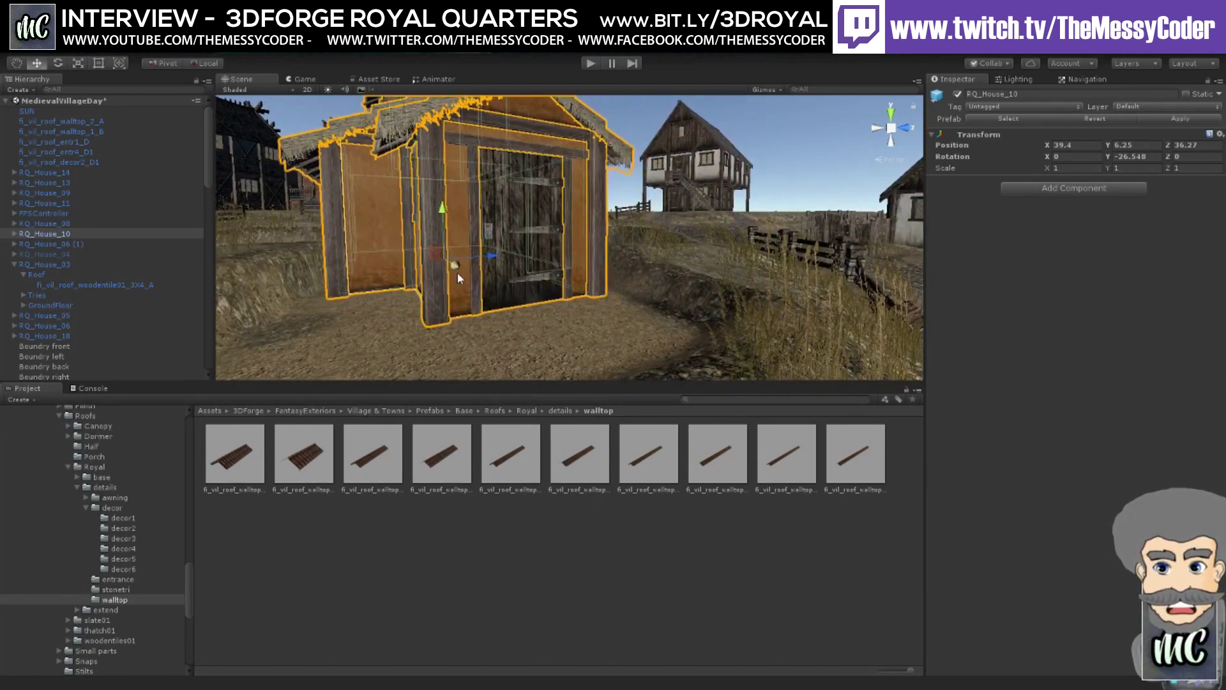
# - Deselect RQ_House_10 and examine its plank door and timber frame from the dirt path
pyautogui.scroll(5, 517, 271)
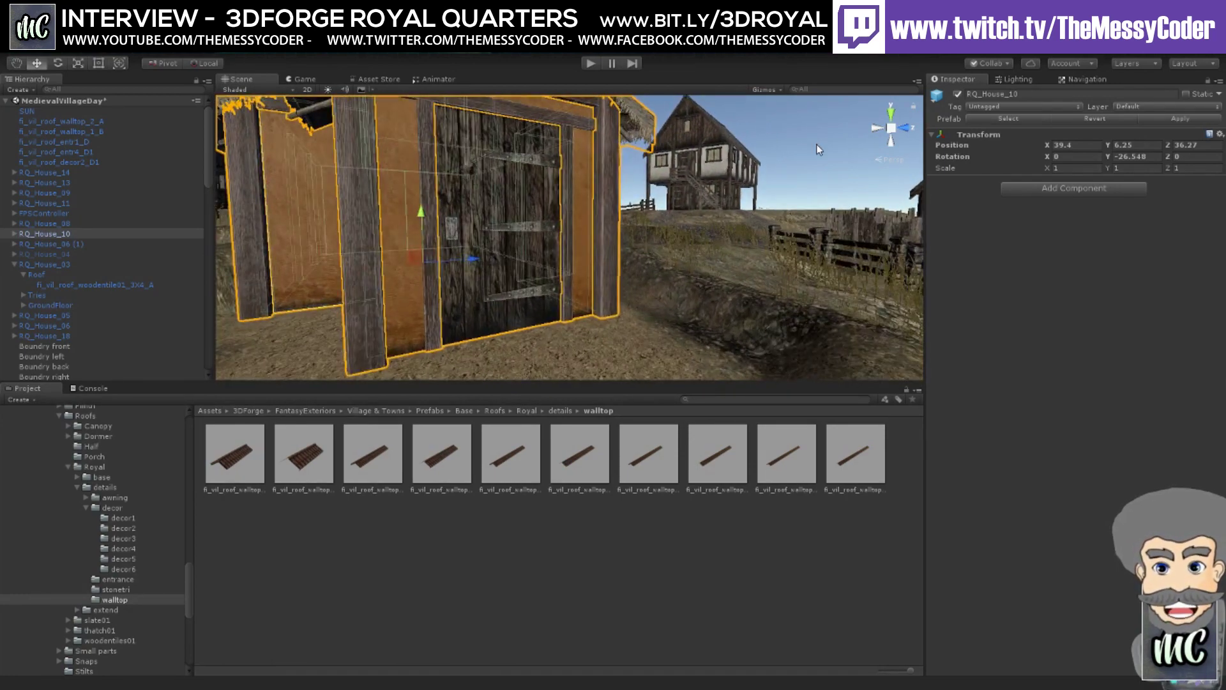
pyautogui.click(688, 211)
pyautogui.moveTo(688, 212); pyautogui.dragTo(662, 217, button='middle')
pyautogui.moveTo(662, 217); pyautogui.dragTo(575, 251, button='right')
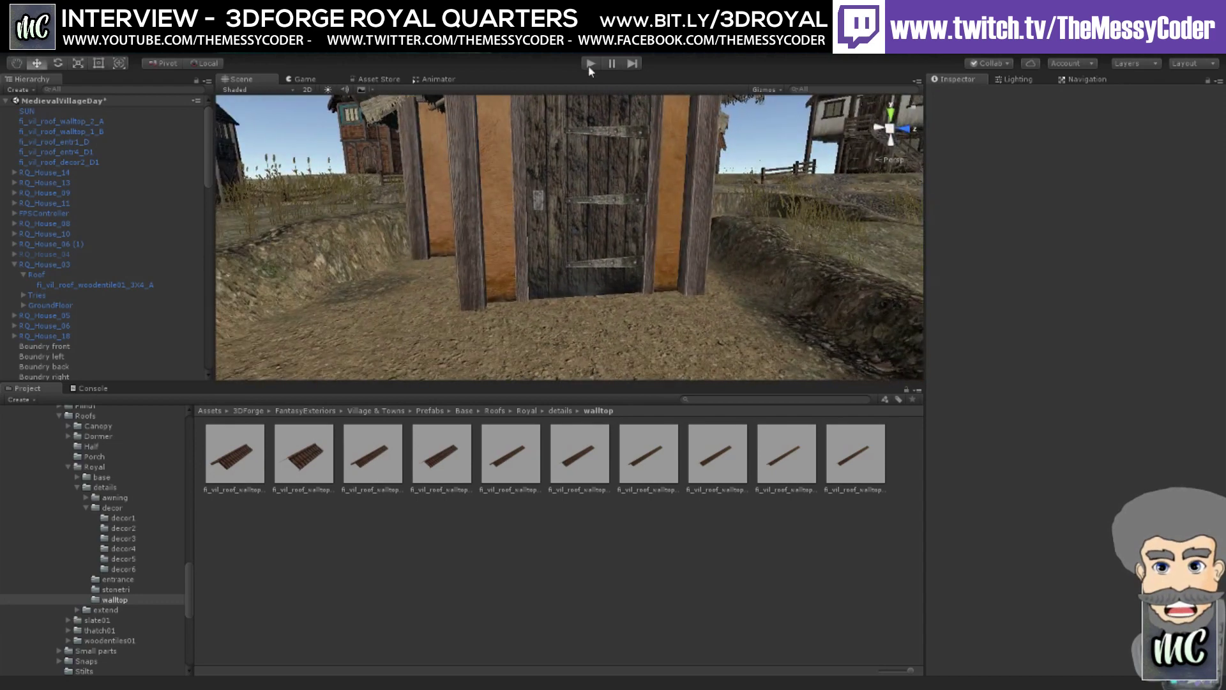
# - Run the scene in Play mode and walk along the cobbled paths past the village houses
pyautogui.click(590, 64)
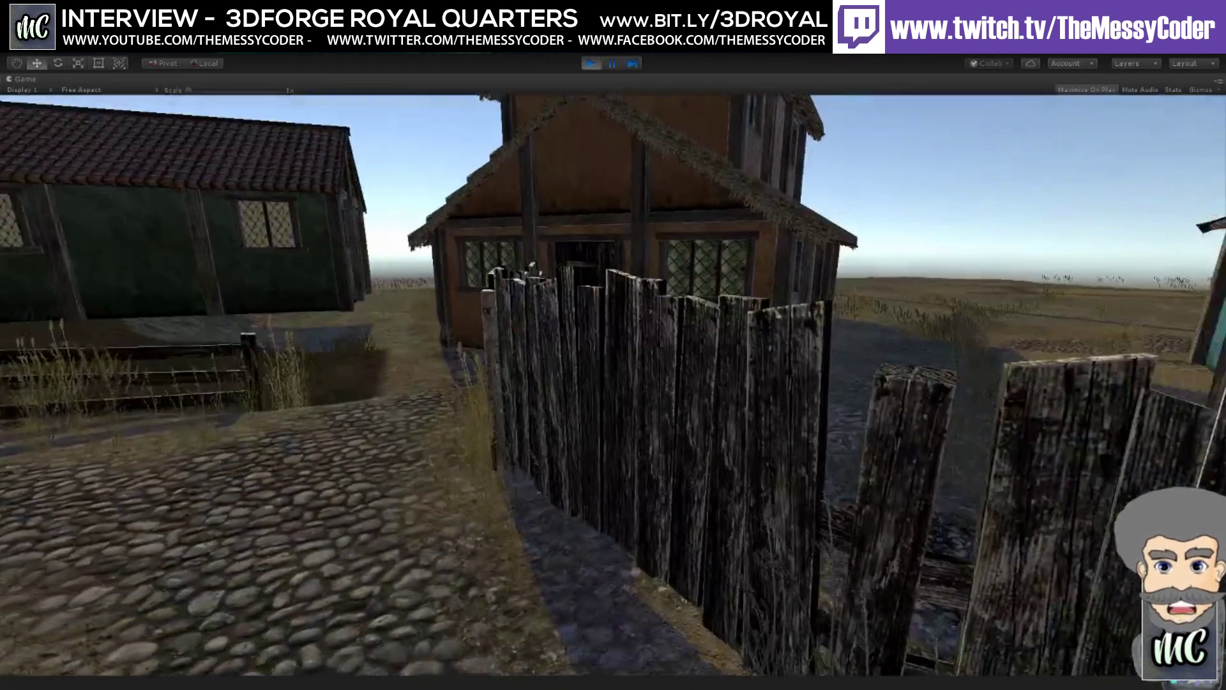
pyautogui.press('w')
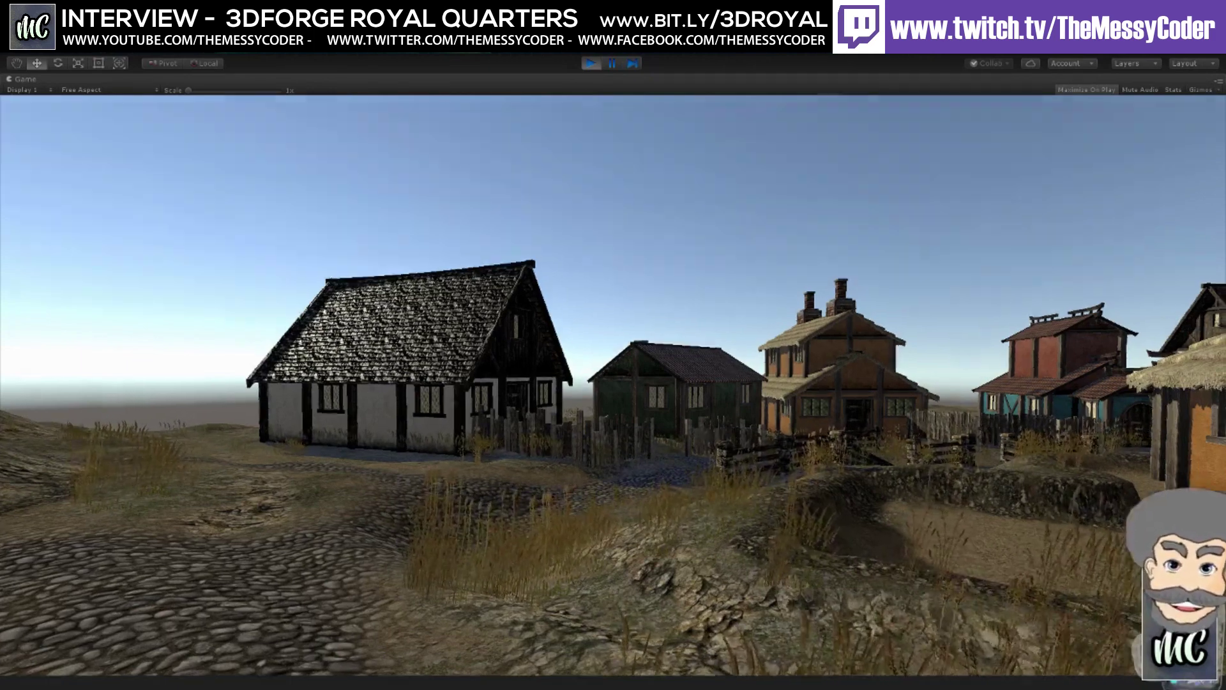
pyautogui.press('w')
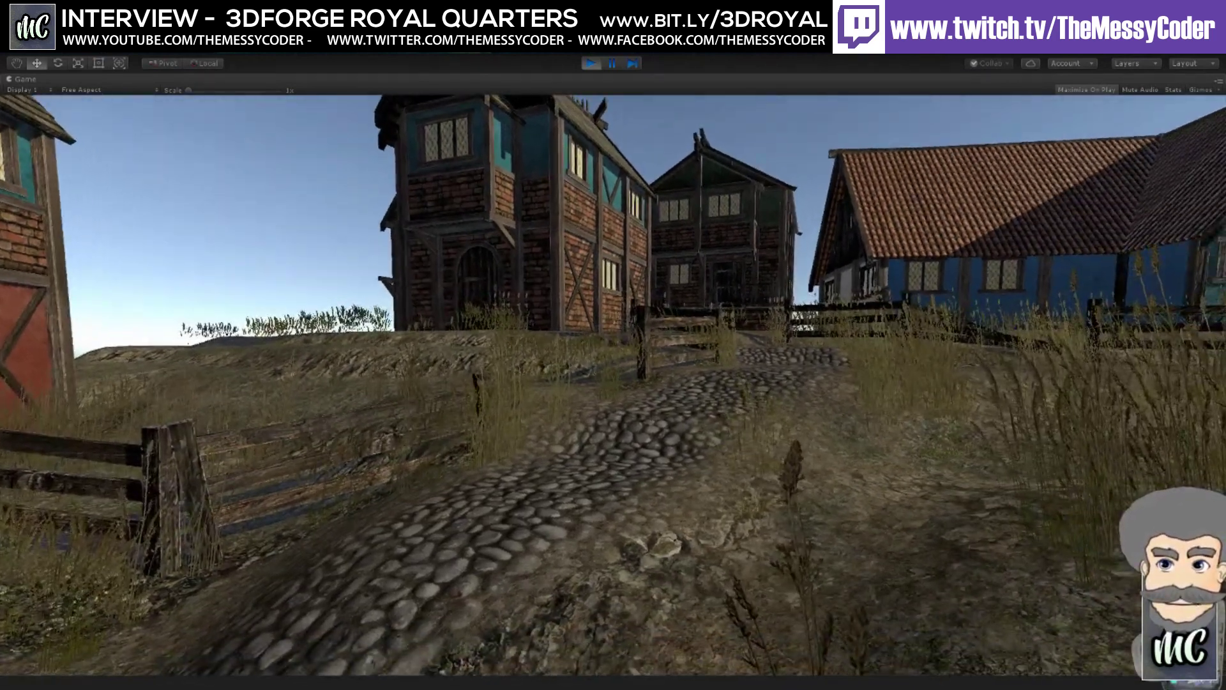
# - Return to the Scene view while the game runs and frame the FPSController beside the raised house's stairs
pyautogui.press('alt')
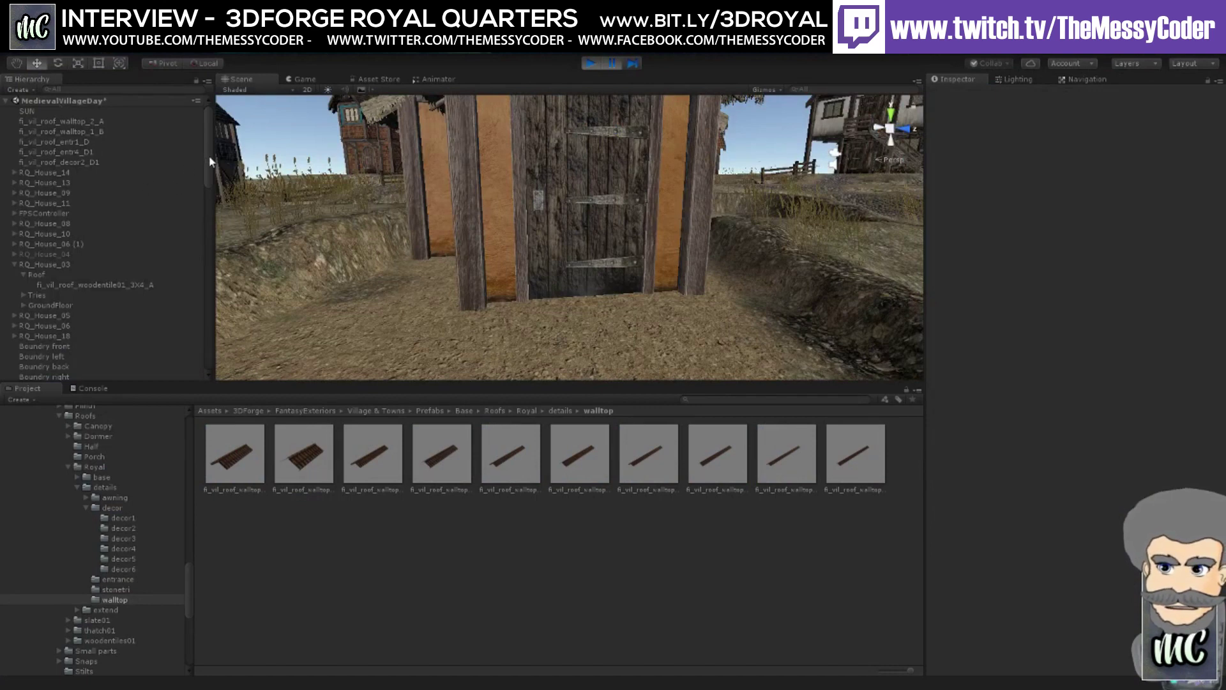
pyautogui.moveTo(210, 157)
pyautogui.mouseDown()
pyautogui.moveTo(220, 345)
pyautogui.moveTo(221, 147)
pyautogui.mouseUp()
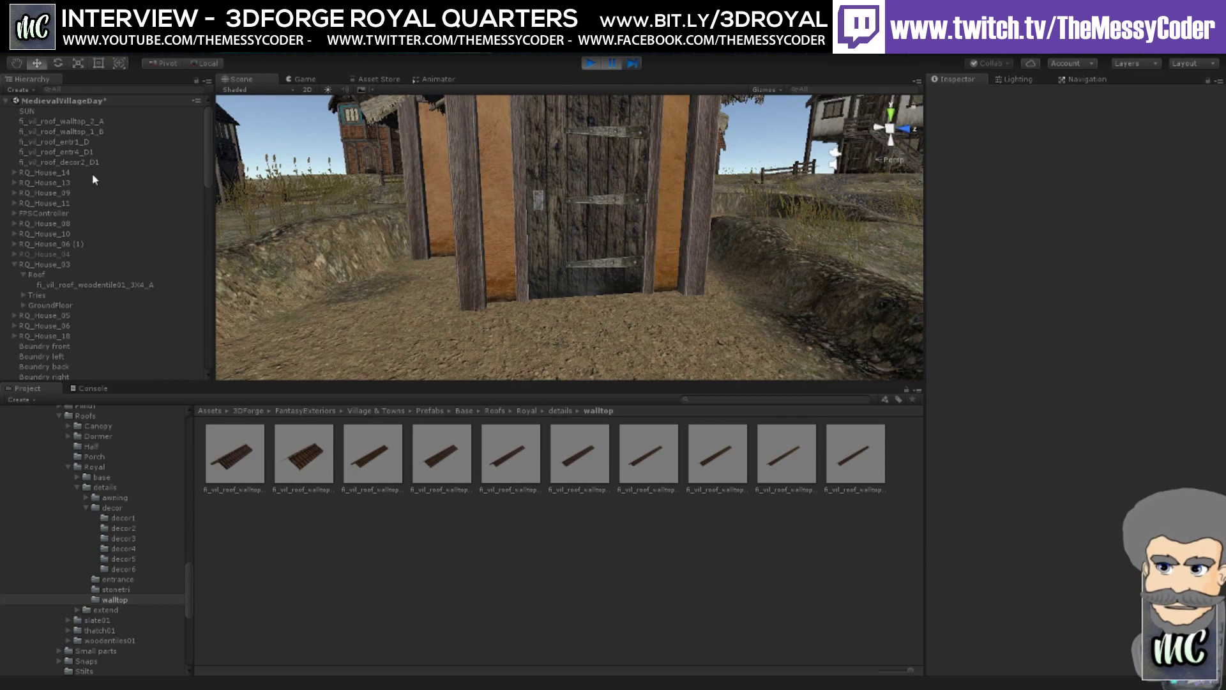
pyautogui.doubleClick(63, 213)
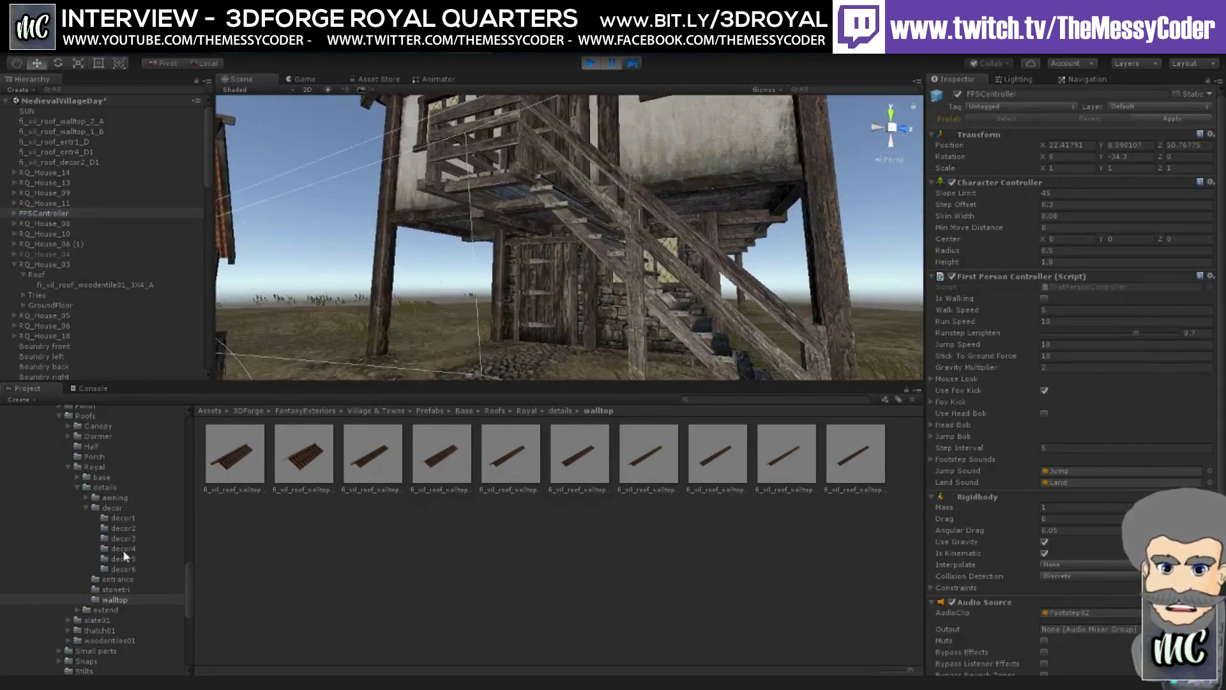
# - Collapse the Meshes folder and open the Materials folder of Village & Towns in the project files
pyautogui.scroll(-5, 122, 549)
pyautogui.scroll(5, 124, 553)
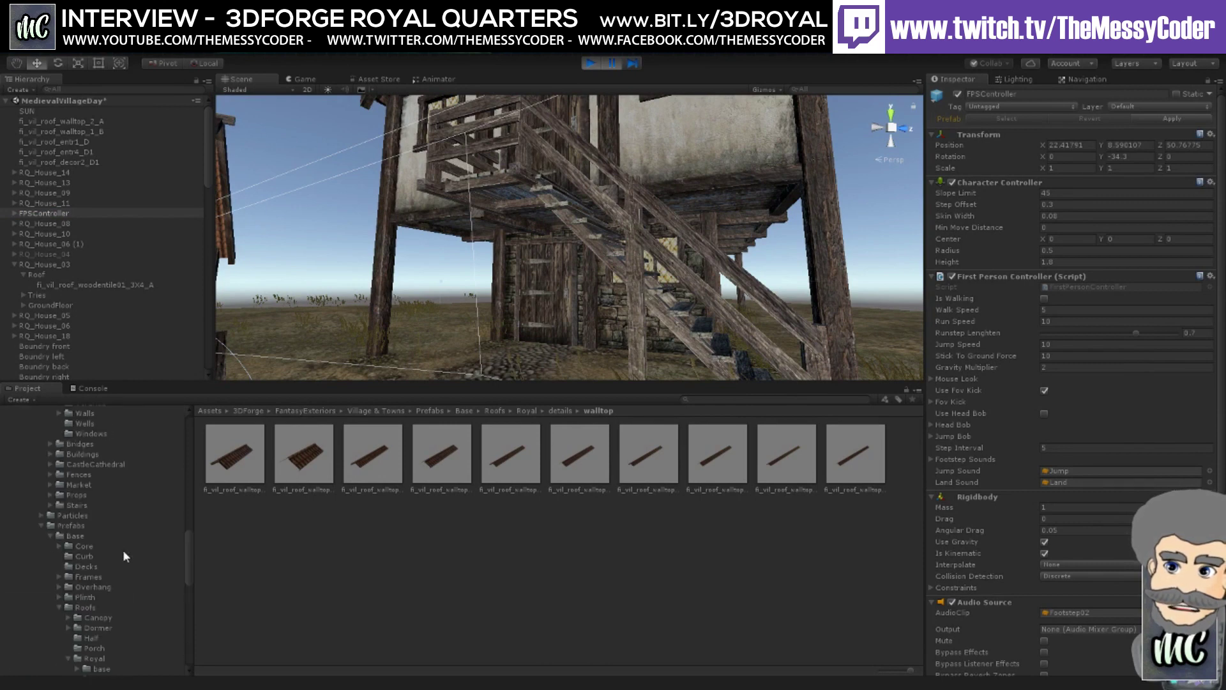
pyautogui.scroll(6, 122, 550)
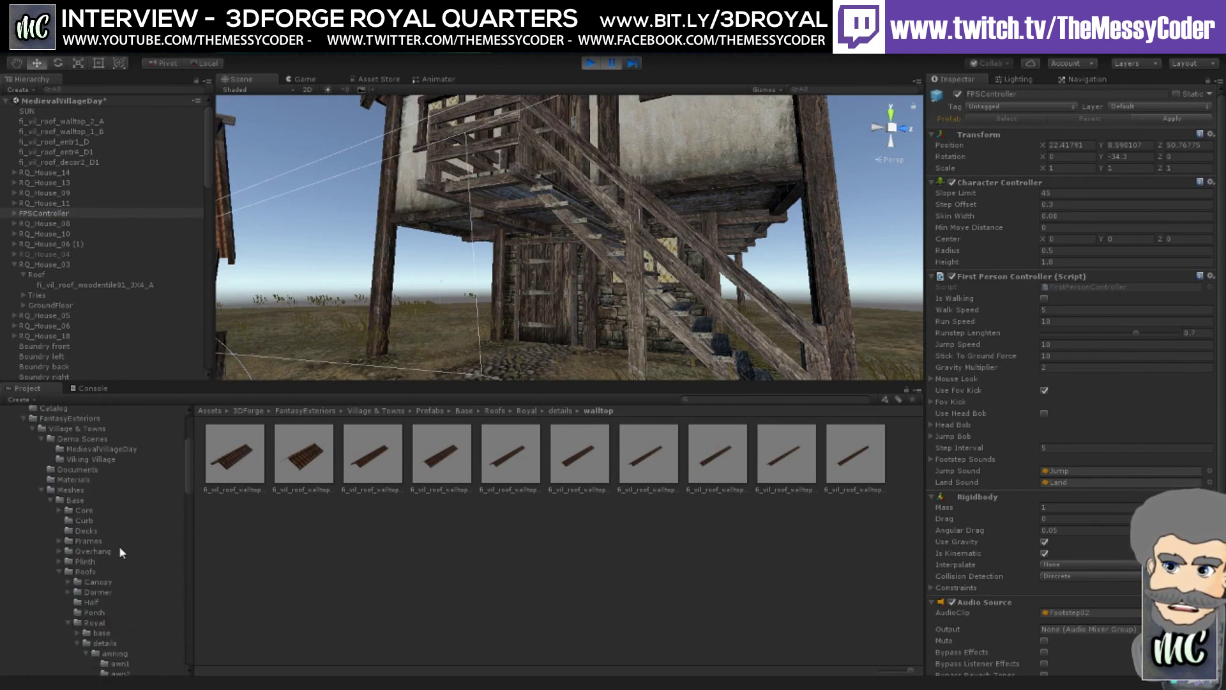
pyautogui.click(40, 491)
pyautogui.click(71, 481)
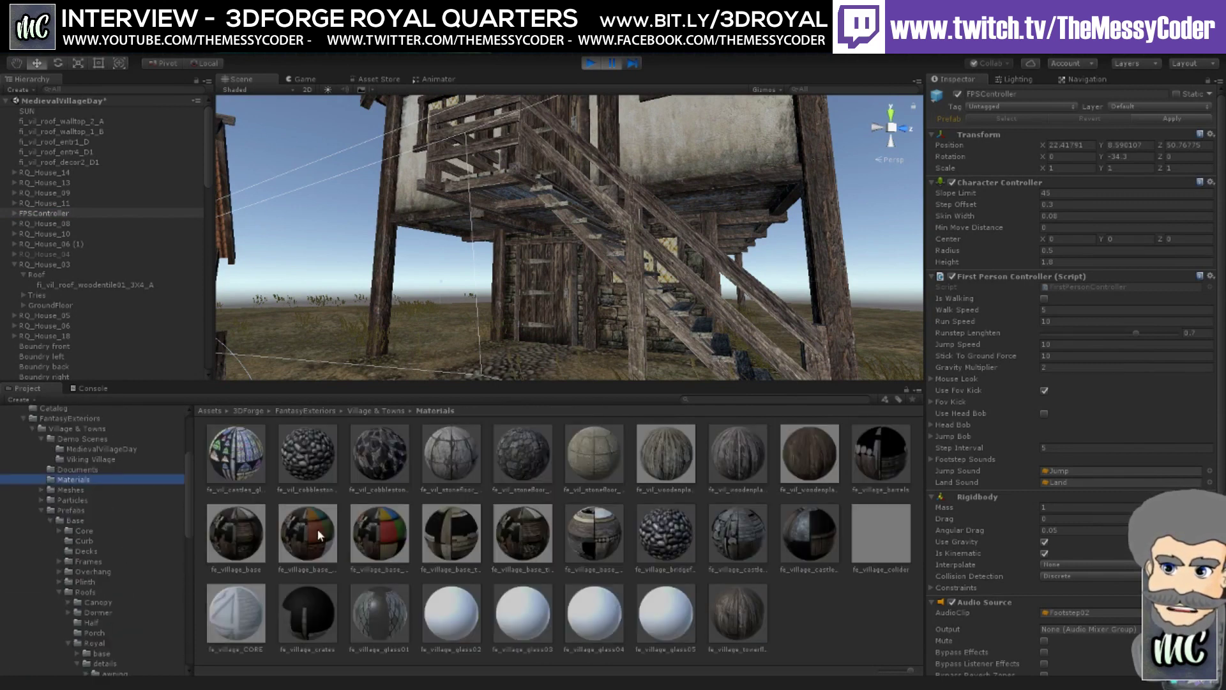
# - Preview the first multicoloured fe_village_base material variant on the raised house's ground-floor door and stone wall
pyautogui.moveTo(578, 281); pyautogui.dragTo(483, 376, button='right')
pyautogui.moveTo(307, 533); pyautogui.dragTo(592, 286)
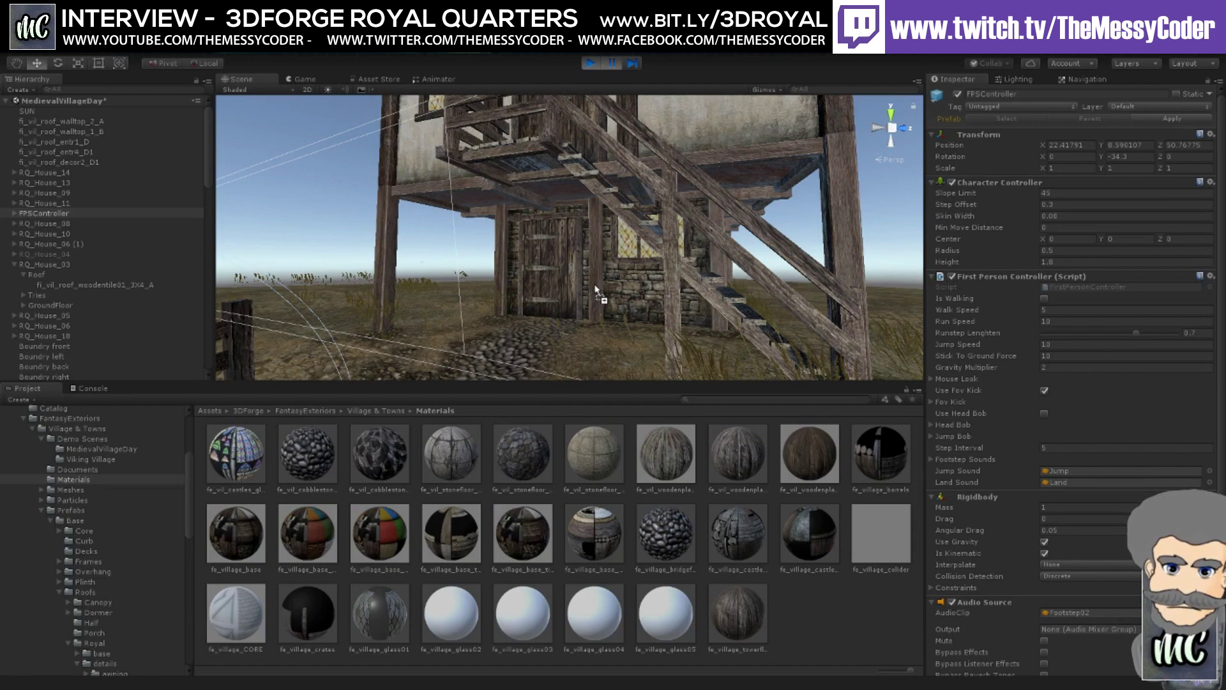
pyautogui.scroll(10, 596, 293)
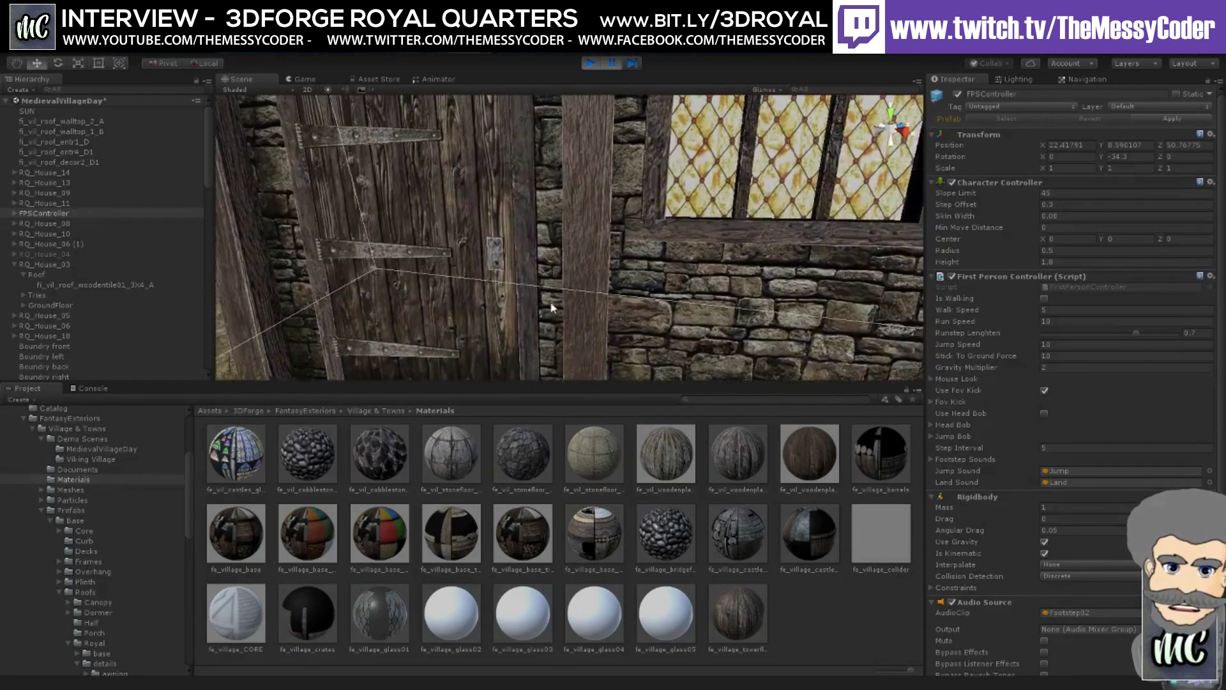
pyautogui.scroll(6, 552, 308)
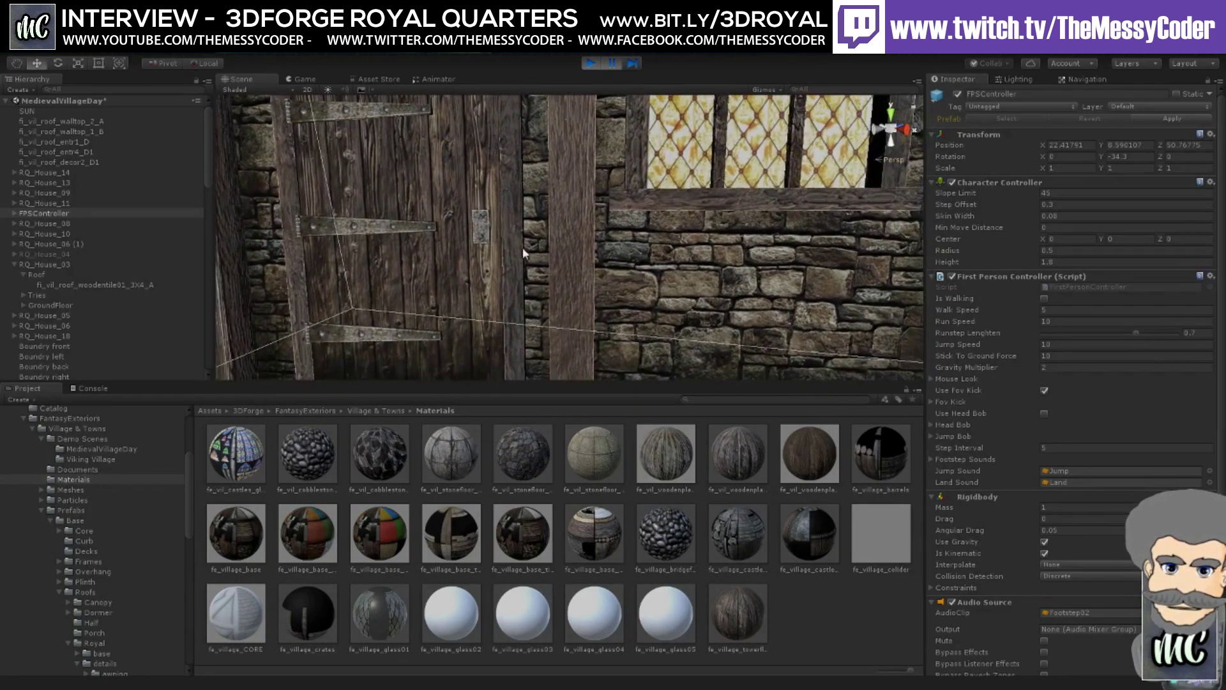
pyautogui.moveTo(476, 331); pyautogui.dragTo(570, 277)
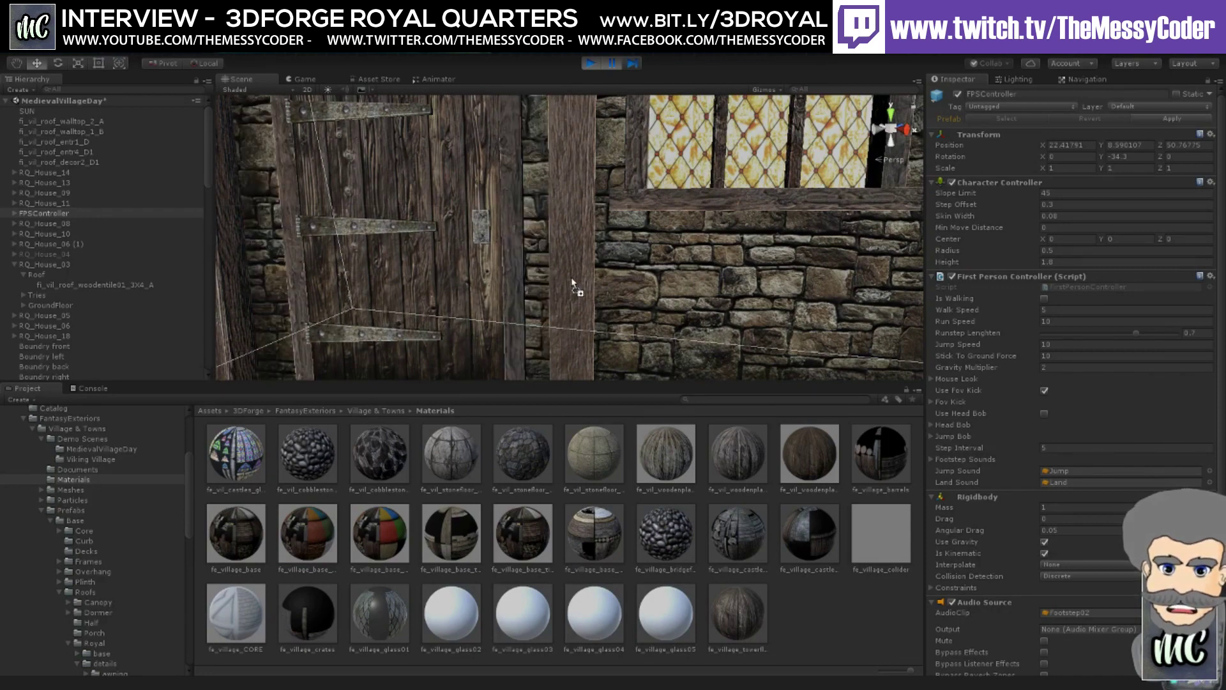
pyautogui.middleClick(567, 284)
# - Preview the same multicoloured fe_village_base variant on the raised house's beams and wooden balcony stairs
pyautogui.scroll(-4, 565, 284)
pyautogui.moveTo(550, 279); pyautogui.dragTo(615, 353, button='middle')
pyautogui.scroll(-1, 617, 350)
pyautogui.moveTo(538, 311); pyautogui.dragTo(558, 336, button='middle')
pyautogui.moveTo(560, 338); pyautogui.dragTo(586, 288, button='right')
pyautogui.moveTo(586, 287); pyautogui.dragTo(438, 291, button='middle')
pyautogui.moveTo(438, 290); pyautogui.dragTo(468, 287, button='right')
pyautogui.moveTo(468, 288); pyautogui.dragTo(401, 266, button='middle')
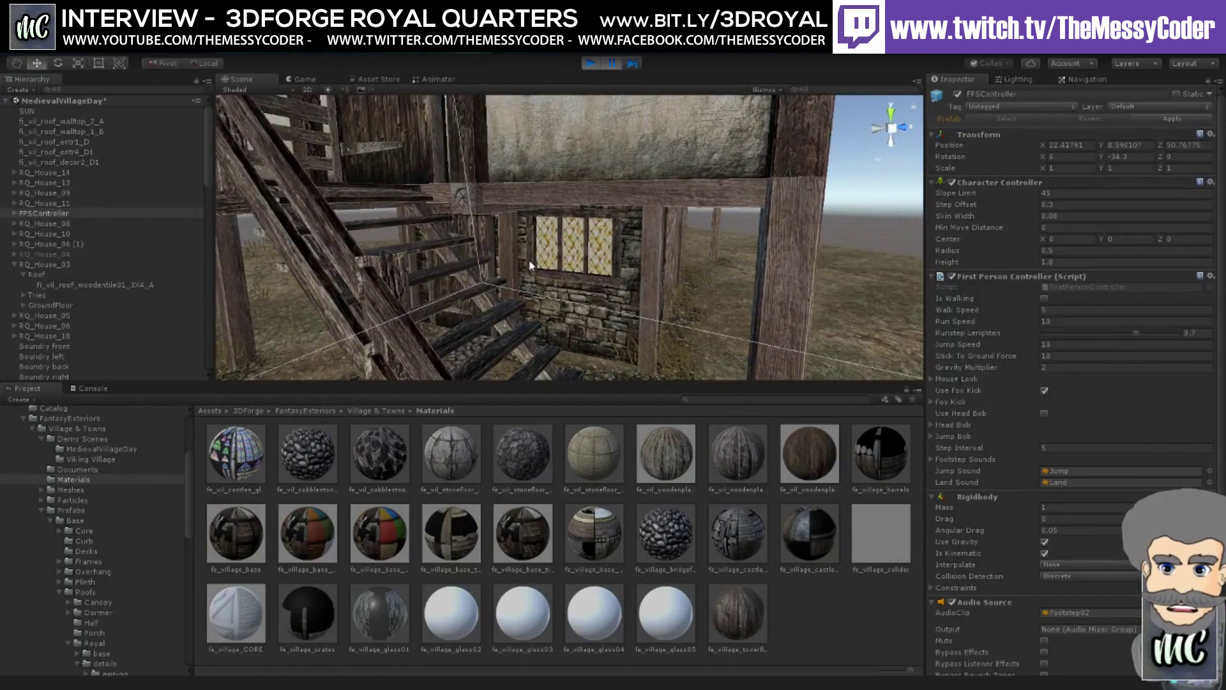
pyautogui.moveTo(530, 265); pyautogui.dragTo(509, 283, button='middle')
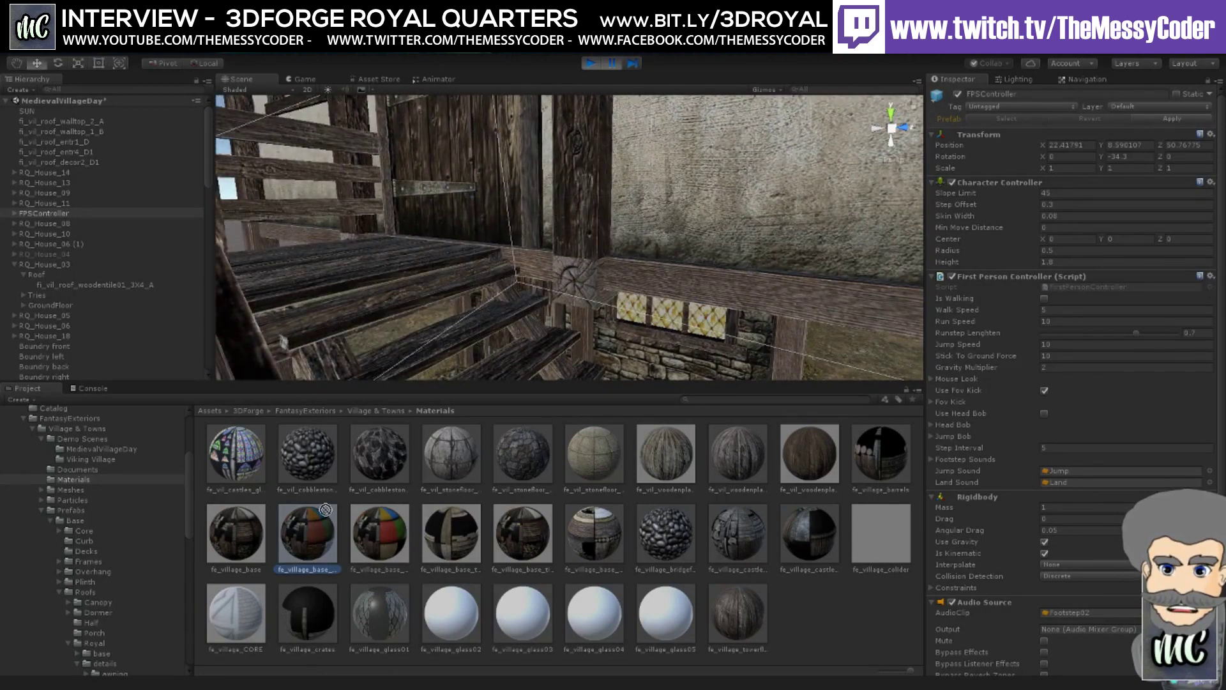
pyautogui.moveTo(326, 509); pyautogui.dragTo(683, 280)
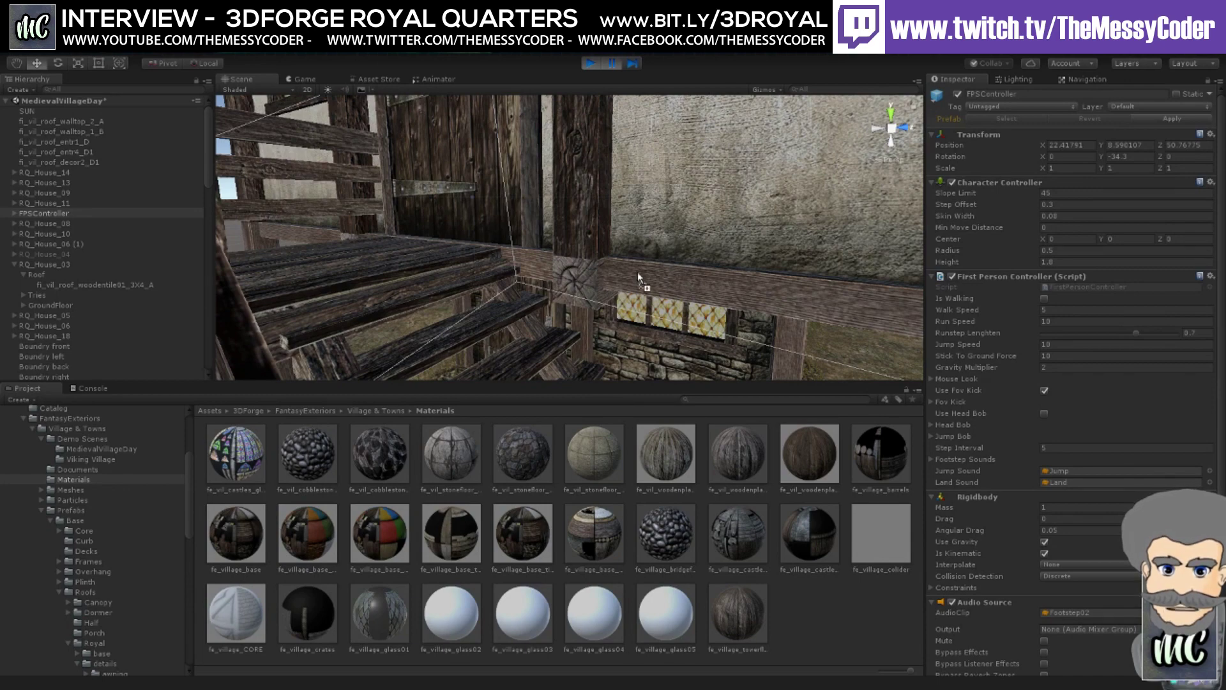
pyautogui.moveTo(594, 268); pyautogui.dragTo(415, 294)
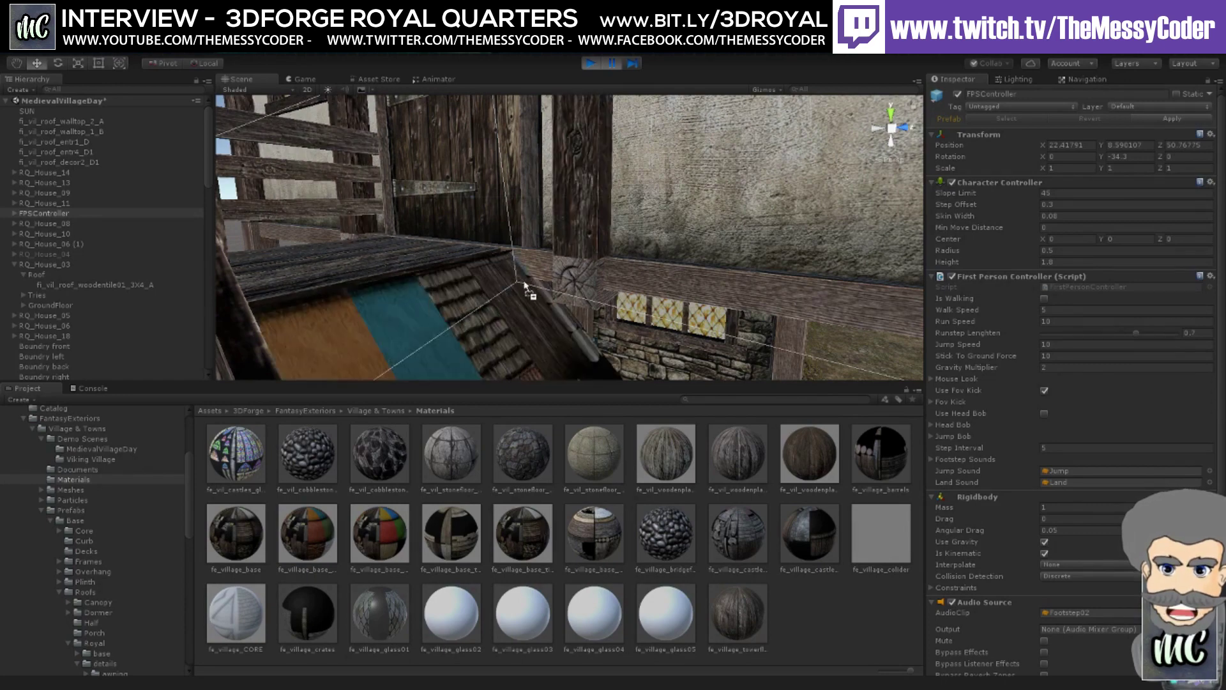
pyautogui.moveTo(524, 282); pyautogui.dragTo(581, 237)
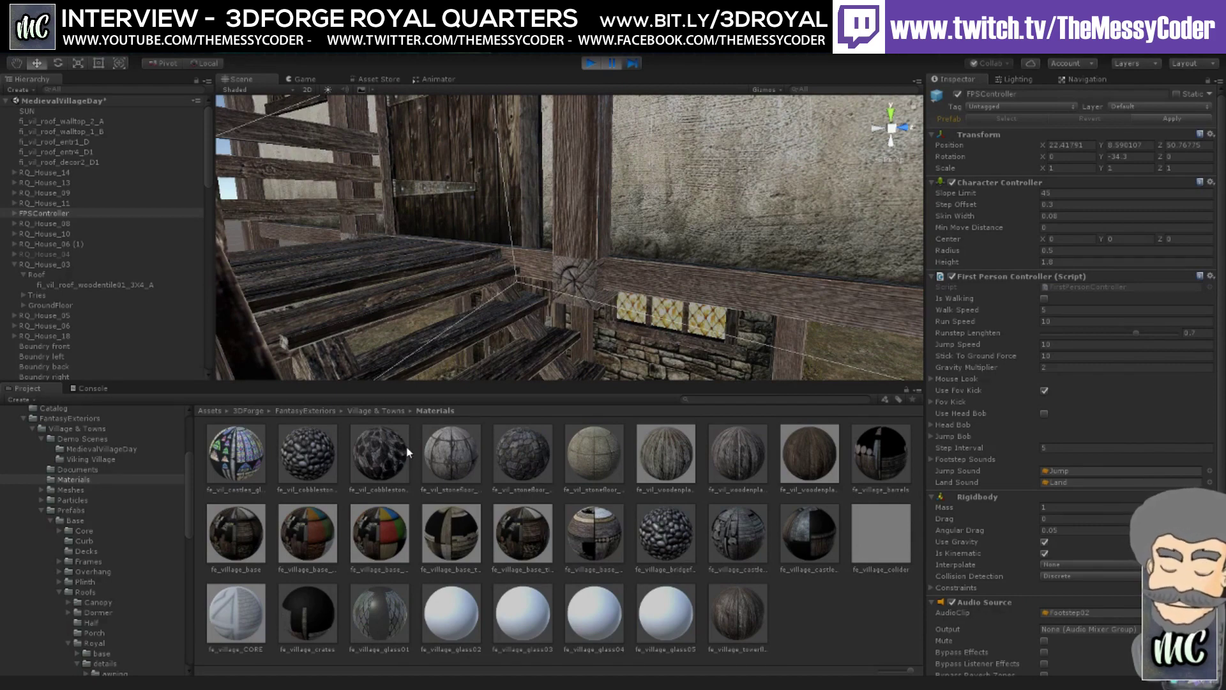
# - Select the balcony staircase's collider fi_vil_balcony_stair_colider and examine the stairs from several angles
pyautogui.click(398, 288)
pyautogui.moveTo(398, 288); pyautogui.dragTo(334, 285, button='right')
pyautogui.moveTo(333, 282); pyautogui.dragTo(389, 247, button='middle')
pyautogui.scroll(3, 519, 272)
pyautogui.moveTo(597, 272); pyautogui.dragTo(555, 239, button='middle')
pyautogui.scroll(-3, 146, 331)
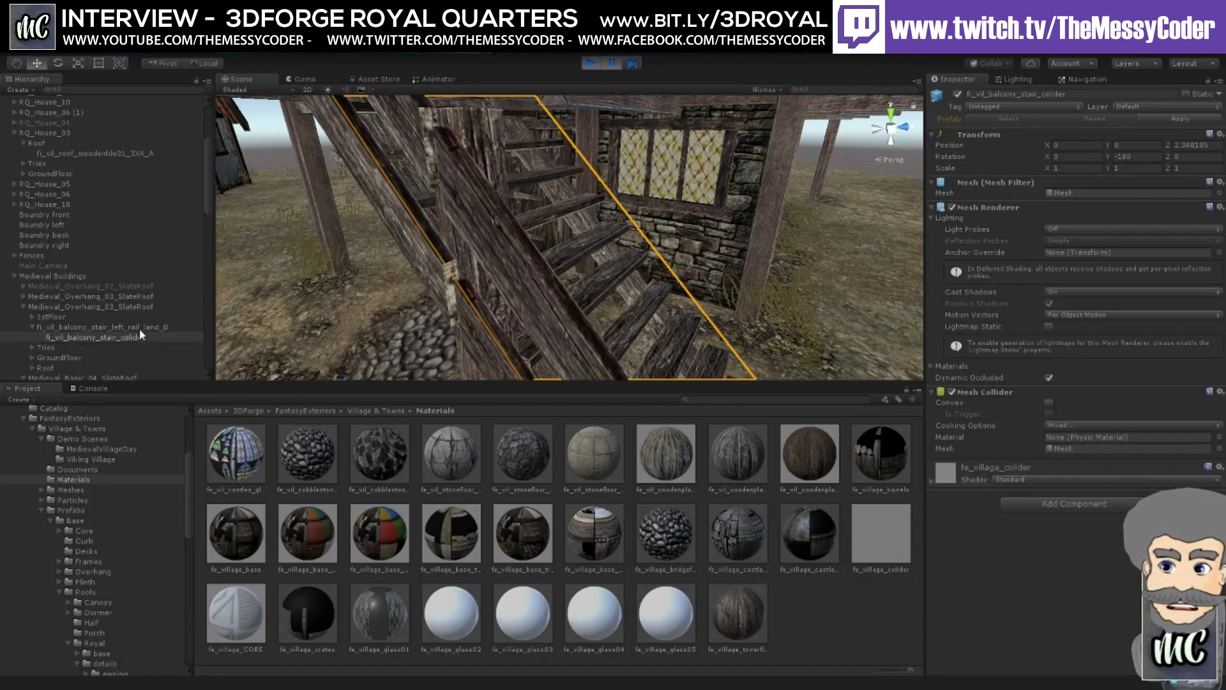
pyautogui.moveTo(622, 266); pyautogui.dragTo(592, 270, button='middle')
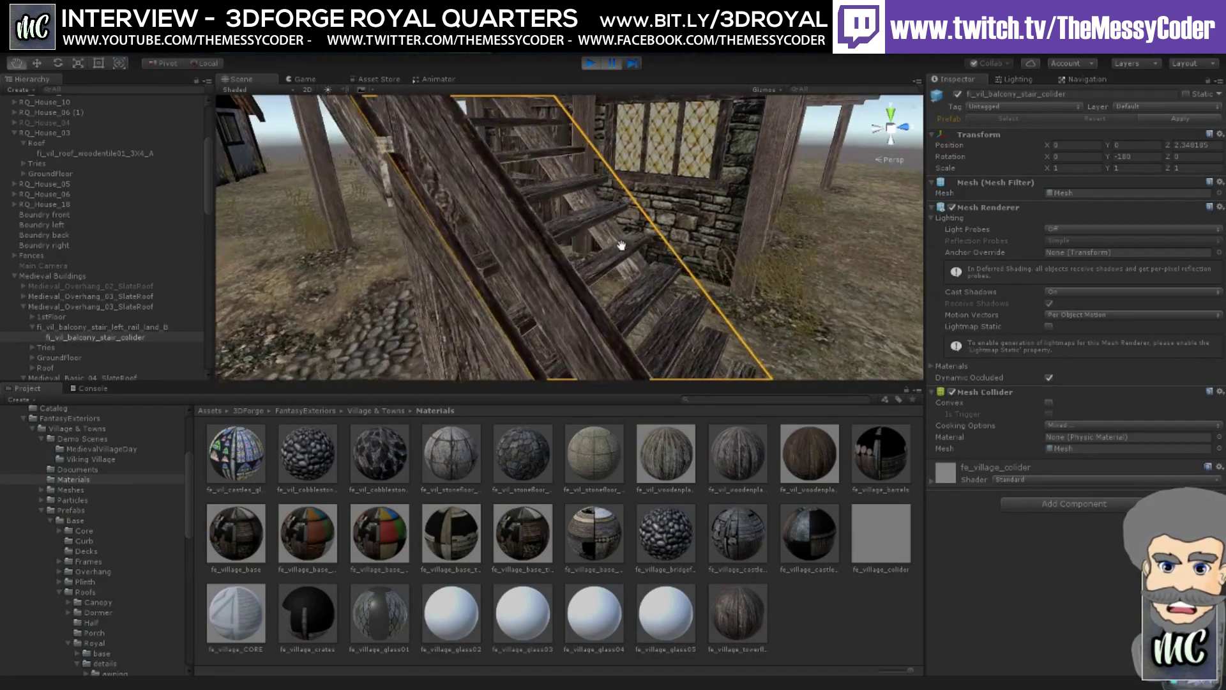
pyautogui.moveTo(592, 271); pyautogui.dragTo(532, 255, button='right')
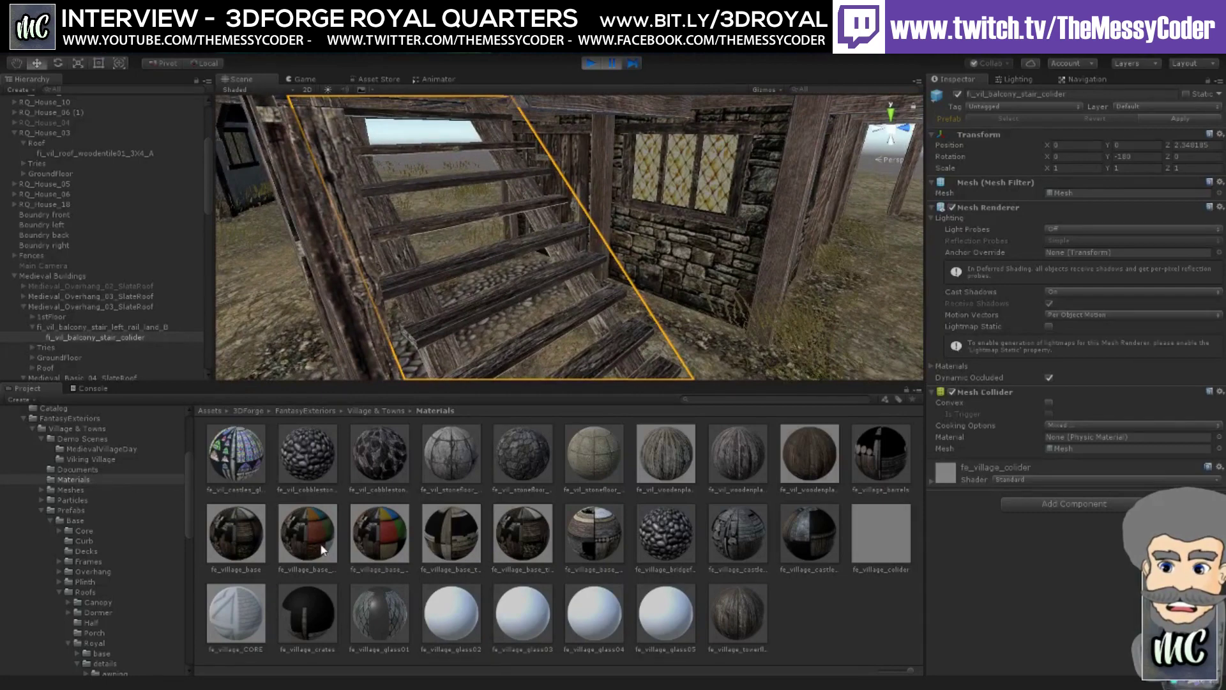
# - Inspect the fe_village_base_ALT2 material and look back over the wooden stairs and stone wall
pyautogui.moveTo(322, 551); pyautogui.dragTo(351, 529)
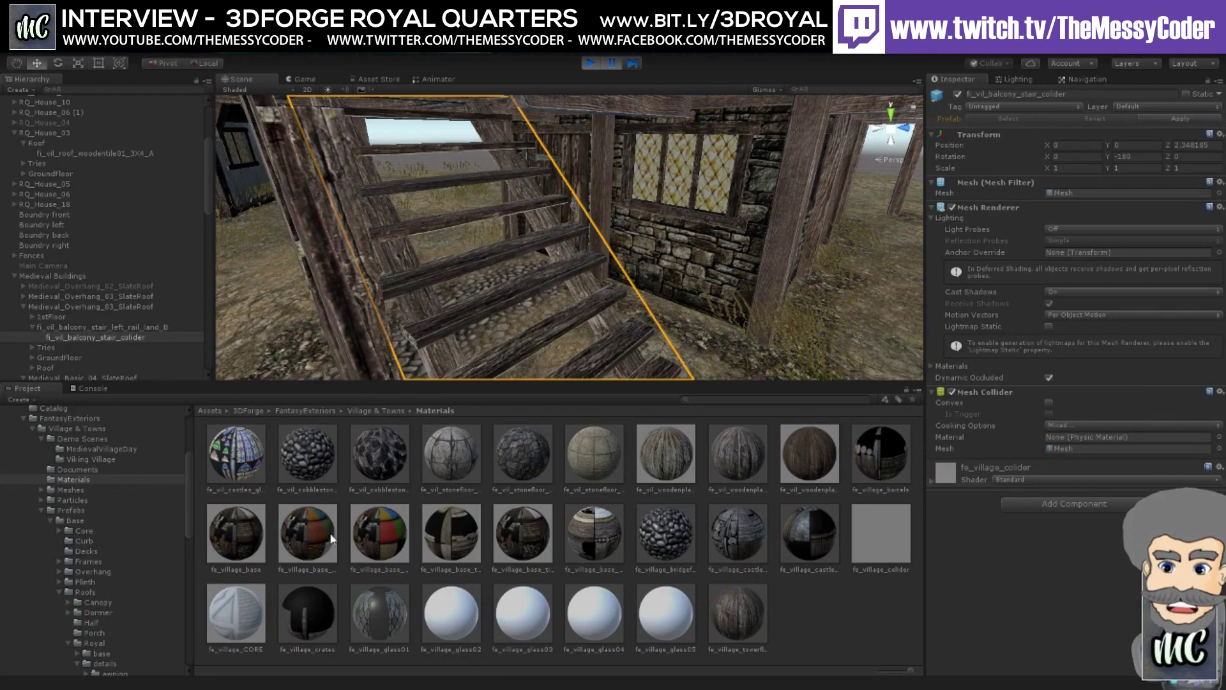
pyautogui.click(380, 536)
pyautogui.moveTo(408, 377); pyautogui.dragTo(388, 466, button='middle')
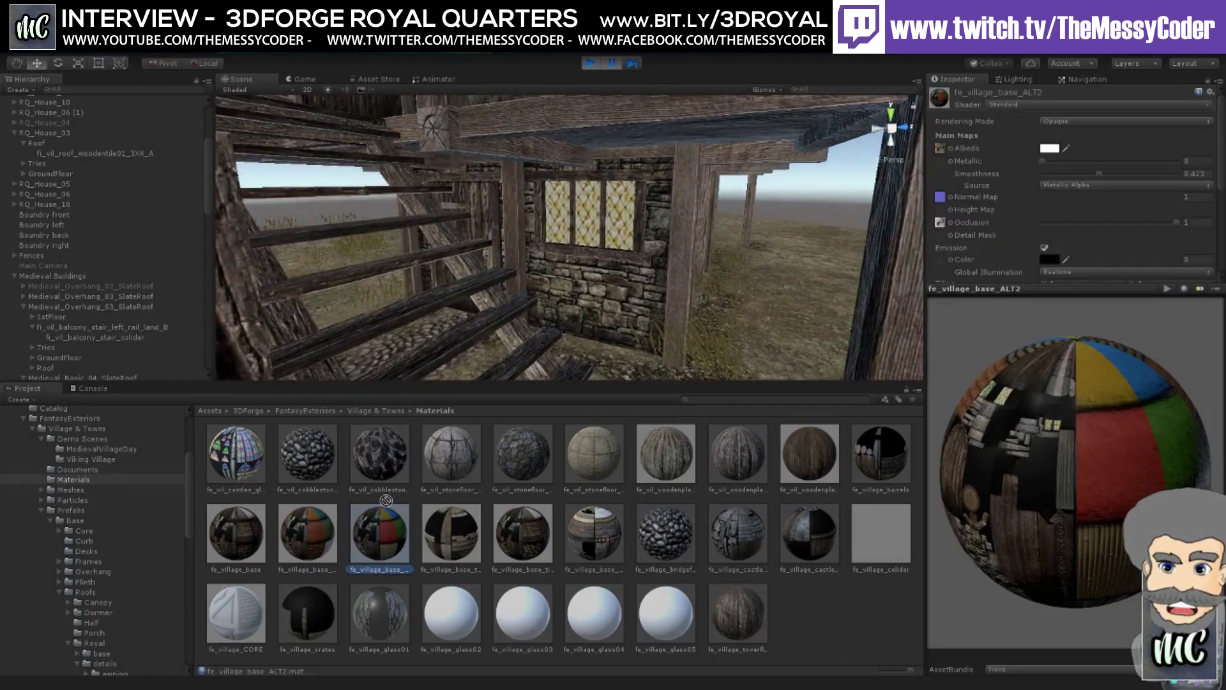
pyautogui.moveTo(386, 500); pyautogui.dragTo(392, 530)
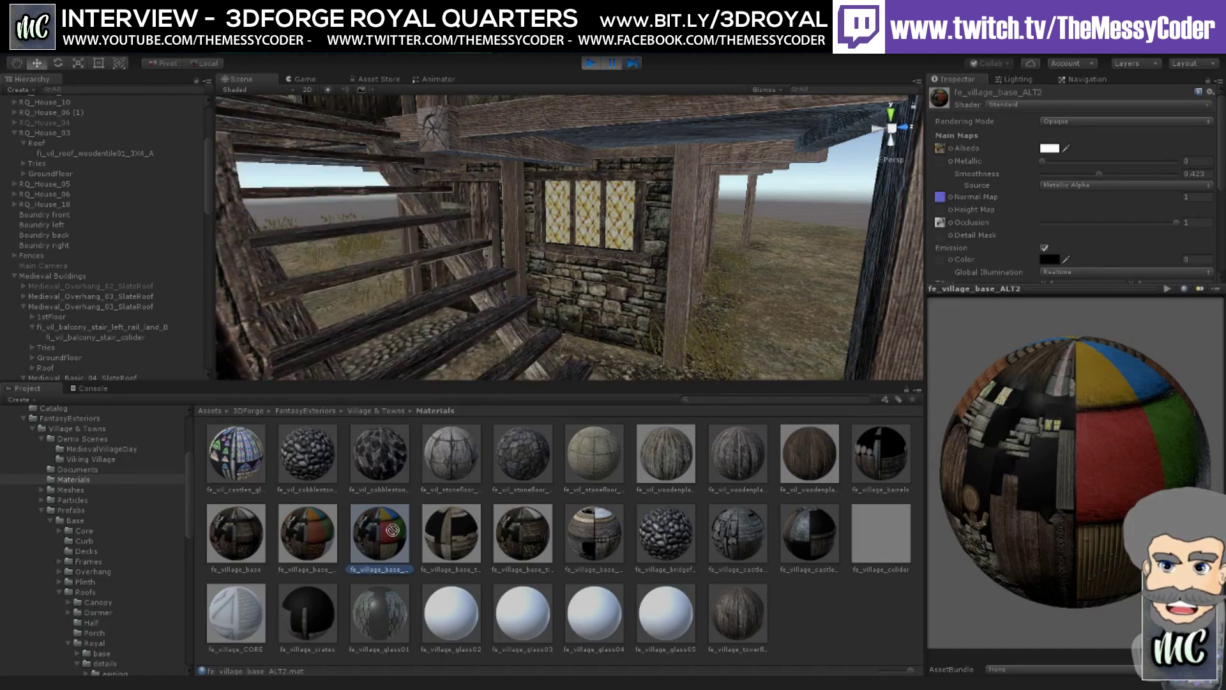
pyautogui.keyDown('alt'); pyautogui.moveTo(471, 265); pyautogui.dragTo(532, 265); pyautogui.keyUp('alt')
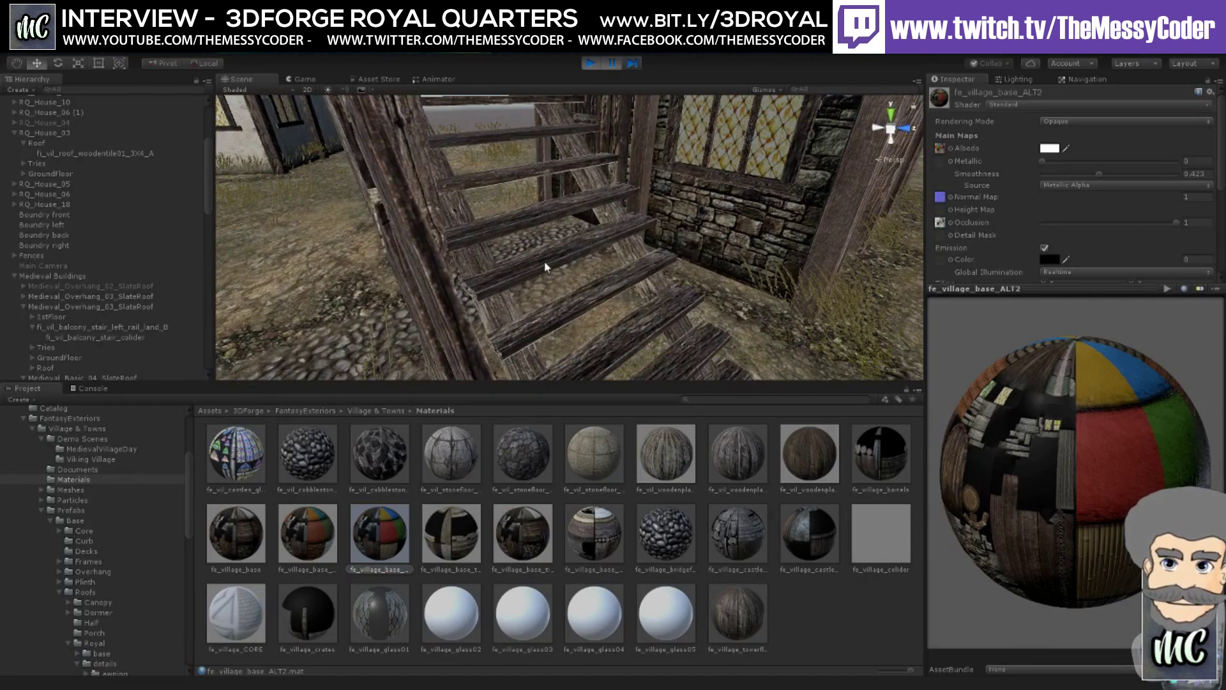
pyautogui.scroll(-3, 561, 261)
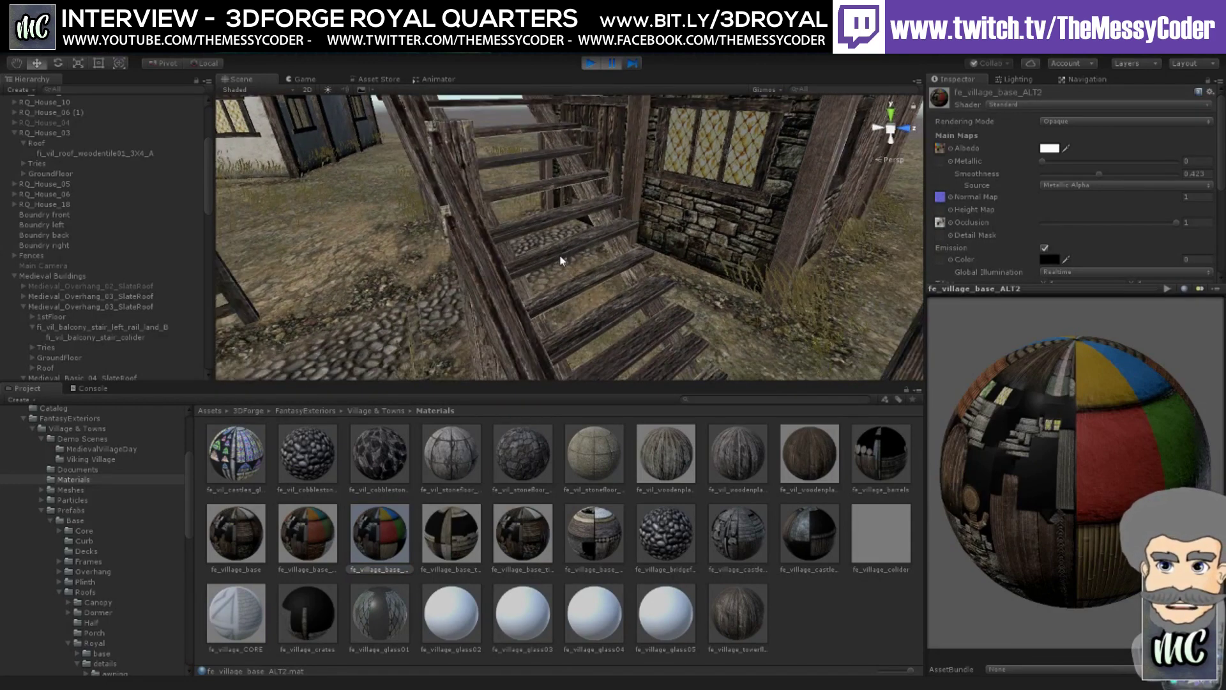
# - Examine the raised house's wooden balcony staircase from above, from the front and from underneath
pyautogui.moveTo(578, 196); pyautogui.dragTo(507, 238, button='middle')
pyautogui.moveTo(491, 233); pyautogui.dragTo(411, 224, button='right')
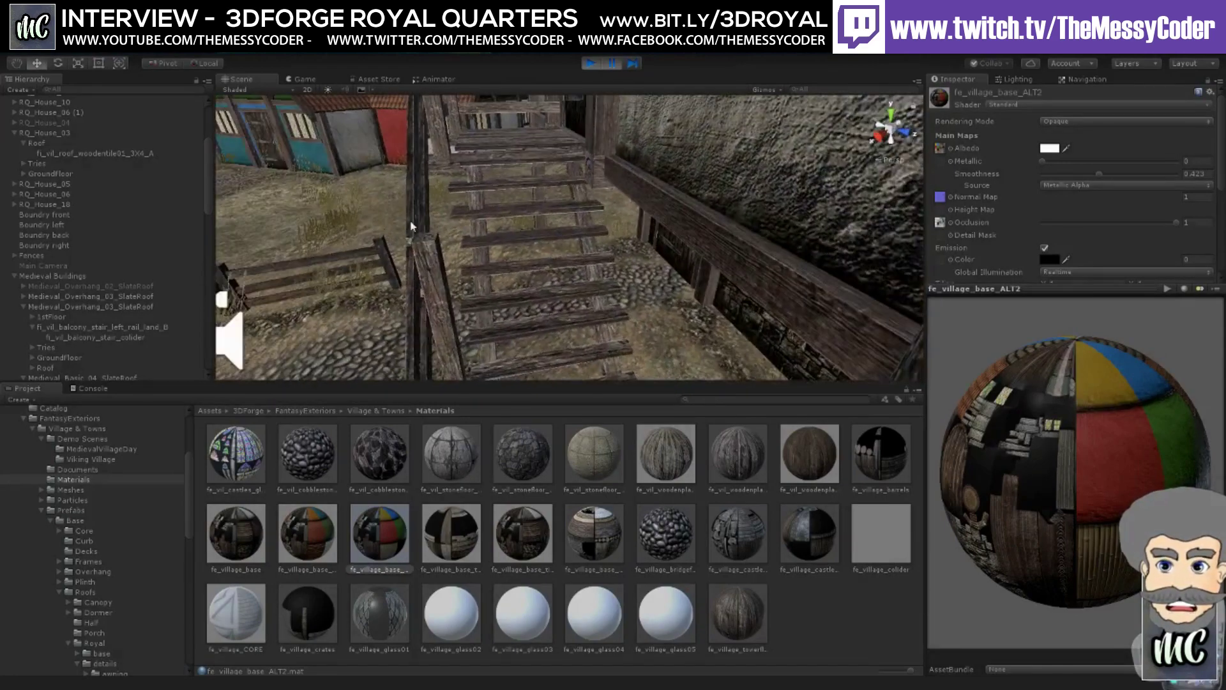
pyautogui.moveTo(411, 224); pyautogui.dragTo(370, 219, button='middle')
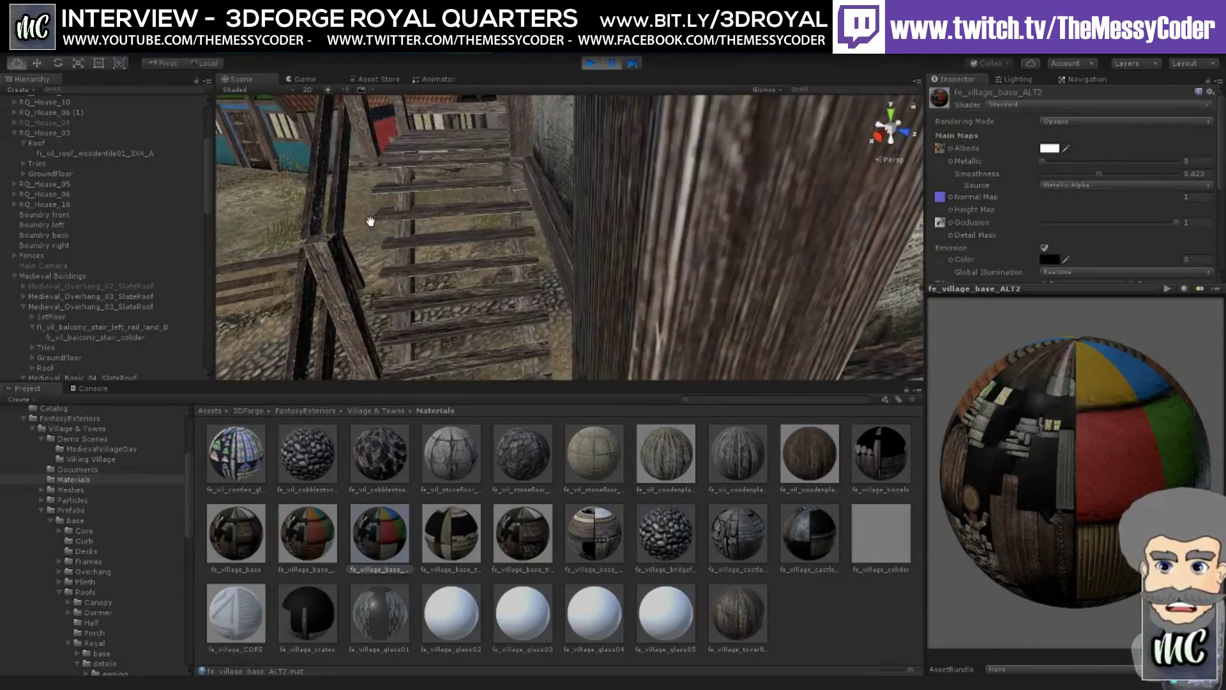
pyautogui.scroll(3, 370, 220)
pyautogui.moveTo(340, 213); pyautogui.dragTo(265, 163, button='right')
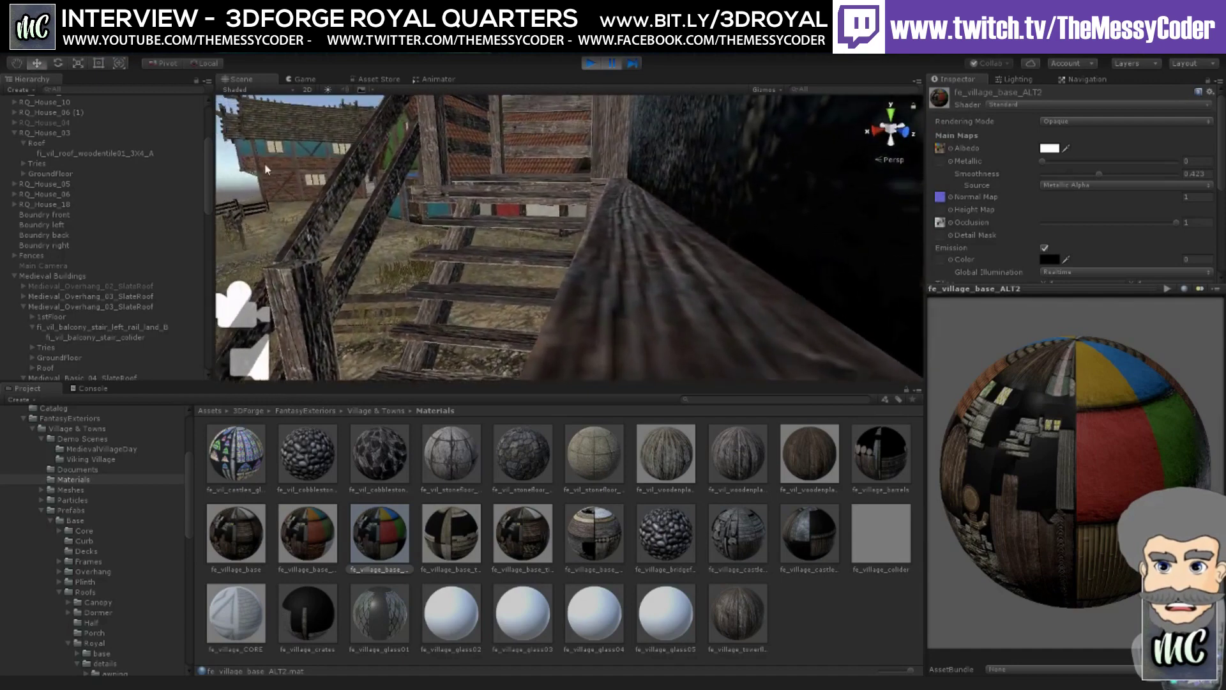
pyautogui.moveTo(264, 162); pyautogui.dragTo(397, 158, button='middle')
pyautogui.moveTo(458, 258); pyautogui.dragTo(461, 199, button='right')
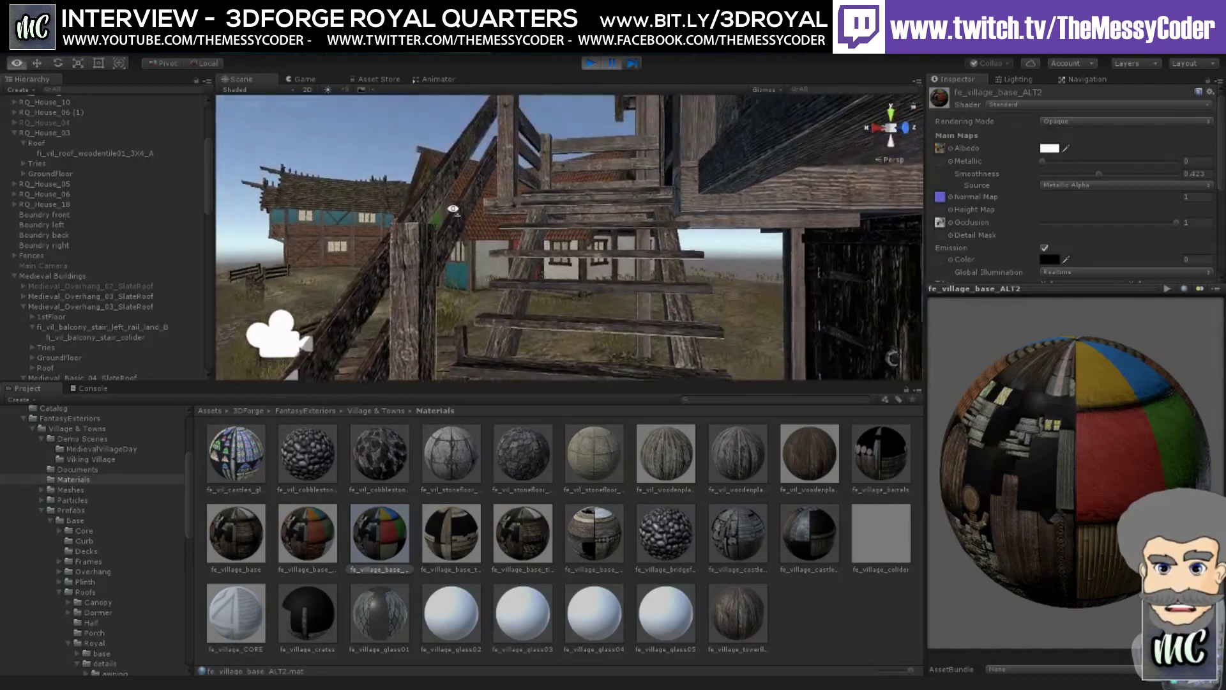
pyautogui.moveTo(463, 242); pyautogui.dragTo(468, 182, button='middle')
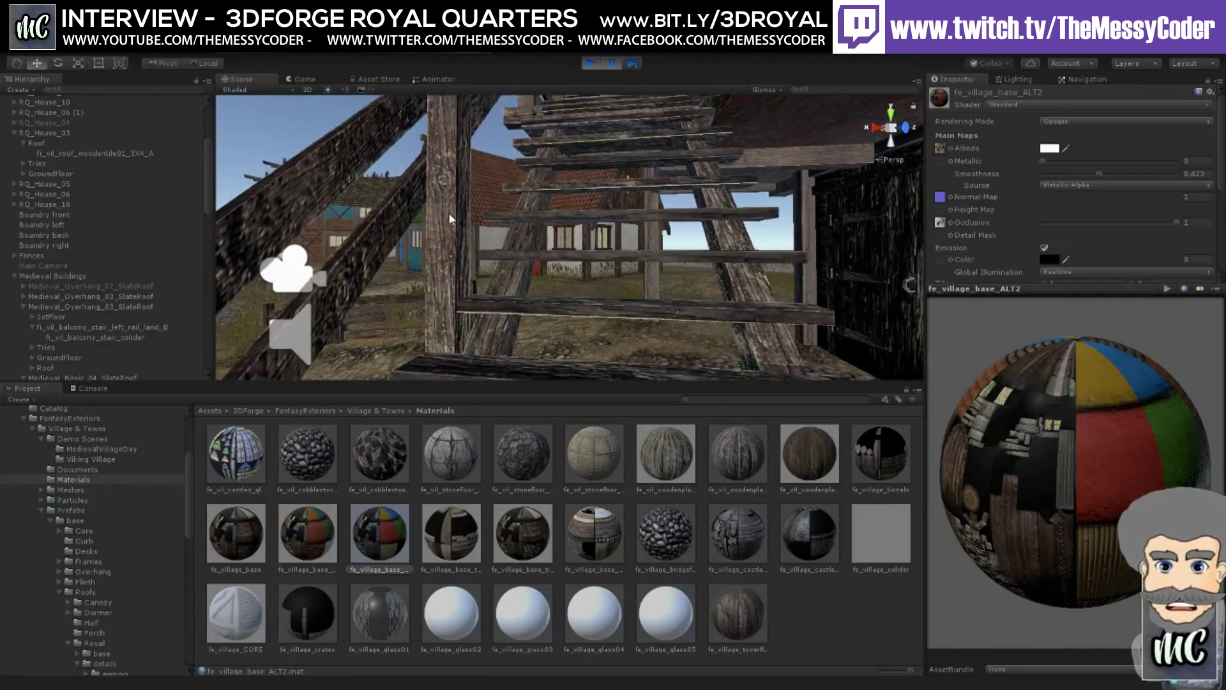
pyautogui.moveTo(449, 212); pyautogui.dragTo(533, 150, button='right')
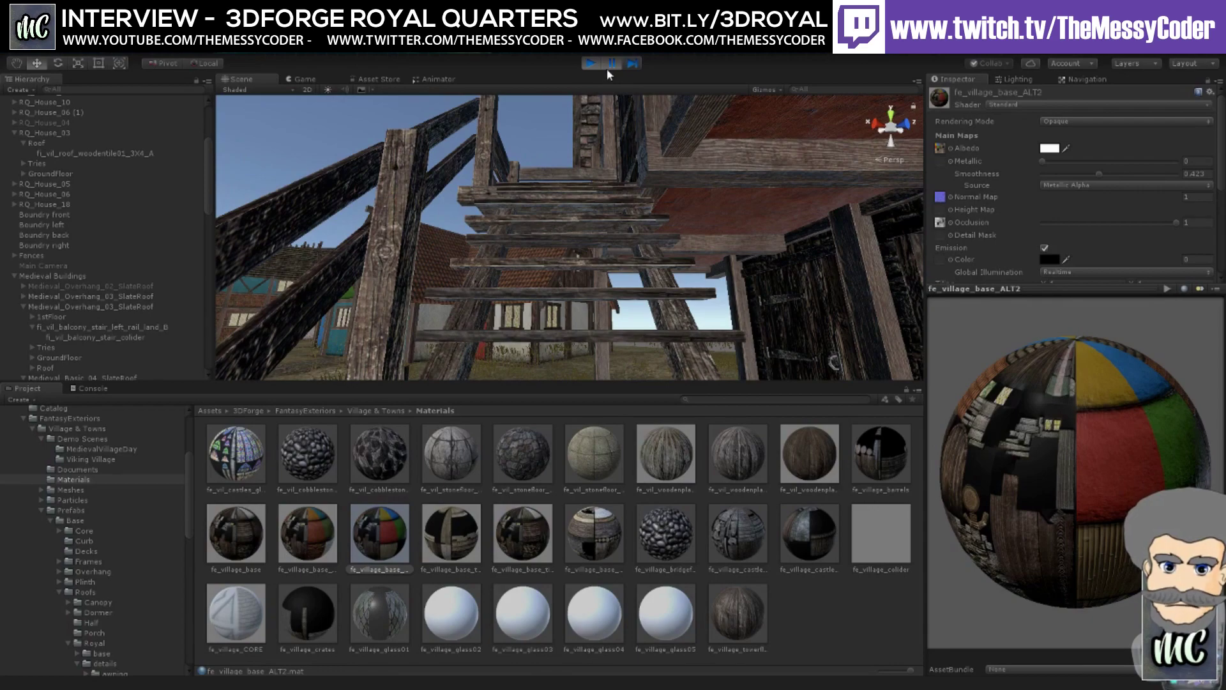
# - Apply fe_village_base_ALT2 to the balcony stair collider, walk over it in the running game, and undo the material
pyautogui.moveTo(396, 546); pyautogui.dragTo(502, 370)
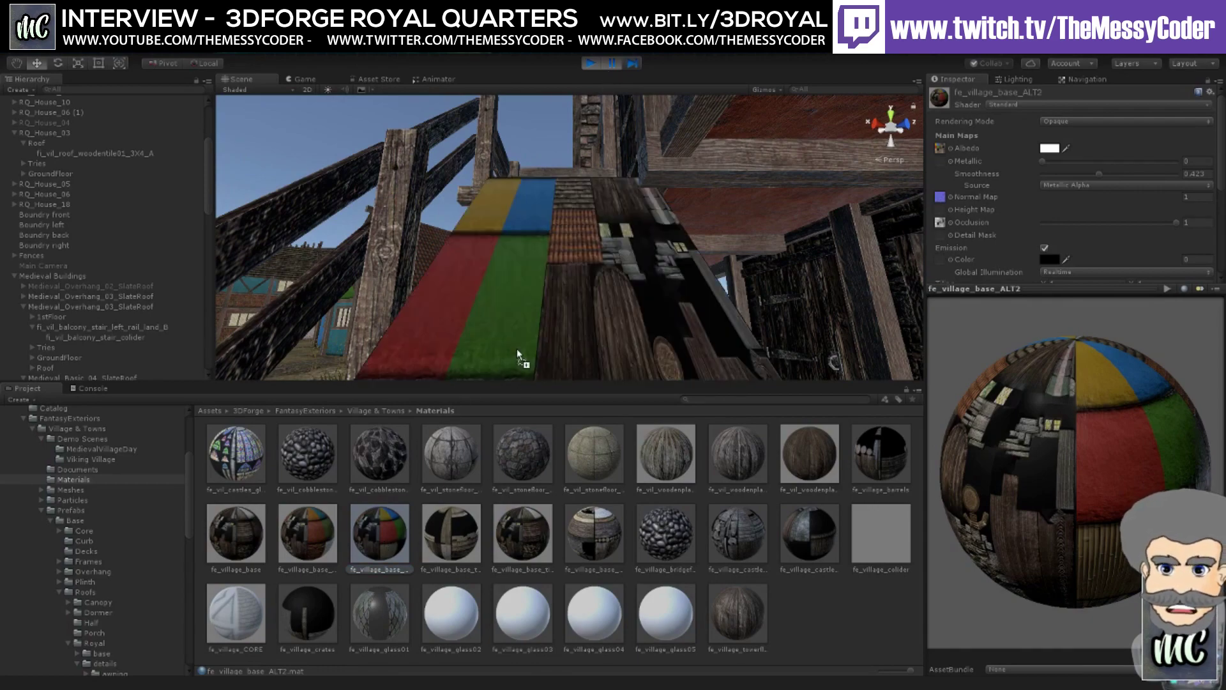
pyautogui.click(611, 63)
pyautogui.press('w')
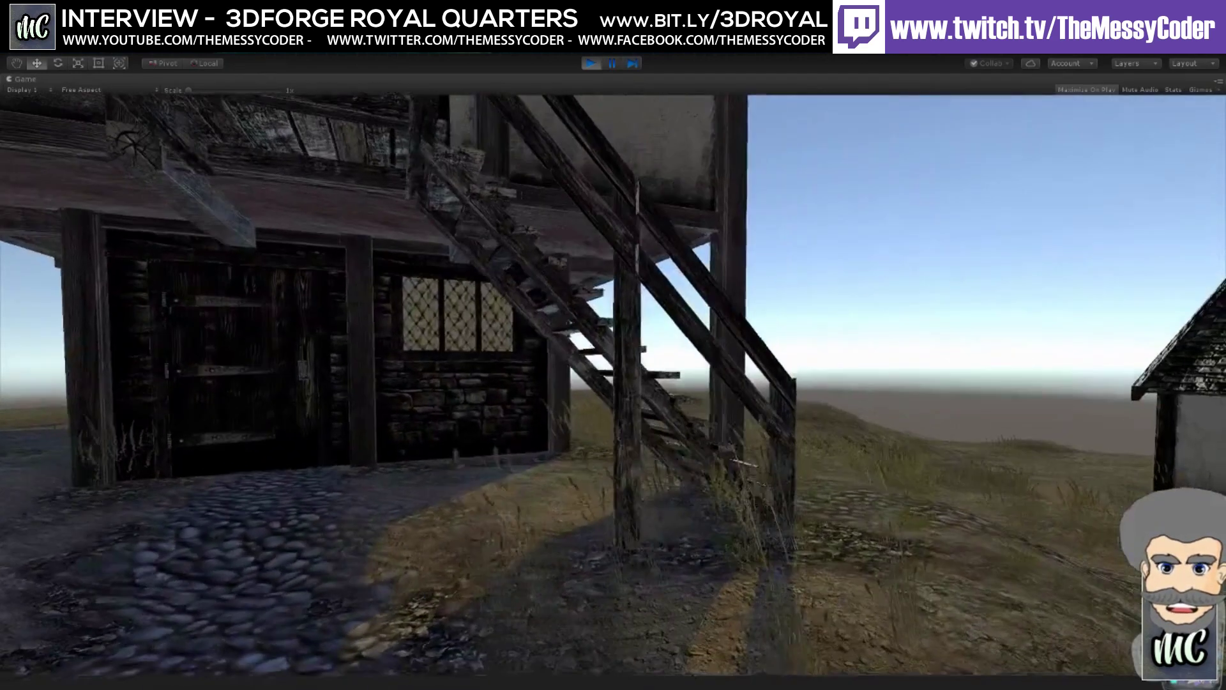
pyautogui.press('w')
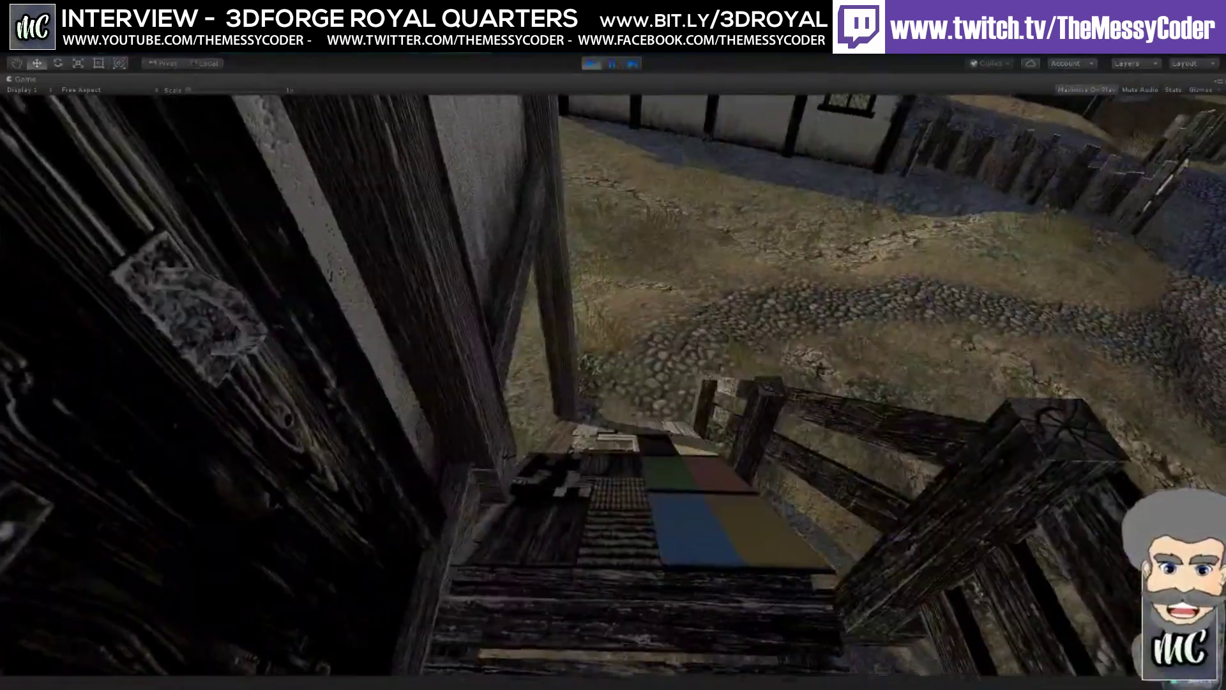
pyautogui.press('w')
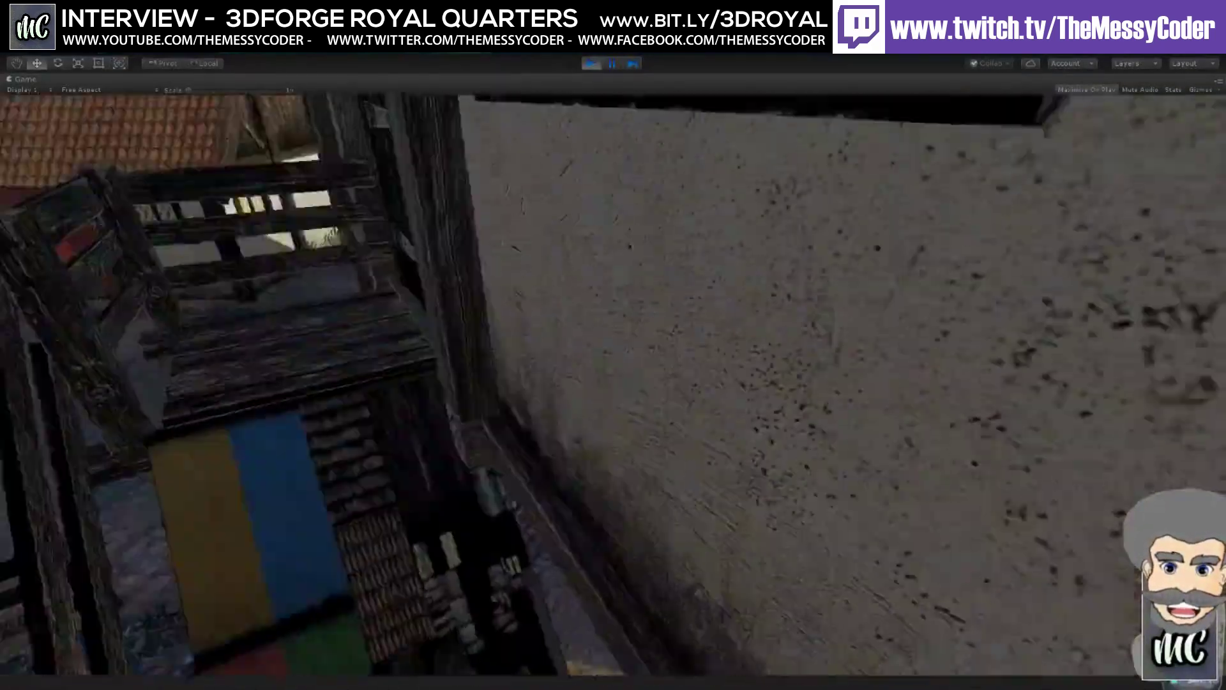
pyautogui.press('s')
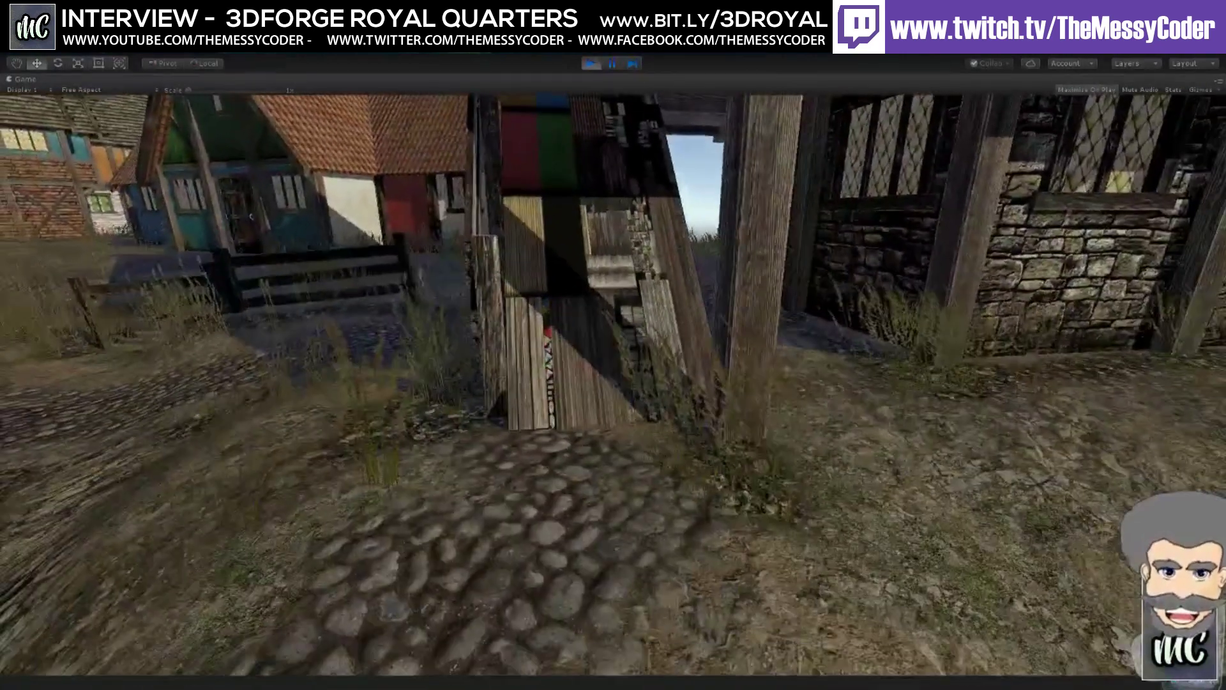
pyautogui.hotkey('ctrl', 'shift', 'p')
pyautogui.click(600, 289)
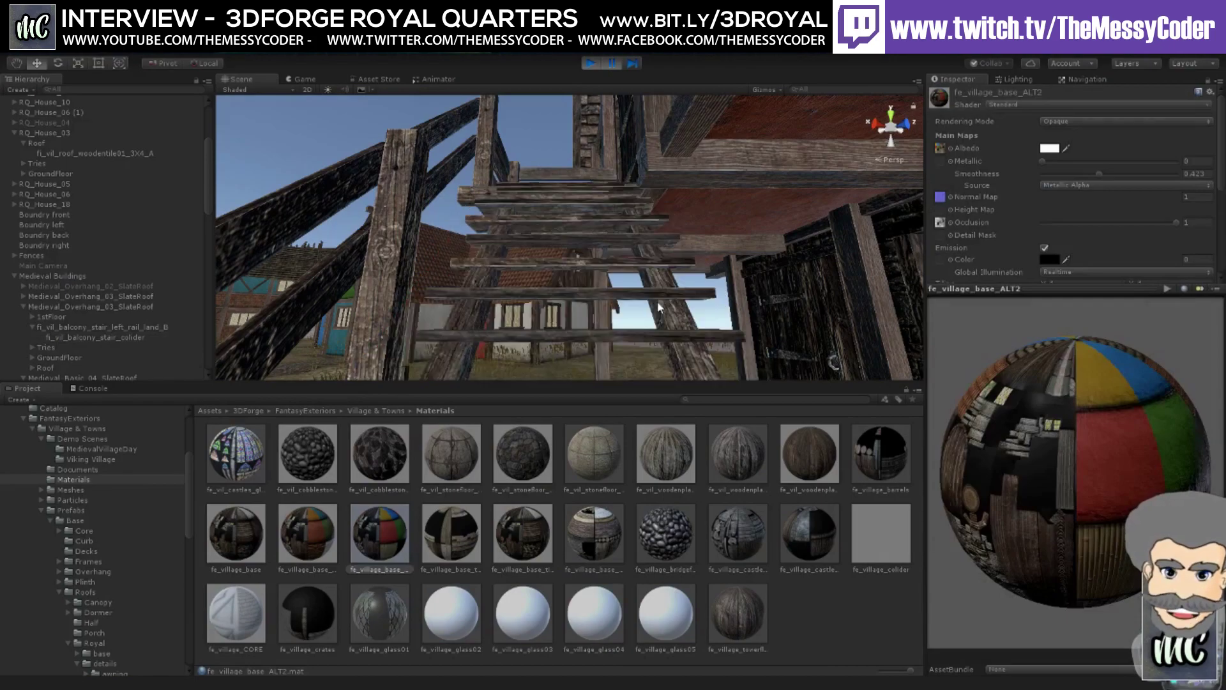
# - Walk up the balcony stairs in the running game and look out over the village
pyautogui.click(592, 64)
pyautogui.press('w')
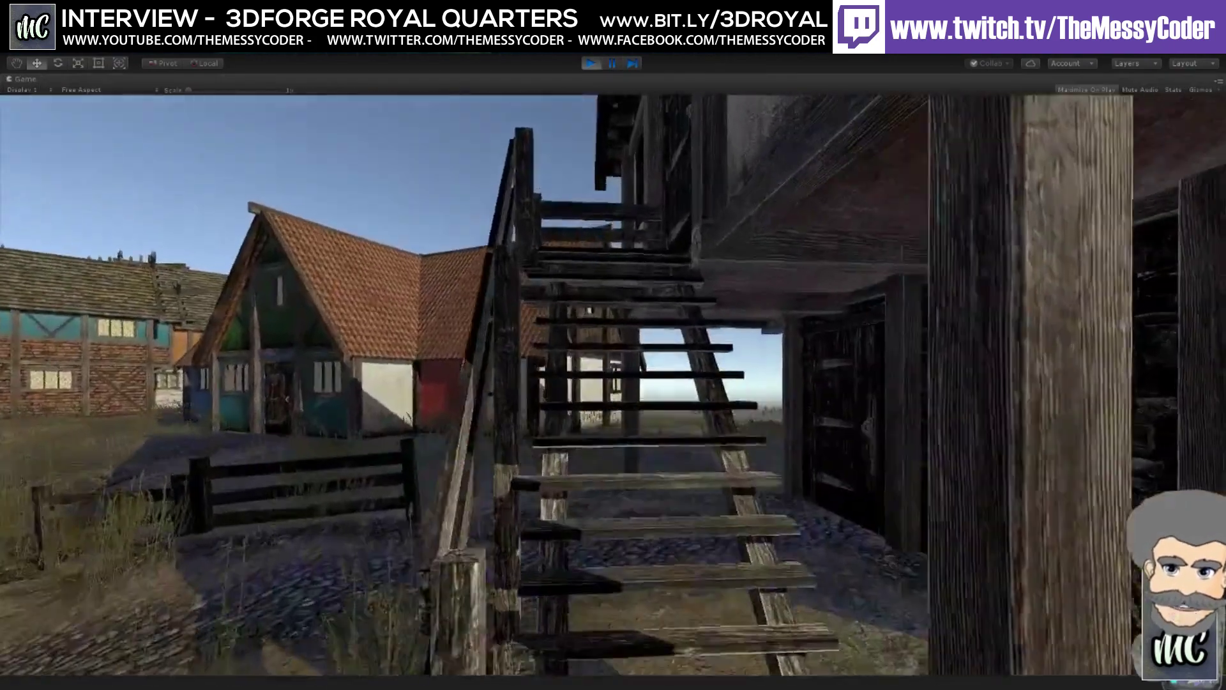
pyautogui.press('w')
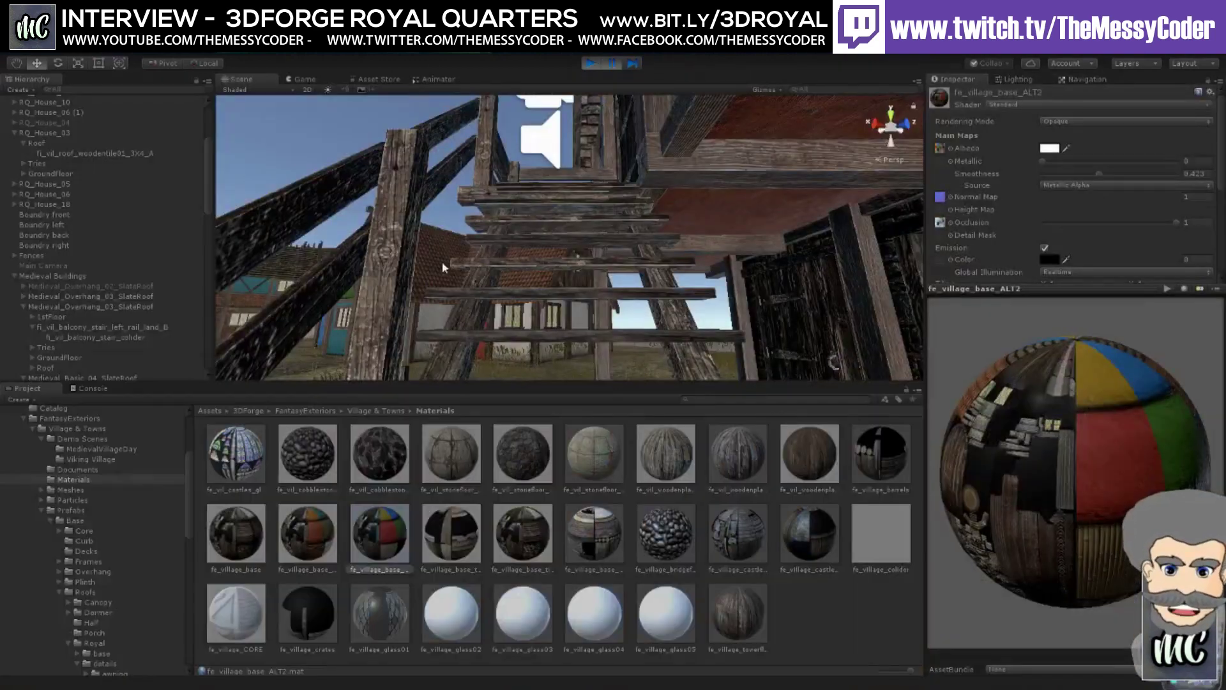
# - Apply the fe_village_base_ALT1 material to the large white house's slate roof
pyautogui.moveTo(446, 268); pyautogui.dragTo(297, 312, button='right')
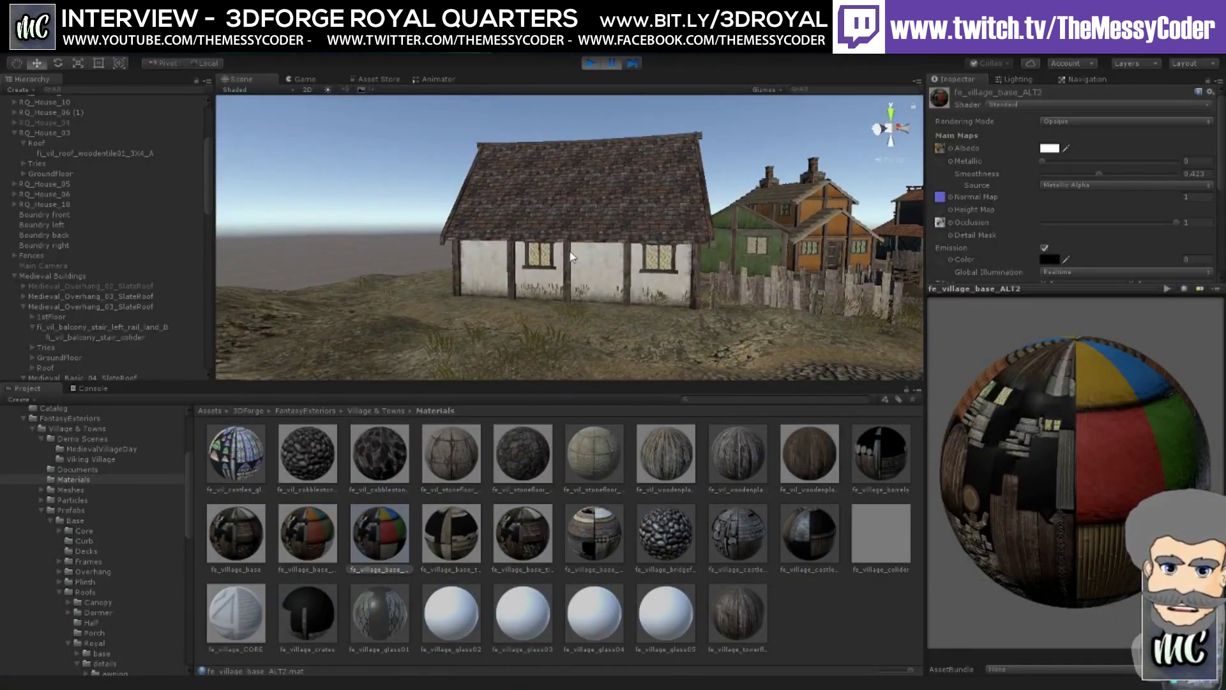
pyautogui.moveTo(297, 312); pyautogui.dragTo(418, 258, button='middle')
pyautogui.moveTo(417, 258); pyautogui.dragTo(500, 310, button='right')
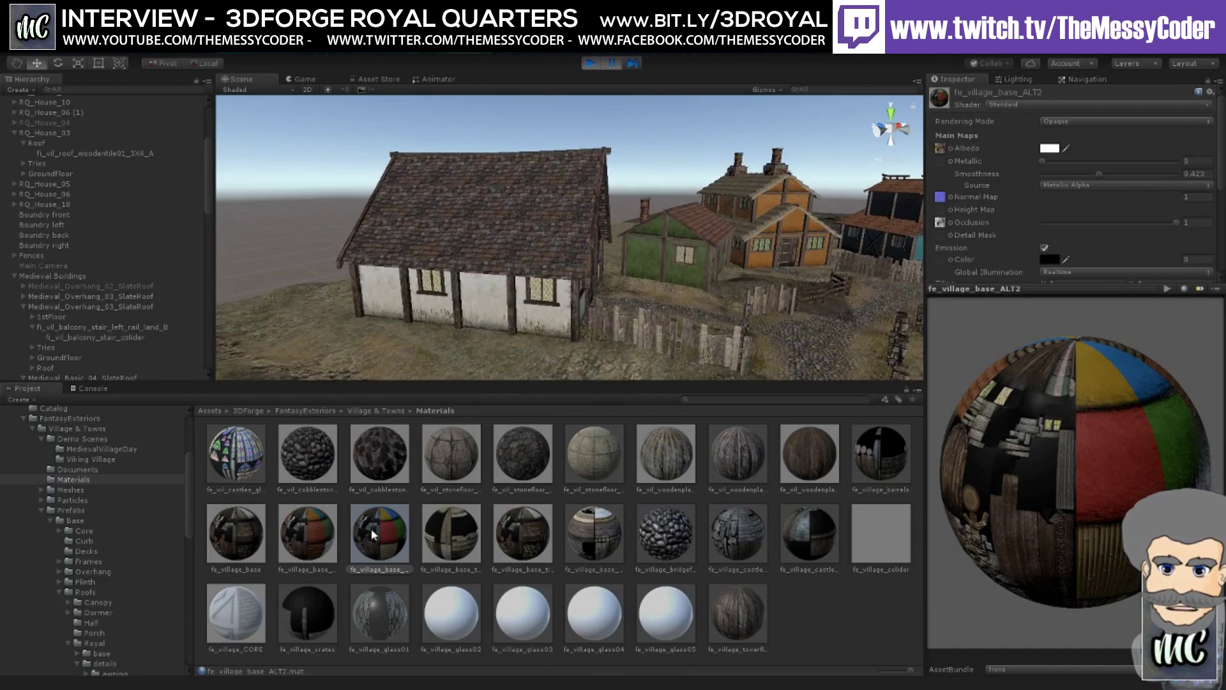
pyautogui.moveTo(314, 534); pyautogui.dragTo(497, 240)
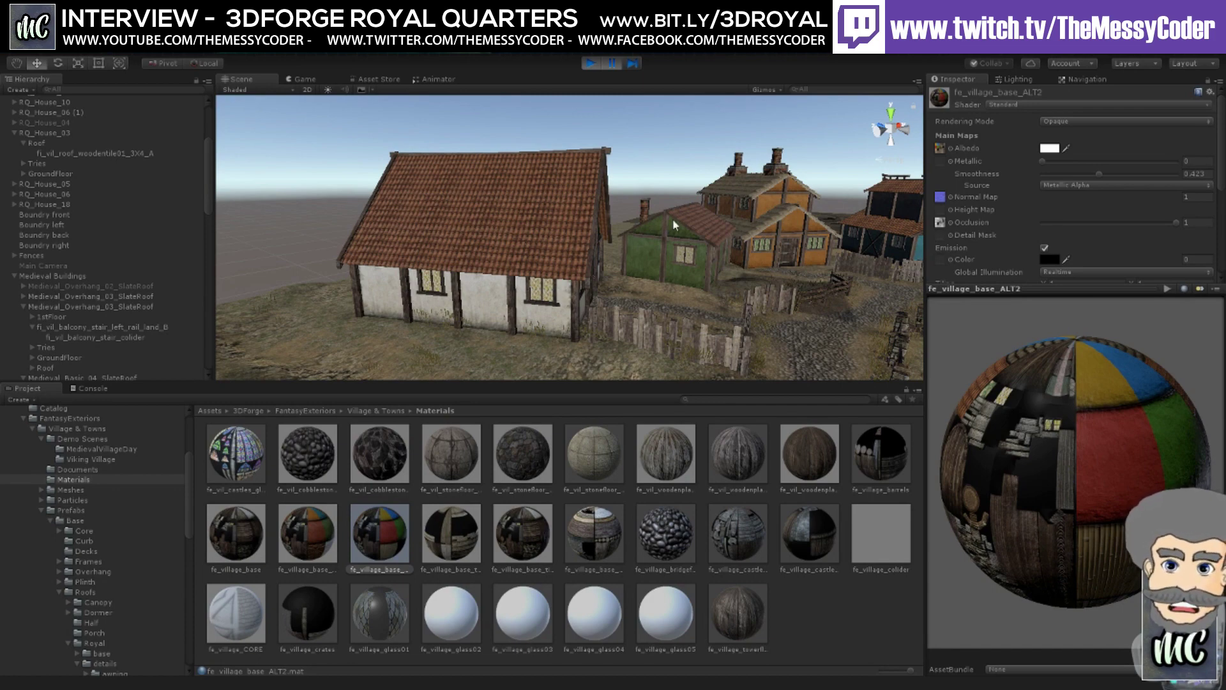
# - Apply the fe_village_base material to the small green house's roof and view the house up close
pyautogui.moveTo(573, 206); pyautogui.dragTo(558, 218, button='right')
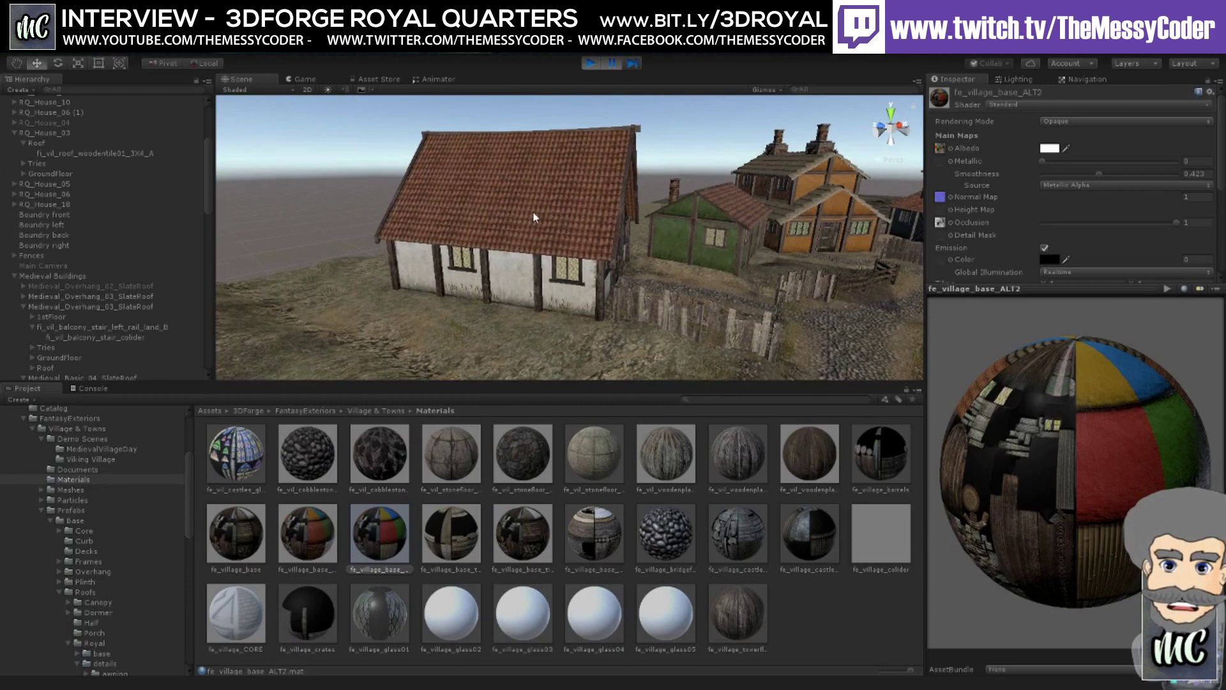
pyautogui.press('w')
pyautogui.press('d')
pyautogui.moveTo(726, 201); pyautogui.dragTo(726, 202, button='right')
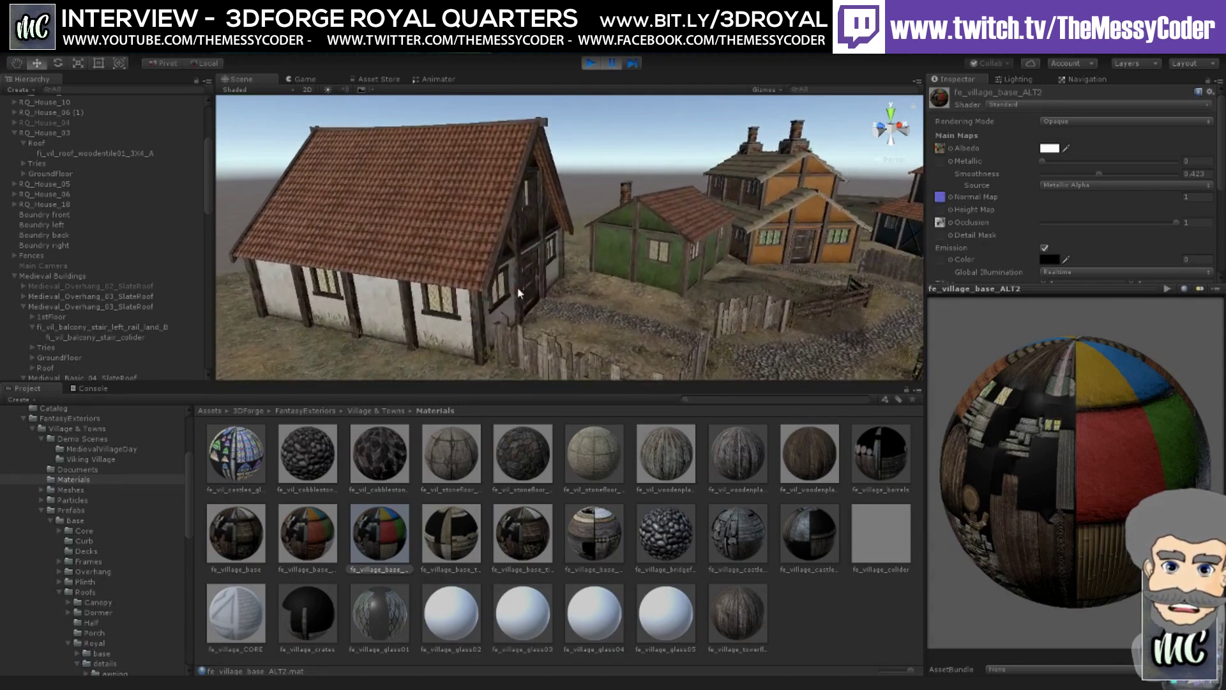
pyautogui.moveTo(248, 557); pyautogui.dragTo(658, 258)
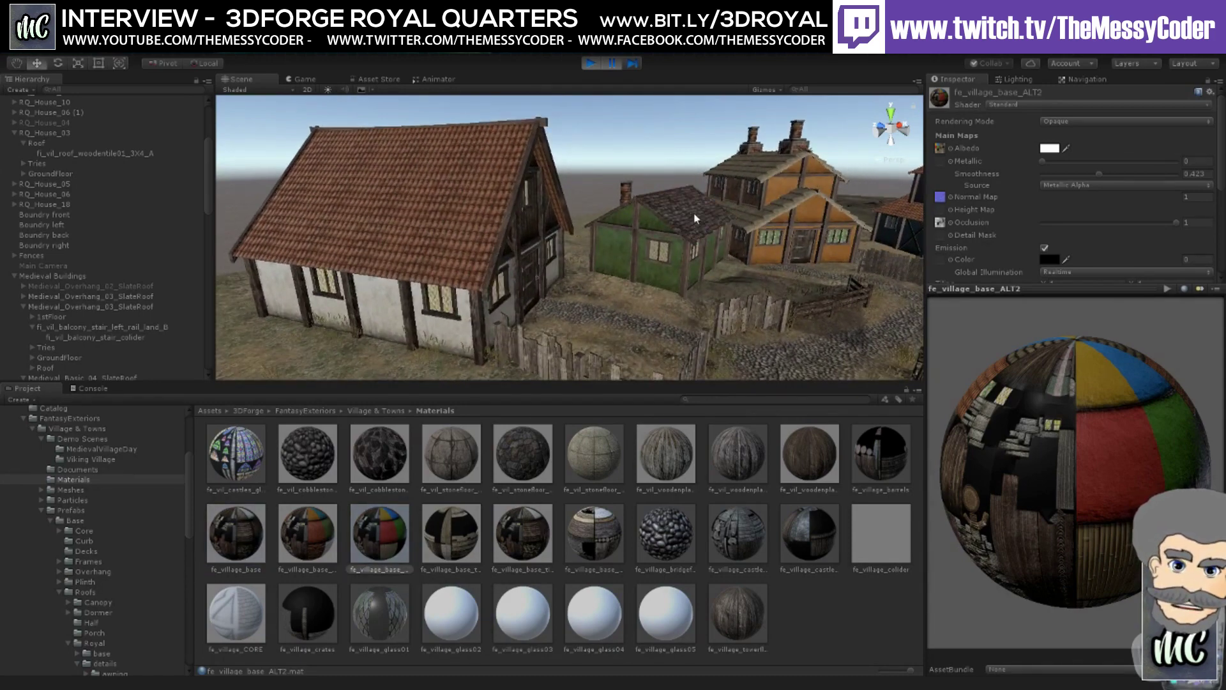
pyautogui.press('d')
pyautogui.moveTo(753, 255); pyautogui.dragTo(639, 256, button='right')
pyautogui.scroll(2, 693, 251)
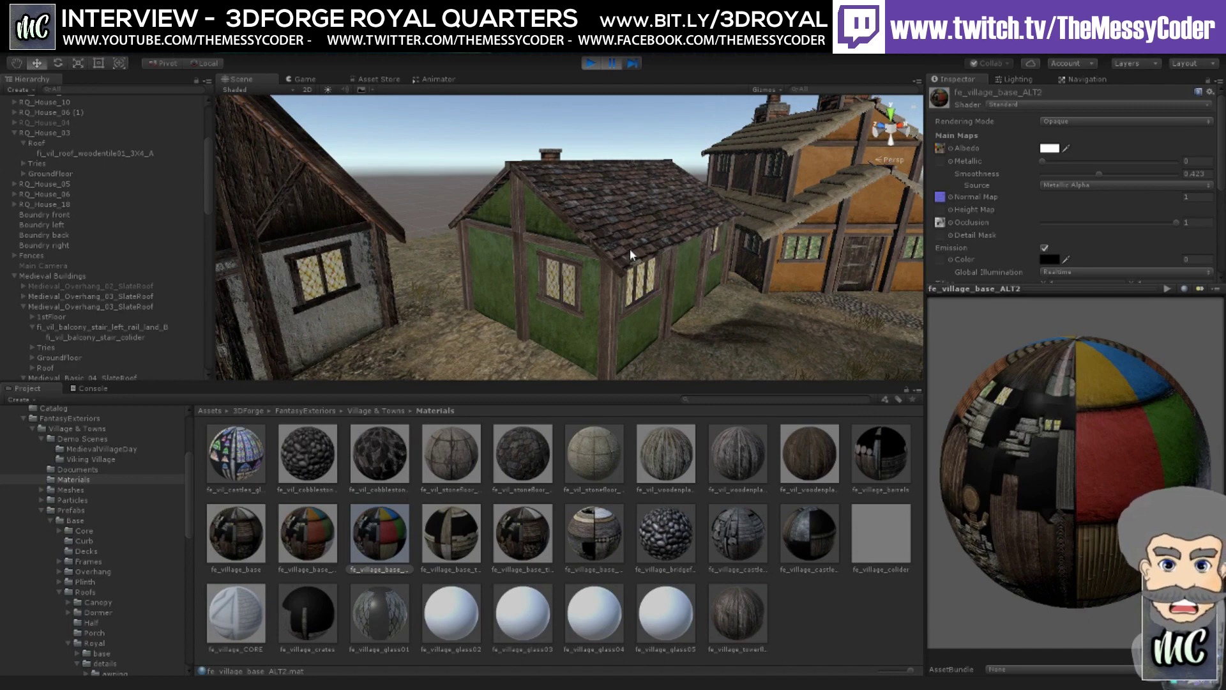
# - View the white house's front and select its upper wooden gable wall to inspect its component settings
pyautogui.keyDown('alt'); pyautogui.moveTo(629, 250); pyautogui.dragTo(440, 245); pyautogui.keyUp('alt')
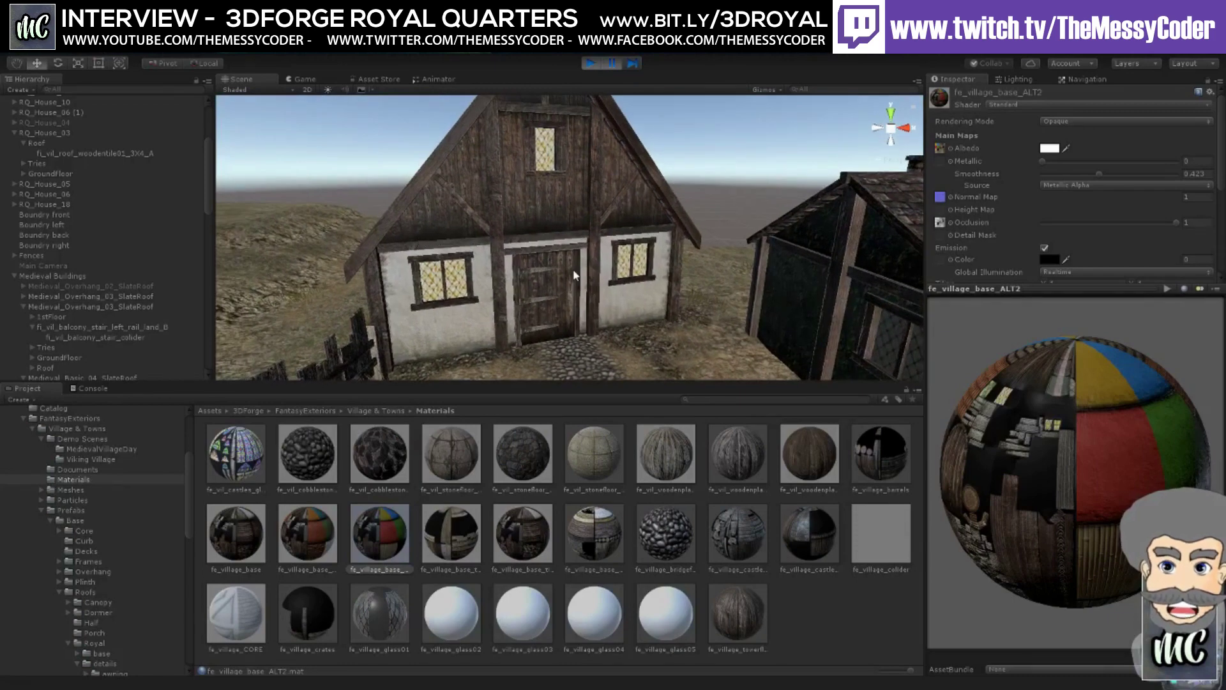
pyautogui.moveTo(439, 205)
pyautogui.mouseDown(button='middle')
pyautogui.moveTo(575, 243)
pyautogui.moveTo(803, 263)
pyautogui.mouseUp(button='middle')
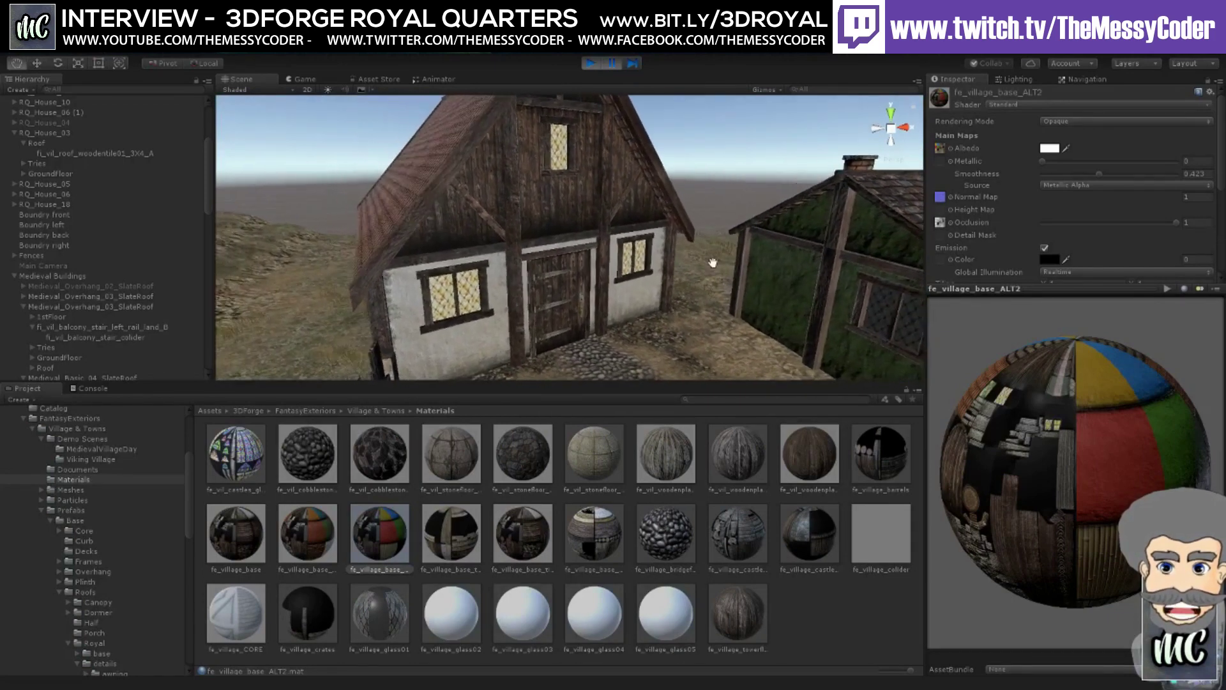
pyautogui.moveTo(446, 227); pyautogui.dragTo(764, 279, button='middle')
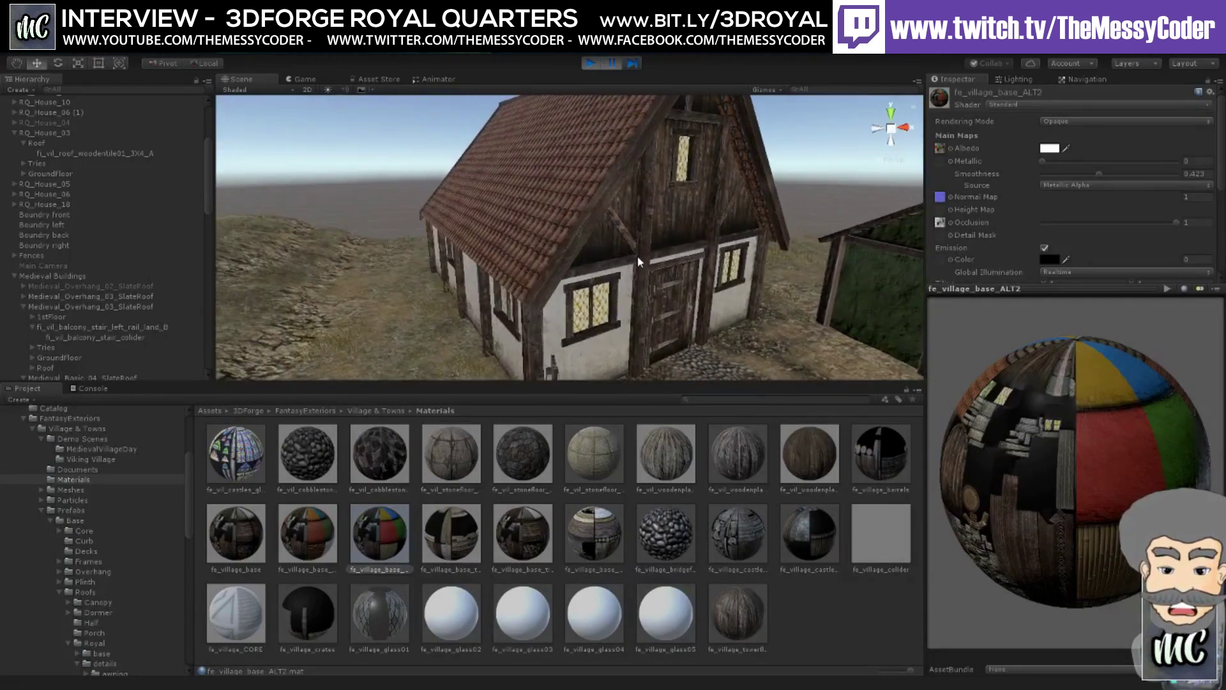
pyautogui.scroll(2, 641, 255)
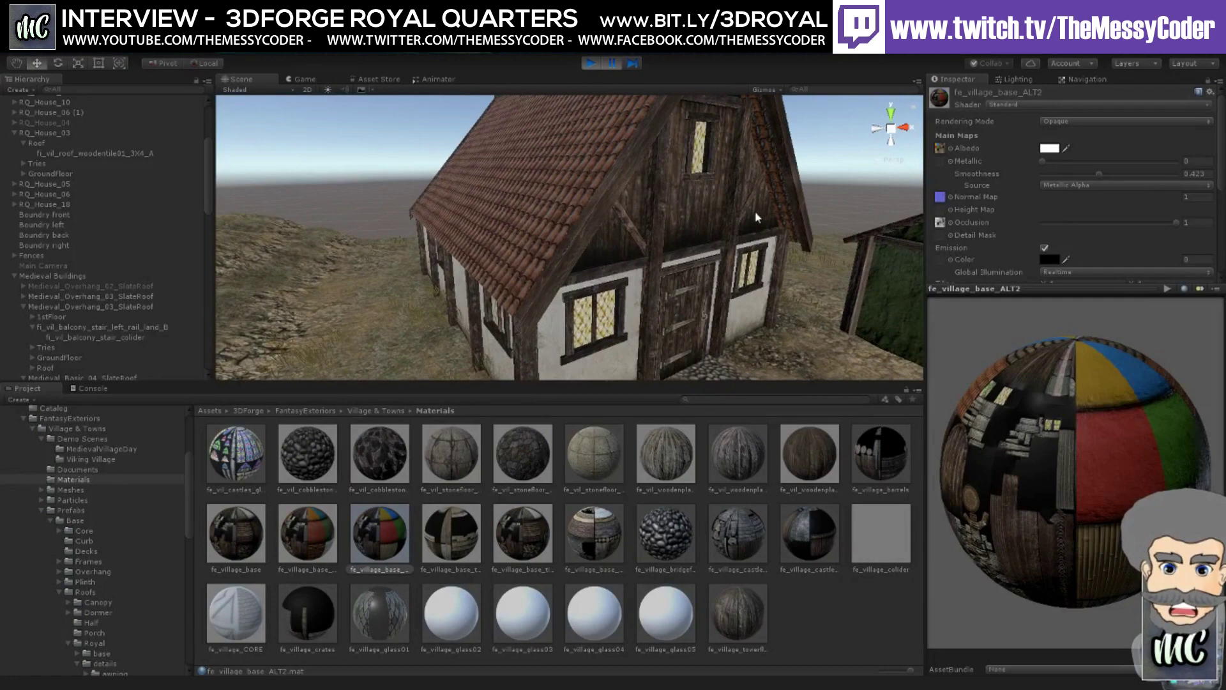
pyautogui.click(659, 228)
pyautogui.click(658, 220)
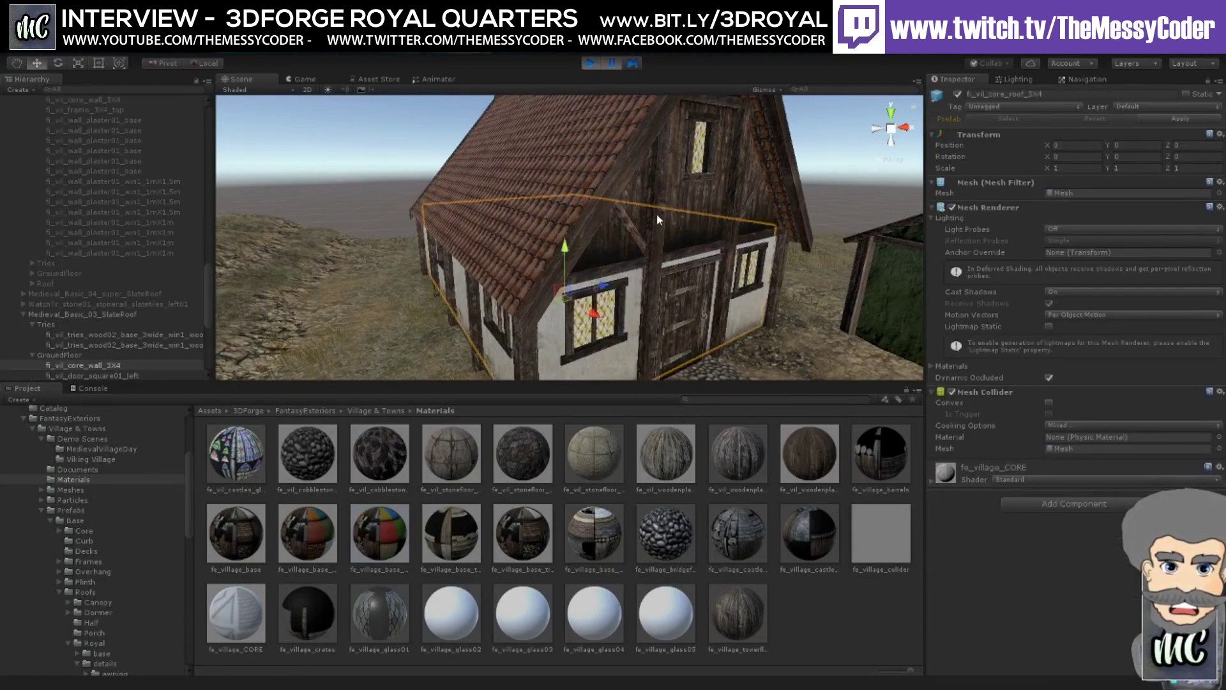
pyautogui.click(710, 198)
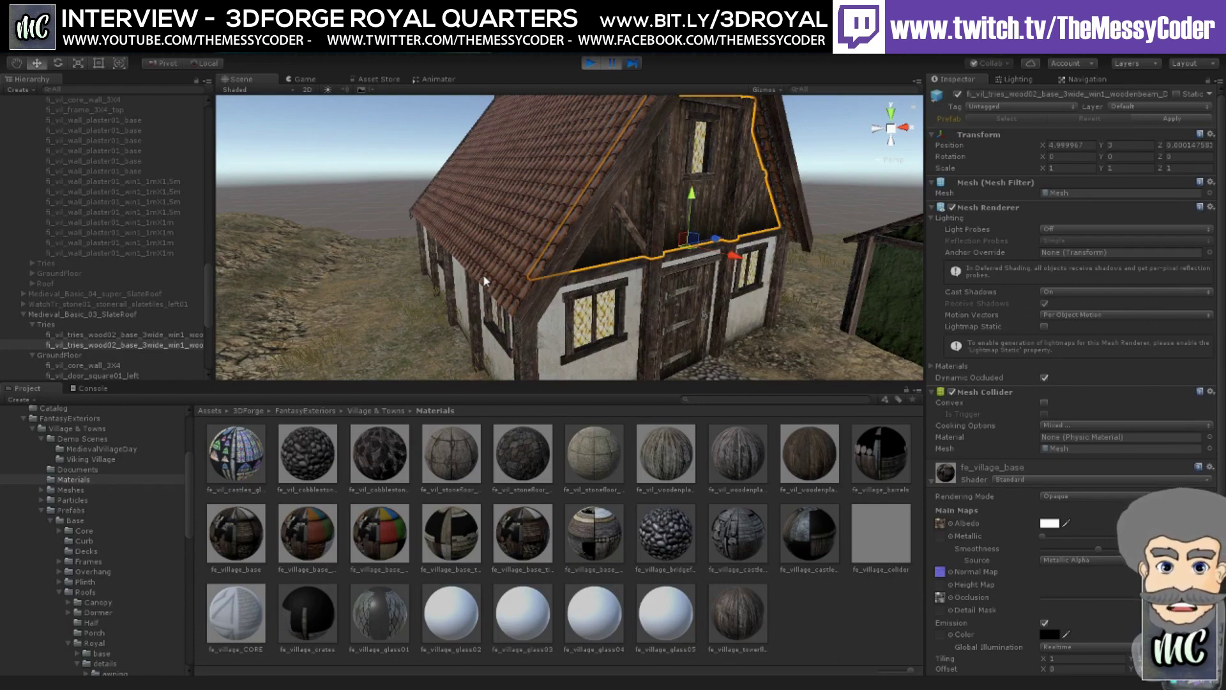
# - Look around the raised house and neighbouring buildings, and select the orange house's plaster wall piece to inspect its material
pyautogui.moveTo(483, 274); pyautogui.dragTo(435, 210, button='right')
pyautogui.moveTo(533, 221)
pyautogui.mouseDown(button='middle')
pyautogui.moveTo(339, 320)
pyautogui.moveTo(540, 243)
pyautogui.mouseUp(button='middle')
pyautogui.scroll(6, 540, 243)
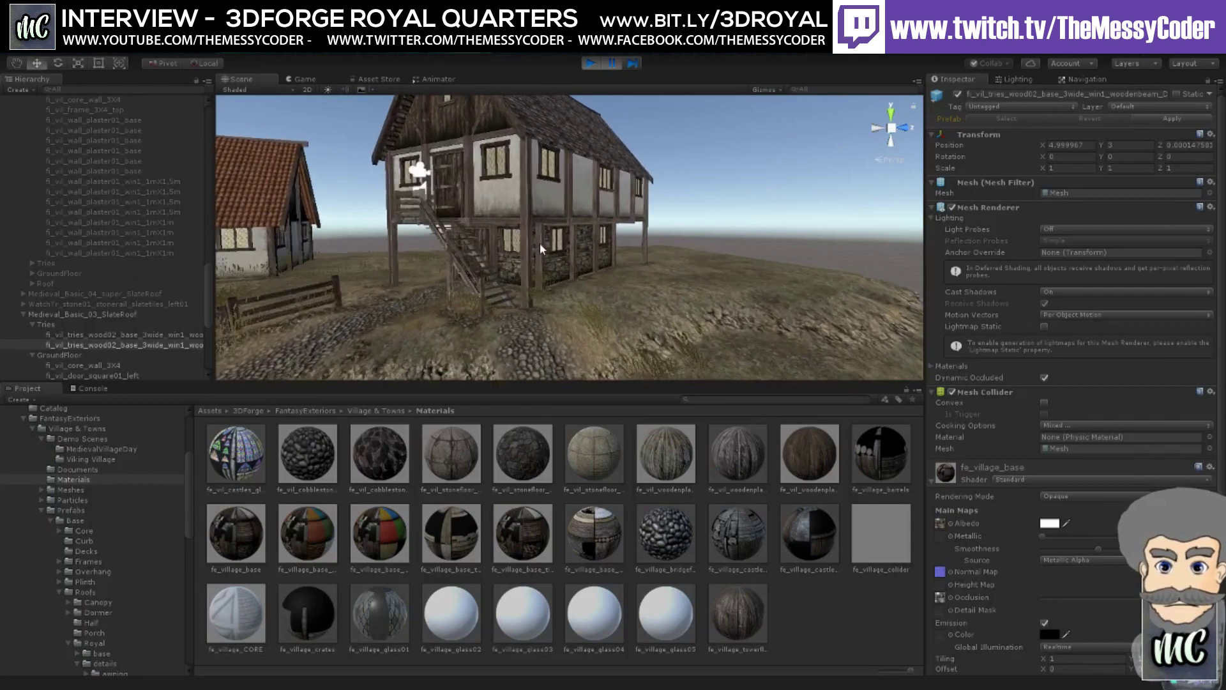
pyautogui.moveTo(658, 281)
pyautogui.mouseDown(button='right')
pyautogui.moveTo(628, 260)
pyautogui.moveTo(635, 274)
pyautogui.mouseUp(button='right')
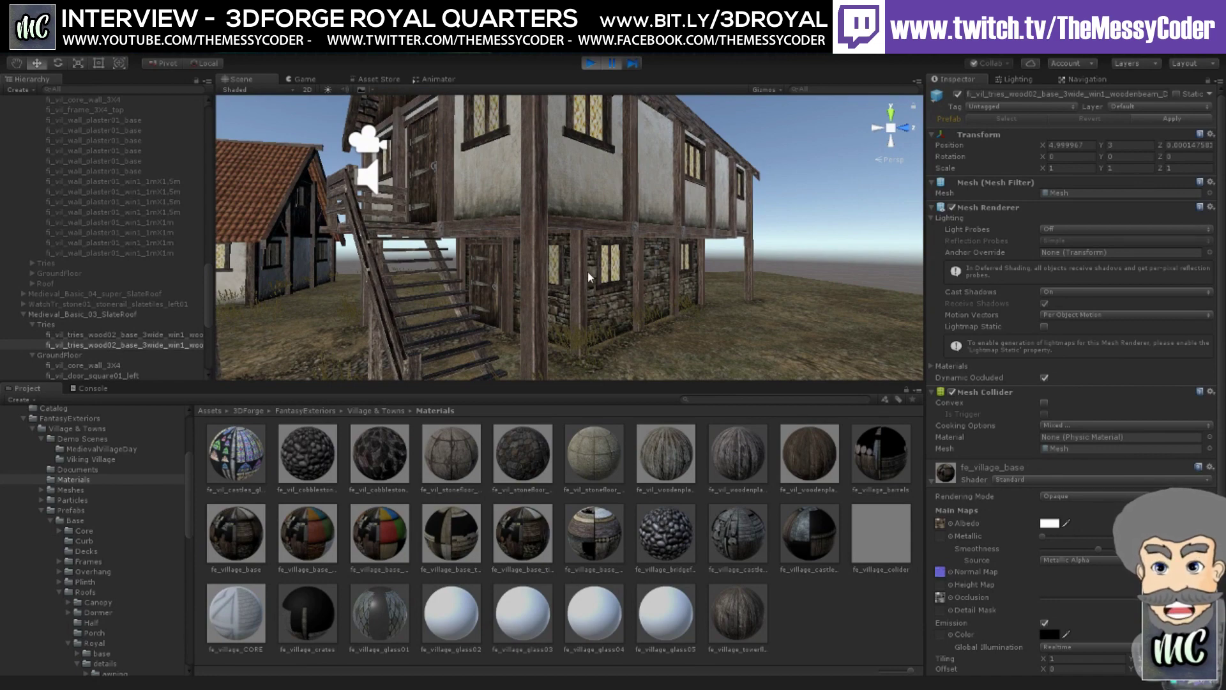
pyautogui.moveTo(705, 295); pyautogui.dragTo(645, 267, button='right')
pyautogui.keyDown('alt'); pyautogui.moveTo(645, 267); pyautogui.dragTo(537, 277); pyautogui.keyUp('alt')
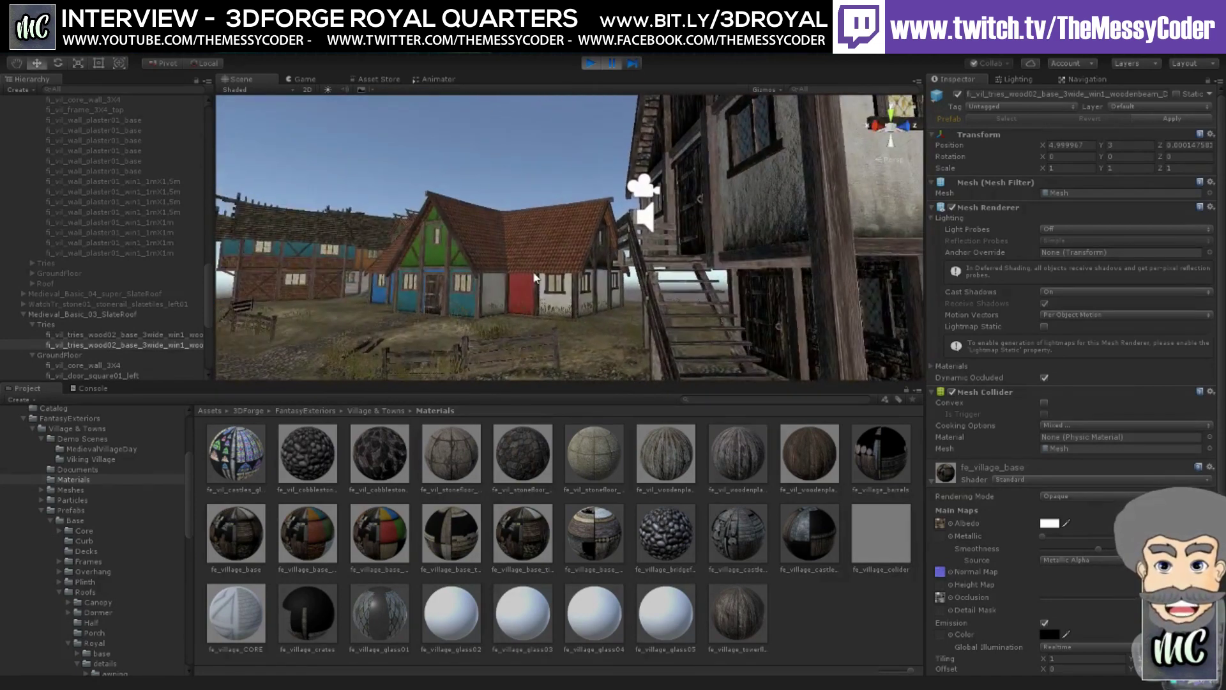
pyautogui.moveTo(609, 225); pyautogui.dragTo(489, 270, button='right')
pyautogui.moveTo(579, 239); pyautogui.dragTo(560, 256, button='right')
pyautogui.keyDown('alt'); pyautogui.moveTo(560, 255); pyautogui.dragTo(610, 240); pyautogui.keyUp('alt')
pyautogui.click(611, 240)
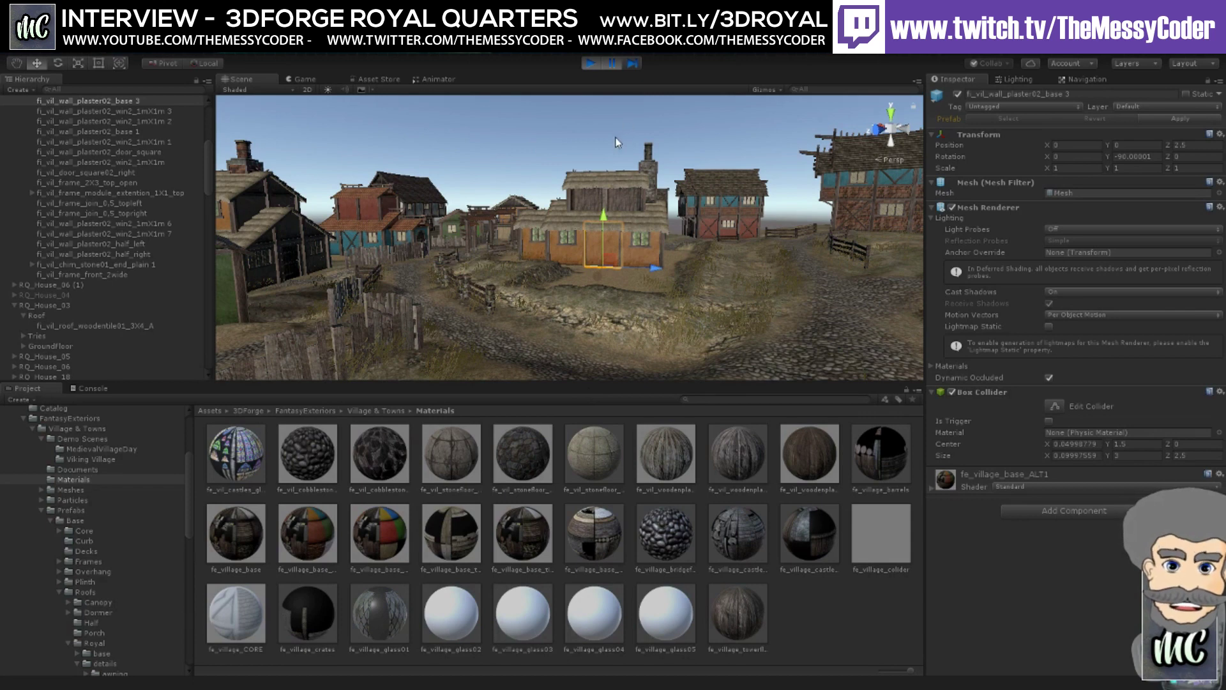
# - Browse the modular wall prefabs in the Wood_02 folder and go to the Windows prefab folder
pyautogui.scroll(-9, 101, 575)
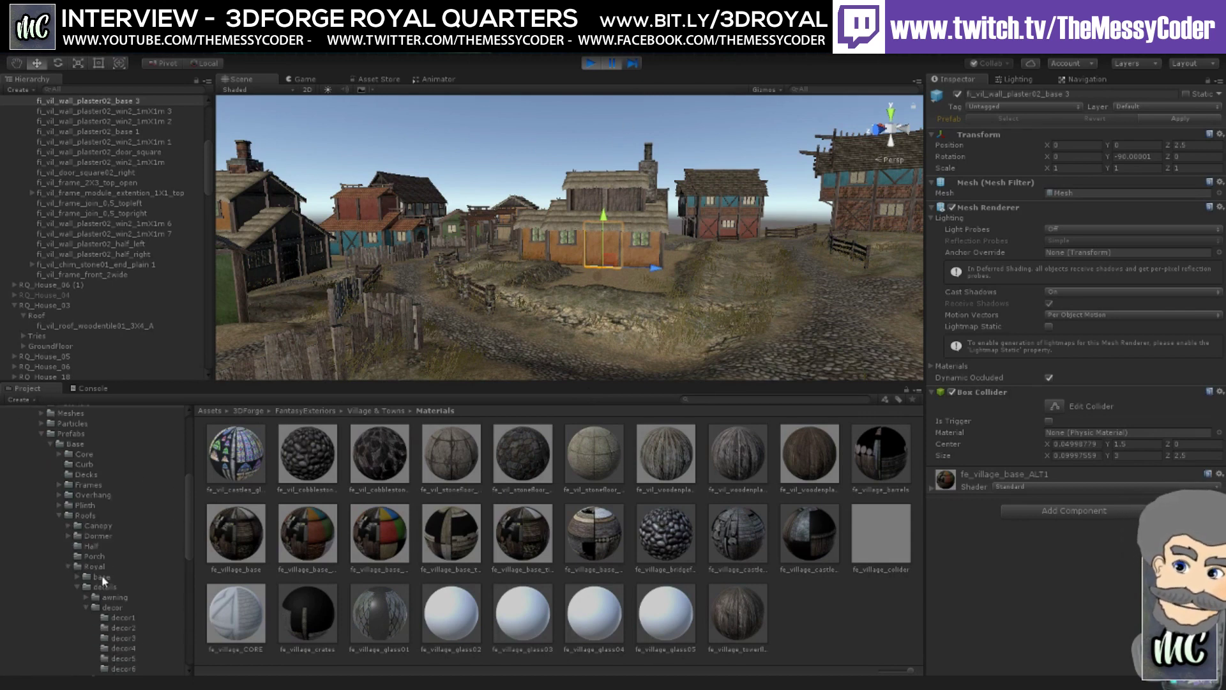
pyautogui.scroll(-3, 101, 575)
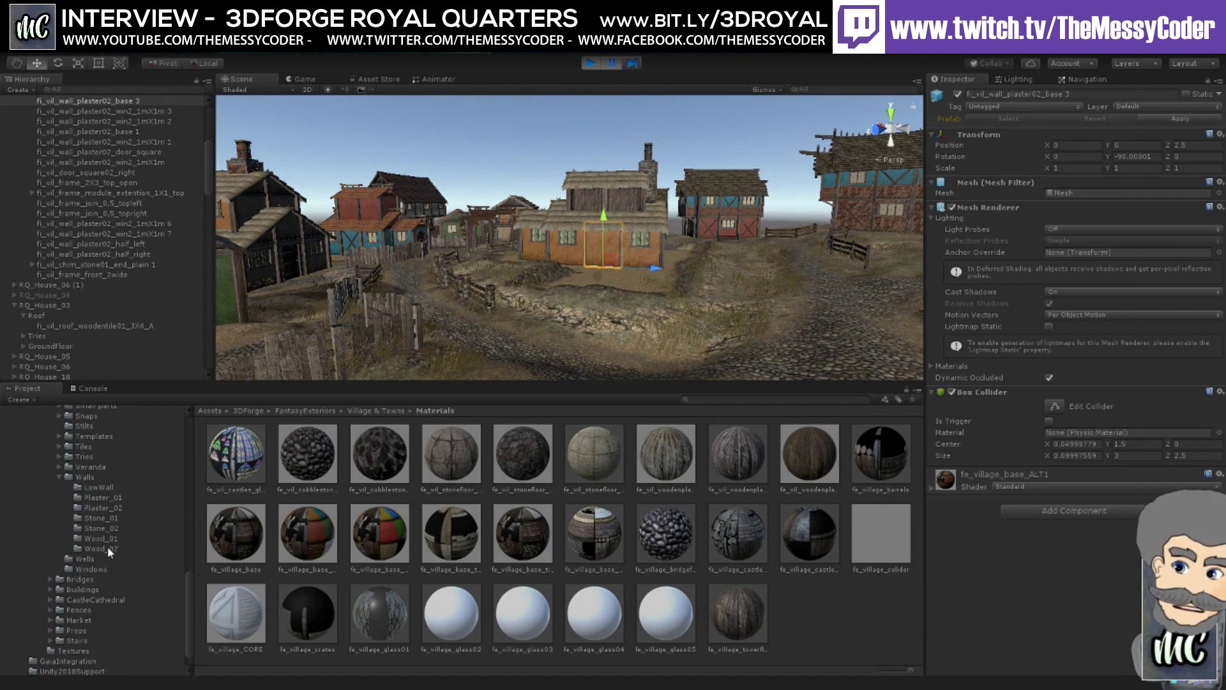
pyautogui.click(107, 548)
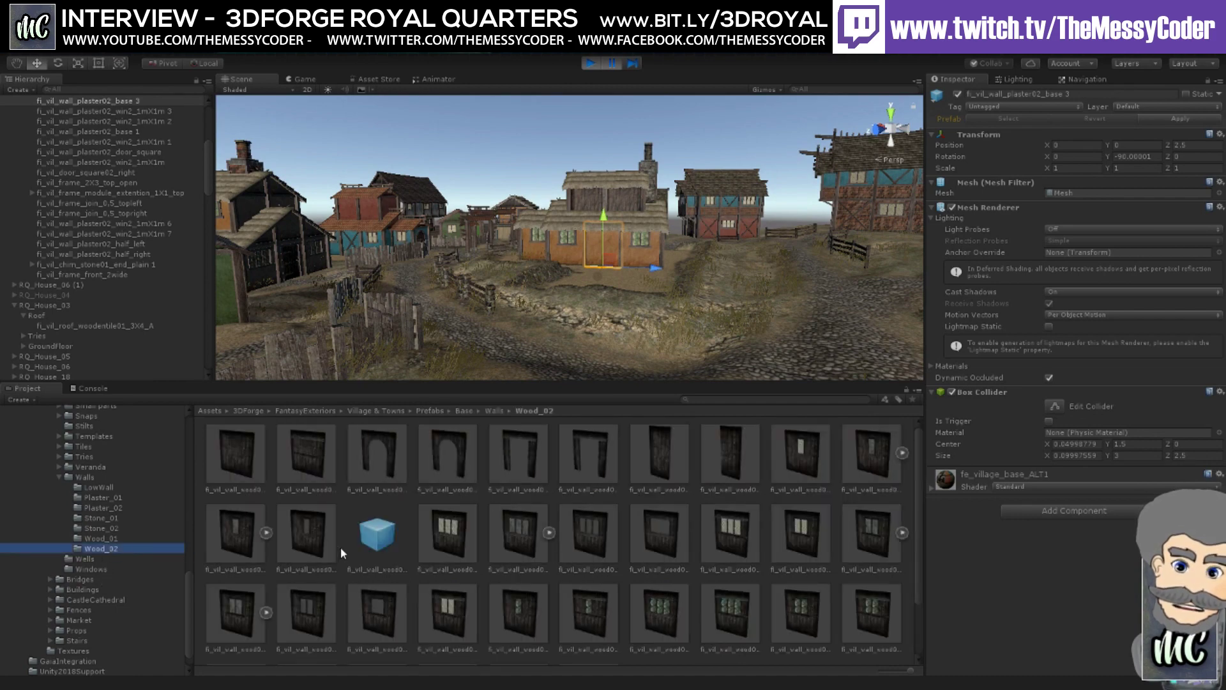
pyautogui.scroll(-1, 93, 572)
pyautogui.click(93, 572)
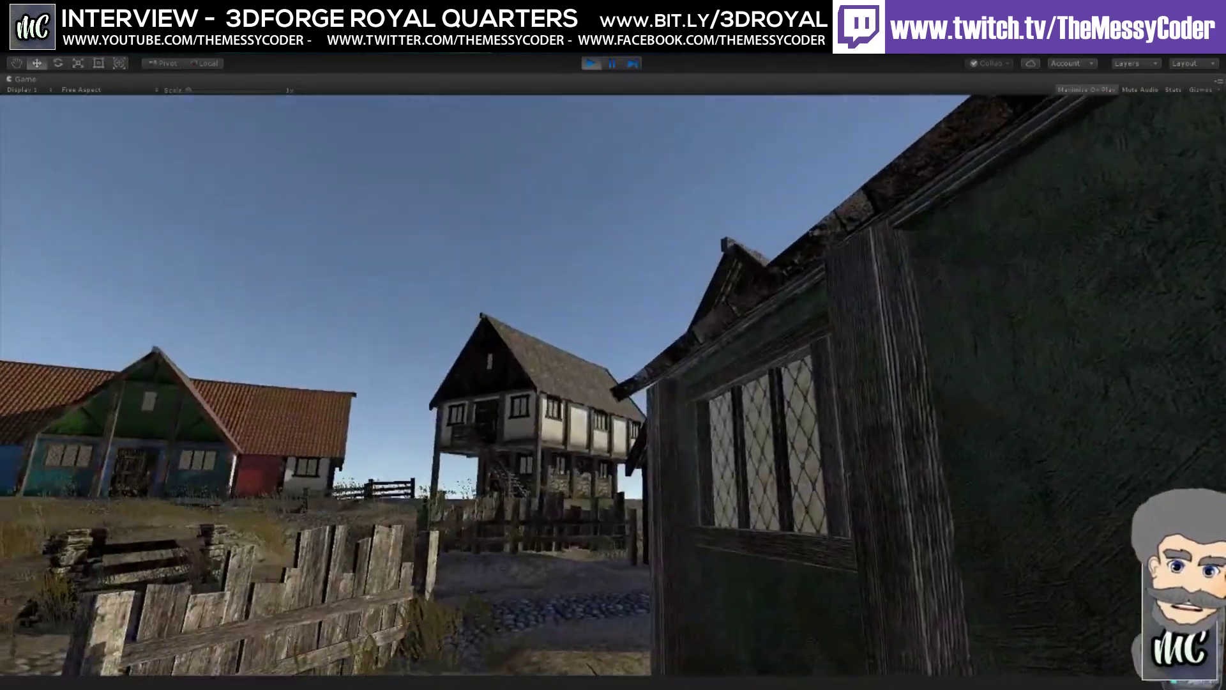
# - Walk through the village in the running game, viewing the houses, fences and cobbled paths
pyautogui.press('w')
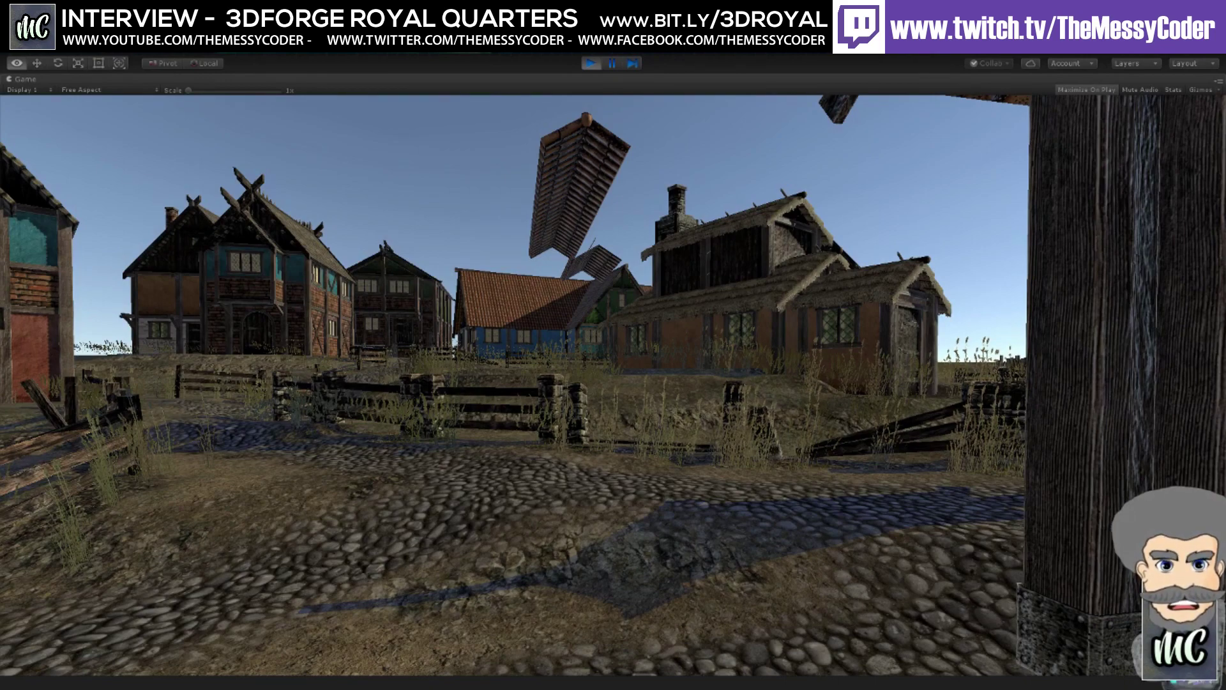
# - Walk around the brick, teal and orange plaster houses in the running game, viewing their walls and roofs, and stop the game
pyautogui.press('w')
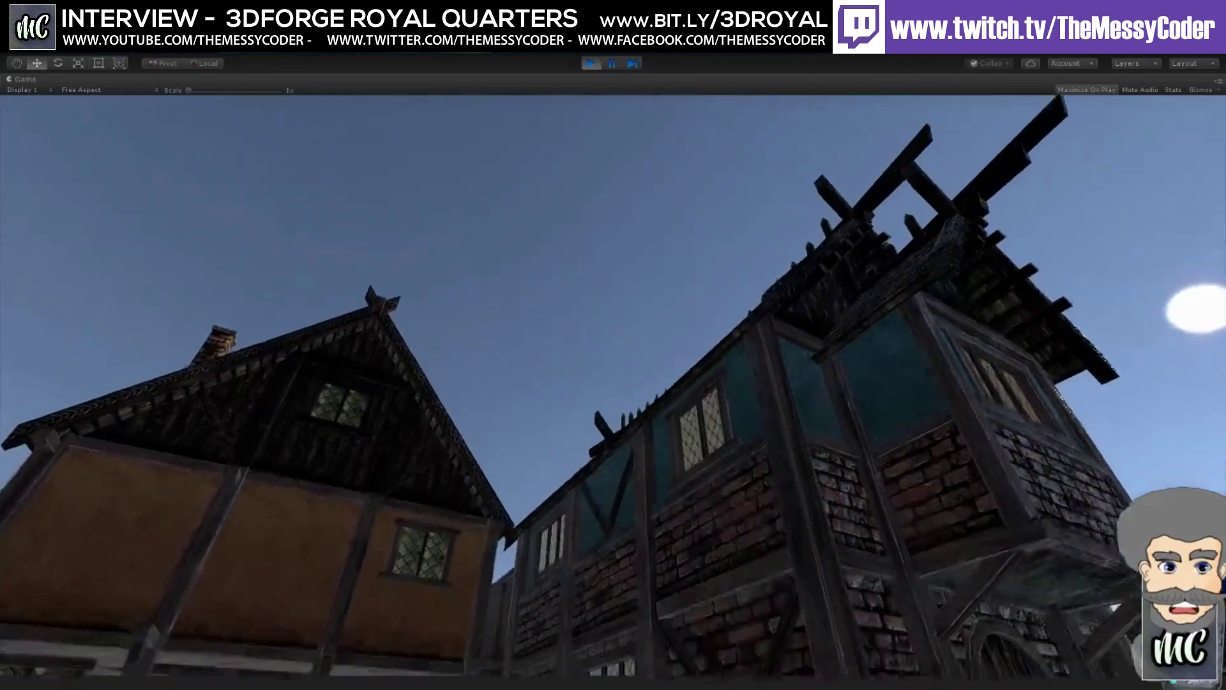
pyautogui.press('w')
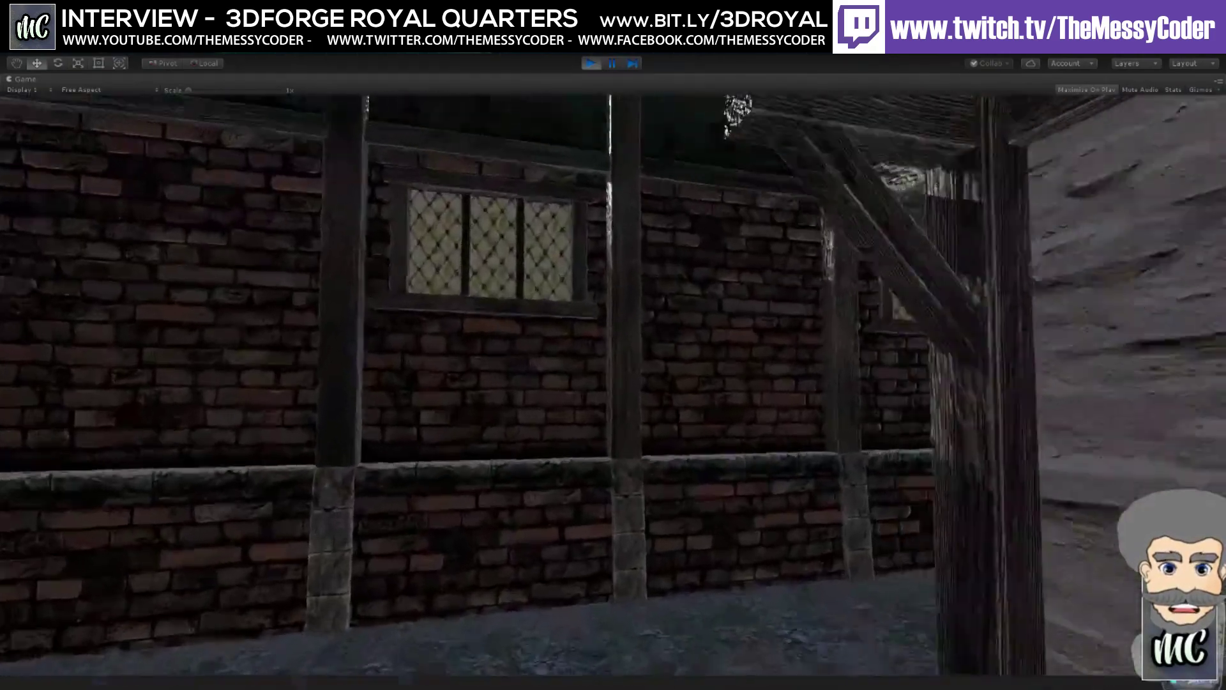
pyautogui.press('w')
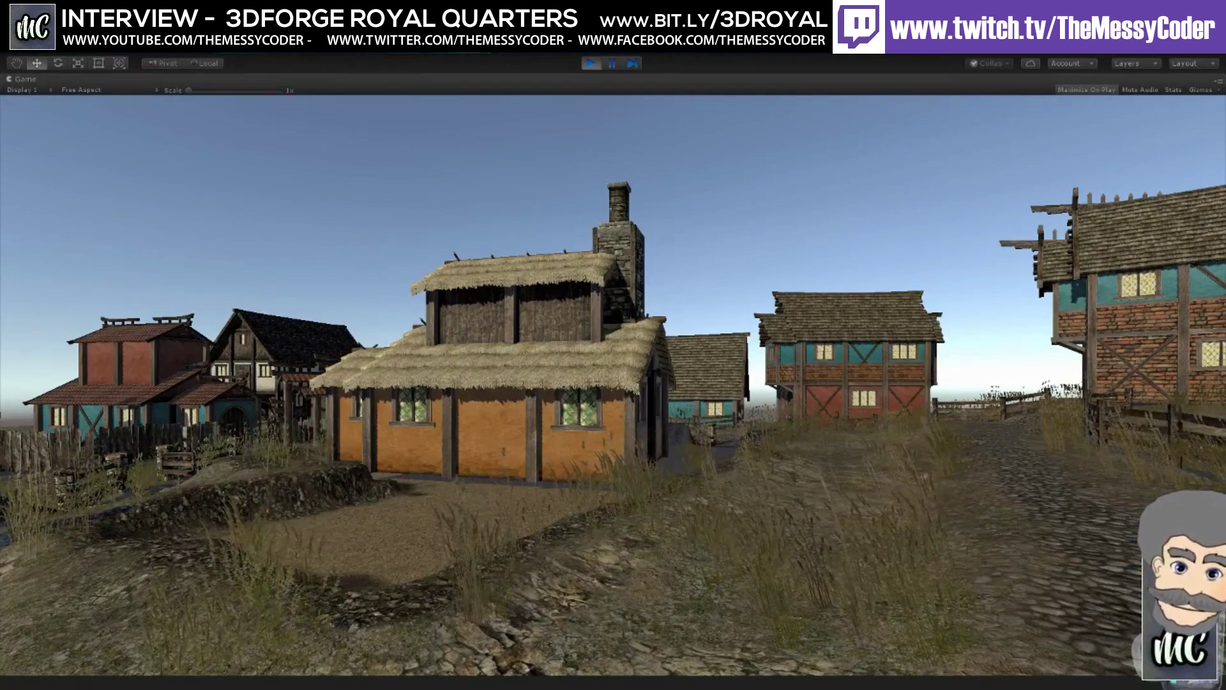
pyautogui.press('w')
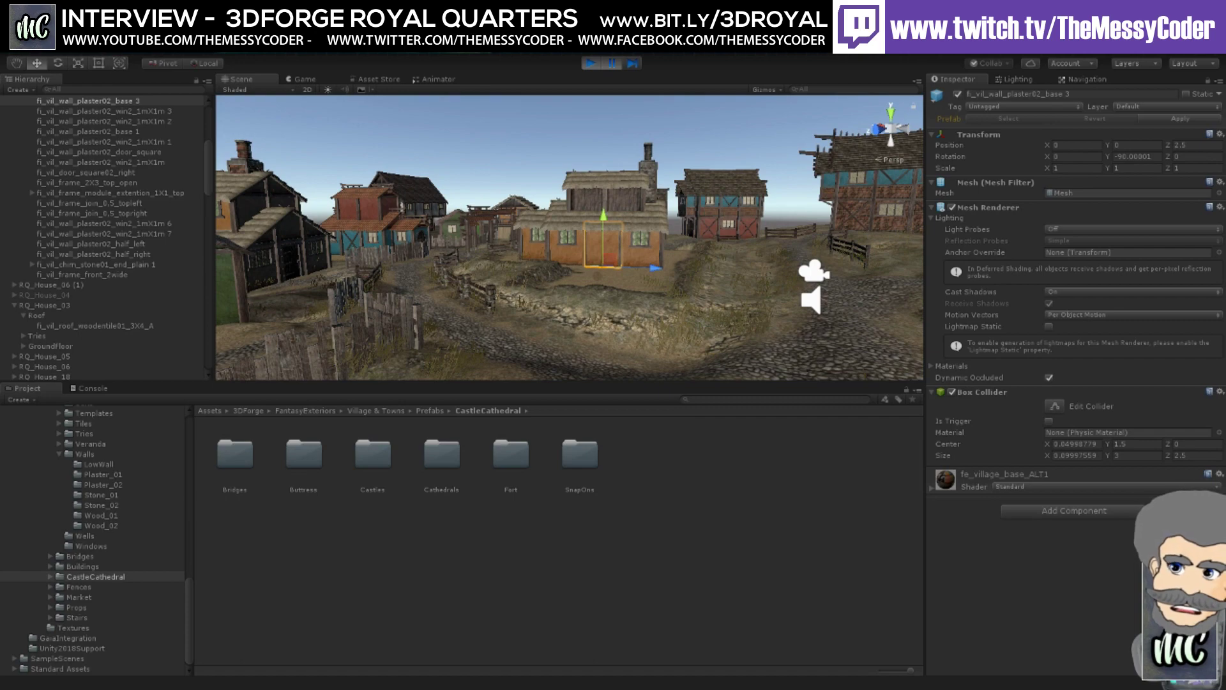
pyautogui.click(590, 63)
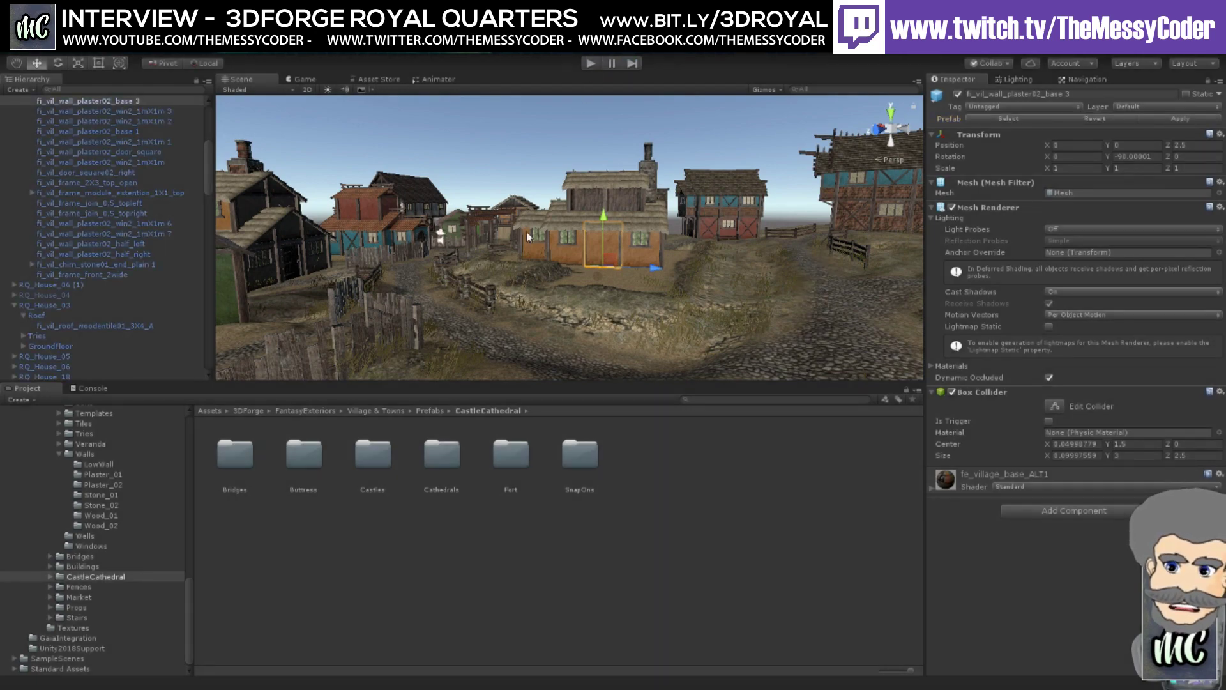
# - Deactivate the Medieval_Overhang_03_SlateRoof house beside the village path in the scene
pyautogui.moveTo(527, 232); pyautogui.dragTo(554, 317, button='right')
pyautogui.scroll(-5, 547, 321)
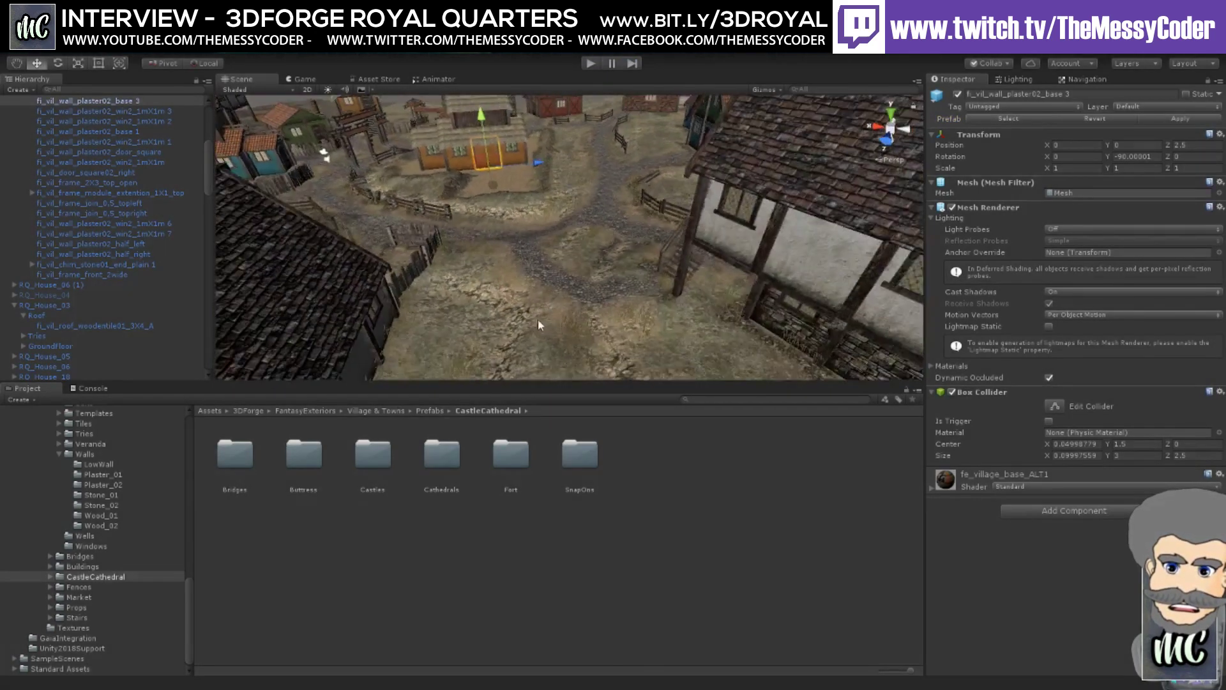
pyautogui.scroll(-4, 538, 319)
pyautogui.moveTo(453, 285); pyautogui.dragTo(476, 313, button='right')
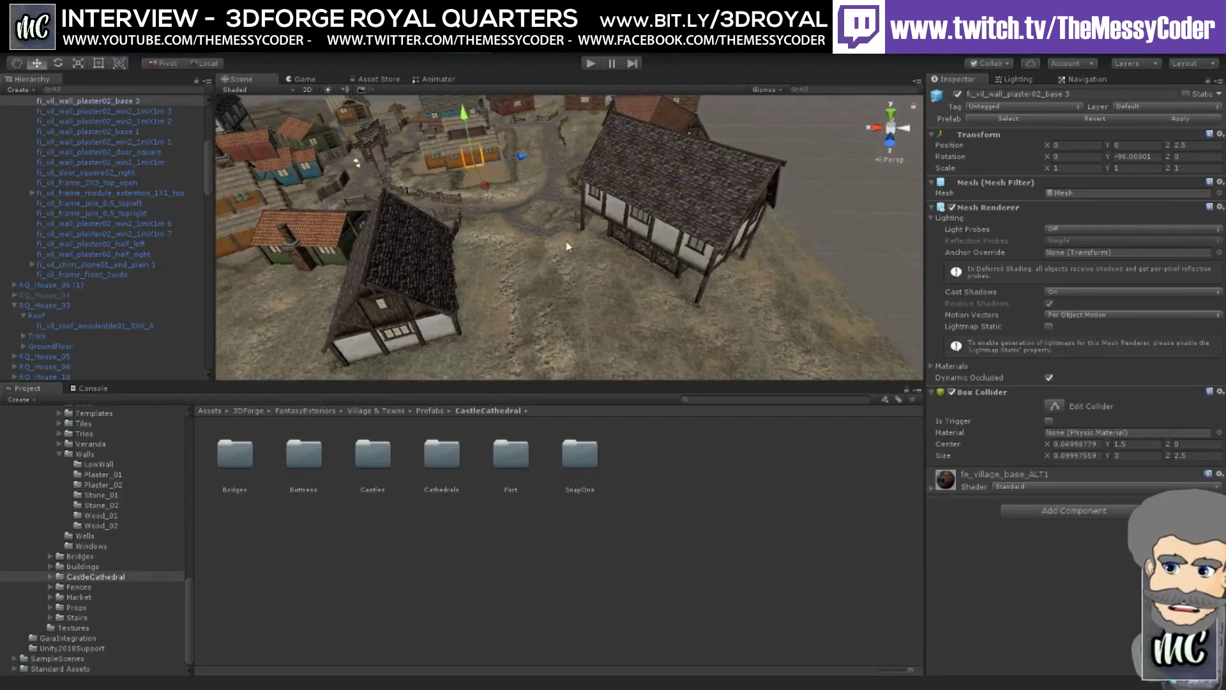
pyautogui.click(662, 209)
pyautogui.click(958, 95)
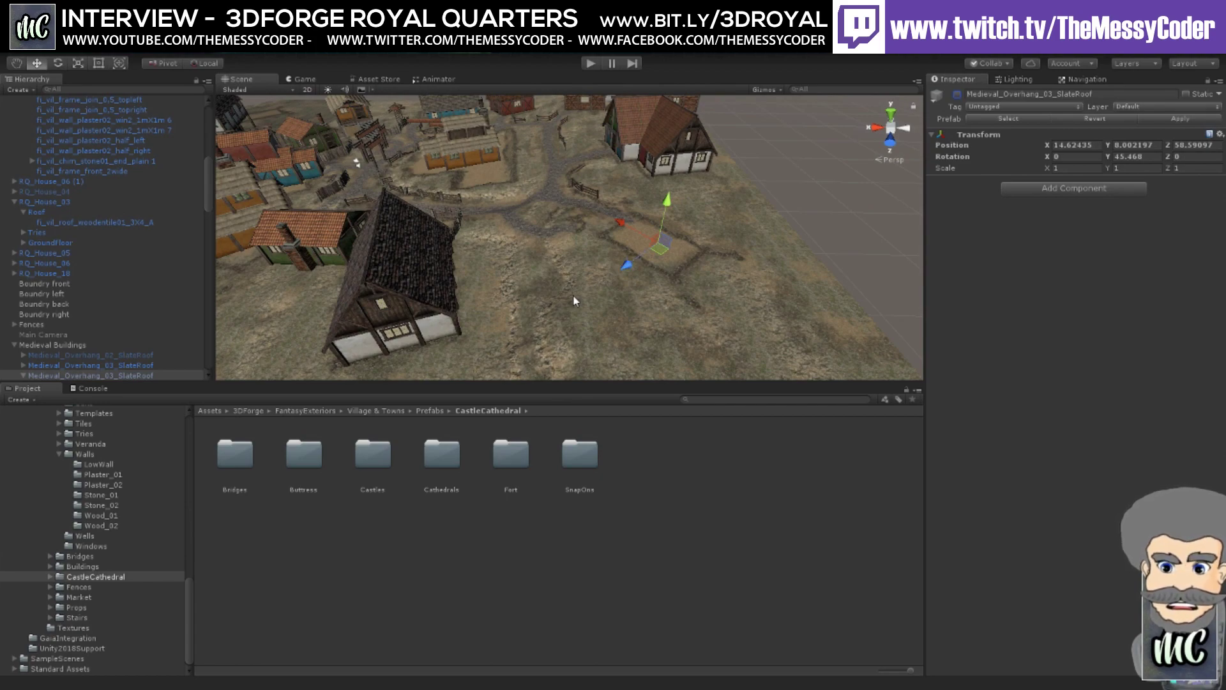
# - Run the game again and walk through the village towards the wooden gates and the raised house with stairs
pyautogui.hotkey('ctrl', 'p')
pyautogui.press('w')
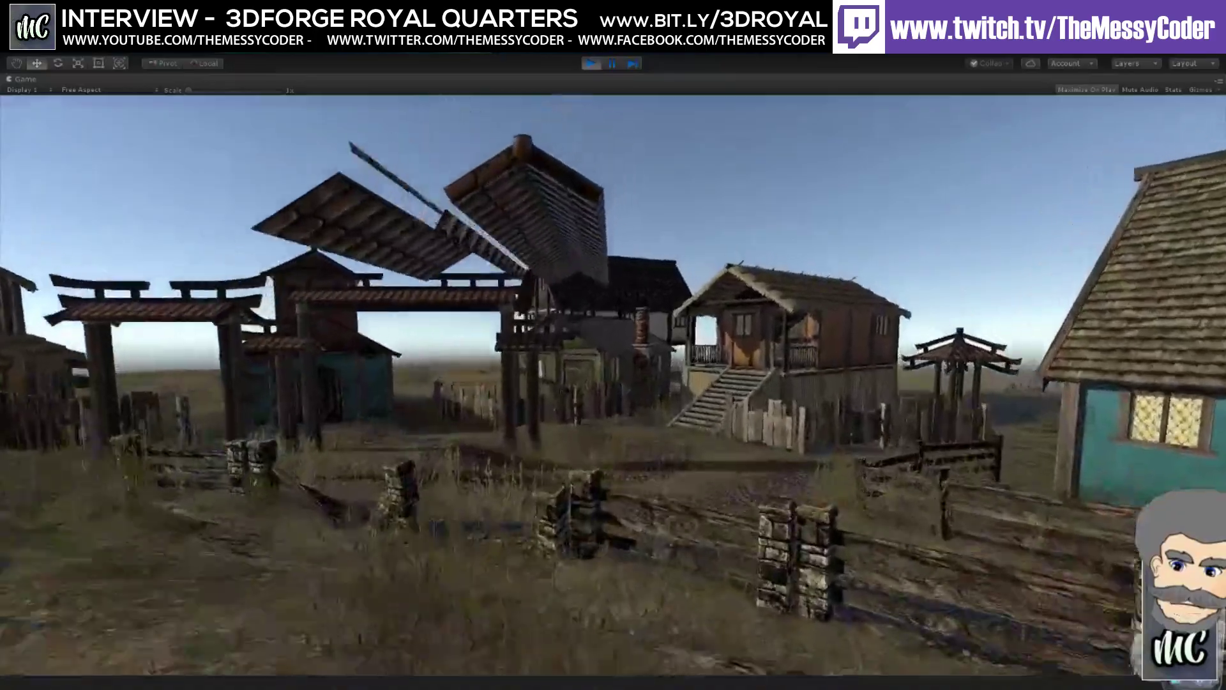